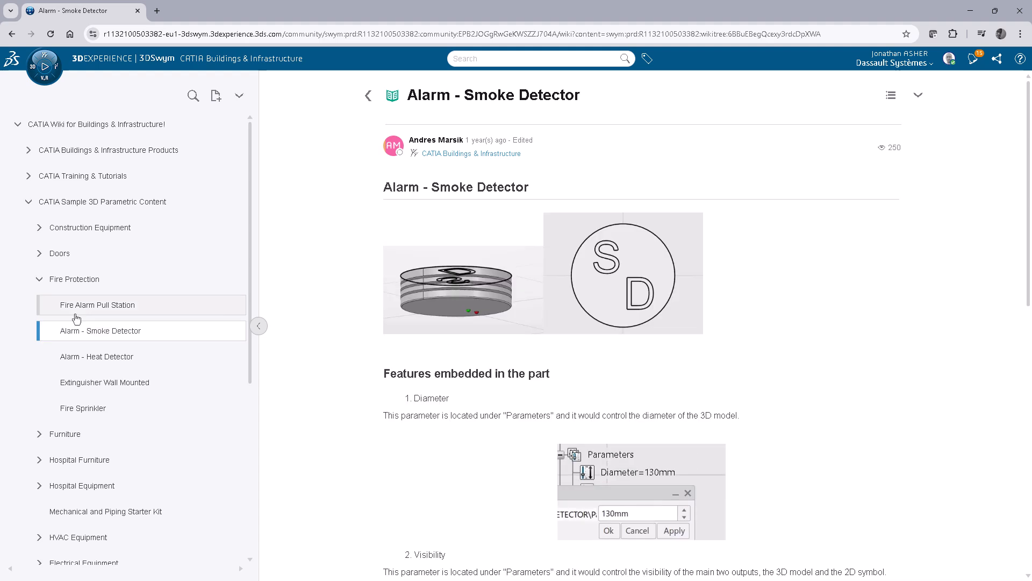
Step: Browse the Furniture section of the sample content wiki and review the TV page's reference image, documentation and configurations
click(39, 279)
click(38, 305)
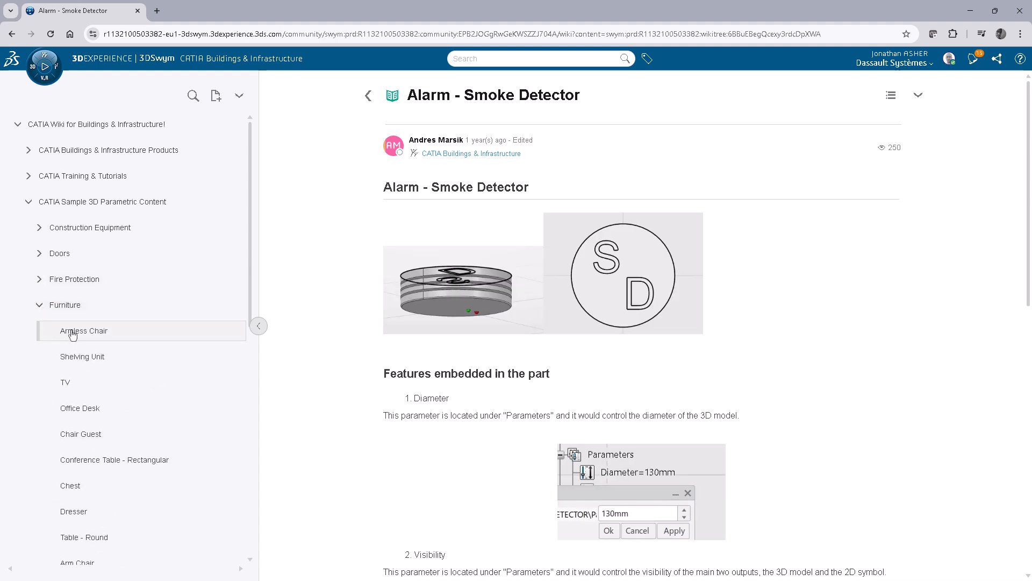
click(69, 330)
click(73, 357)
click(65, 386)
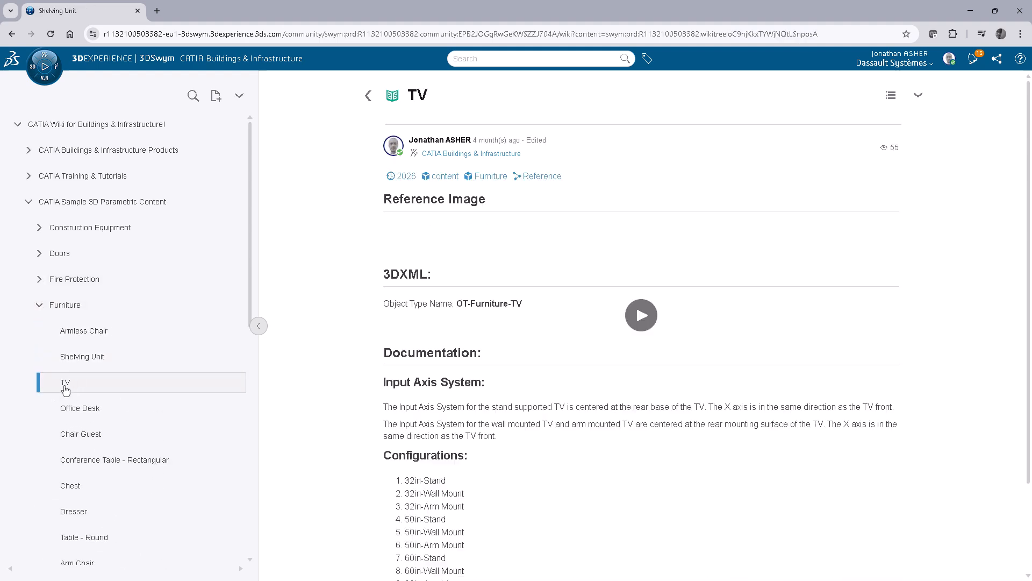
scroll(417, 365, down, 5)
scroll(415, 368, down, 3)
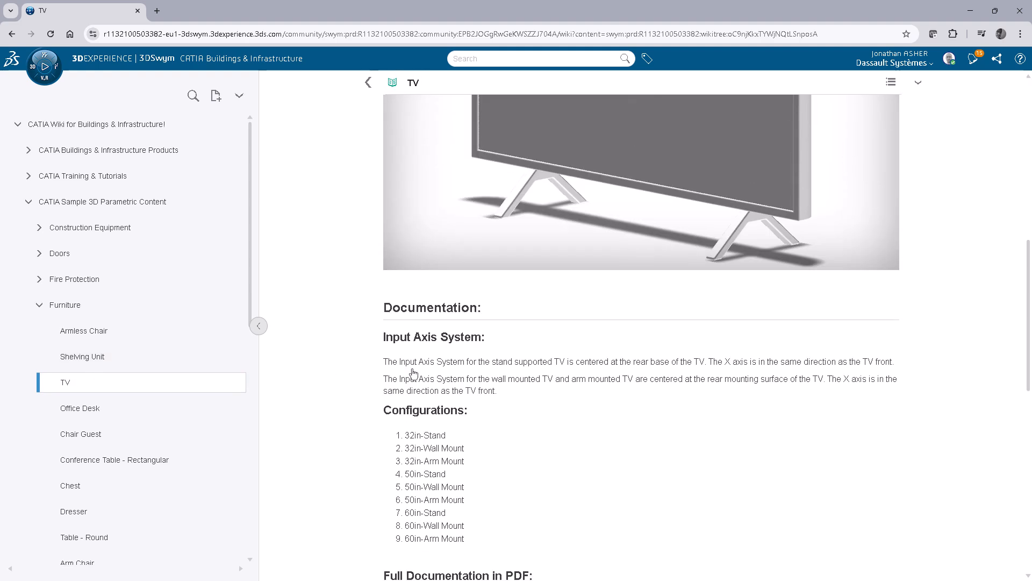
scroll(595, 421, up, 6)
scroll(660, 272, down, 3)
Step: View the TV's 3DXML model in the 3D viewer, orbit around it and return to the wiki page
click(640, 256)
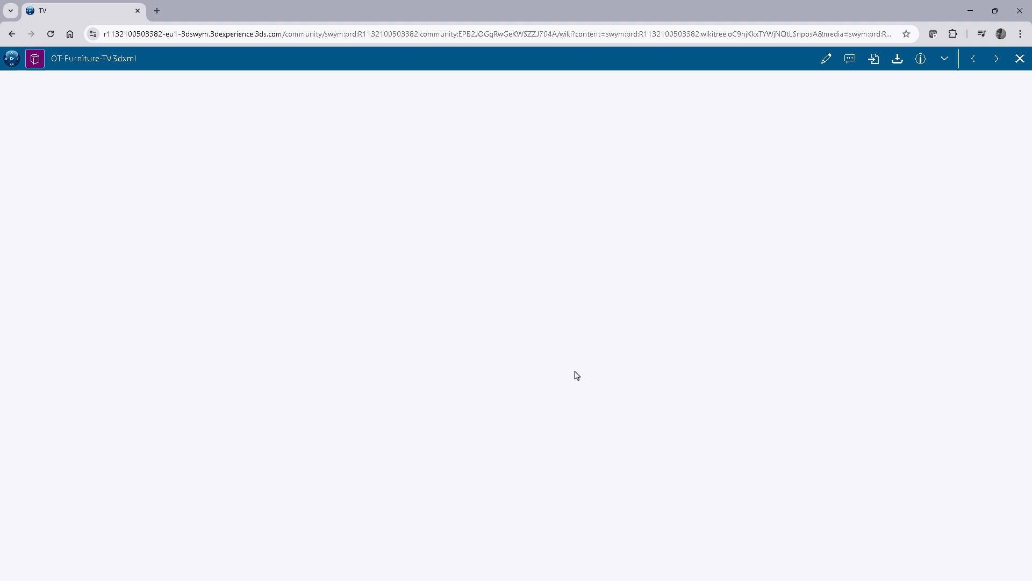
drag(606, 360, 706, 238)
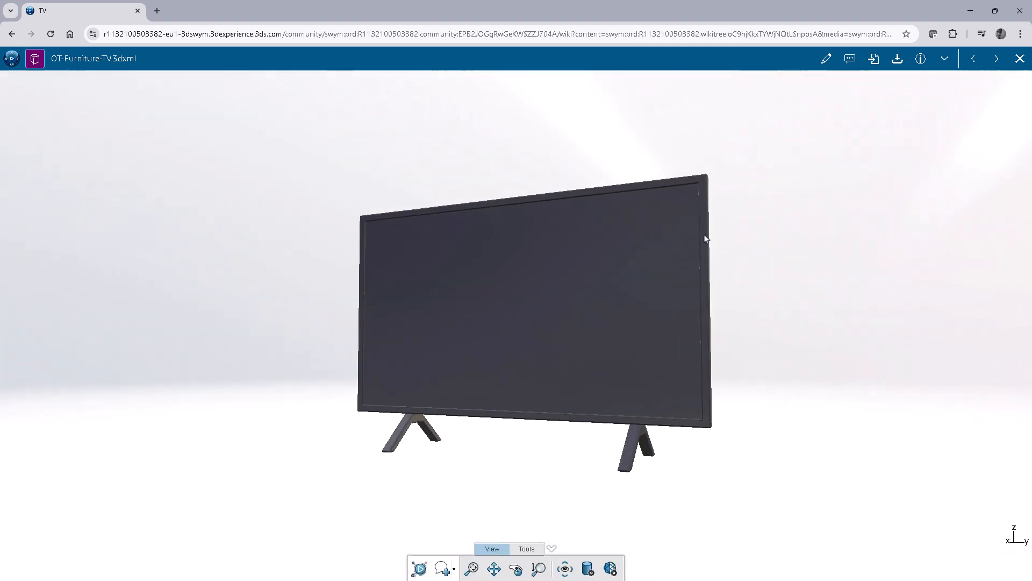
click(1019, 58)
Step: Browse further through the Furniture entries, viewing the Arm Chair and Sofa pages
scroll(127, 305, down, 3)
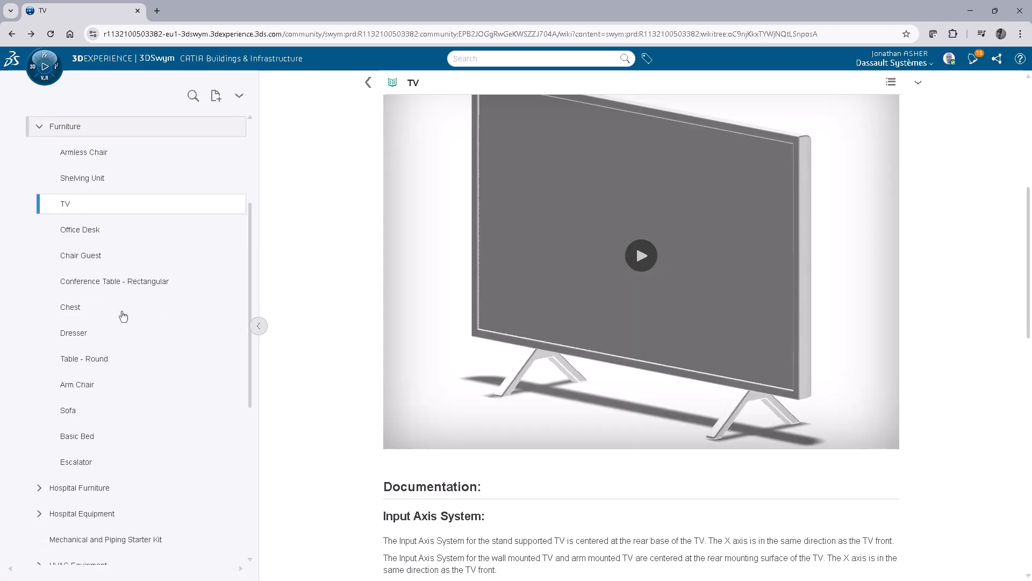
click(82, 383)
click(70, 413)
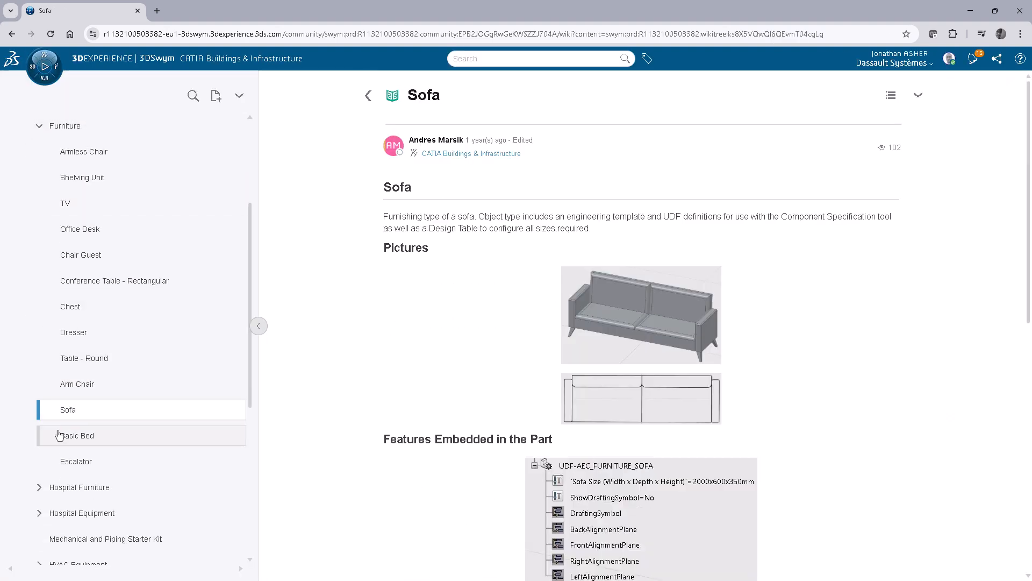
Step: Look through the Hospital Furniture section, viewing the Bedside Cabinet page and the Patient Bed's model image
click(40, 487)
scroll(64, 419, down, 3)
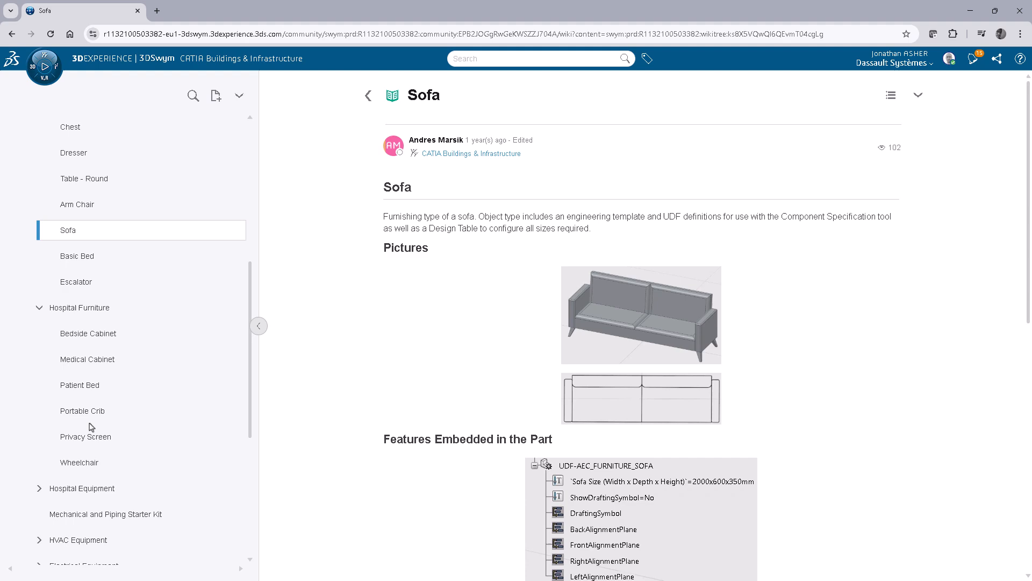
click(90, 339)
click(81, 385)
scroll(385, 376, down, 5)
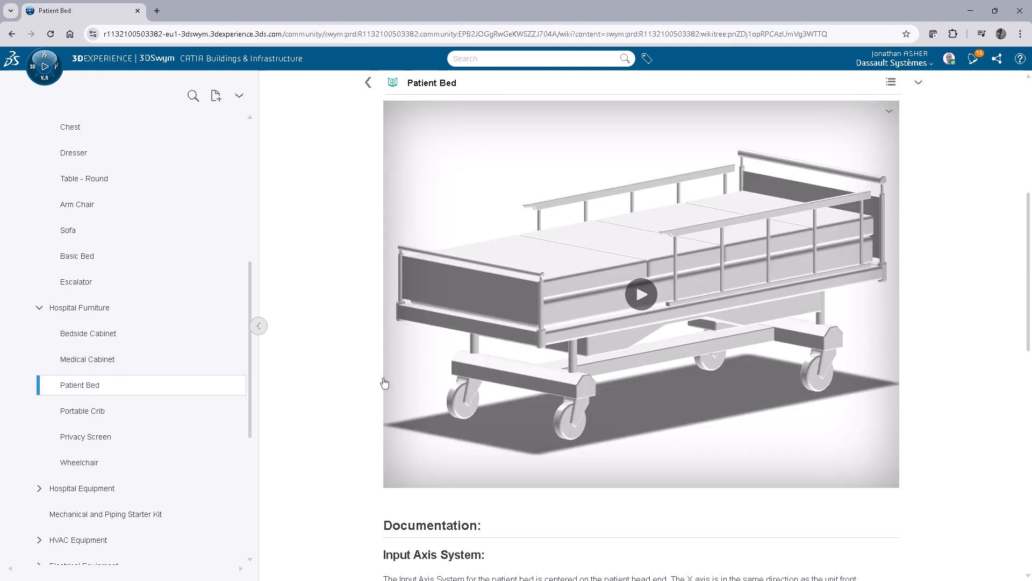
Step: Look through the Bathroom Fixtures section, viewing the Bathroom Sink, Holding Bar and Shower pages
scroll(170, 426, down, 3)
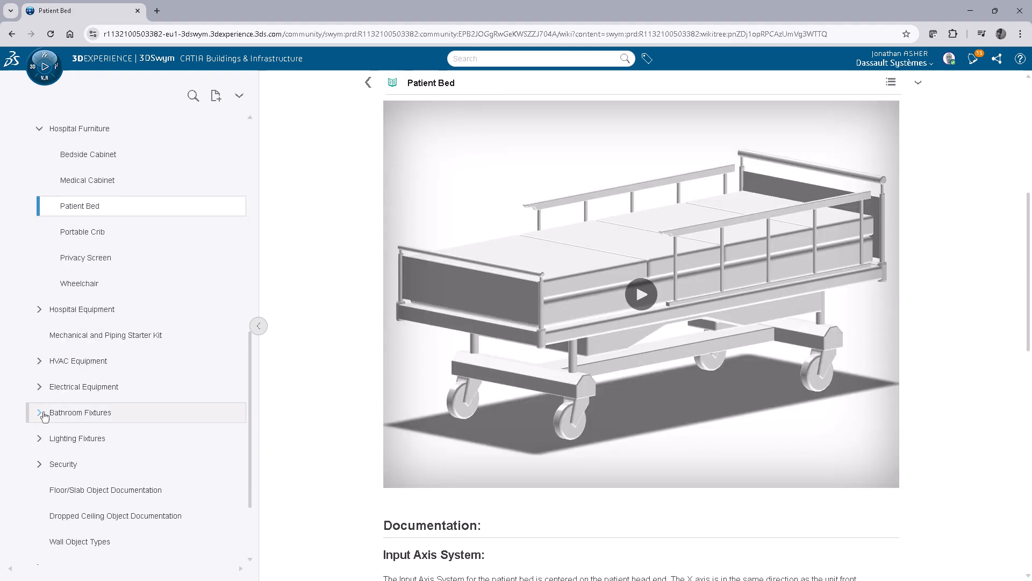
click(78, 413)
click(70, 439)
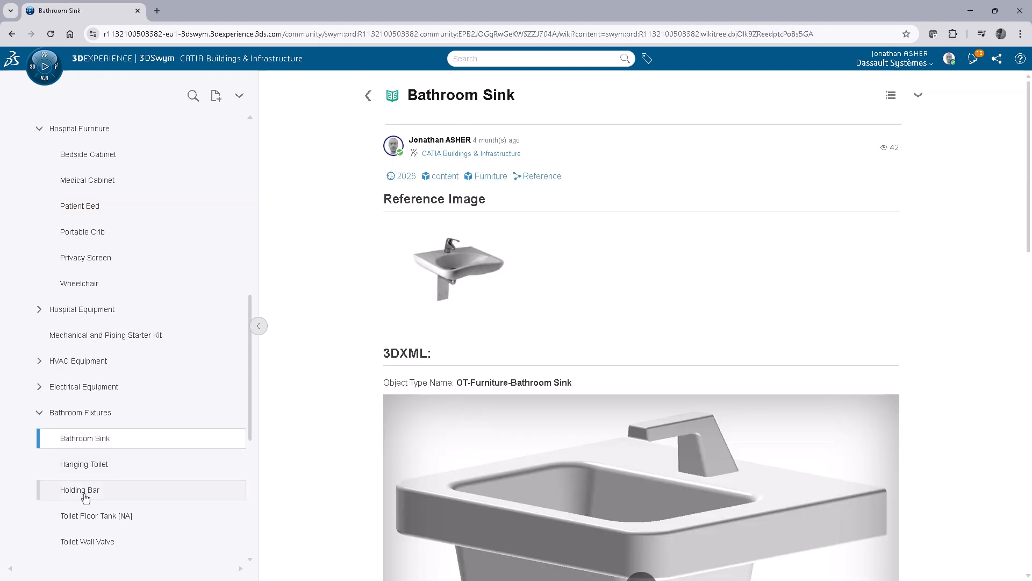
click(81, 490)
scroll(380, 380, down, 3)
scroll(138, 440, down, 3)
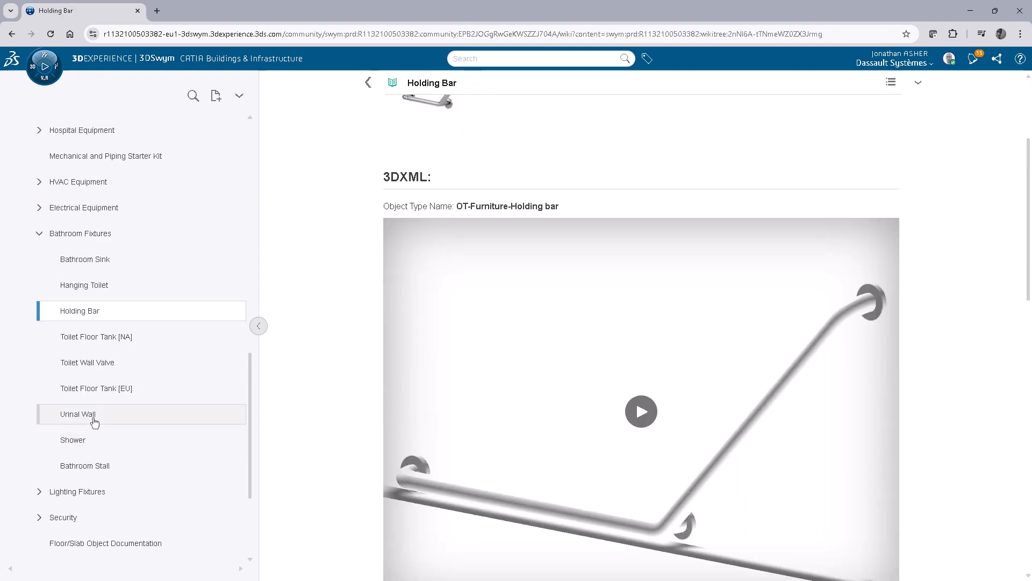
click(73, 441)
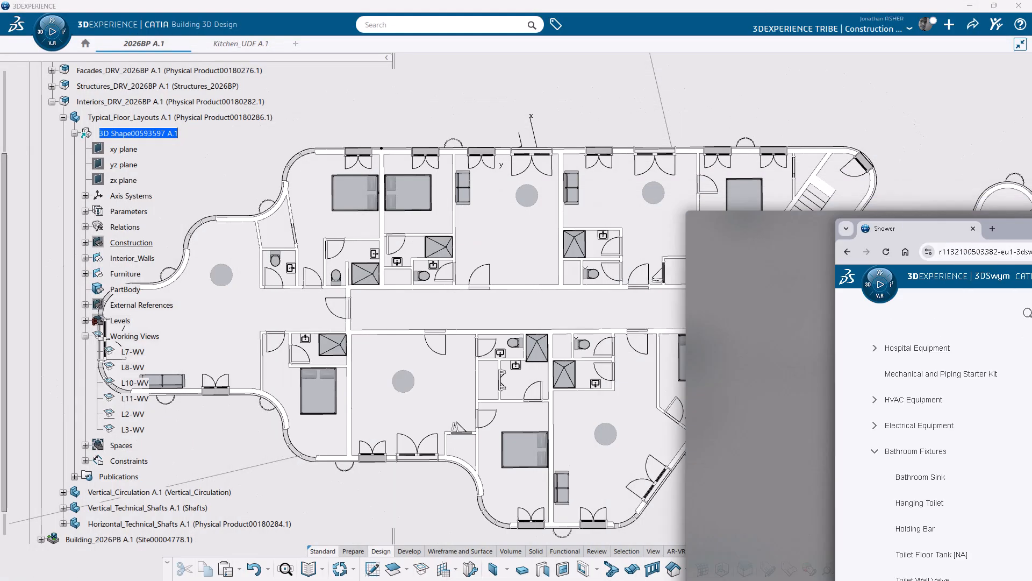
Step: Switch to the CATIA building model and inspect the typical floor layout in 3D with perspective projection
middle_drag(578, 375, 339, 328)
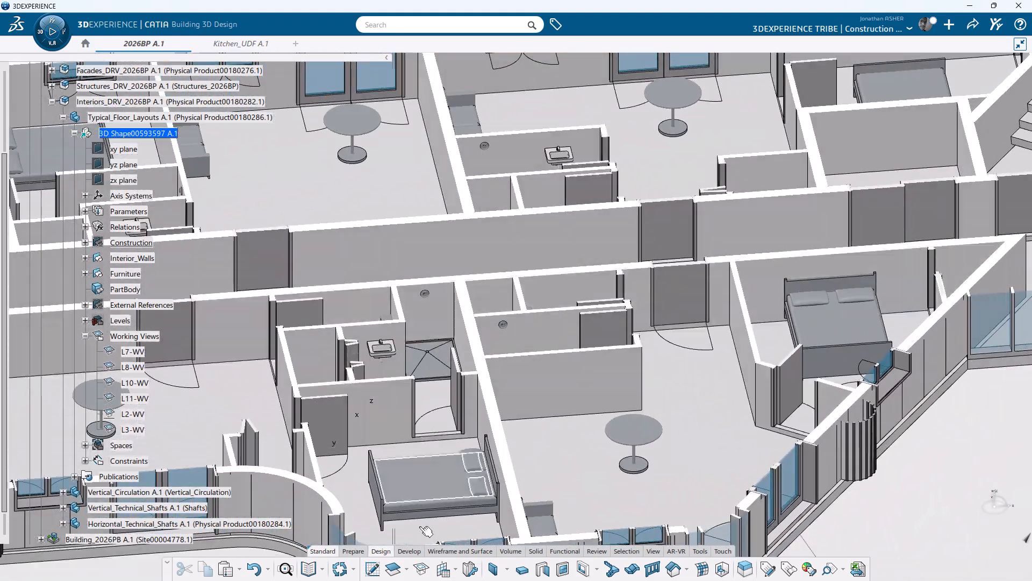
click(653, 551)
click(475, 569)
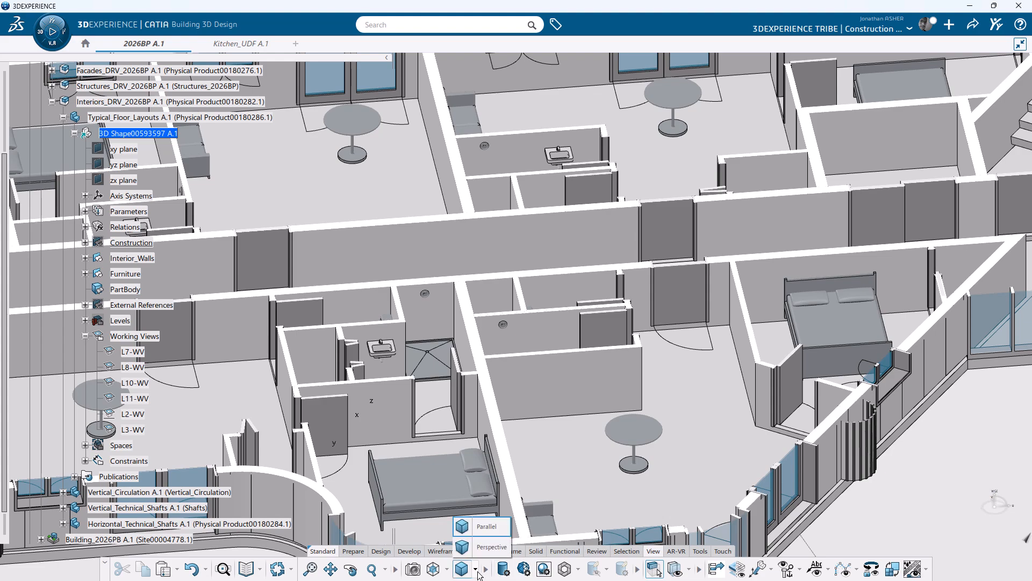
click(480, 552)
middle_drag(569, 452, 448, 303)
Step: Deactivate the L2-WV working view and look around the building model
click(135, 415)
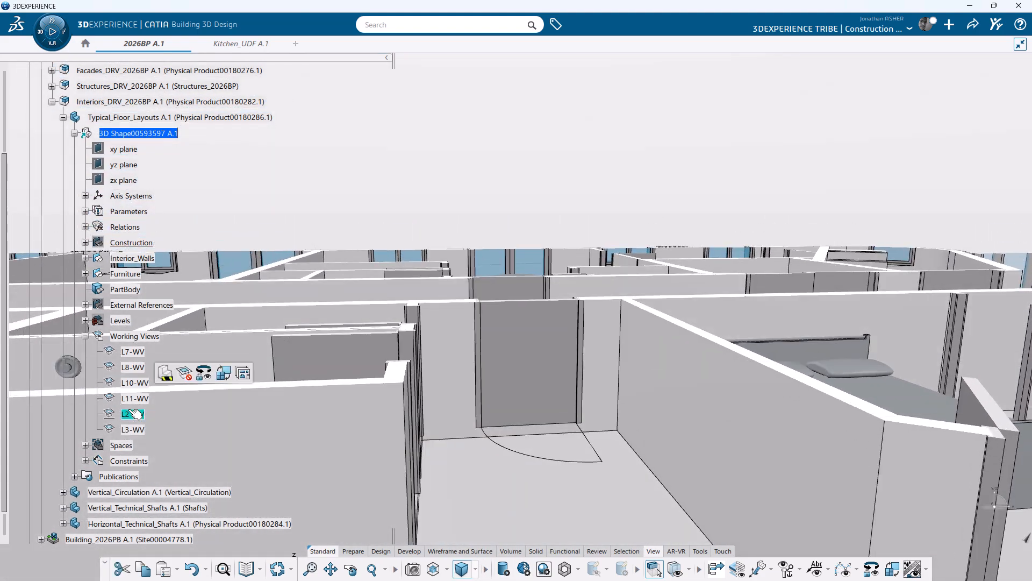
click(185, 373)
middle_drag(592, 329, 514, 437)
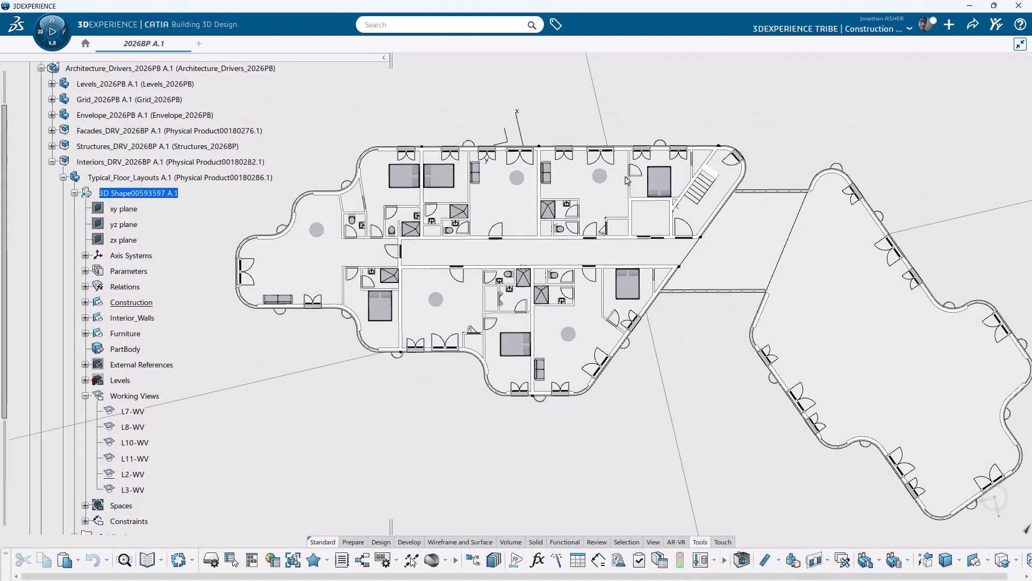
Step: Create a new Furnishing element and set its title to Kitchen_UDF
middle_drag(626, 181, 628, 333)
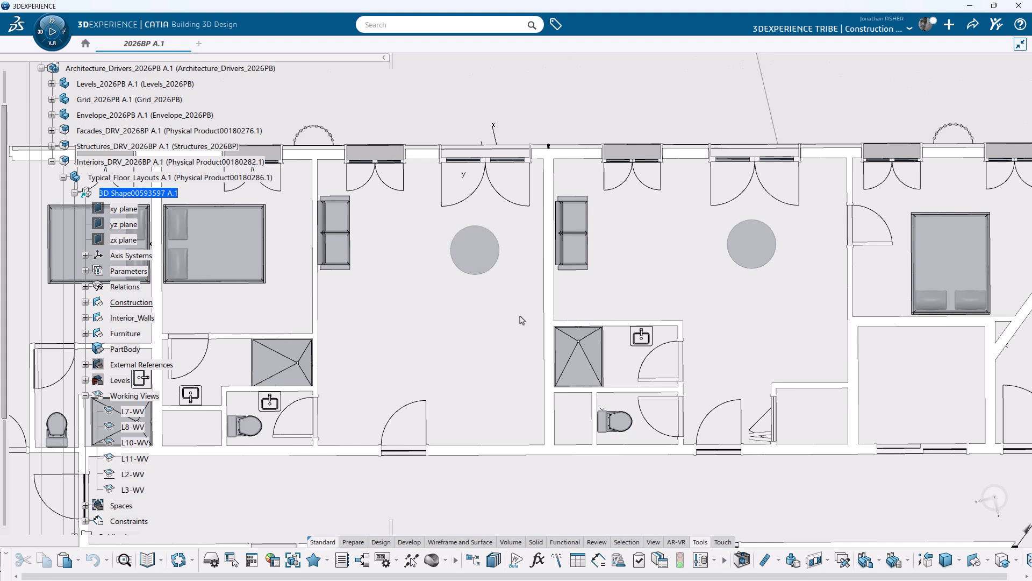
click(949, 26)
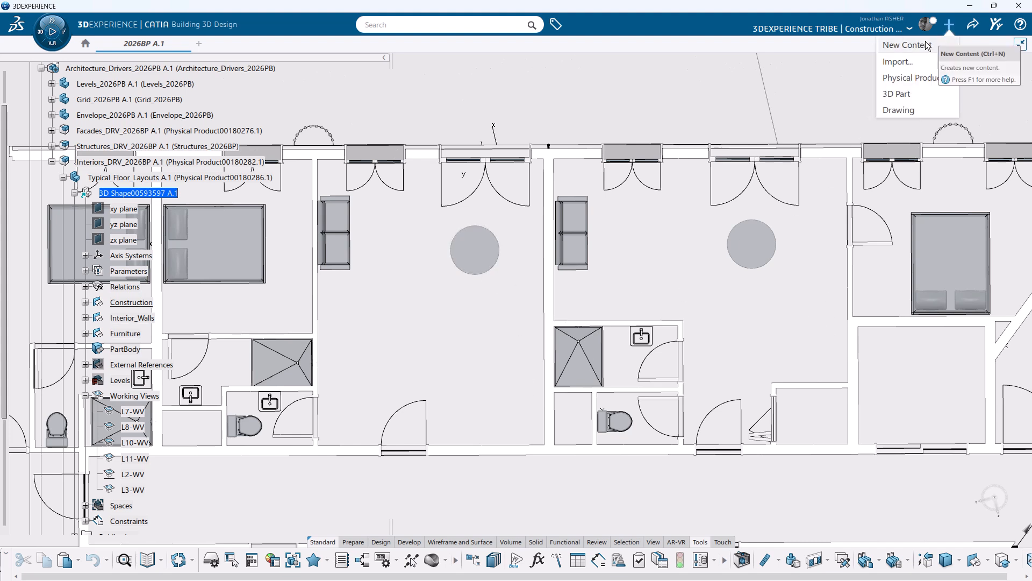
click(928, 45)
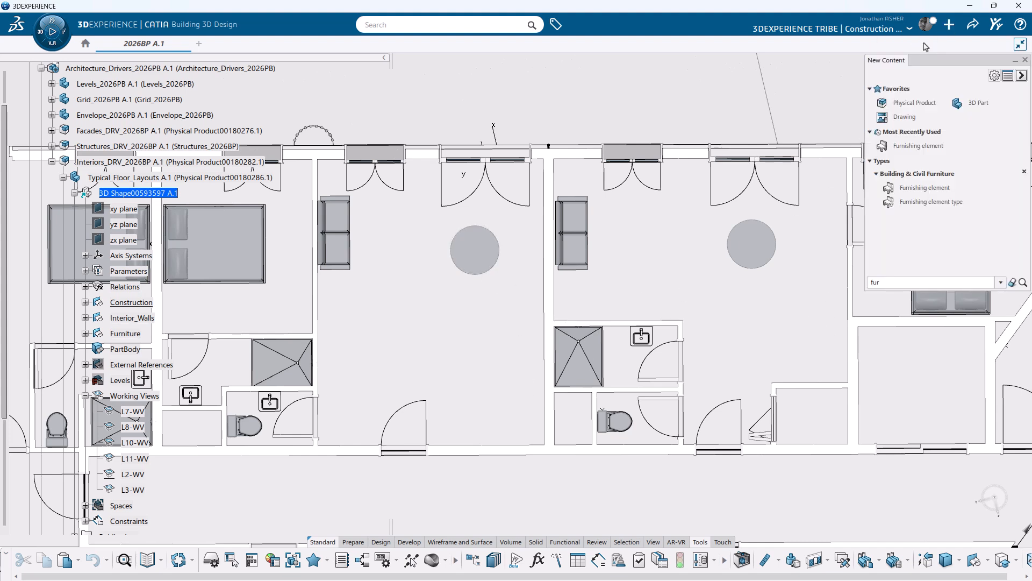
click(924, 188)
right_click(84, 80)
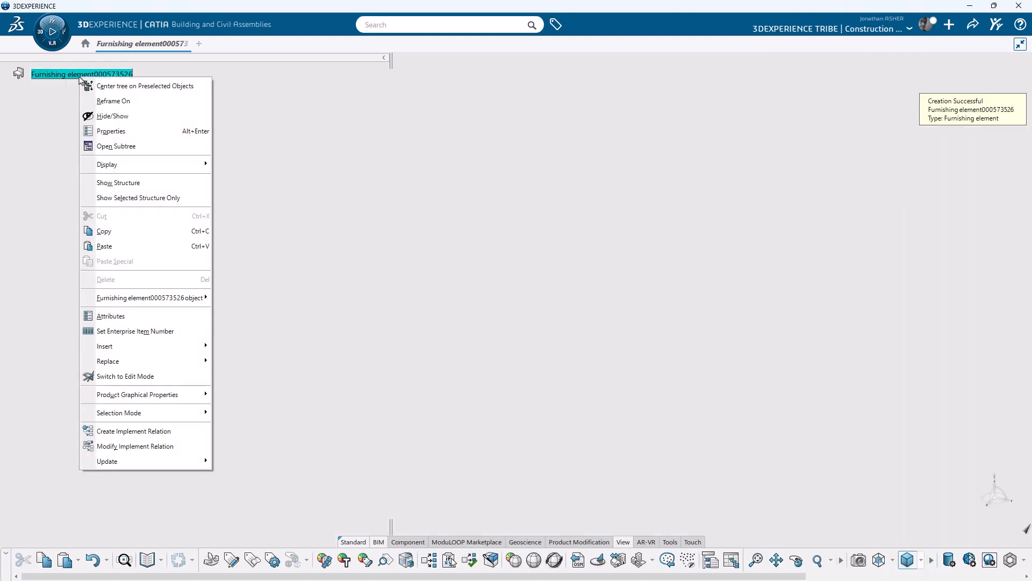
click(131, 130)
text(Kitchen_UDF)
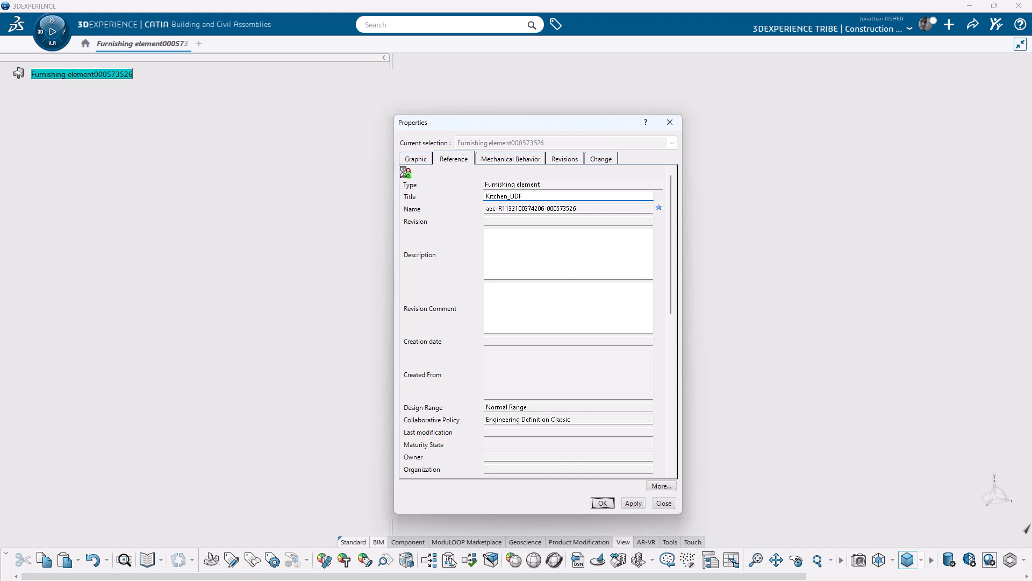
Step: Insert a new 3D Part under the Kitchen_UDF furnishing element
right_click(73, 80)
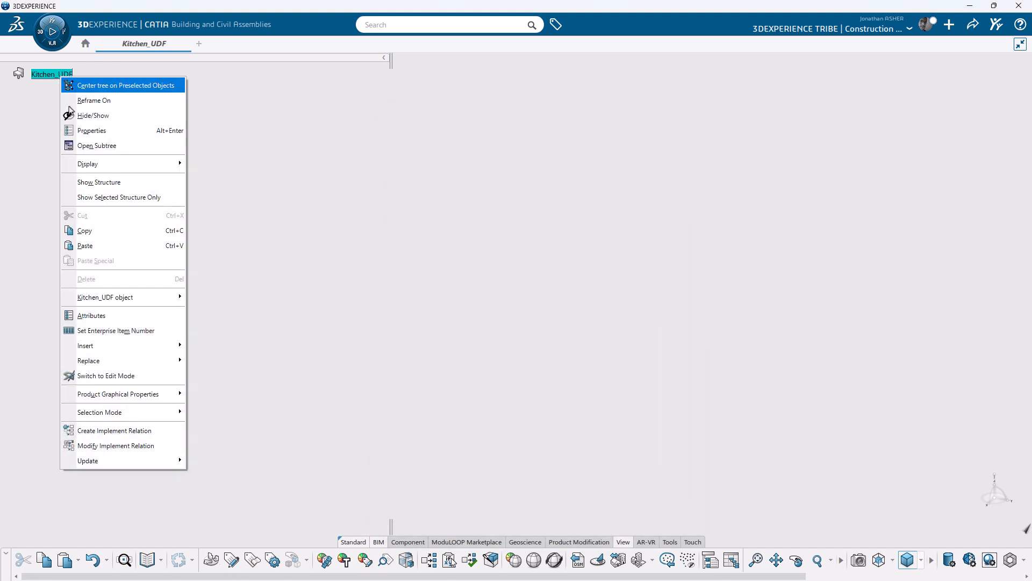
mouse_move(120, 347)
click(242, 144)
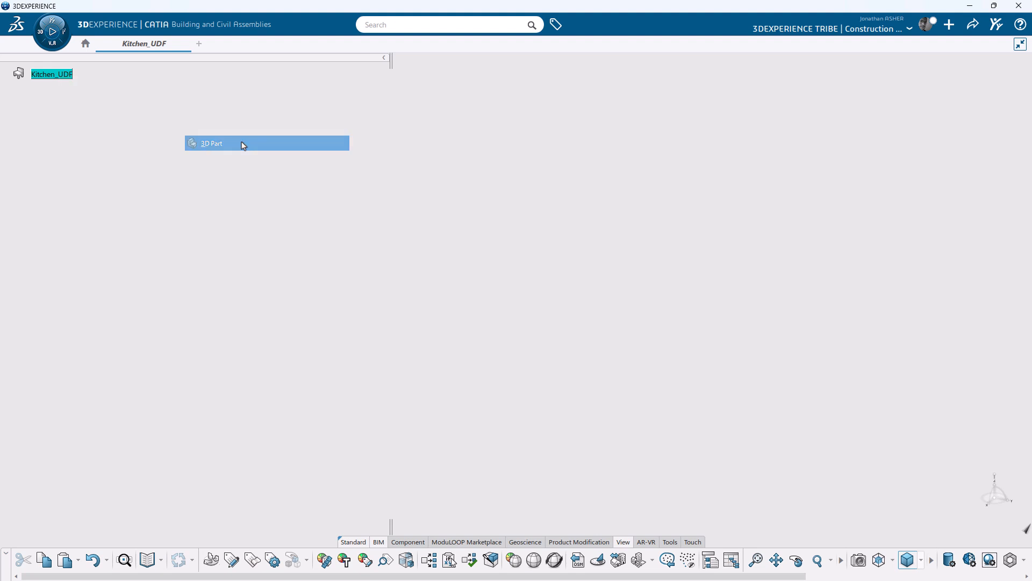
Step: Activate the new part's shape for editing and rename its Geometrical Set.1 as Inputs
click(17, 89)
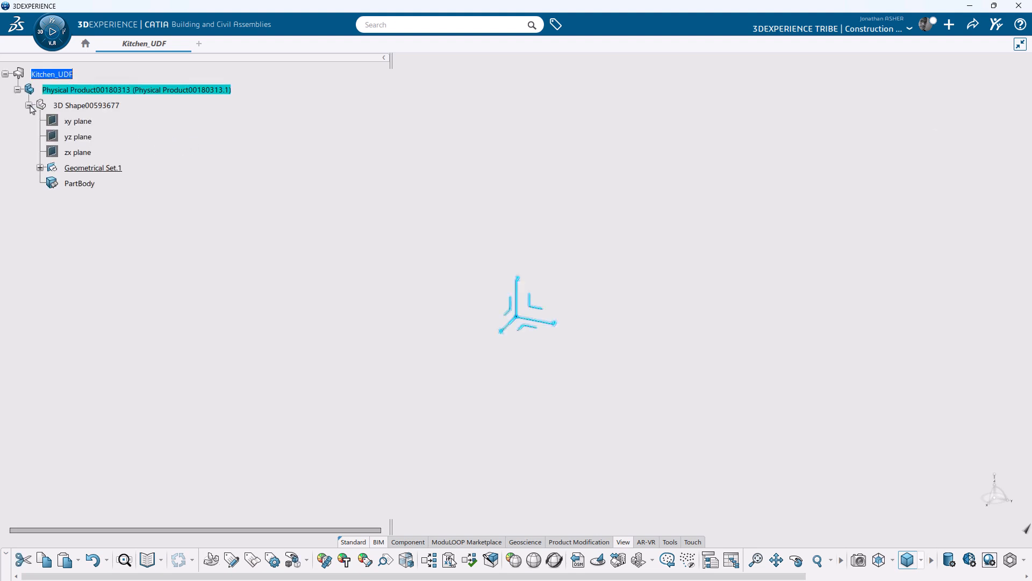
double_click(87, 169)
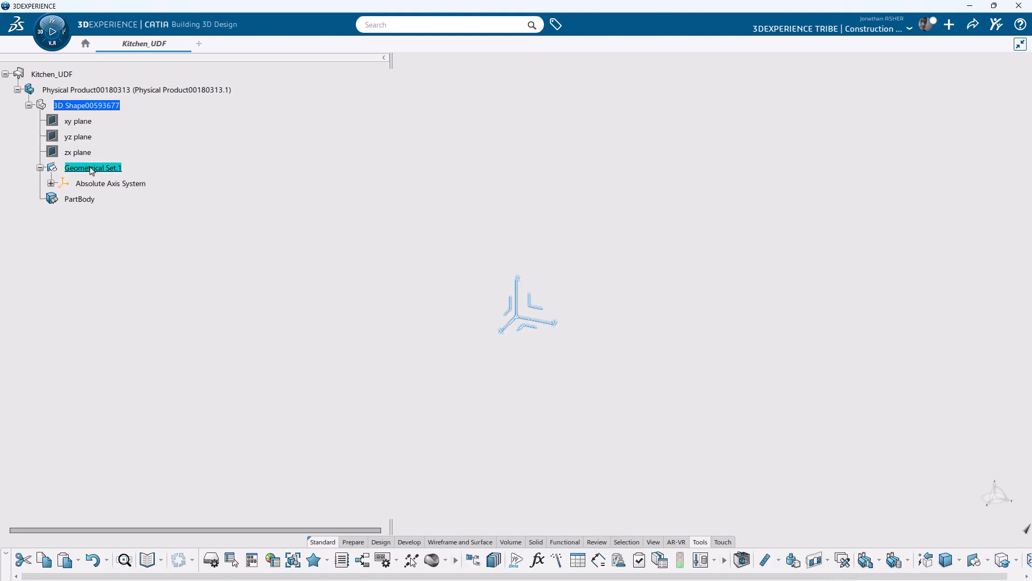
right_click(96, 168)
click(138, 219)
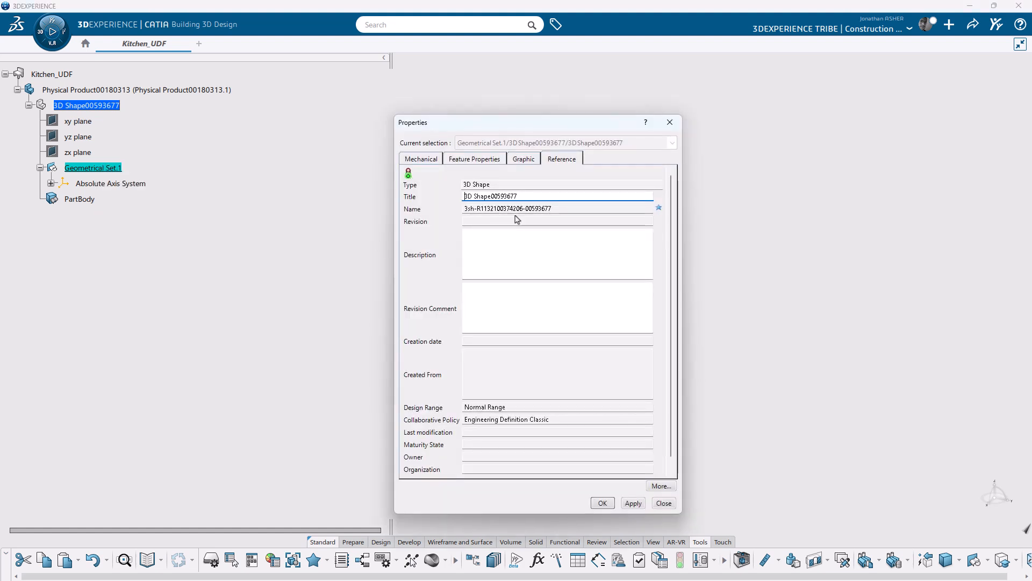
click(499, 162)
text(Inputs)
key(Return)
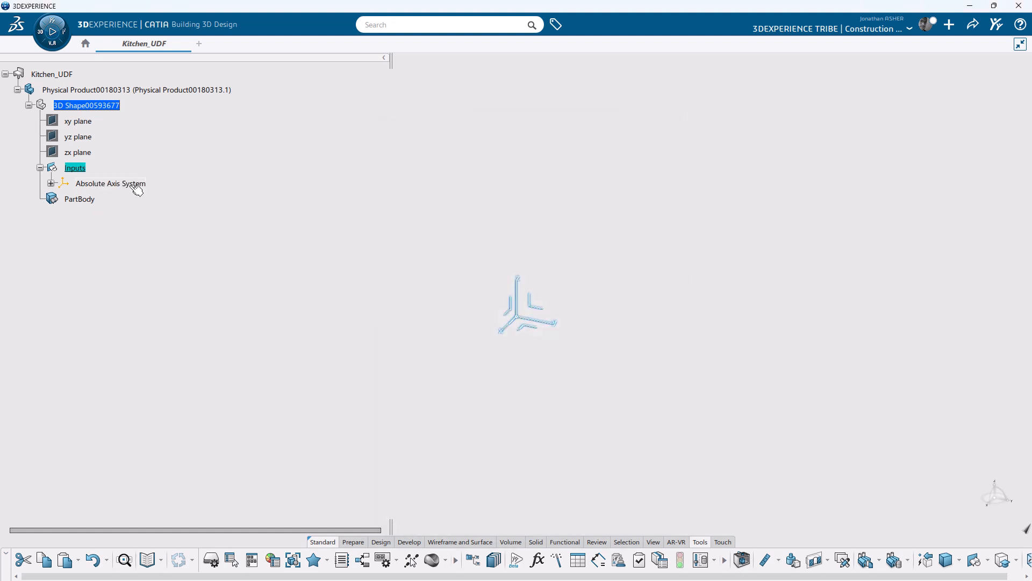
Step: Rename the Absolute Axis System in the Inputs set as Base Axis System
right_click(135, 186)
click(162, 236)
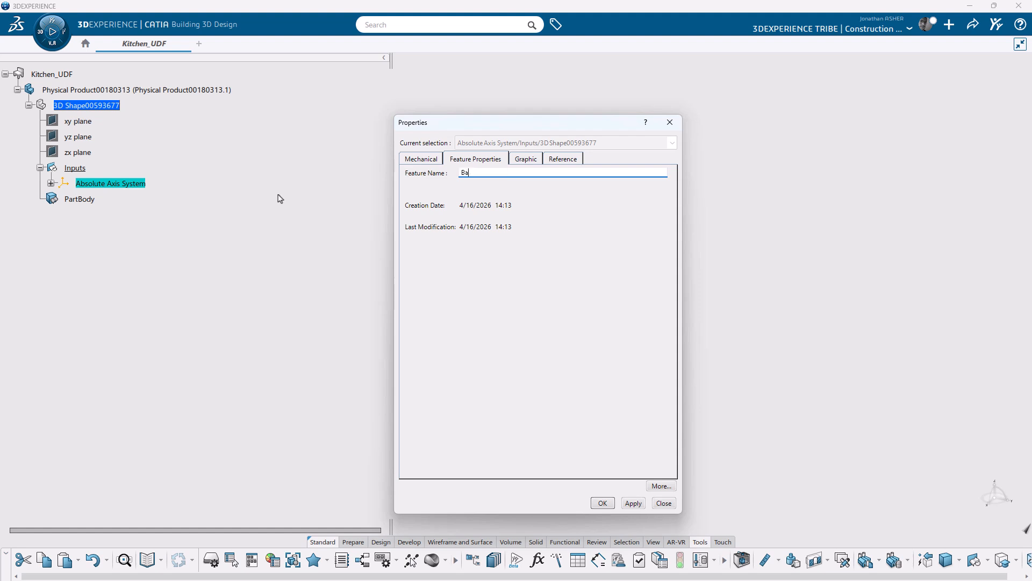
key(Return)
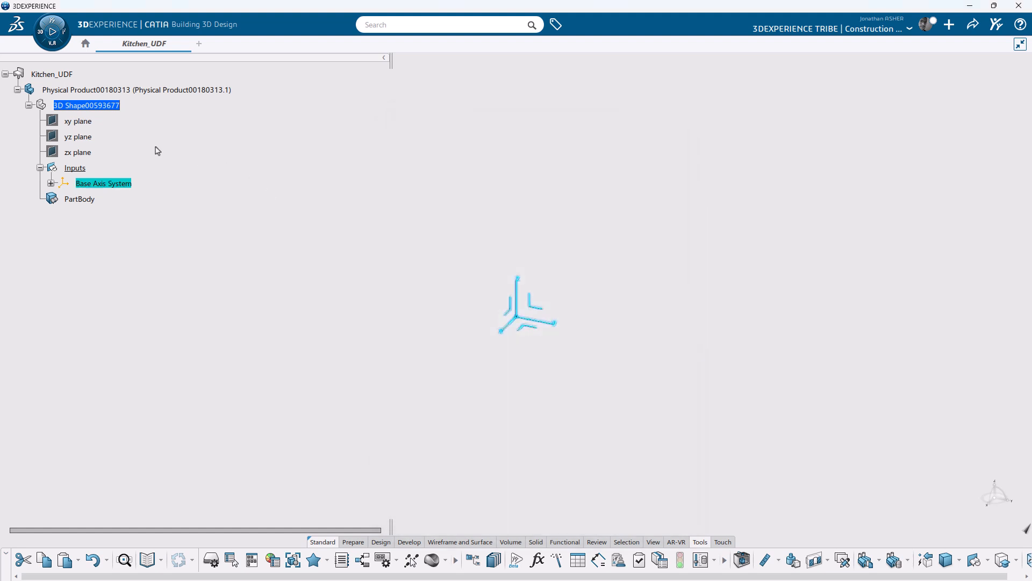
Step: Insert a second geometrical set in the 3D shape and name it Kitchen_UDF
click(107, 106)
click(155, 65)
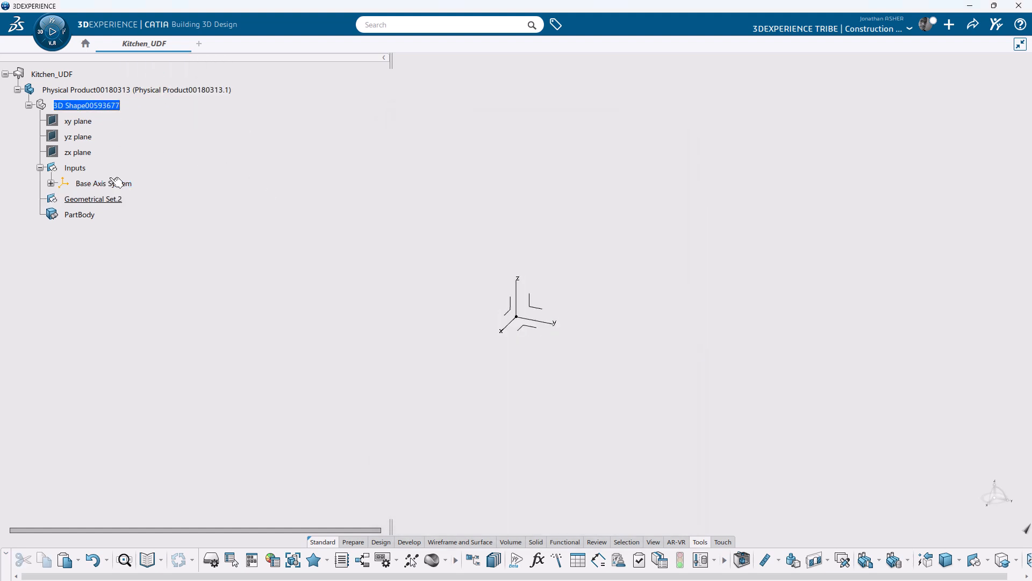
right_click(106, 205)
click(129, 254)
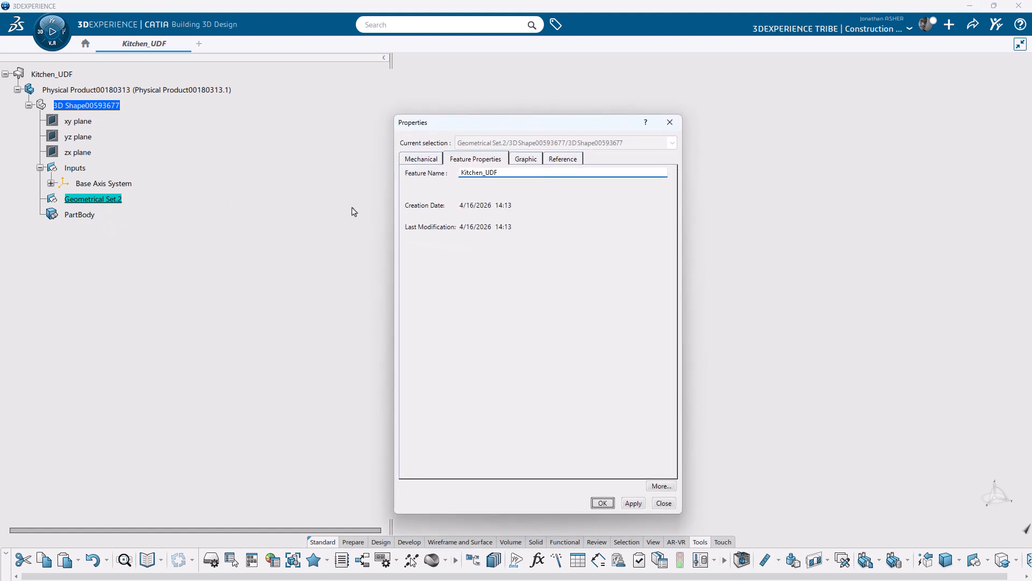
key(Return)
Step: Create a String parameter in the 3D shape with the multiple values Left, Center and Right
click(538, 561)
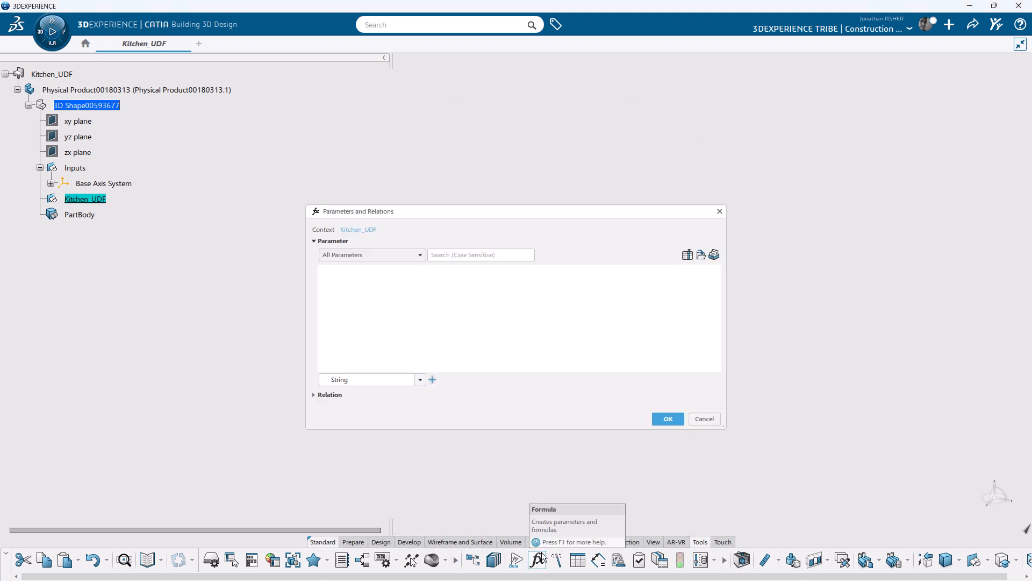
click(432, 380)
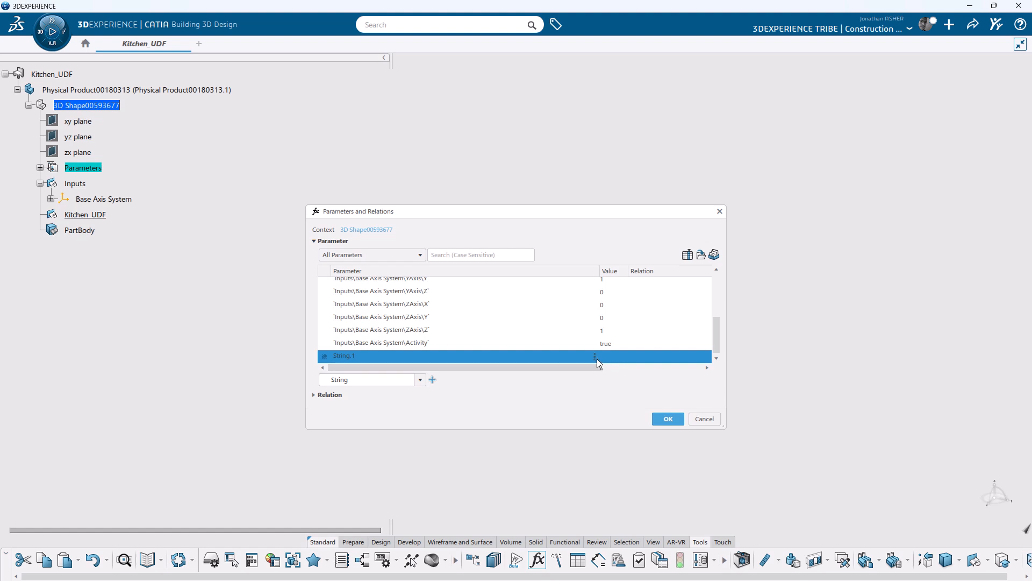
right_click(594, 356)
click(624, 377)
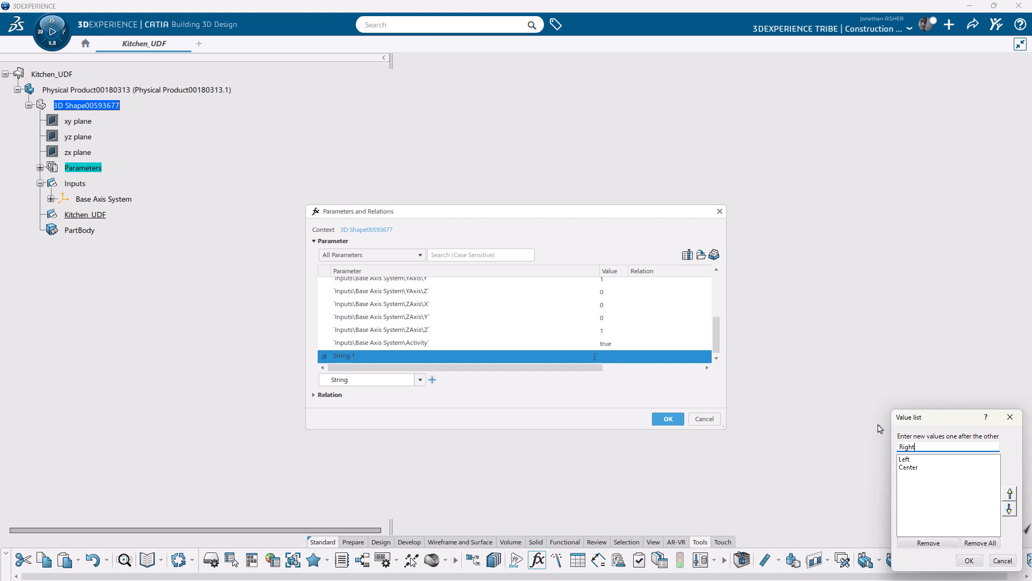
click(970, 560)
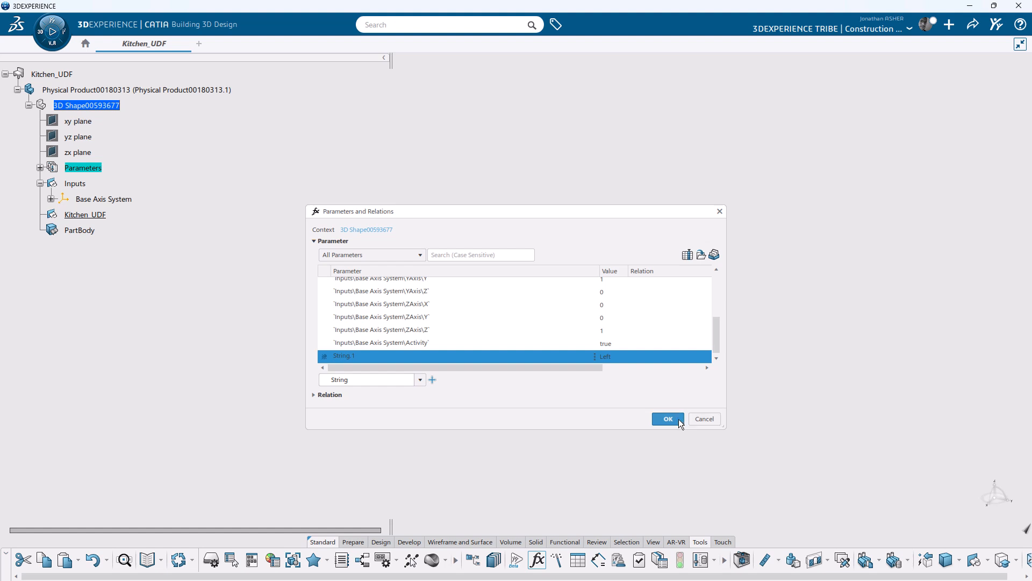
Step: Add a Length parameter and an Integer parameter to the 3D shape's parameters
click(420, 379)
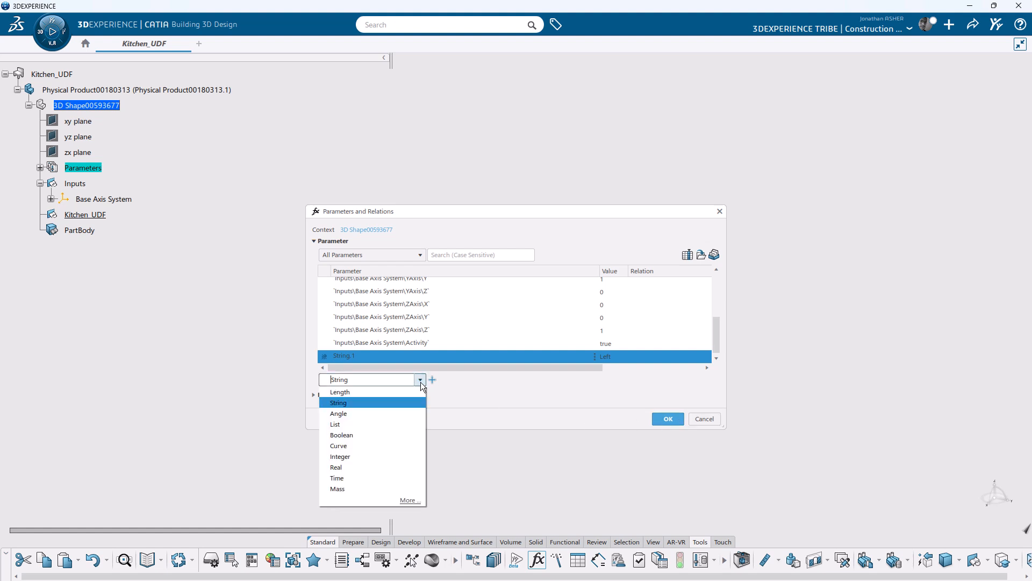
click(412, 392)
click(432, 380)
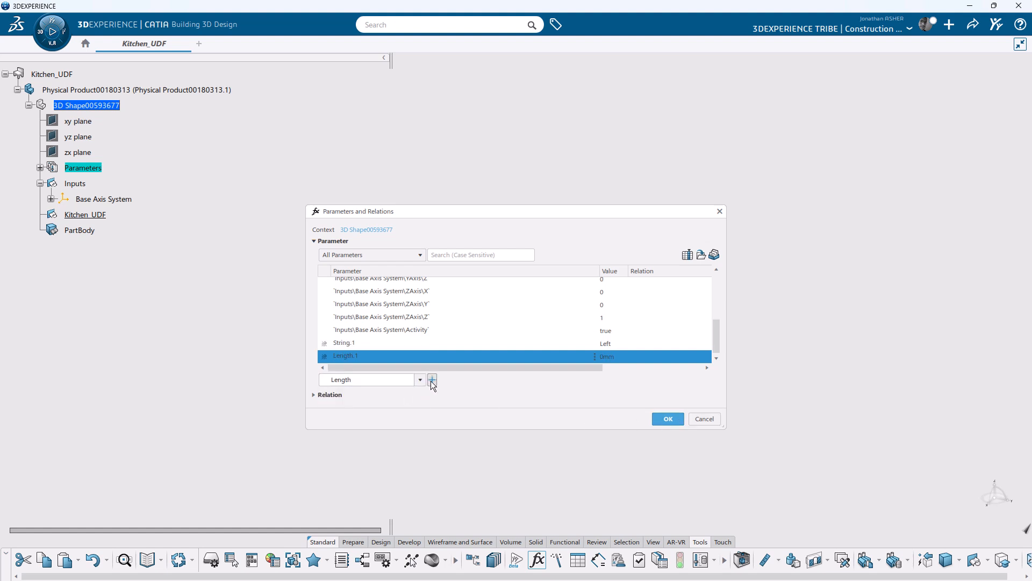
click(421, 380)
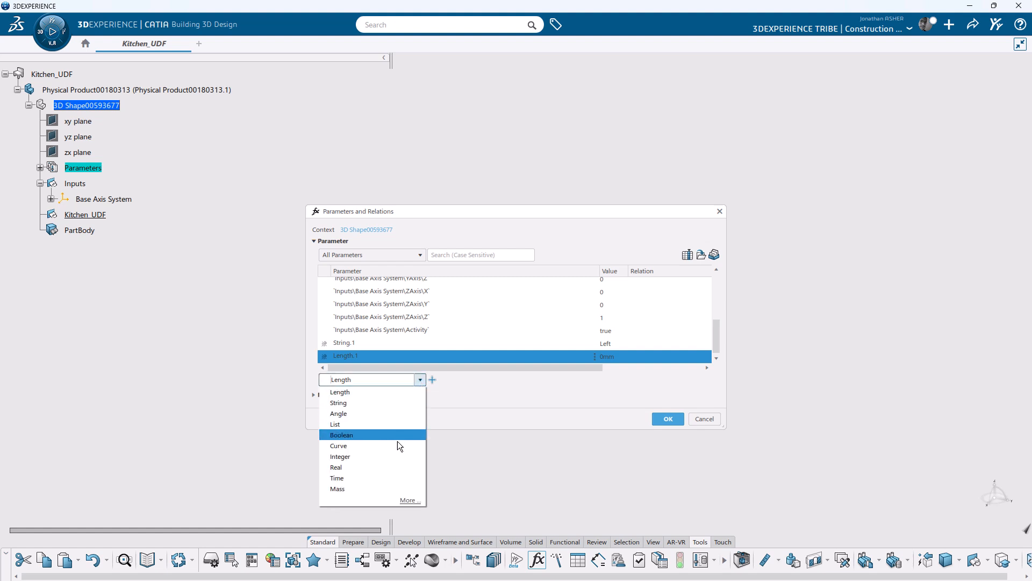
click(393, 457)
click(432, 380)
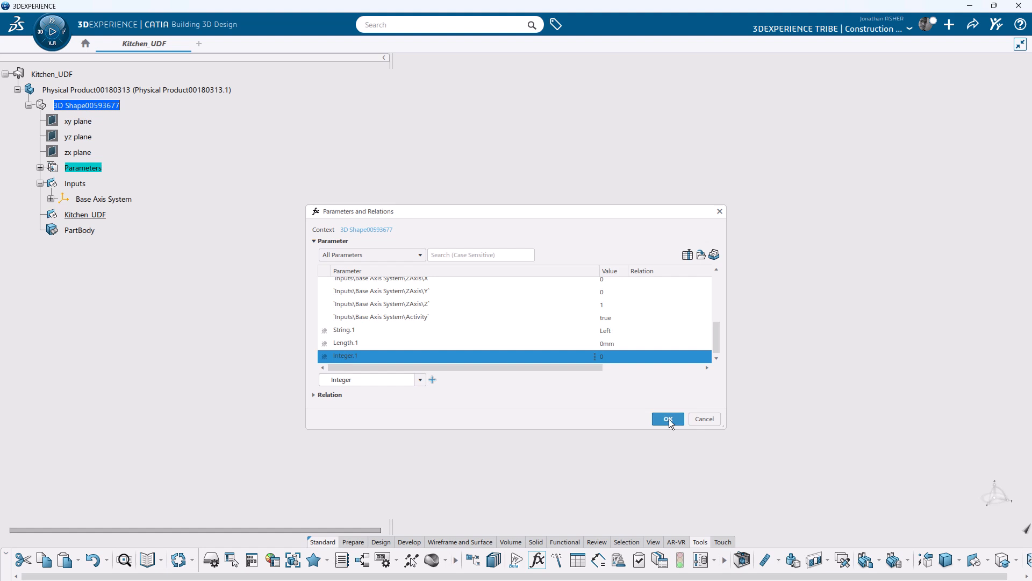
click(668, 419)
Step: Copy the Parameters set into the Kitchen_UDF geometrical set
right_click(92, 170)
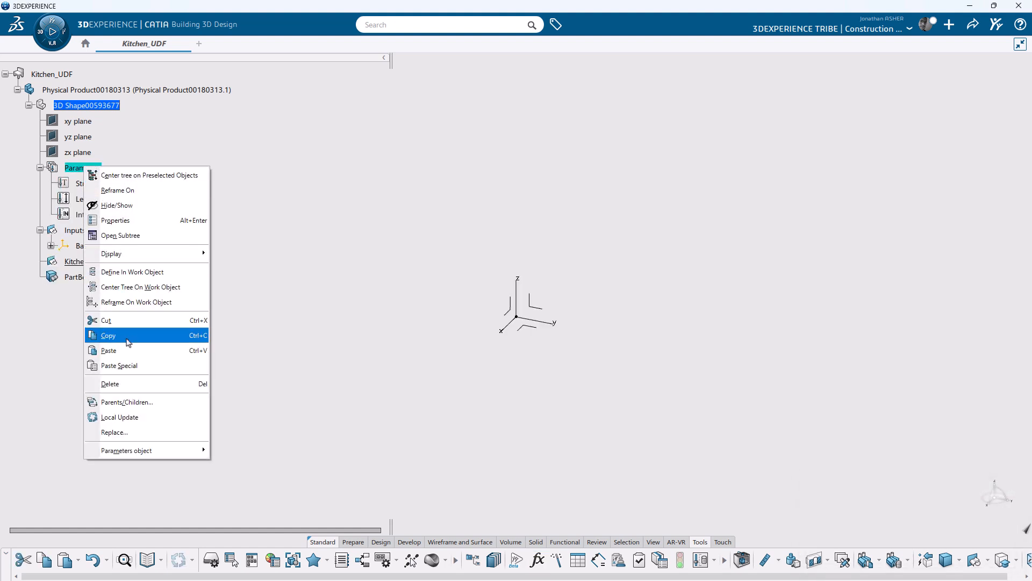
key(Escape)
right_click(89, 262)
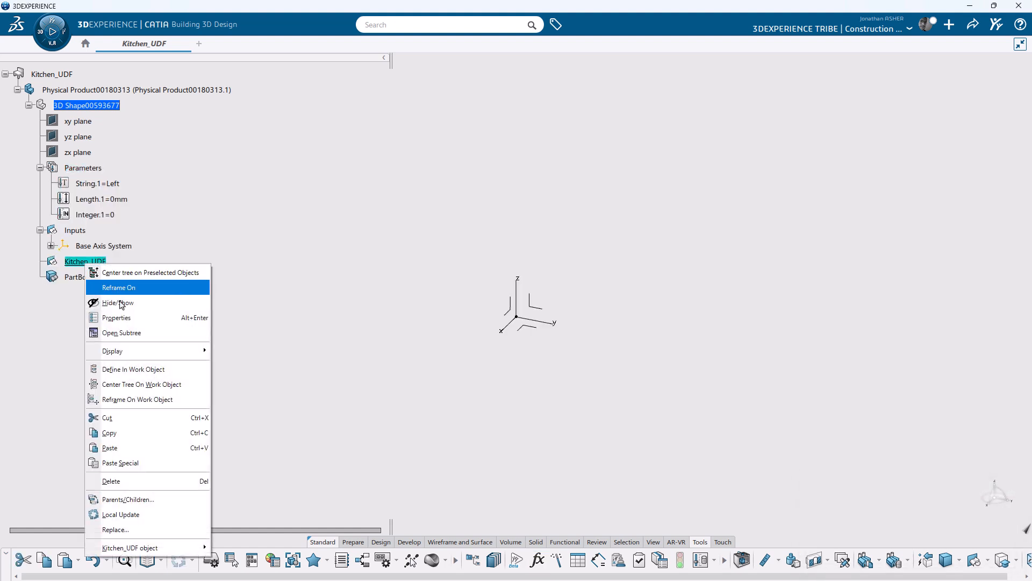
click(111, 447)
Step: Rename the parameter set copied under Kitchen_UDF as Control_Parameters
click(40, 261)
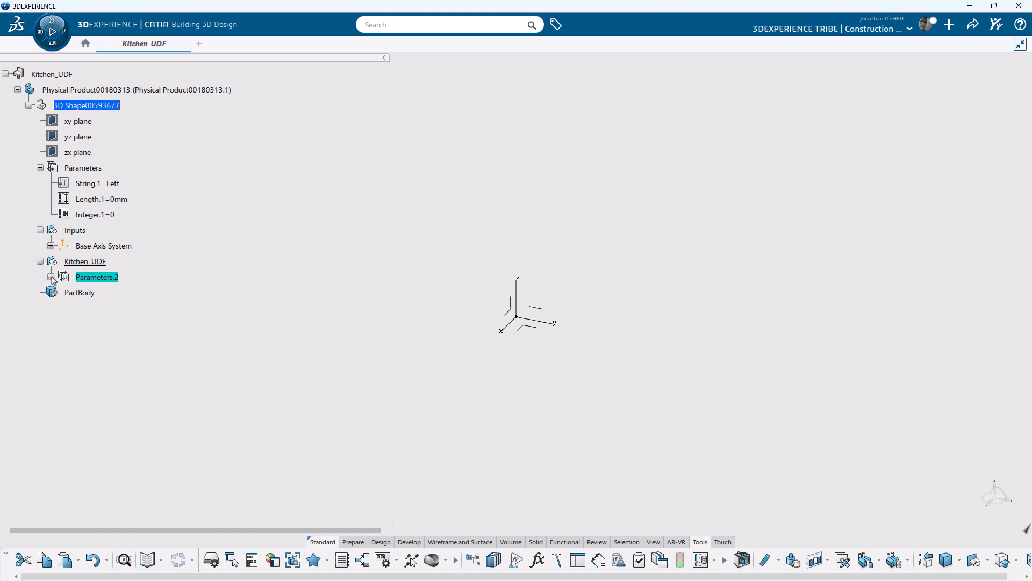
click(51, 277)
right_click(85, 277)
click(103, 333)
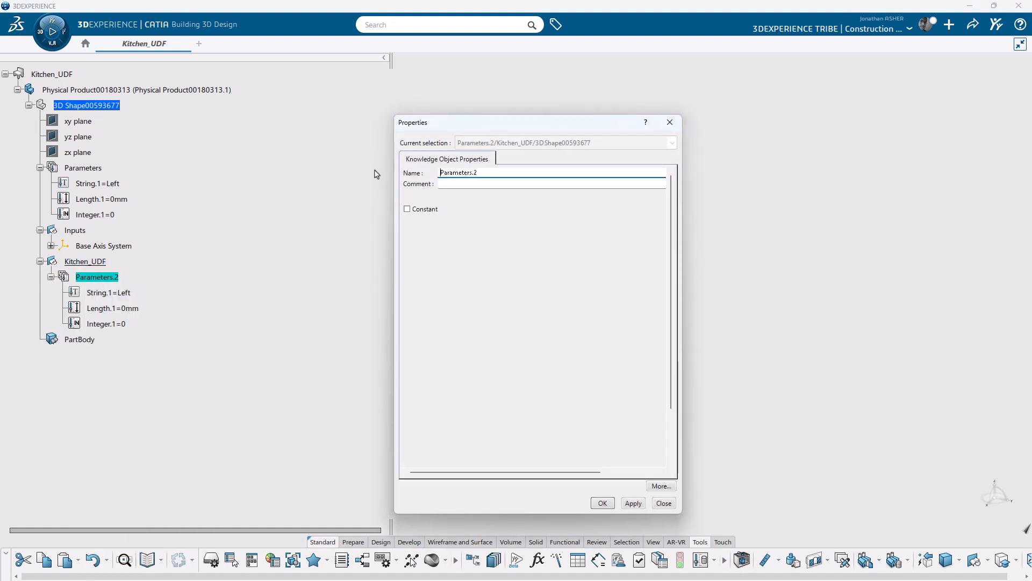
click(462, 172)
text(_)
key(Return)
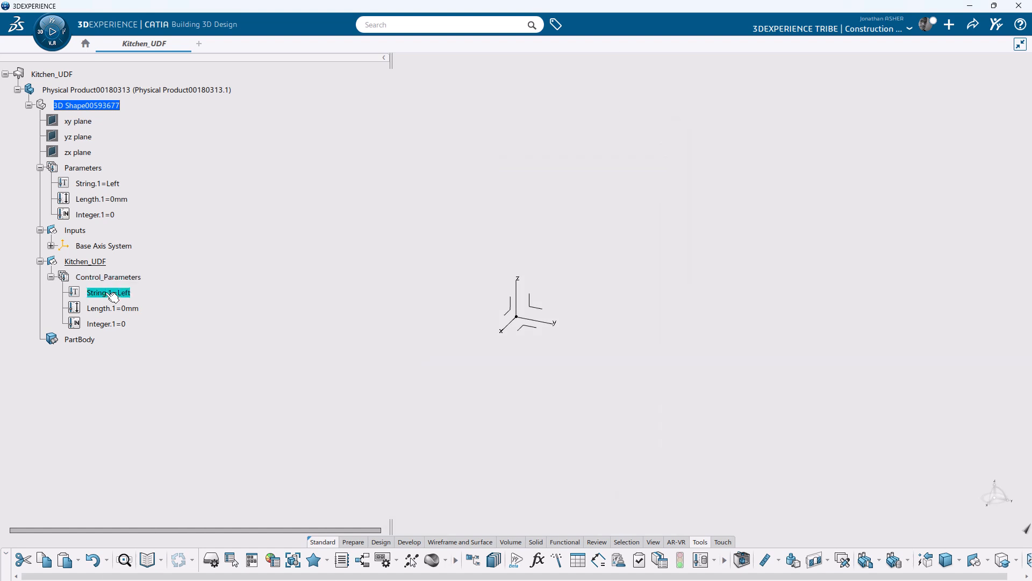
Step: Rename the String.1, Length.1 and Integer.1 parameters in Control_Parameters as Position, Cabinet_Width and Cabinet_Number
right_click(110, 293)
click(121, 341)
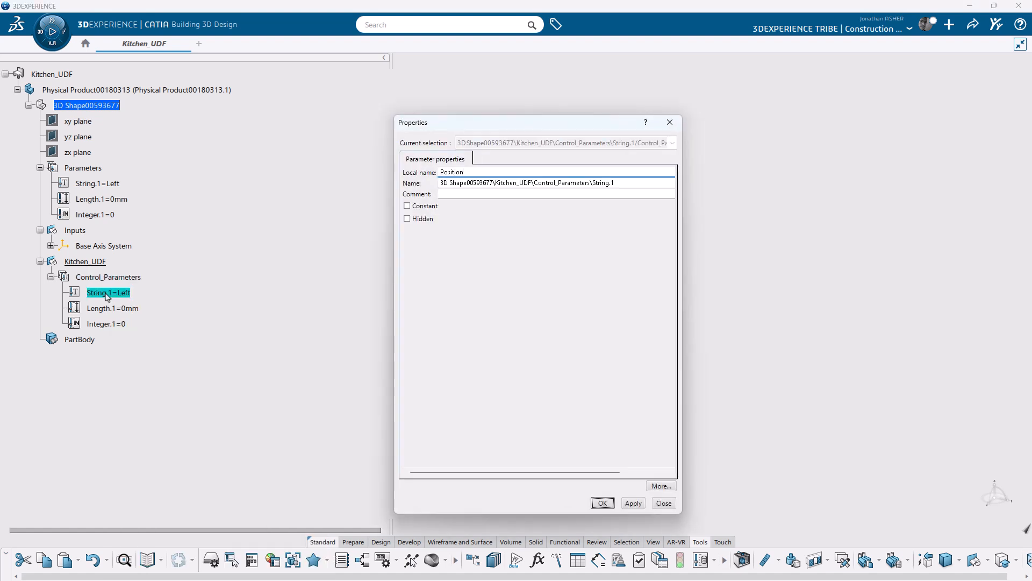
key(Return)
right_click(108, 307)
key(r)
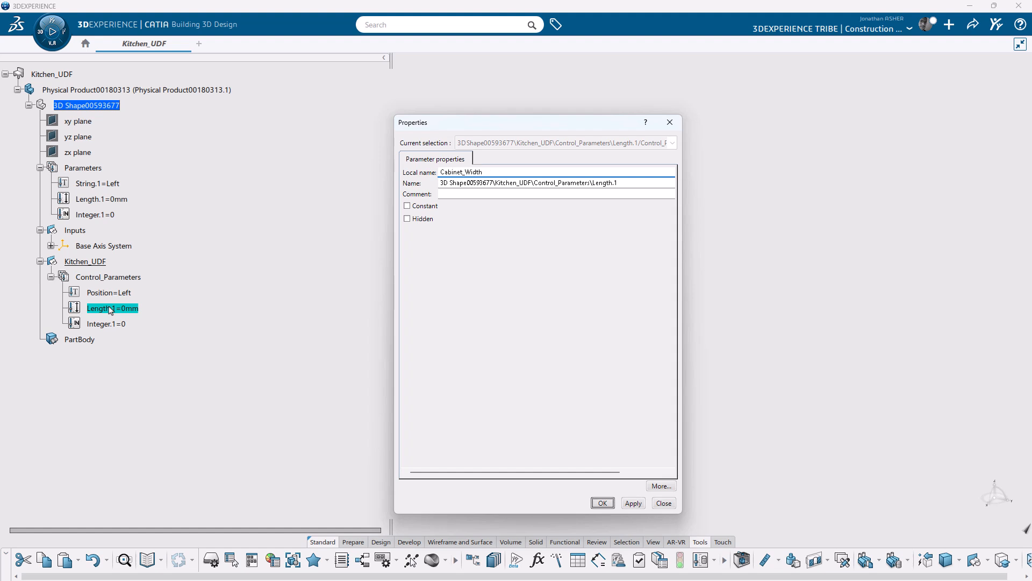
key(Return)
right_click(112, 324)
key(r)
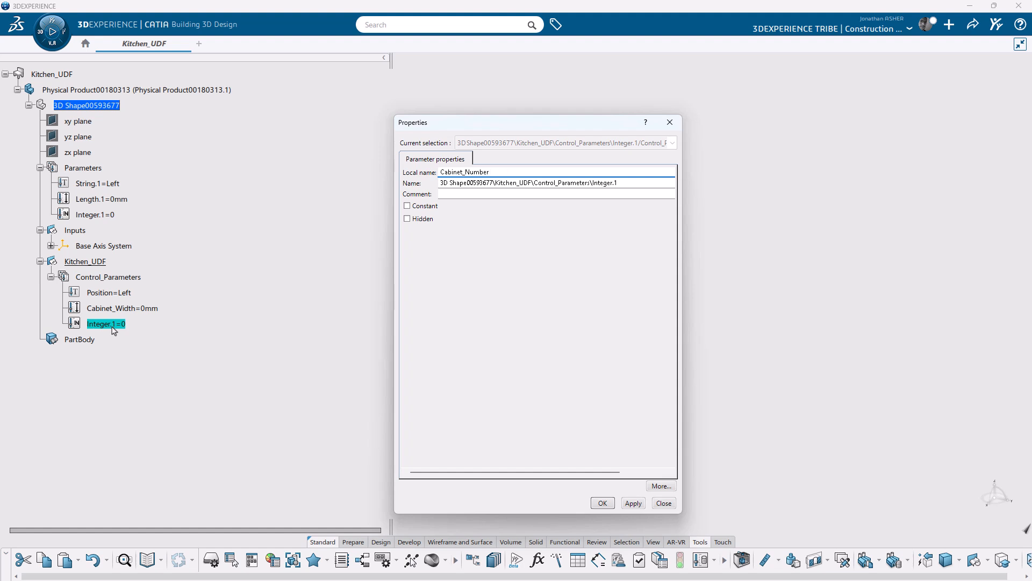
key(Return)
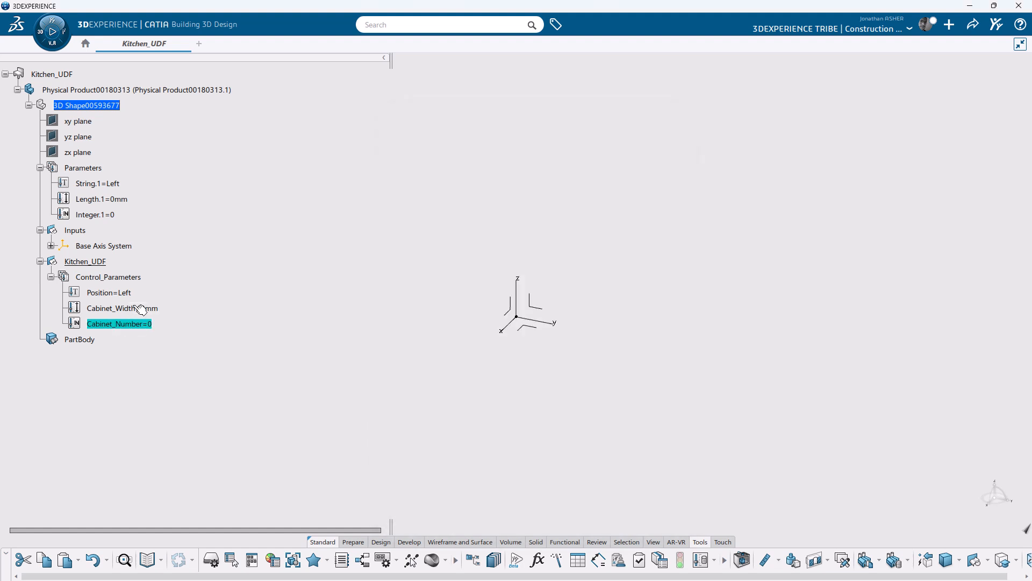
Step: Set Cabinet_Width to 600 mm and Cabinet_Number to 6 in Control_Parameters
double_click(142, 309)
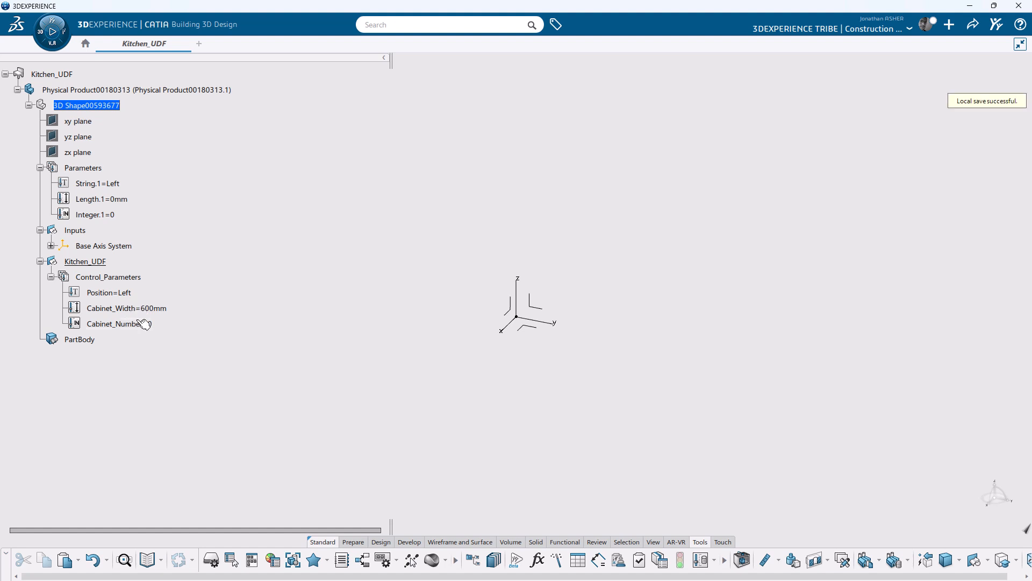
double_click(144, 324)
text(5)
key(Return)
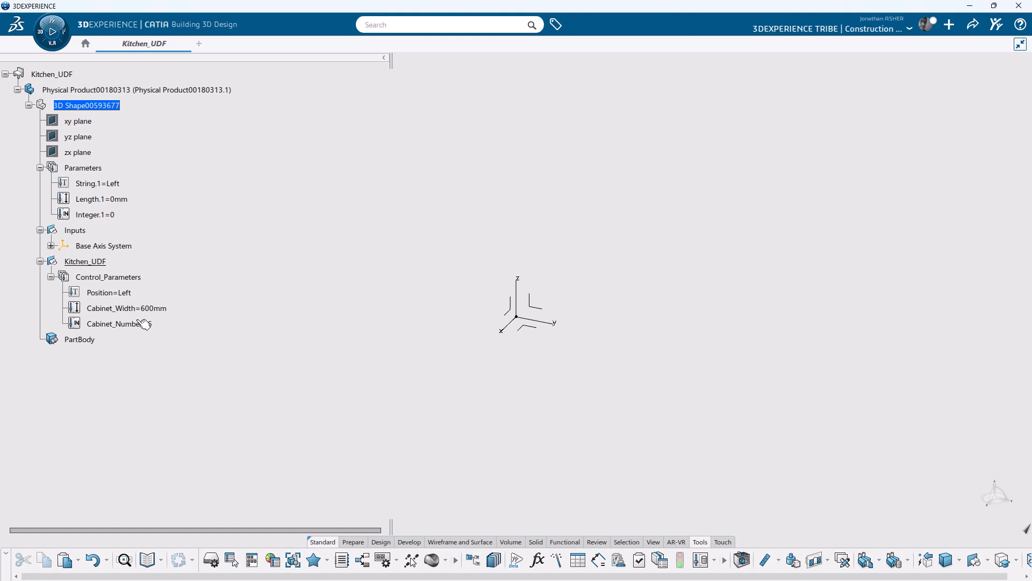
Step: Insert two new geometrical sets under the Kitchen_UDF set
click(93, 263)
click(128, 223)
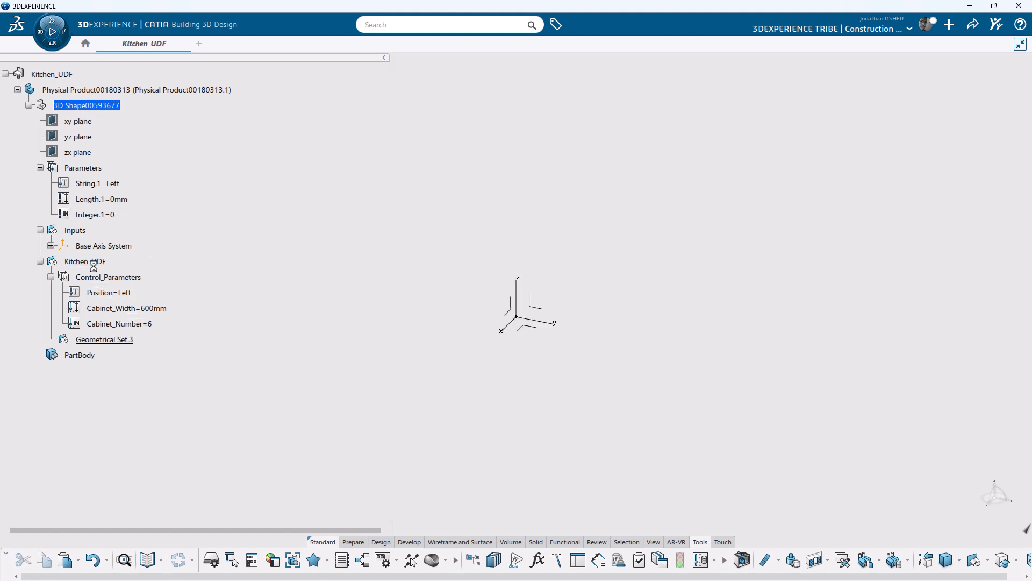
click(92, 261)
click(131, 226)
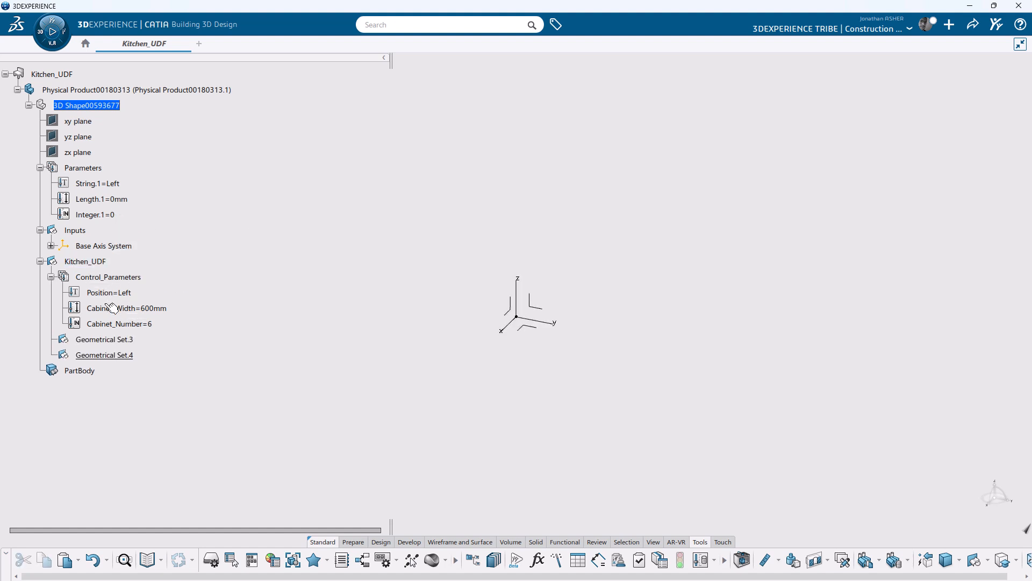
Step: Rename Geometrical Set.3 as Position and Geometrical Set.4 as Construction
click(98, 342)
key(alt+Return)
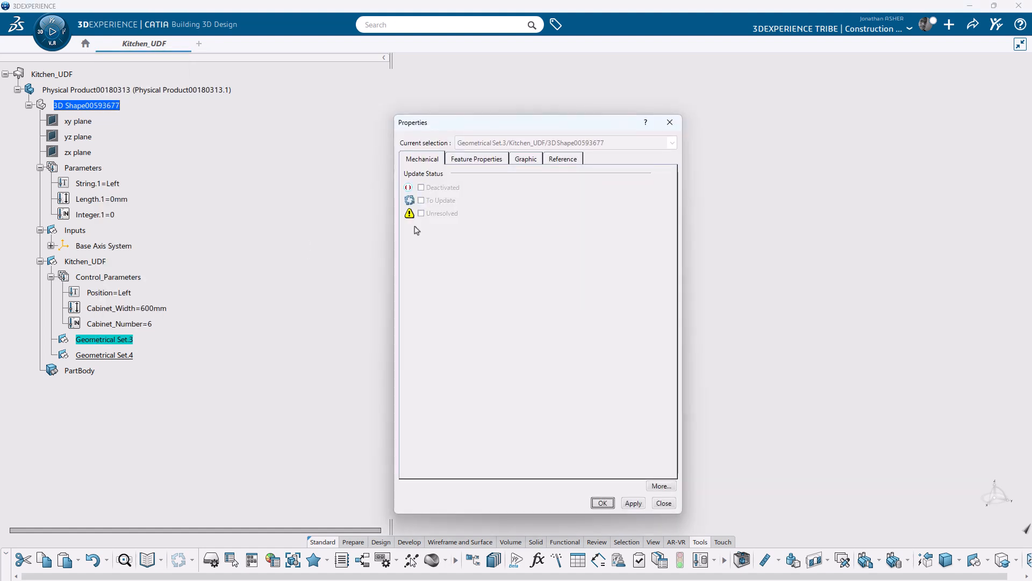
click(488, 159)
key(Return)
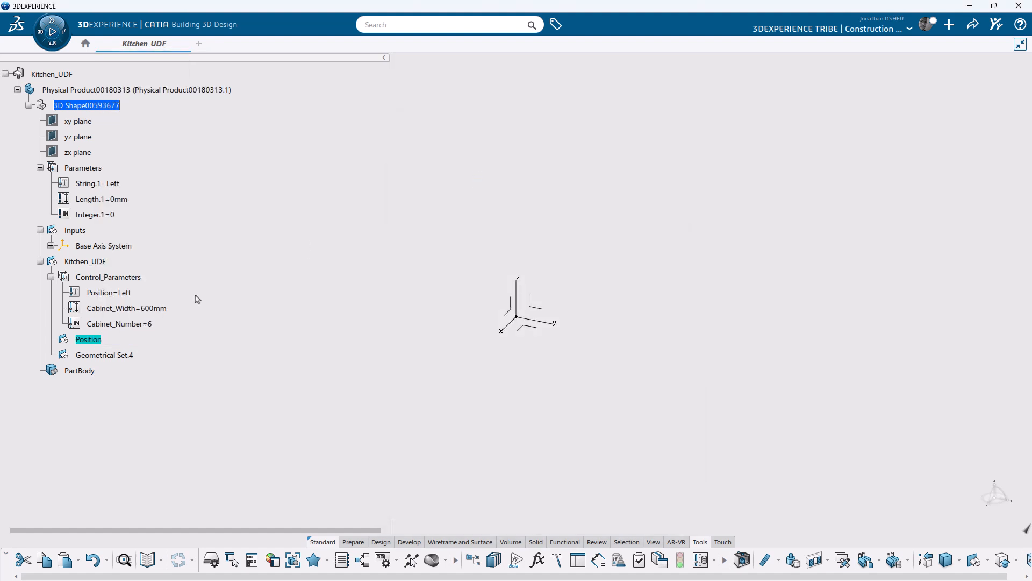
click(102, 356)
key(alt+Return)
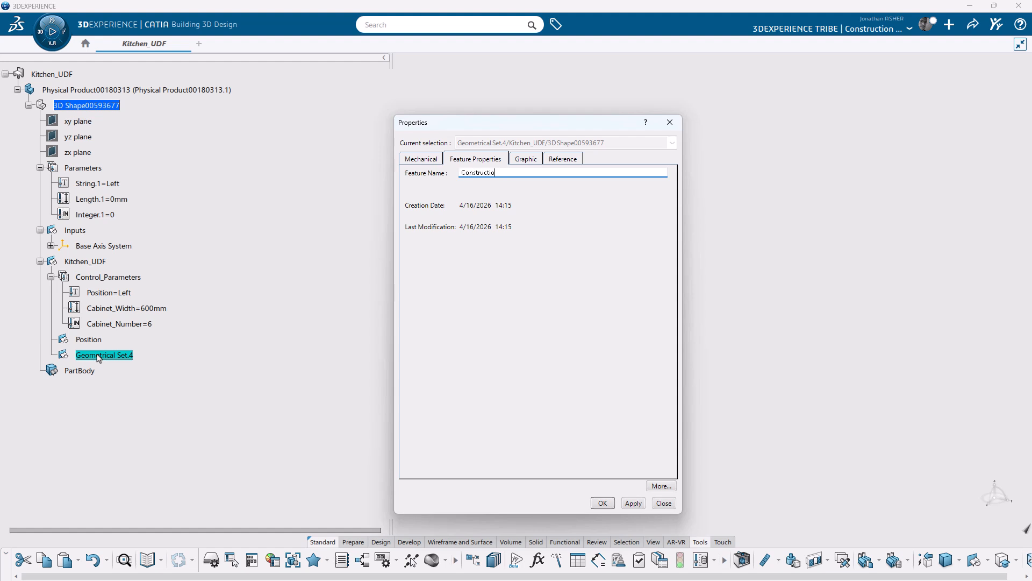
text(Construction)
key(Return)
Step: Insert a third geometrical set under Kitchen_UDF and name it Outputs
click(94, 262)
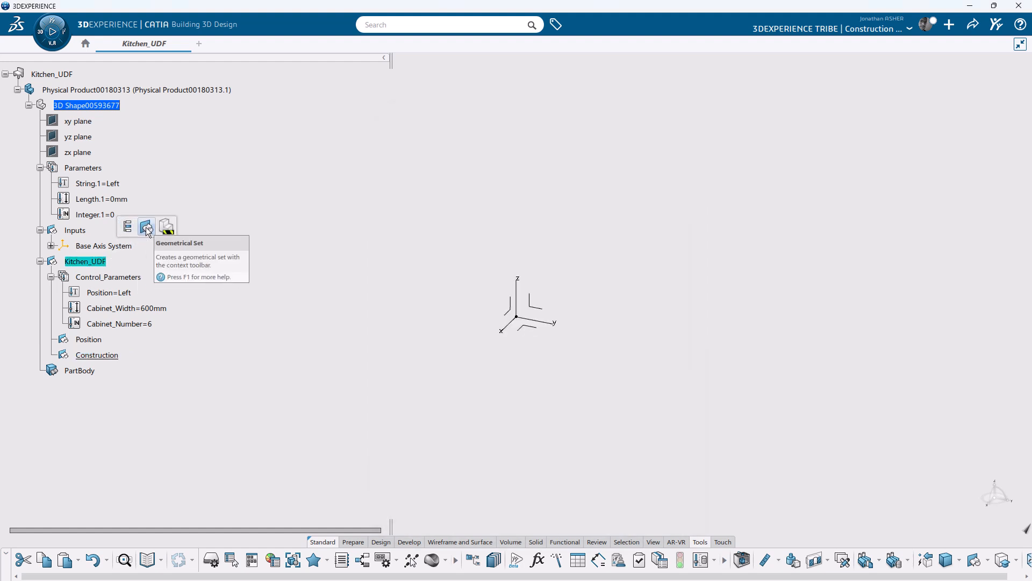
click(165, 226)
right_click(118, 372)
key(alt+Return)
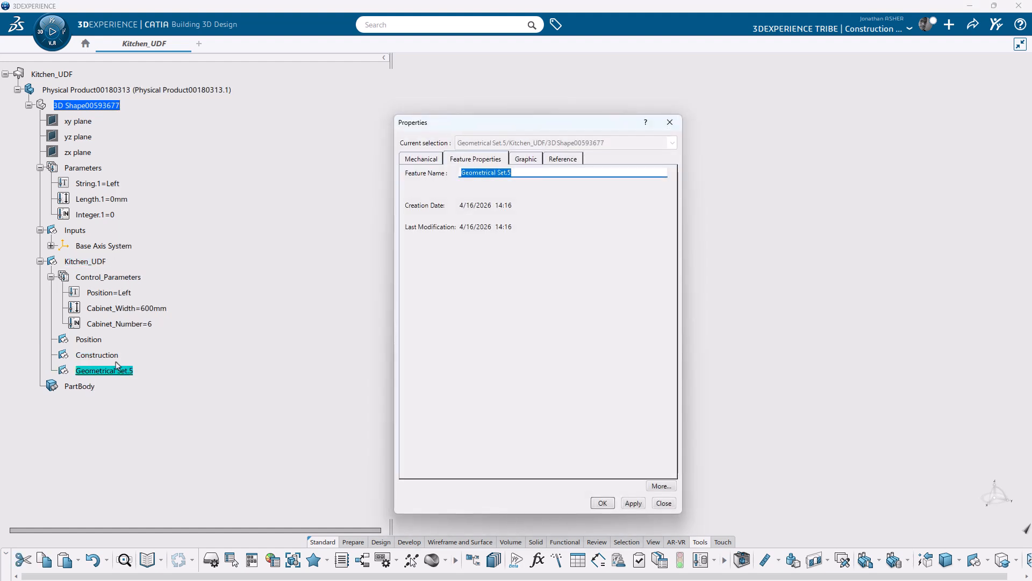
text(Outputs)
key(Return)
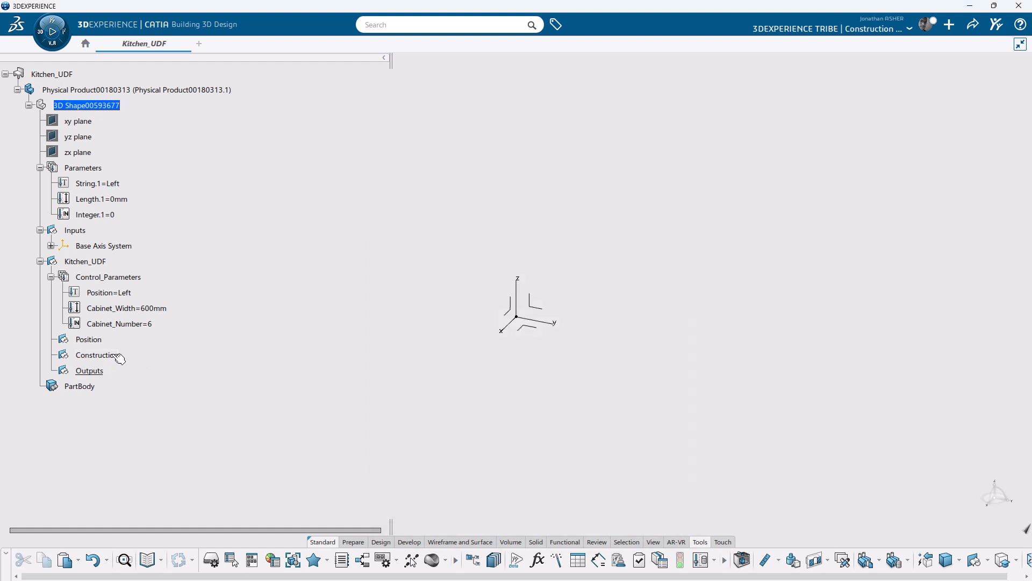
Step: Create a standard axis system in the Position set with Base Axis System as its reference, set as the current axis
click(88, 339)
click(166, 304)
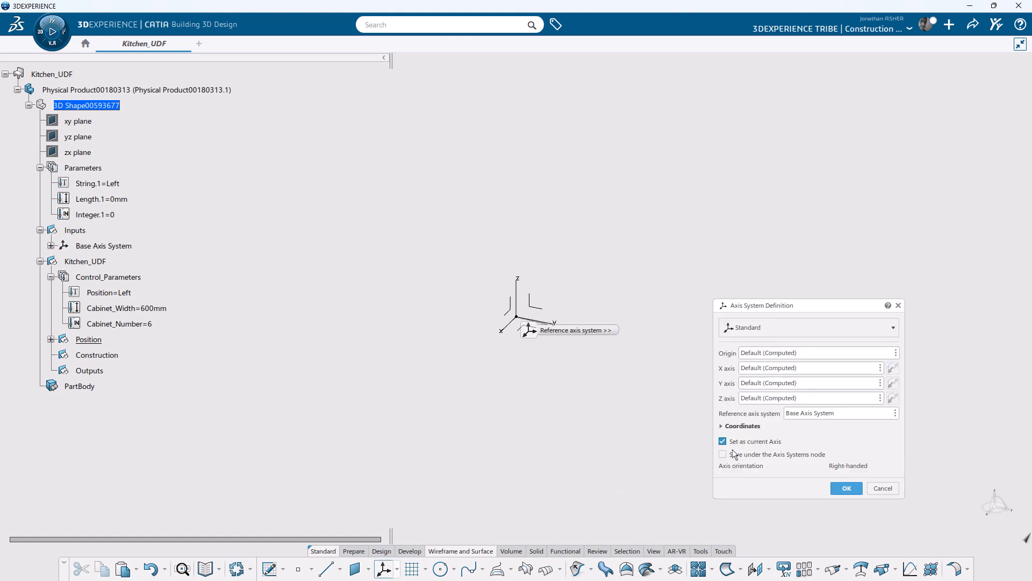
click(52, 340)
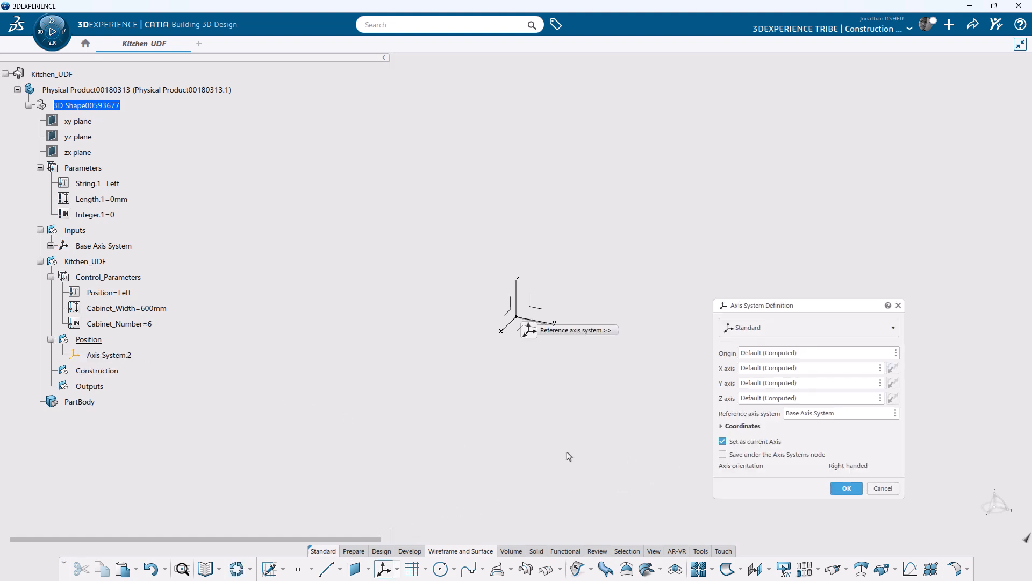
click(827, 414)
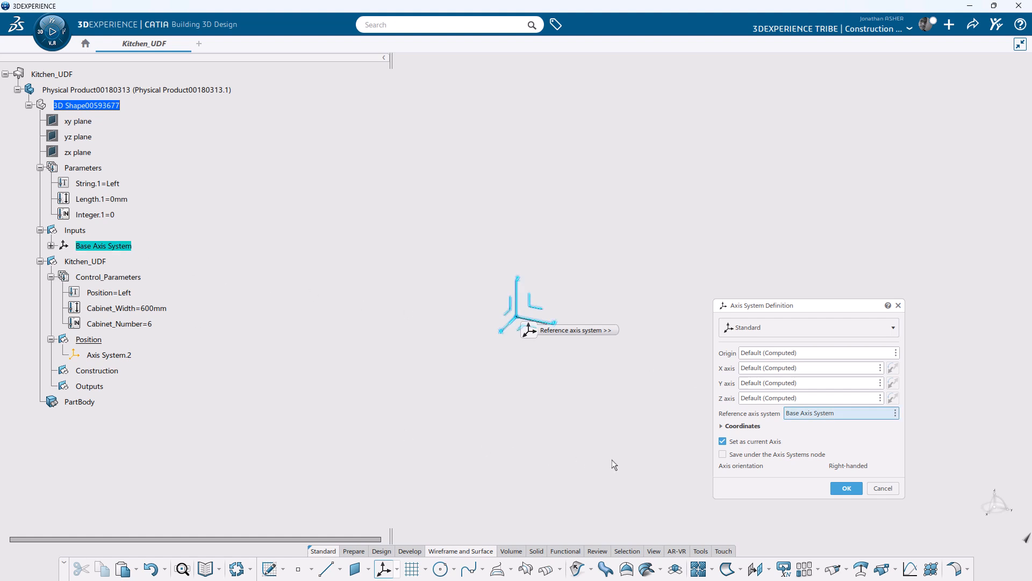
Step: Rename the axis system in the Position set as New_Base_Axis
right_click(118, 356)
click(134, 325)
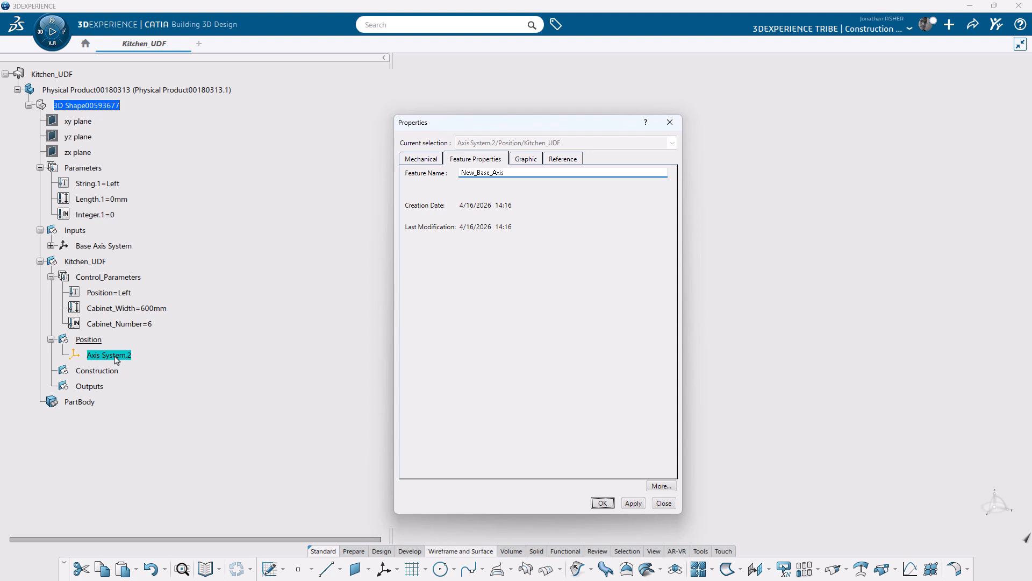
text(New_Base_Axis)
key(Return)
Step: Hide the Inputs geometrical set
right_click(102, 247)
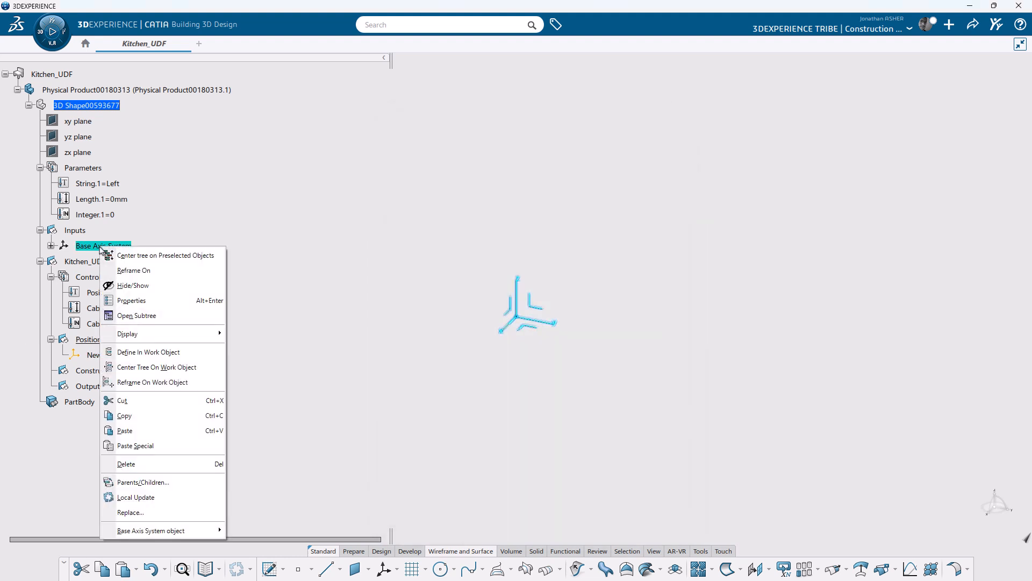
click(84, 229)
click(82, 231)
key(h)
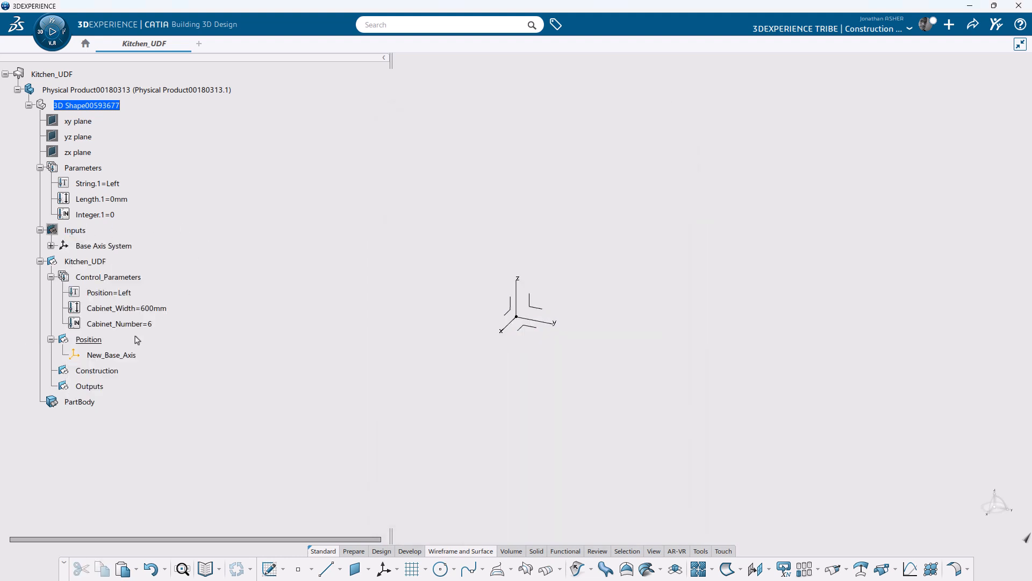
Step: Place a point on the XY plane of New_Base_Axis in the Position set, at about H 11 mm and V -108 mm
click(298, 571)
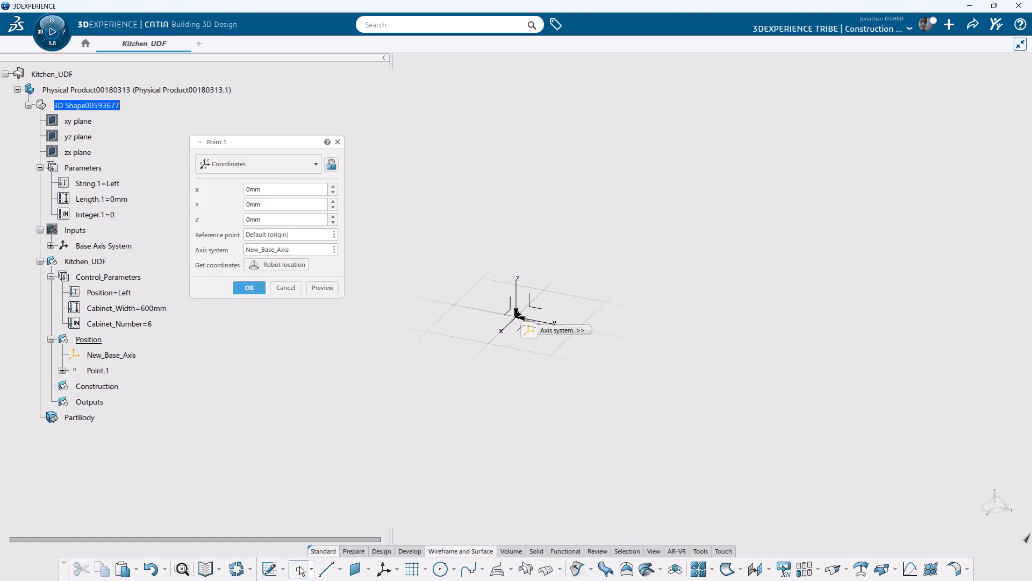
click(533, 332)
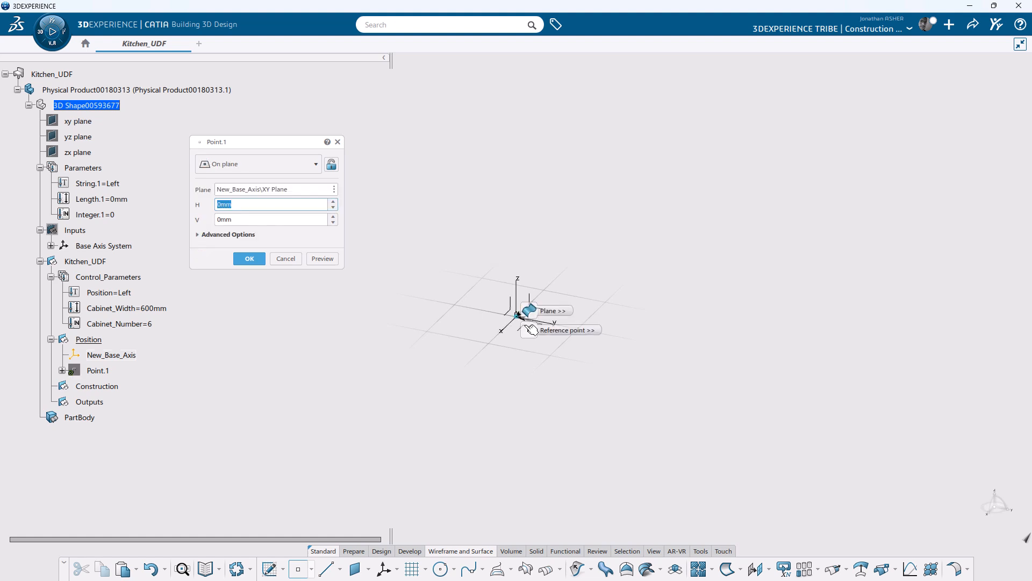
click(313, 288)
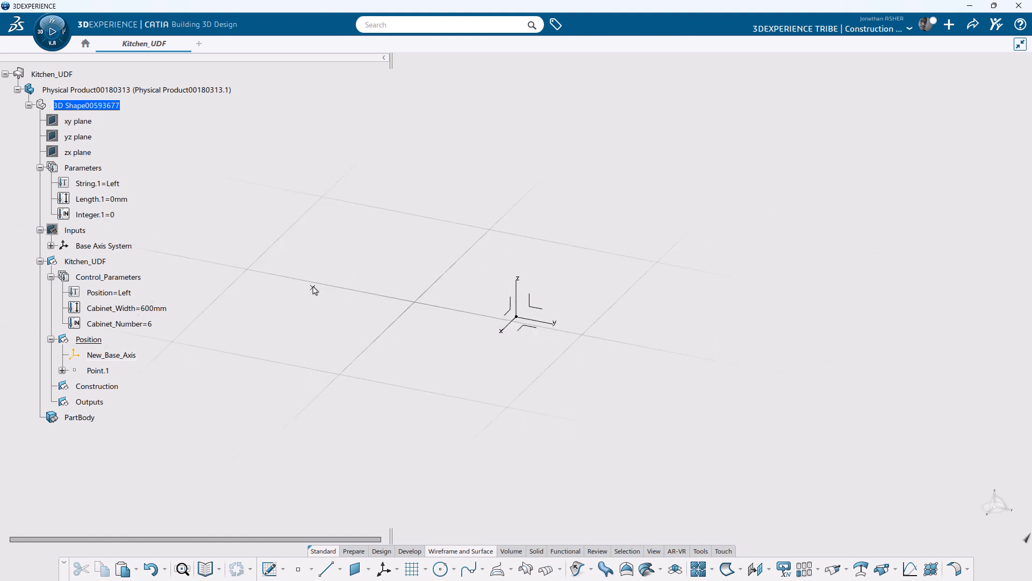
Step: Set the H coordinate of the new point in the Position set to 0 mm
click(63, 370)
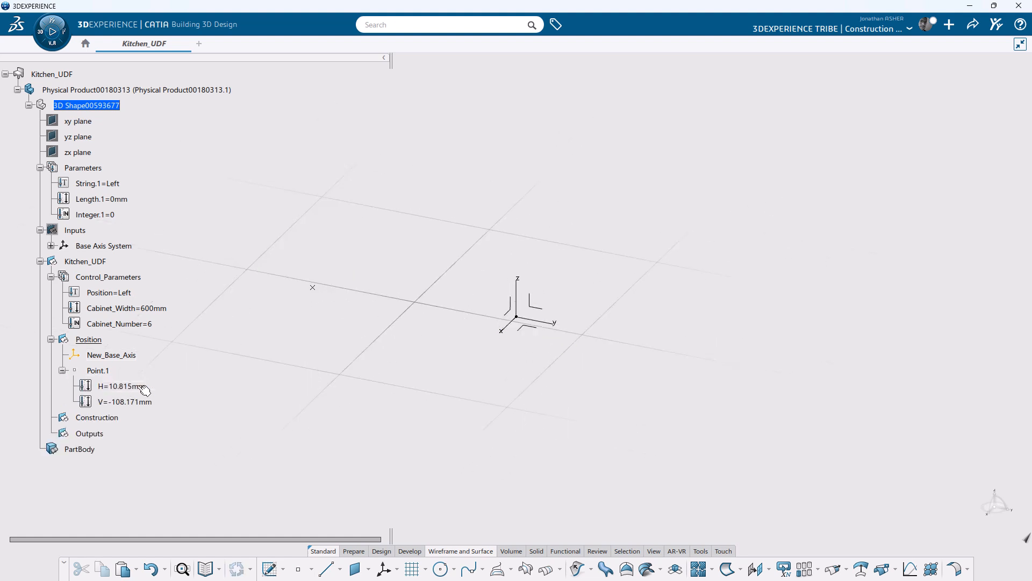
click(139, 403)
double_click(129, 386)
text(0mm)
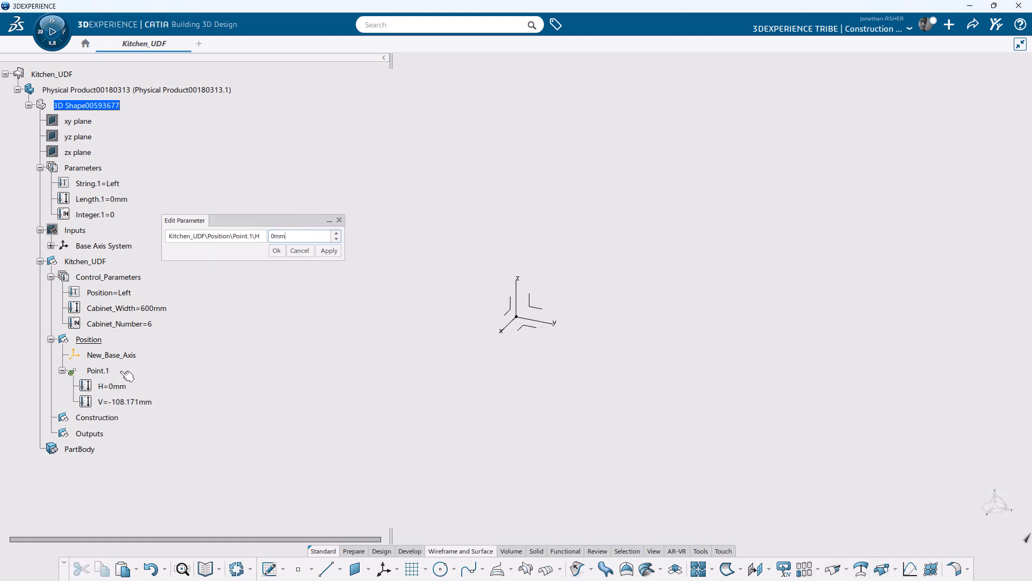
key(Return)
Step: Drive the point's V coordinate with the formula Cabinet_Width*Cabinet_Number, using the two control parameters
double_click(126, 402)
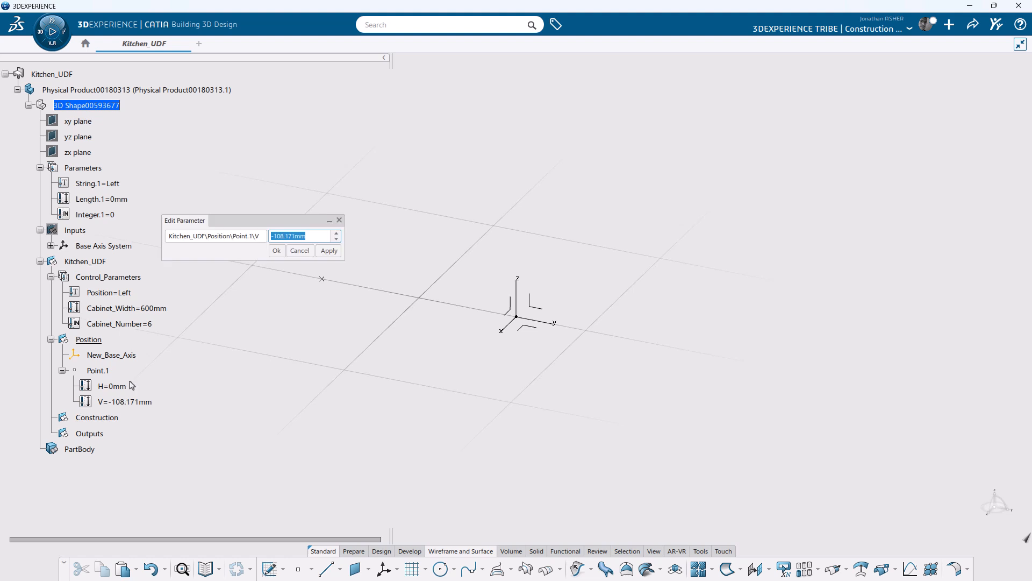
right_click(309, 236)
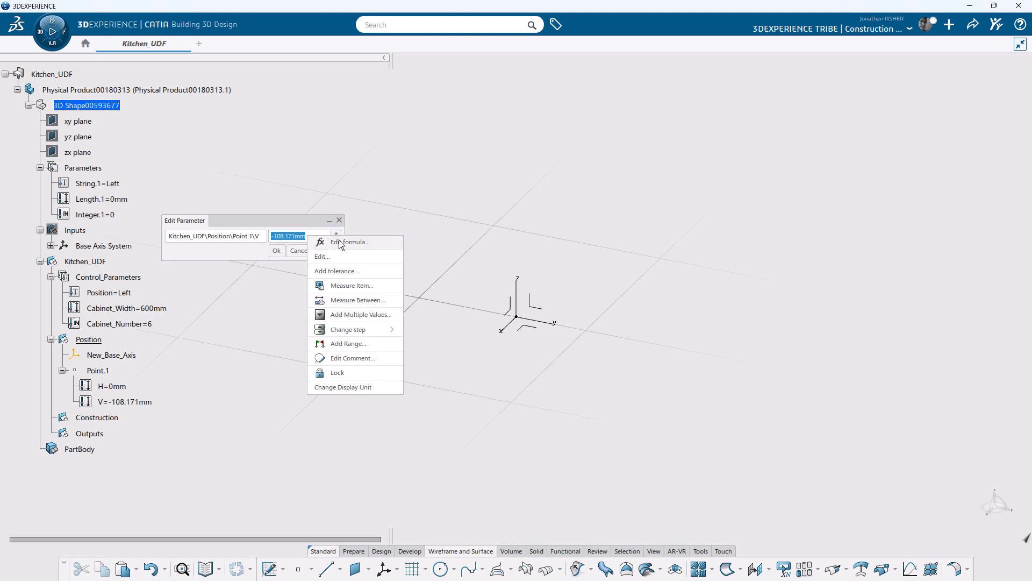
click(344, 242)
click(128, 324)
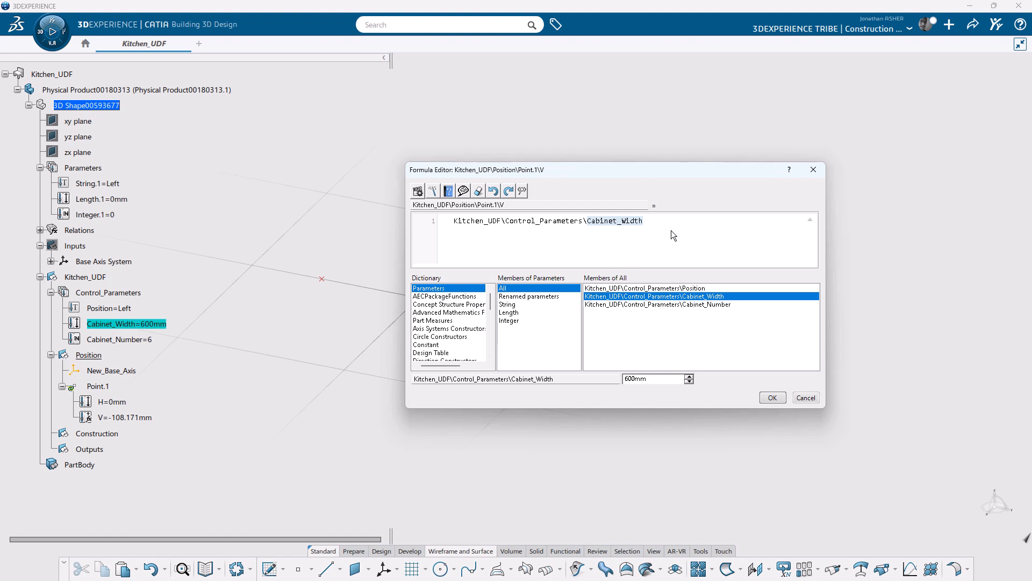
text(*)
click(115, 340)
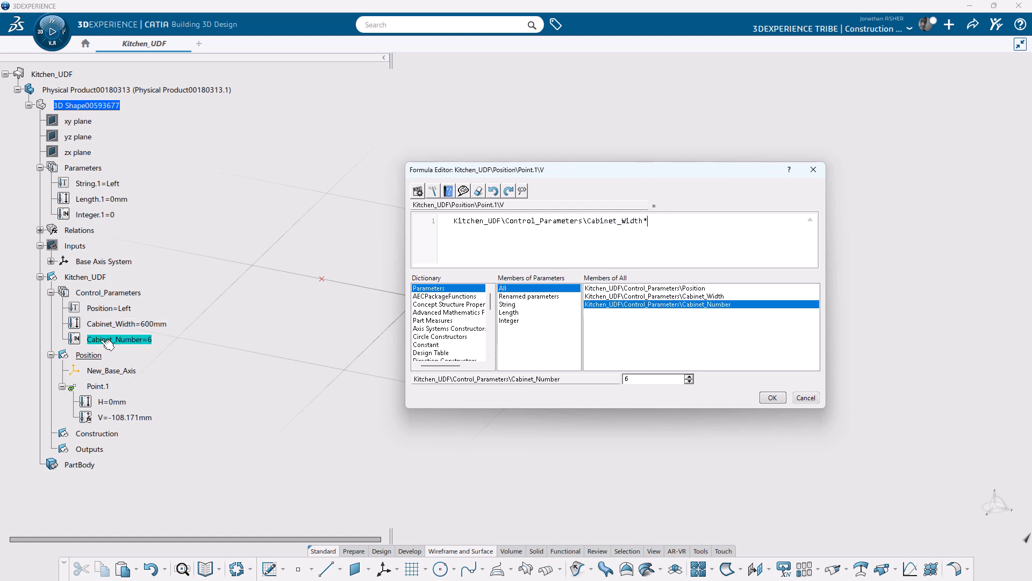
click(773, 397)
mouse_move(280, 255)
middle_down()
mouse_move(498, 292)
mouse_move(473, 289)
mouse_move(587, 331)
mouse_move(638, 382)
mouse_move(634, 438)
mouse_move(602, 378)
mouse_move(530, 366)
mouse_move(528, 288)
middle_up()
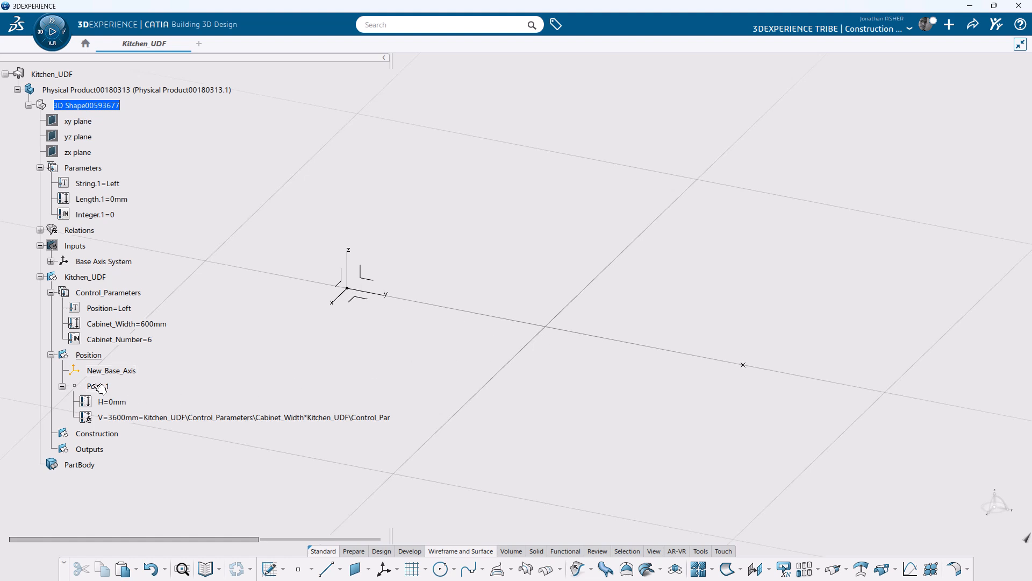
Step: Rename the formula-driven point in the Position set as Right_PT
drag(98, 386, 59, 391)
click(63, 386)
right_click(99, 385)
click(132, 143)
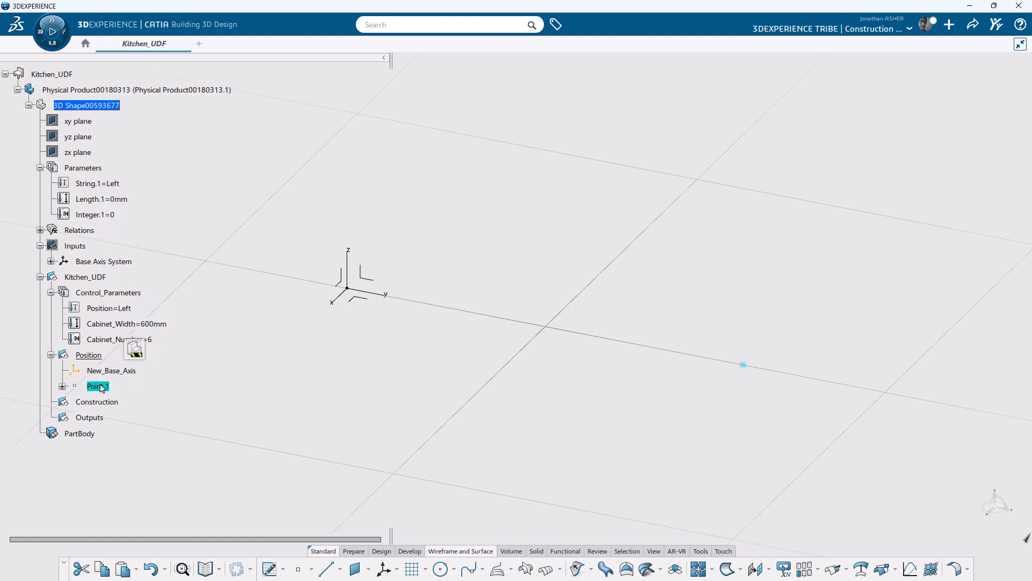
text(Rght)
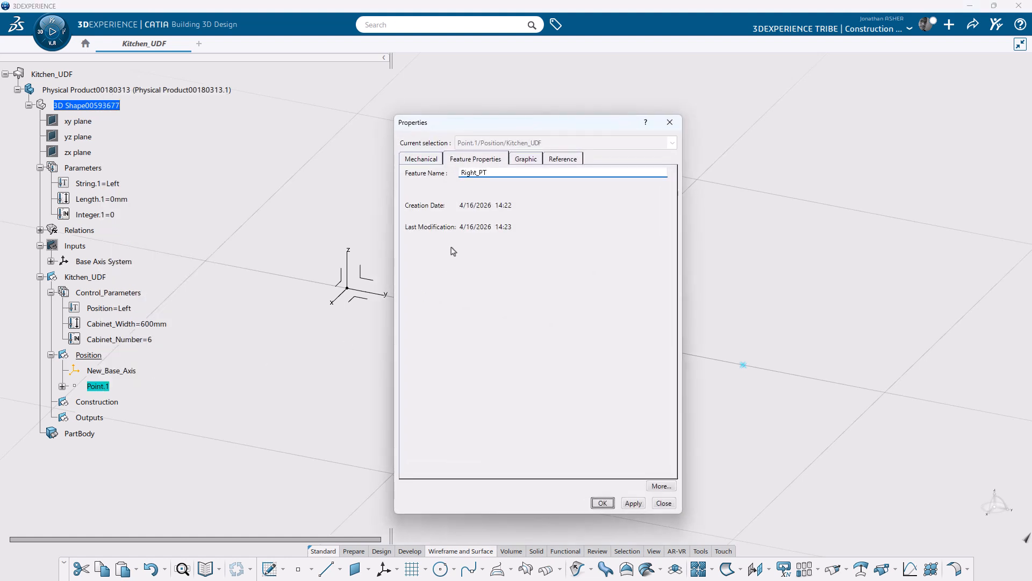
key(Return)
Step: Copy Right_PT and paste the duplicate into the Position set
click(62, 386)
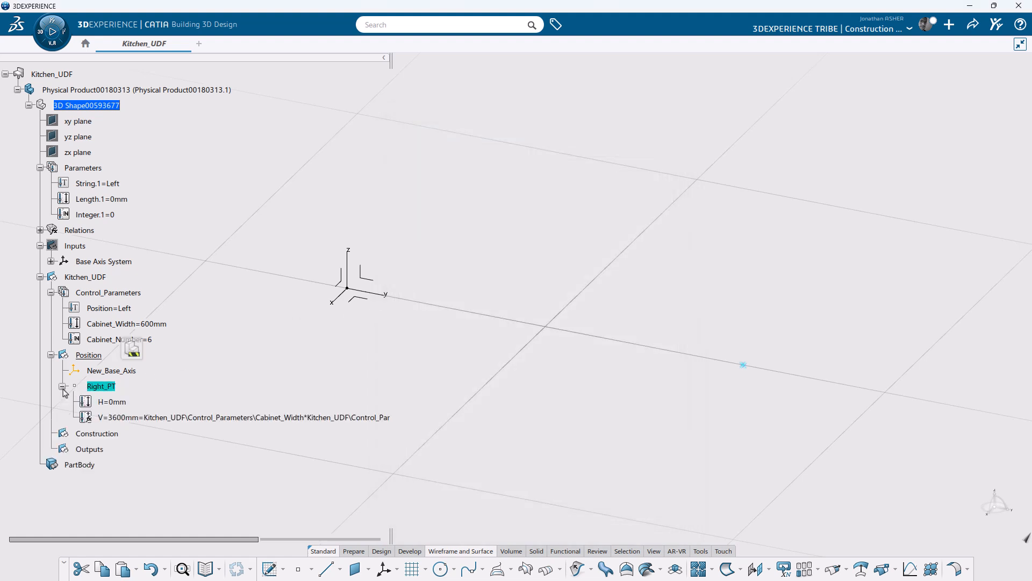
right_click(97, 389)
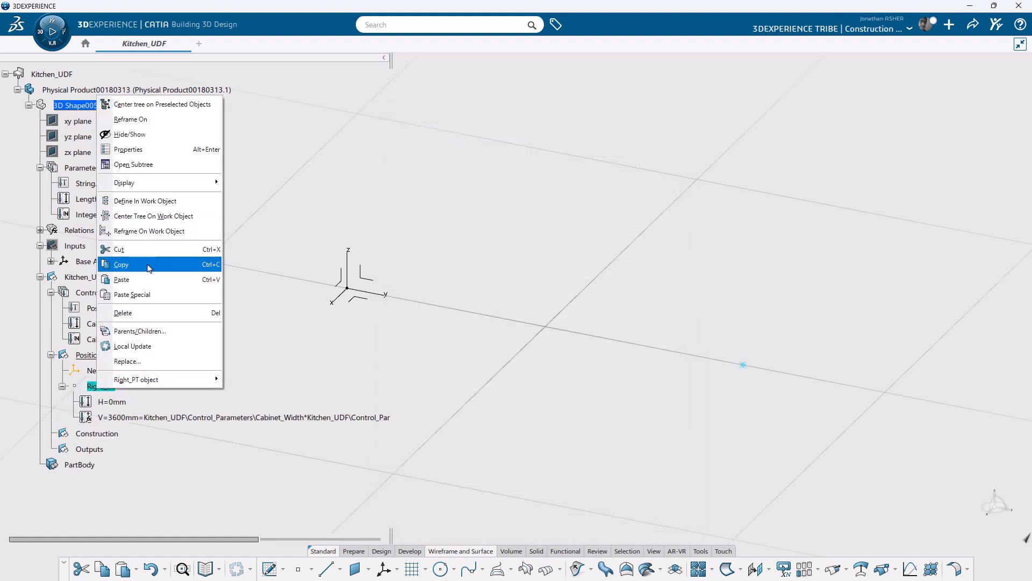
click(135, 261)
right_click(94, 358)
click(112, 246)
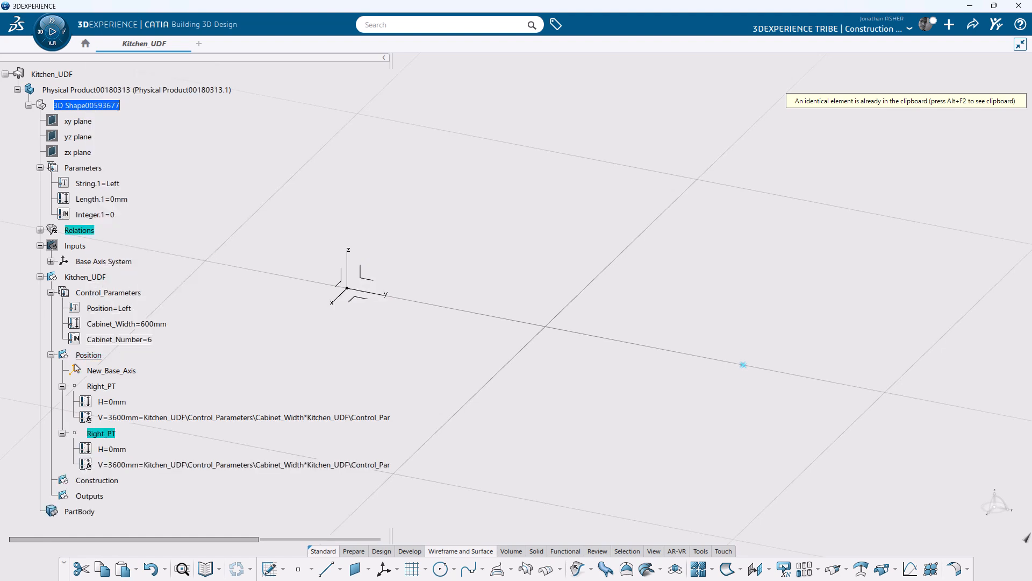
Step: Append /2 to the V formula of the duplicated Right_PT so it reads Cabinet_Width*Cabinet_Number/2
click(62, 386)
double_click(132, 400)
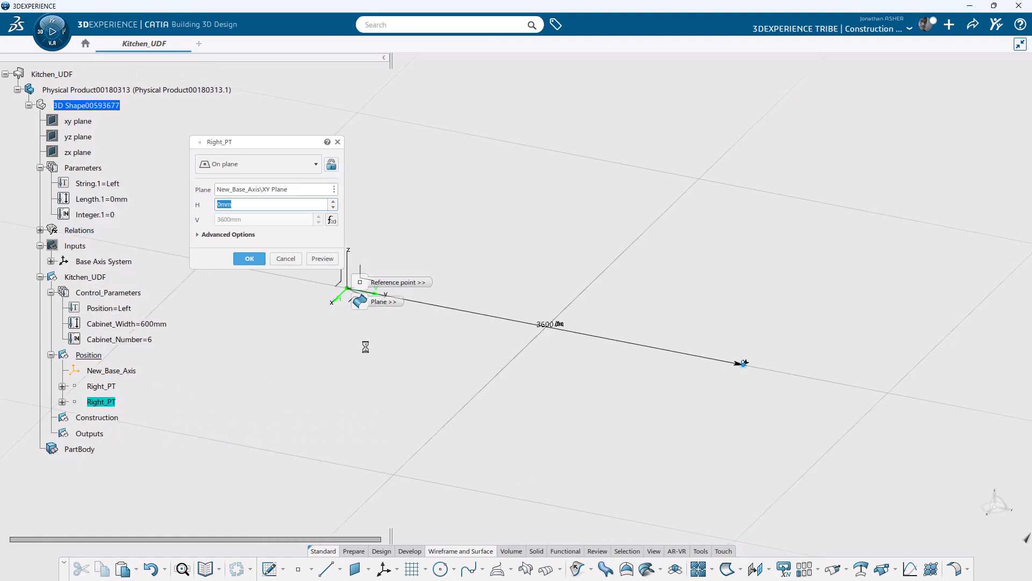
click(333, 221)
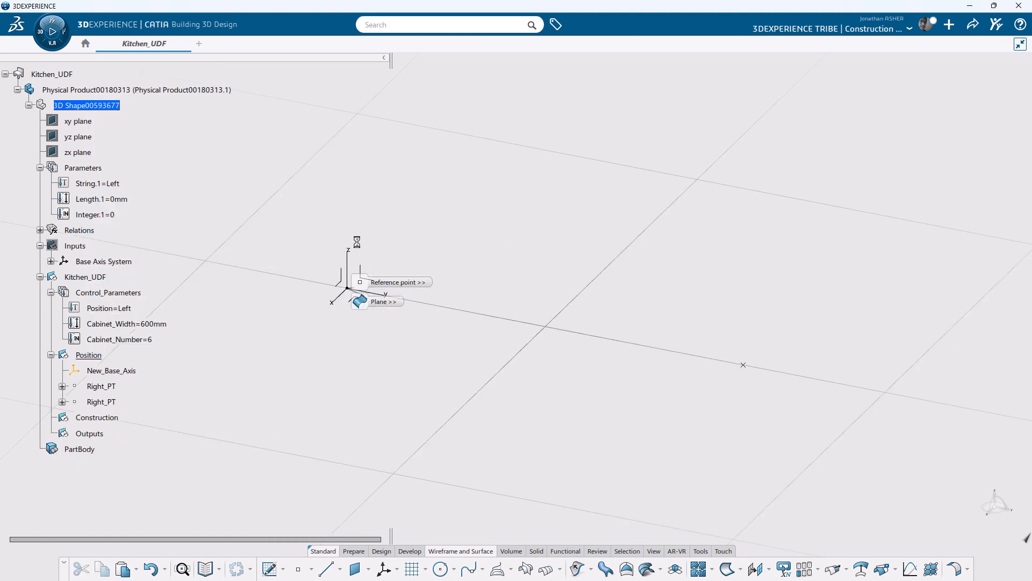
drag(744, 259, 842, 259)
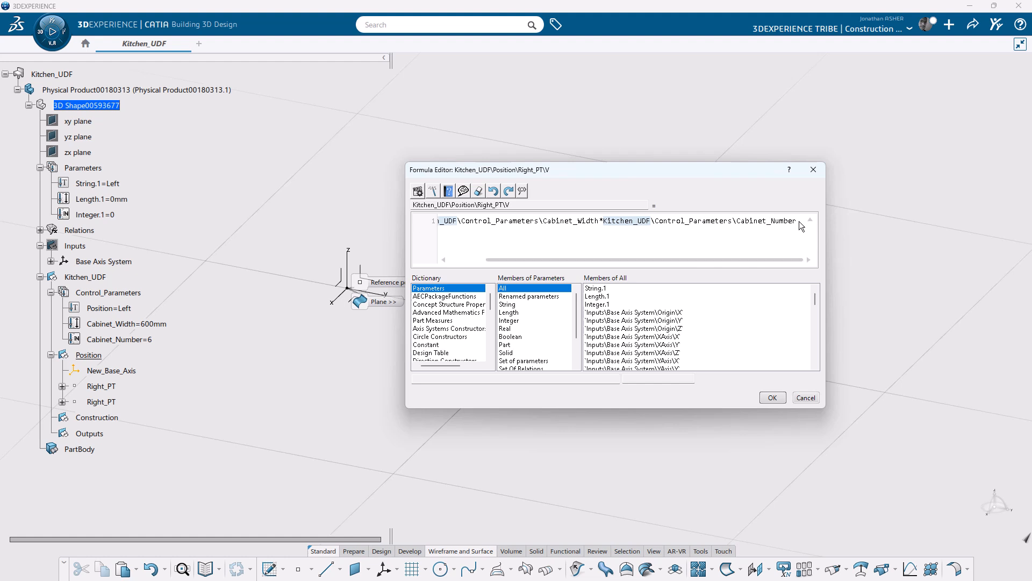
click(795, 219)
text(/2)
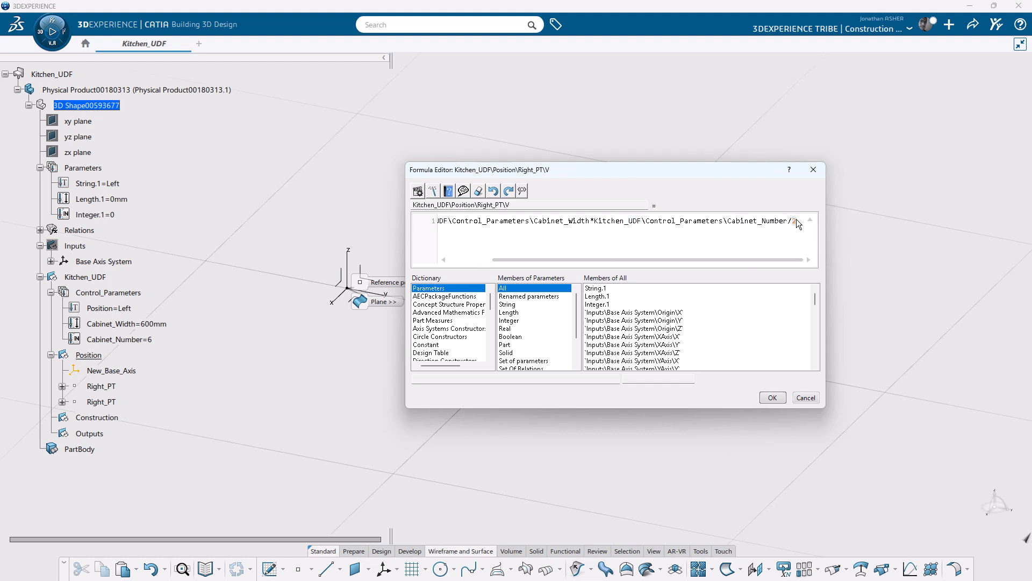
click(772, 397)
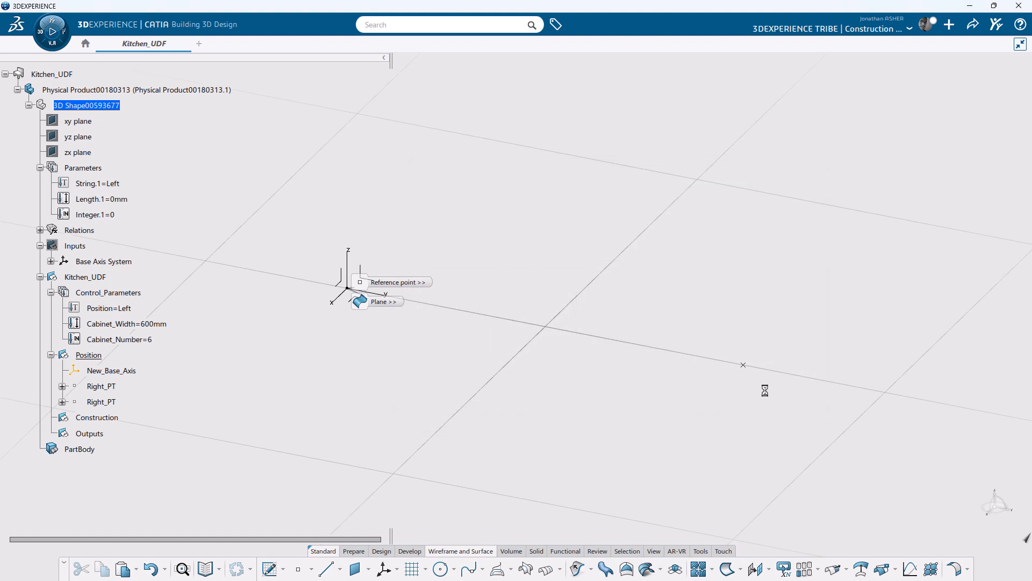
click(237, 260)
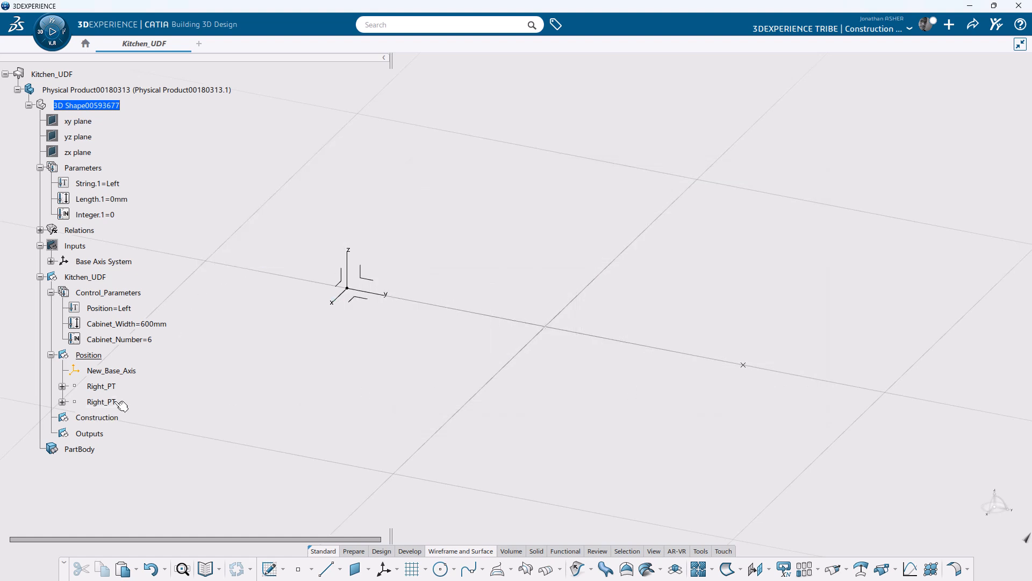
Step: Rename the duplicated point with the halved V formula as Mid_PT
right_click(101, 406)
key(alt+Return)
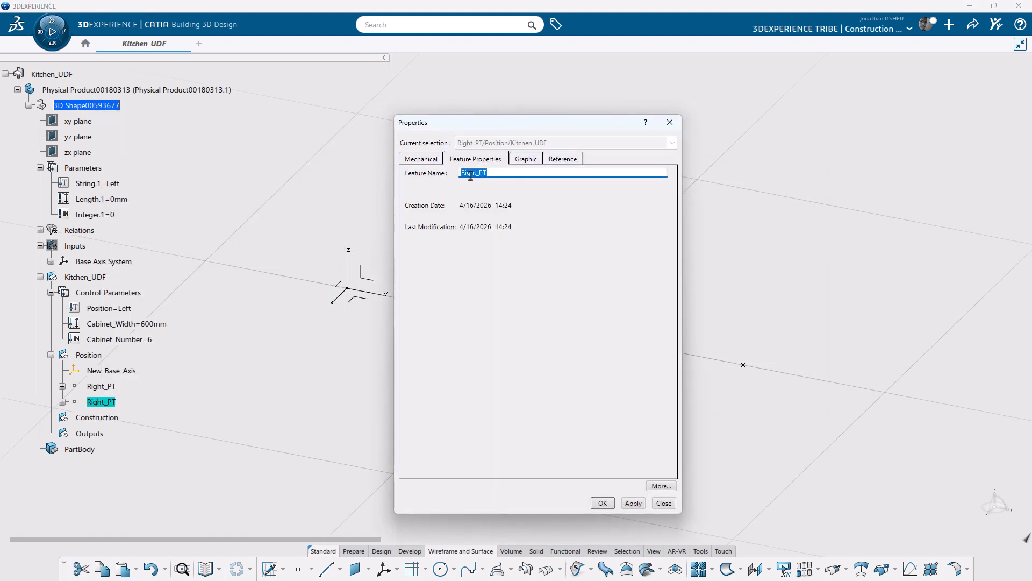
text(Mid_PT)
key(Return)
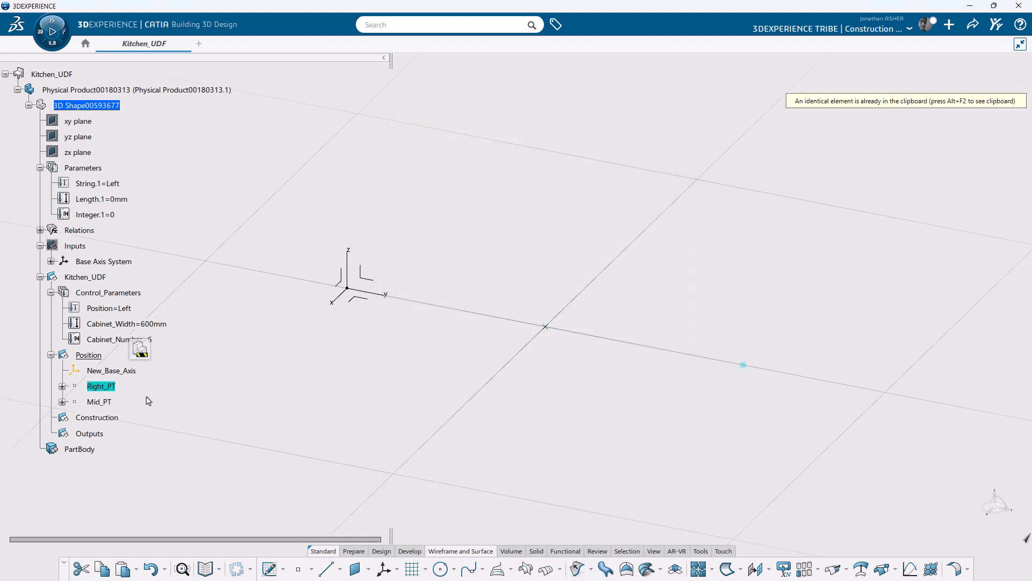
Step: Paste another copy of Right_PT into the Position set and rename it Left_PT
right_click(96, 358)
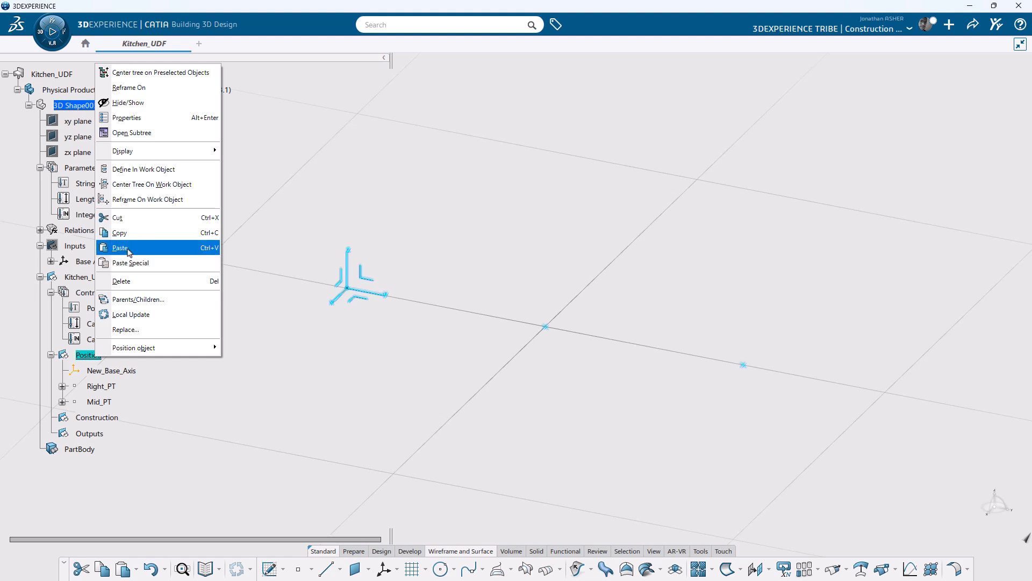
click(114, 240)
right_click(101, 417)
click(124, 177)
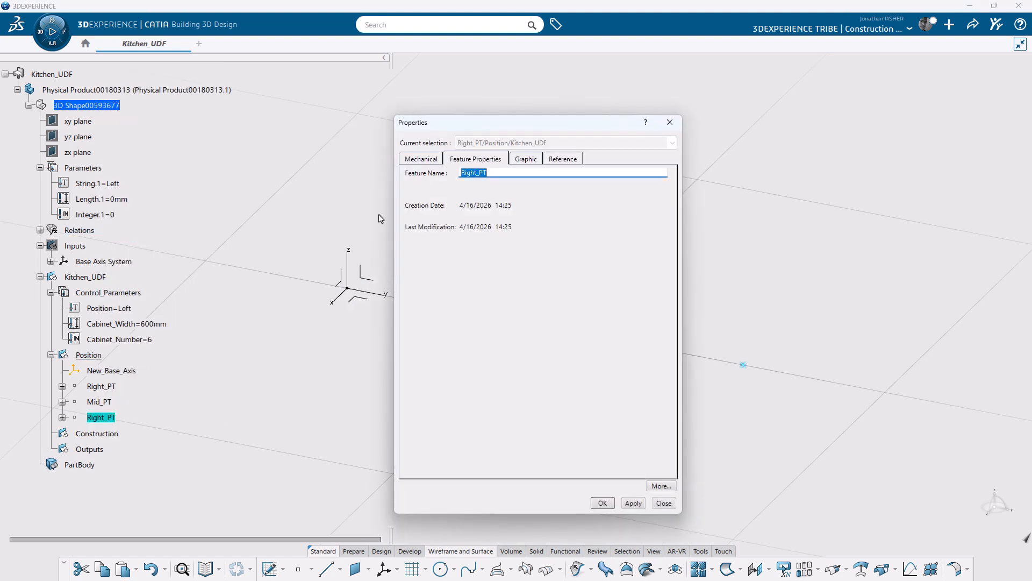
text(Left_PT)
key(Return)
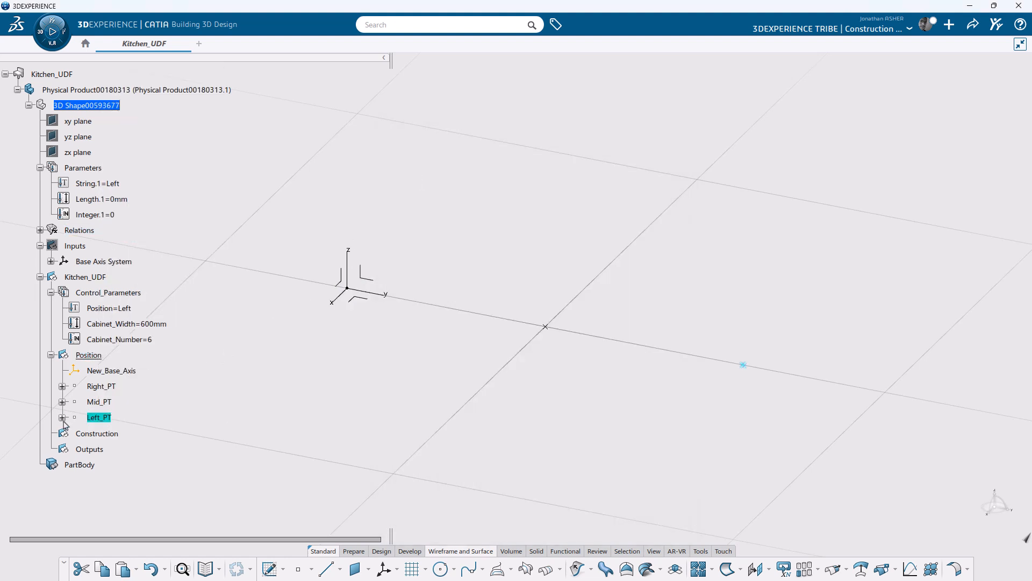
Step: Remove the formula from Left_PT's V coordinate and set the value to 0 mm
click(62, 417)
double_click(134, 449)
right_click(298, 241)
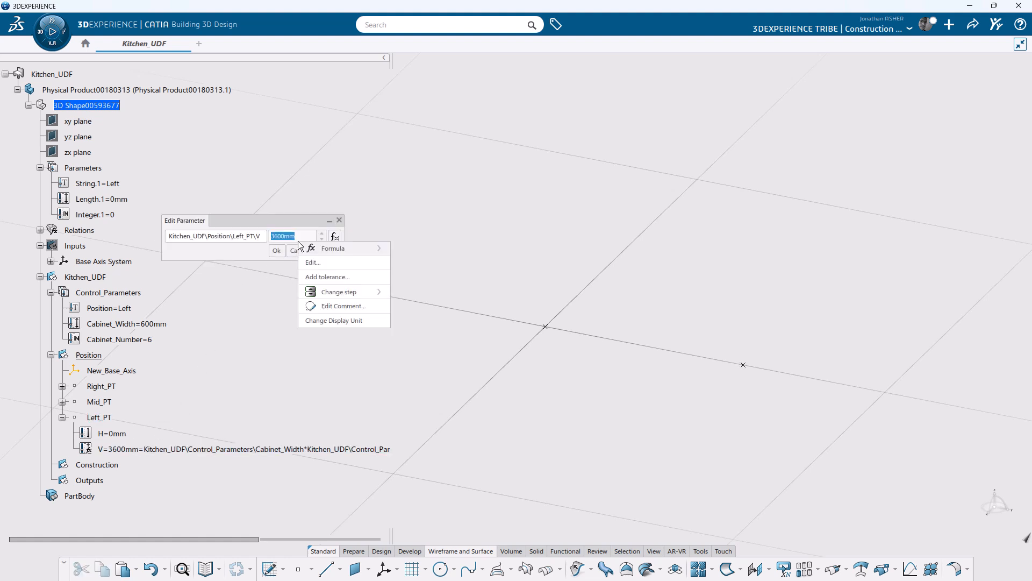
mouse_move(333, 248)
click(419, 262)
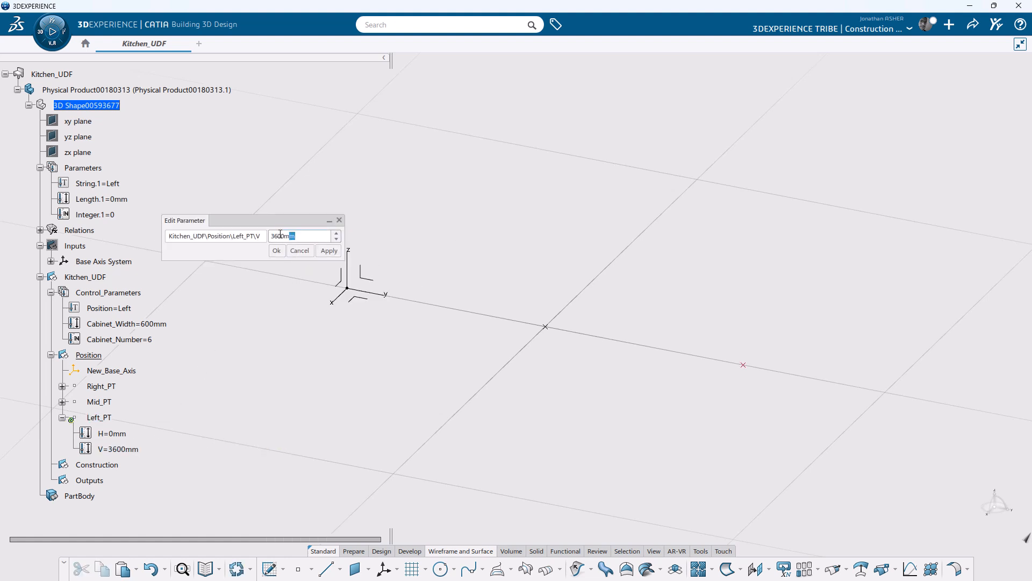
drag(280, 234, 226, 227)
text(0)
key(Return)
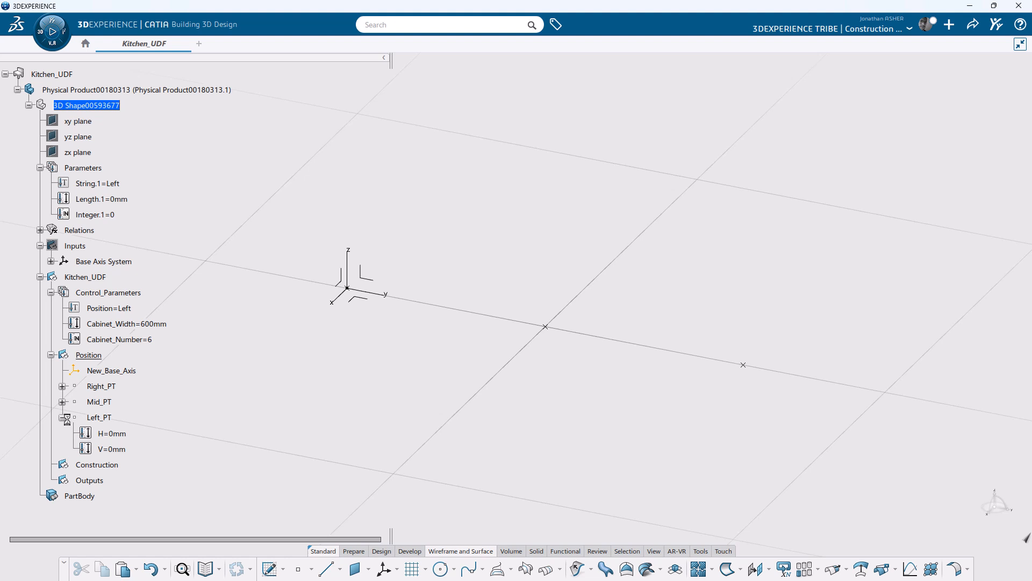
click(62, 417)
Step: Paste a copy of Left_PT into the Position set and rename it Position_PT
right_click(99, 354)
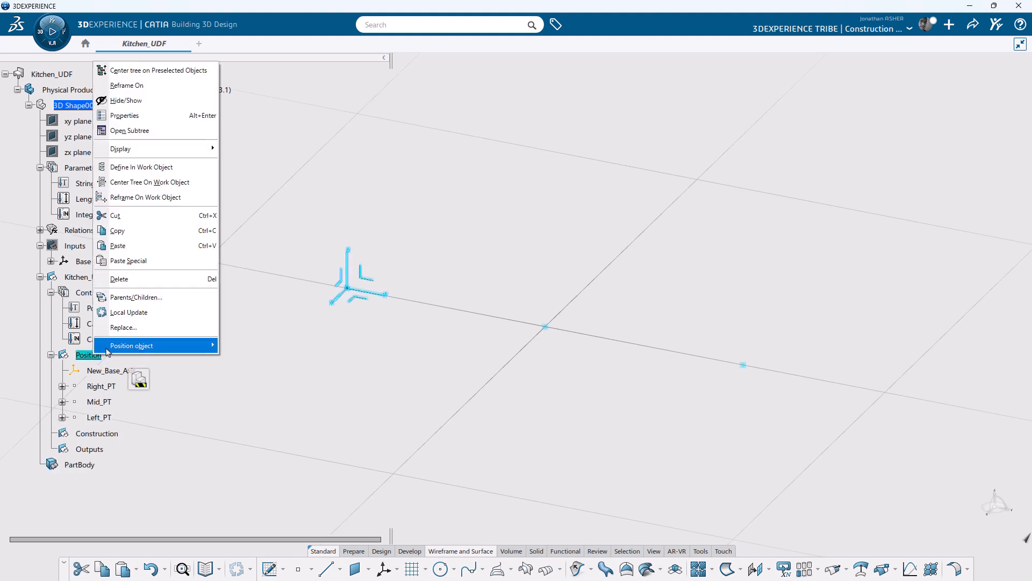
click(118, 245)
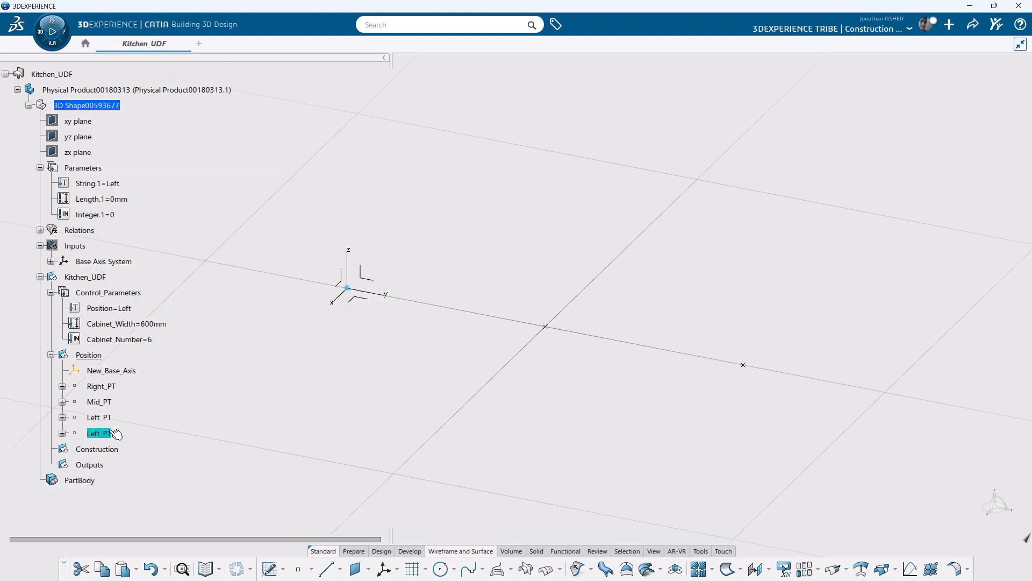
right_click(100, 433)
click(135, 191)
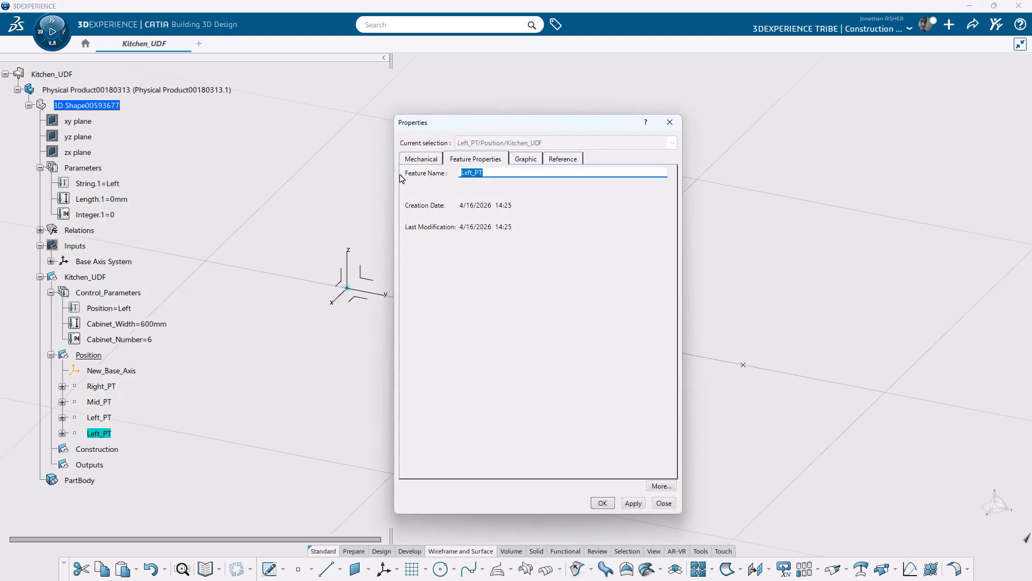
text(Position_PT)
key(Return)
Step: Deactivate Position_PT in the Position set
right_click(99, 433)
mouse_move(135, 425)
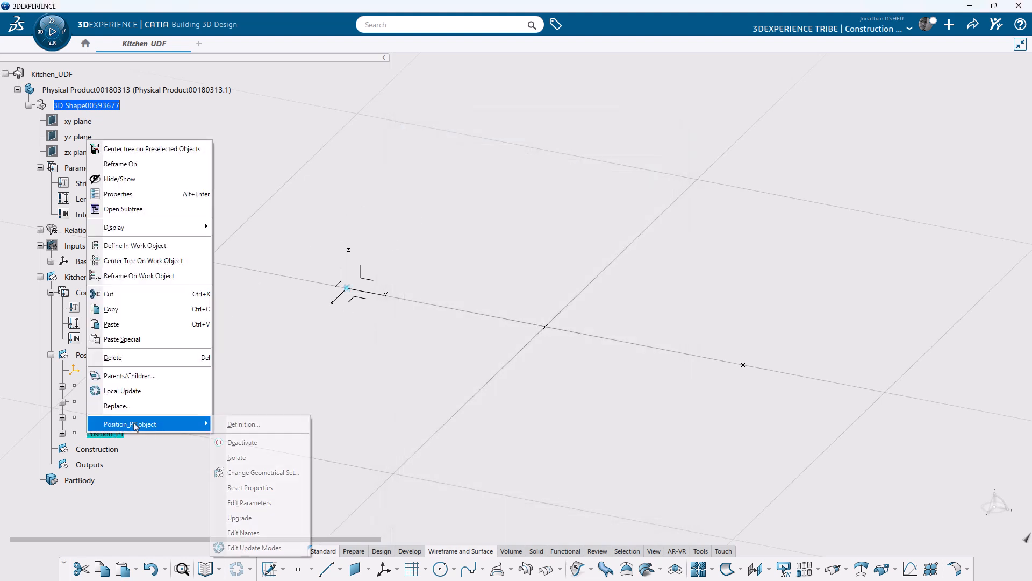
click(242, 442)
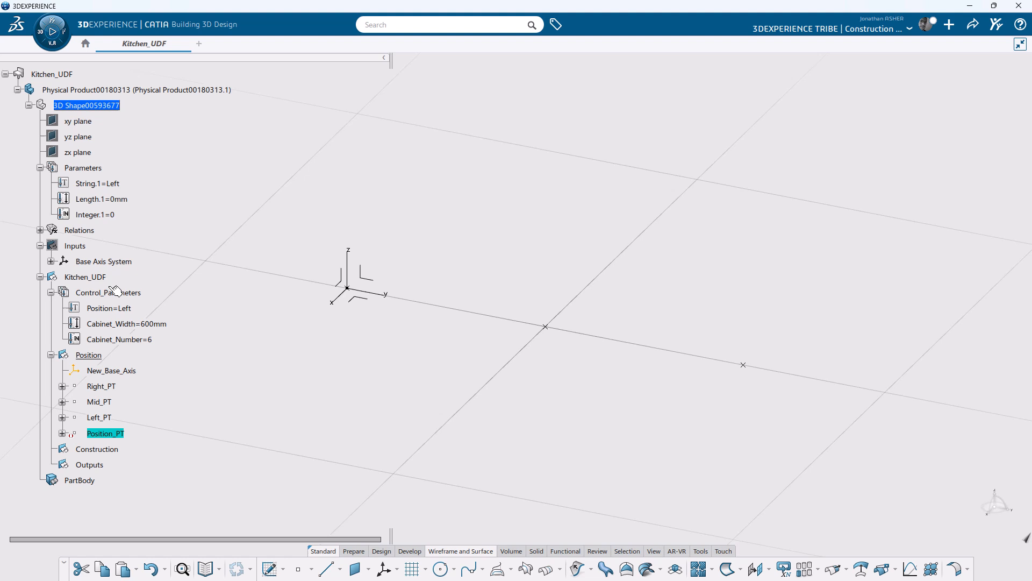
Step: Copy the top-level Relations set with its two formulas and paste it into the Kitchen_UDF set
click(40, 230)
right_click(89, 232)
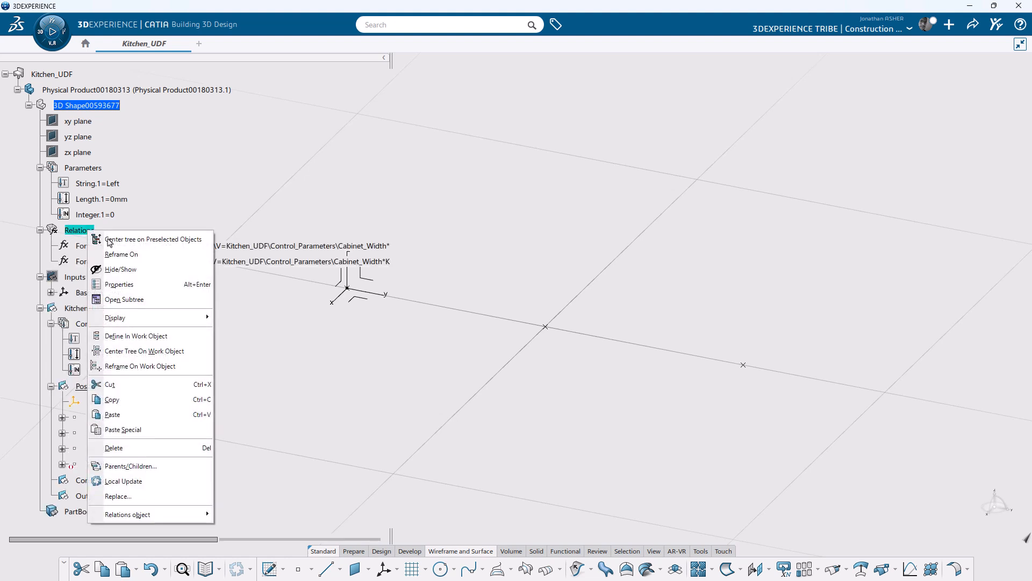
click(112, 399)
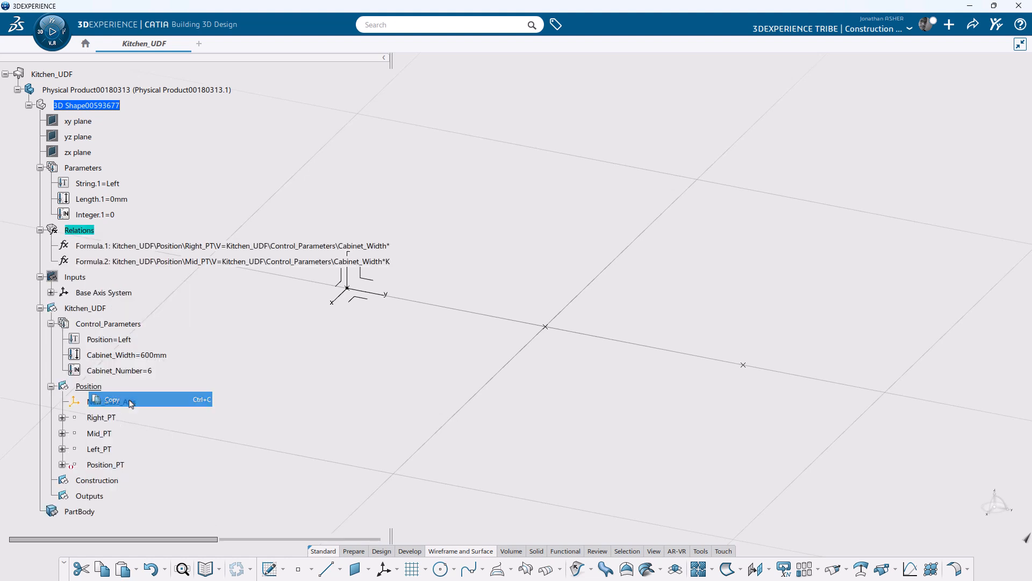
click(40, 230)
click(40, 230)
right_click(85, 309)
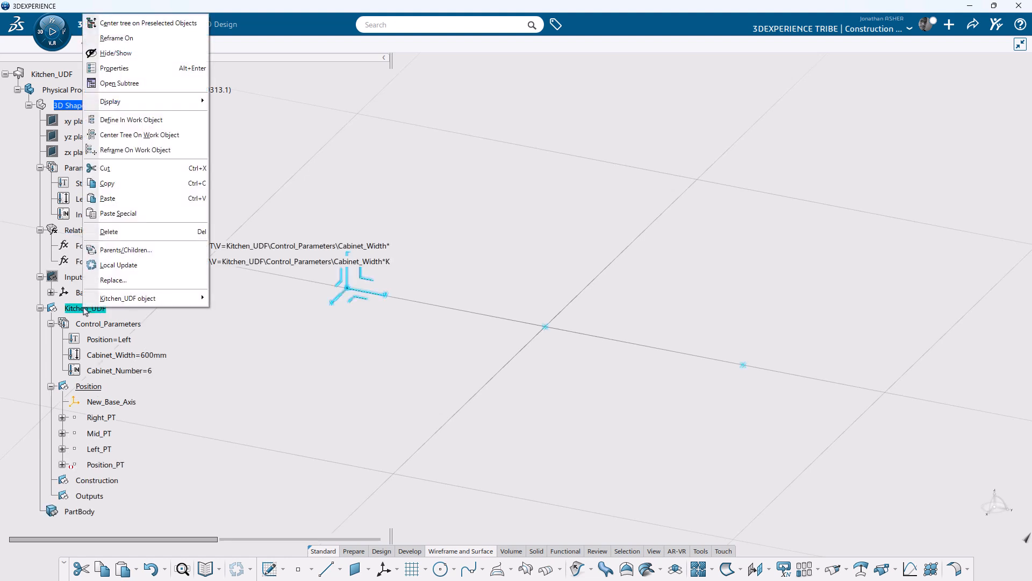
click(107, 199)
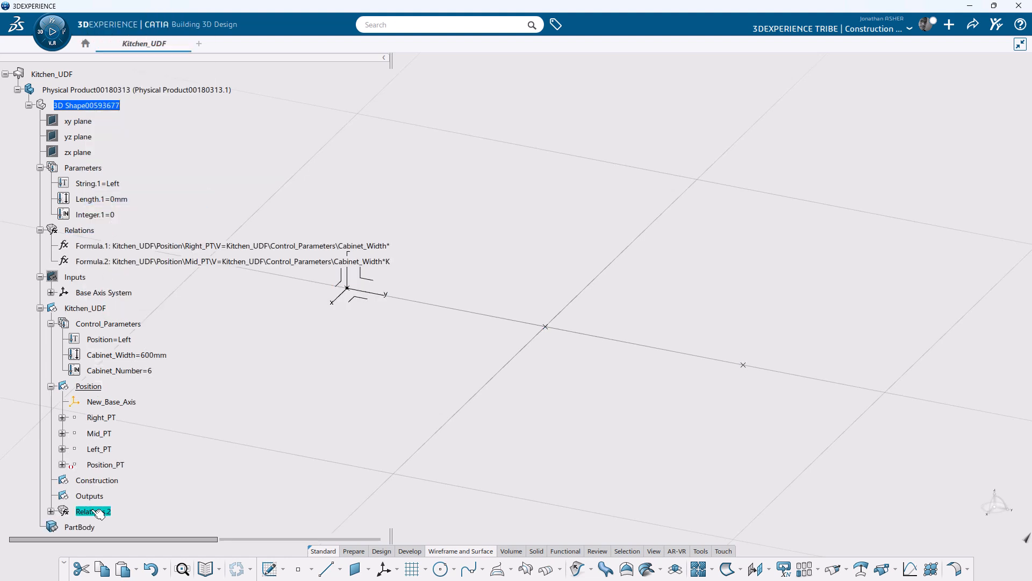
Step: Delete the original Right_PT and Mid_PT formulas from the top-level Relations set
click(51, 512)
click(144, 217)
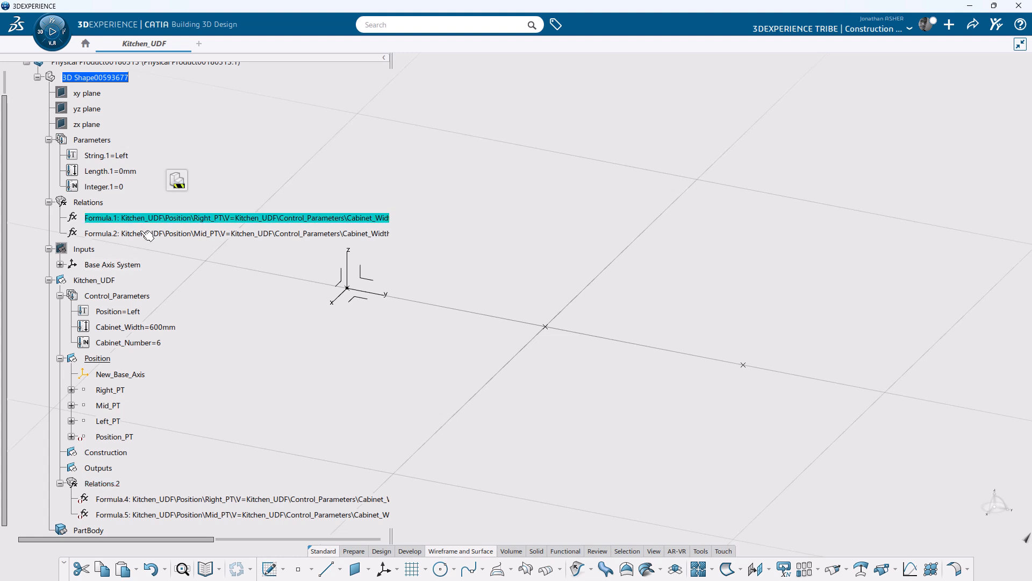
ctrl+click(147, 233)
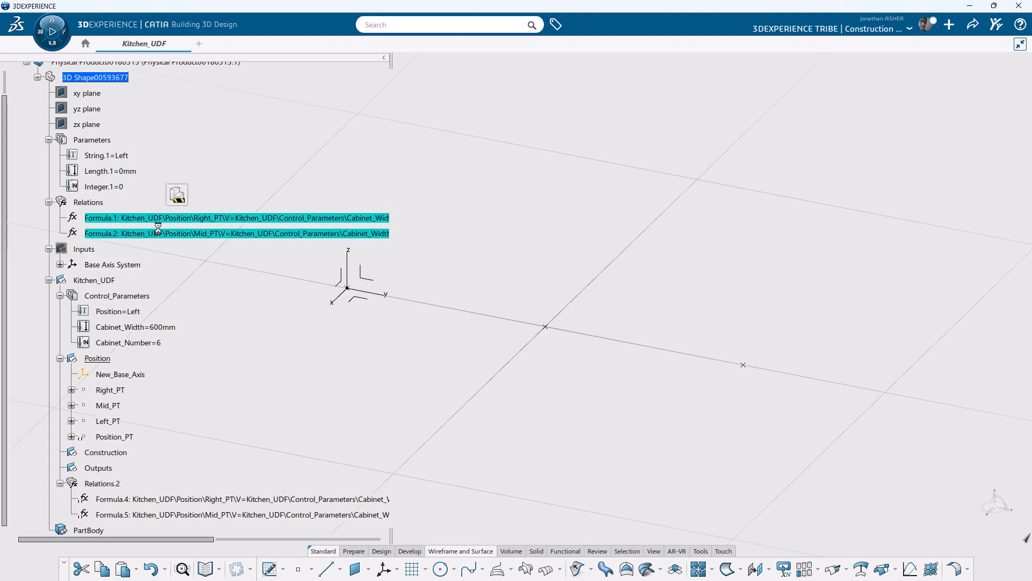
key(Delete)
Step: Activate the two pasted Right_PT and Mid_PT formulas in Relations.2
click(130, 468)
ctrl+click(129, 483)
right_click(129, 483)
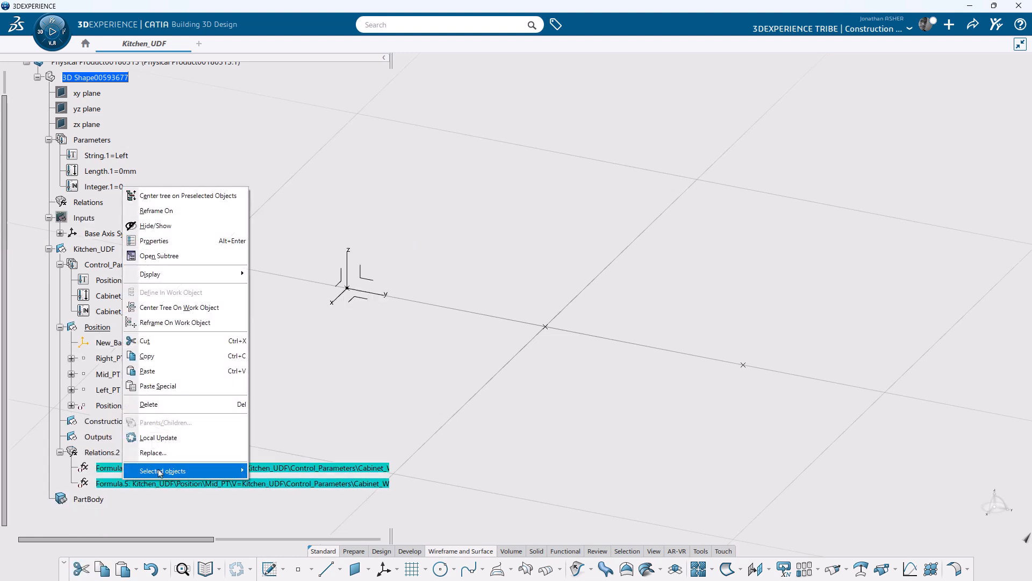
mouse_move(204, 535)
click(282, 535)
Step: Reactivate Position_PT in the Position set and isolate it from its parents
right_click(116, 408)
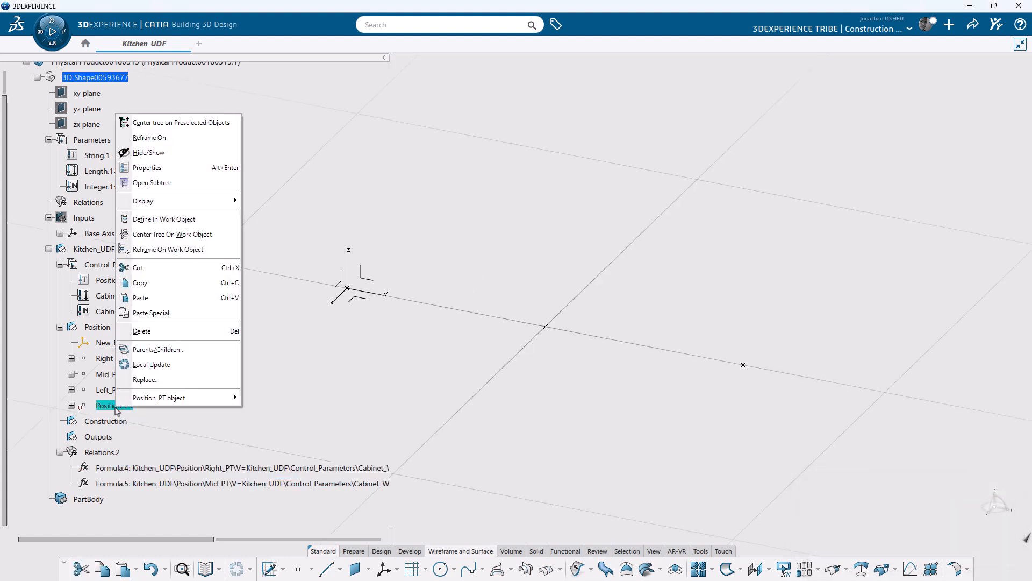
mouse_move(162, 398)
click(277, 415)
right_click(110, 408)
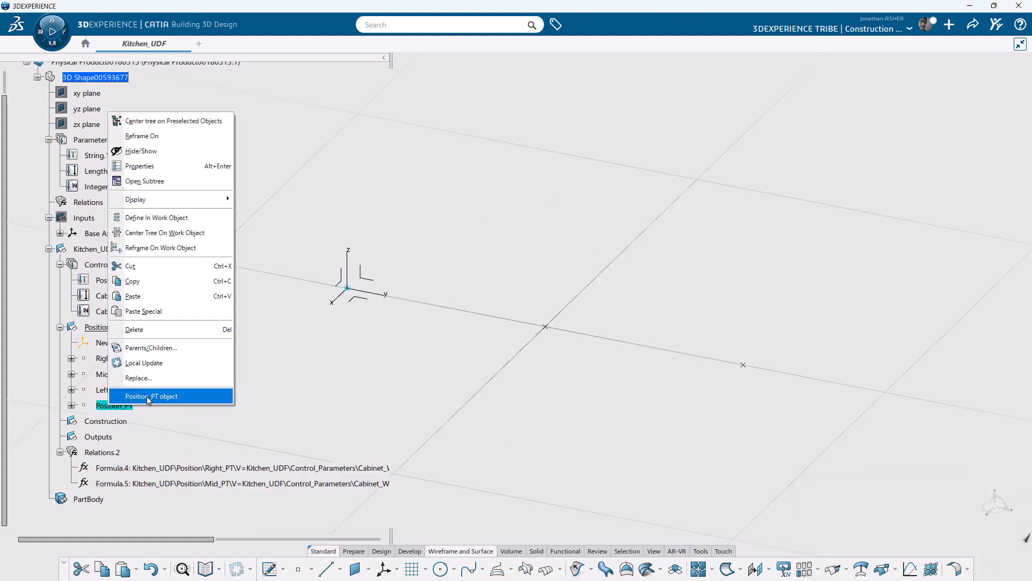
click(263, 417)
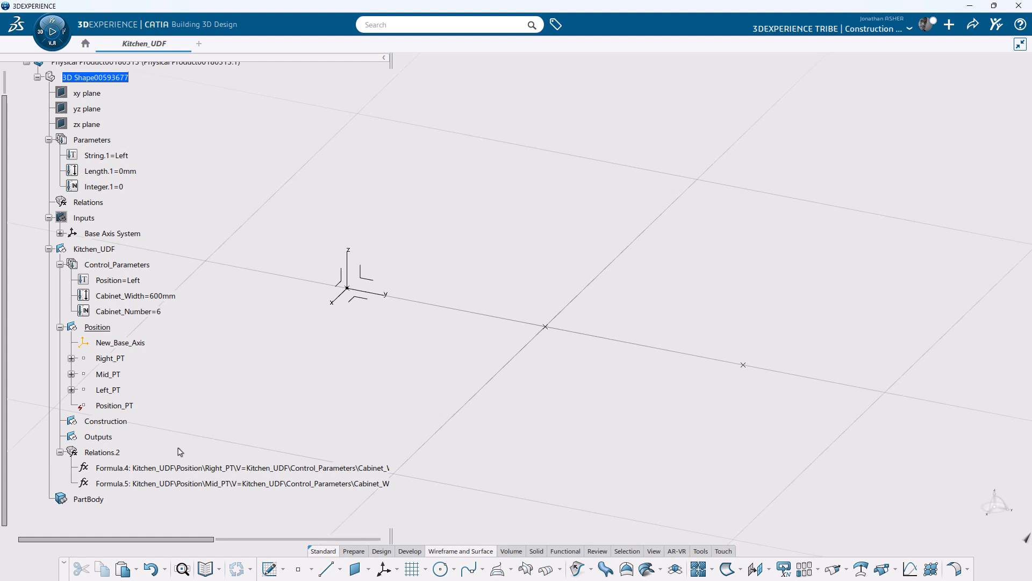
double_click(107, 456)
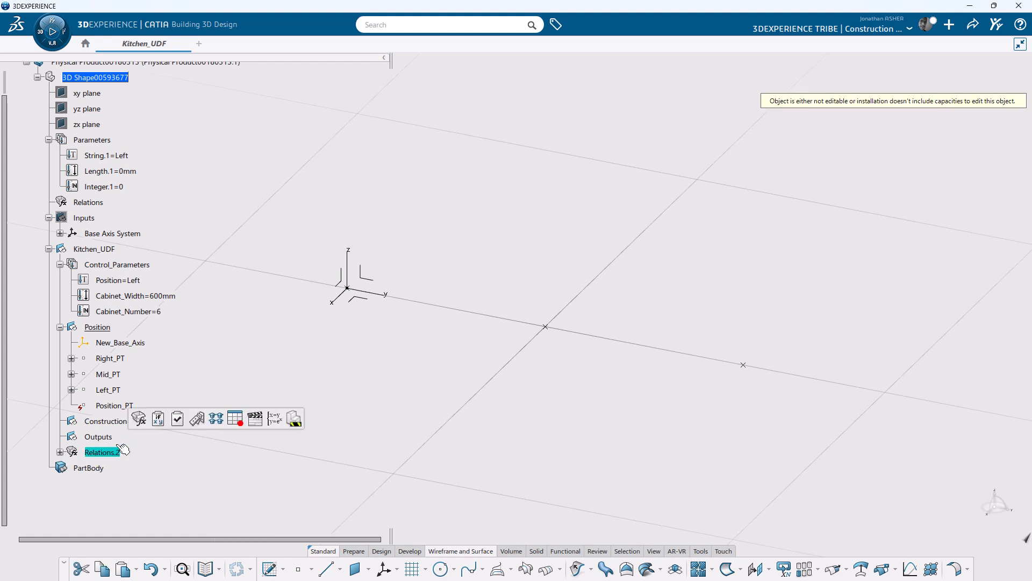
click(158, 419)
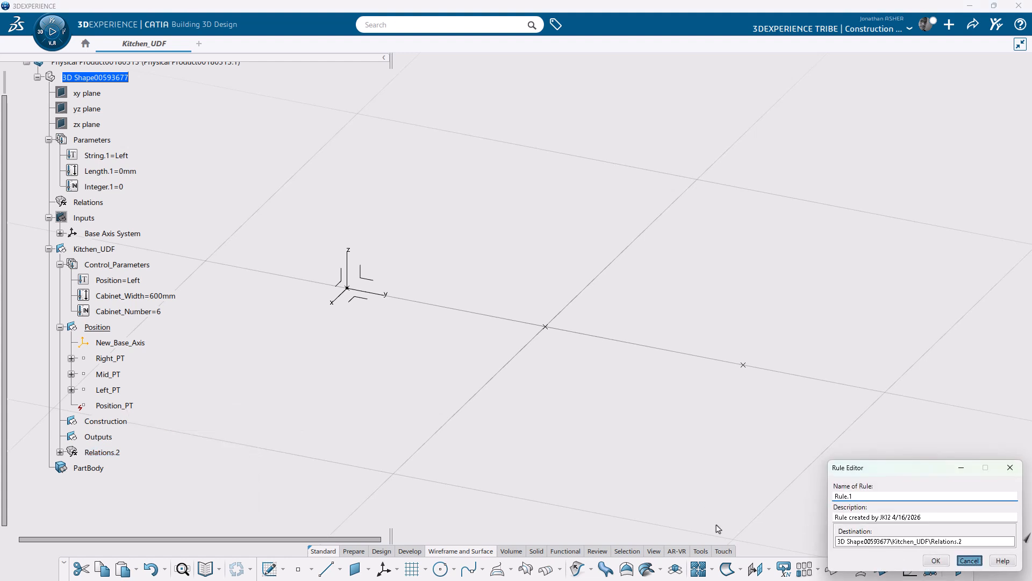
click(971, 560)
Step: Start a Reaction in Relations.2 with the Position control parameter as source and ValueChange as event, and open its knowledge action
click(201, 412)
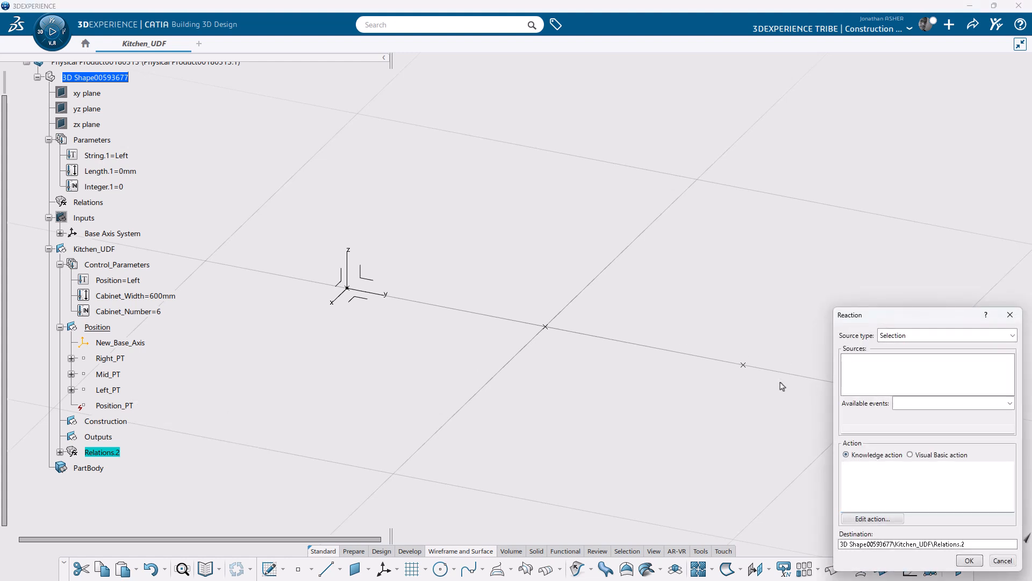
click(120, 284)
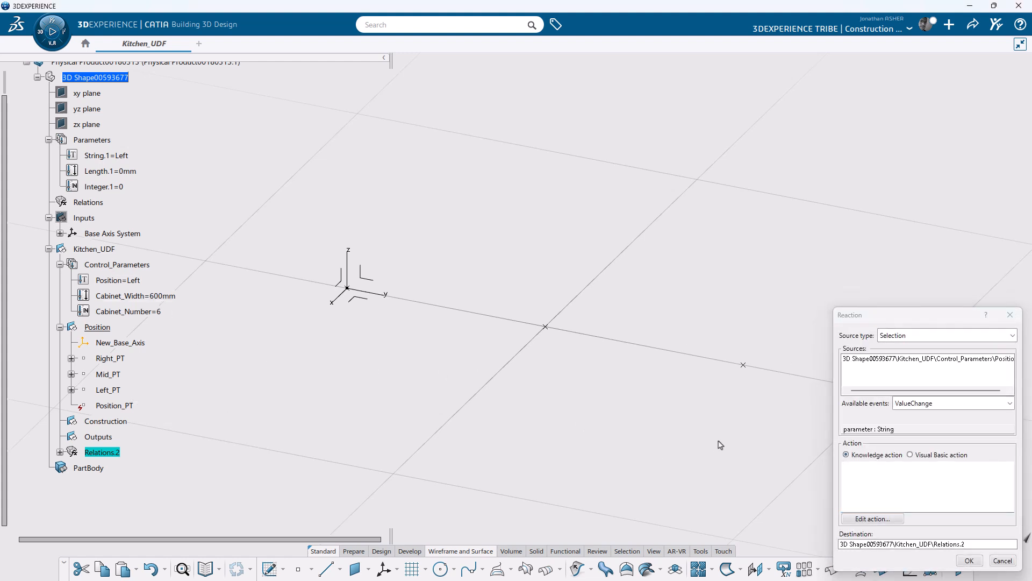
click(871, 519)
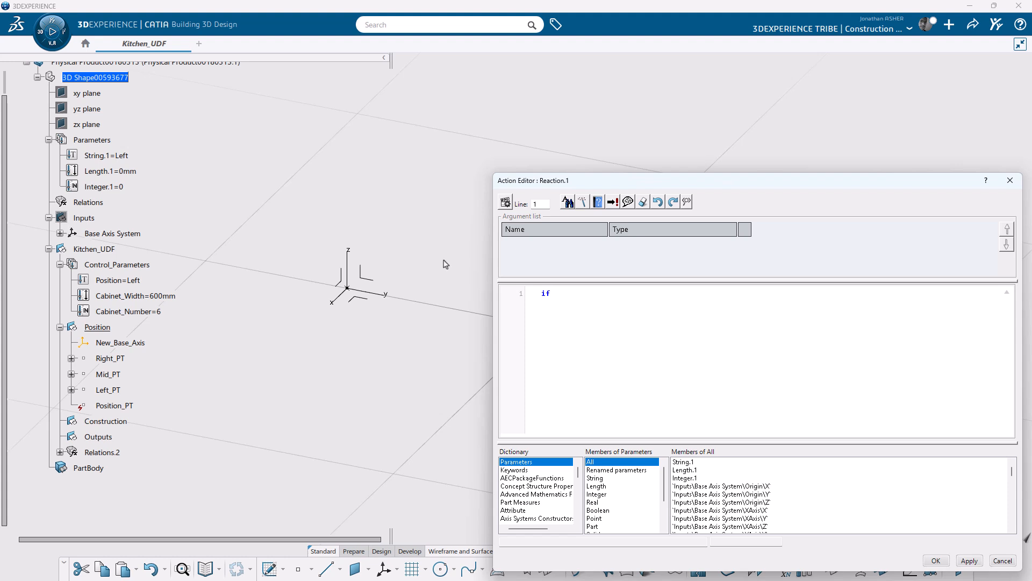
Step: Write an if branch that sets Position_PT equal to Left_PT when the Position parameter == "Left"
click(119, 281)
text(')
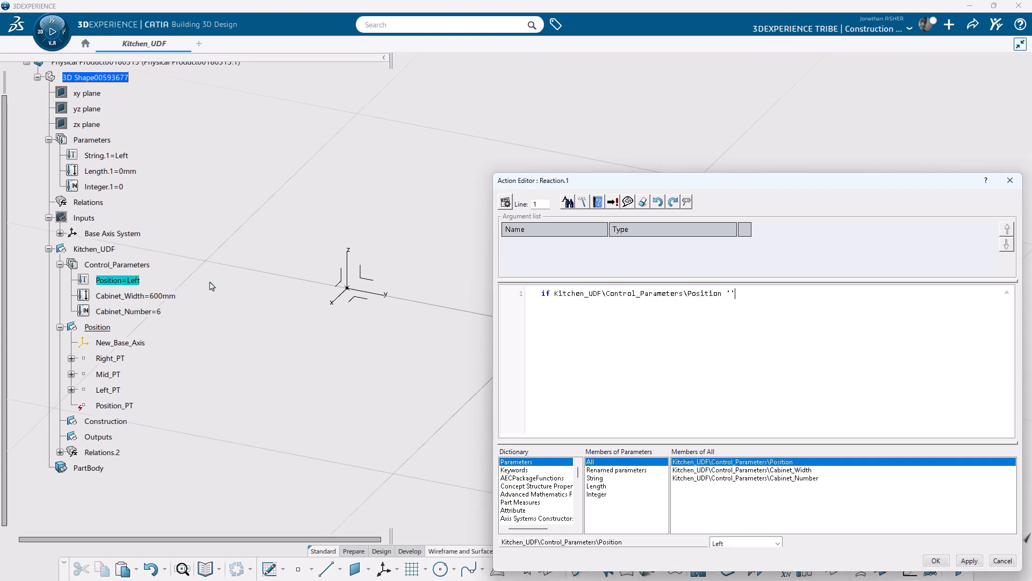
text("Left")
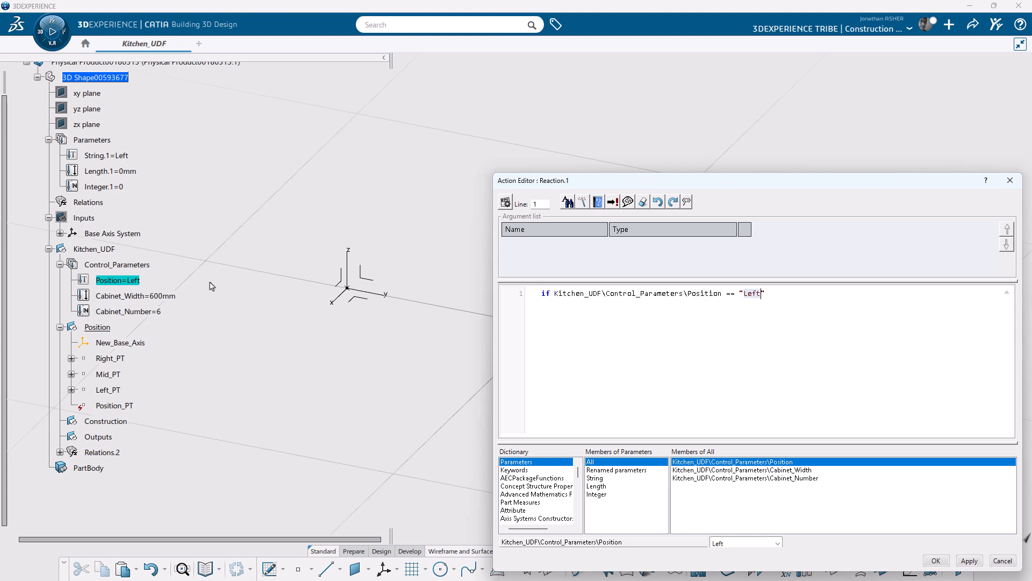
key(Return)
click(113, 405)
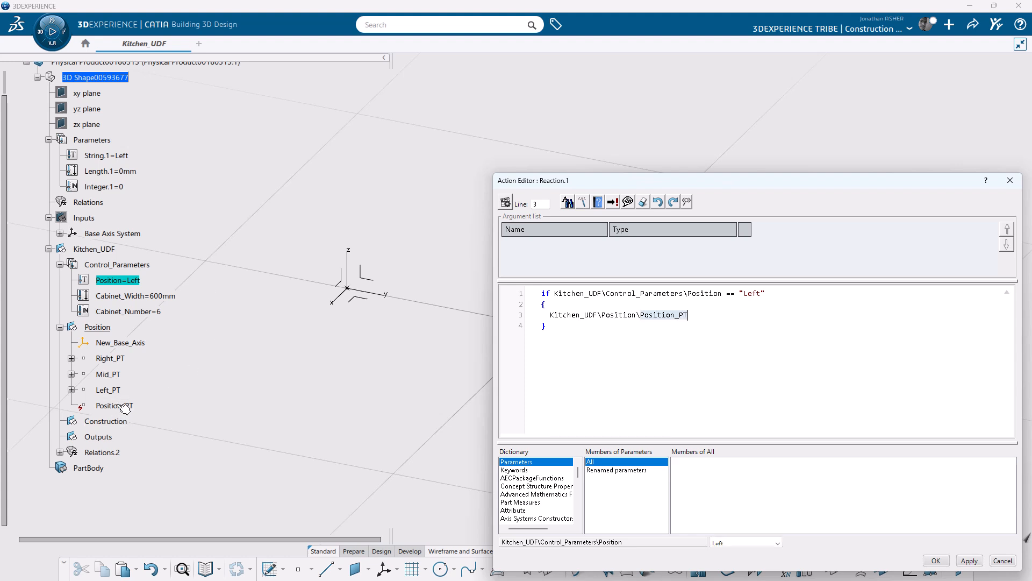
click(108, 390)
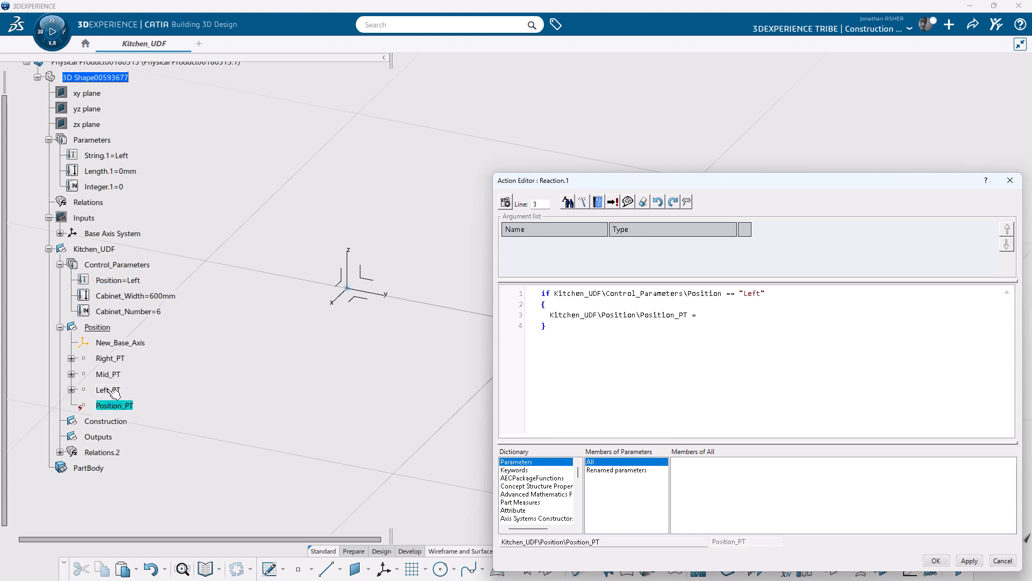
Step: Add an else if branch for the Position value "Center" that sets Position_PT equal to Mid_PT
click(571, 329)
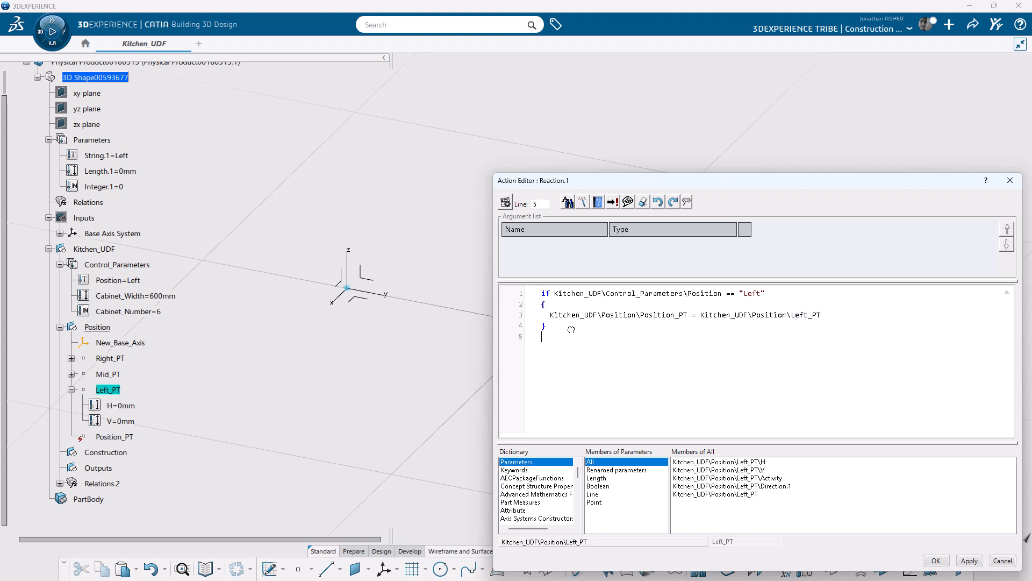
text(else if)
click(117, 280)
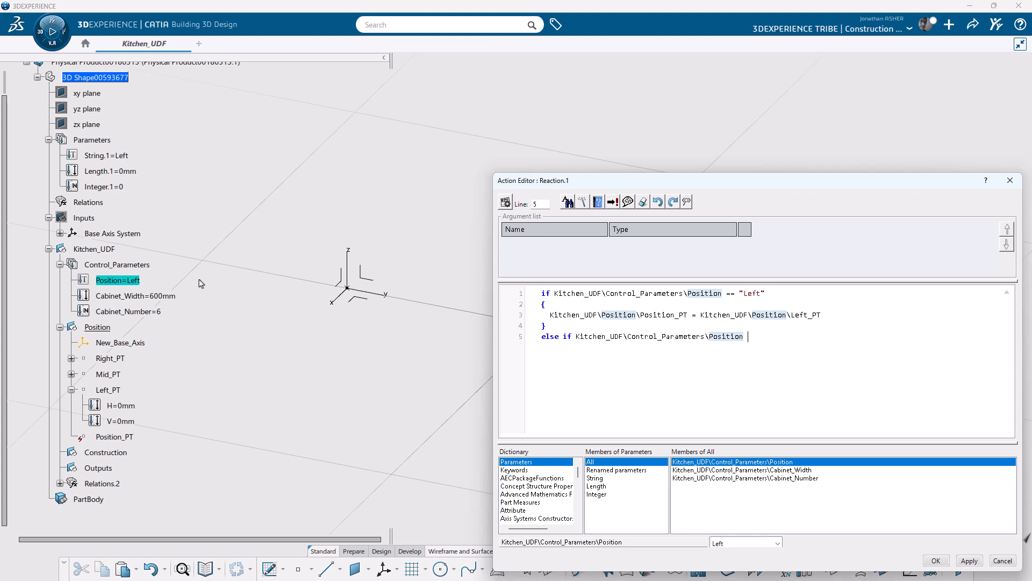
text(= )
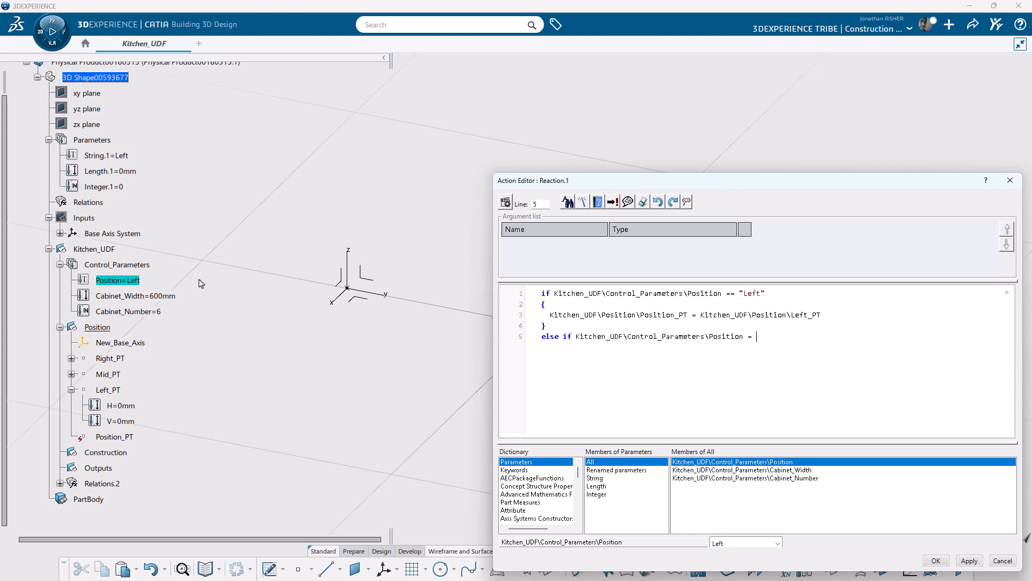
text("Center")
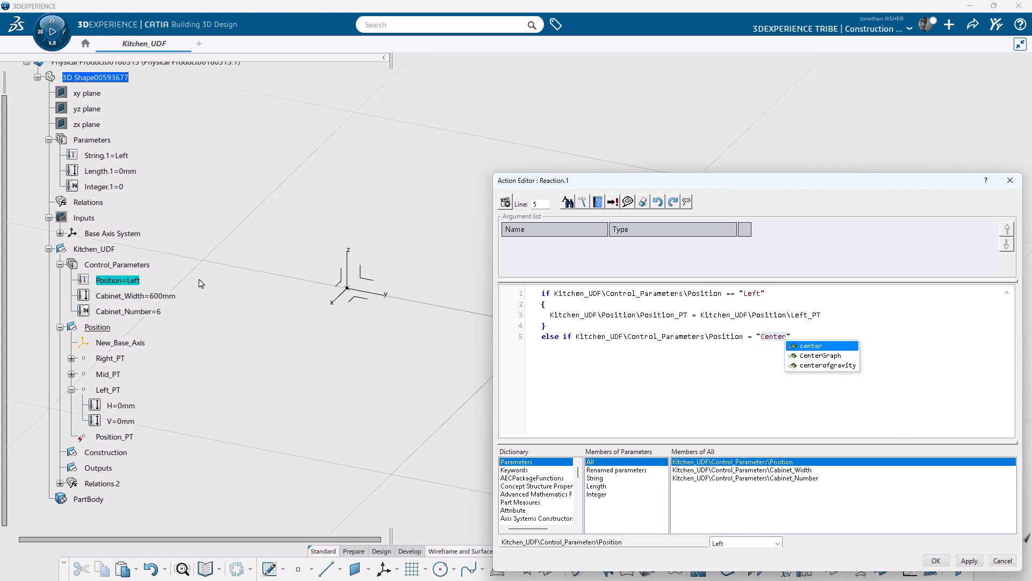
key(Escape)
key(Return)
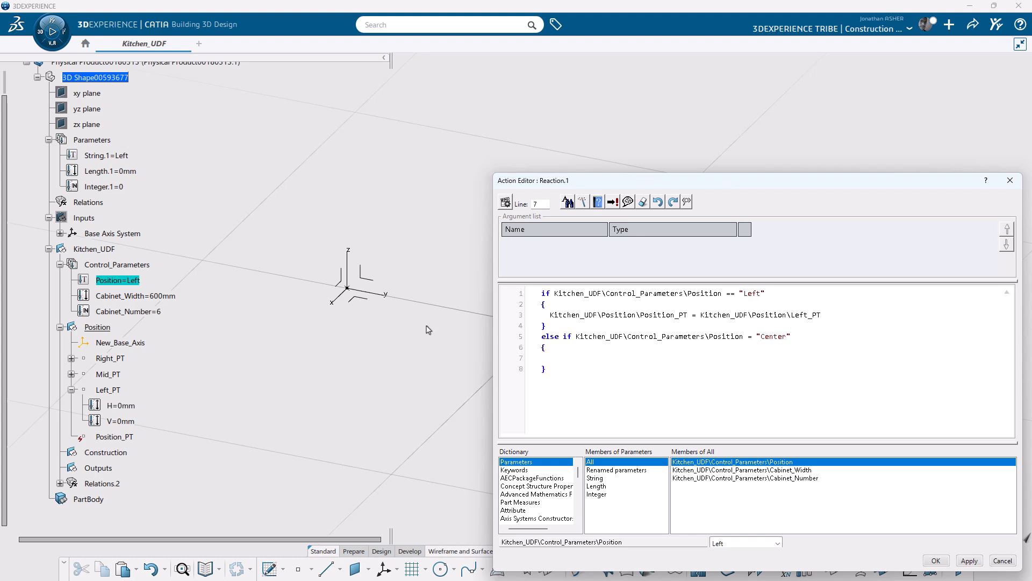
click(123, 437)
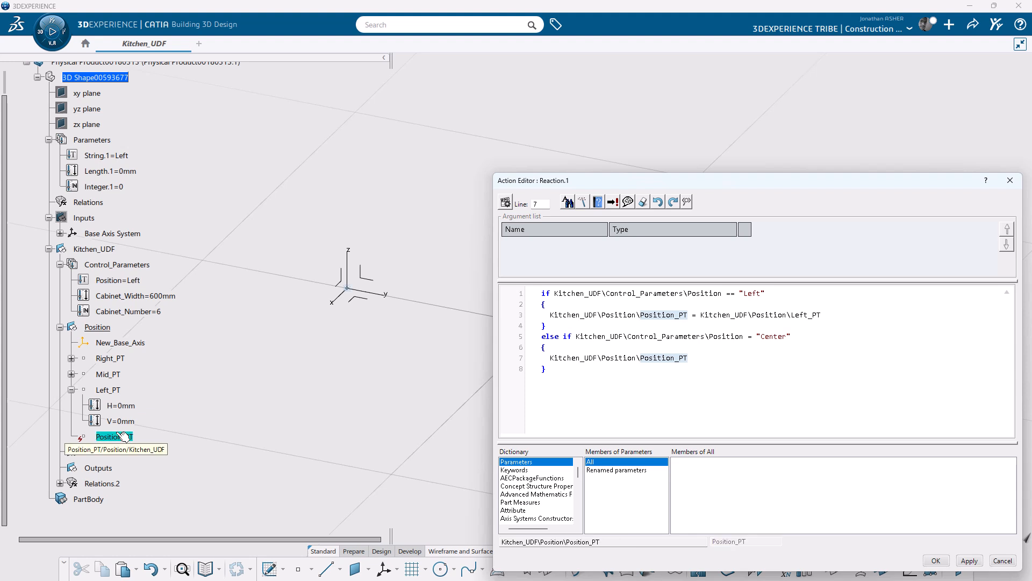
text(=)
click(107, 373)
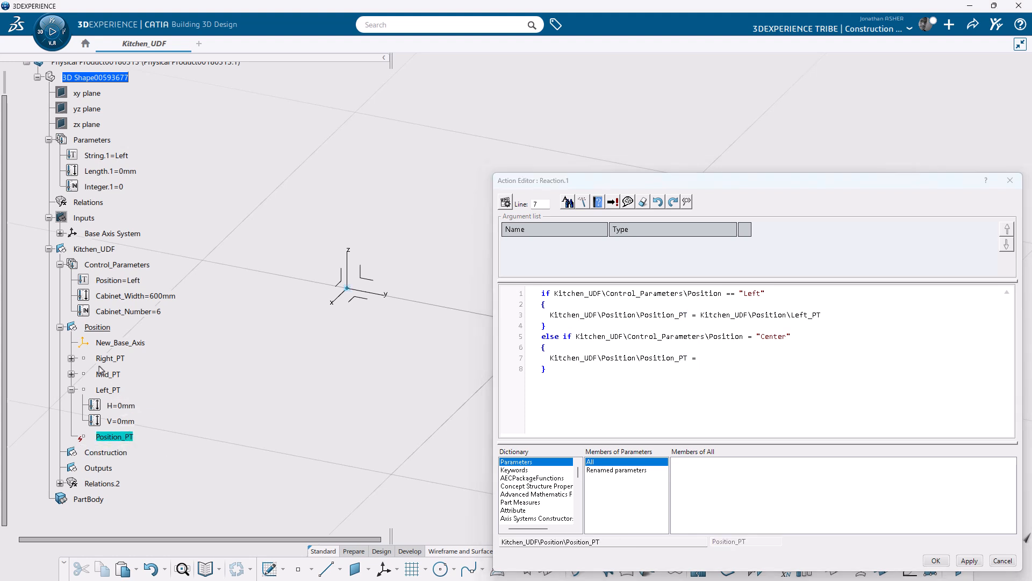
click(111, 375)
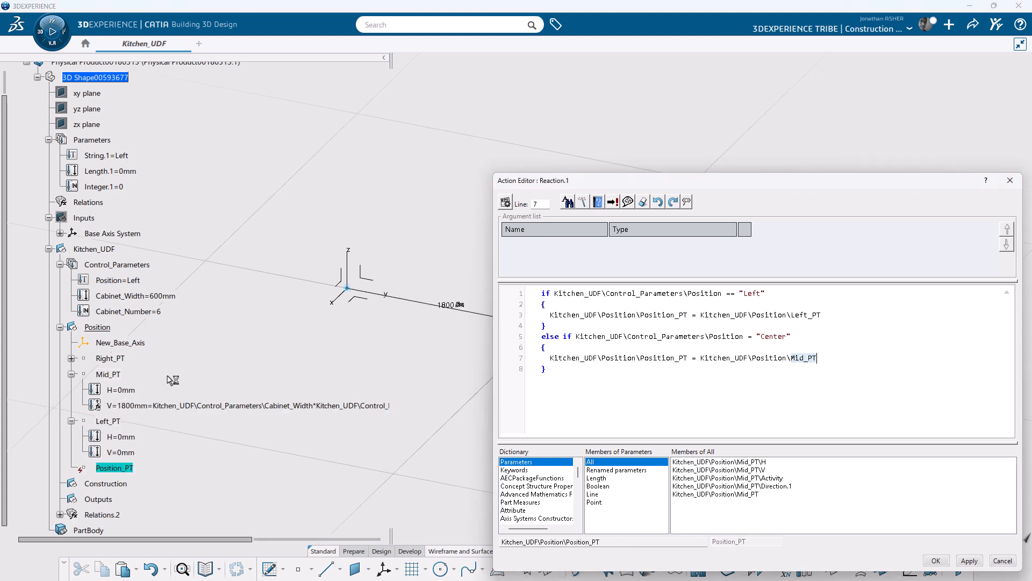
Step: Add a final else branch that sets Position_PT equal to Right_PT
click(575, 373)
text(else)
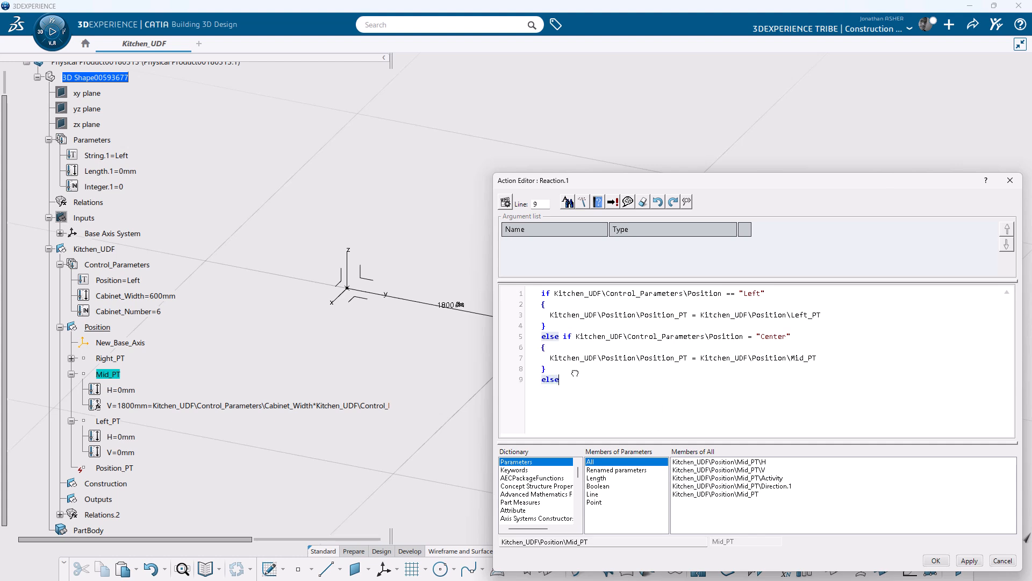
key(Return)
click(122, 468)
text(=)
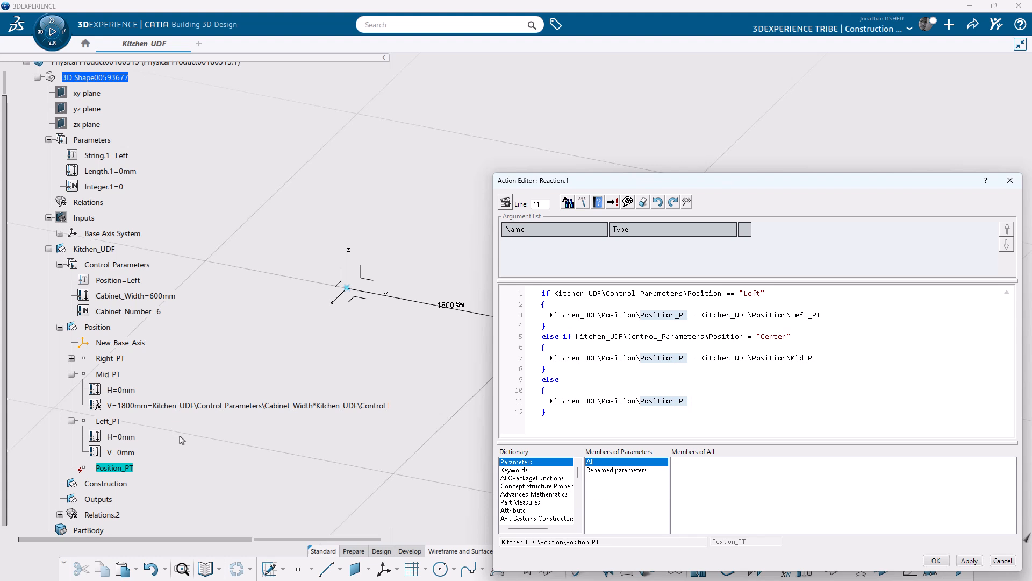
click(110, 358)
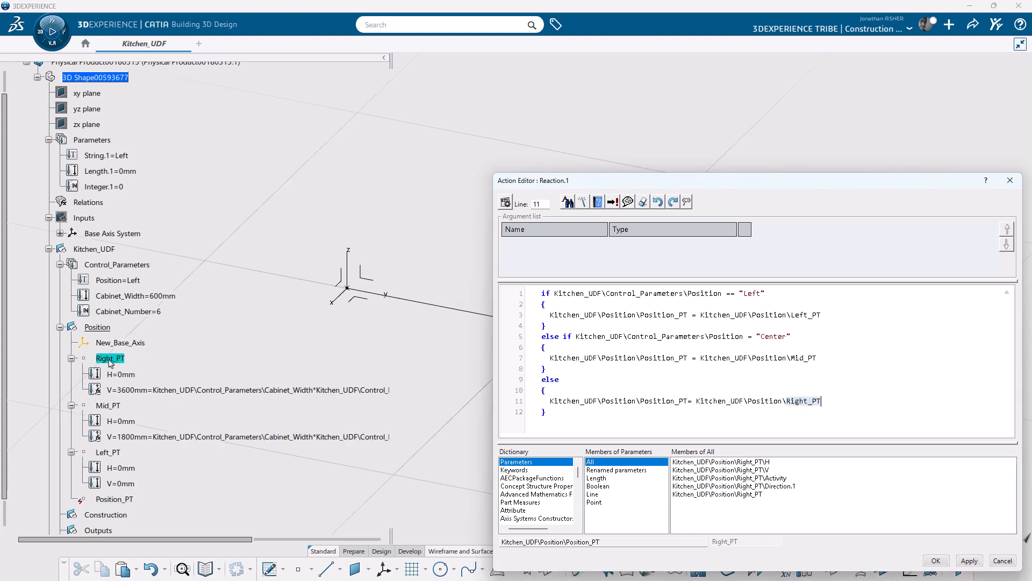
Step: Check the action's syntax, correct the "Center" comparison operator to ==, and accept the action and the Reaction
click(966, 561)
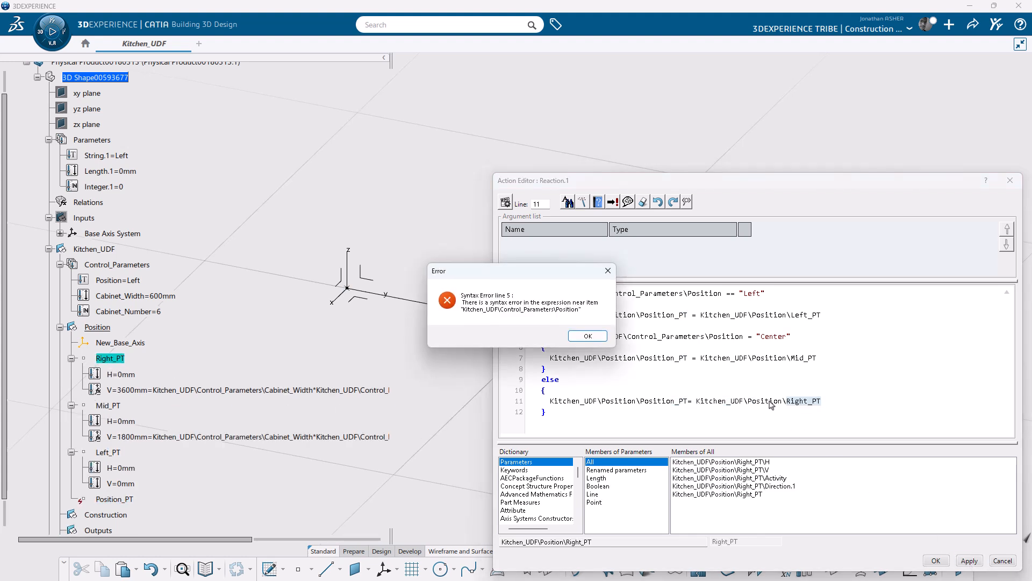
click(588, 336)
click(747, 336)
text(=)
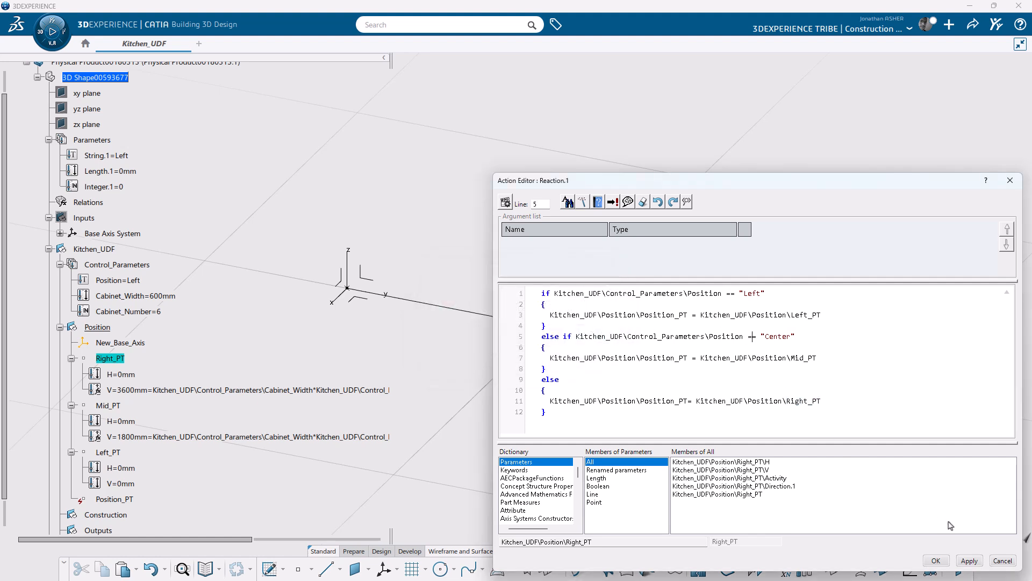
click(968, 562)
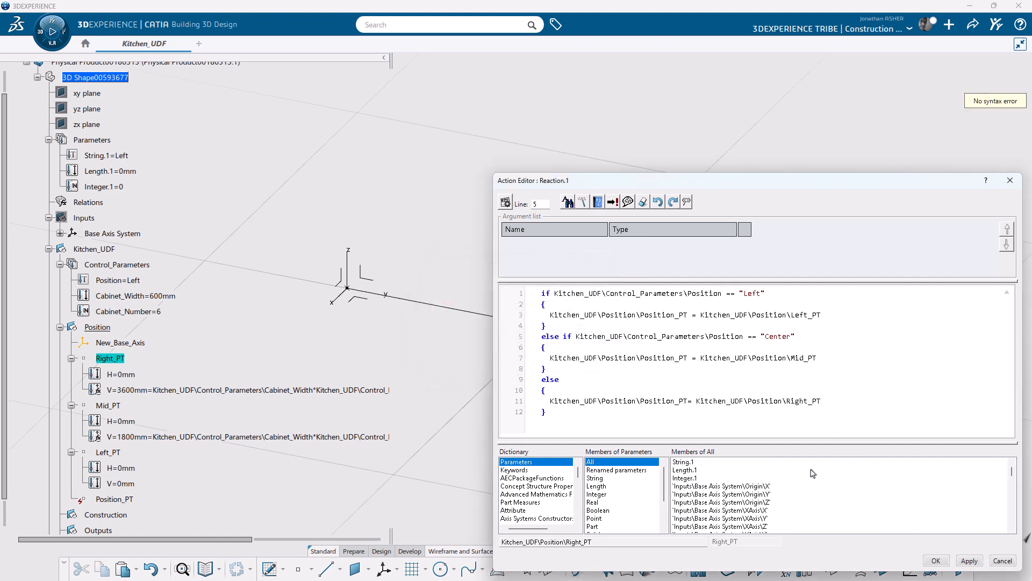
click(940, 563)
click(969, 561)
Step: Collapse the Right_PT, Mid_PT and Left_PT branches in the tree and expand Relations.2 to view its contents
click(71, 358)
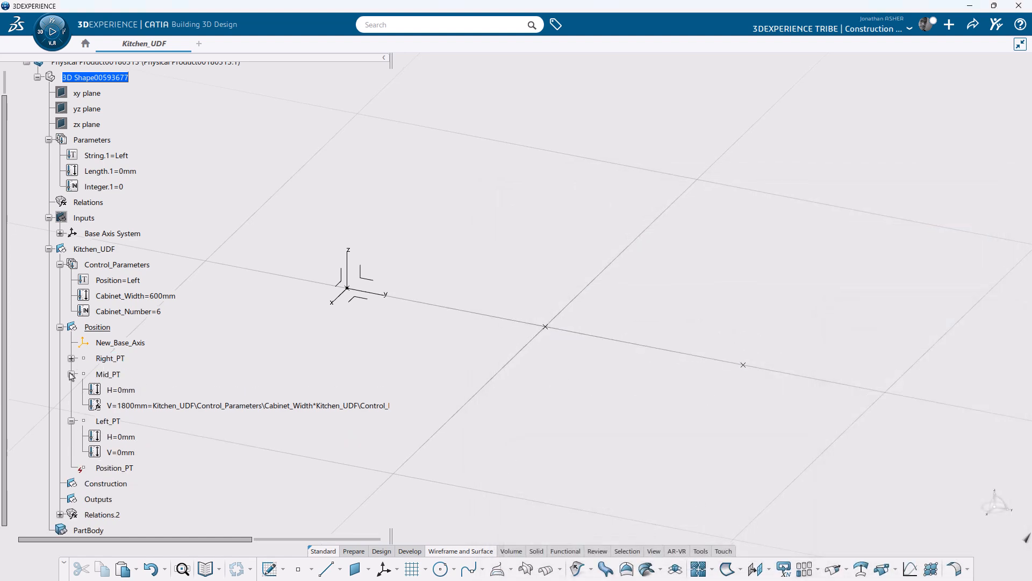
click(71, 374)
click(71, 389)
click(113, 406)
click(61, 452)
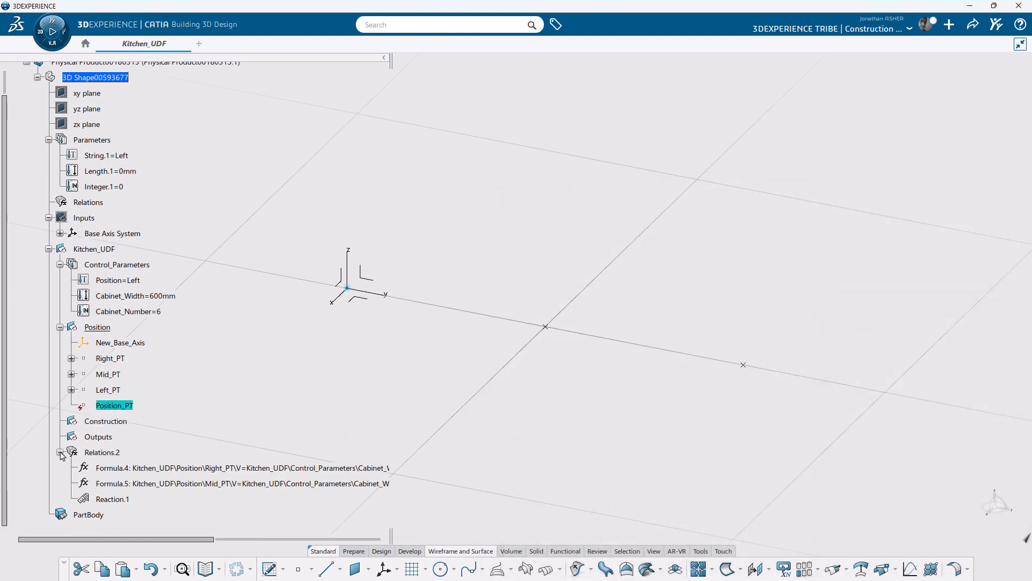
Step: Set the Position control parameter of Kitchen_UDF to Center
click(120, 499)
double_click(129, 280)
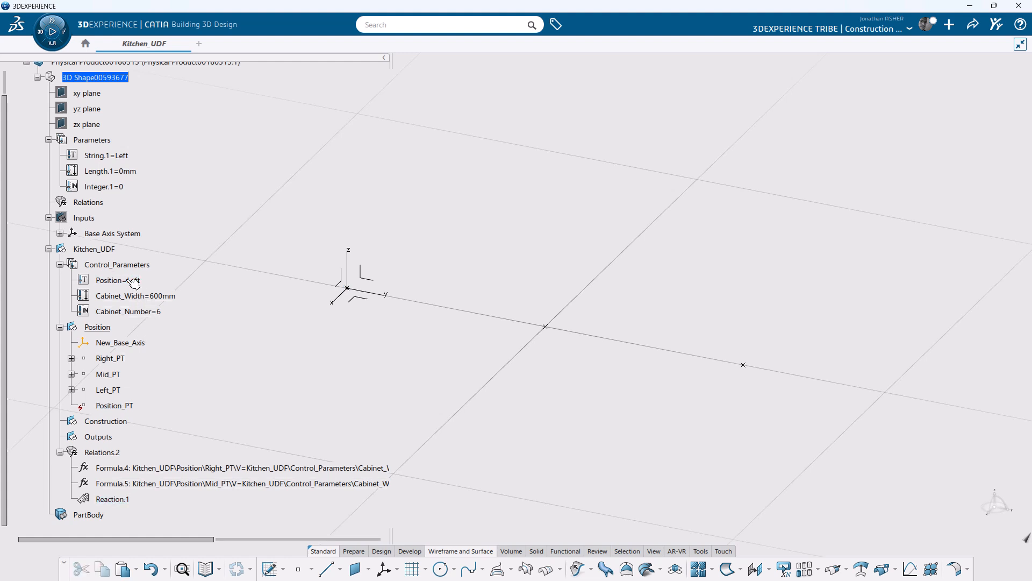
click(301, 237)
click(295, 257)
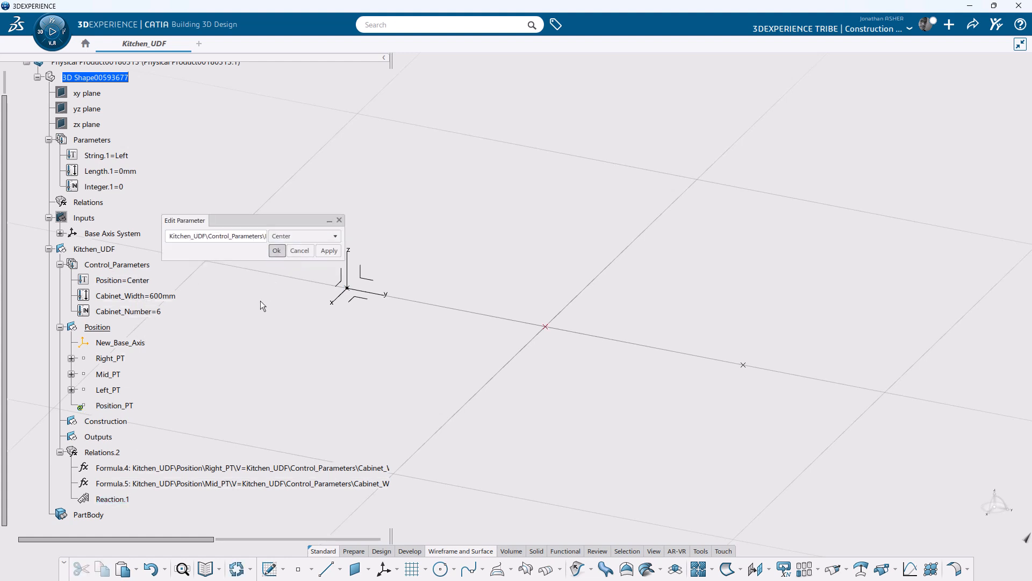
key(Return)
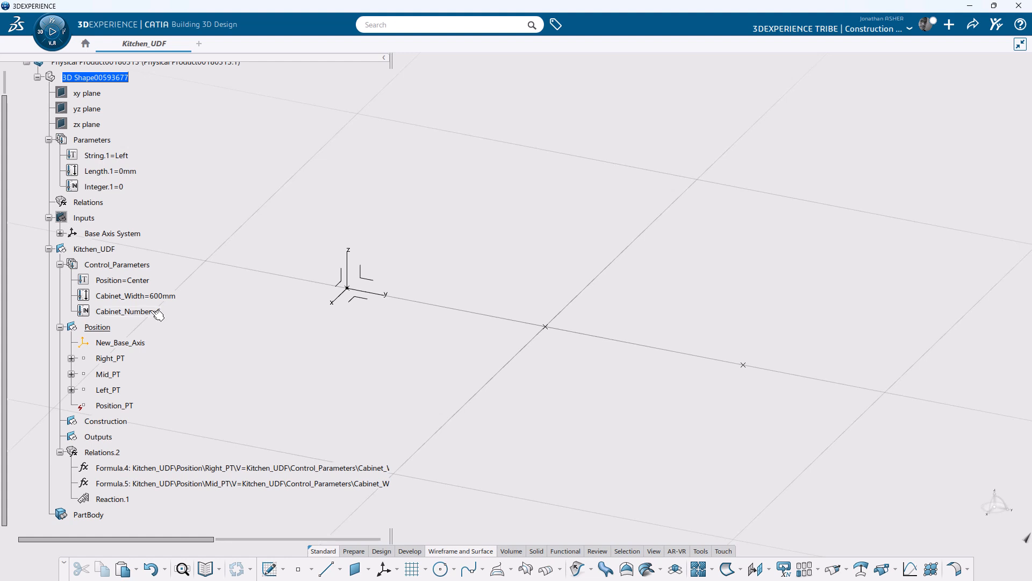
Step: Set the Position control parameter to Right and collapse Relations.2 in the tree
double_click(129, 280)
click(274, 237)
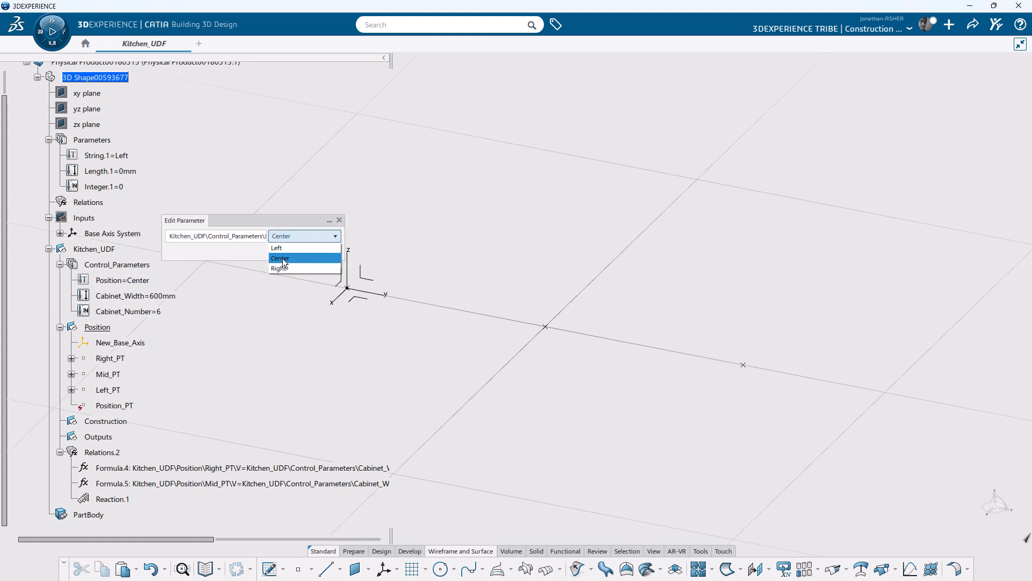
click(281, 268)
key(Return)
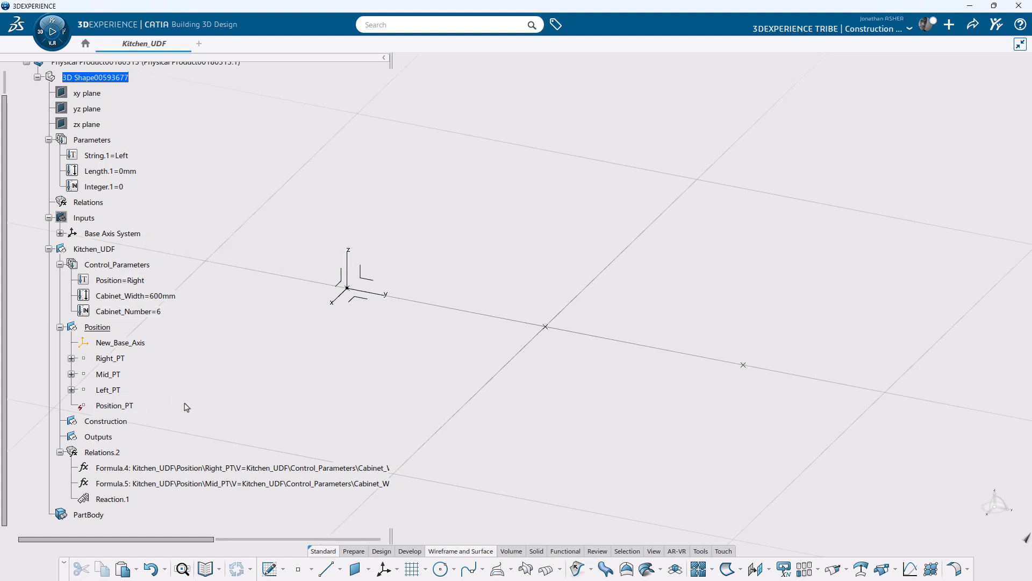
click(121, 500)
click(60, 452)
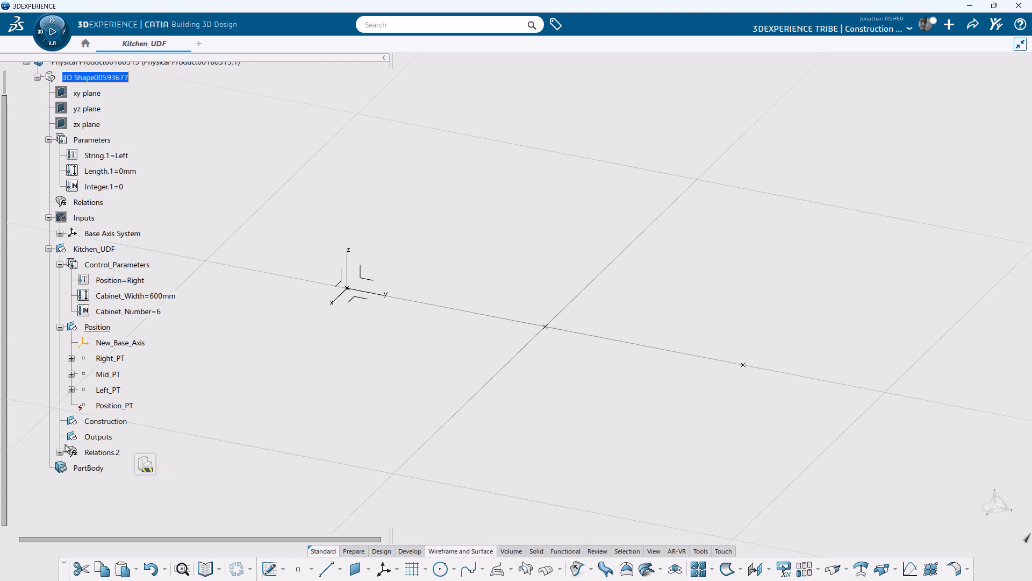
Step: Create a standard axis system in the Position set with Position_PT as origin and New_Base_Axis as reference axis system
click(183, 385)
click(383, 568)
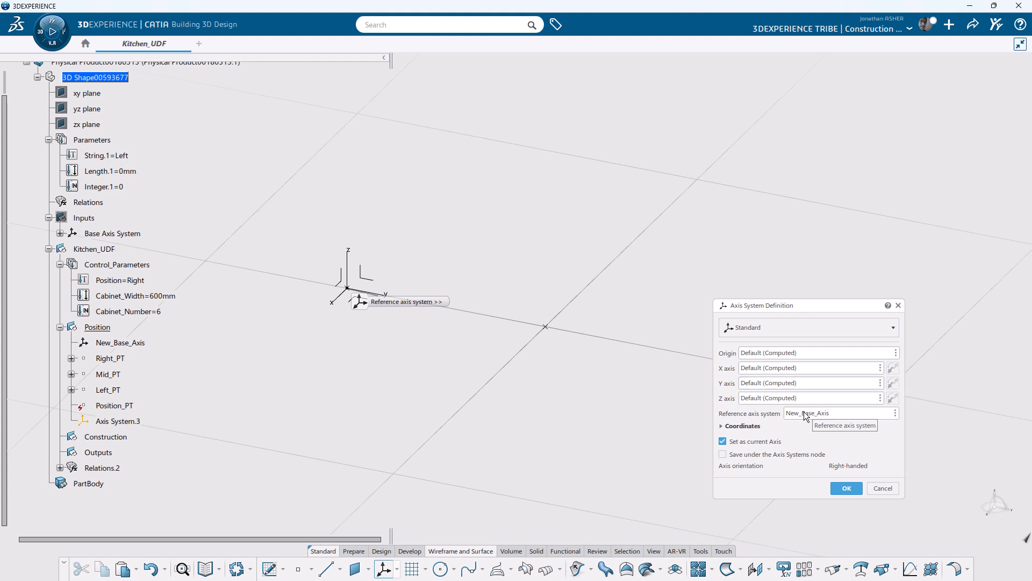
click(783, 354)
click(128, 408)
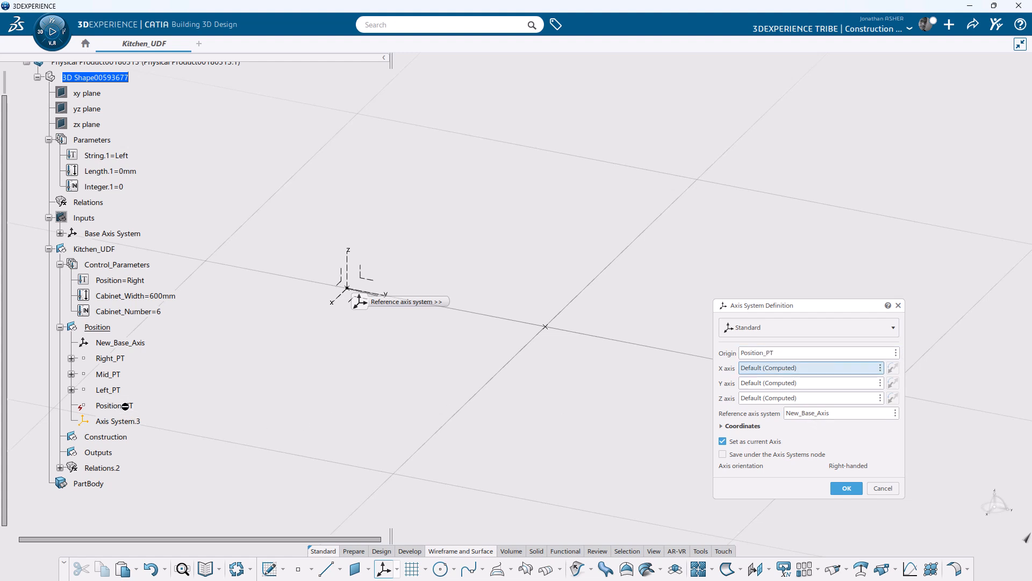
drag(781, 303, 818, 102)
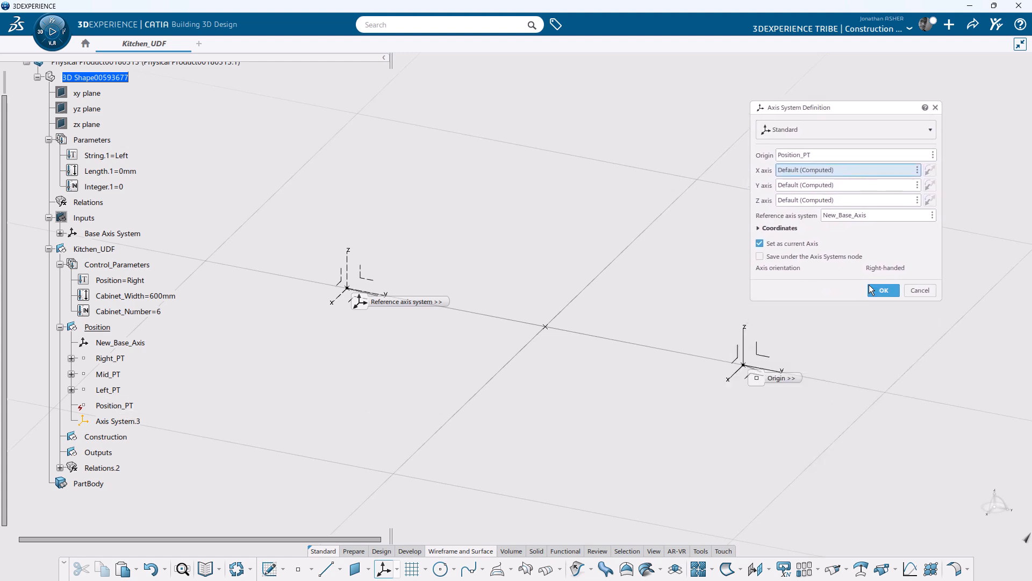
click(883, 291)
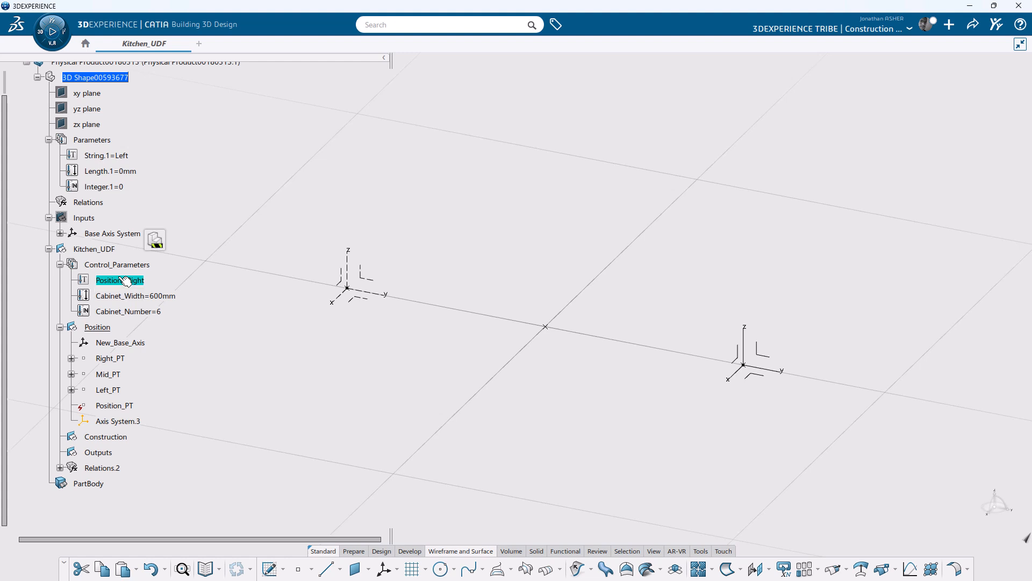
Step: Switch the Position control parameter to Left and check the new axis system's location in the model
double_click(125, 280)
click(290, 238)
click(283, 249)
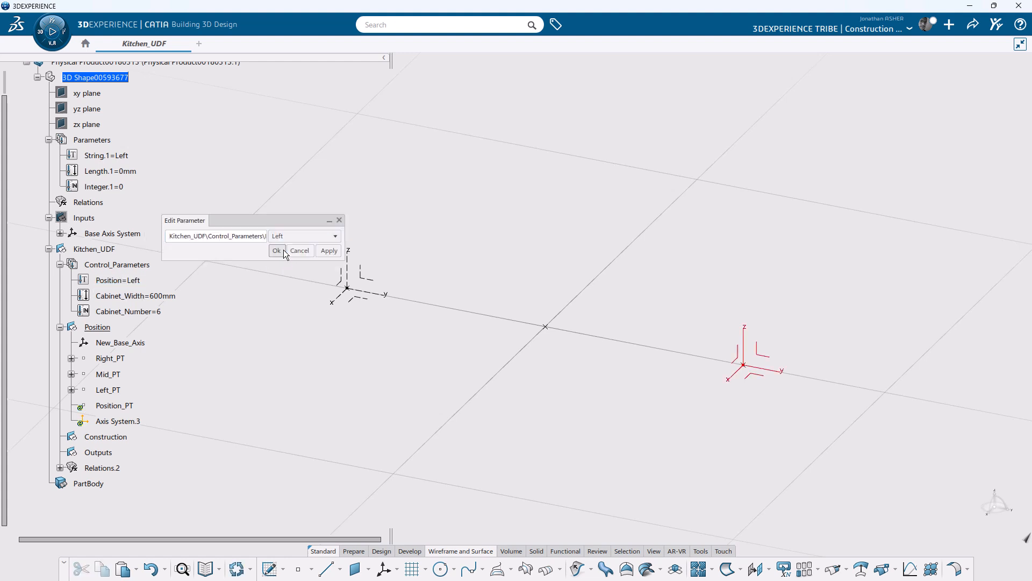
click(281, 250)
click(141, 421)
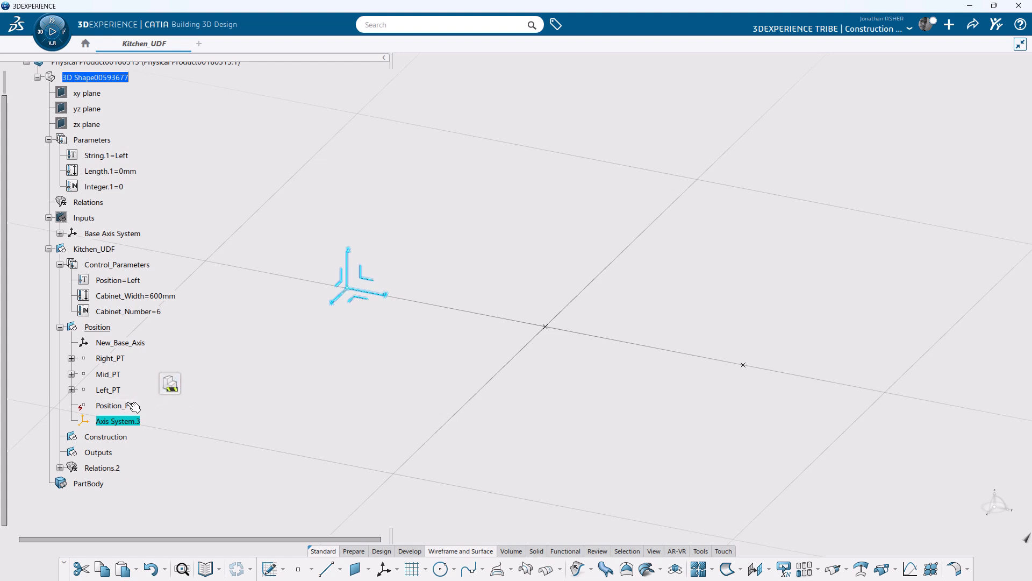
key(Escape)
Step: Negate the formula driving Mid_PT's V value by putting a minus sign before Cabinet_Width, and collapse Mid_PT
click(72, 374)
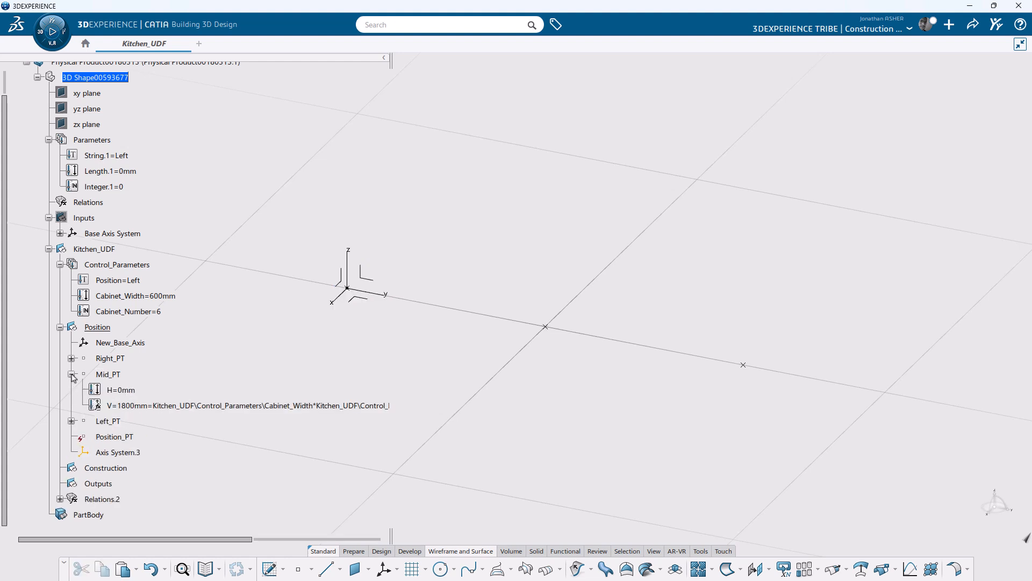
double_click(161, 405)
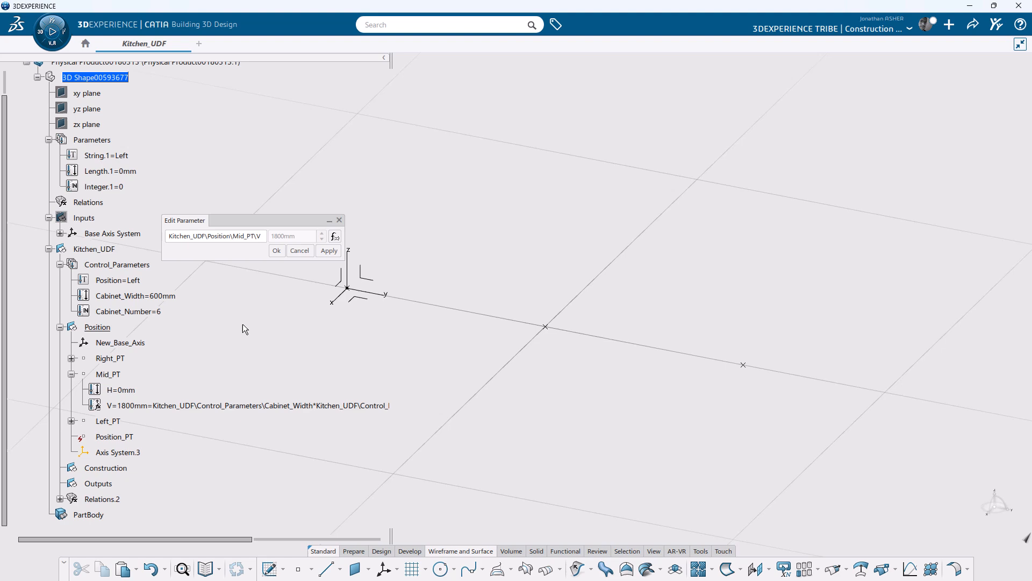
click(335, 237)
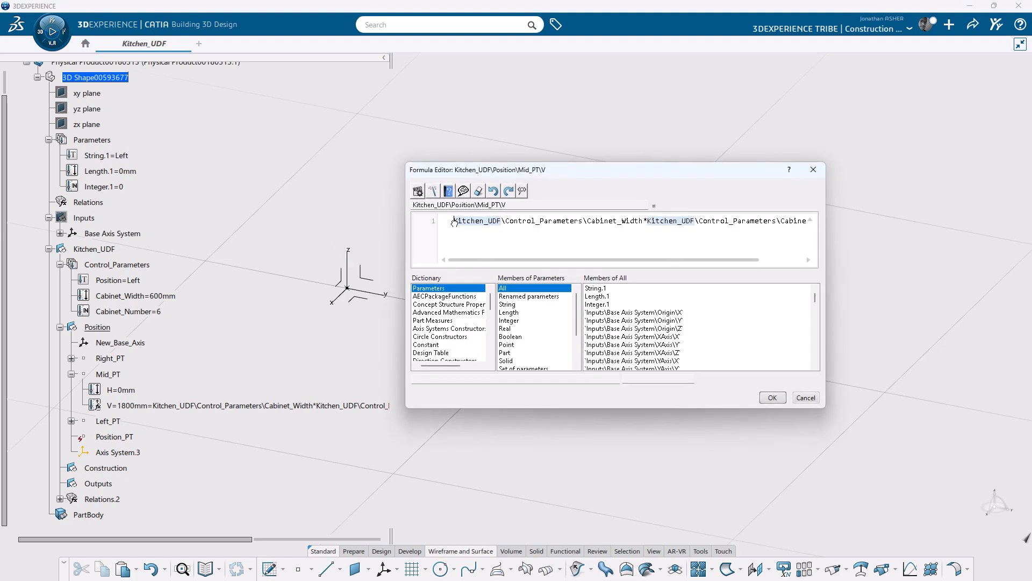
text(-)
click(776, 396)
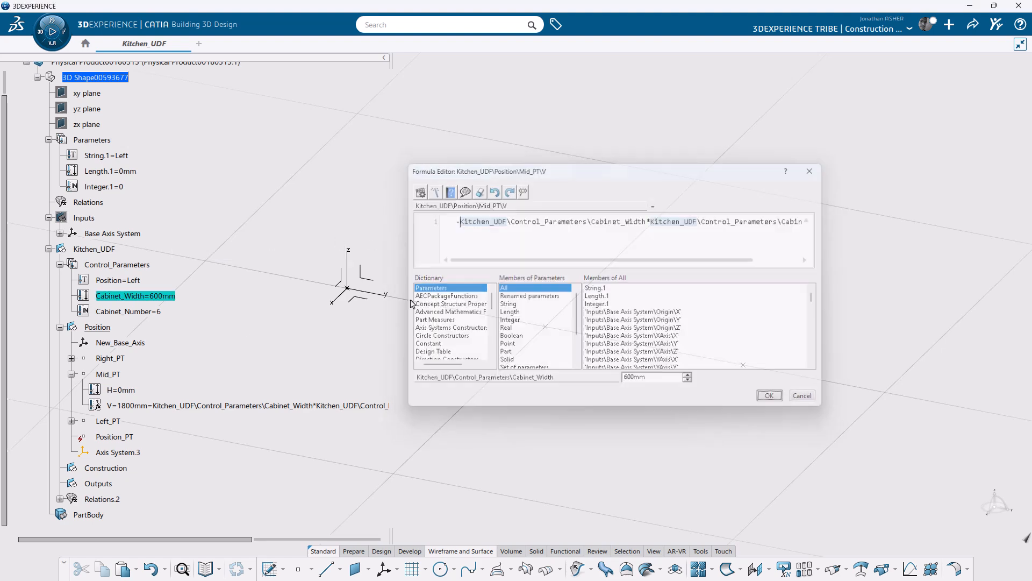
key(Return)
click(71, 374)
Step: Expand Right_PT and negate the formula driving its V value with a leading minus sign
click(71, 358)
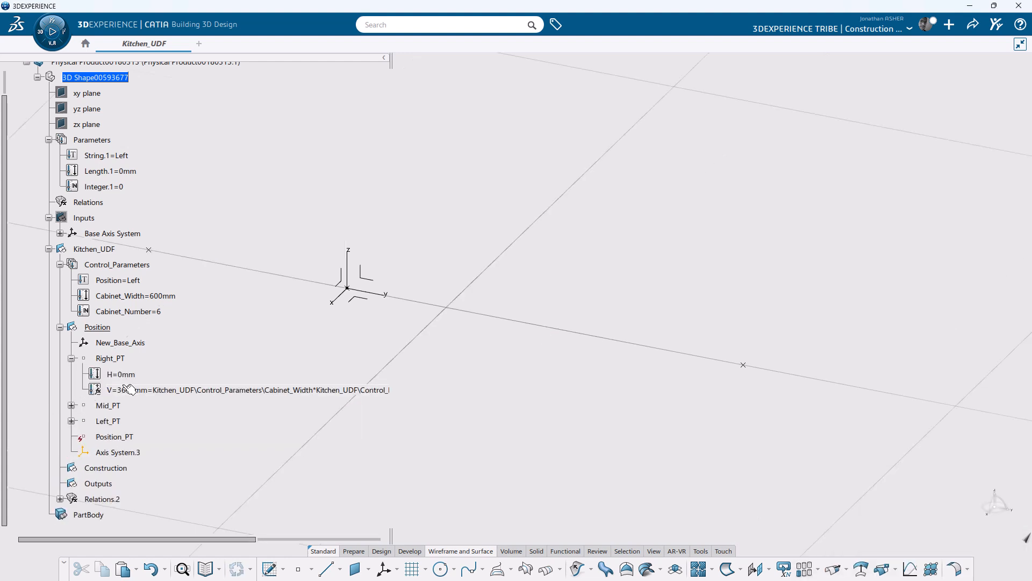
double_click(133, 392)
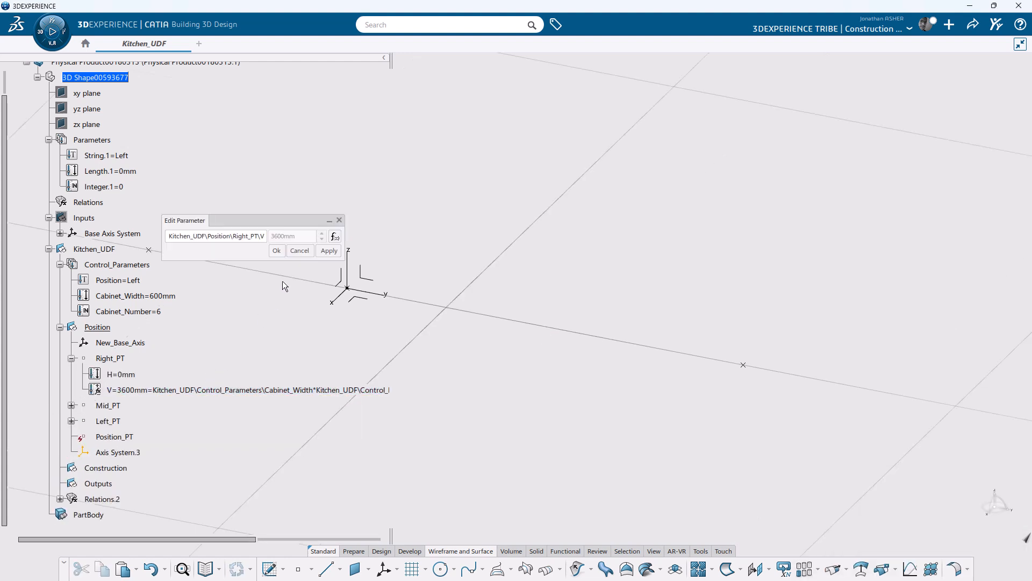
click(339, 220)
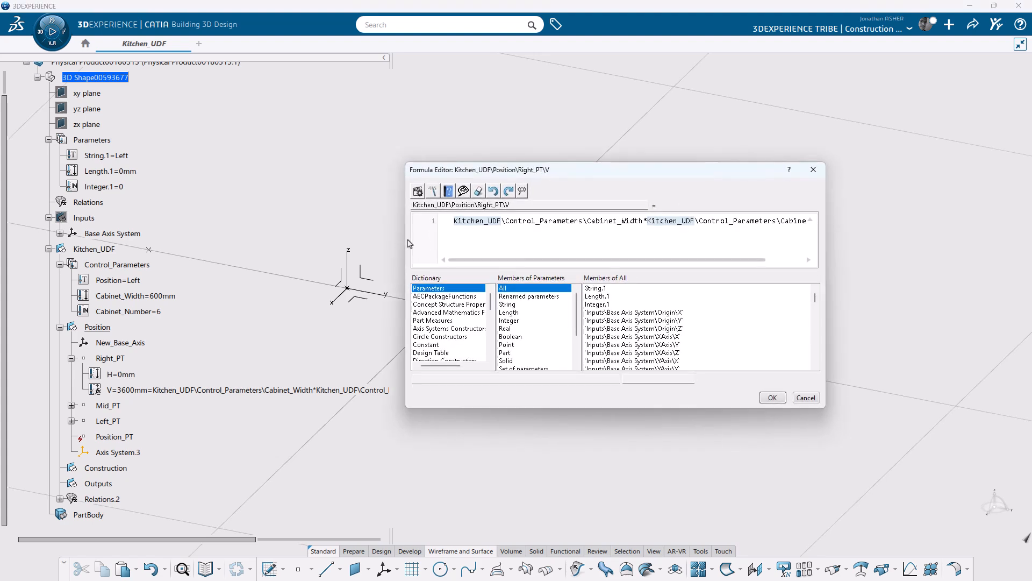
text(-)
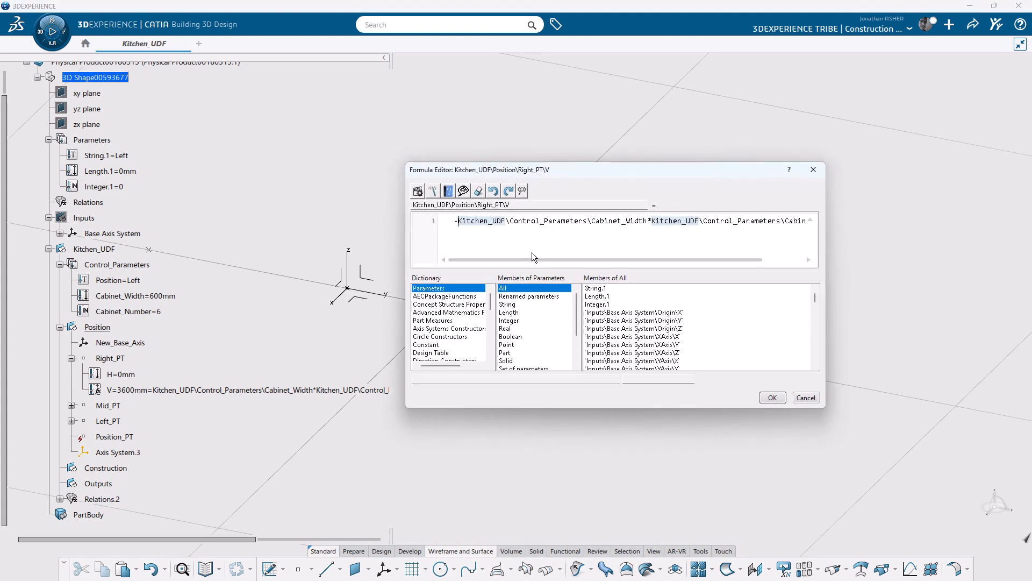
click(771, 398)
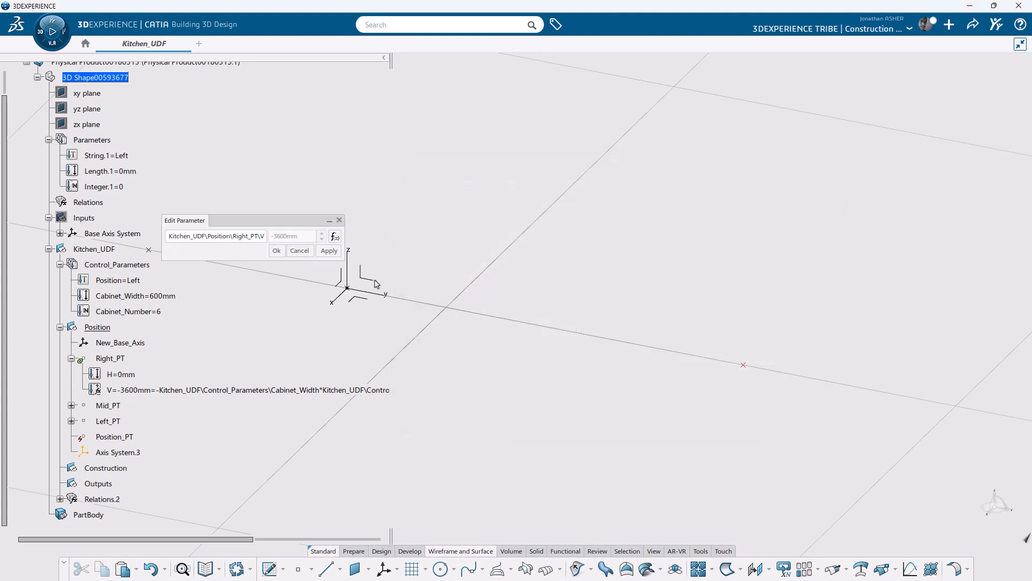
click(276, 250)
middle_drag(260, 295, 524, 336)
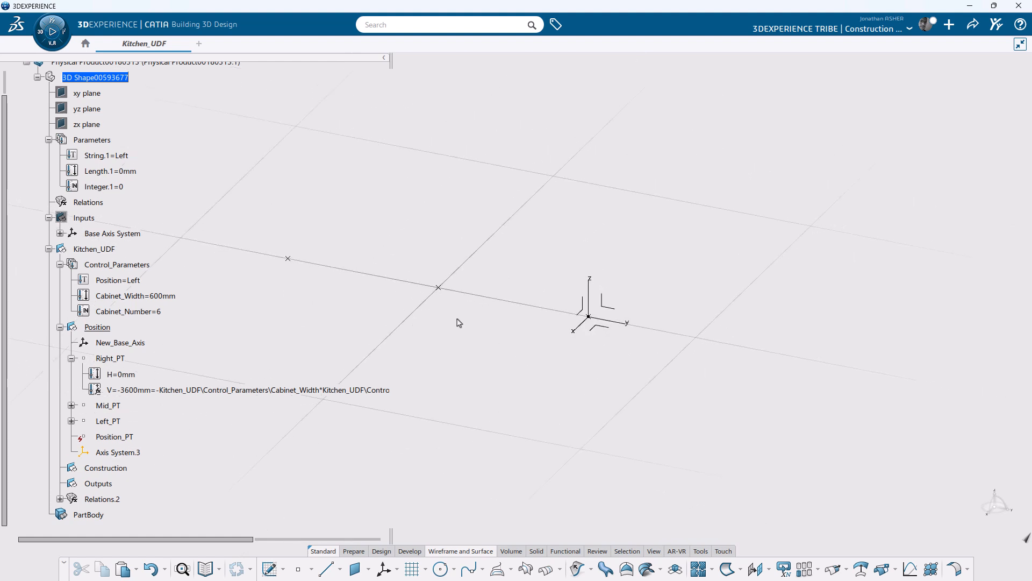
Step: Change the Position control parameter to Right and save the model
double_click(149, 276)
click(290, 236)
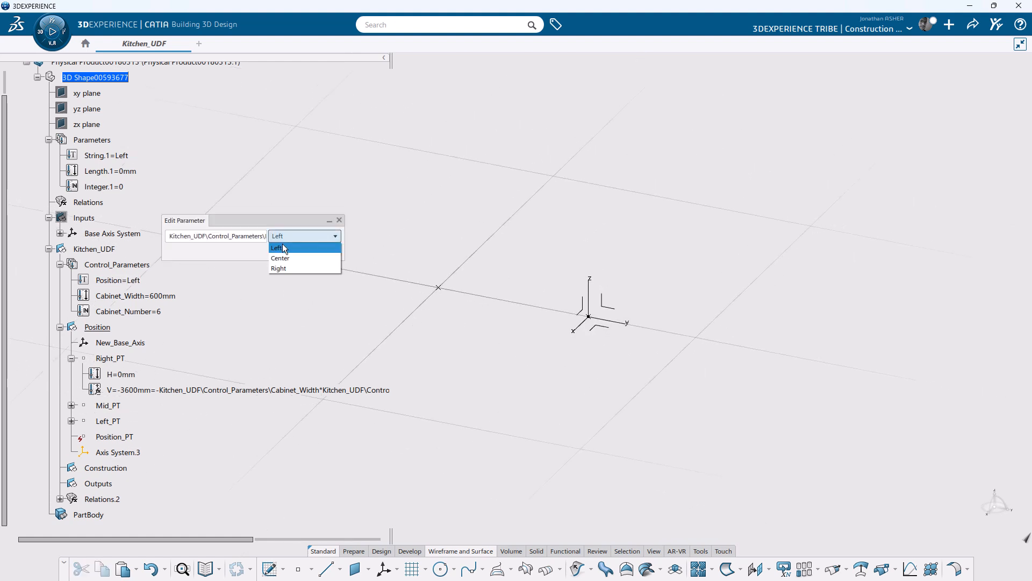
click(283, 267)
click(277, 251)
key(ctrl+s)
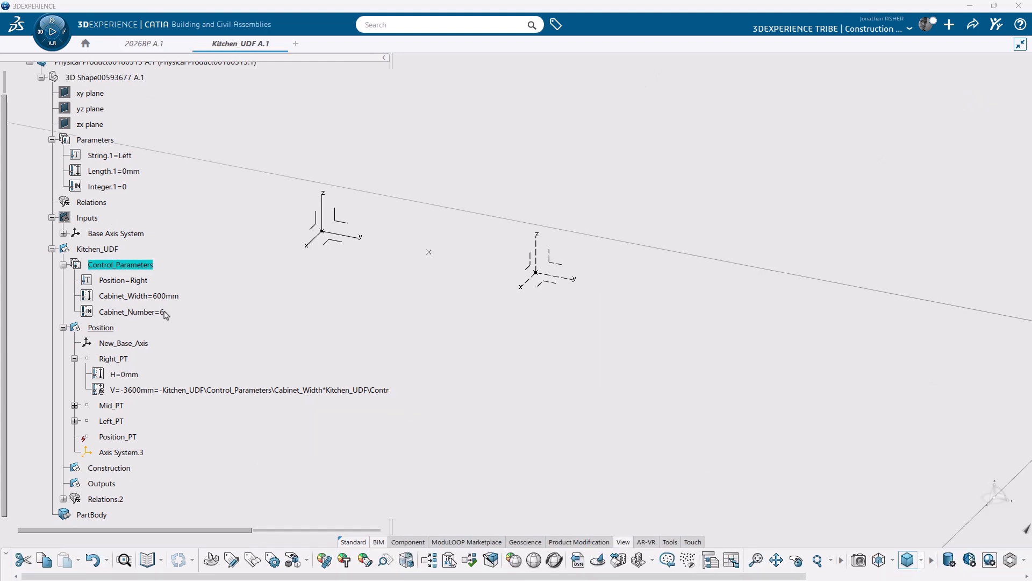
Step: Add a Boolean parameter set to true under Control_Parameters and rename it Refridgerator
click(136, 263)
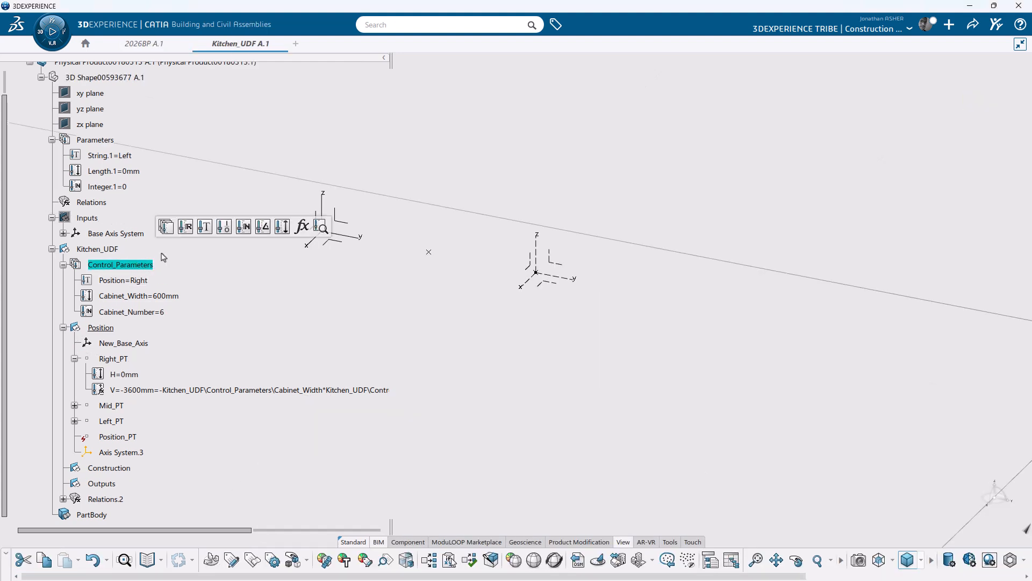
click(223, 227)
click(275, 250)
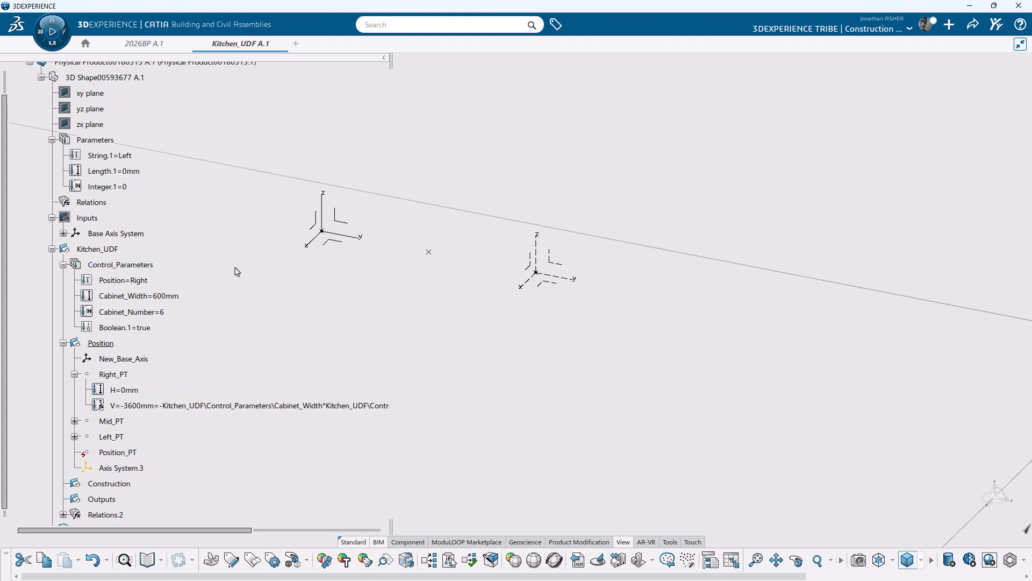
right_click(128, 324)
key(alt+Return)
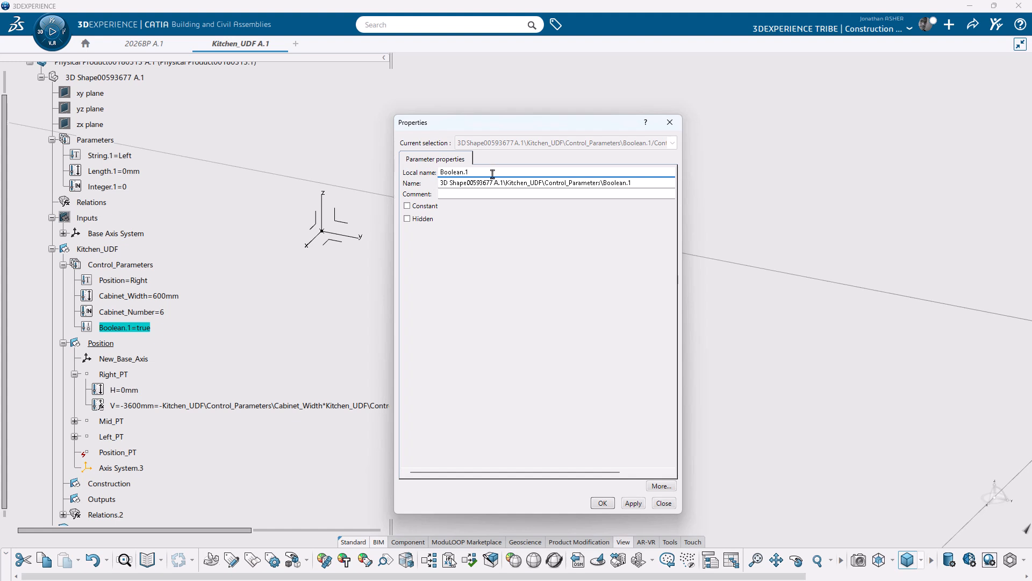
drag(497, 172, 452, 172)
text(Refridgerator)
key(Return)
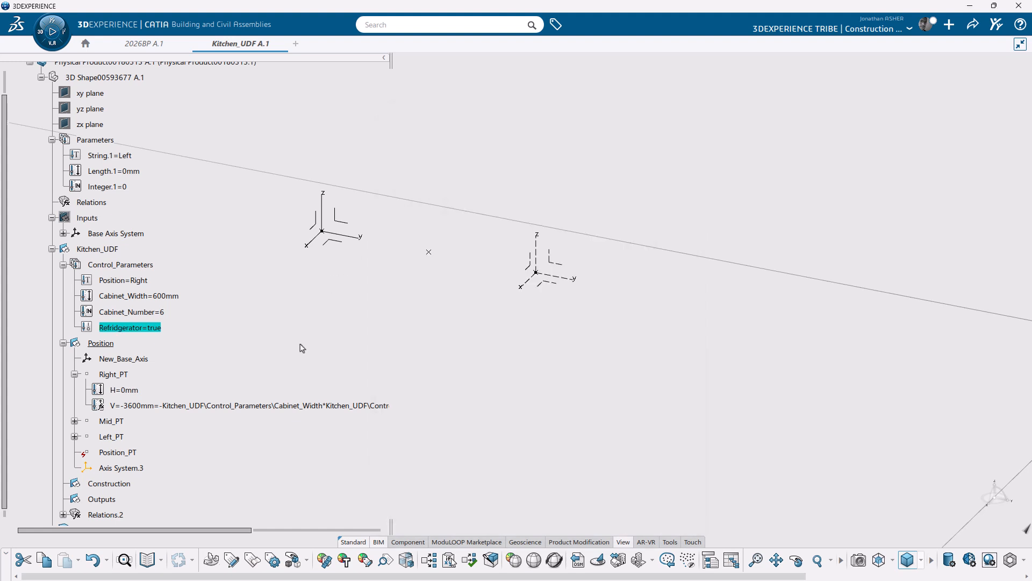
Step: Duplicate the Cabinet_Width parameter within Control_Parameters and rename the copy Refridgerator_Width
click(157, 299)
key(ctrl+c)
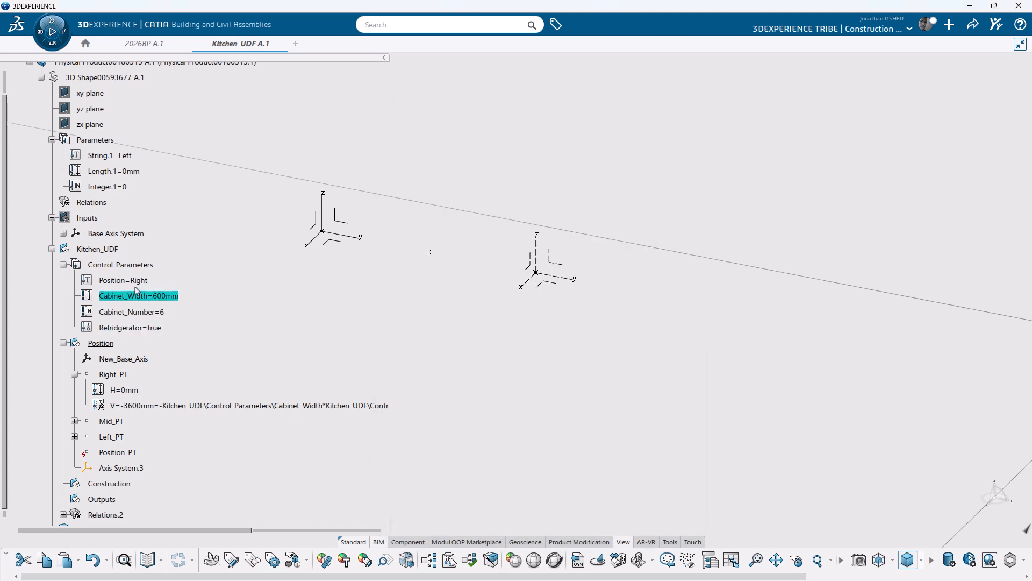
right_click(126, 269)
click(157, 402)
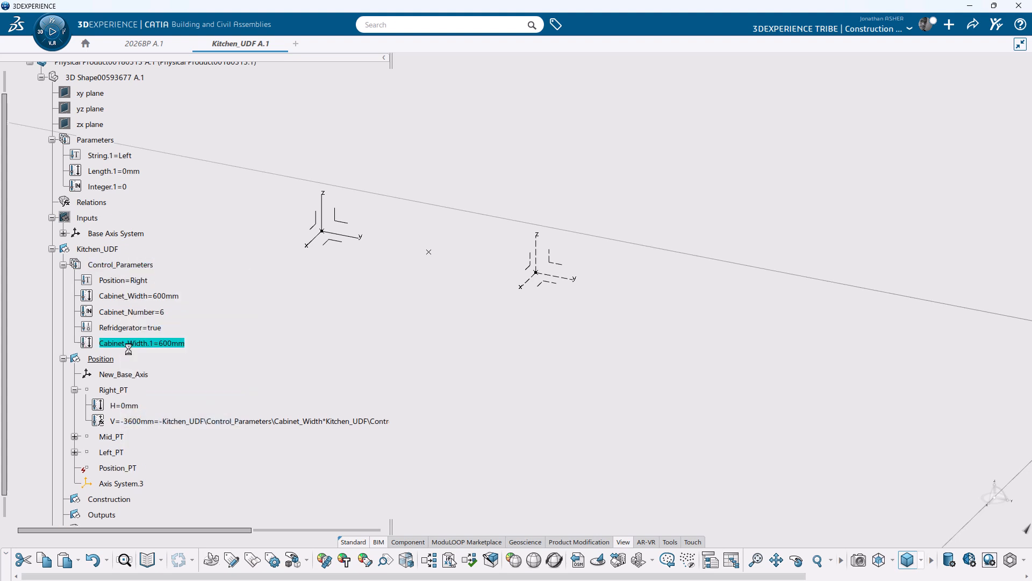
right_click(133, 345)
key(alt+Return)
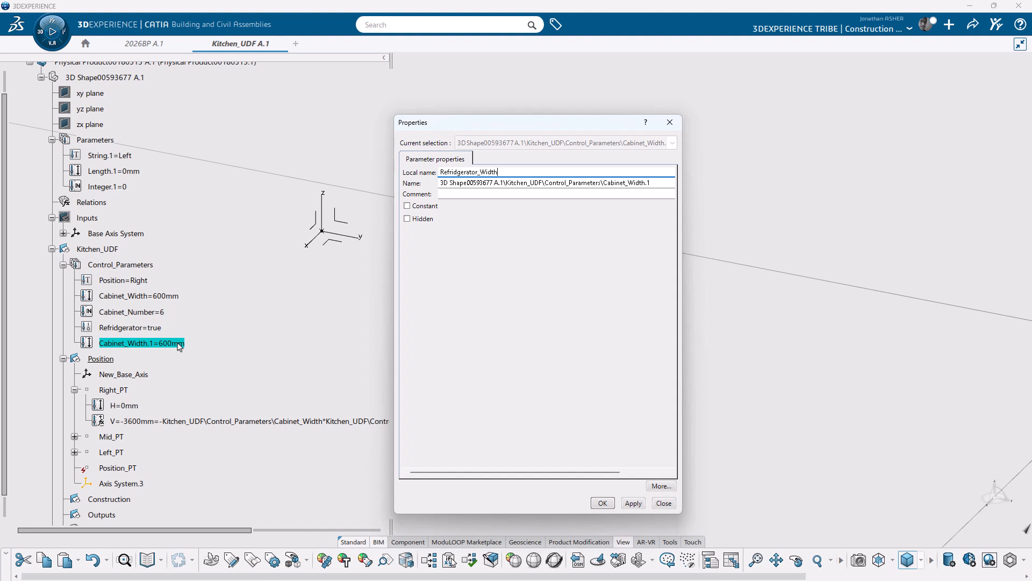
key(Return)
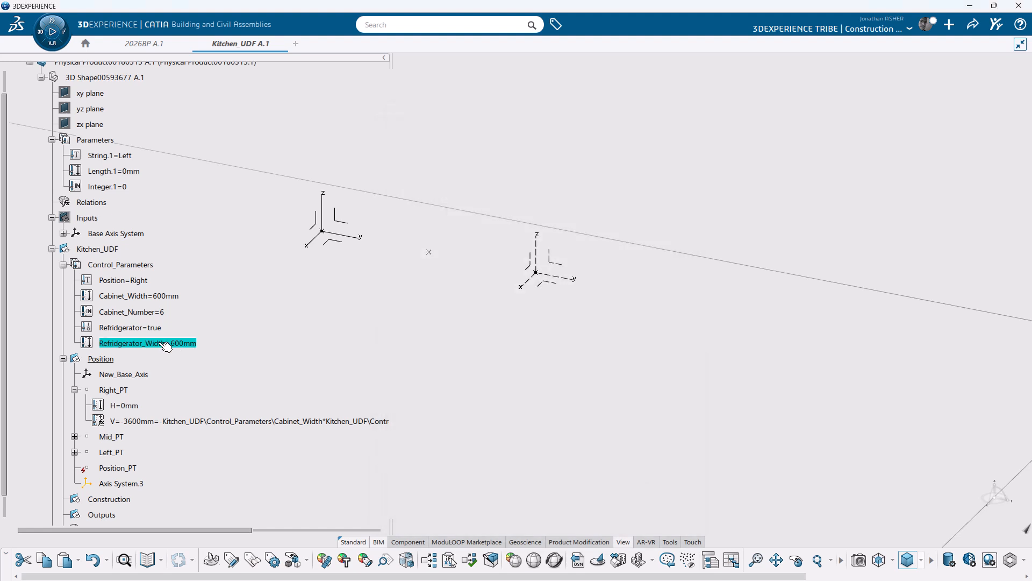
Step: Set the Refridgerator_Width parameter to 800 mm
double_click(161, 343)
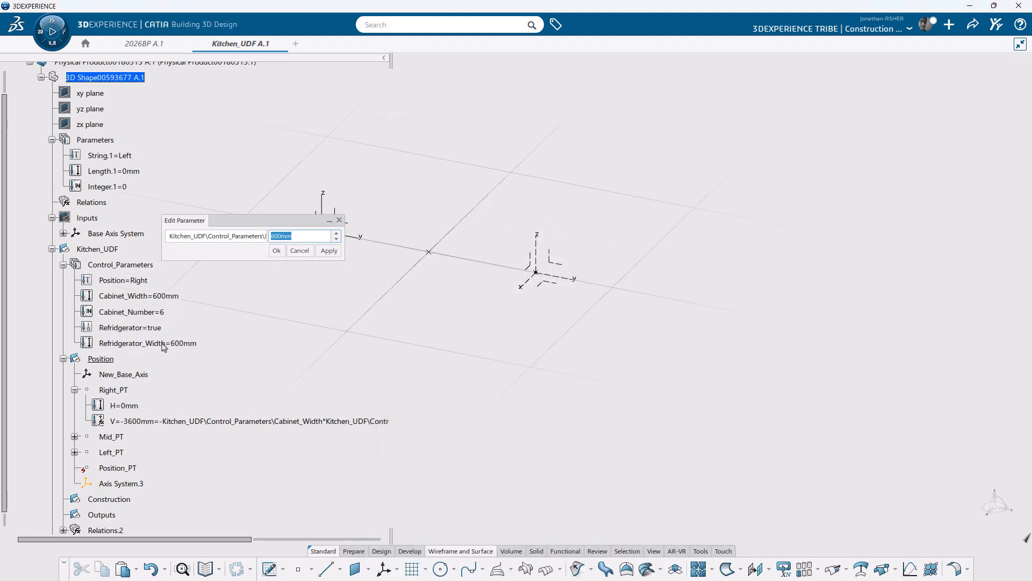
text(800)
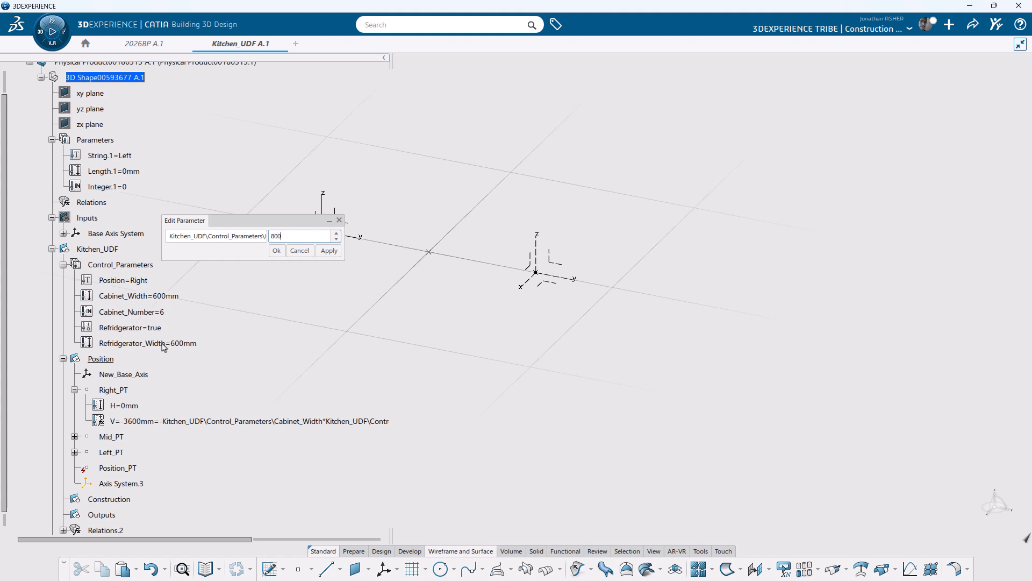
key(Return)
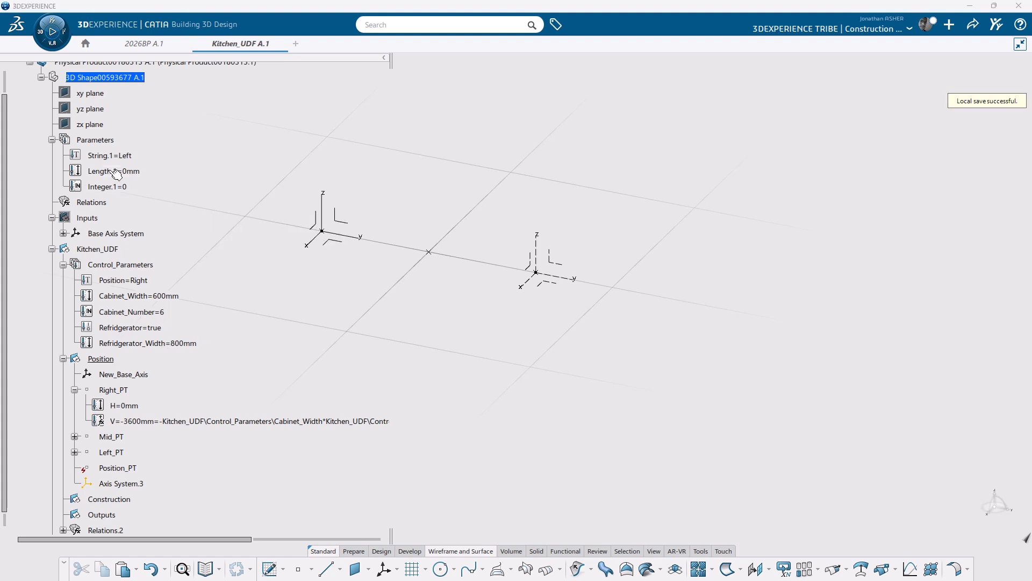
Step: Copy the Length.1 parameter into Control_Parameters and rename the copy Kitchen_Length
right_click(111, 171)
click(135, 340)
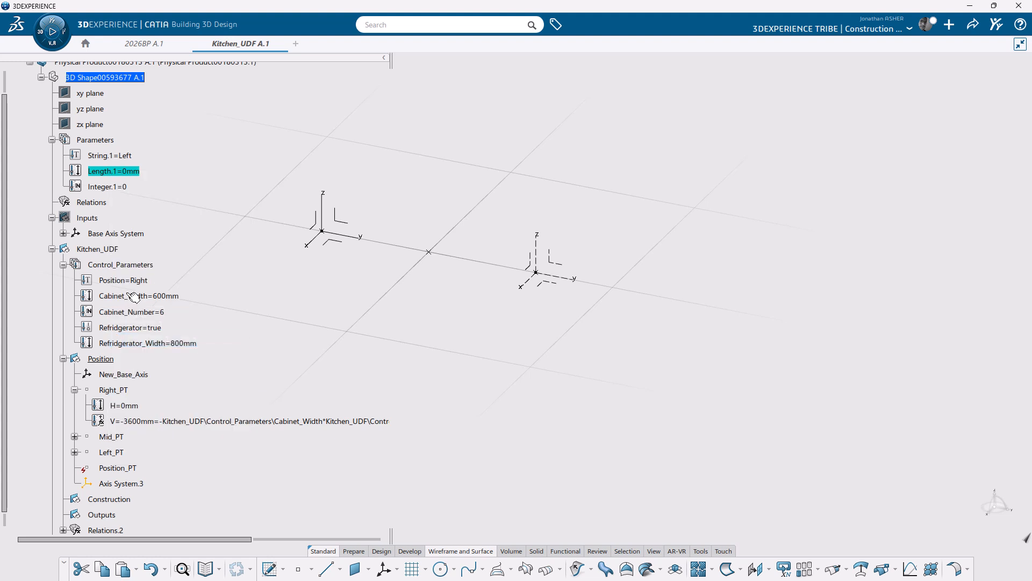
right_click(129, 265)
click(187, 447)
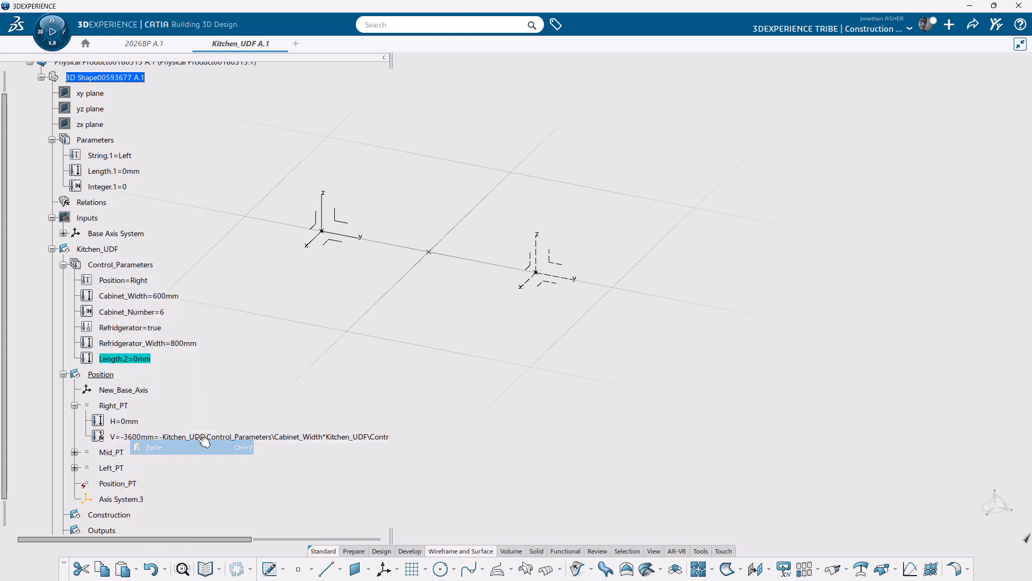
right_click(132, 360)
click(163, 119)
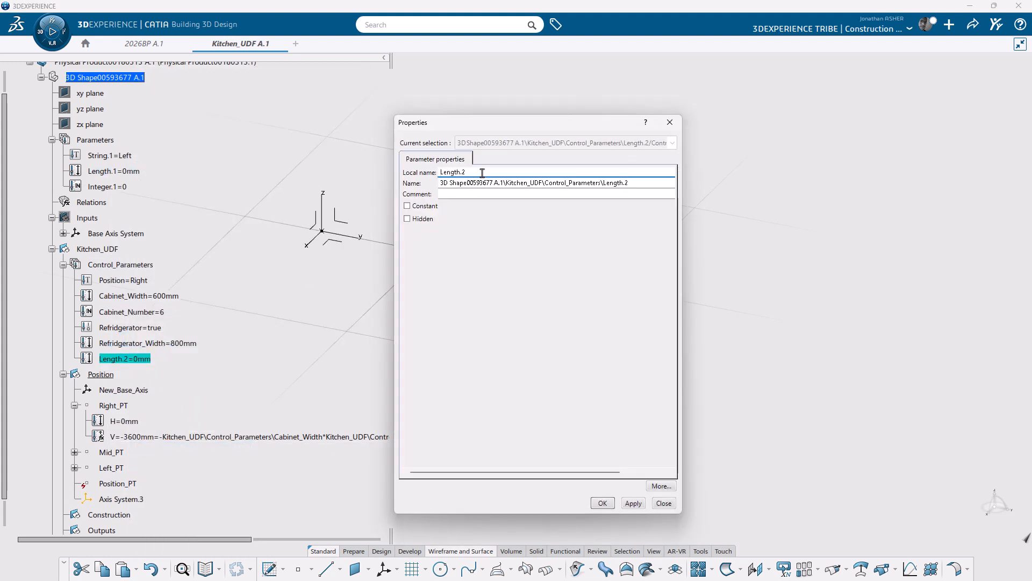
text(Kitchen_Length)
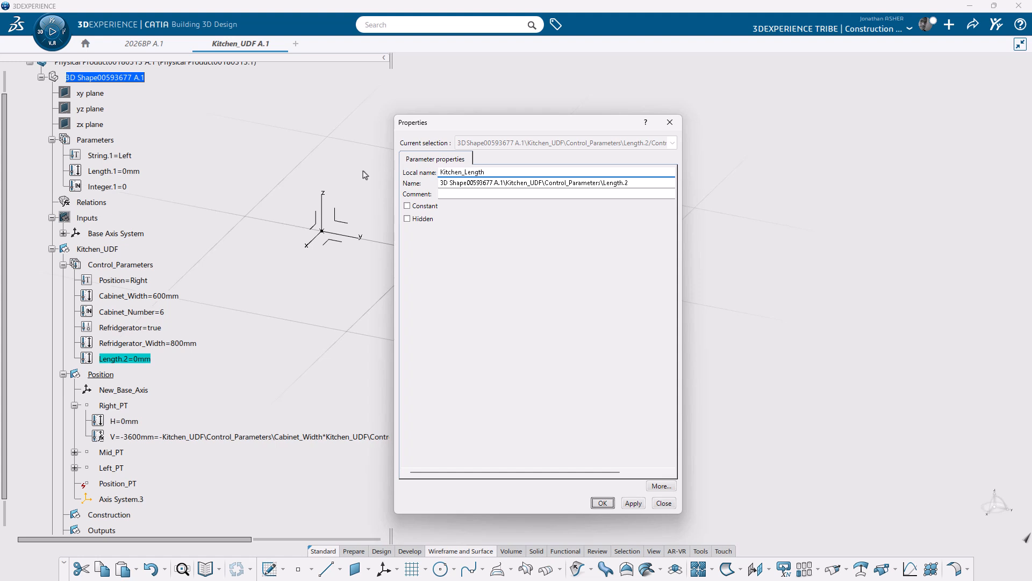
key(Return)
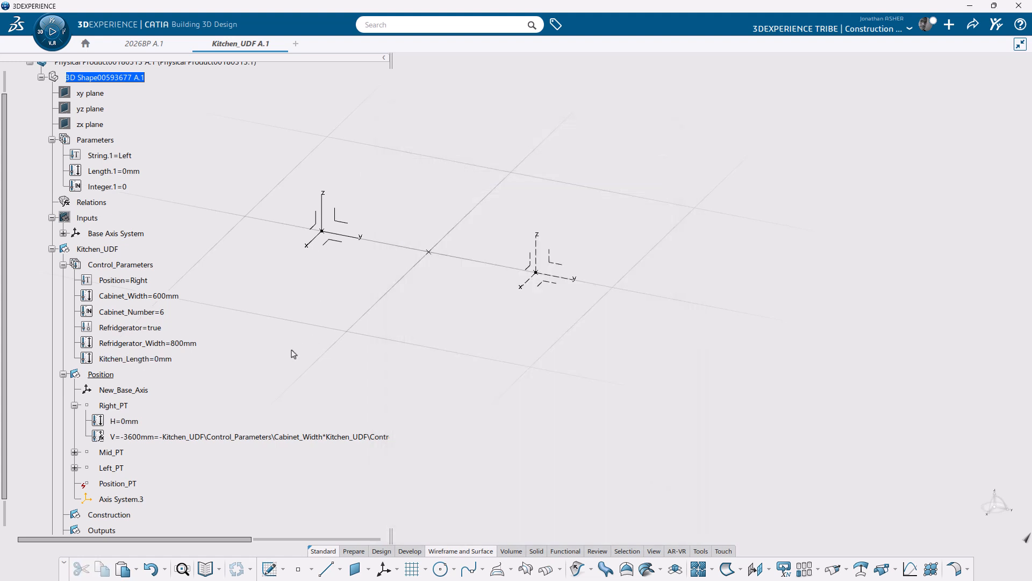
Step: Start a formula for Kitchen_Length with the condition that the Refridgerator parameter == true
double_click(154, 363)
right_click(304, 236)
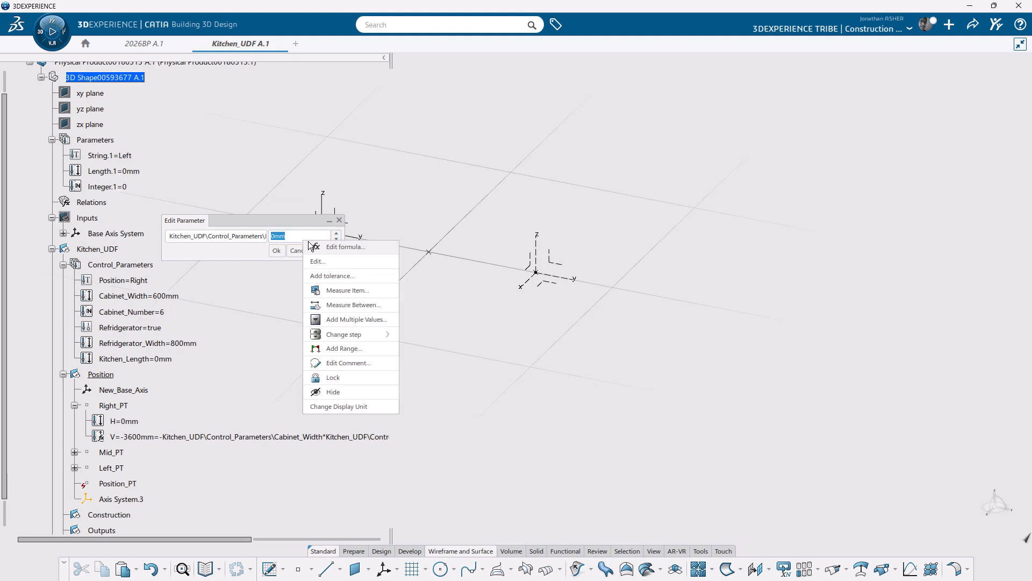
click(339, 247)
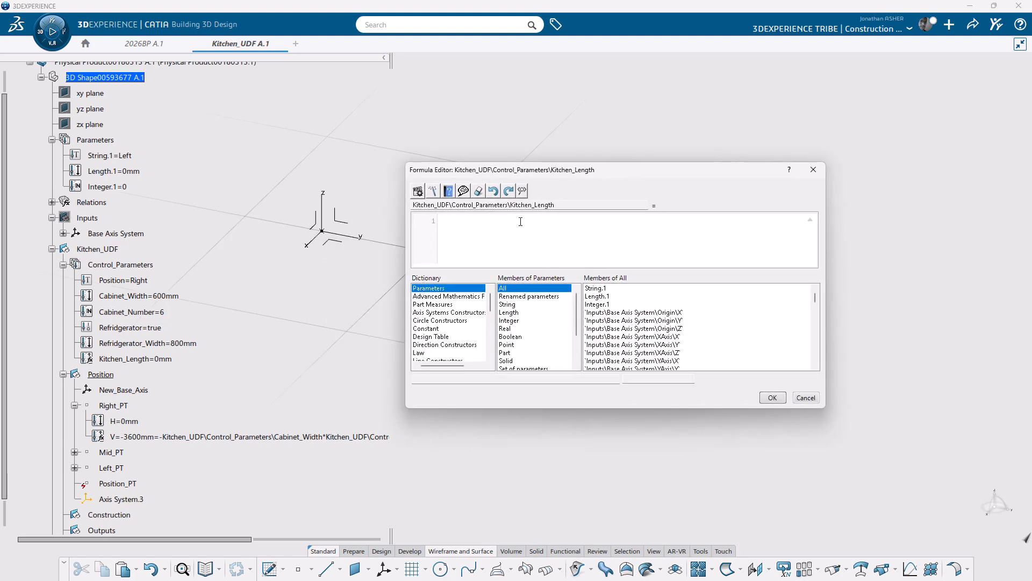
click(145, 329)
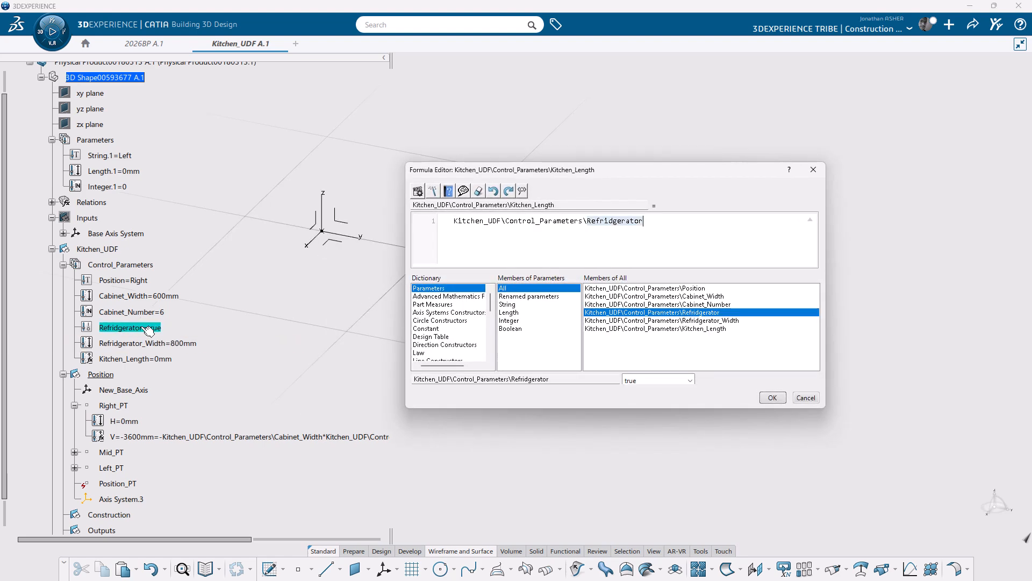
text(== true ? ()
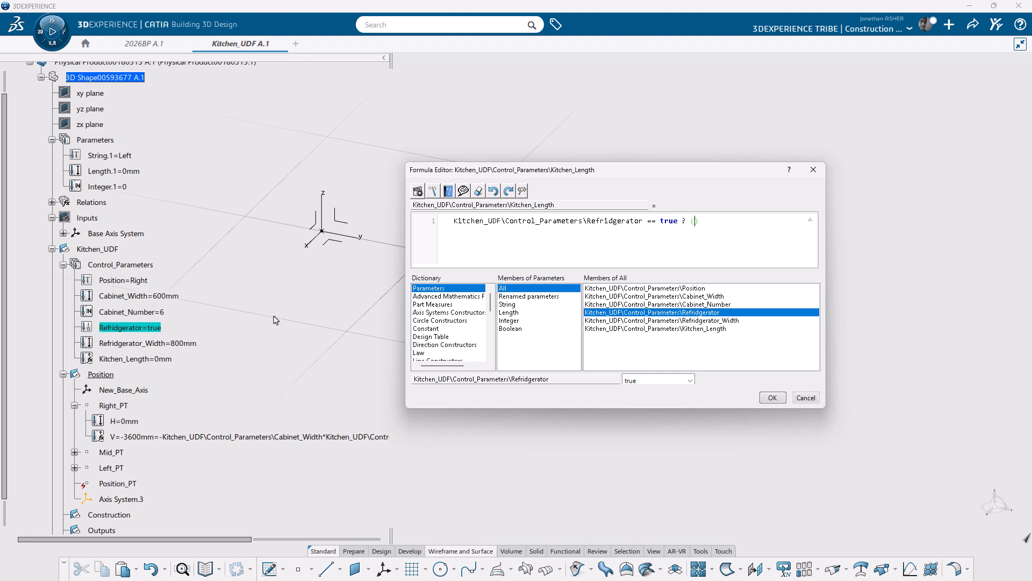
Step: Enter the formula's true result as ((Cabinet_Width*Cabinet_Number)+Refridgerator_Width), using the parameters from Control_Parameters
click(161, 297)
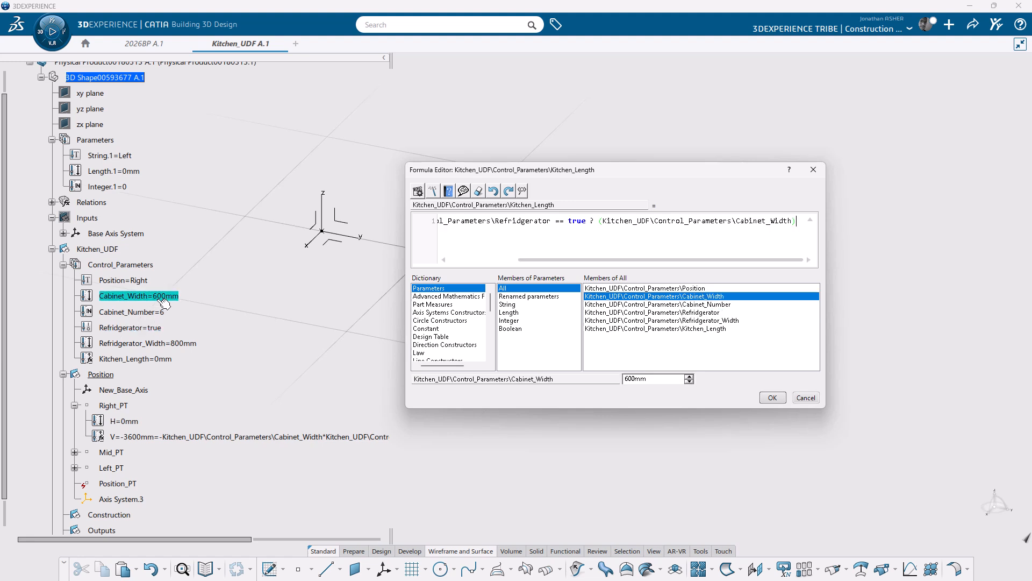
text(*)
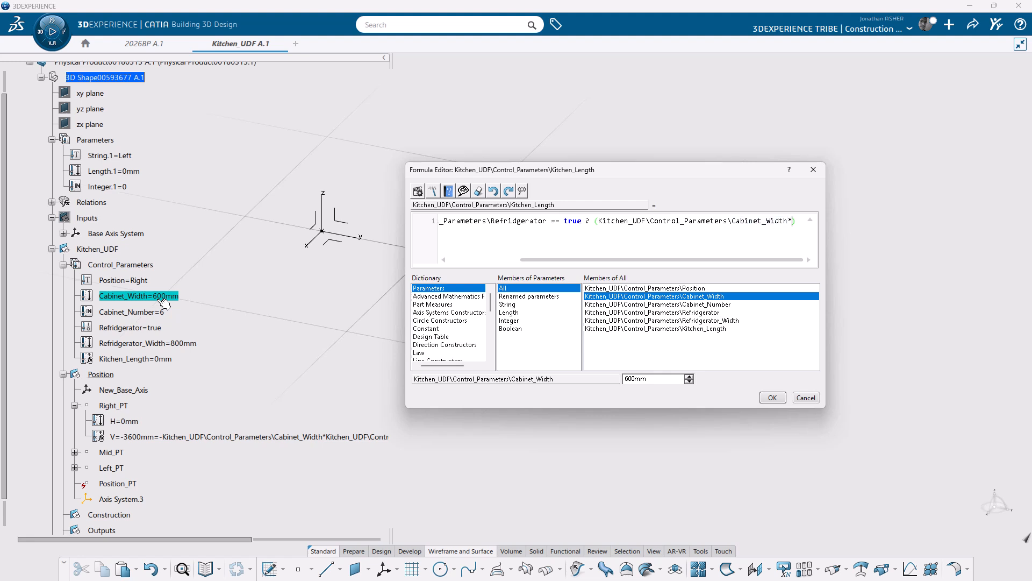
click(134, 314)
text(+)
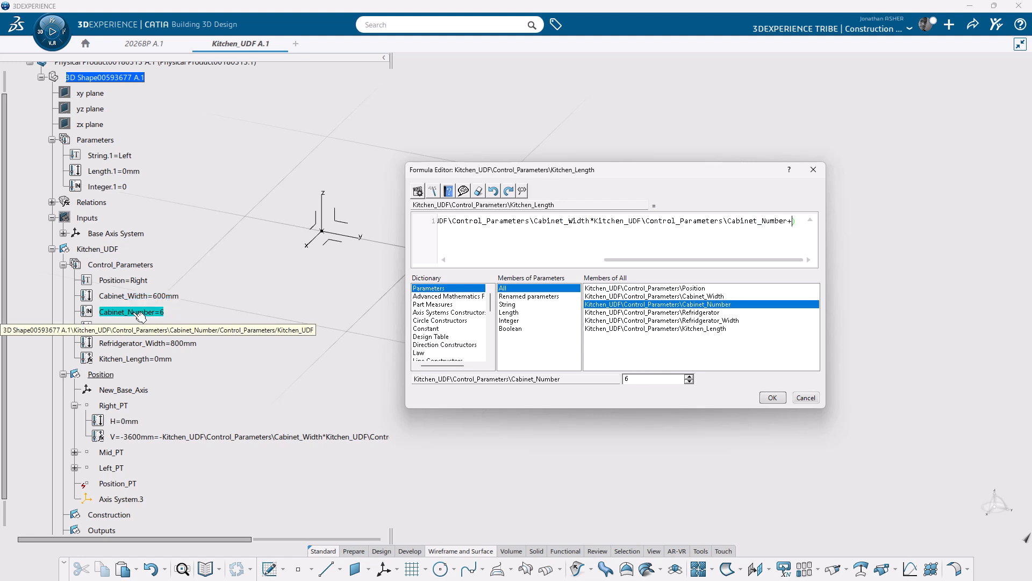
key(BackSpace)
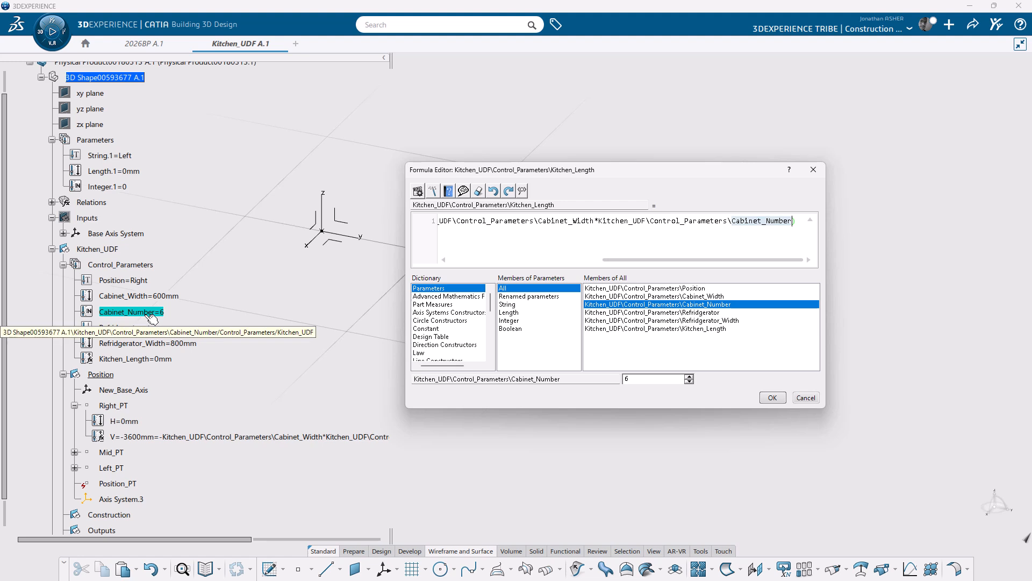
text(+)
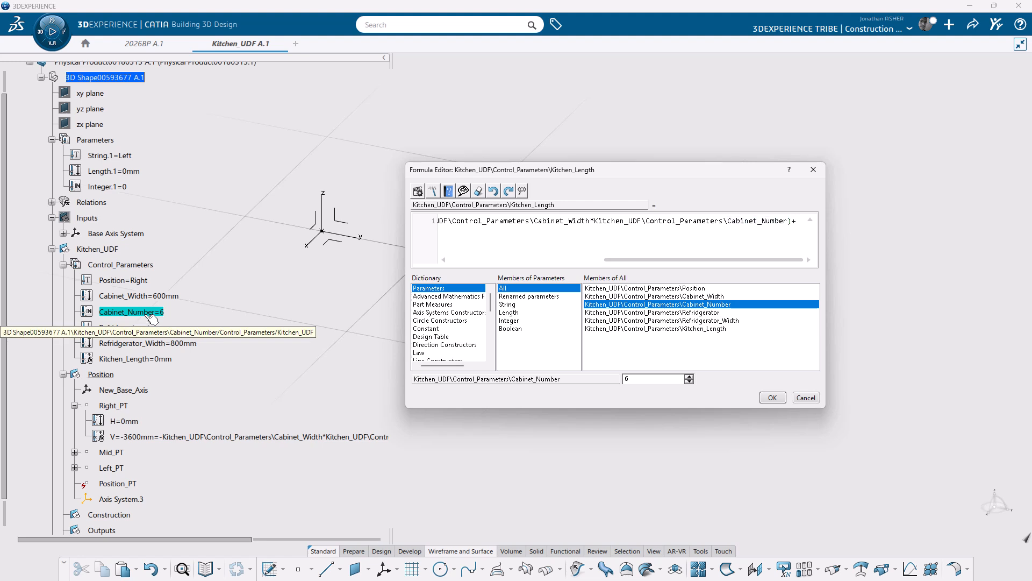
click(152, 344)
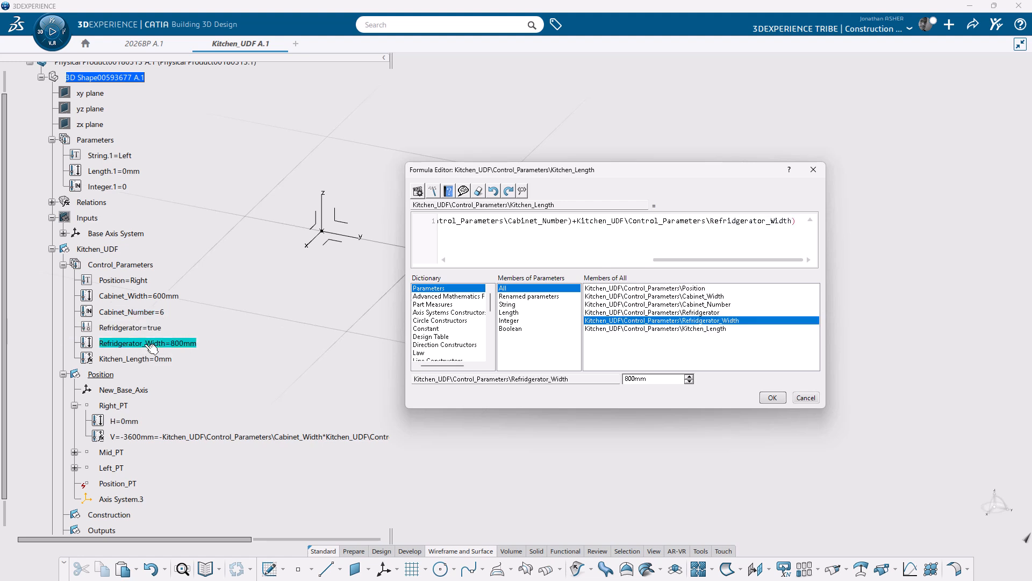
drag(671, 259, 514, 268)
text((()
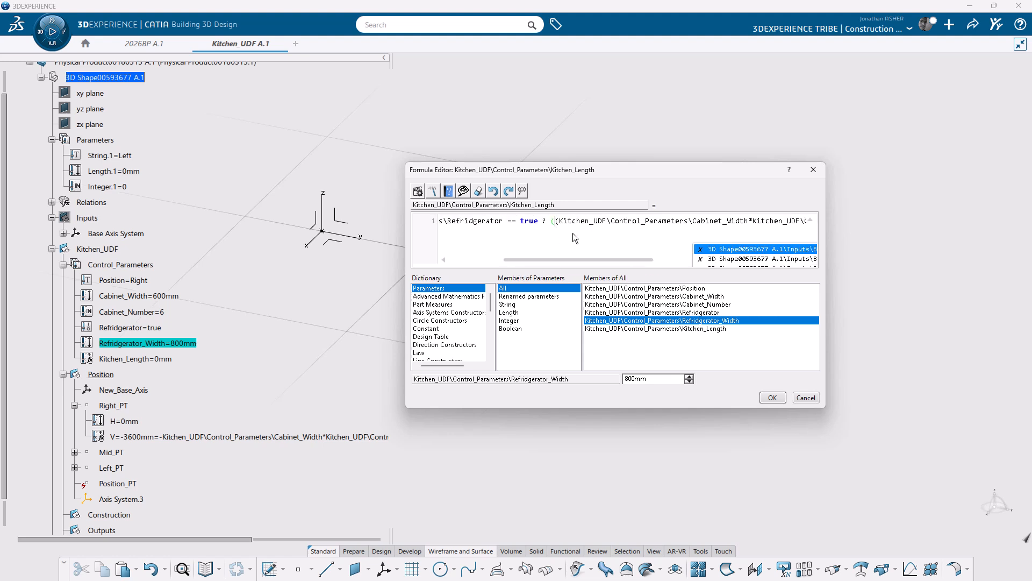
click(574, 233)
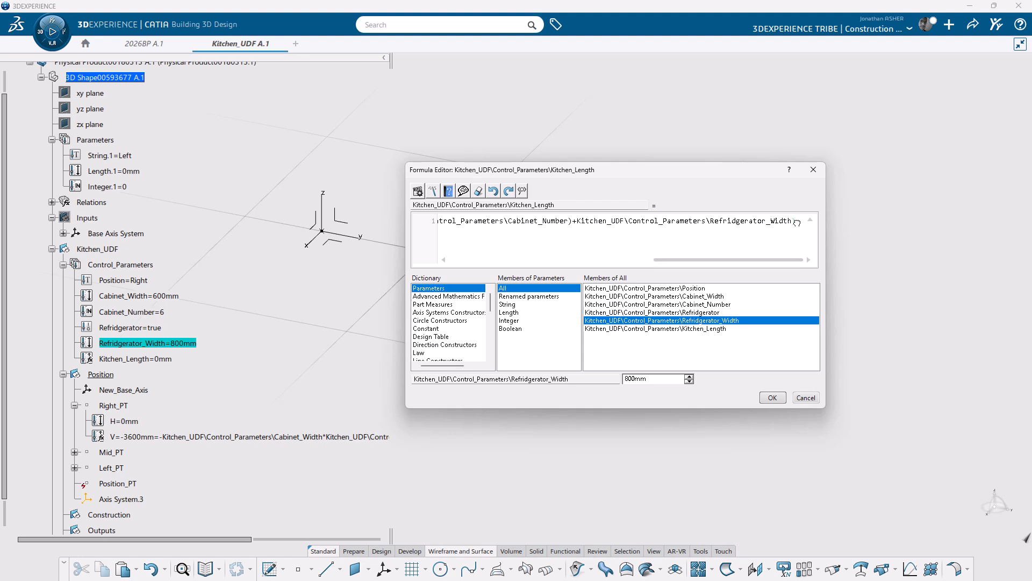
text())
Step: Add the formula's alternative result (Cabinet_Number*Cabinet_Width) and apply the formula to Kitchen_Length
text(:()
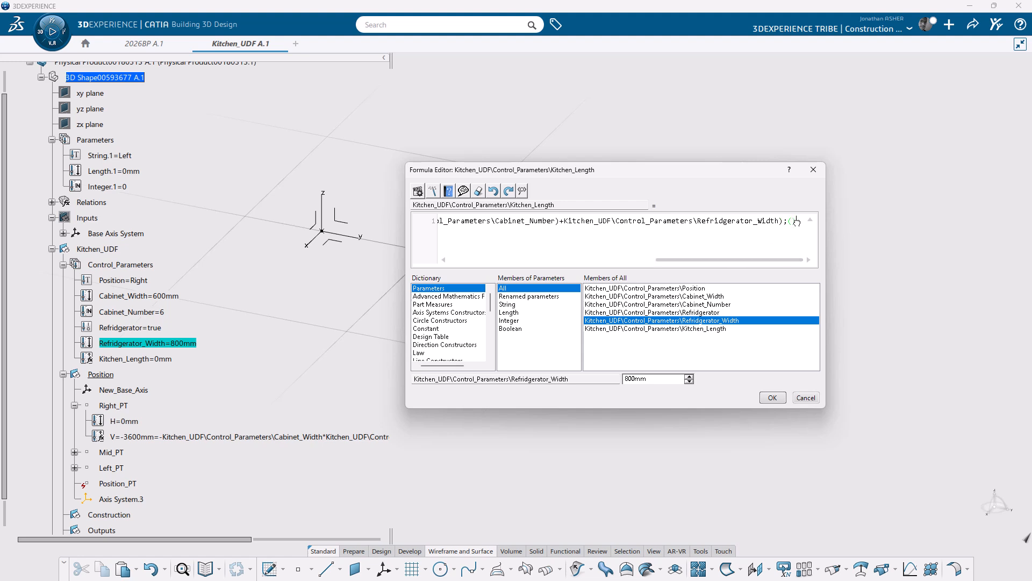
click(152, 313)
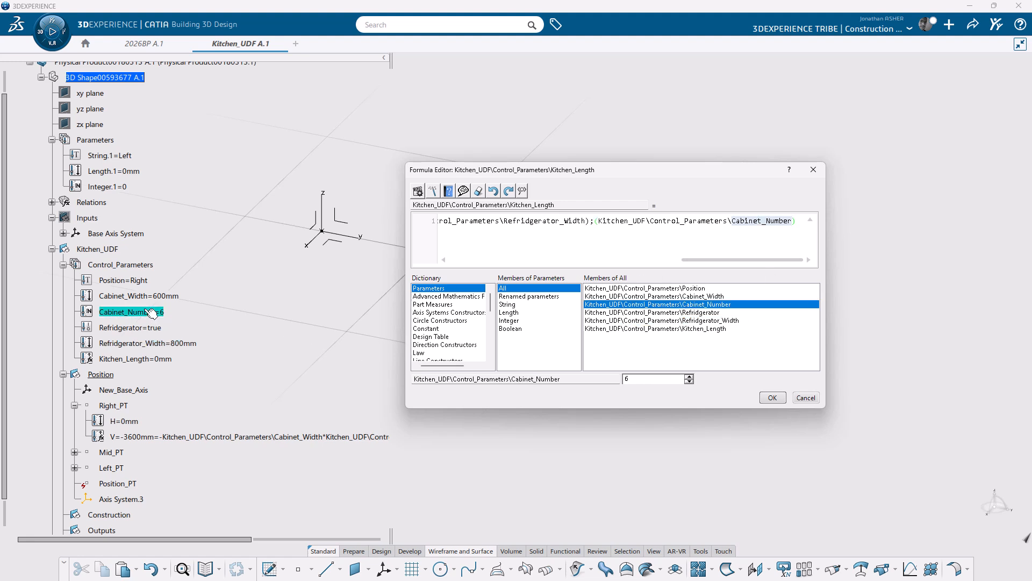
text(*)
click(156, 296)
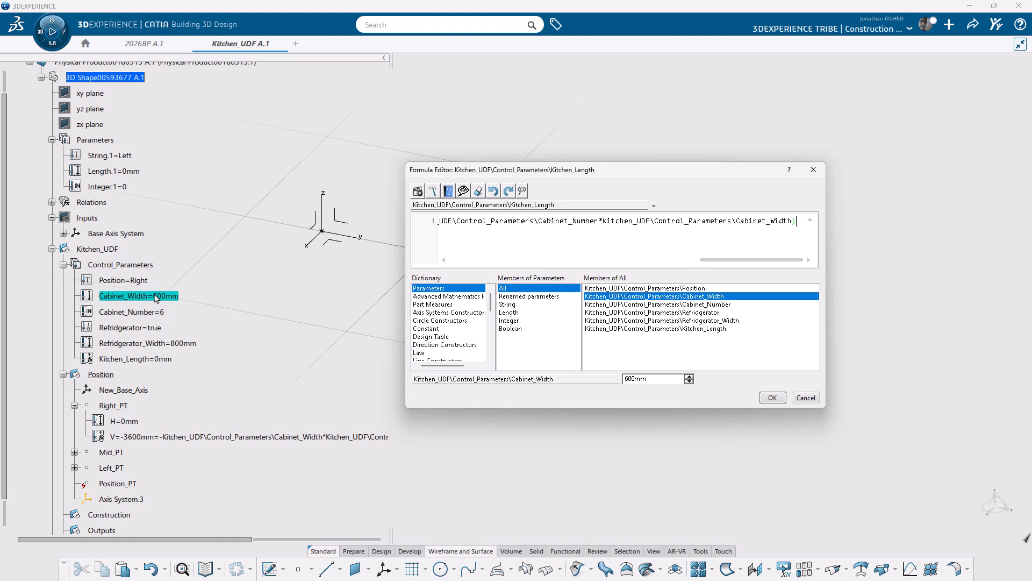
click(773, 398)
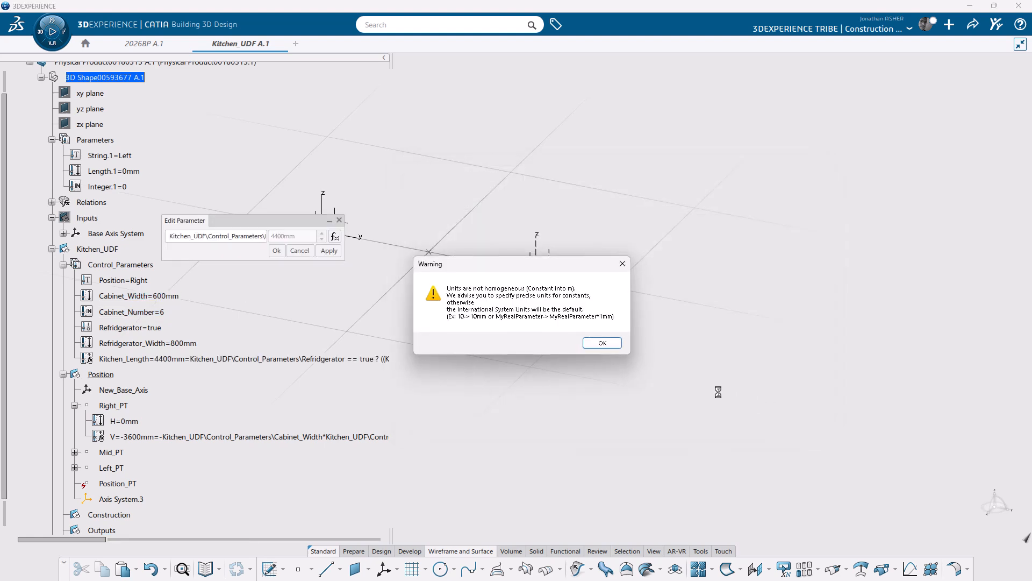
click(602, 343)
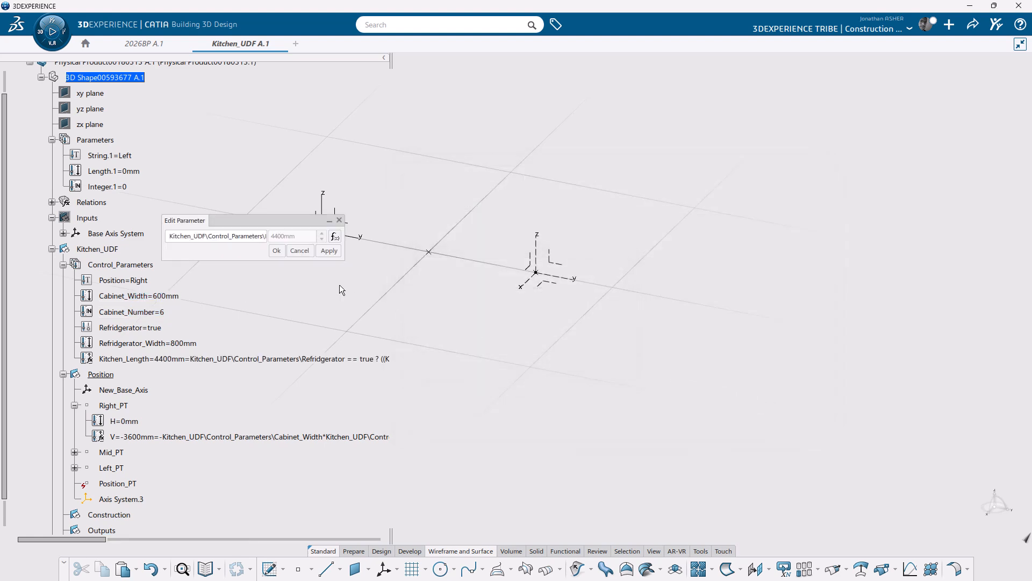
click(283, 251)
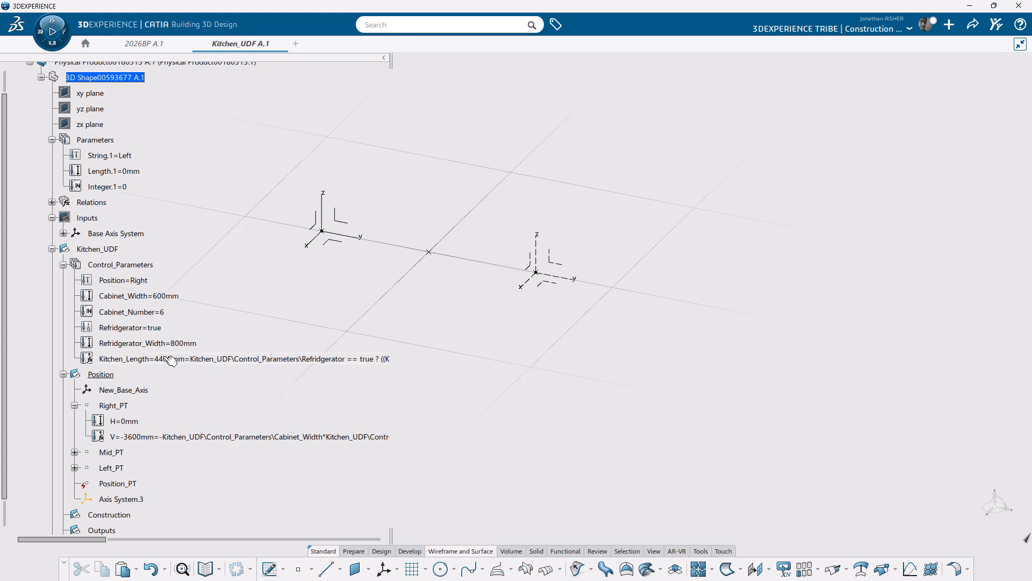
Step: Test the Kitchen_Length formula by toggling the Refridgerator parameter off and back to true
double_click(156, 327)
click(294, 236)
click(290, 248)
click(284, 251)
double_click(150, 328)
click(295, 237)
click(279, 253)
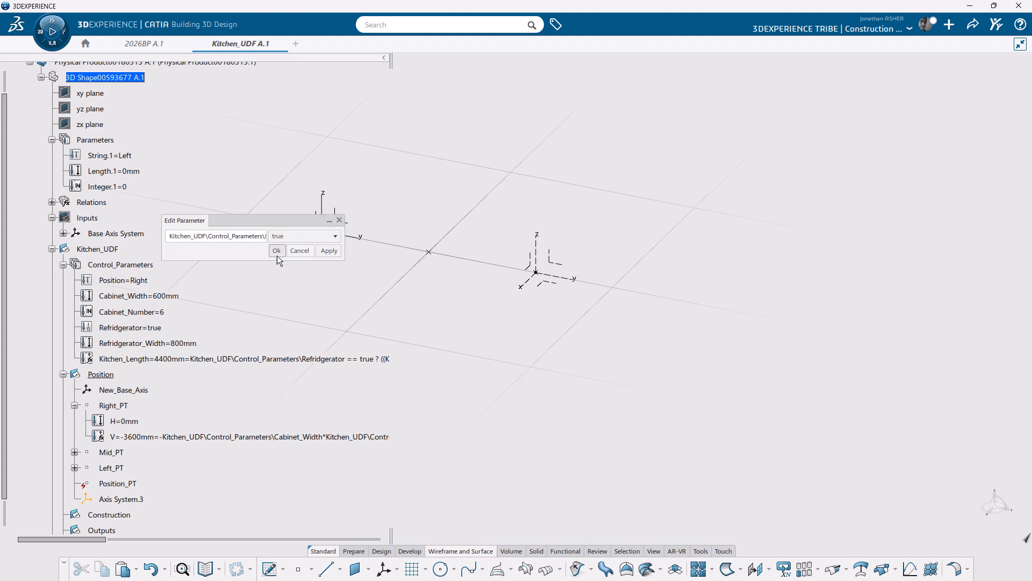
click(276, 250)
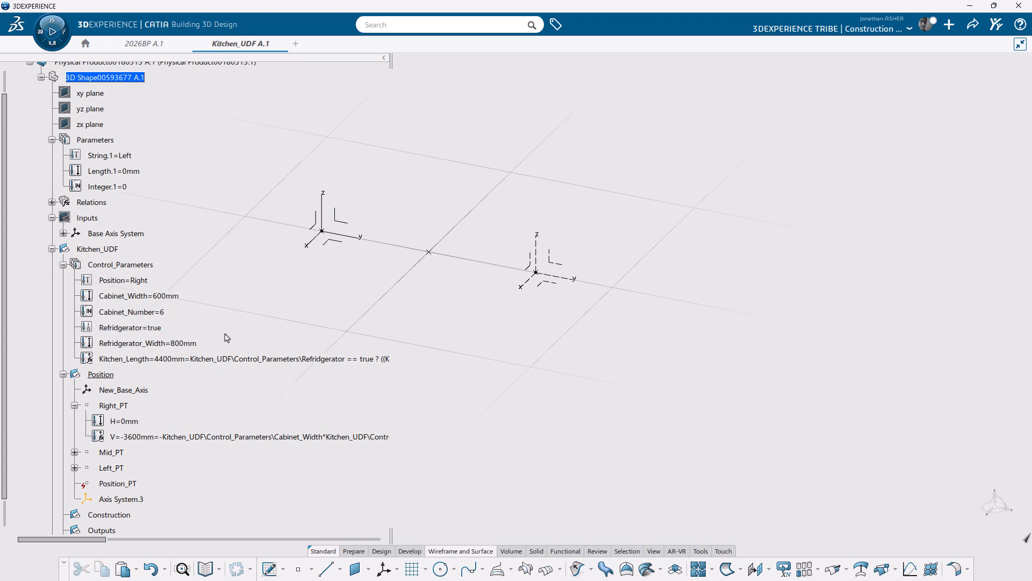
Step: Replace the formula of Right_PT's V coordinate with -Kitchen_Length
double_click(175, 436)
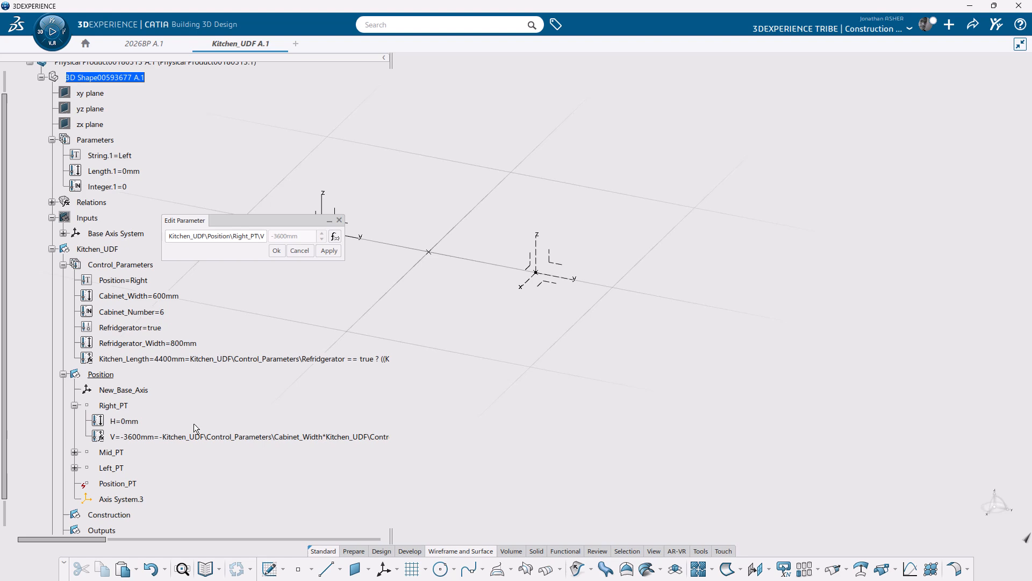
click(334, 237)
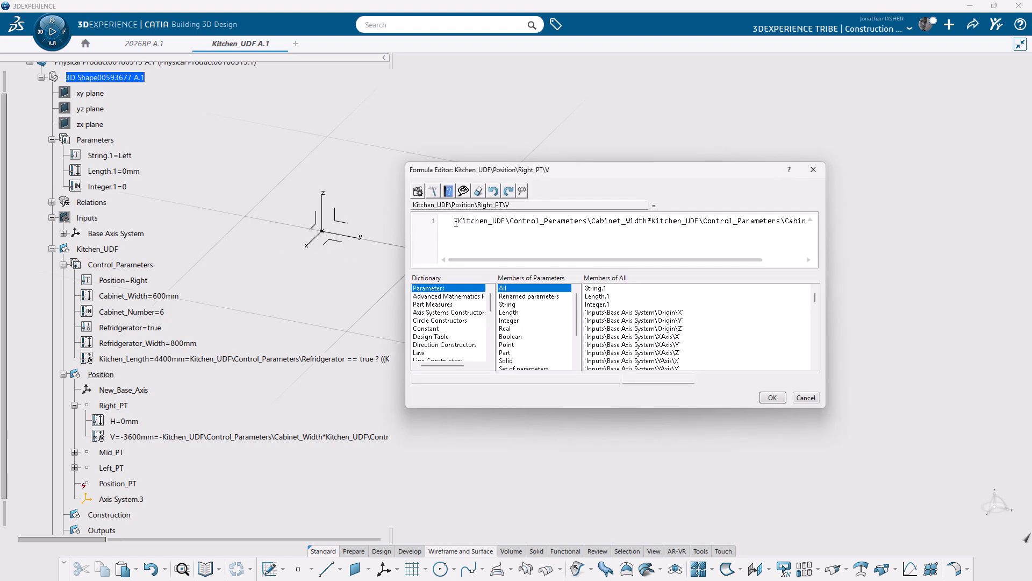
drag(458, 221, 837, 219)
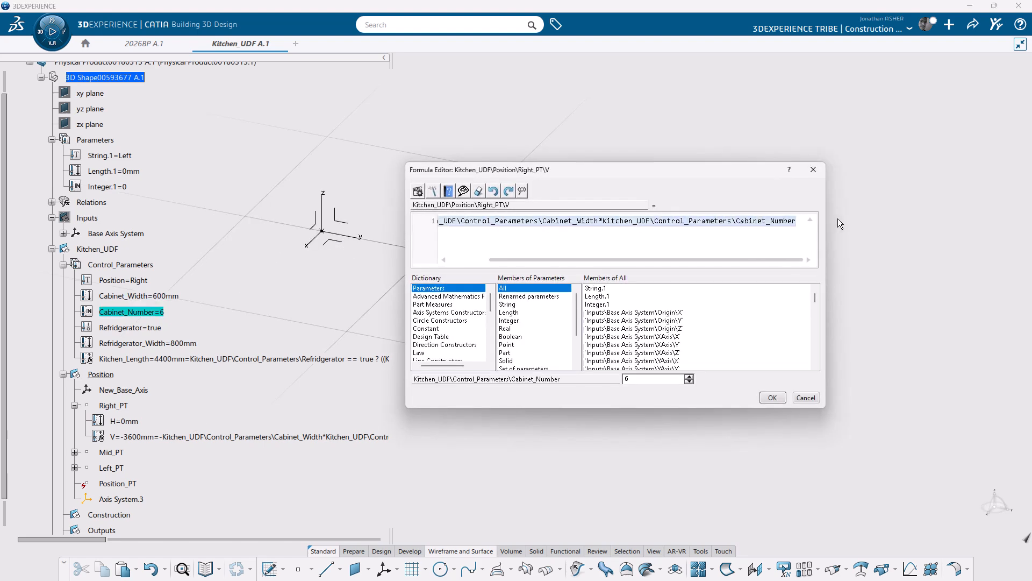
key(Delete)
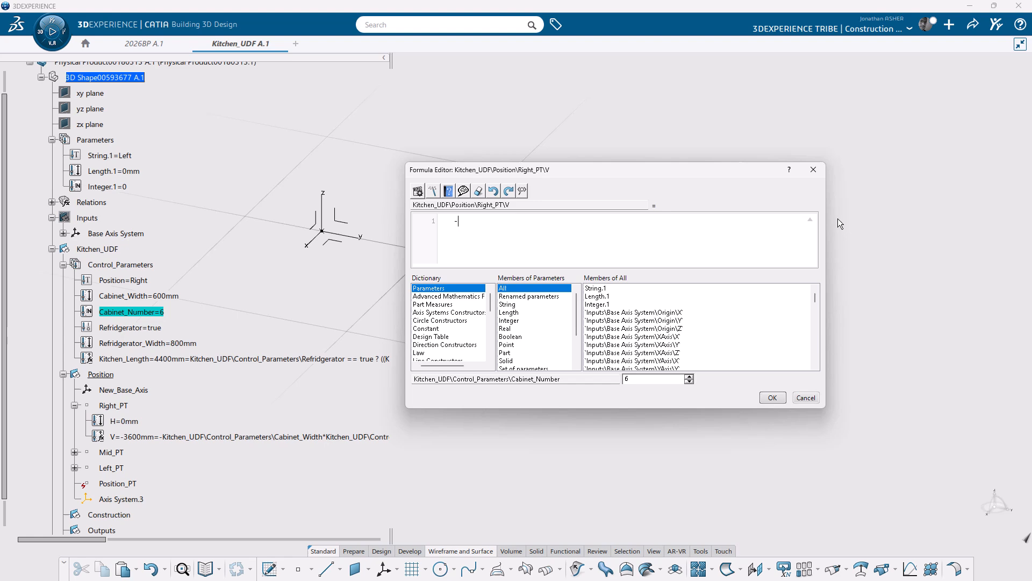
click(155, 362)
click(773, 398)
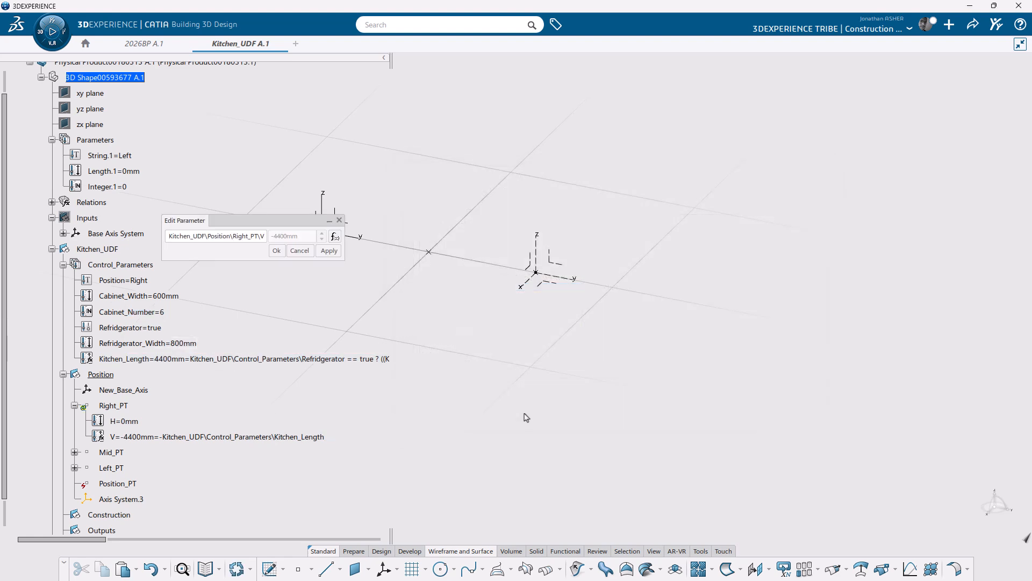
click(276, 251)
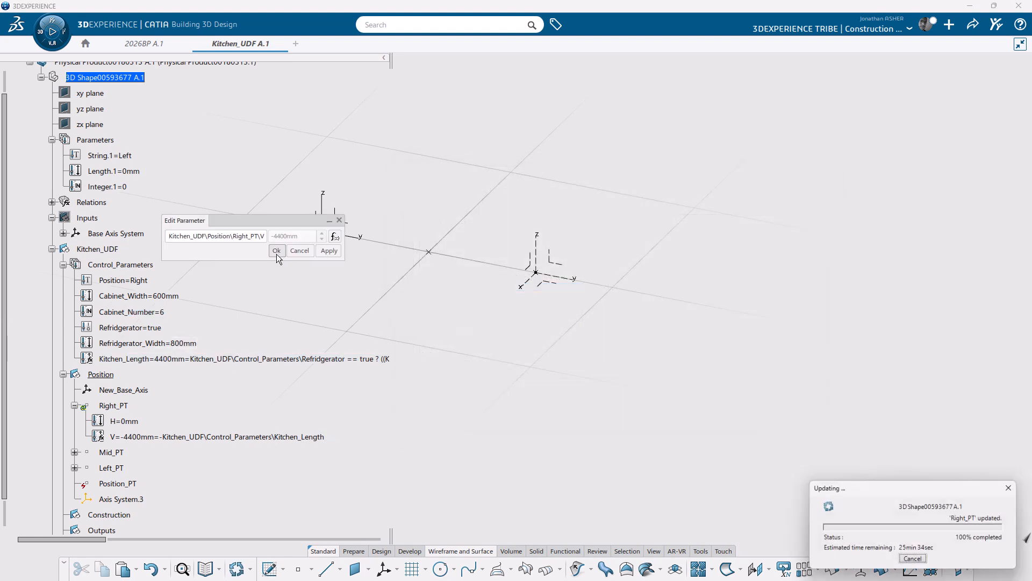
Step: Replace the formula of Mid_PT's V coordinate with -Kitchen_Length/2
click(74, 452)
double_click(149, 482)
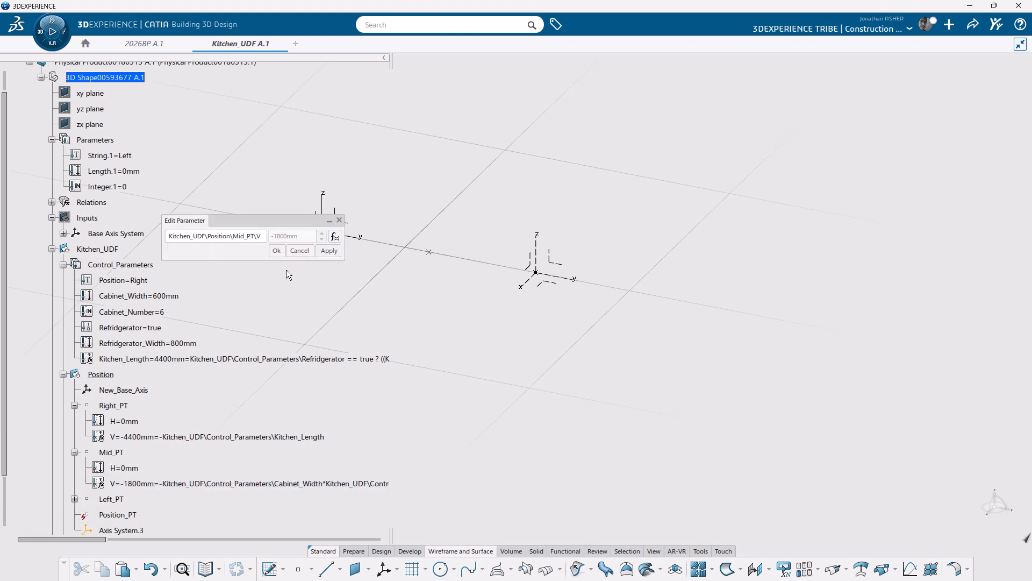
click(335, 236)
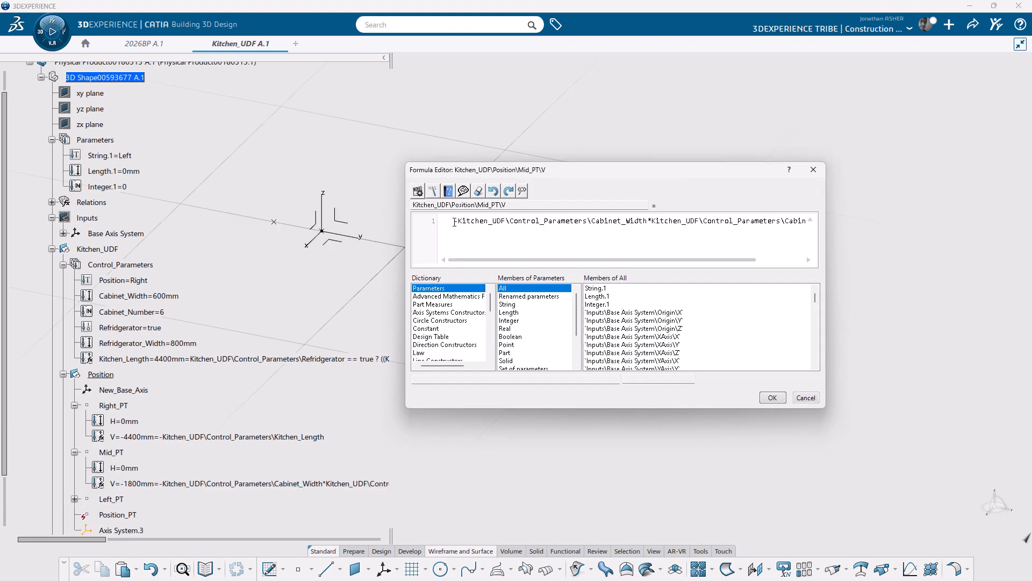
double_click(466, 222)
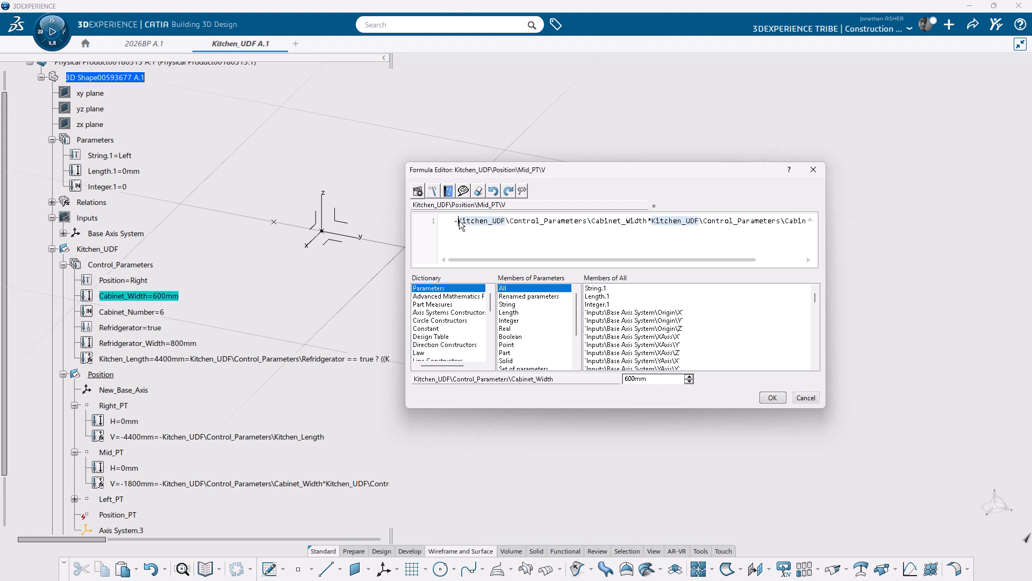
drag(459, 221, 896, 215)
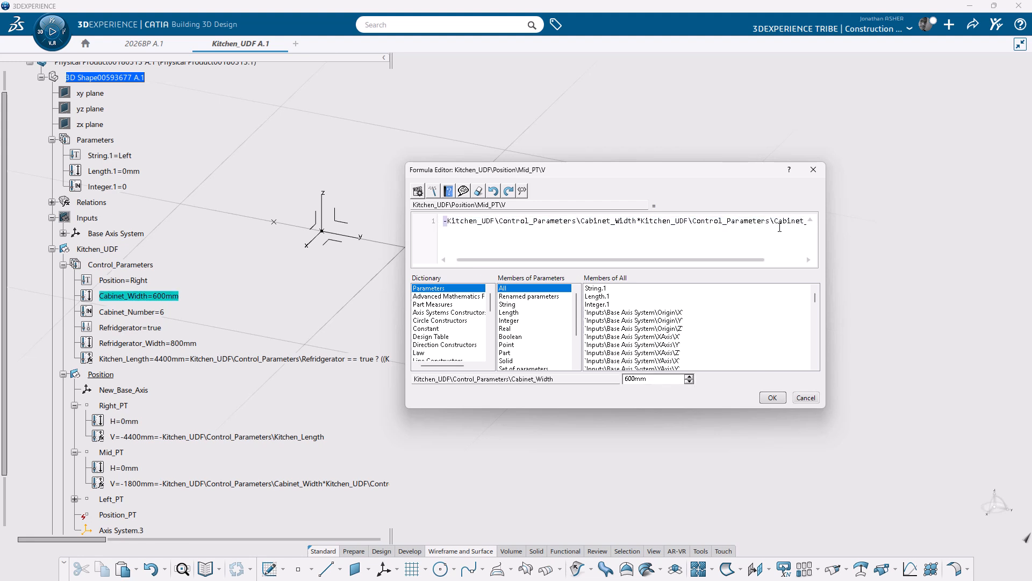
key(Delete)
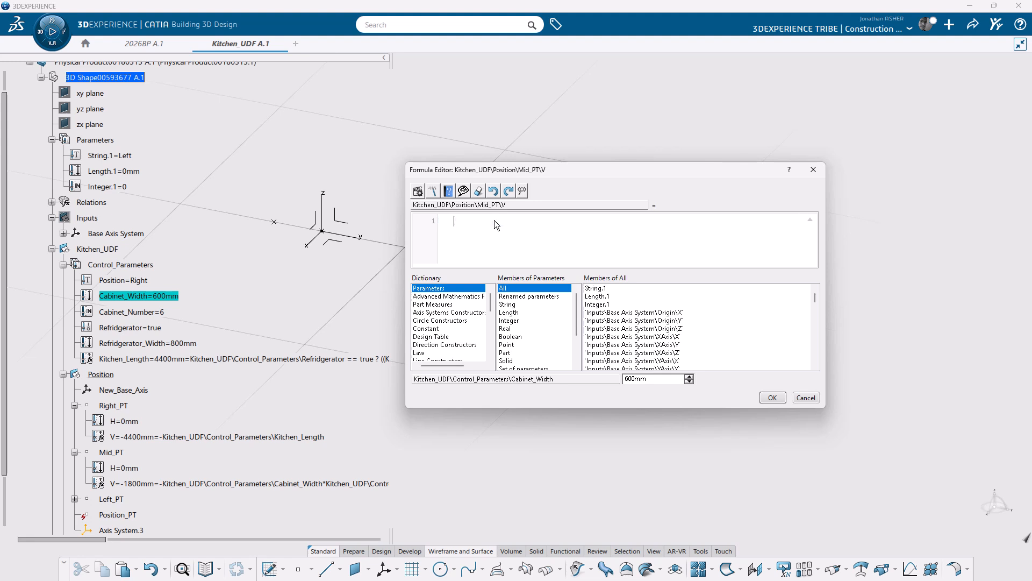
text(-)
click(164, 360)
text(/2)
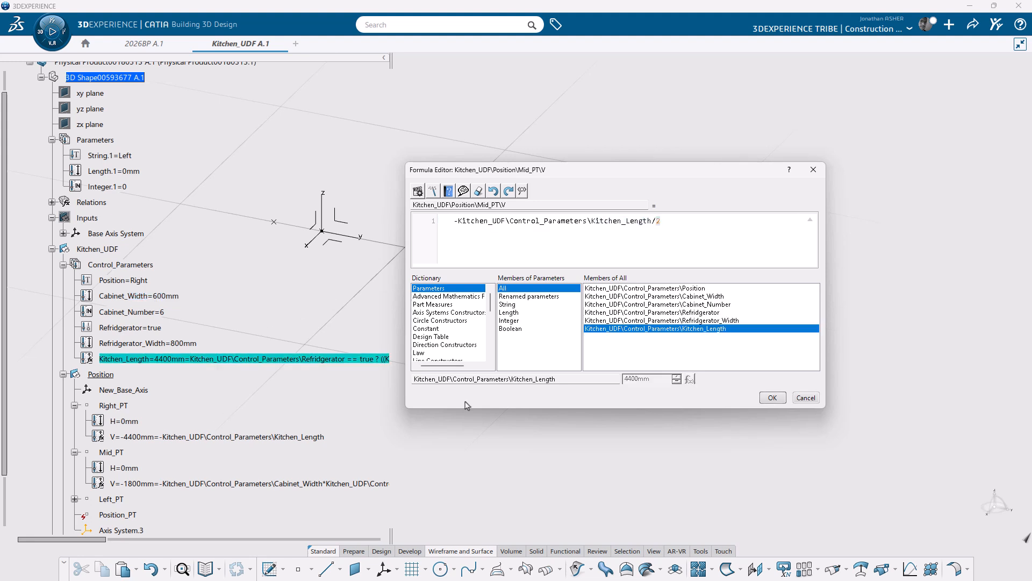
click(772, 398)
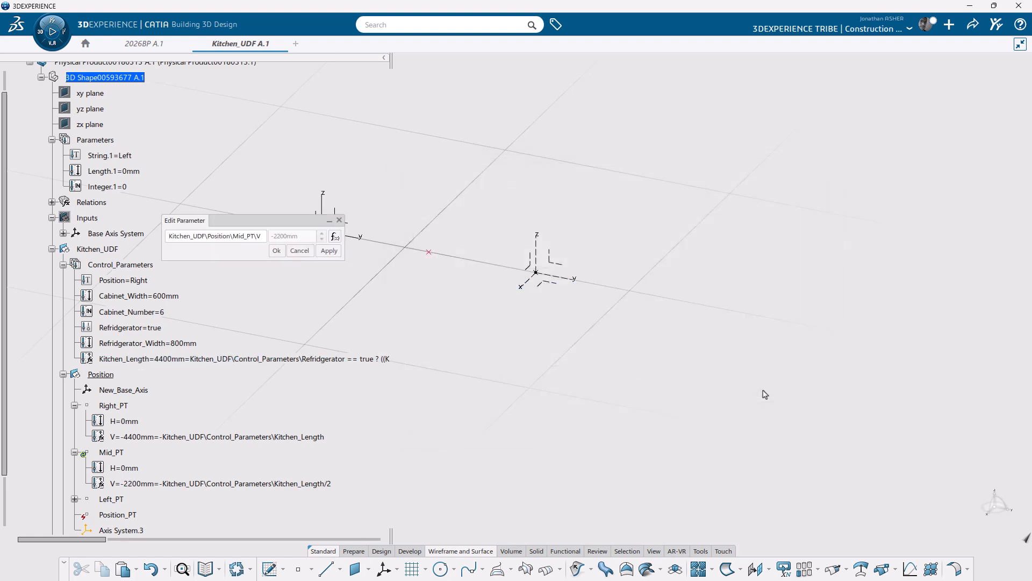
click(276, 250)
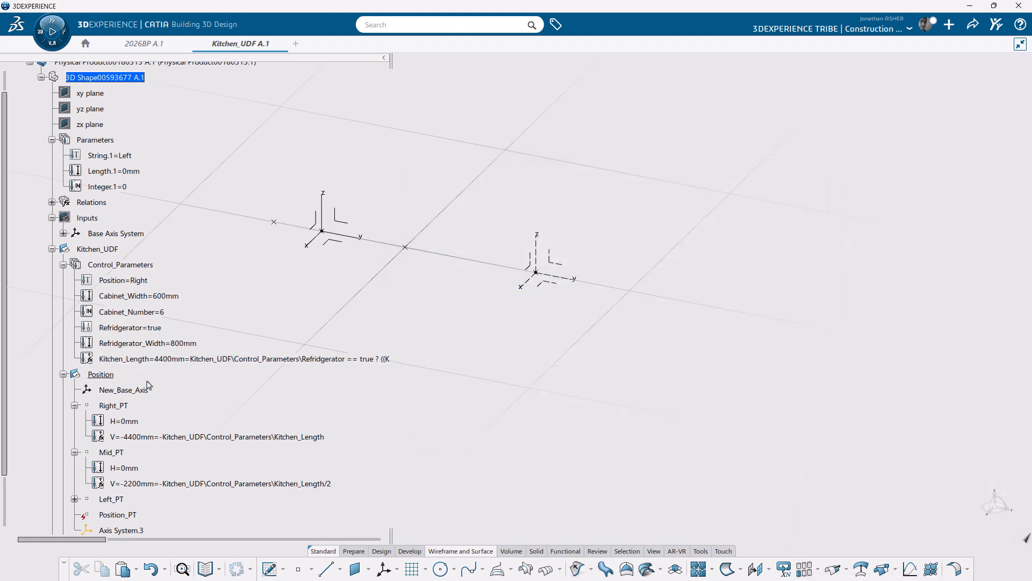
Step: Test the axis placement by switching the Position control parameter to Left and back to Right
scroll(148, 384, down, 1)
click(125, 448)
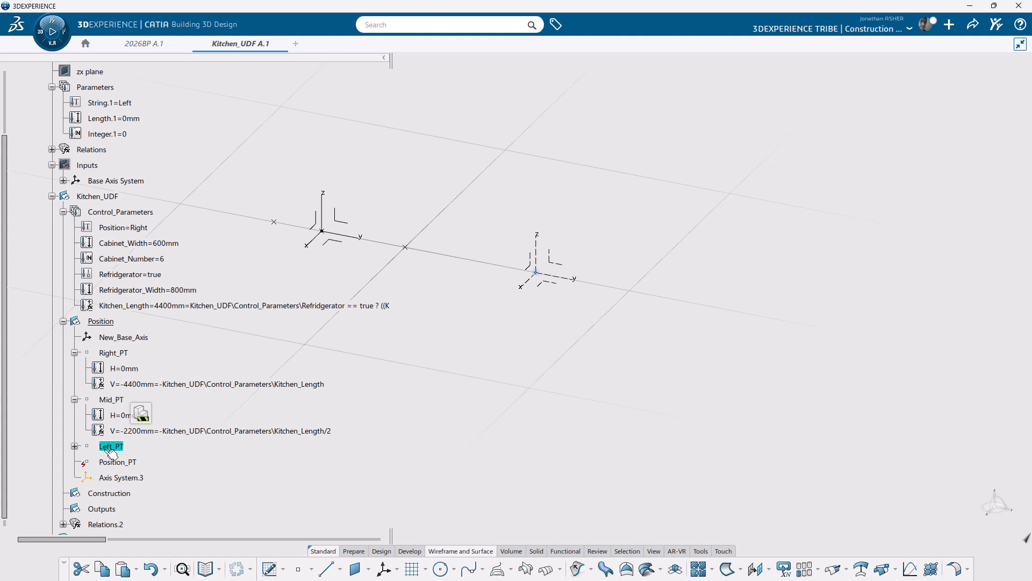
click(75, 446)
click(74, 447)
double_click(129, 231)
click(294, 237)
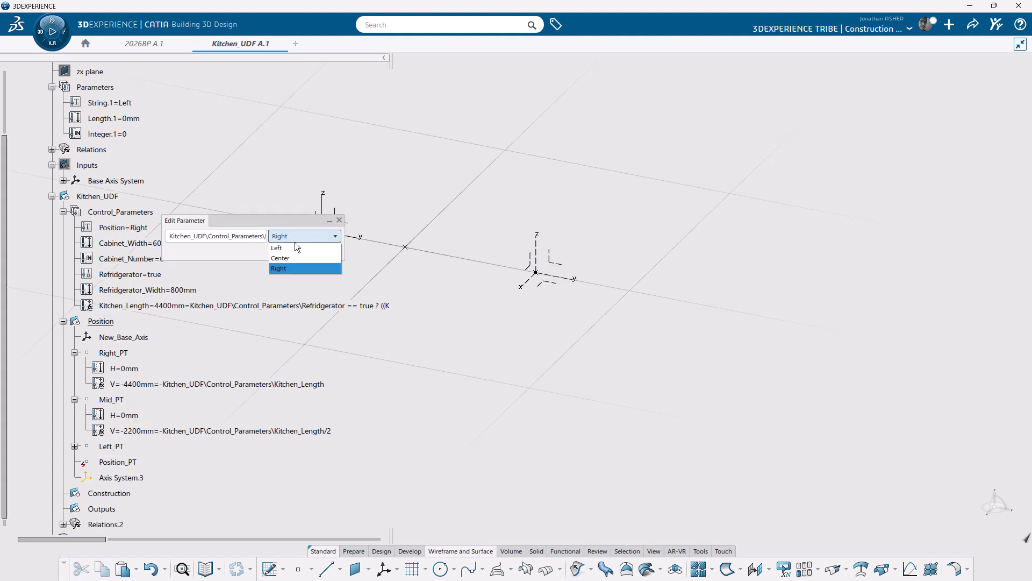
click(290, 248)
click(278, 250)
double_click(121, 227)
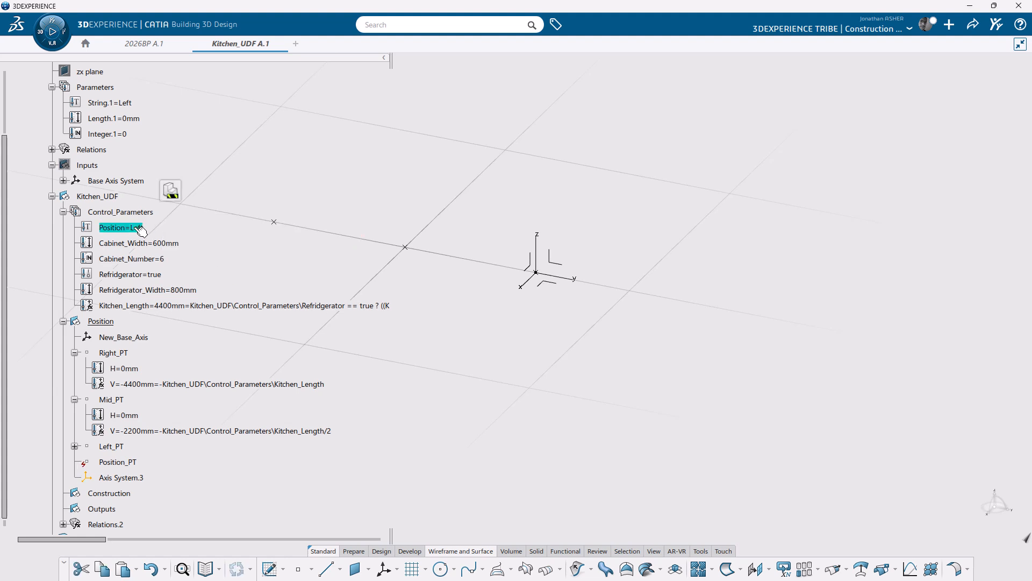
click(304, 236)
click(280, 267)
click(276, 251)
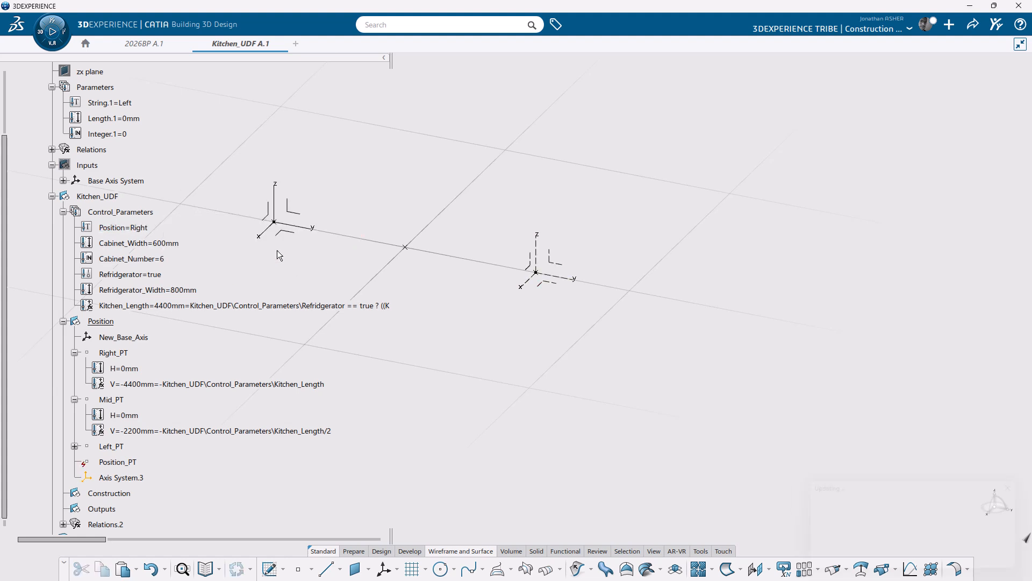
Step: Set the Position control parameter to Center
double_click(124, 227)
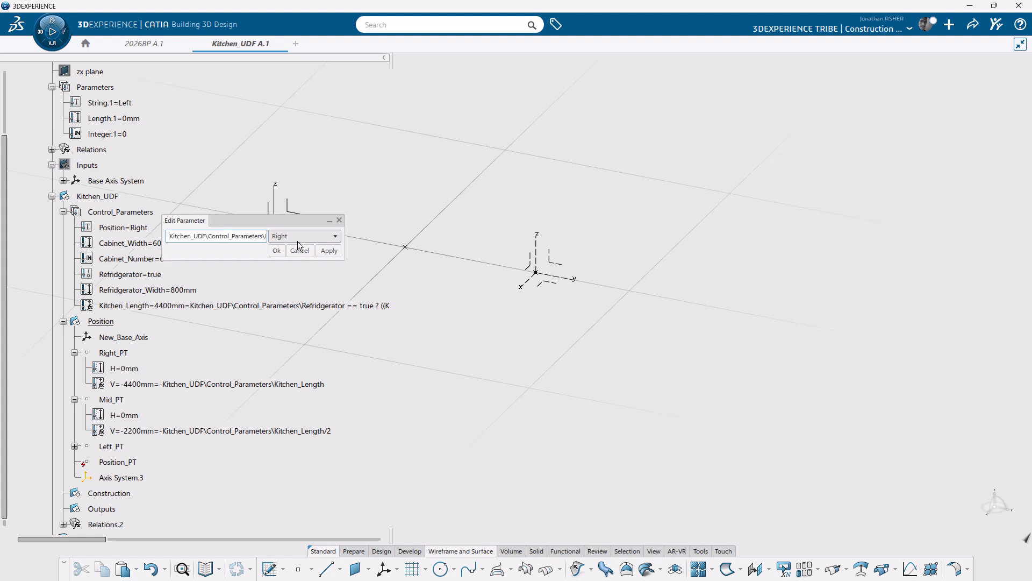
click(298, 243)
click(293, 255)
click(278, 250)
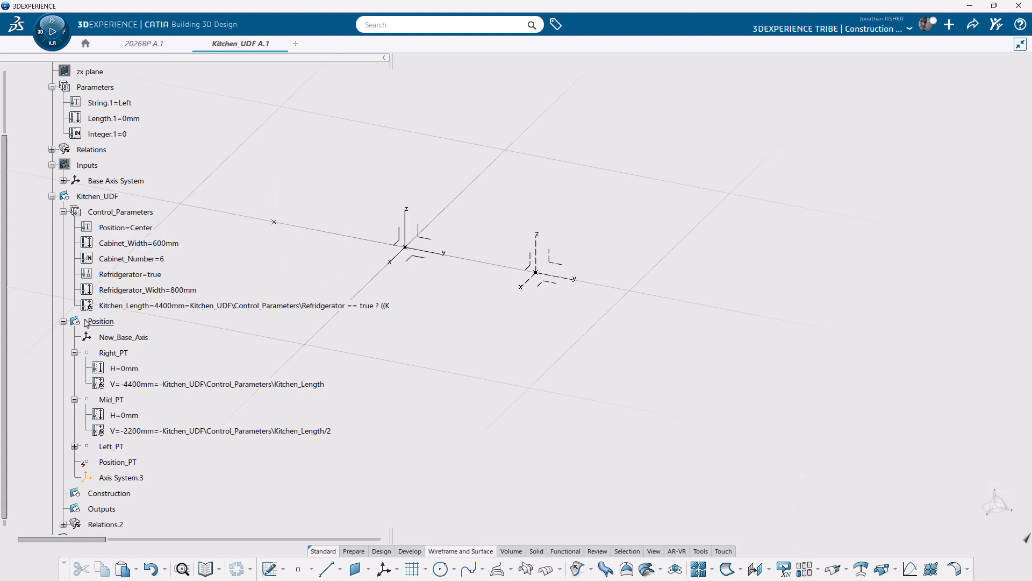
Step: Collapse Right_PT and Mid_PT in the tree and rename Axis System.3 as Kitchen_Sketch
click(74, 353)
click(74, 368)
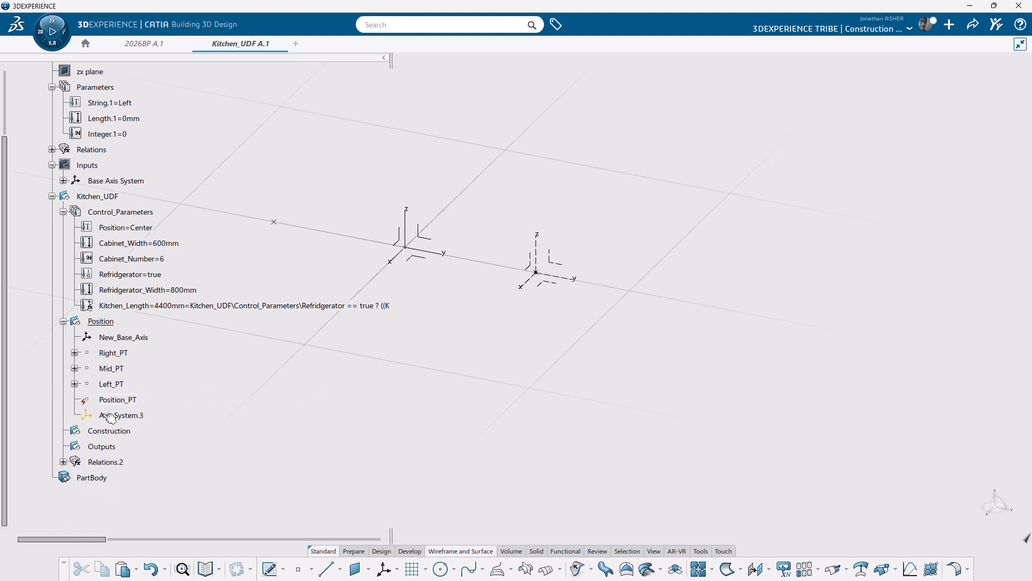
click(124, 417)
right_click(125, 417)
click(145, 168)
click(475, 158)
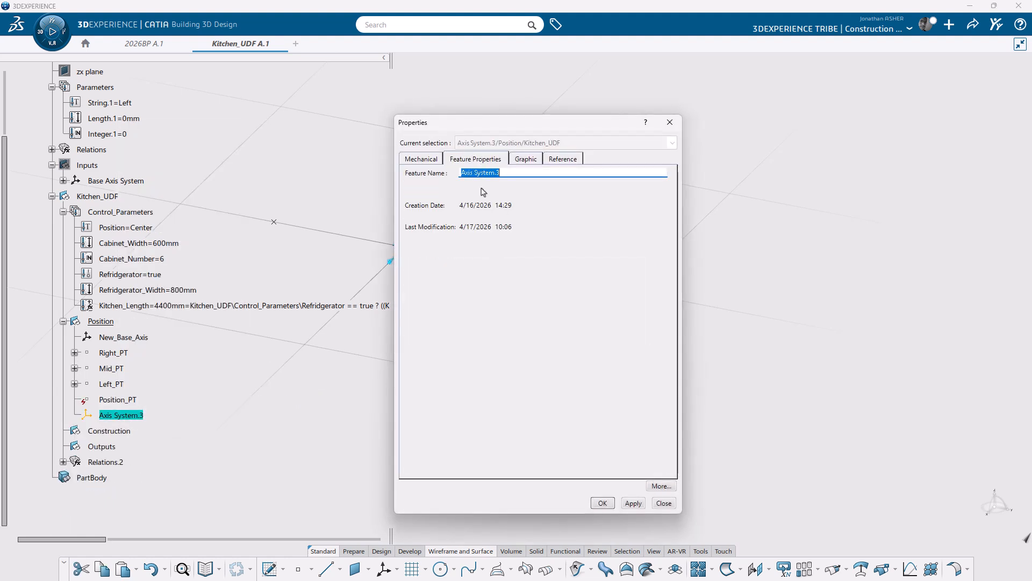
text(Kitchen_Sketch)
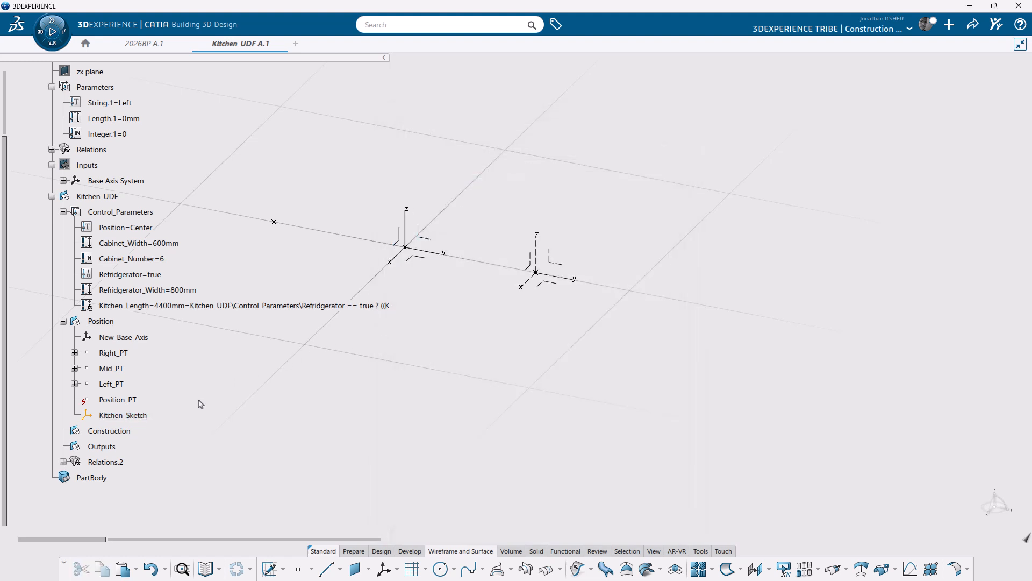
Step: Start a sketch in Construction on the Kitchen_Sketch axis's xy plane and draw a rectangle with one corner at the origin
click(129, 432)
click(152, 396)
click(405, 231)
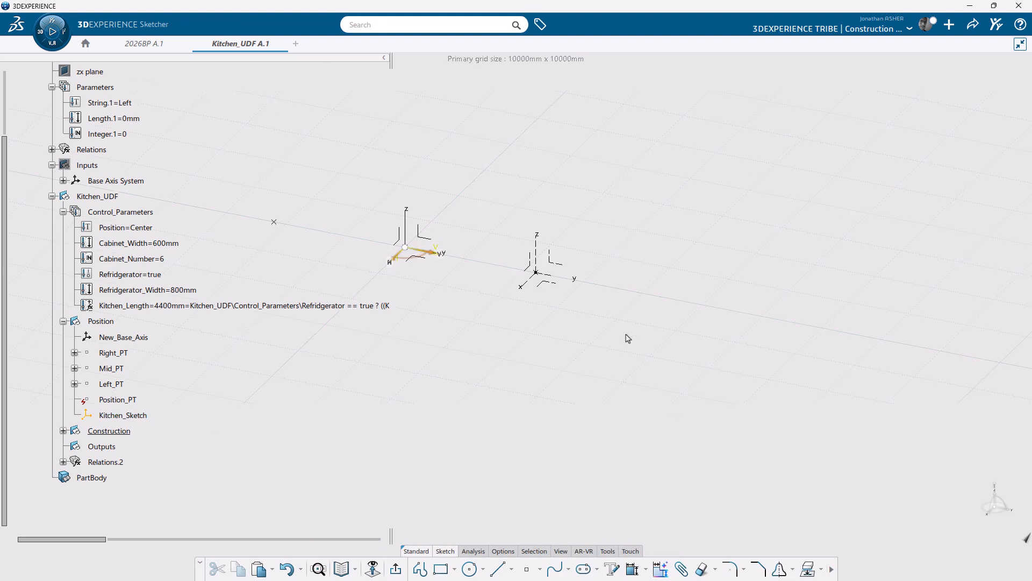
click(446, 571)
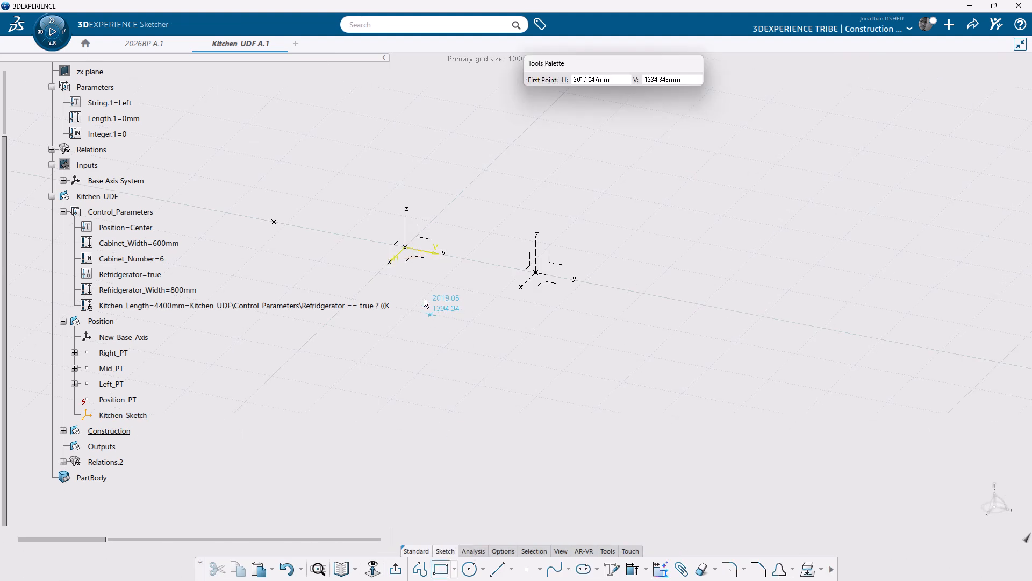
click(405, 247)
click(823, 412)
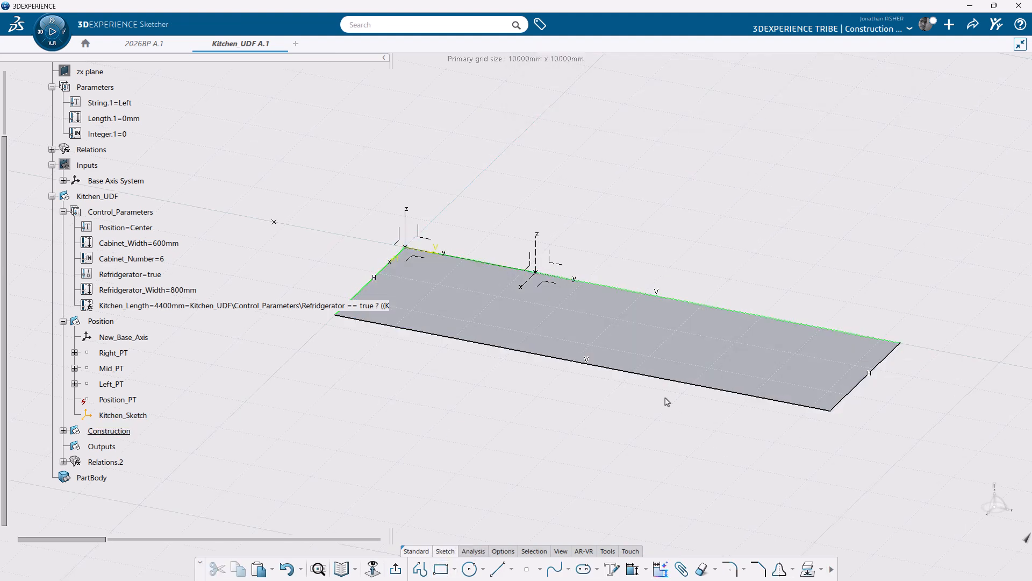
Step: Dimension the rectangle's long edge along the y axis and drive its length with a formula equal to Kitchen_Length
click(686, 300)
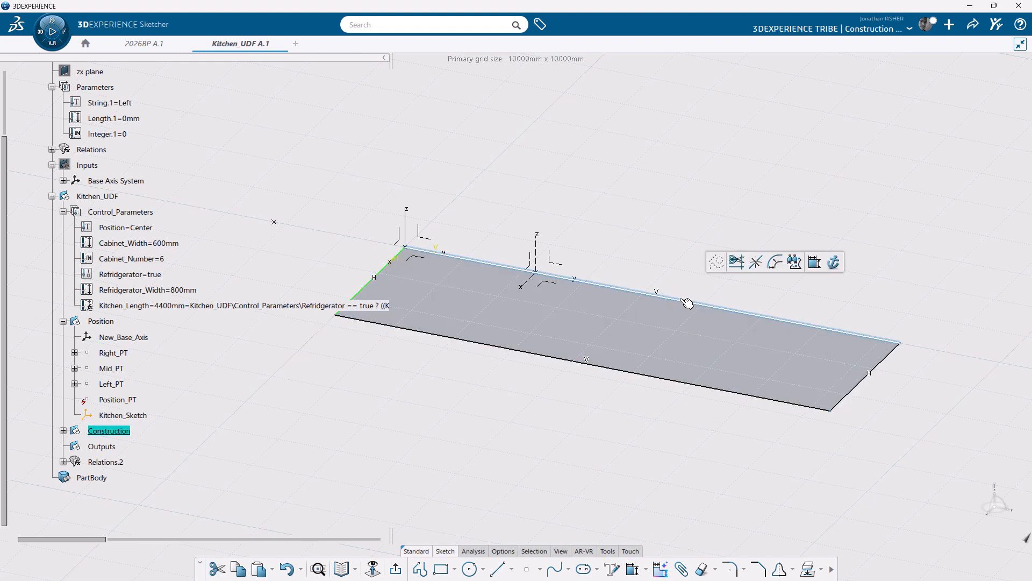
click(815, 263)
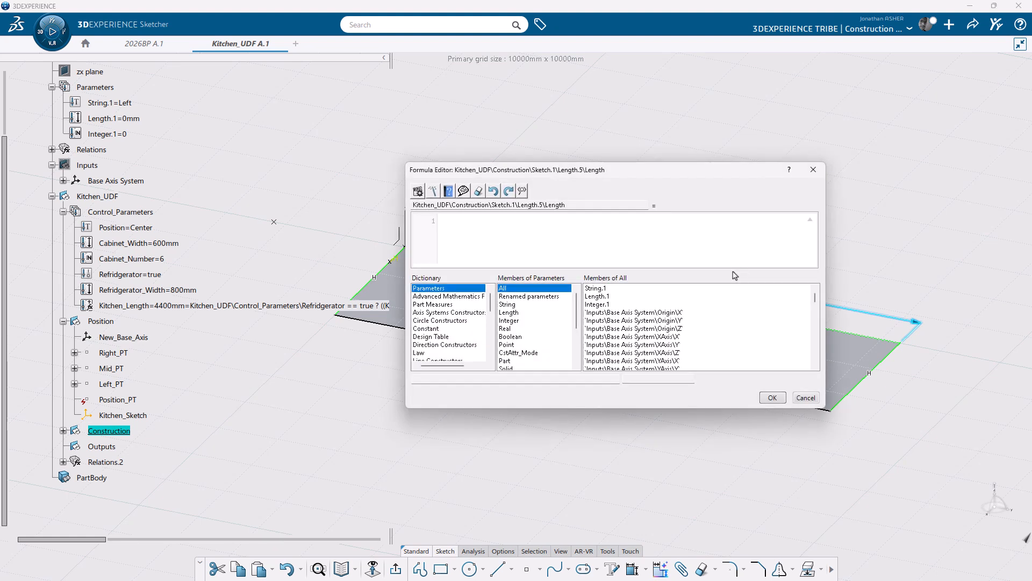
click(138, 310)
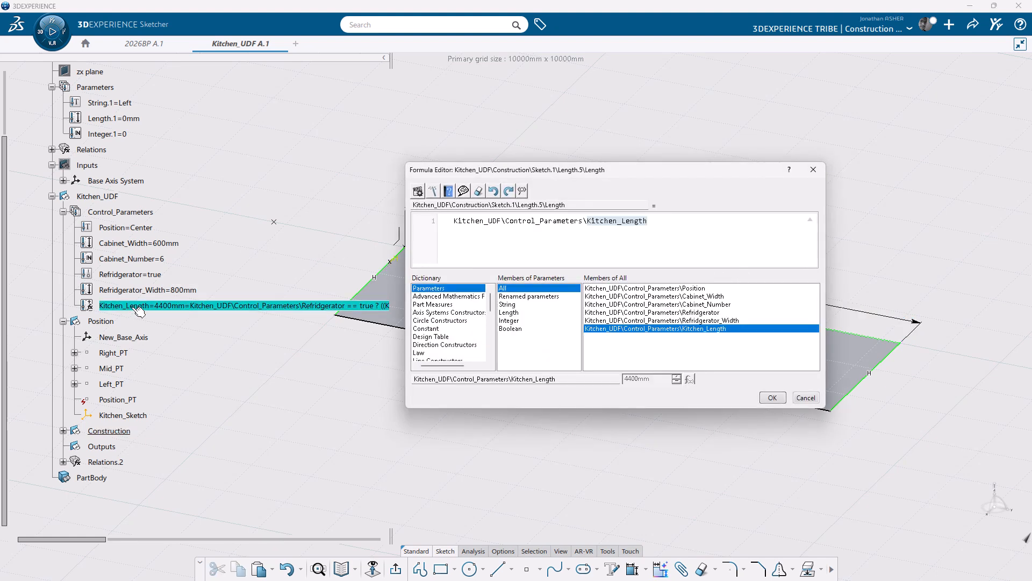
click(772, 398)
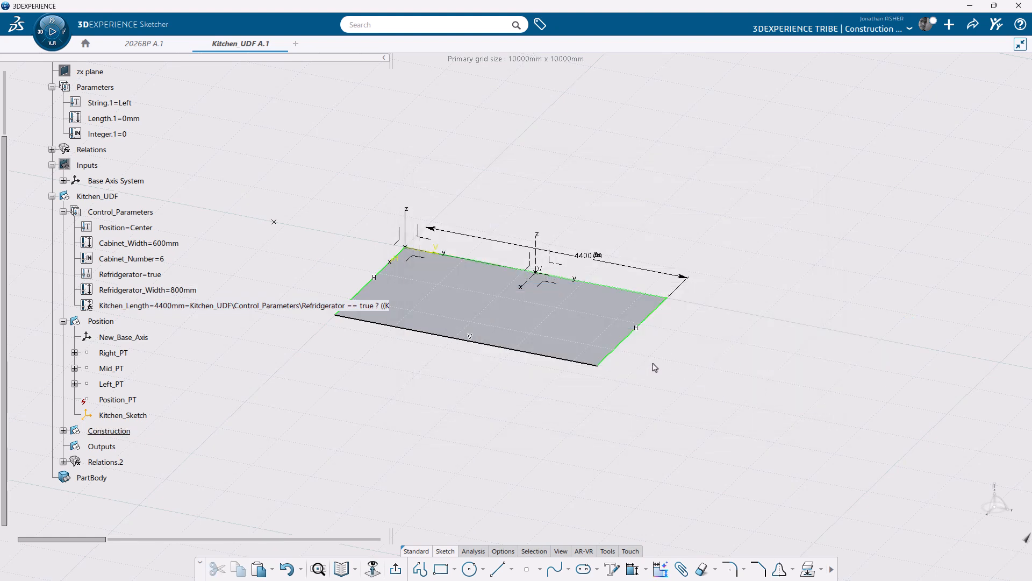
Step: Dimension the rectangle's short side, leaving its length without a formula
click(626, 341)
click(738, 304)
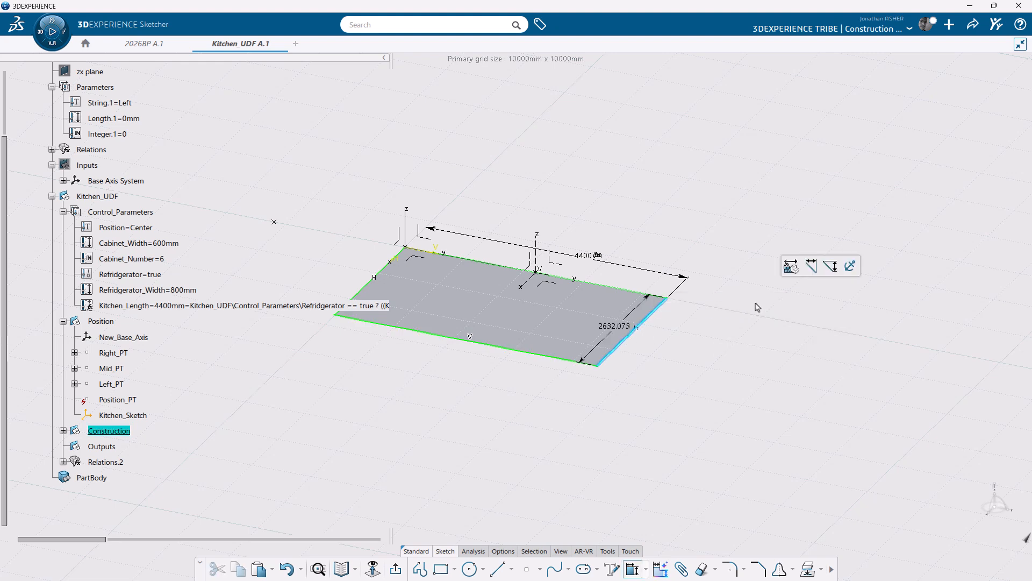
click(686, 357)
click(763, 321)
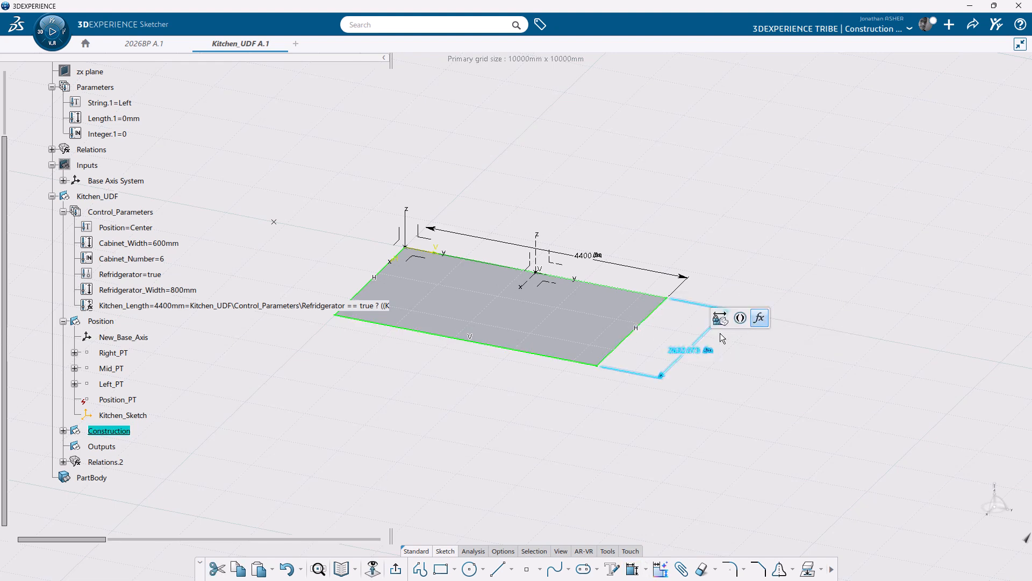
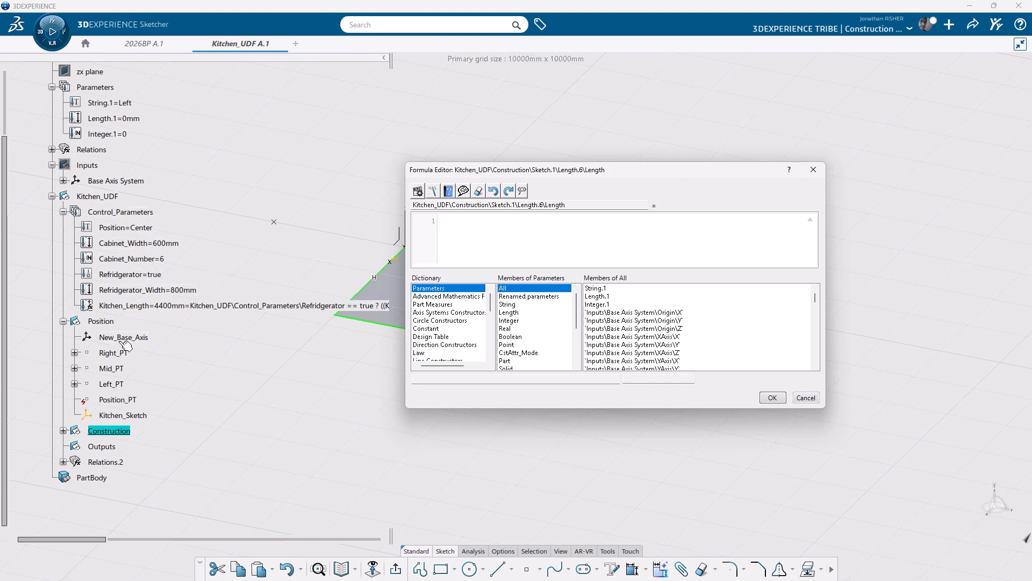
click(804, 399)
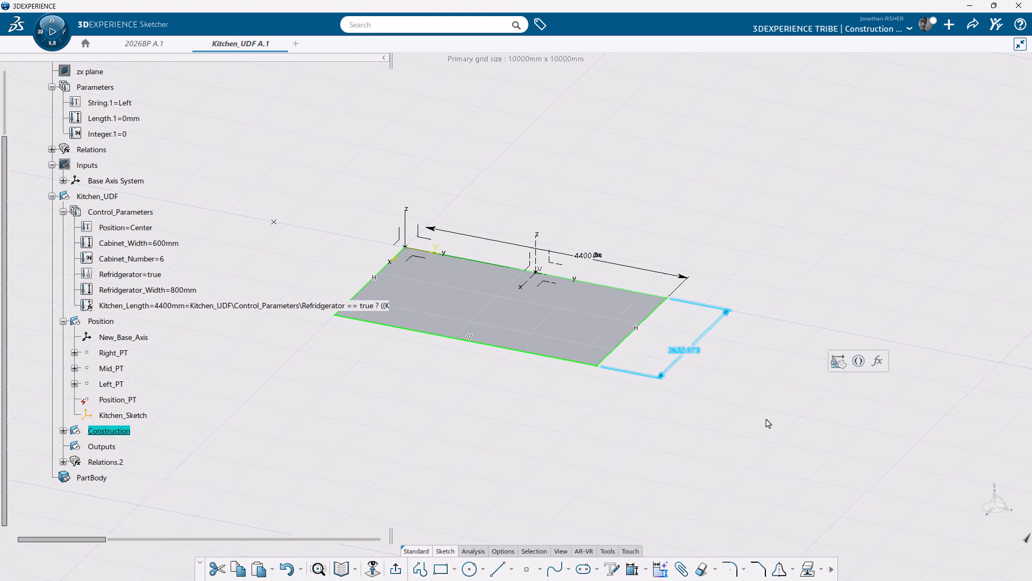
Step: Create a profile from the rectangle in Wire (Automatic Propagation) mode and exit the sketch
click(576, 365)
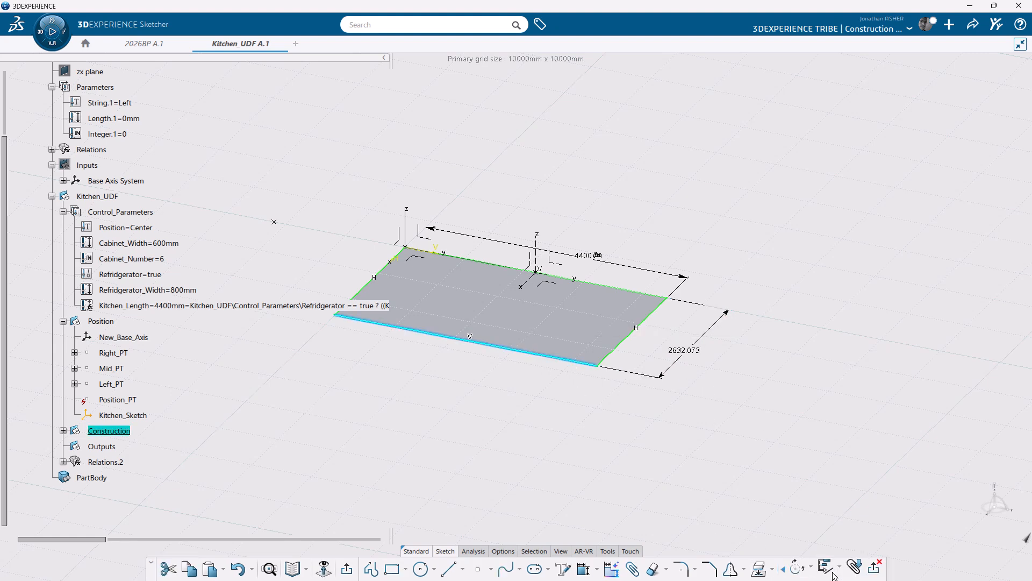
click(842, 570)
click(871, 530)
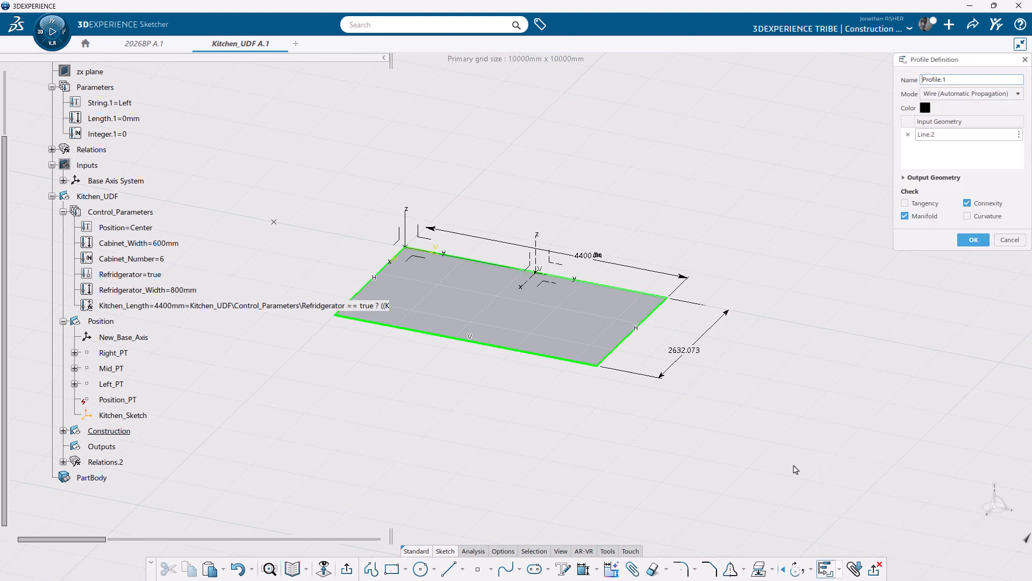
click(971, 243)
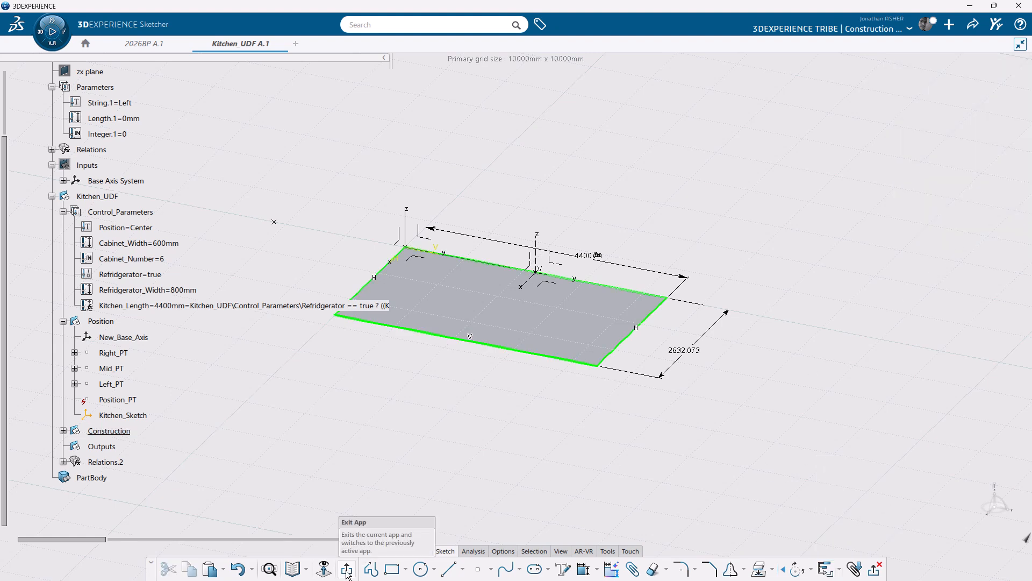
click(399, 544)
Step: Duplicate the Cabinet_Width parameter within Control_Parameters and rename the copy as Cabinet_Depth
click(148, 243)
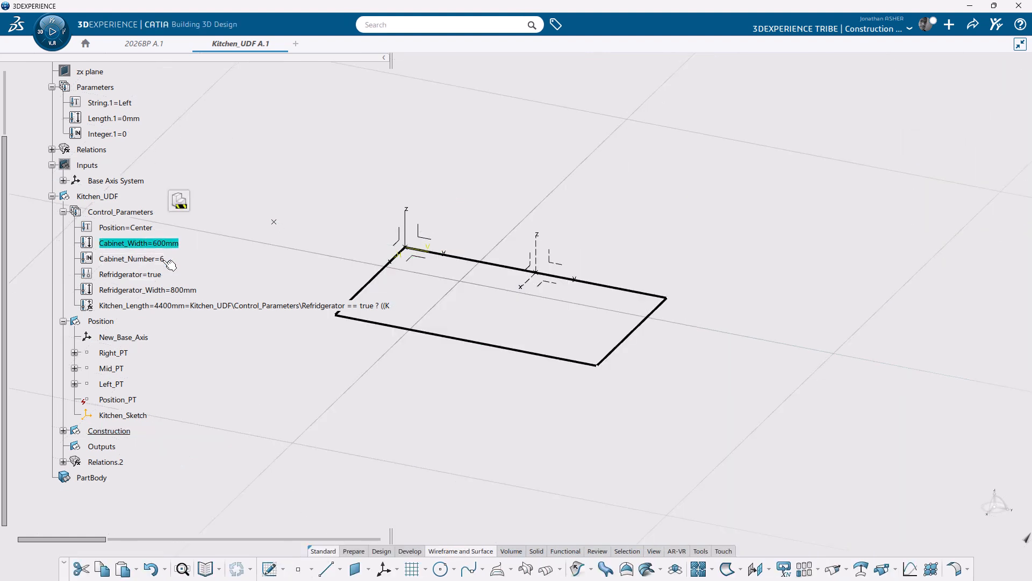
key(ctrl+c)
right_click(153, 263)
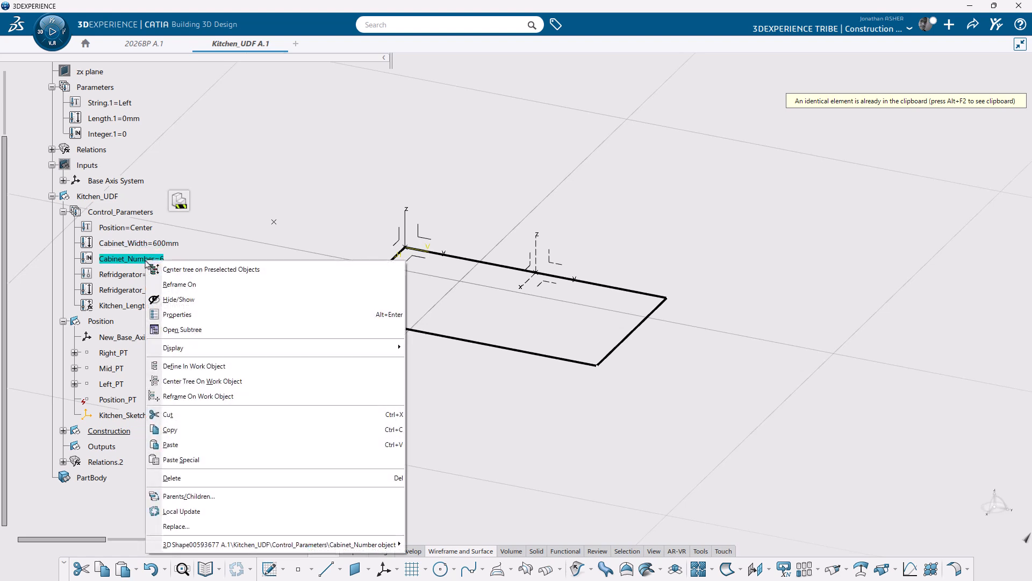
click(176, 445)
right_click(156, 244)
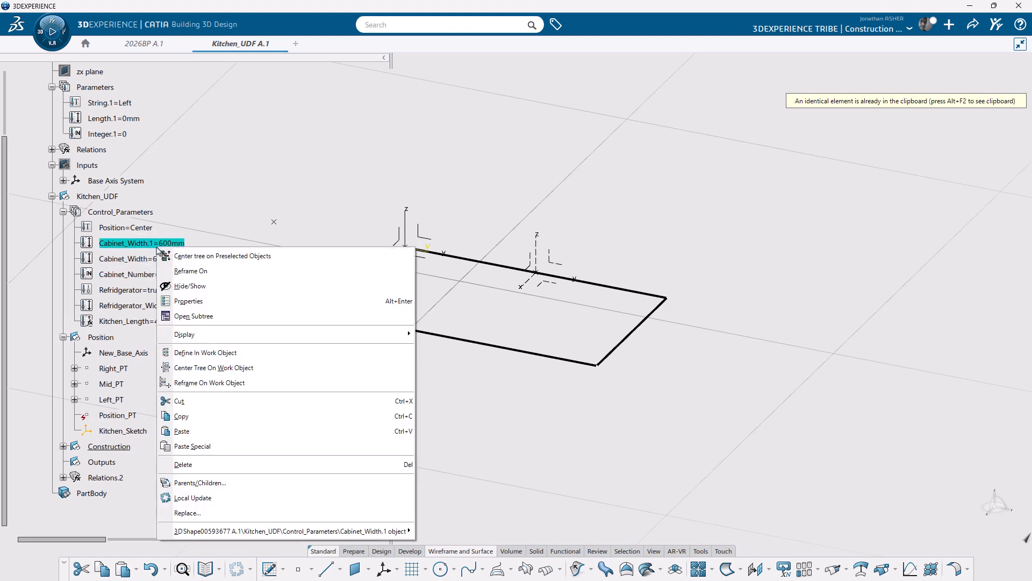
click(439, 302)
key(Return)
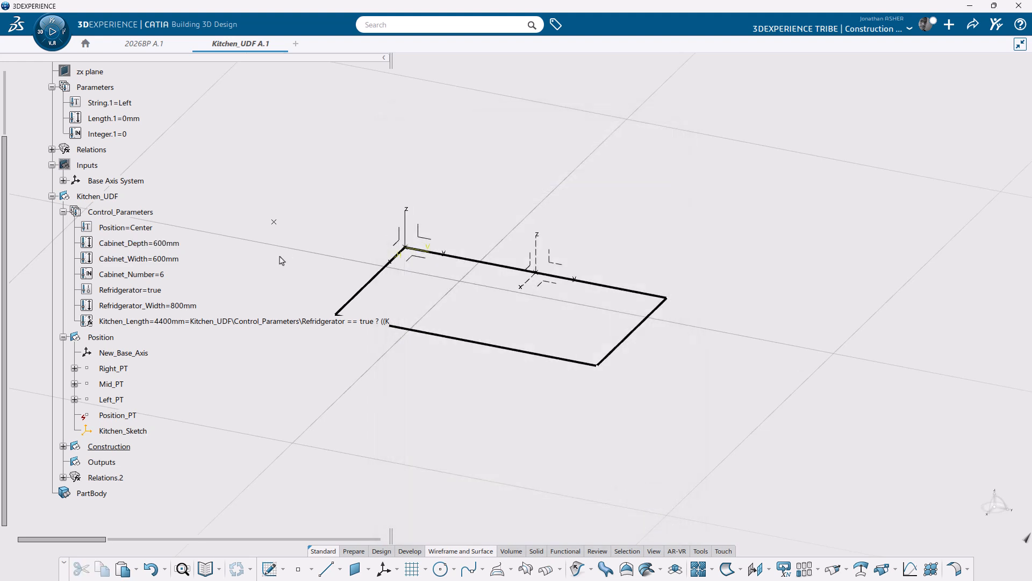
Step: Drive the rectangle's short-side dimension with a formula equal to Cabinet_Depth and exit the sketch
double_click(596, 364)
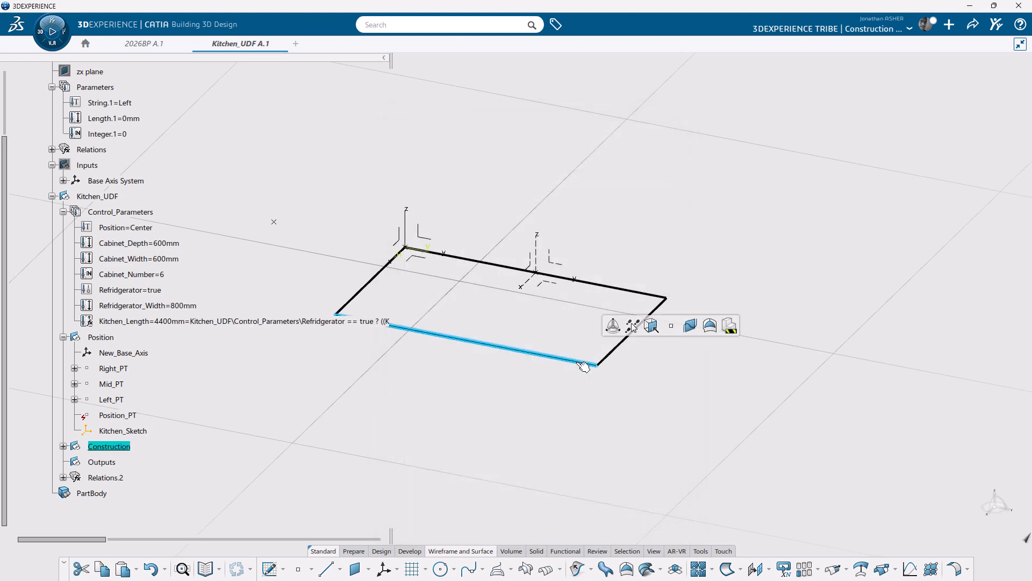
click(696, 349)
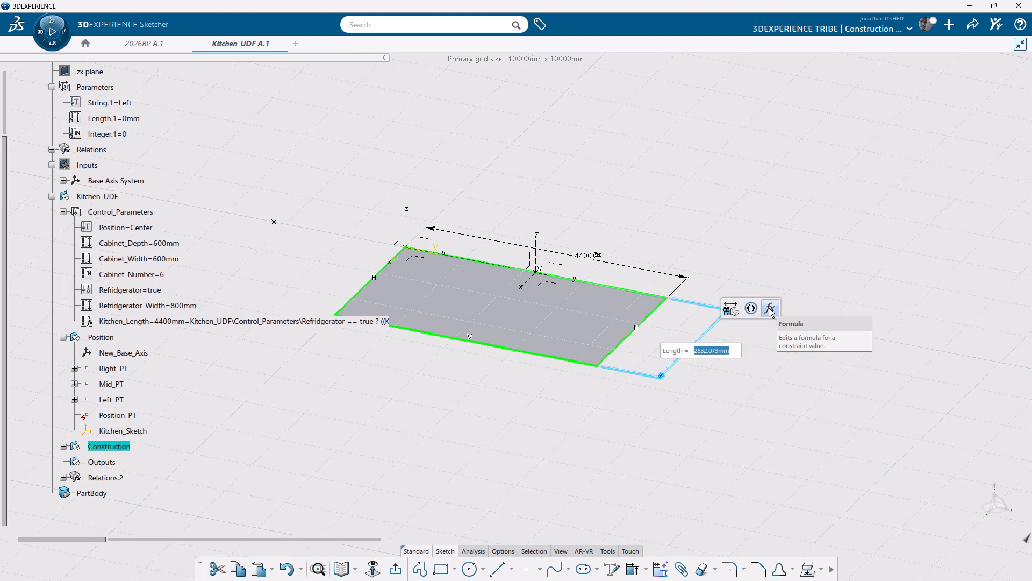
click(770, 308)
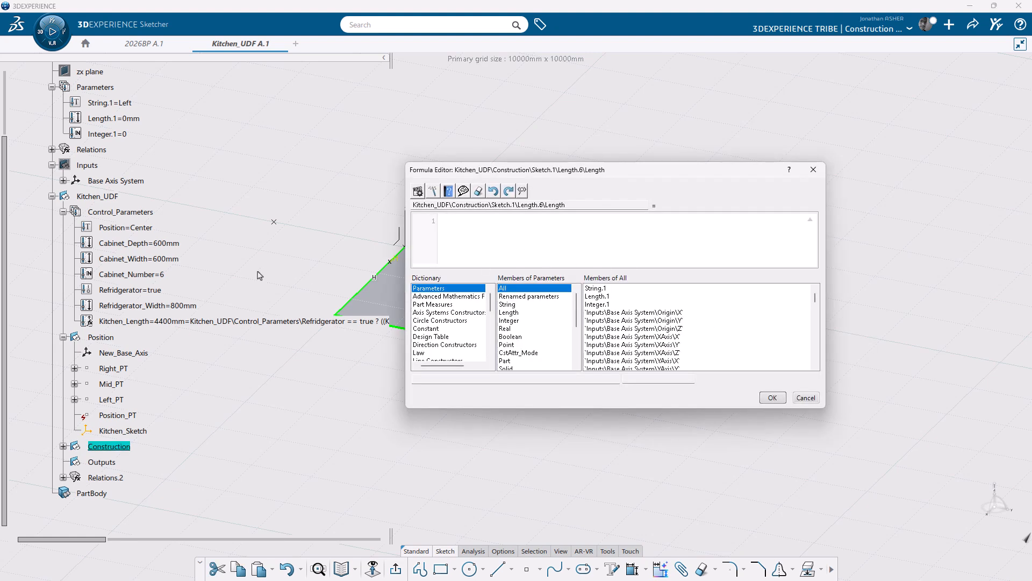
click(139, 243)
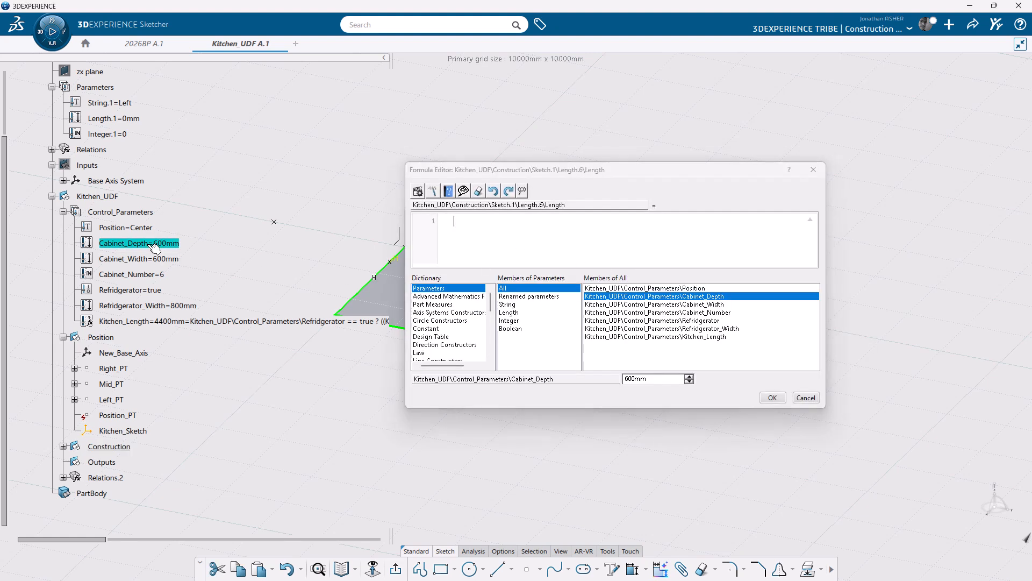
click(771, 398)
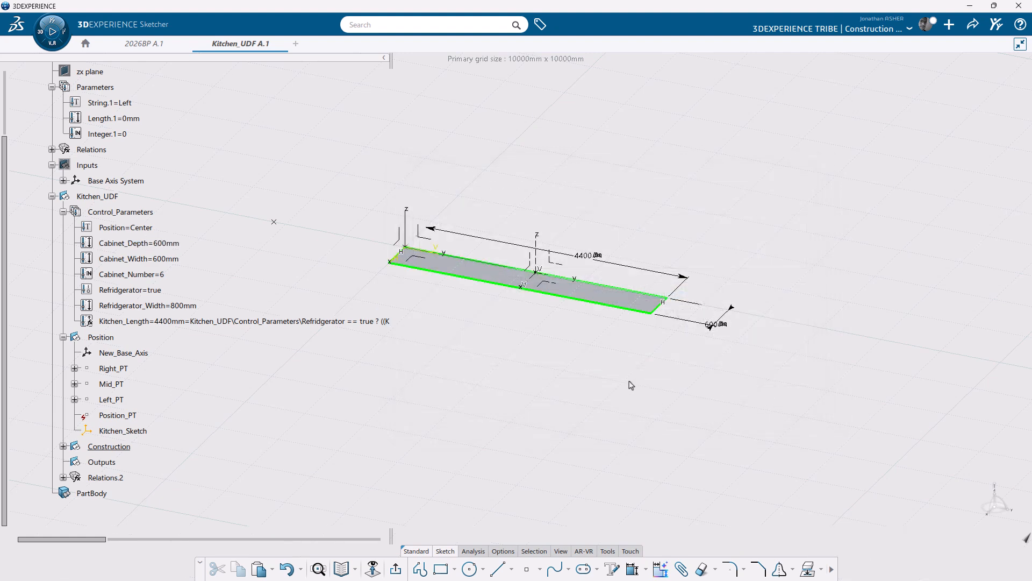
click(396, 568)
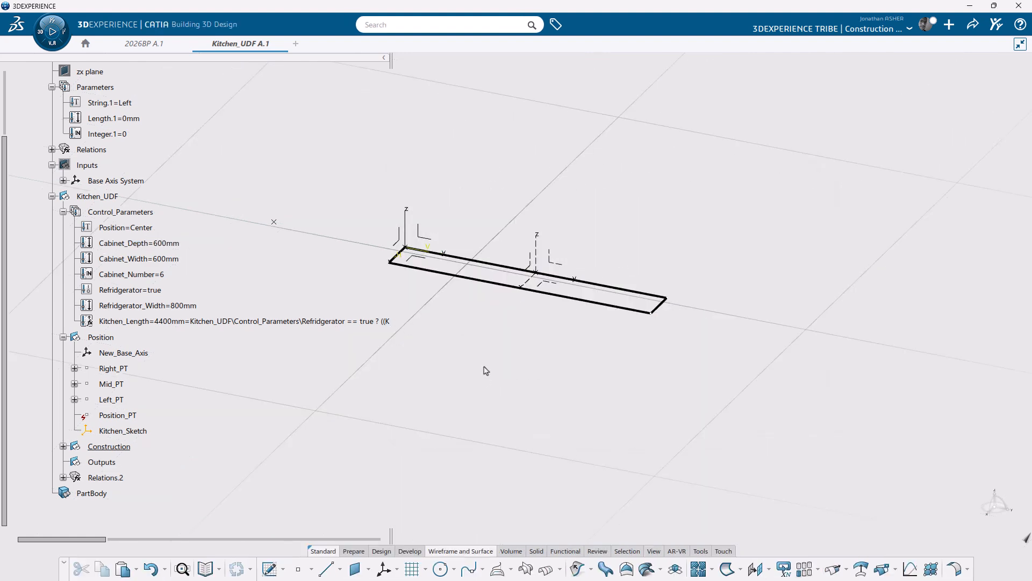
Step: Duplicate the Cabinet_Width parameter within Control_Parameters and rename the copy as Cabinet_Height
right_click(139, 258)
click(198, 455)
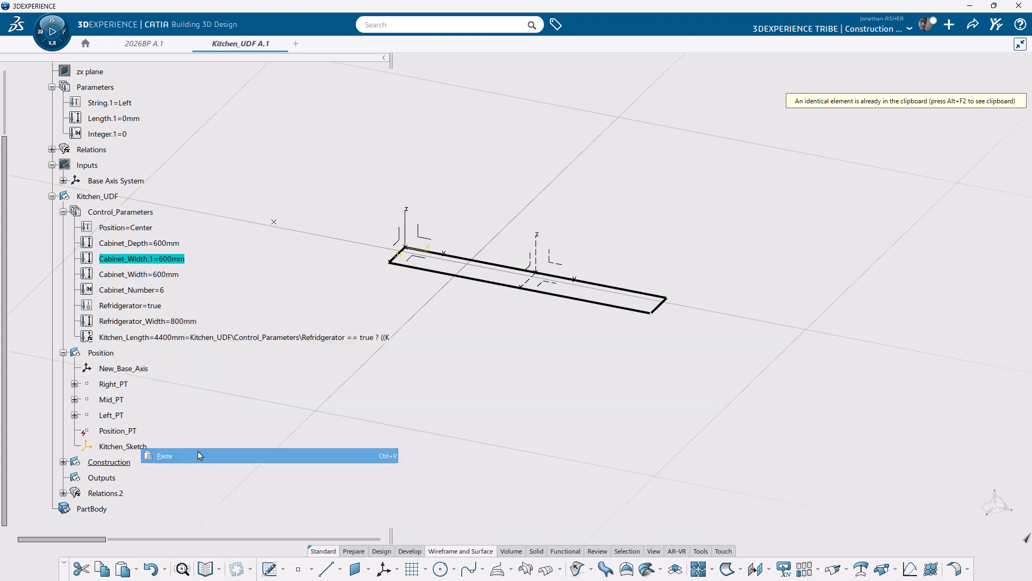
right_click(165, 261)
click(226, 525)
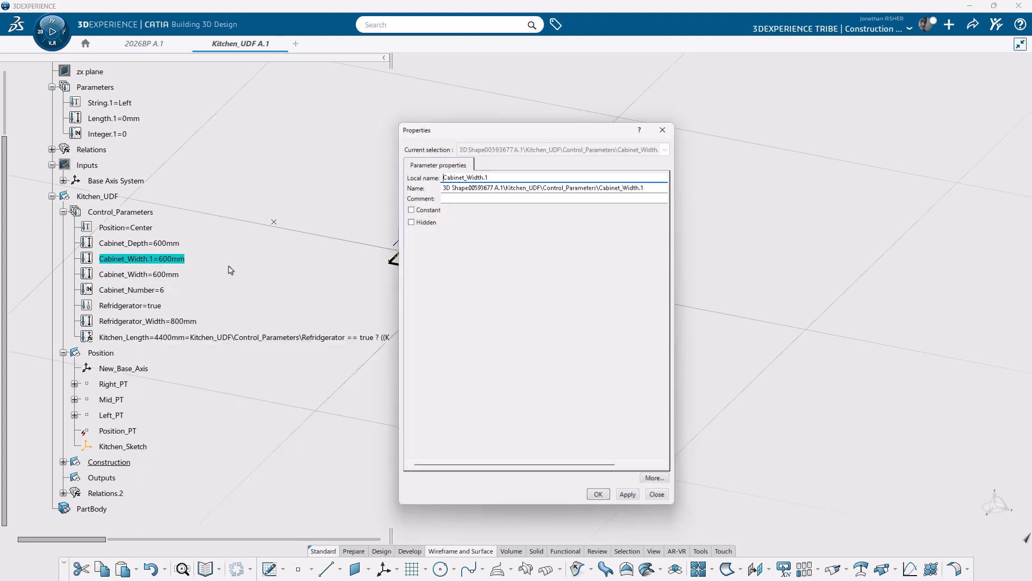
double_click(489, 172)
text(Hieght)
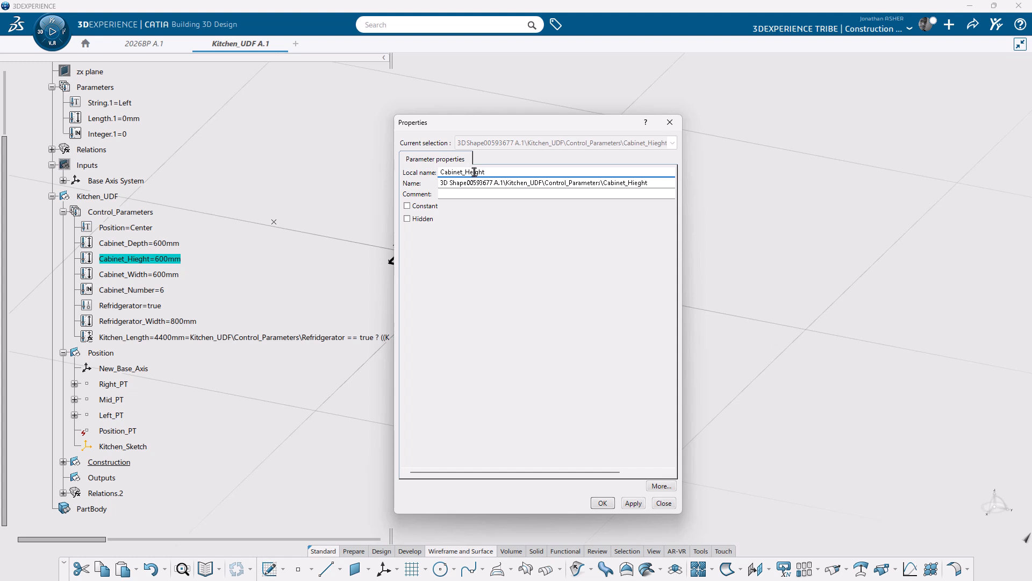
key(Return)
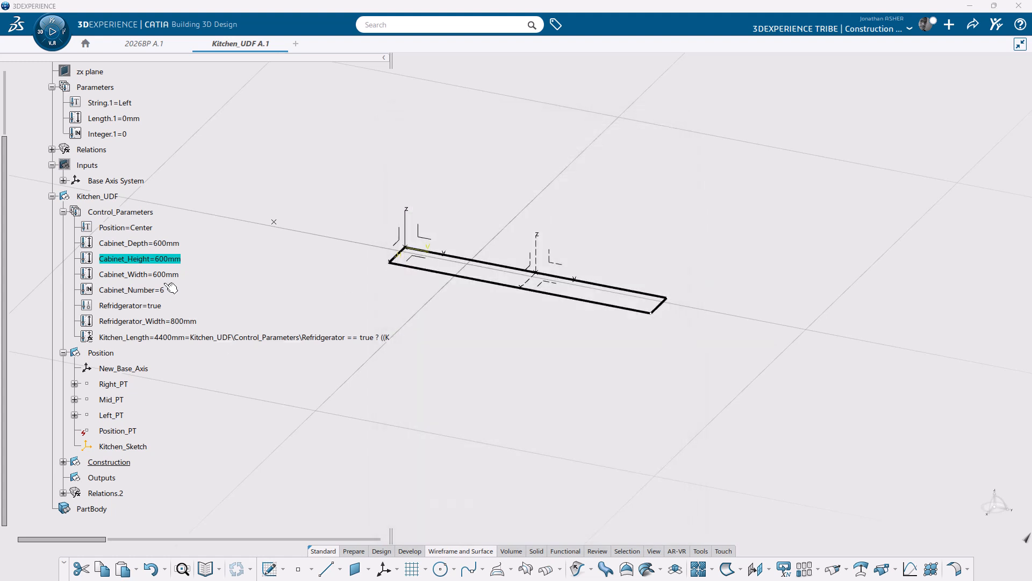
Step: Set the Cabinet_Height parameter to 900 mm and rename it as Base_Cabinet_Height
double_click(154, 261)
text(900)
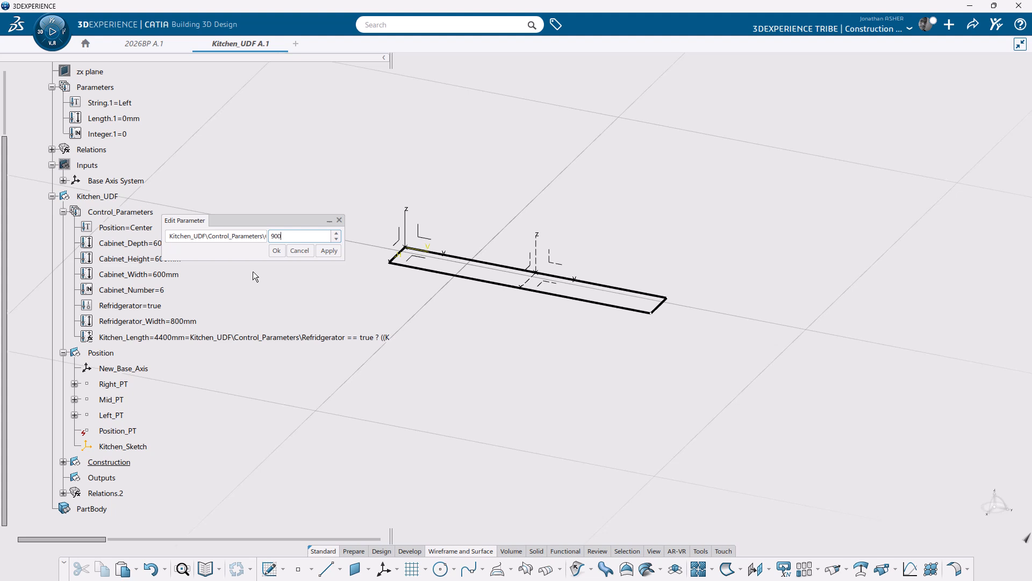
key(Return)
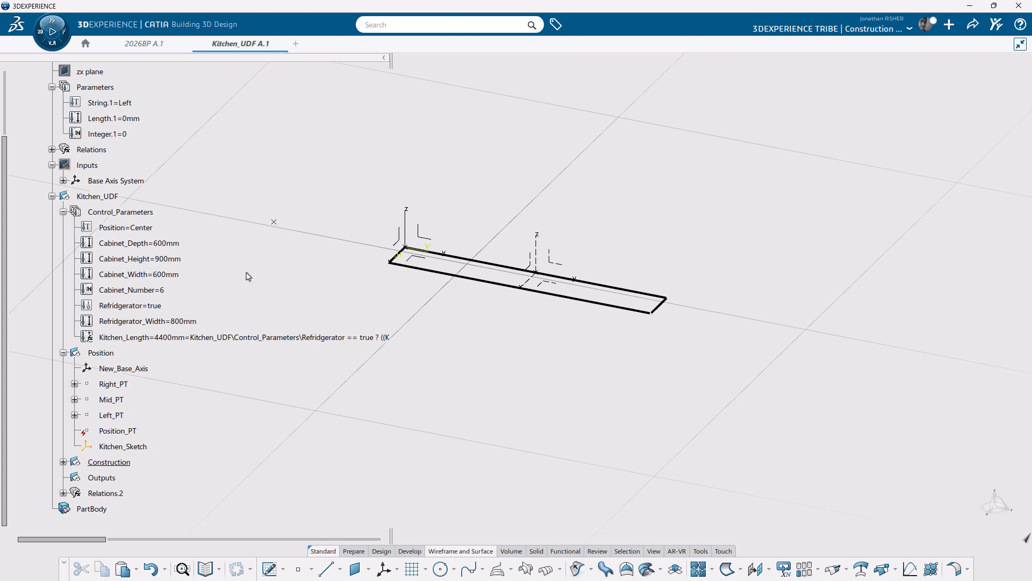
right_click(155, 261)
click(185, 316)
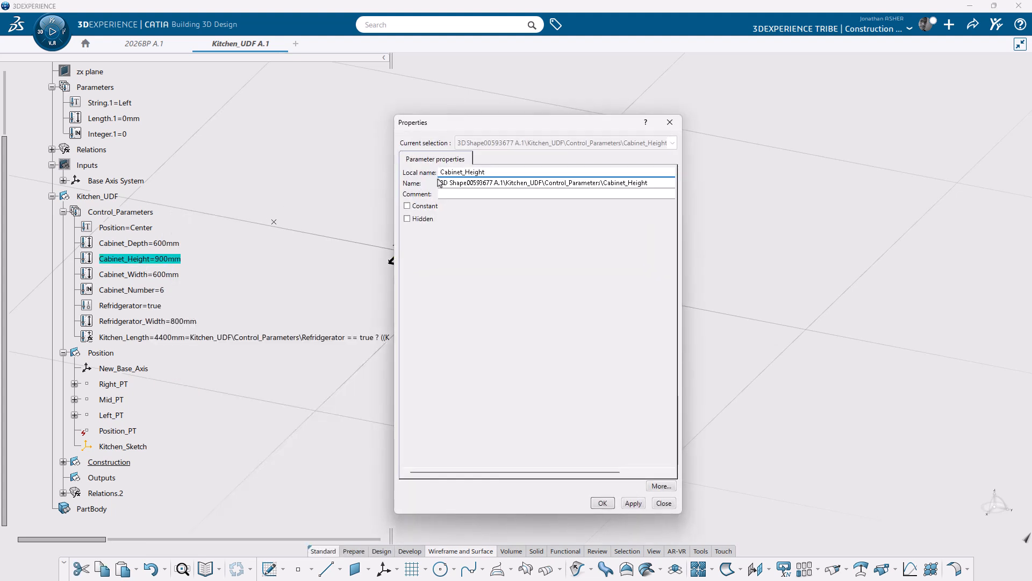
click(440, 172)
text(Base_)
key(Return)
Step: Duplicate the Base_Cabinet_Height parameter within Control_Parameters and rename the copy as Upper_Cabinet_Height
right_click(138, 292)
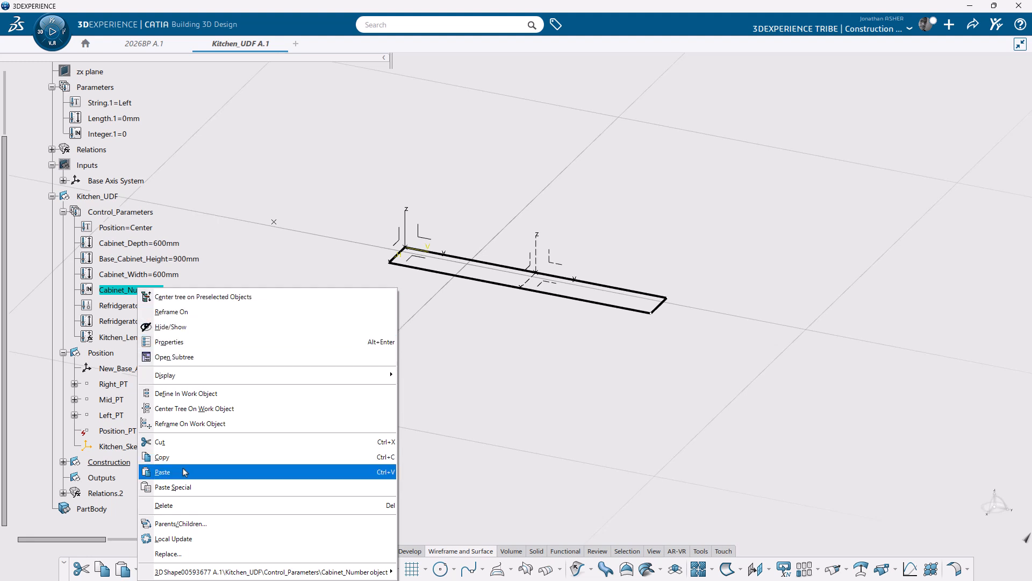
click(161, 472)
right_click(139, 273)
click(169, 325)
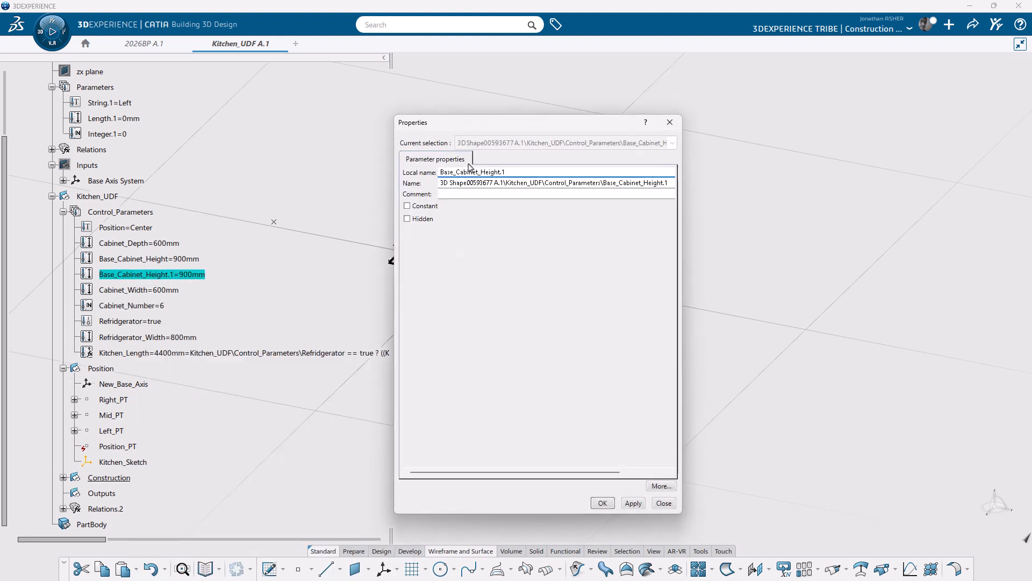
text(Upper_Cabinet_Height)
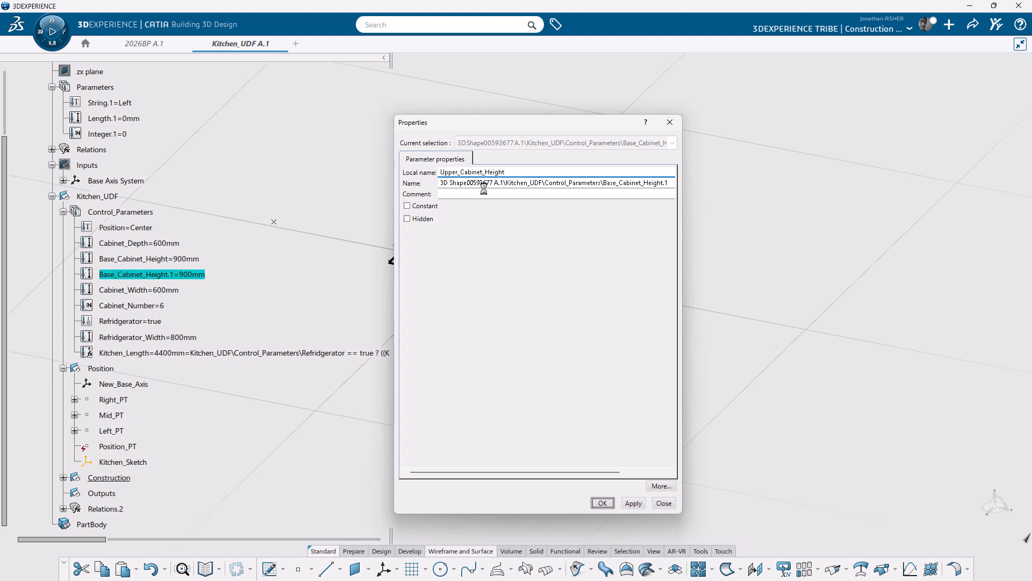
key(Return)
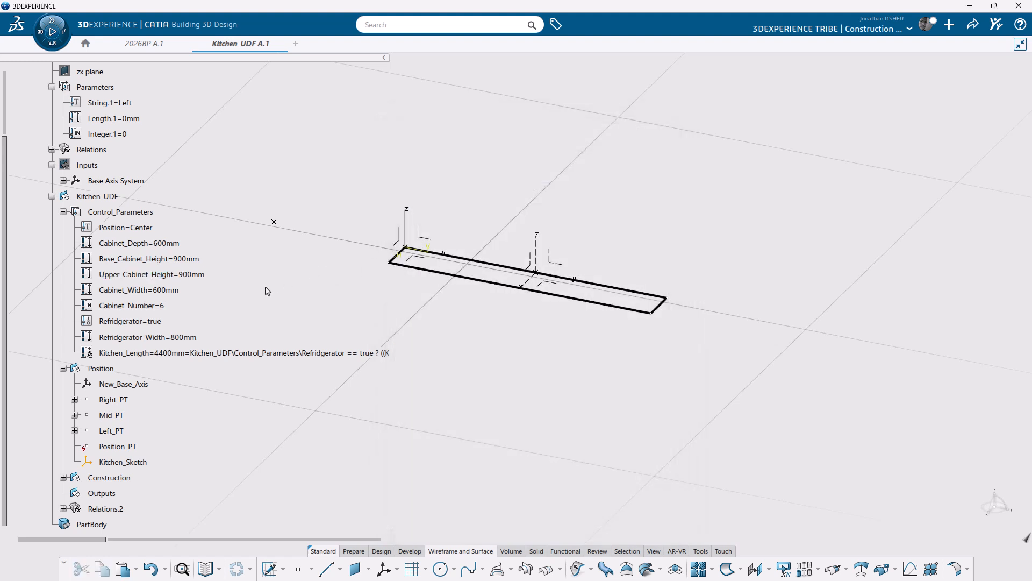
Step: Duplicate the Position parameter within Control_Parameters and rename the copy as Refridgerator_Position
click(152, 230)
right_click(154, 261)
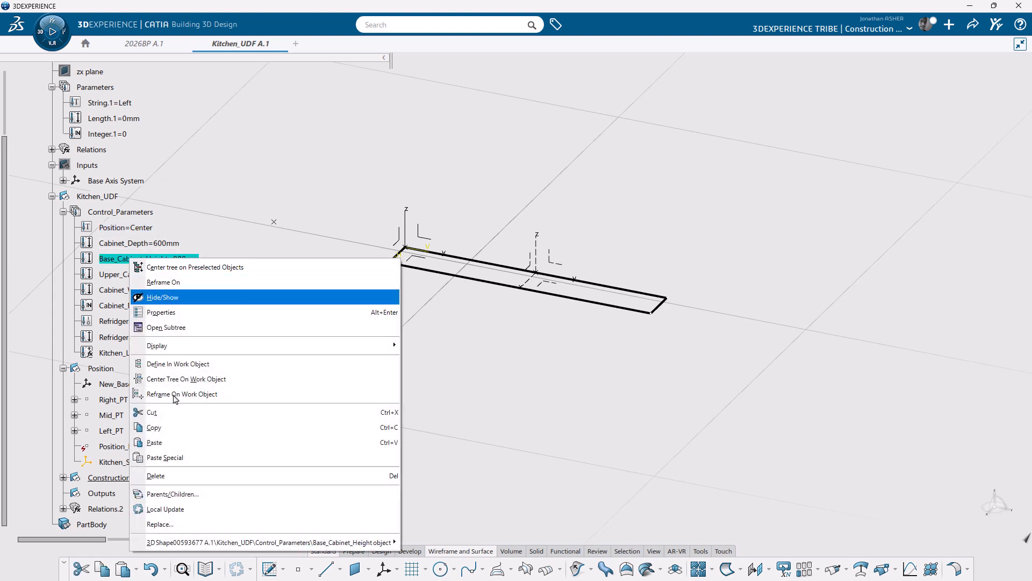
click(154, 442)
right_click(143, 242)
click(162, 297)
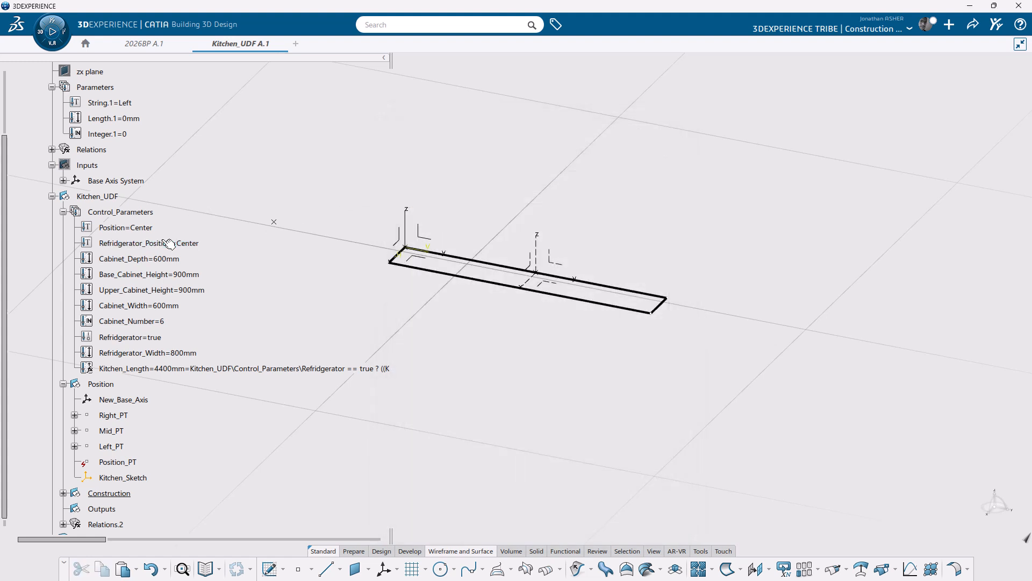
Step: Remove Center from the value list of Refridgerator_Position, keeping only Left and Right as options
double_click(129, 243)
right_click(299, 237)
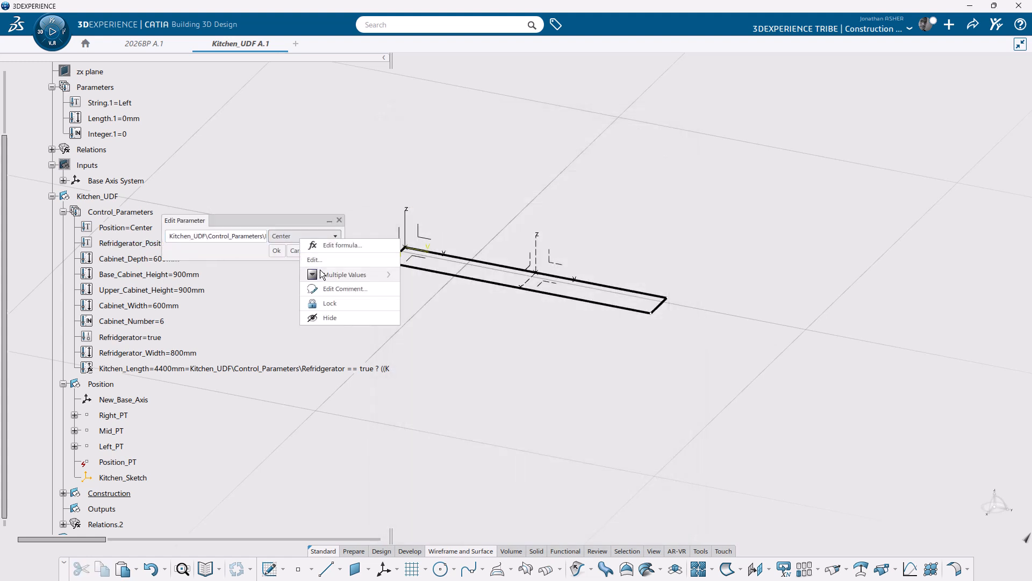
mouse_move(323, 275)
click(445, 275)
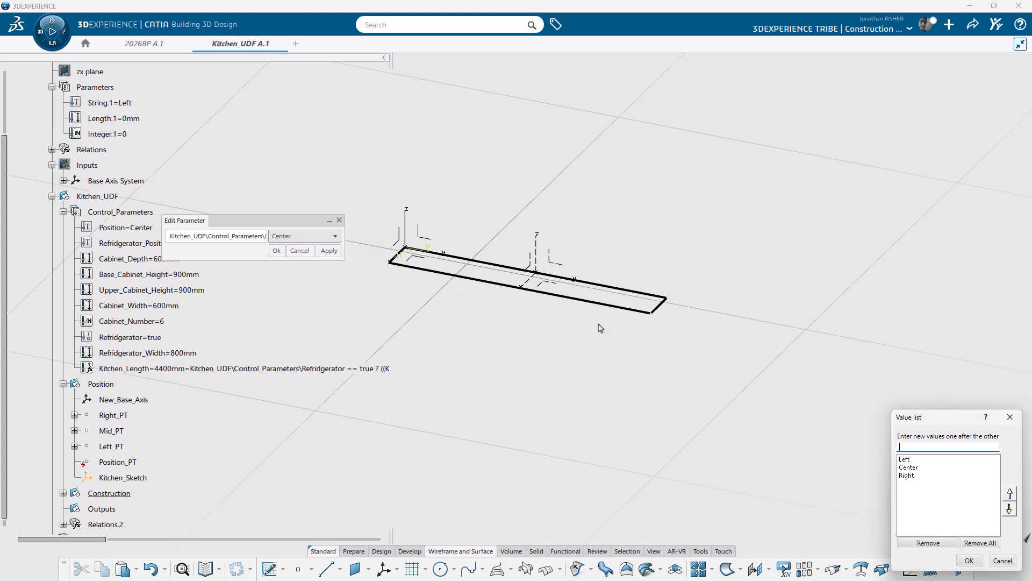
click(915, 467)
click(938, 543)
click(969, 561)
click(277, 250)
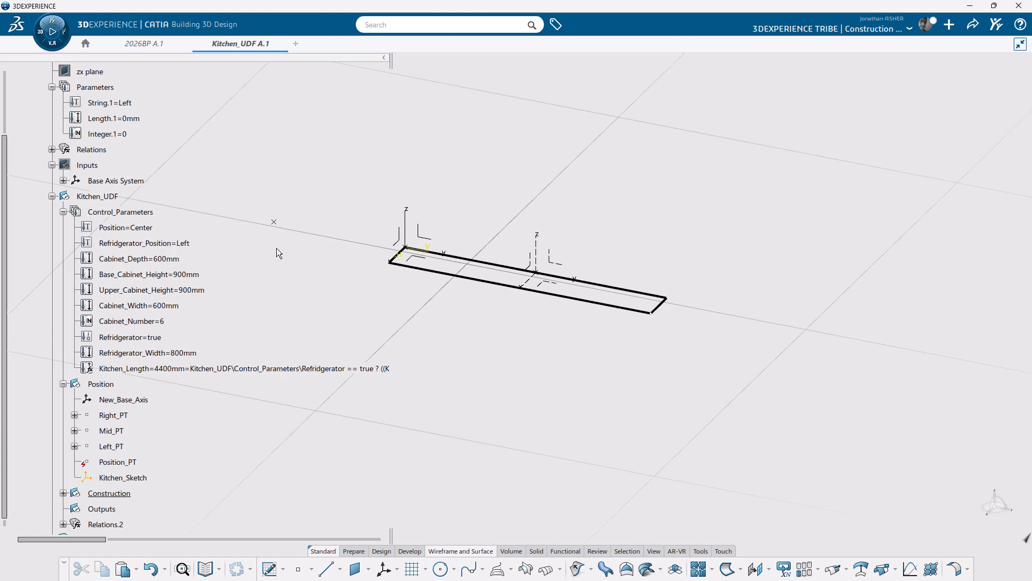
Step: Create two copies of the Refridgerator_Width parameter within Control_Parameters
click(135, 356)
right_click(132, 363)
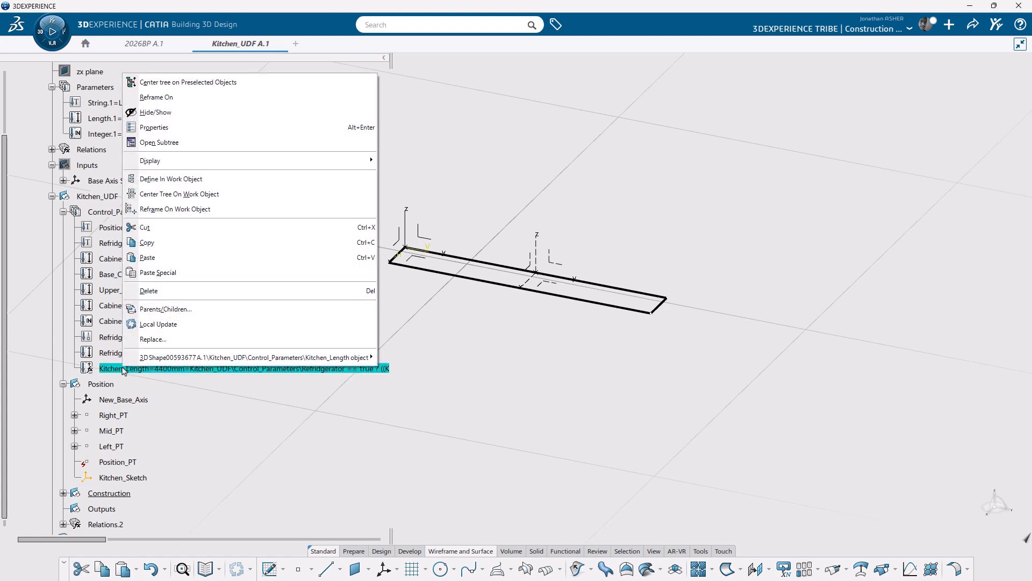
click(137, 256)
right_click(138, 371)
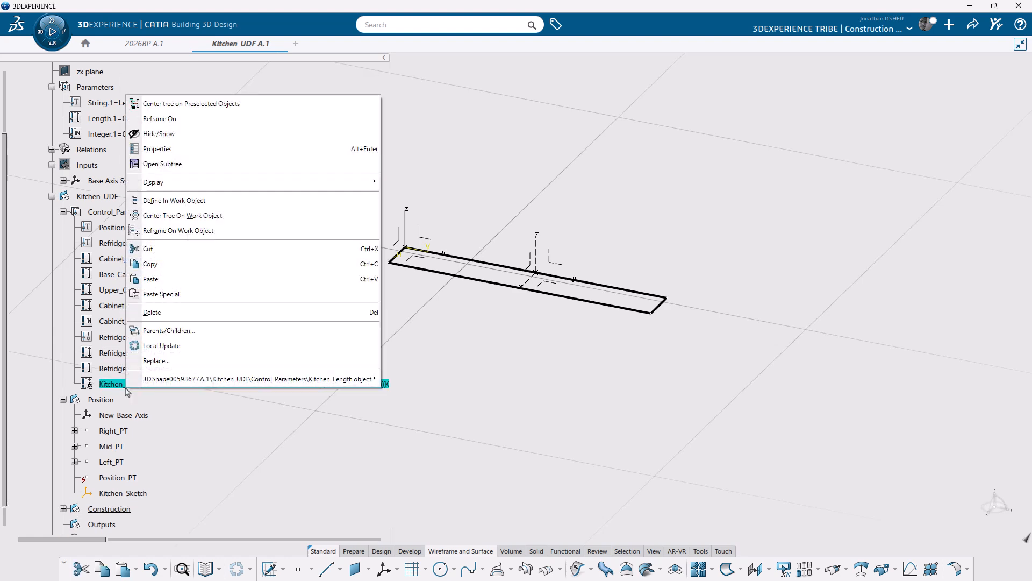
click(138, 279)
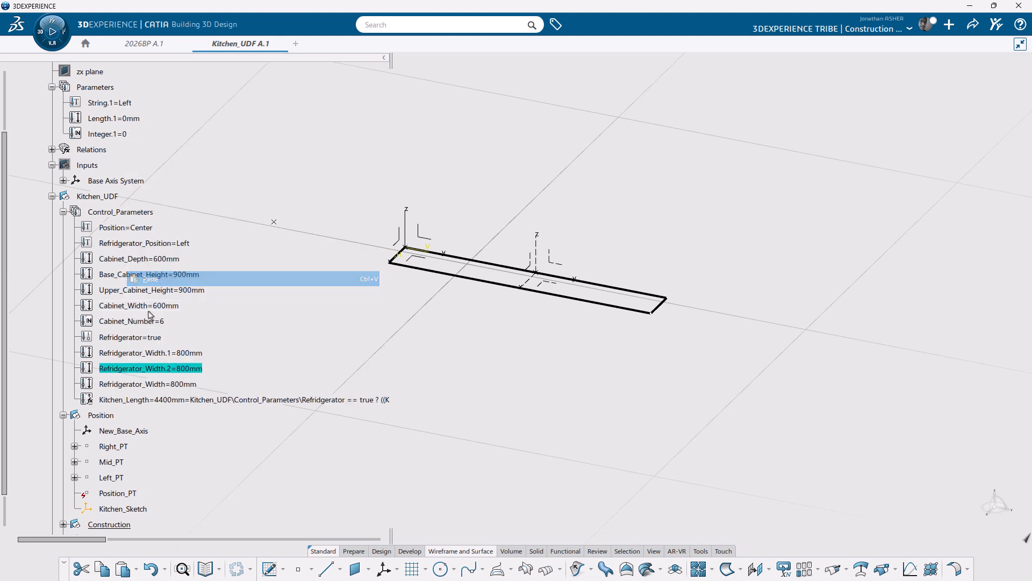
Step: Rename the first copy of the refrigerator width parameter as Refridgerator_Depth
right_click(151, 352)
click(156, 348)
drag(526, 172, 481, 171)
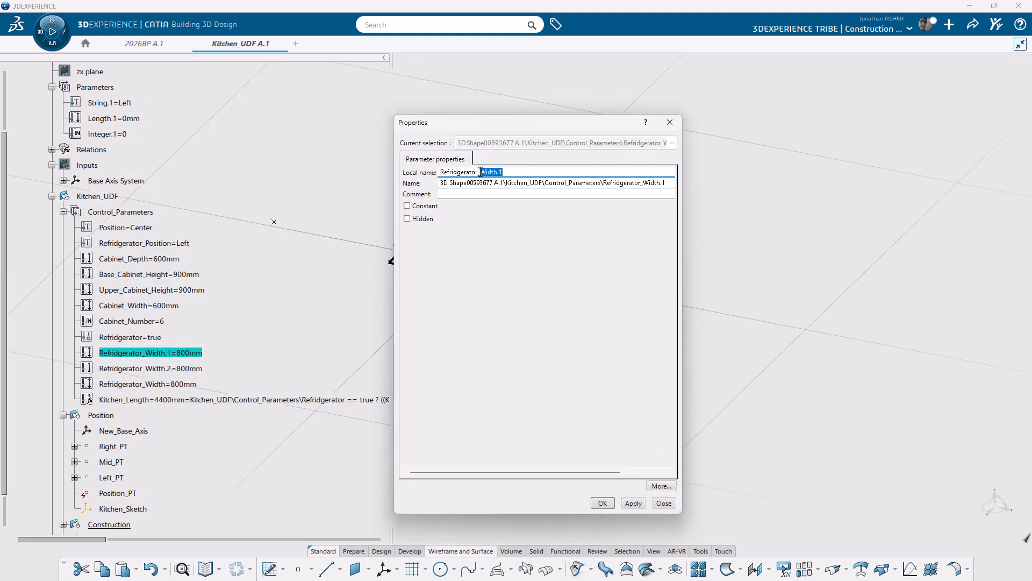
text(Depth)
key(Return)
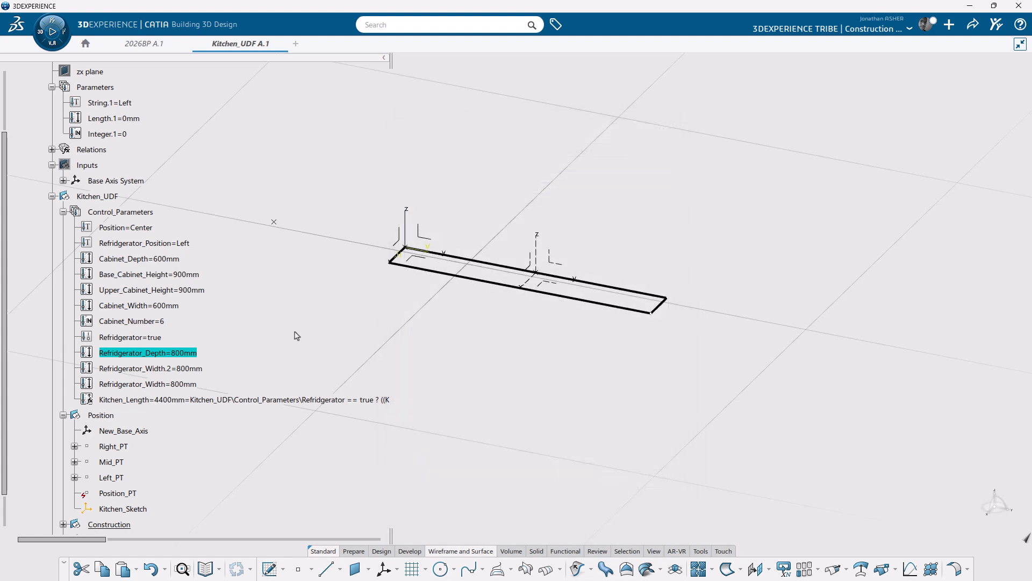
Step: Rename the second copy of the refrigerator width parameter as Refridgerator_Height and set its value to 2000 mm
click(167, 368)
right_click(165, 370)
click(195, 127)
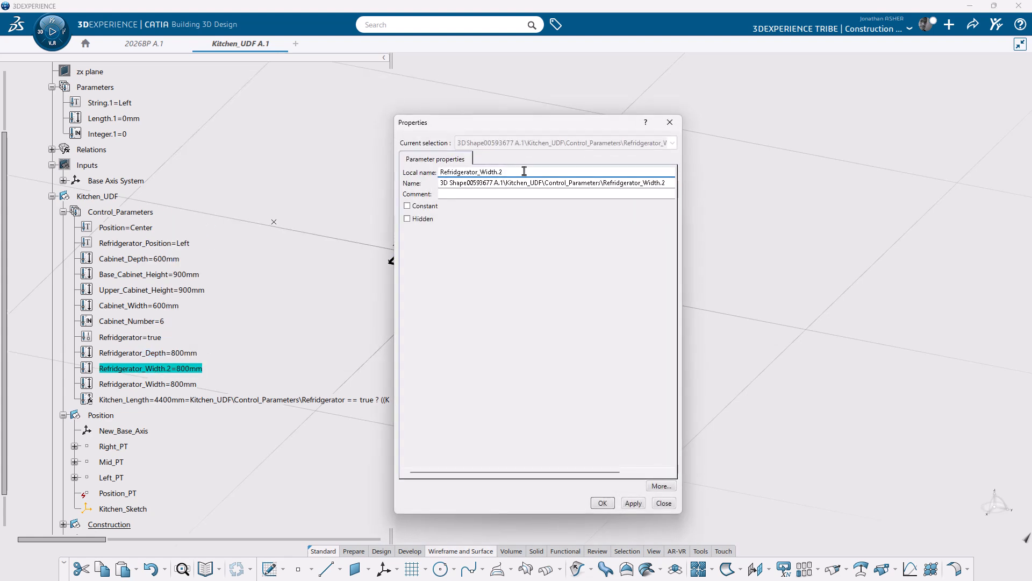
text(Height)
key(Return)
double_click(196, 369)
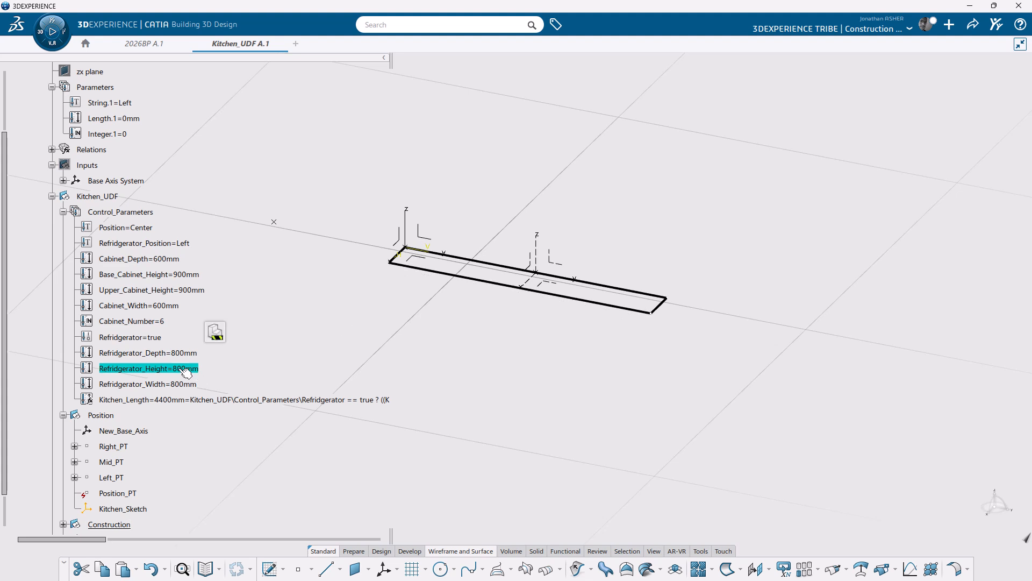
text(2000)
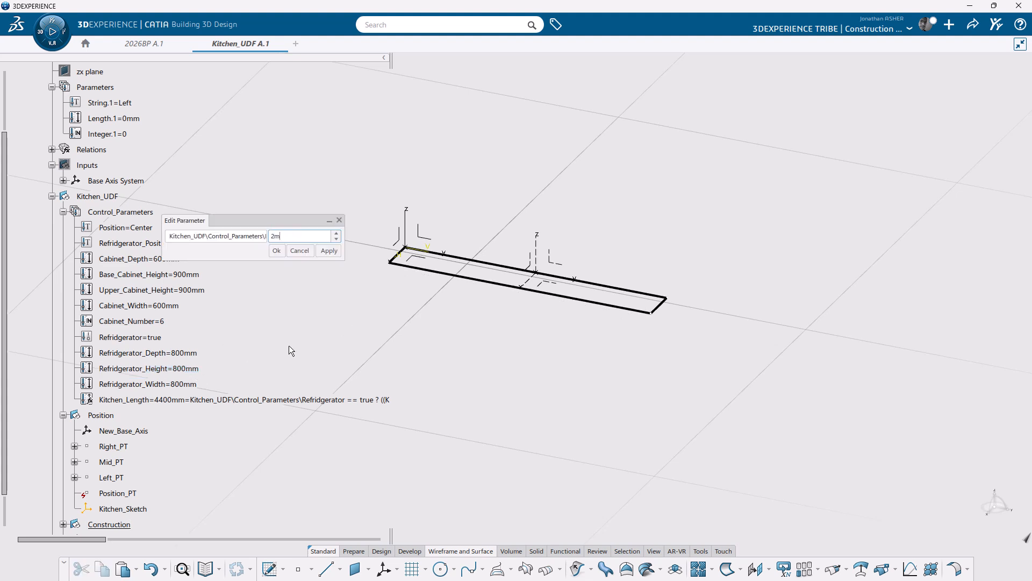
key(Return)
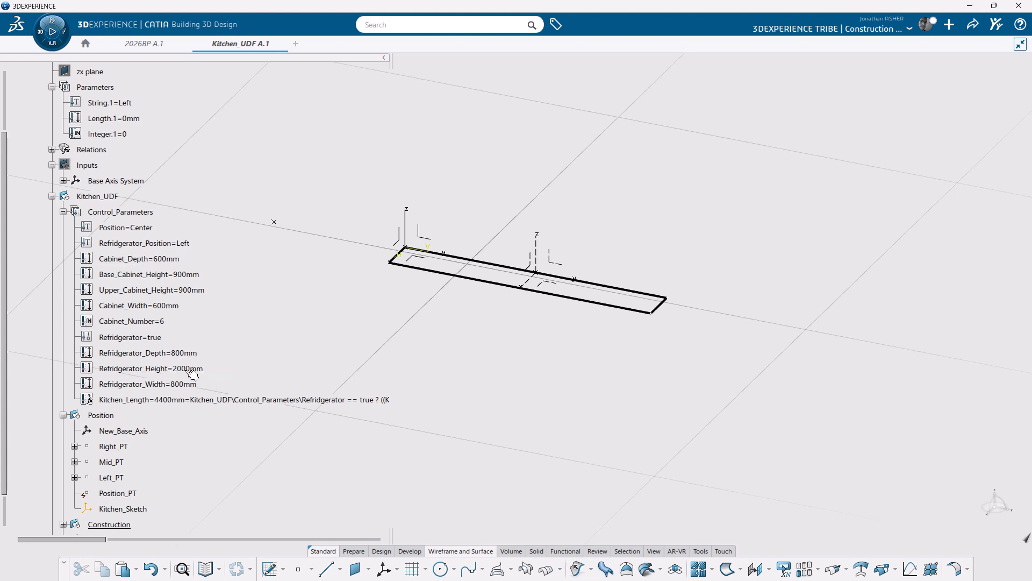
Step: Rename Sketch.1 in the Construction set as Cabinet_Sketch
scroll(171, 458, down, 1)
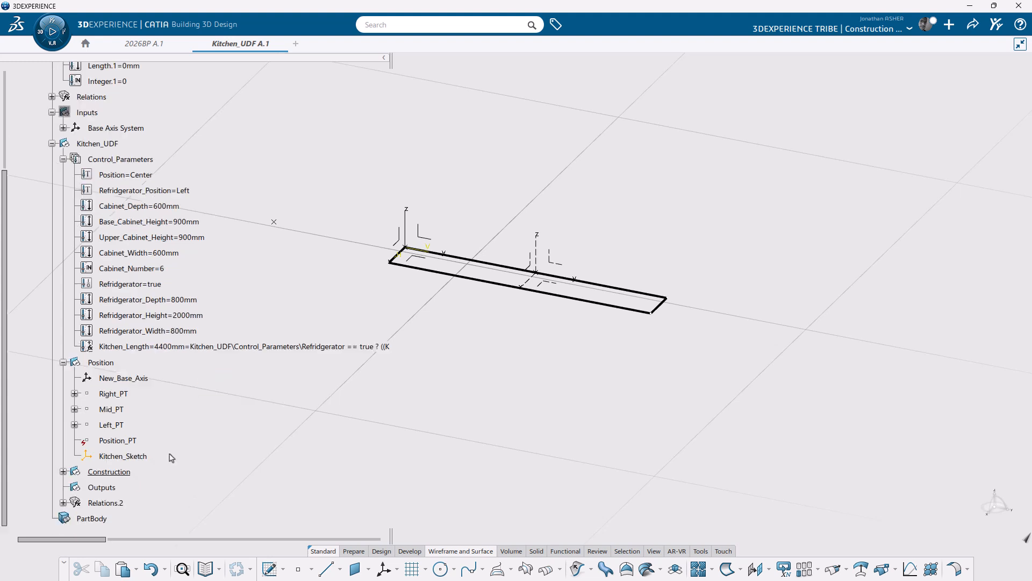
click(63, 472)
right_click(111, 488)
click(132, 249)
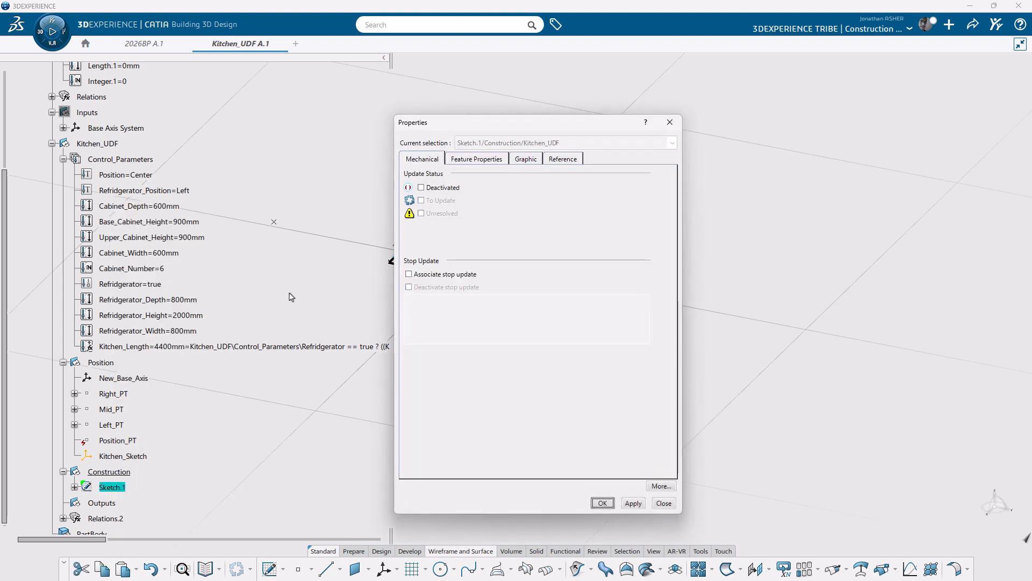
click(474, 160)
text(CabinetSketch)
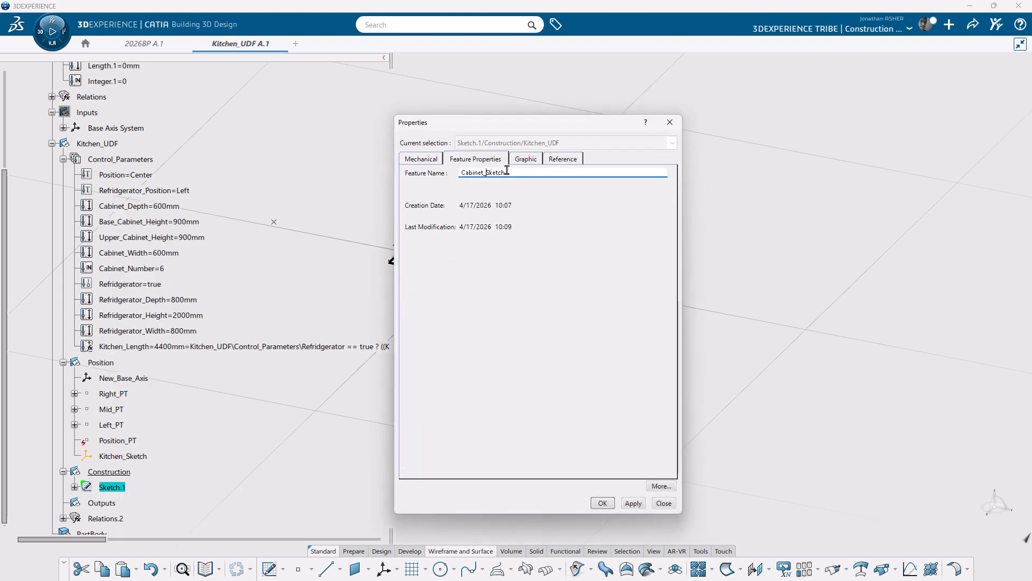
key(Return)
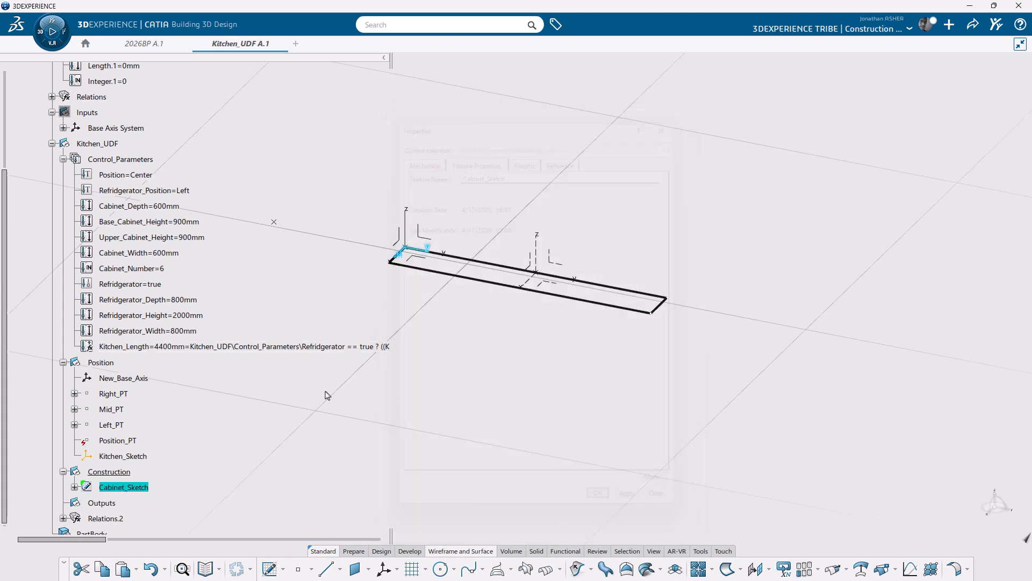
Step: Edit Cabinet_Sketch and draw a refrigerator rectangle about 1016 by 1240 mm, starting near the cabinet rectangle's corner at the sketch origin
double_click(116, 488)
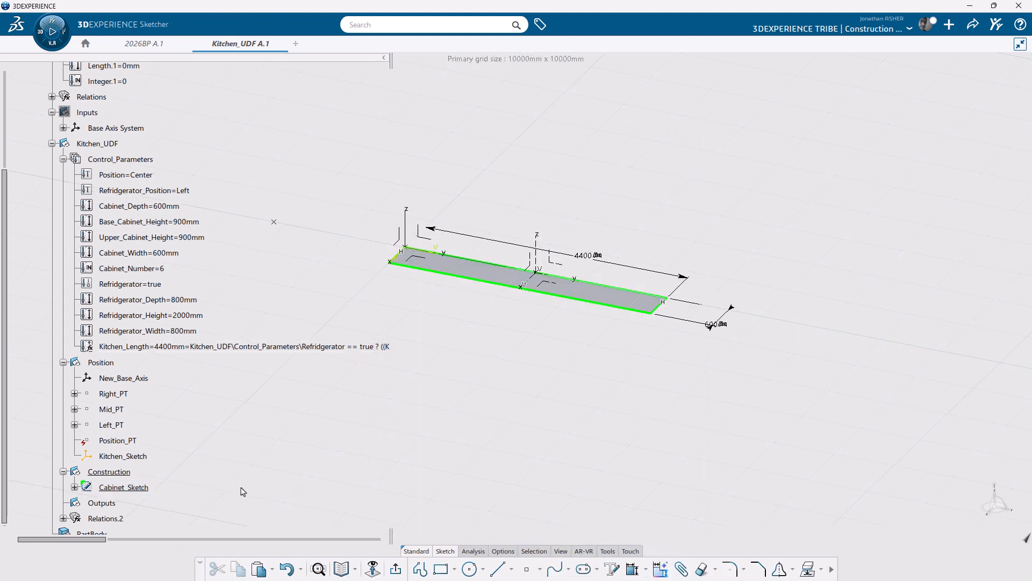
click(441, 570)
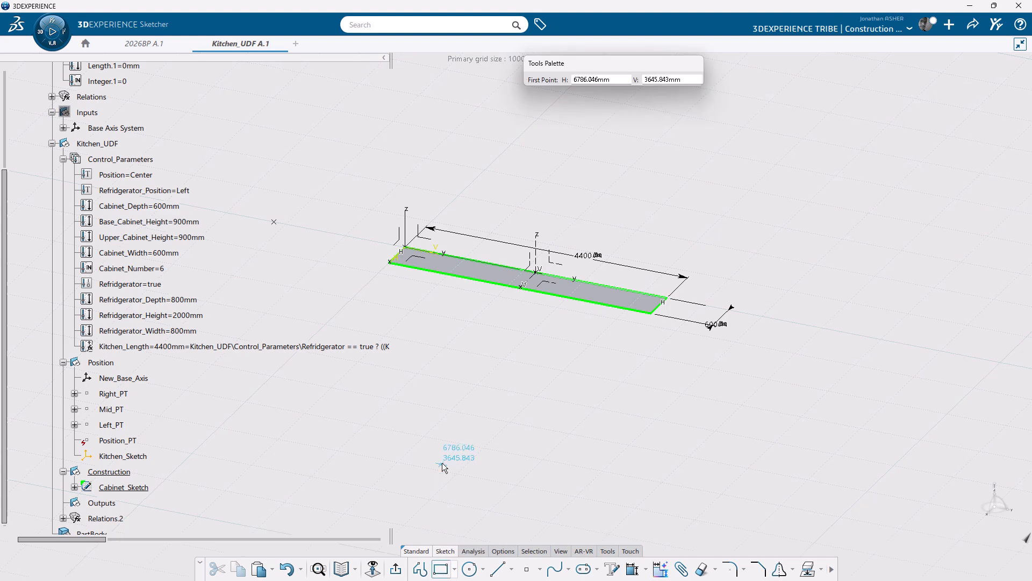
click(404, 250)
click(431, 292)
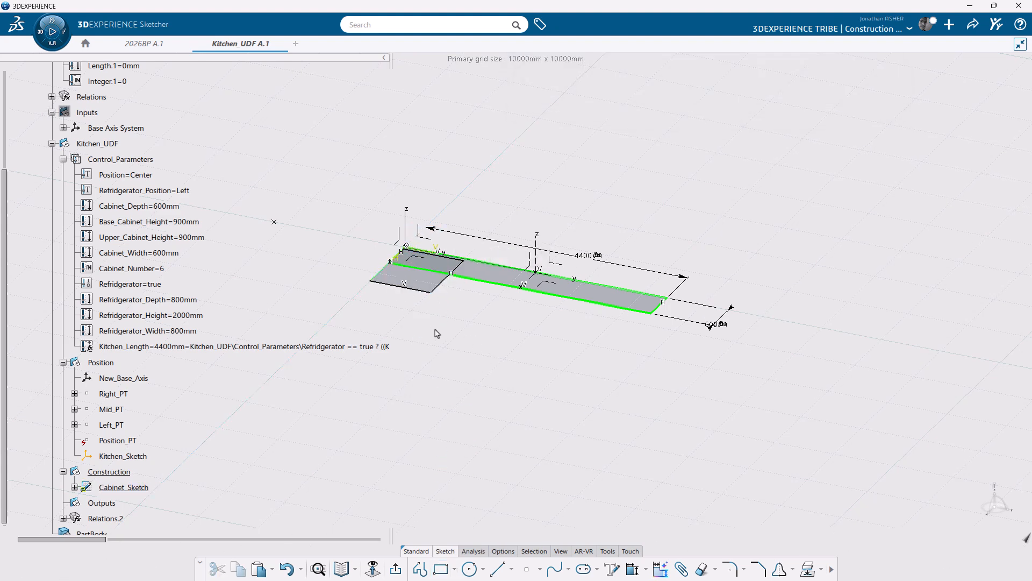
Step: Dimension the refrigerator rectangle's depth side and link the dimension to the Refridgerator_Depth parameter with a formula
click(383, 271)
click(519, 234)
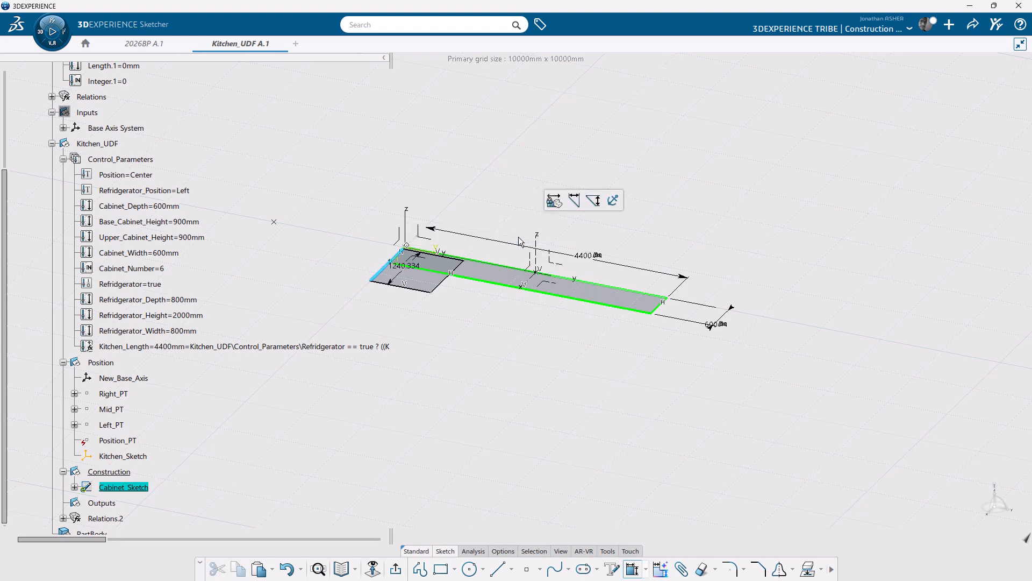
click(357, 249)
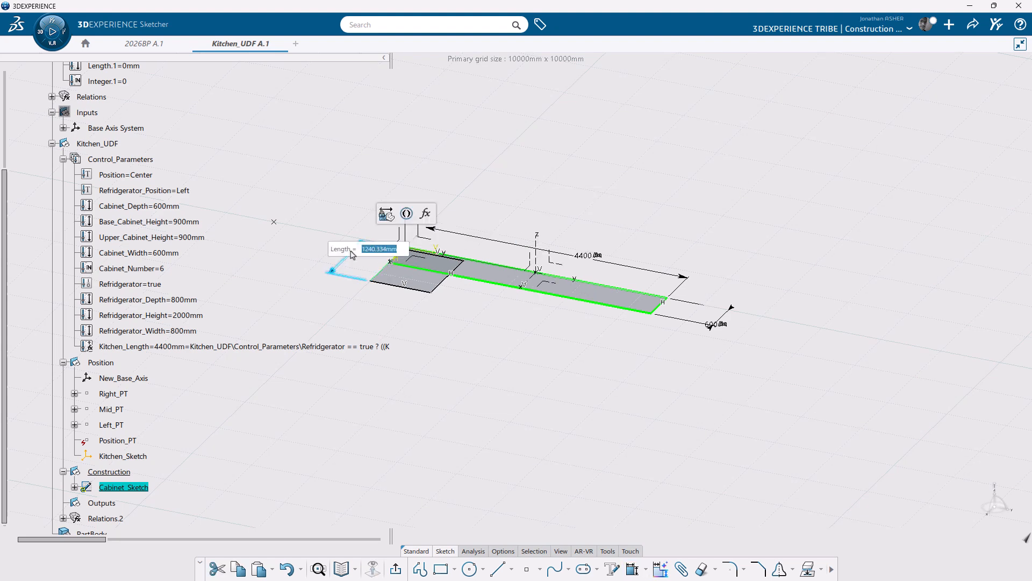
click(426, 214)
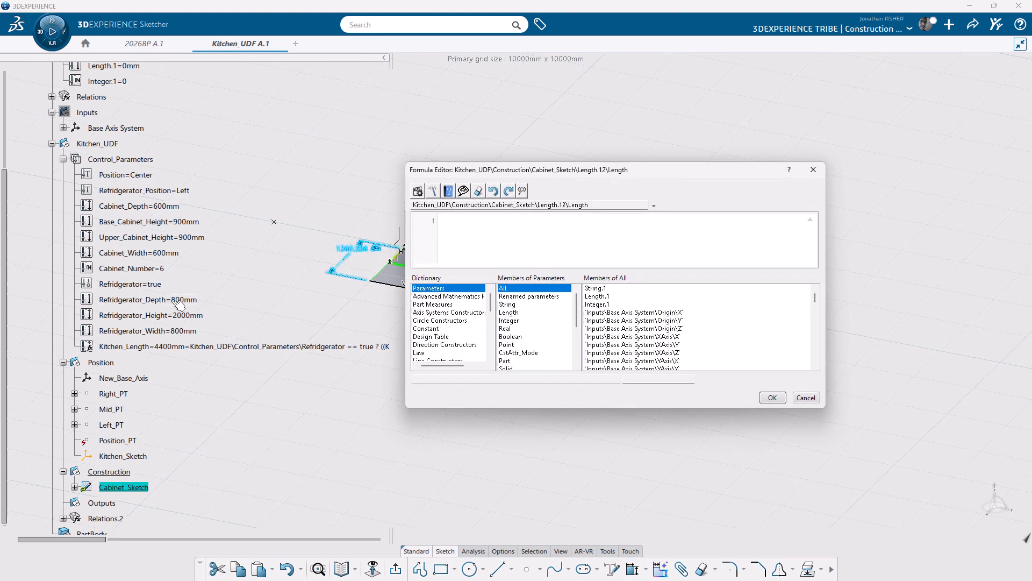
click(179, 304)
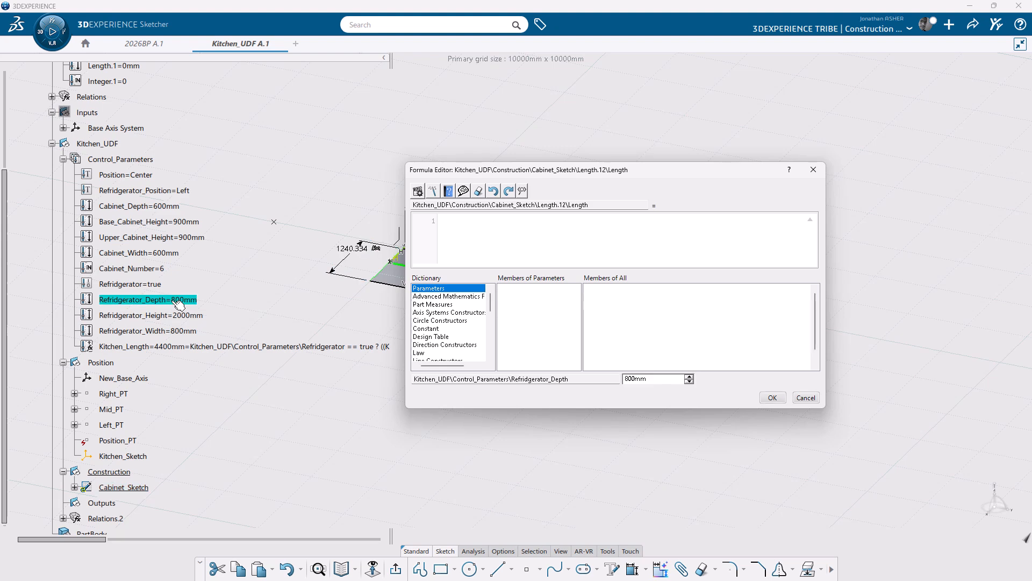
click(771, 398)
Step: Dimension the refrigerator rectangle's front edge and link the dimension to the Refridgerator_Width parameter with a formula
click(429, 279)
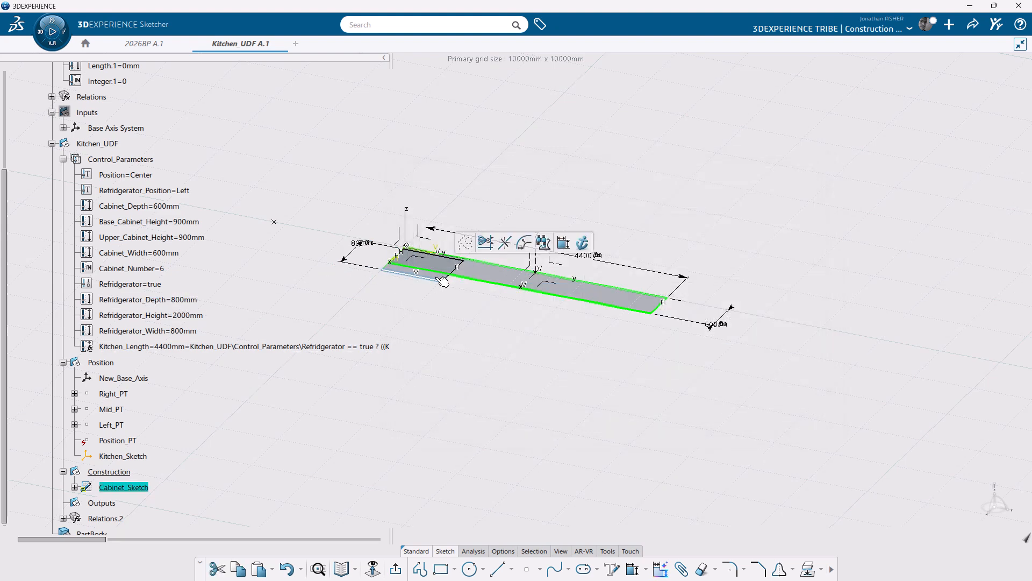
click(563, 244)
click(400, 293)
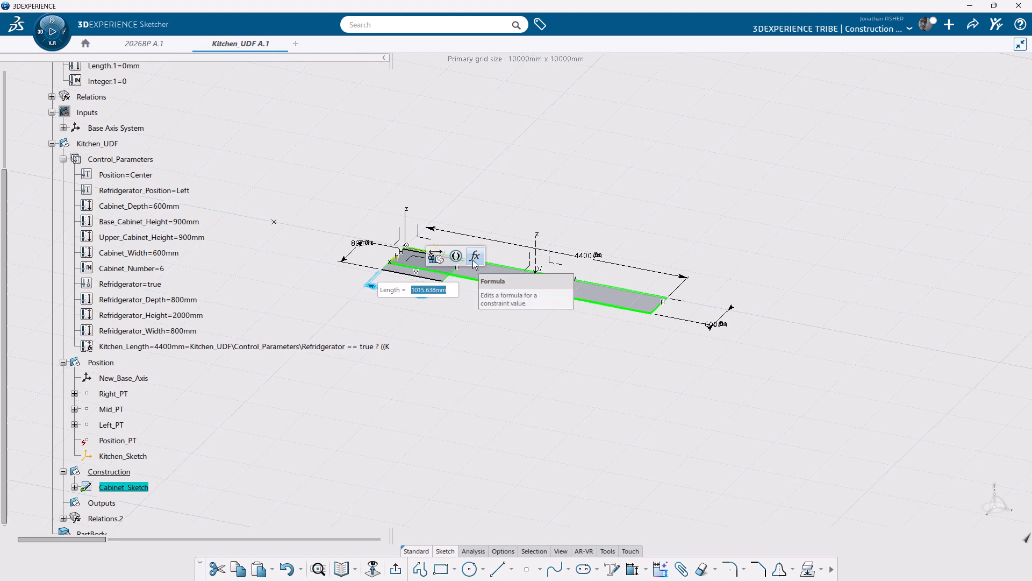
click(474, 256)
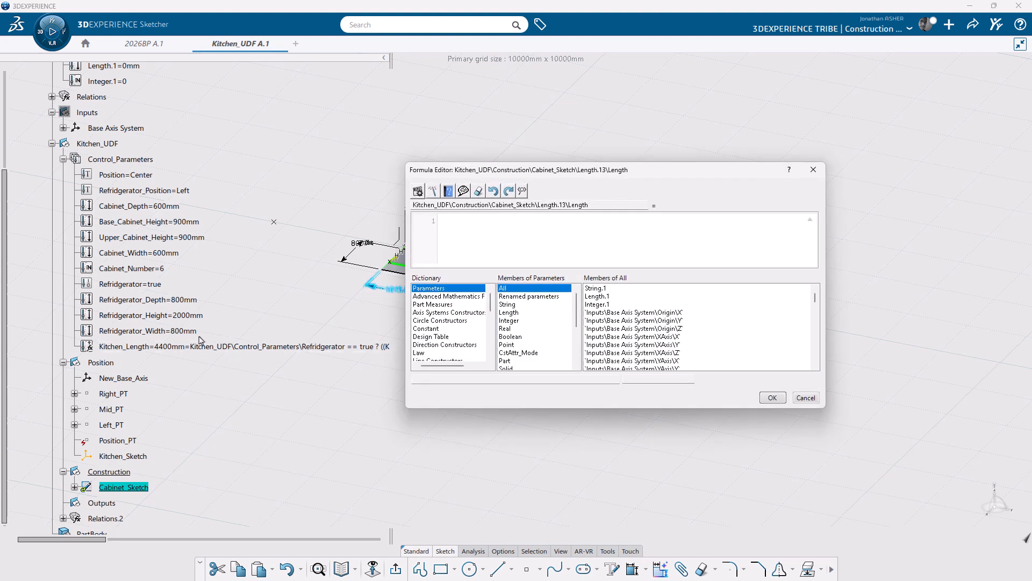
click(172, 331)
click(769, 398)
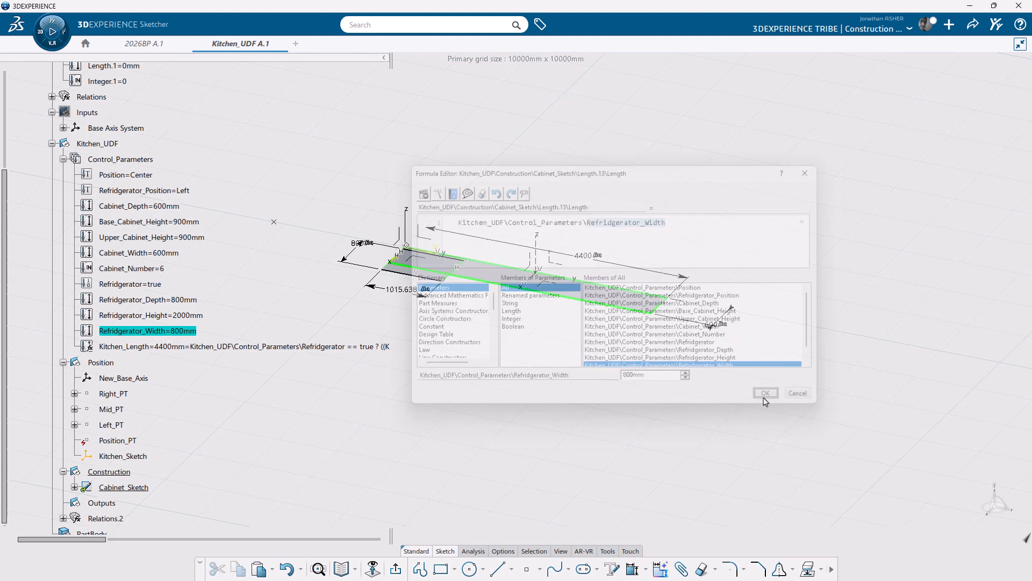
Step: Change the cabinet rectangle's length formula to Kitchen_Length minus Refridgerator_Width
double_click(584, 256)
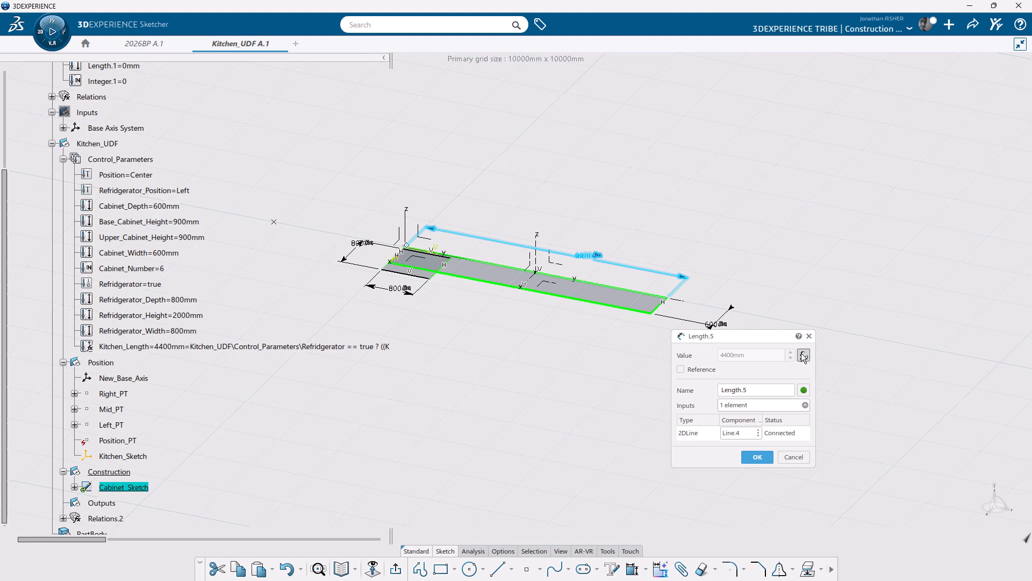
click(803, 355)
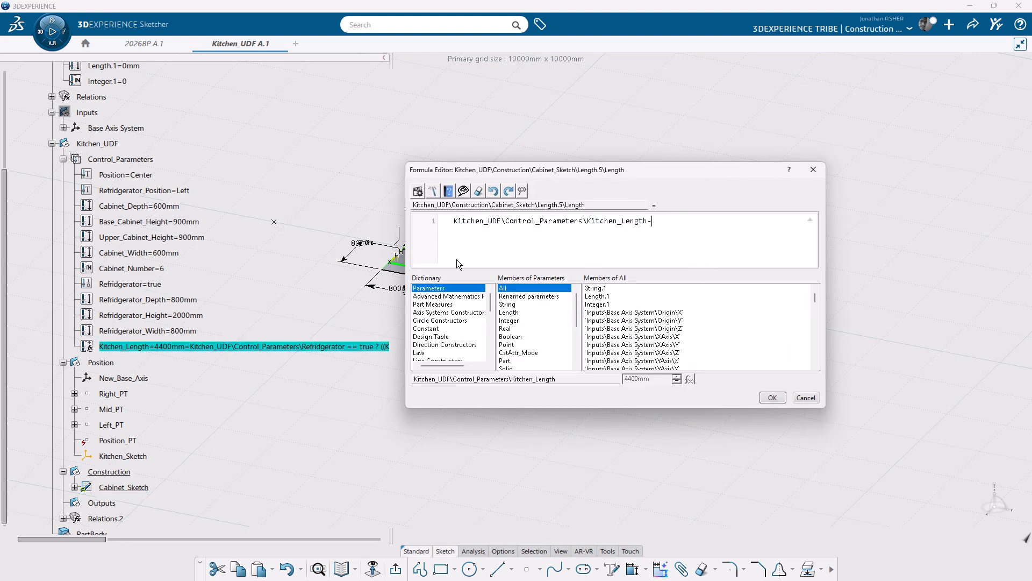
click(163, 331)
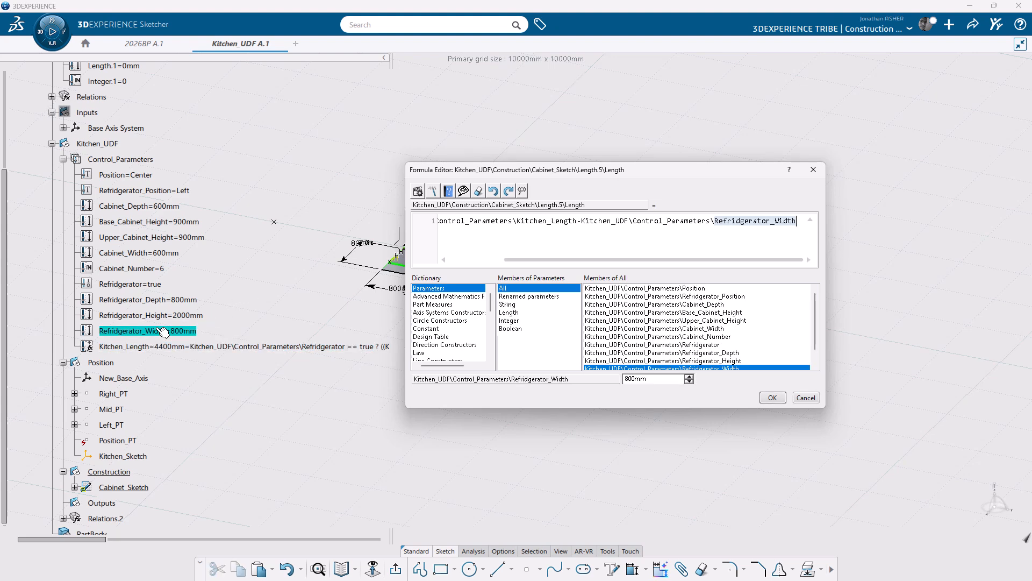
click(773, 398)
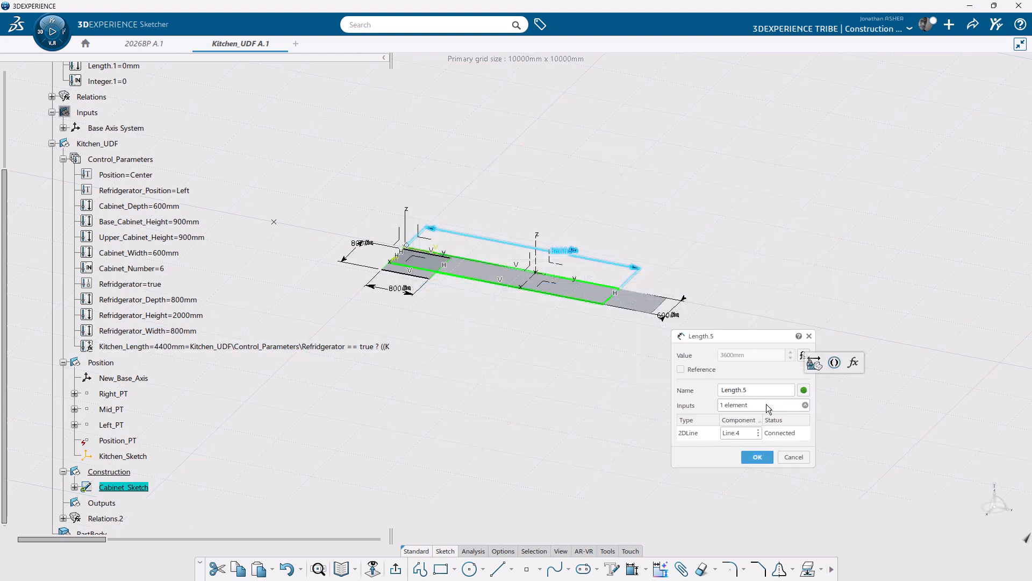
click(747, 457)
click(475, 316)
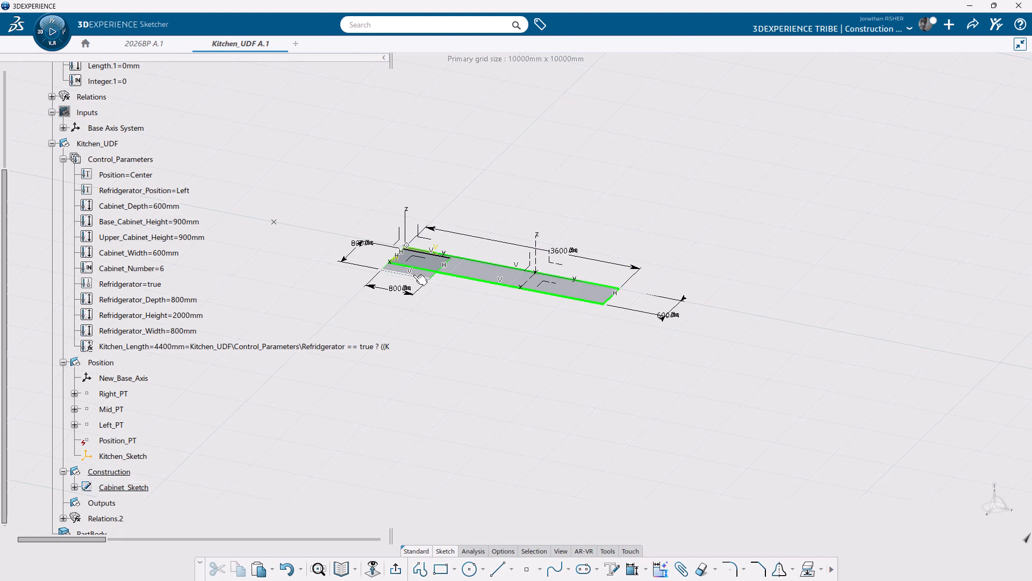
Step: Create an output profile from the refrigerator rectangle's lines Line.6, Line.7 and Line.8 in Wire (Automatic Propagation) mode
click(421, 278)
click(832, 571)
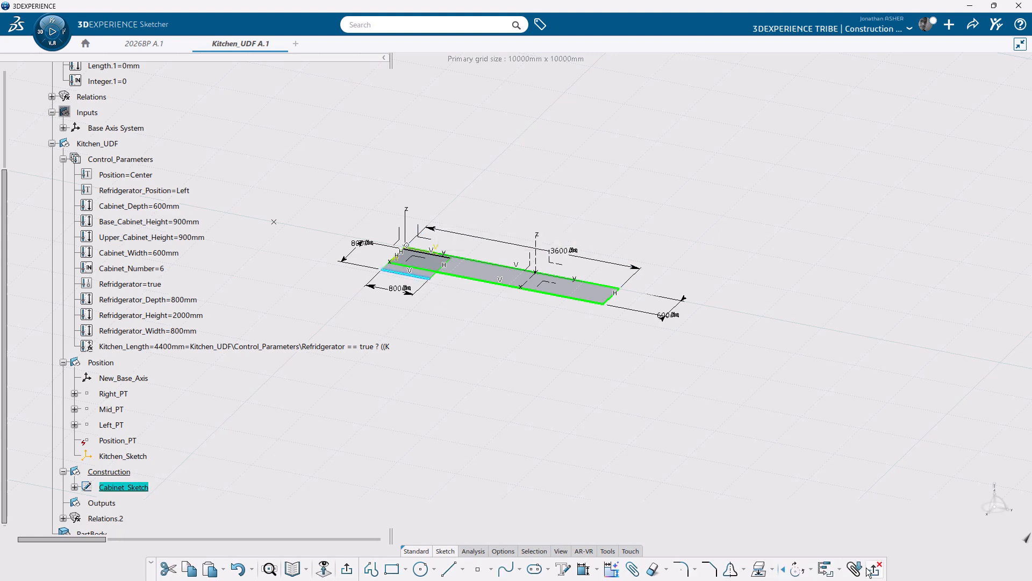
click(828, 570)
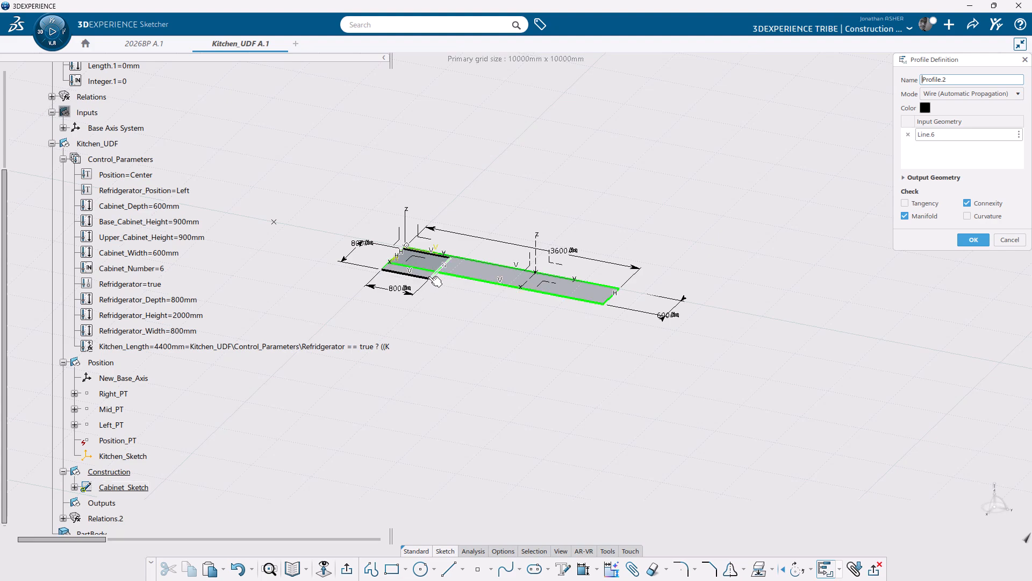
click(436, 279)
scroll(507, 295, up, 5)
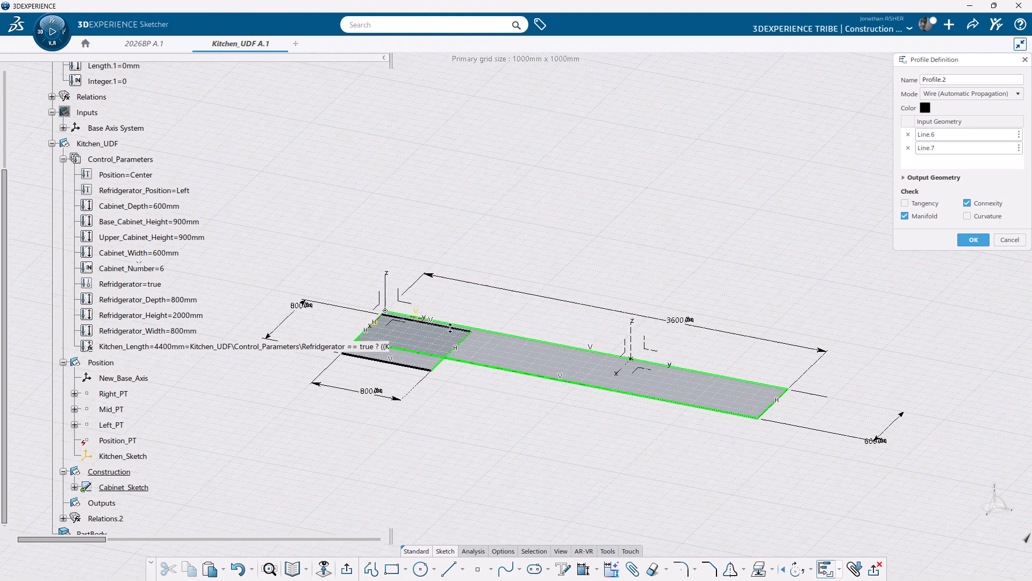
middle_drag(507, 295, 702, 295)
click(606, 348)
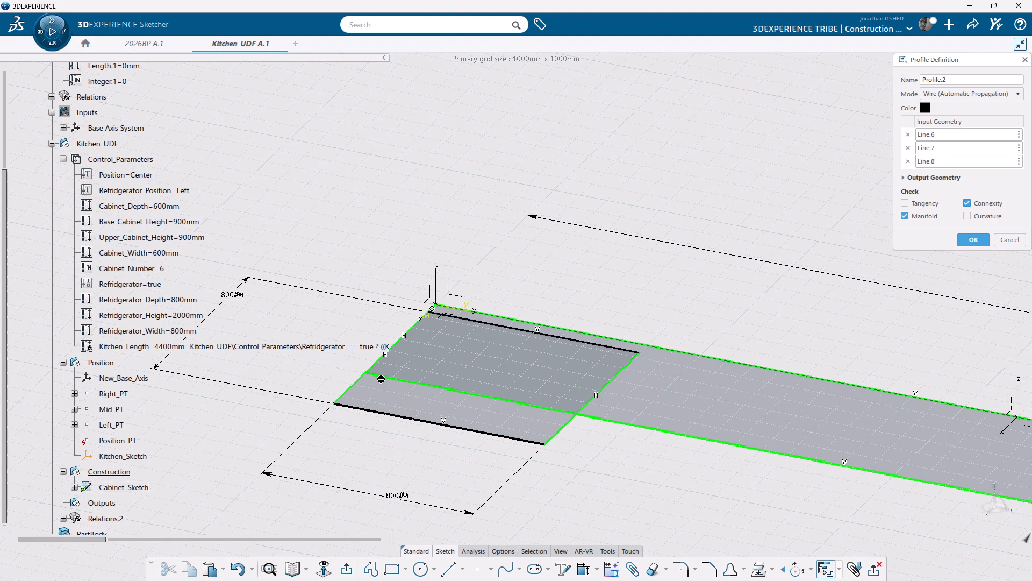
click(973, 240)
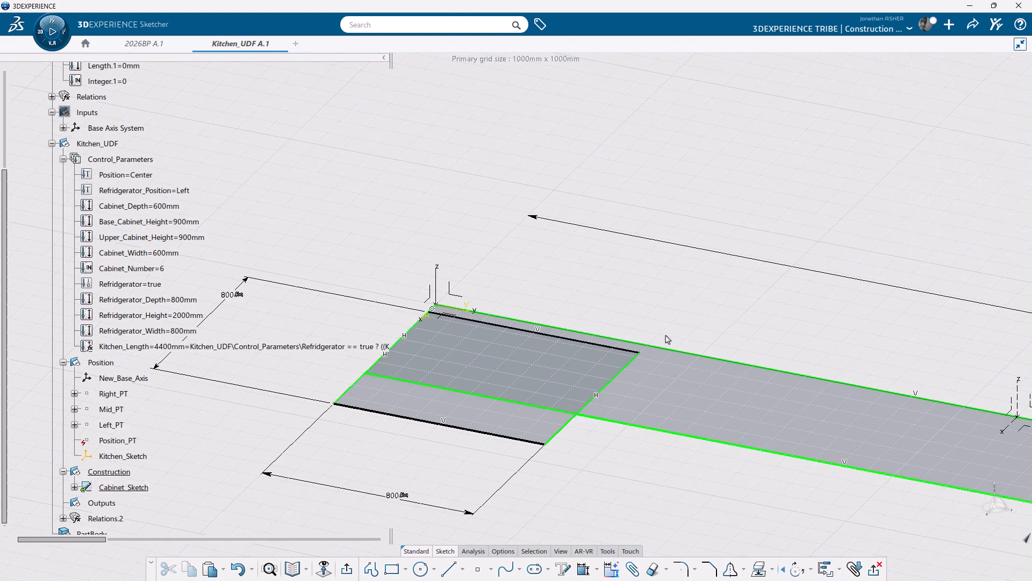
Step: Make the refrigerator rectangle's back edge coincident with the cabinet rectangle's back edge
click(489, 323)
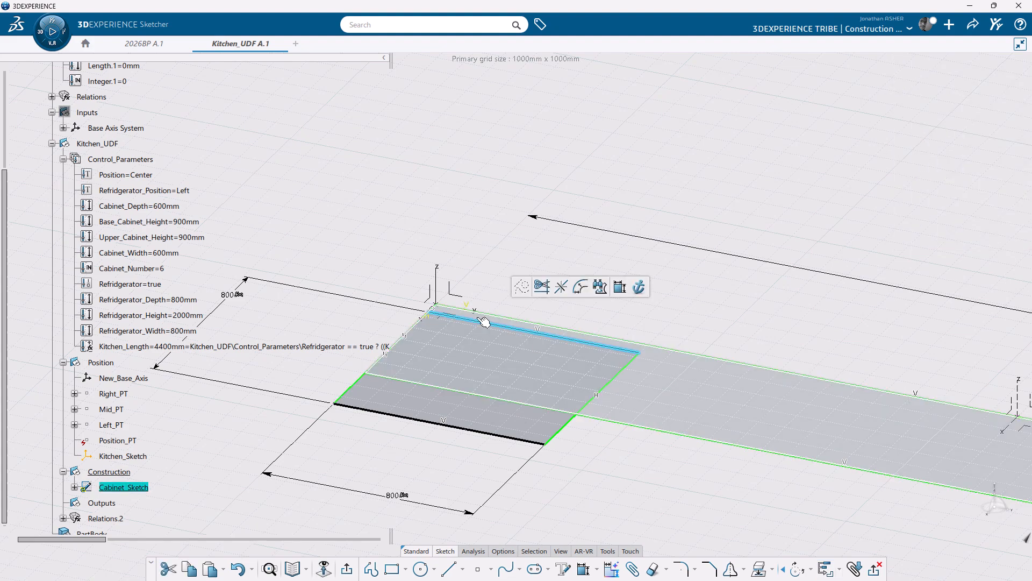
ctrl+click(477, 313)
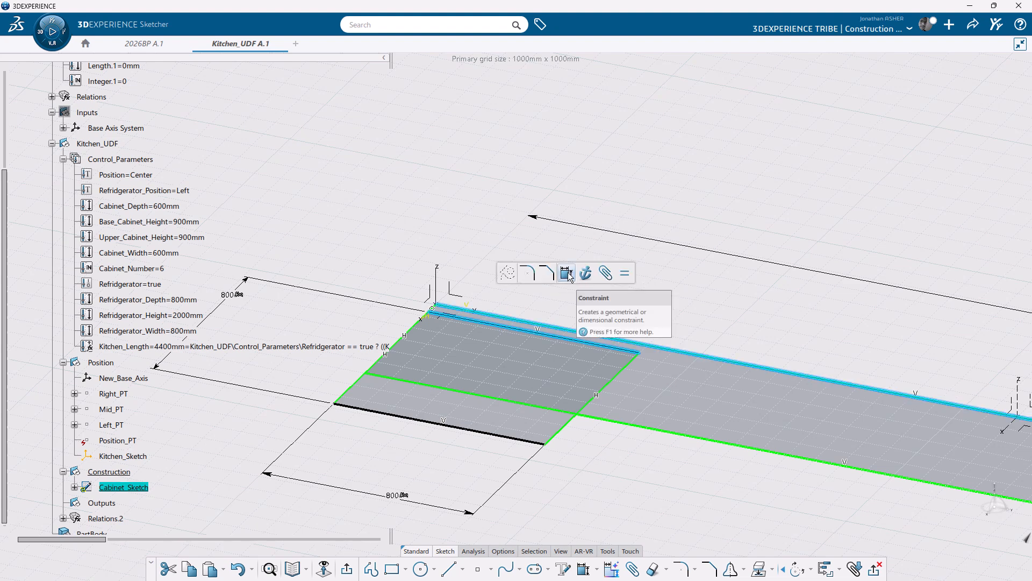
click(568, 274)
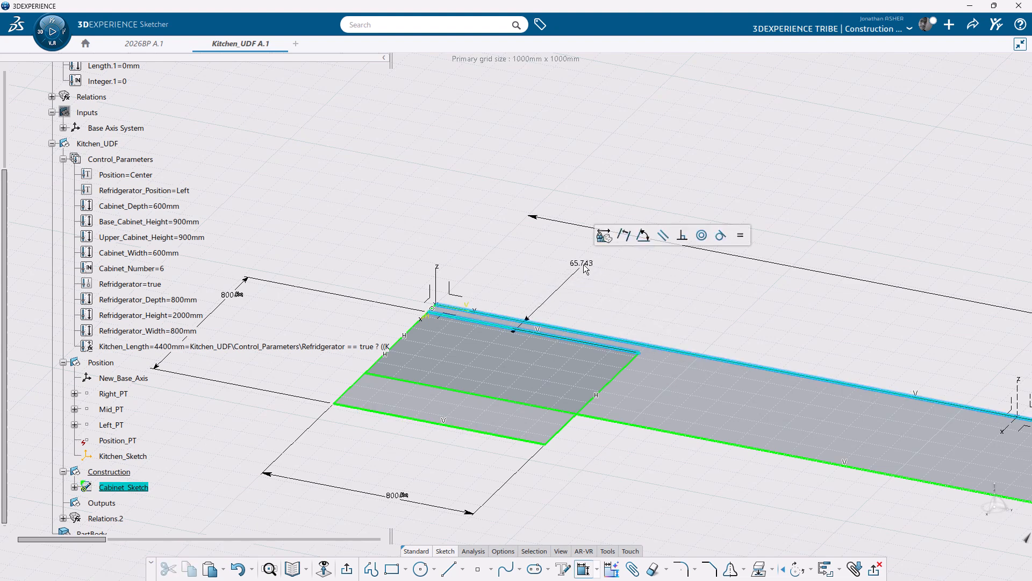
click(703, 236)
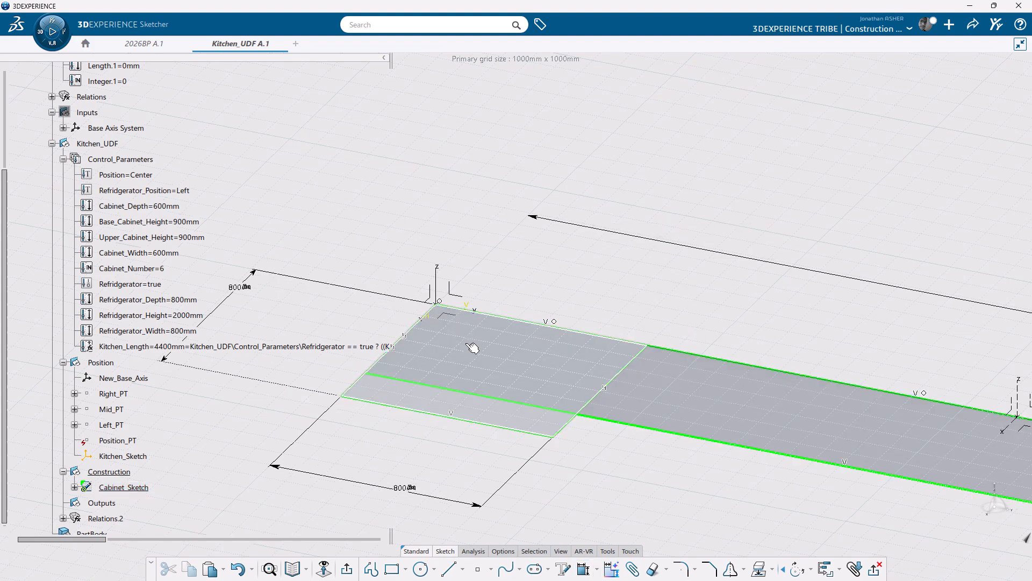
Step: Constrain the cabinet rectangle's back edge to be coincident with the sketch's vertical axis and exit the sketch
click(543, 318)
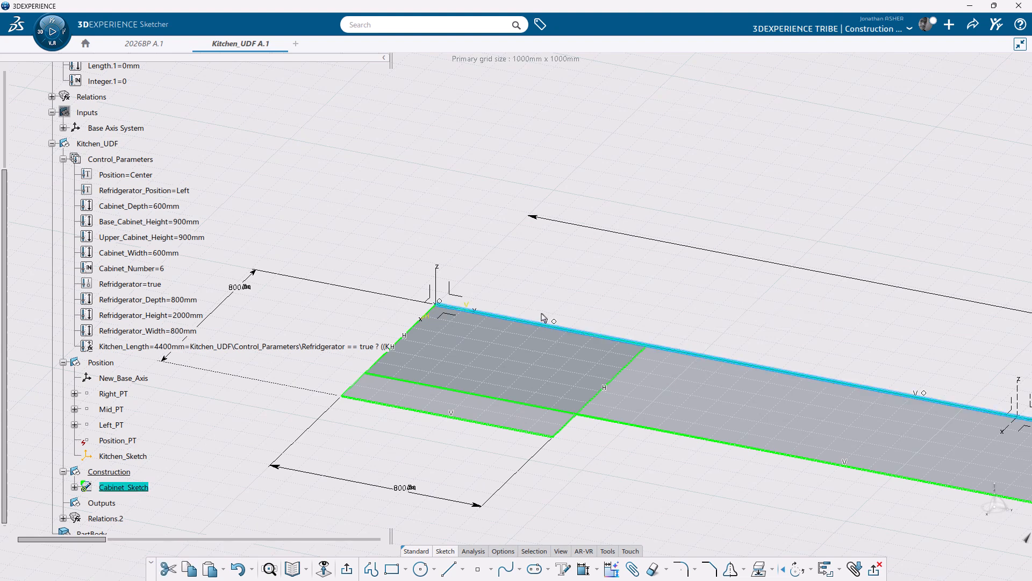
ctrl+click(461, 301)
click(578, 263)
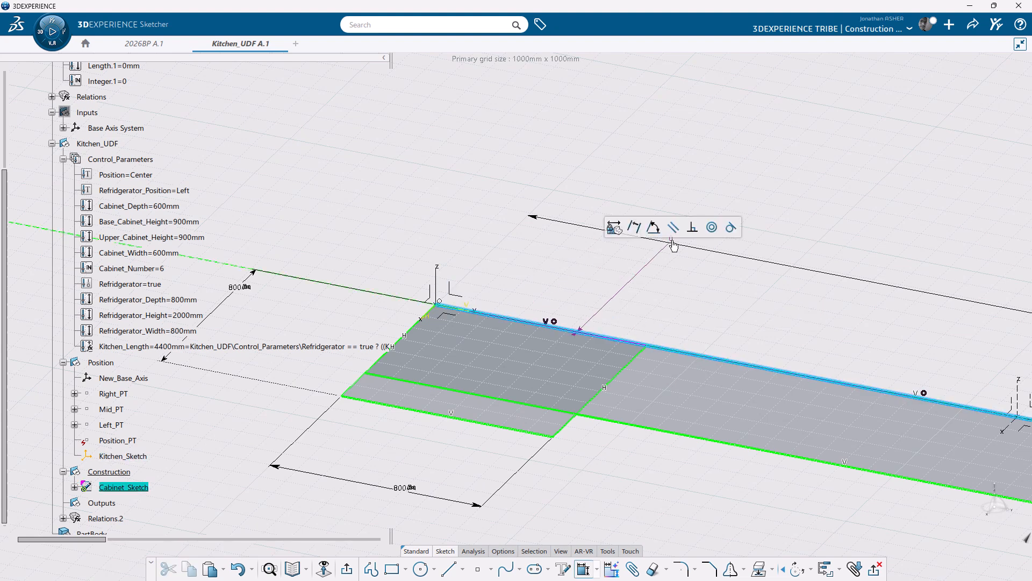
key(Escape)
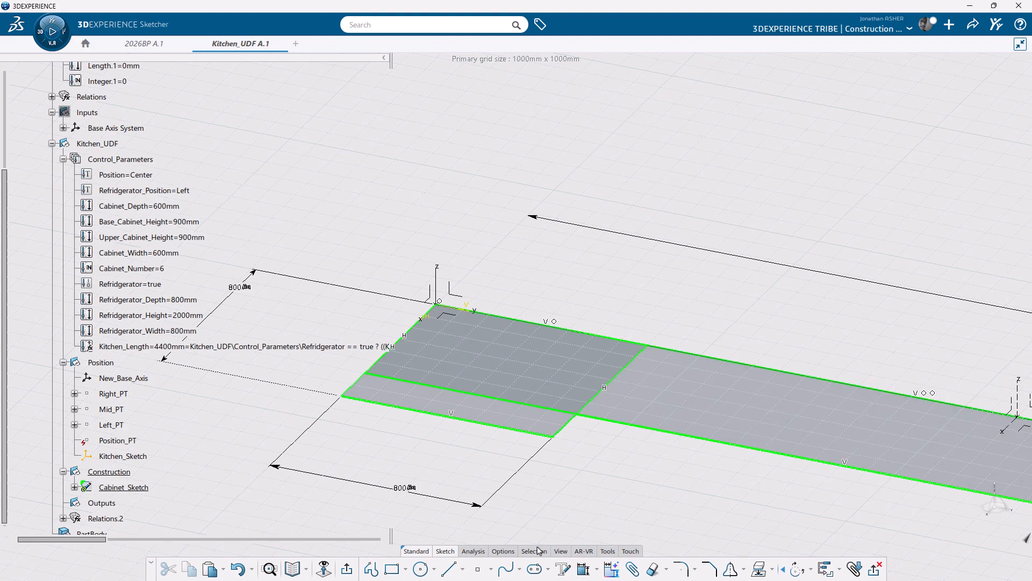
click(347, 569)
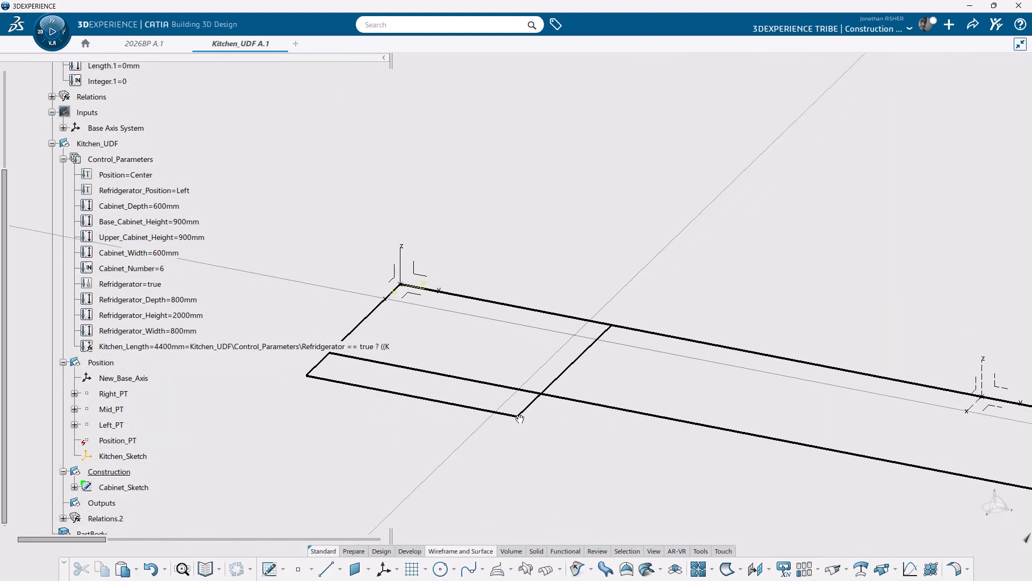
Step: Set up a Direction-Distance translation of the refrigerator profile Profile.2, using the ZX plane of Kitchen_Sketch as the direction
click(436, 373)
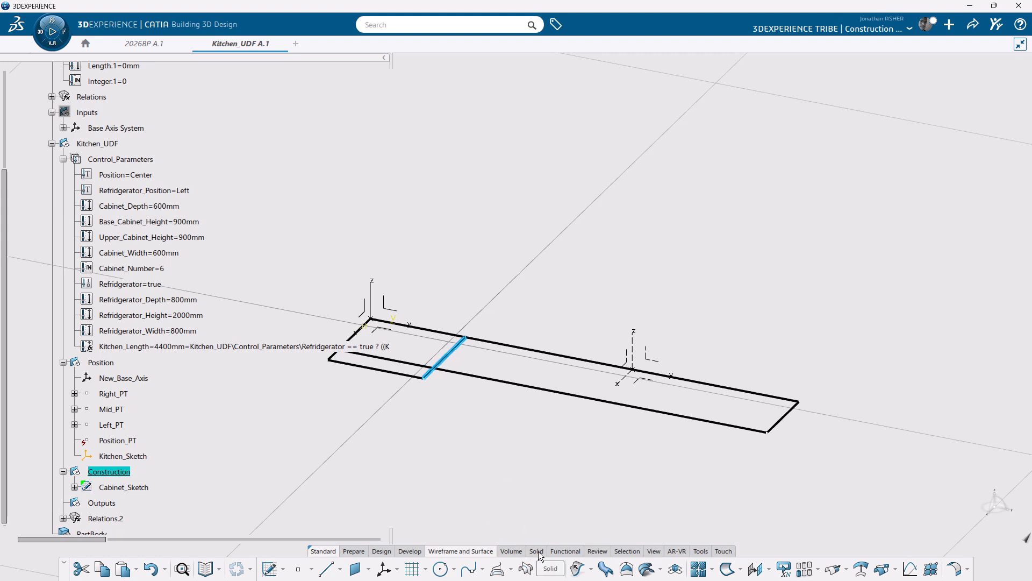
click(755, 569)
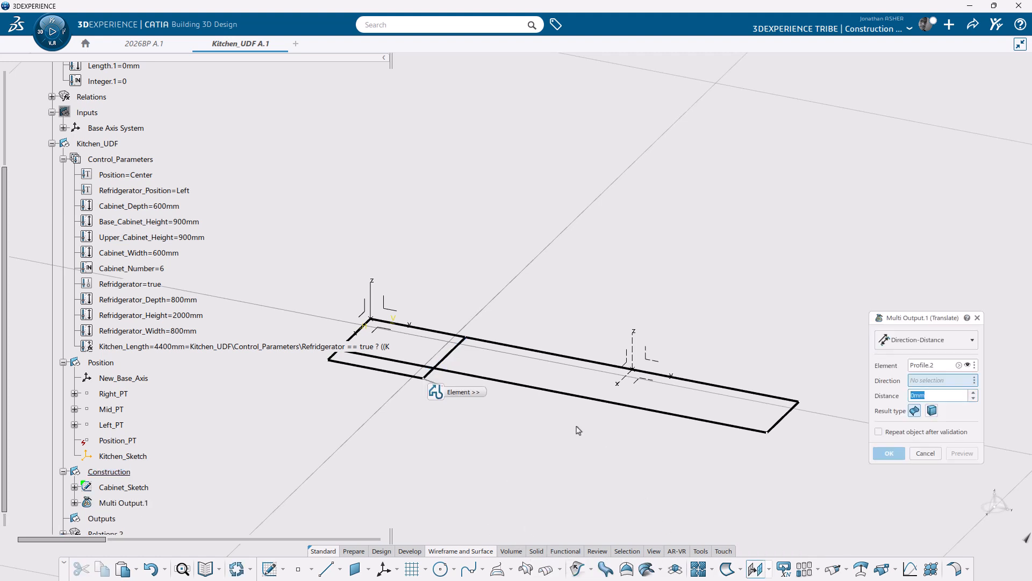
click(370, 316)
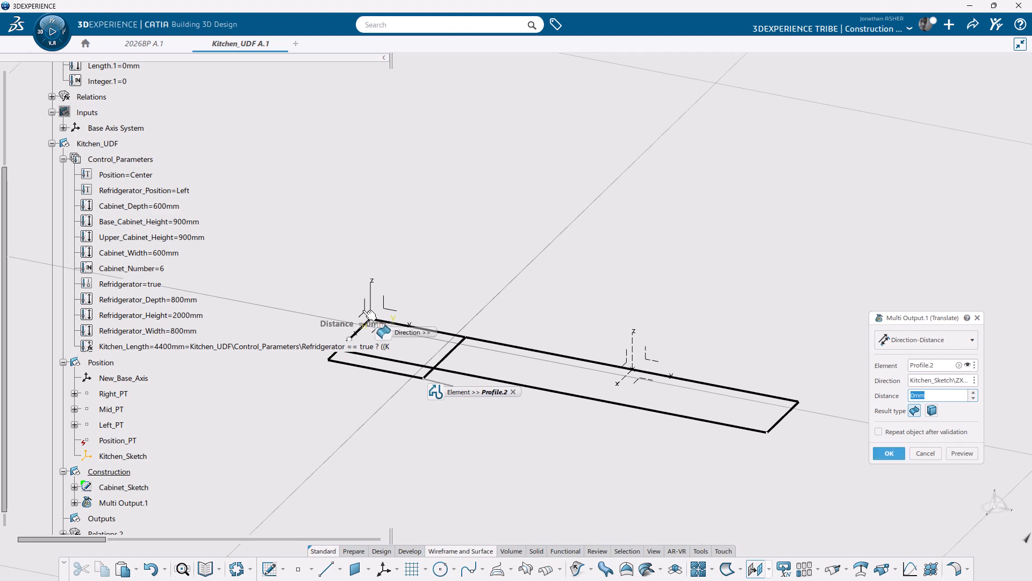
Step: Drive the refrigerator profile's translation distance with the formula Kitchen_Length-Refridgerator_Width and complete the translation
right_click(921, 395)
click(941, 398)
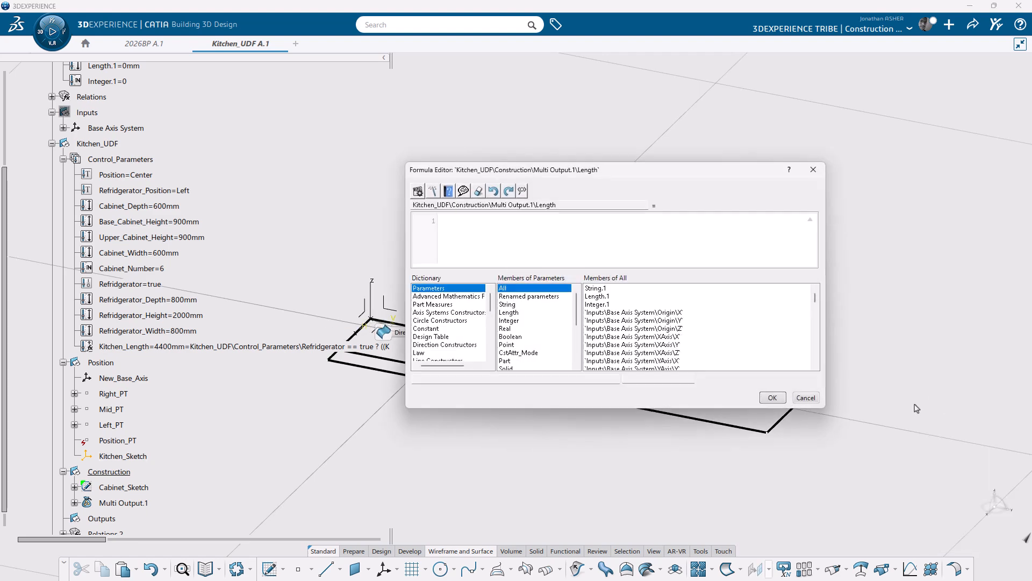
click(144, 348)
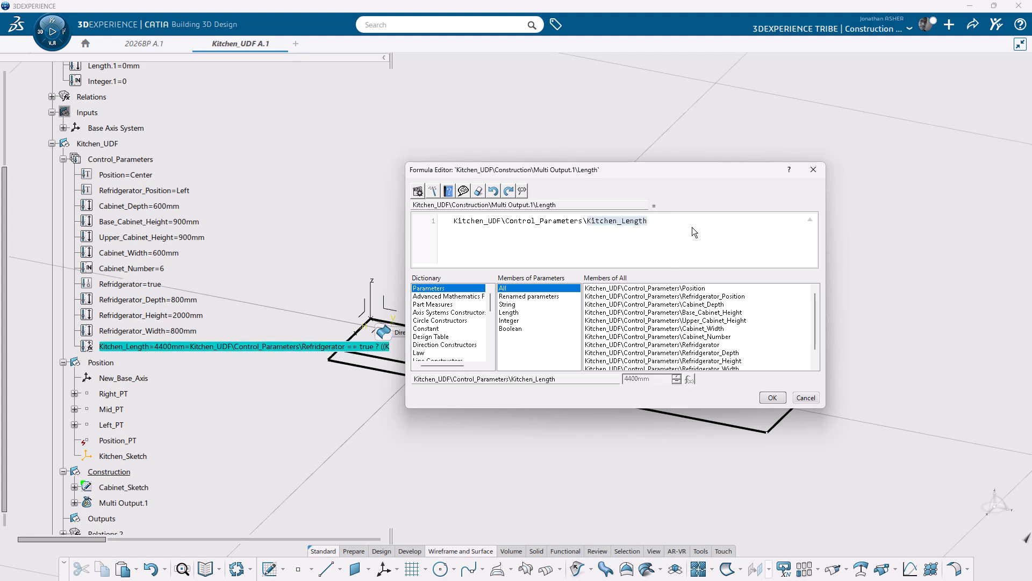
text(-)
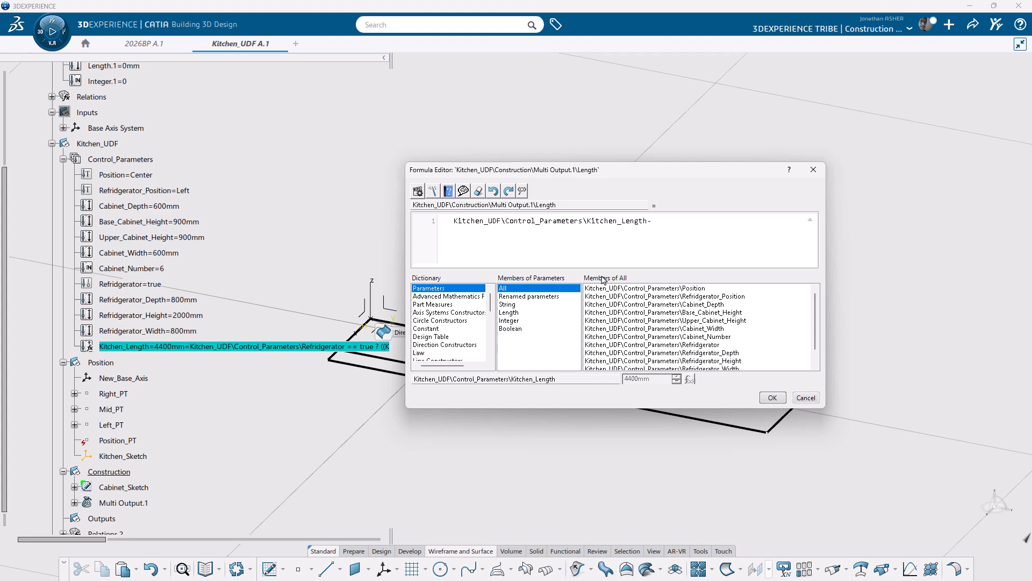
click(135, 333)
click(771, 398)
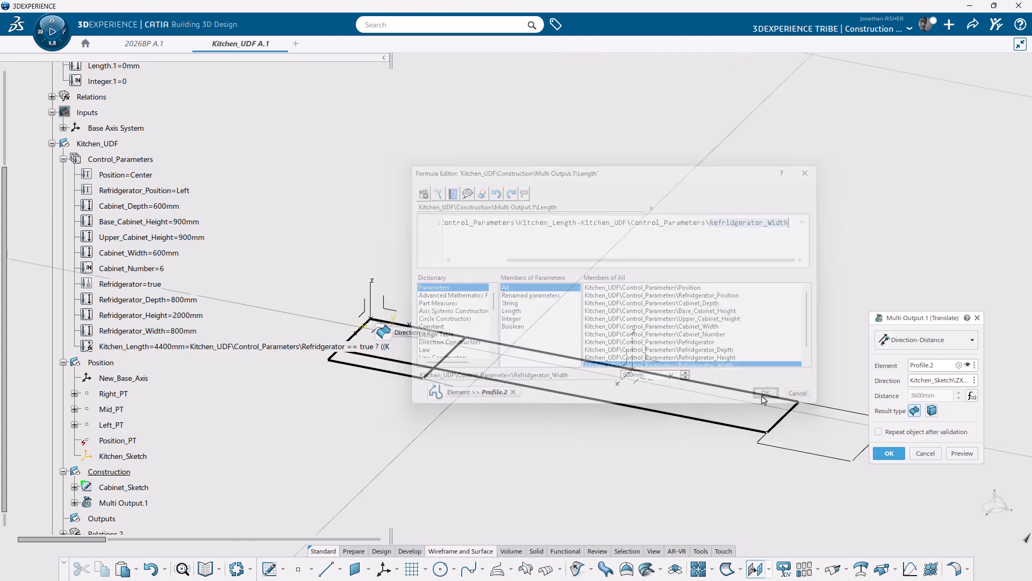
click(888, 453)
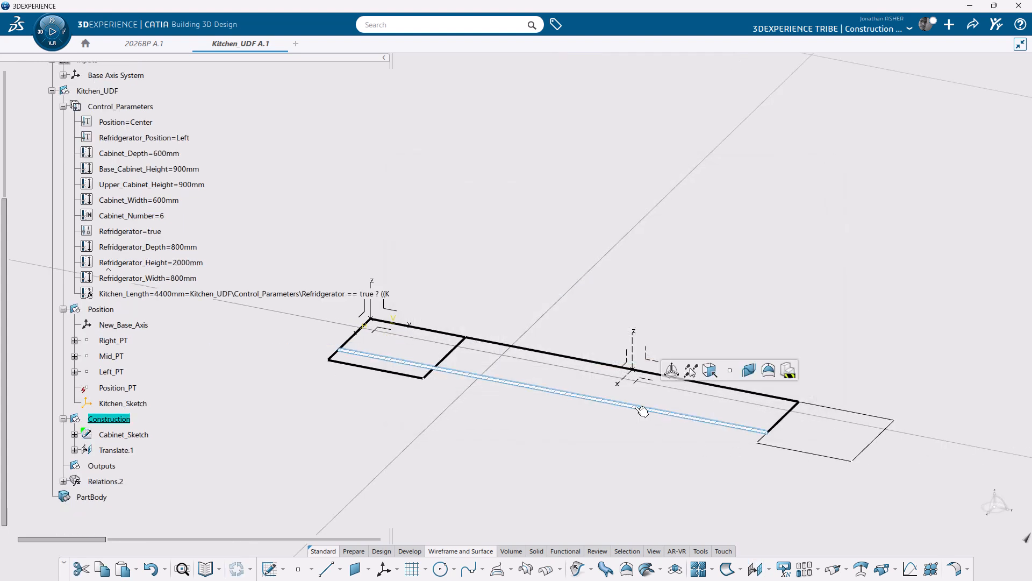
Step: Translate the cabinet profile Profile.1 in the same direction as the refrigerator, with its distance driven by the Refridgerator_Width parameter
click(755, 569)
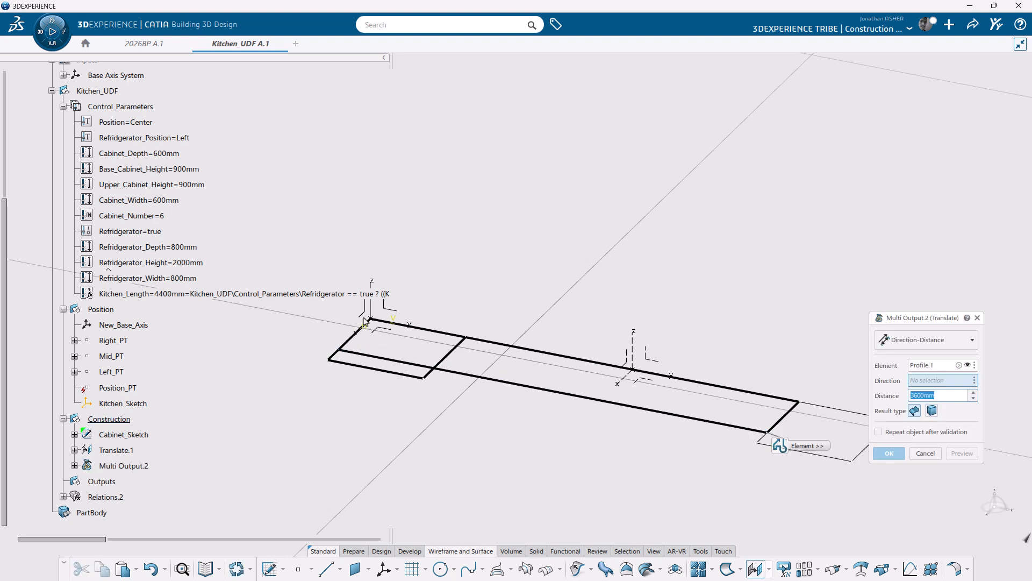
right_click(929, 394)
click(940, 397)
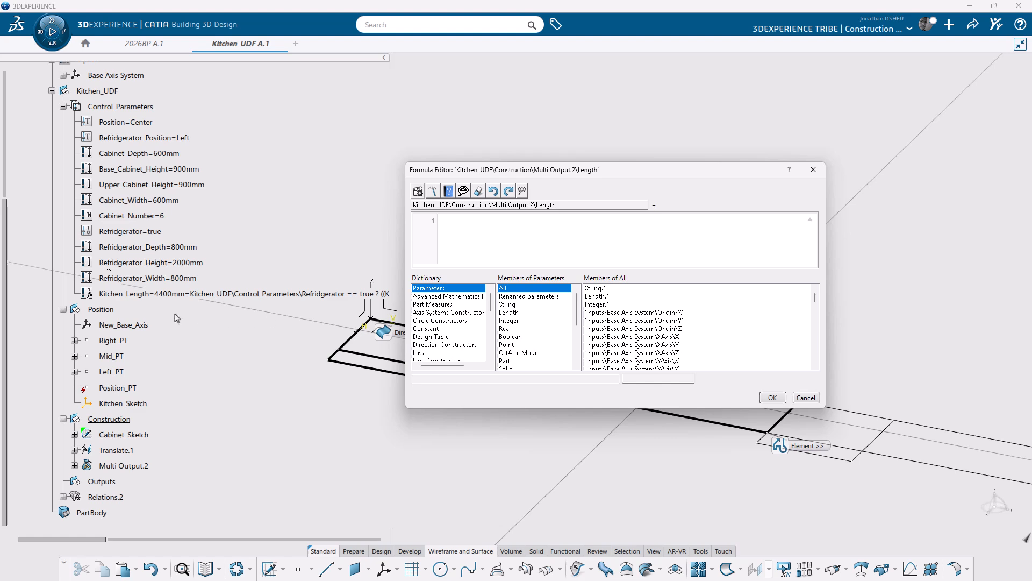
click(143, 278)
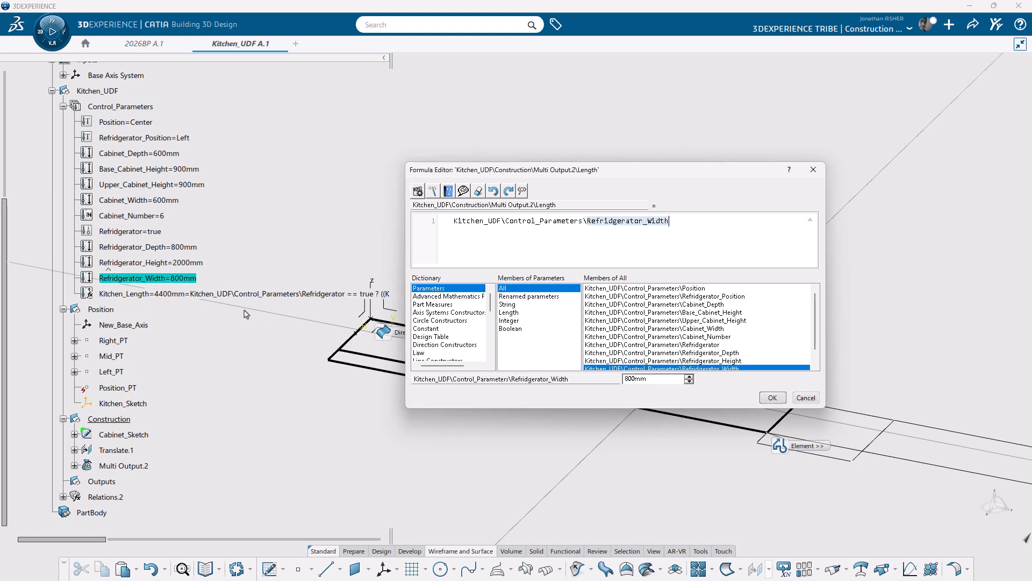
click(773, 397)
click(891, 454)
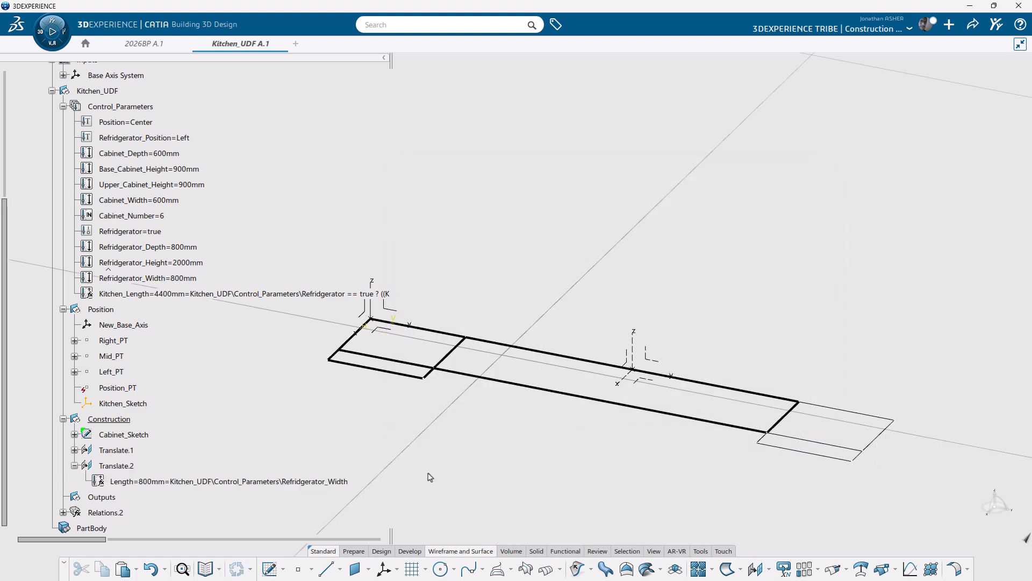
click(75, 465)
Step: Rename Translate.1 as Fridge_Right and Translate.2 as Cabinets_Right
right_click(119, 452)
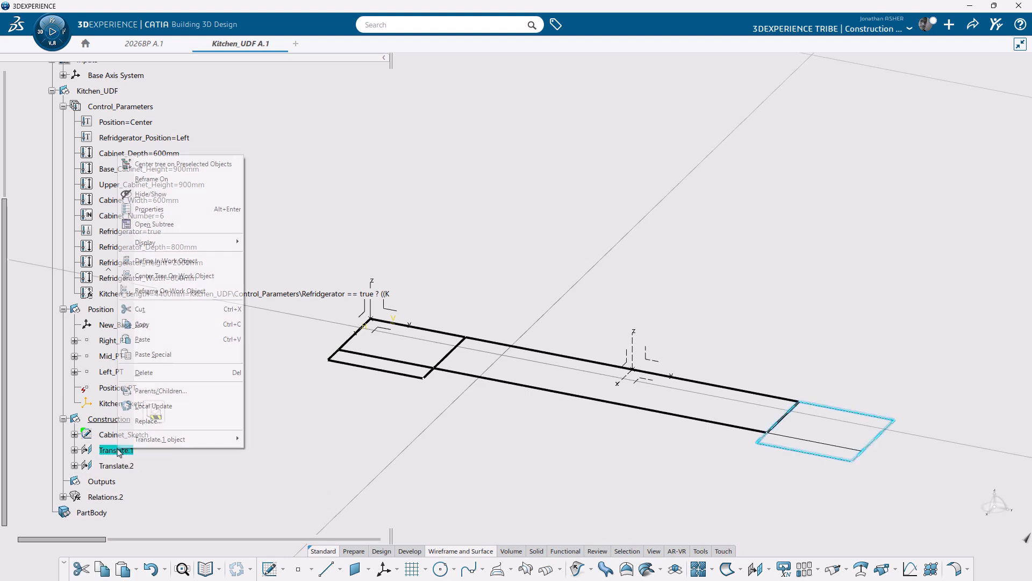
click(149, 209)
text(Fridge_Translate)
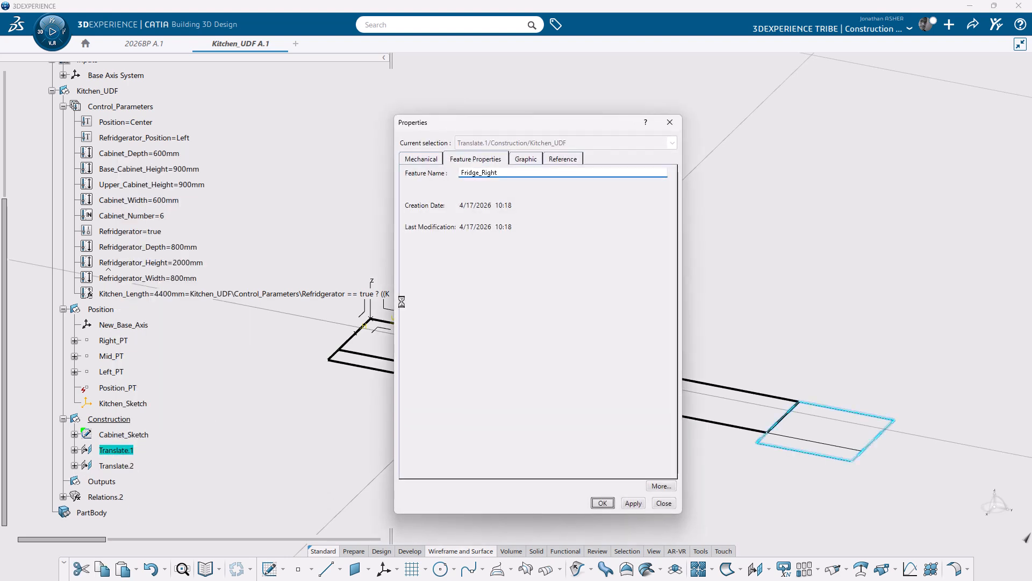
key(Return)
right_click(115, 468)
click(146, 228)
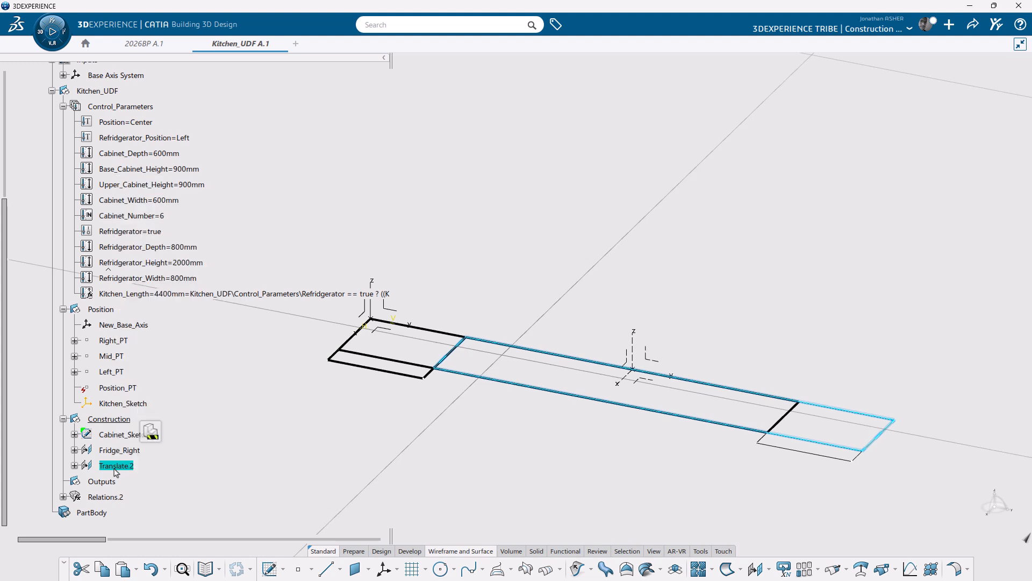
text(Cabinets_Right)
key(Return)
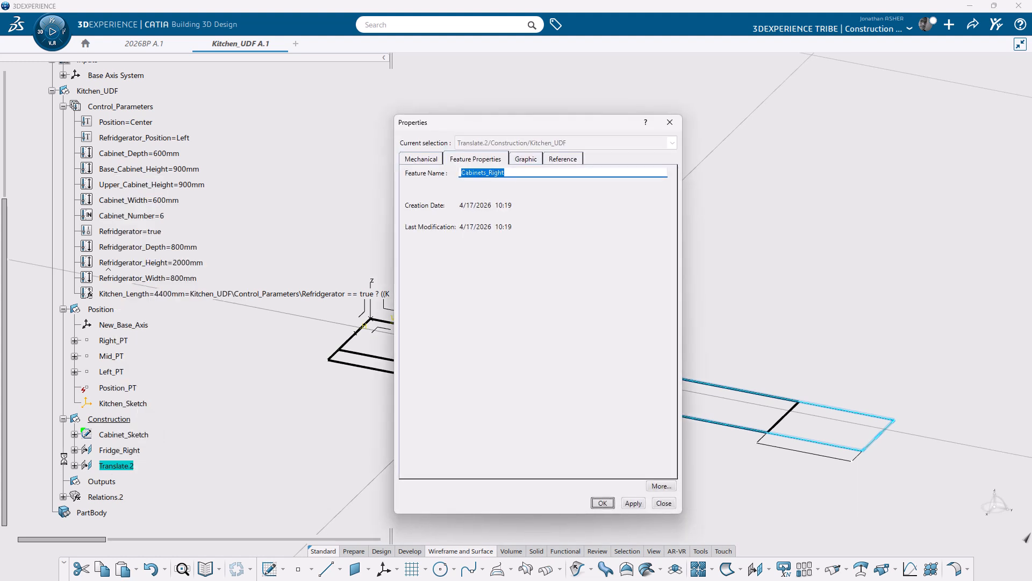
Step: Rename the Cabinet_Sketch outputs Profile.1 as Cabinets_Left and Profile.2 as Fridge_Left
click(74, 435)
click(84, 496)
right_click(129, 495)
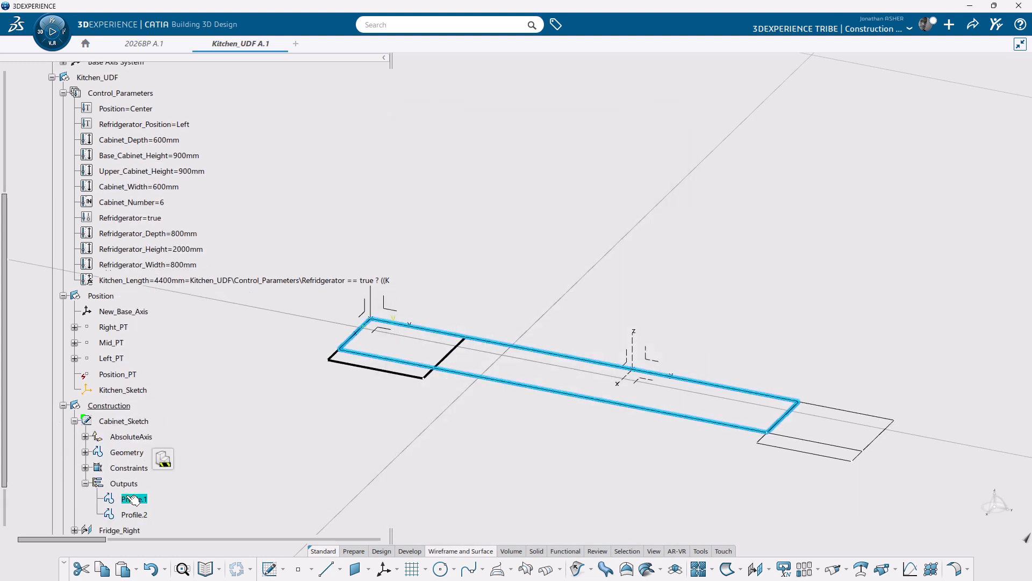
key(alt+Return)
text(Cabinets_Left)
key(Return)
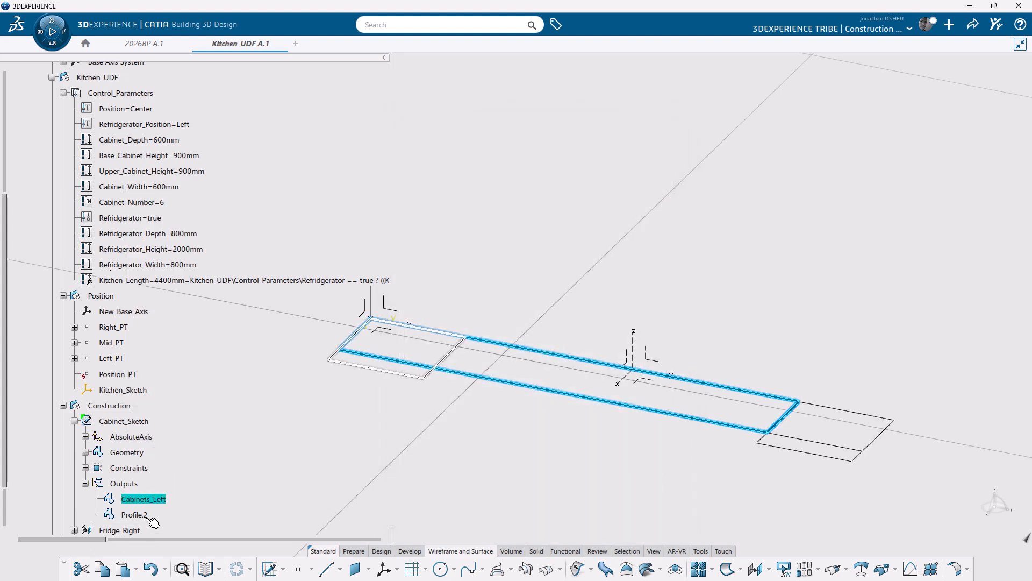
right_click(136, 515)
key(alt+Return)
text(Fridge_Left)
key(Return)
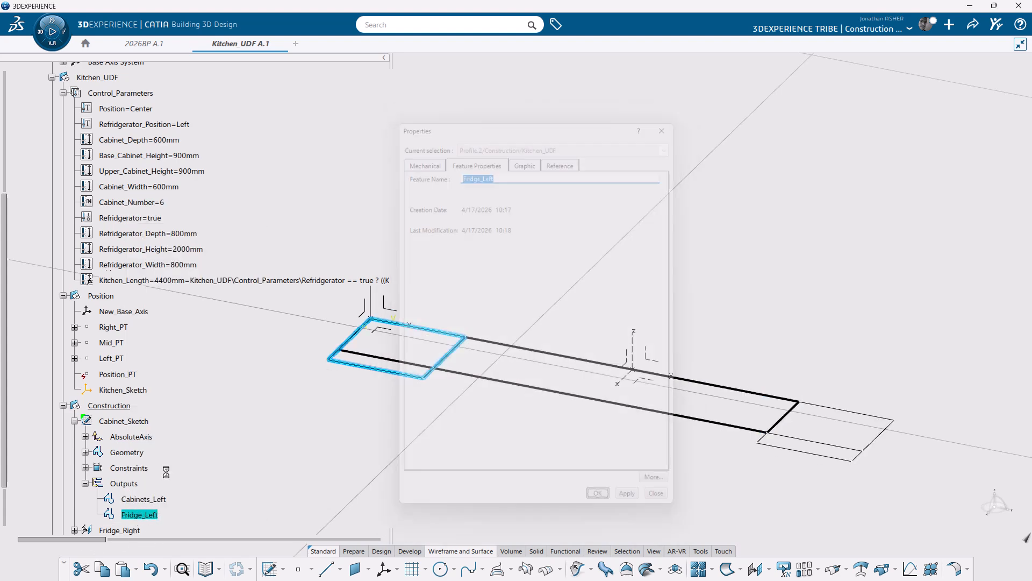
click(86, 484)
click(74, 422)
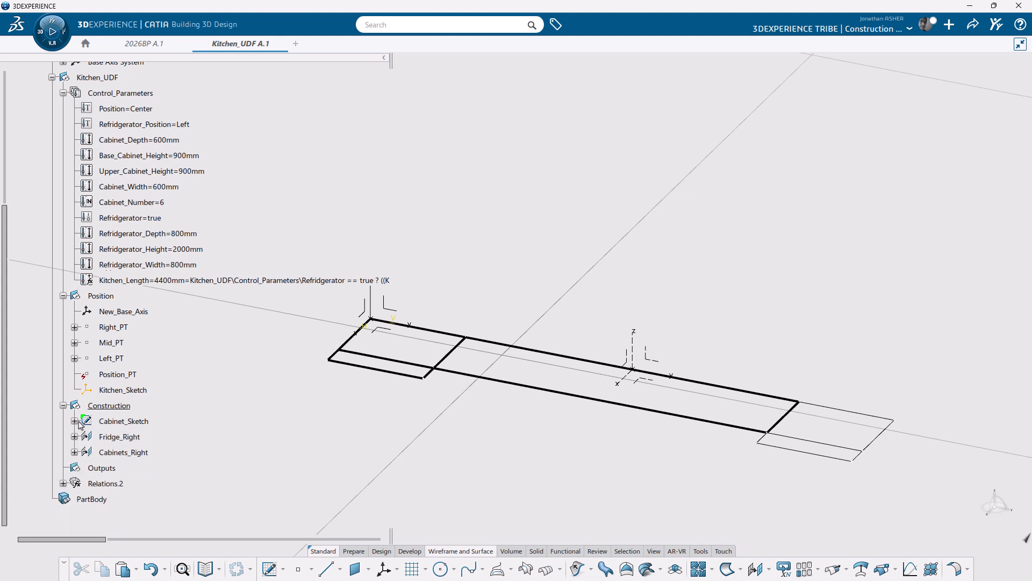
Step: Copy Fridge_Right and Cabinets_Right and paste them into the Construction set with the As Result option
click(123, 437)
ctrl+click(124, 452)
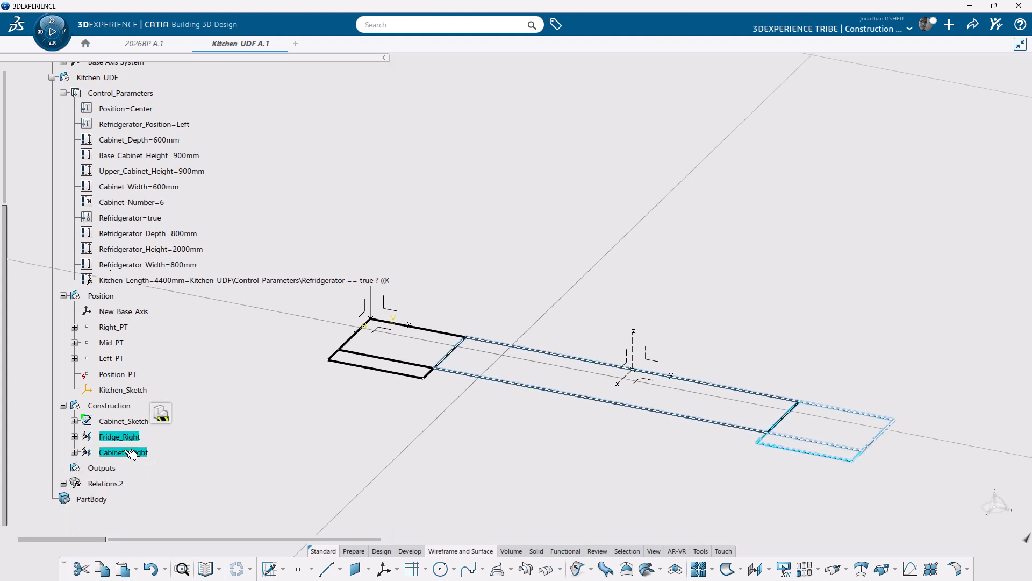
right_click(115, 405)
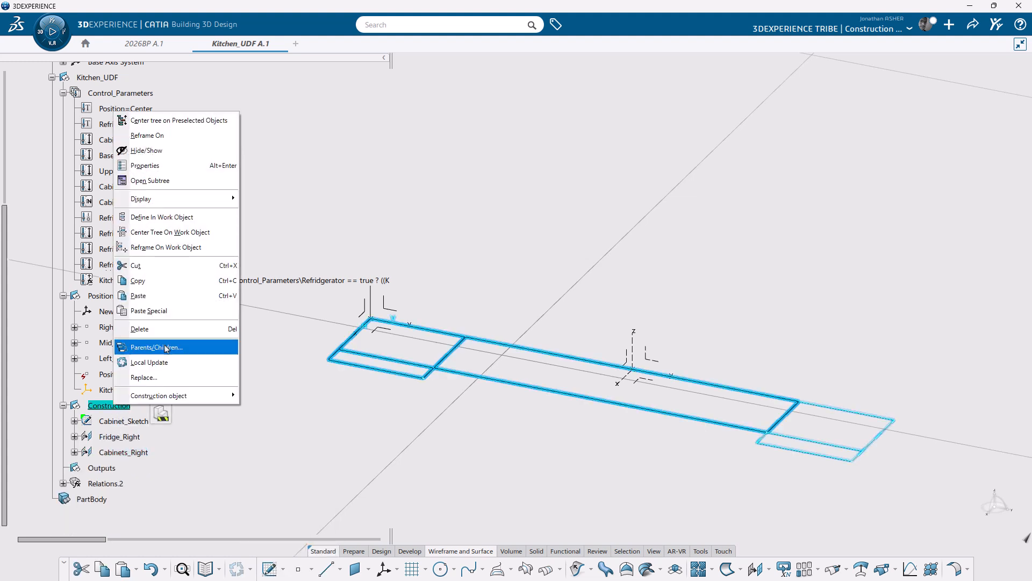
click(153, 311)
click(953, 529)
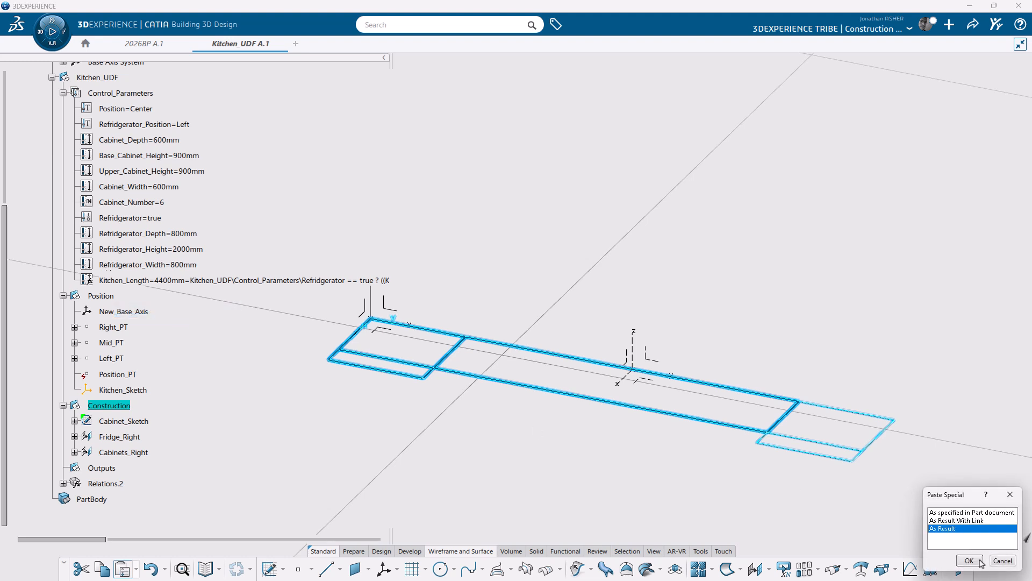
click(970, 560)
Step: Rename the pasted Fridge_Right and Cabinets_Right curves as Fridge_Result and Cabinets_Result
right_click(128, 469)
key(alt+Return)
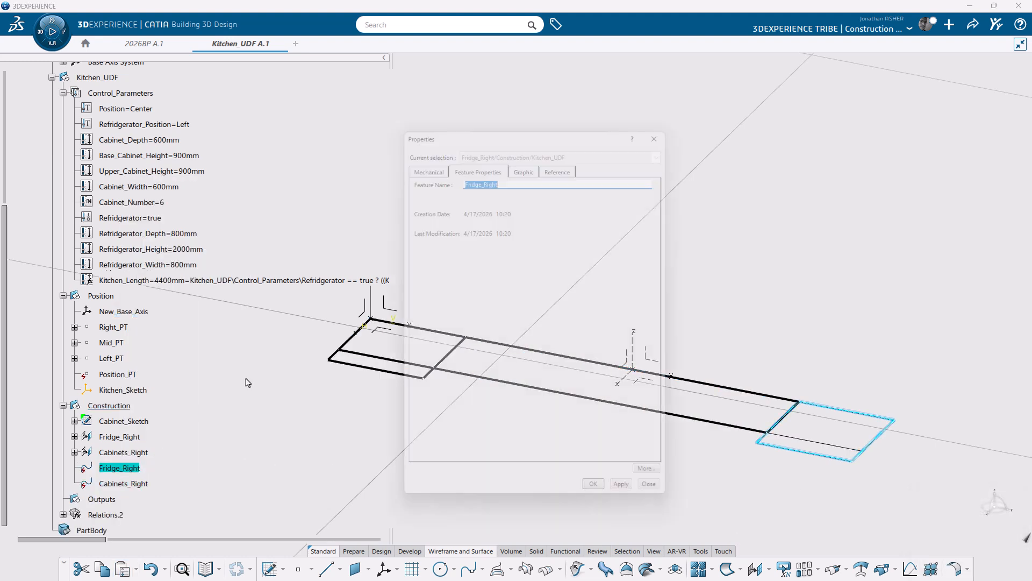
text(Fridge_Result)
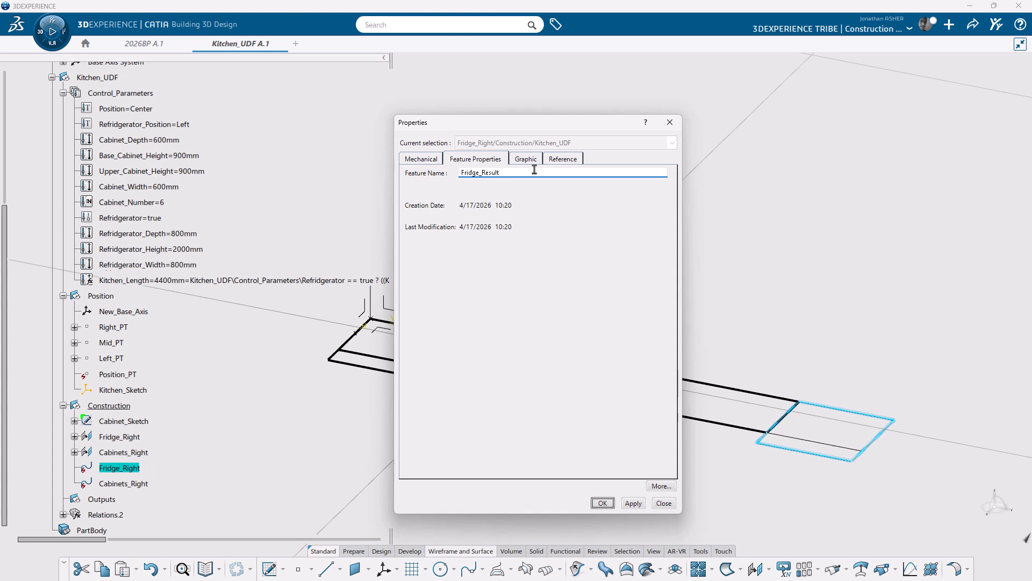
right_click(126, 483)
key(alt+Return)
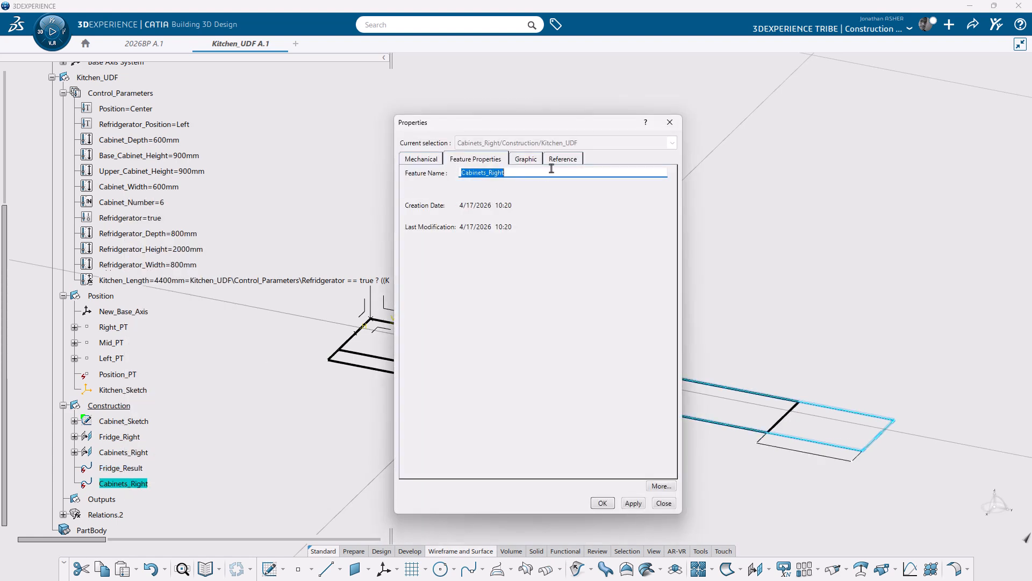
text(Cabinets_Result)
key(Return)
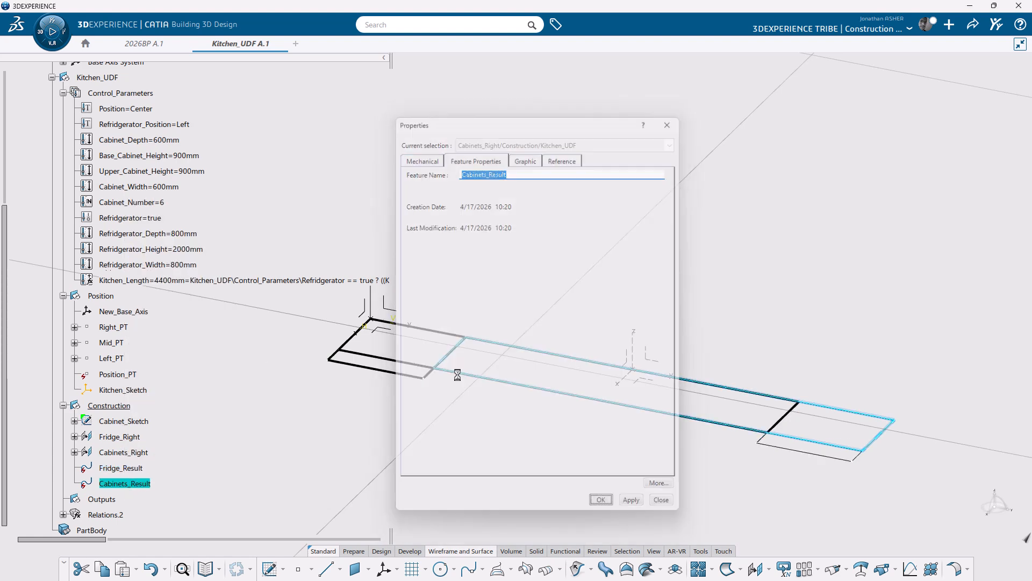
Step: Create a reaction in Relations.2 with the Refridgerator and Refridgerator_Position parameters as its sources
scroll(144, 461, down, 1)
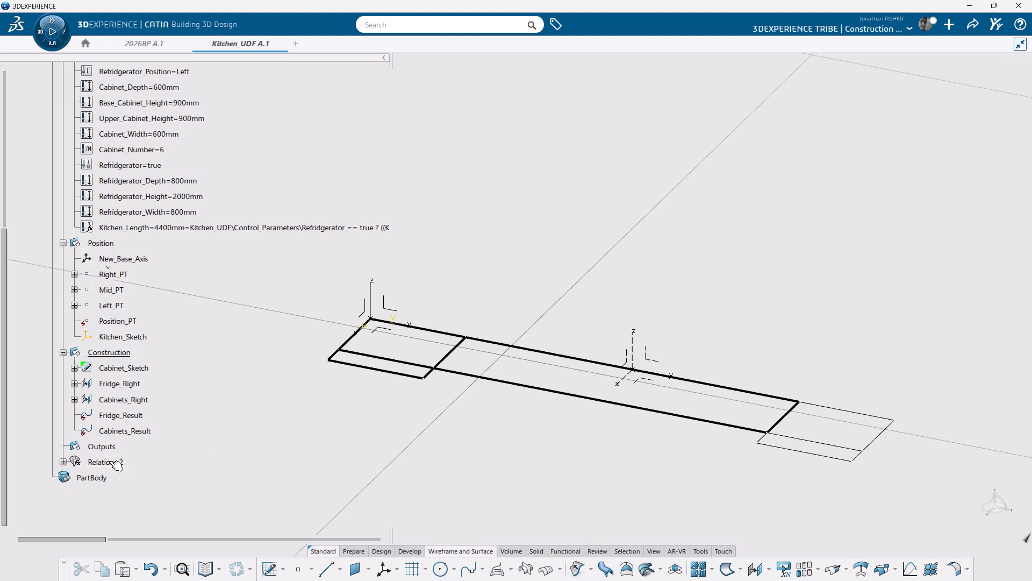
click(116, 466)
click(203, 424)
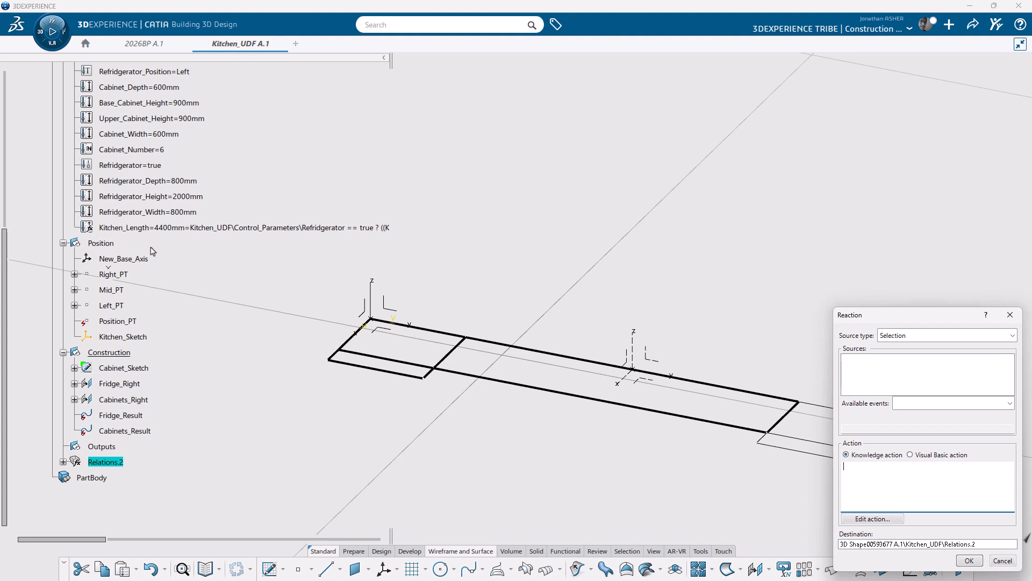
click(146, 165)
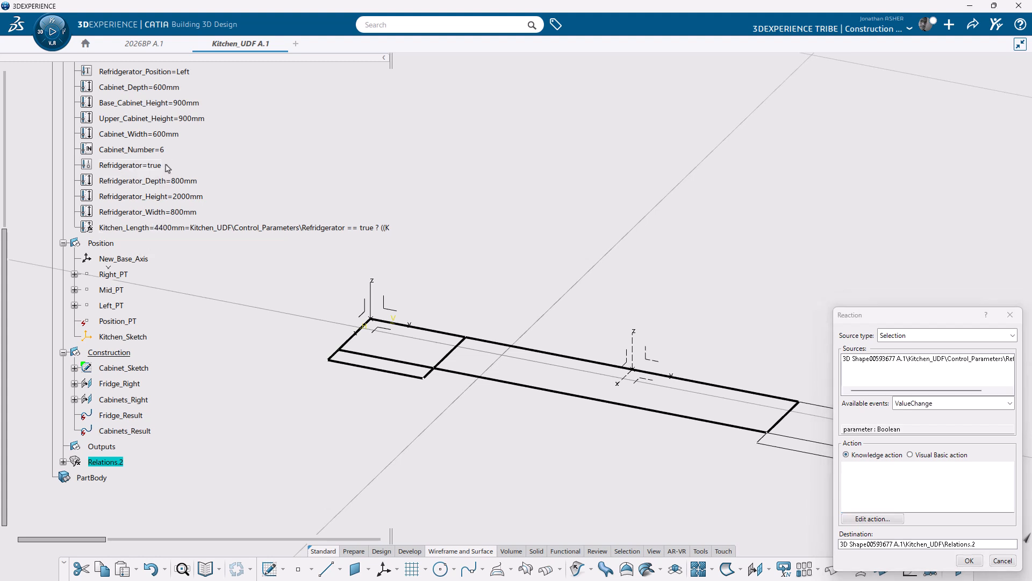
scroll(206, 166, up, 3)
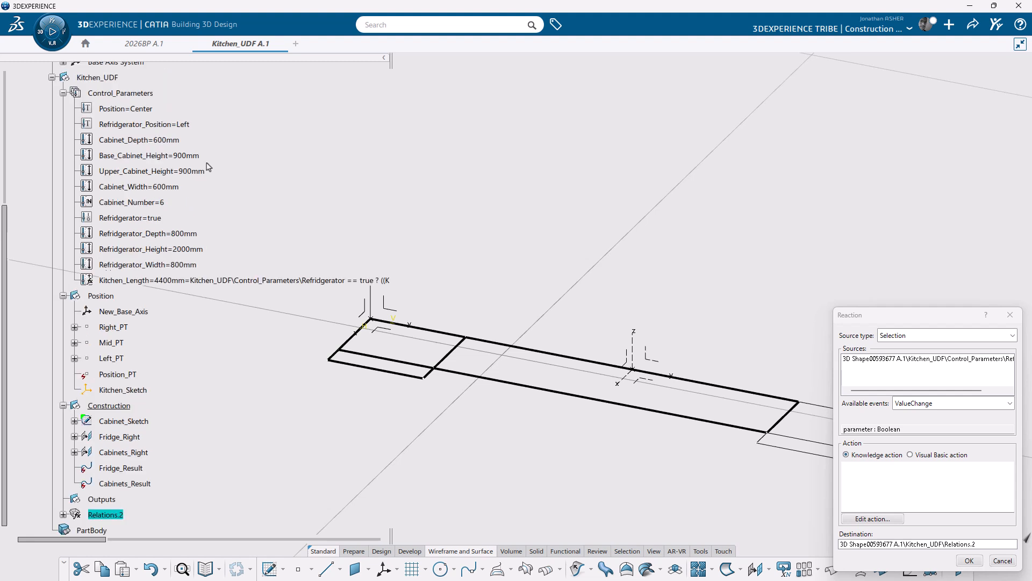
click(157, 125)
Step: Begin the reaction's knowledge action with an if block for the condition Refridgerator_Position == Left
click(888, 519)
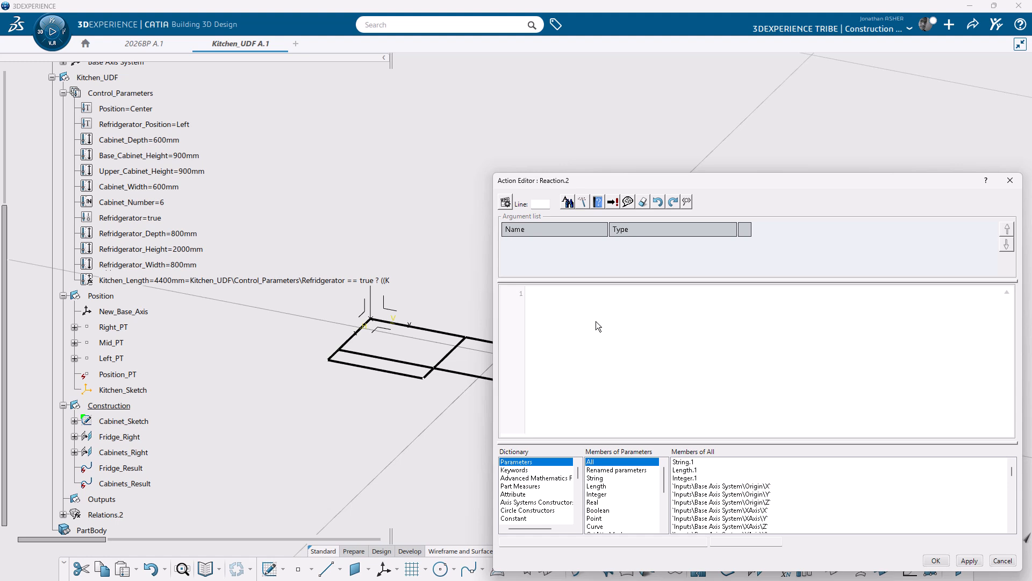
text(if)
click(143, 126)
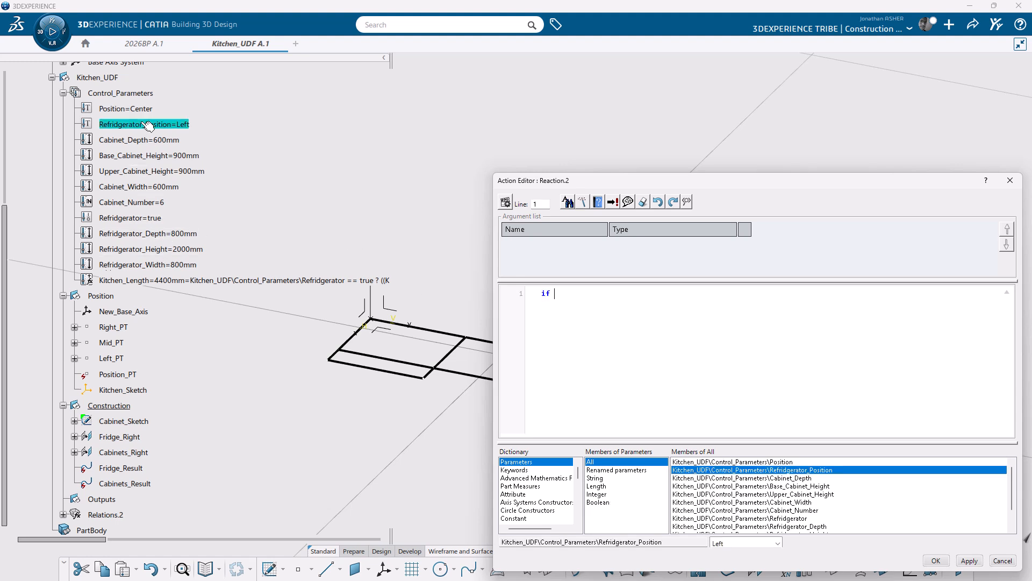
text(== Left)
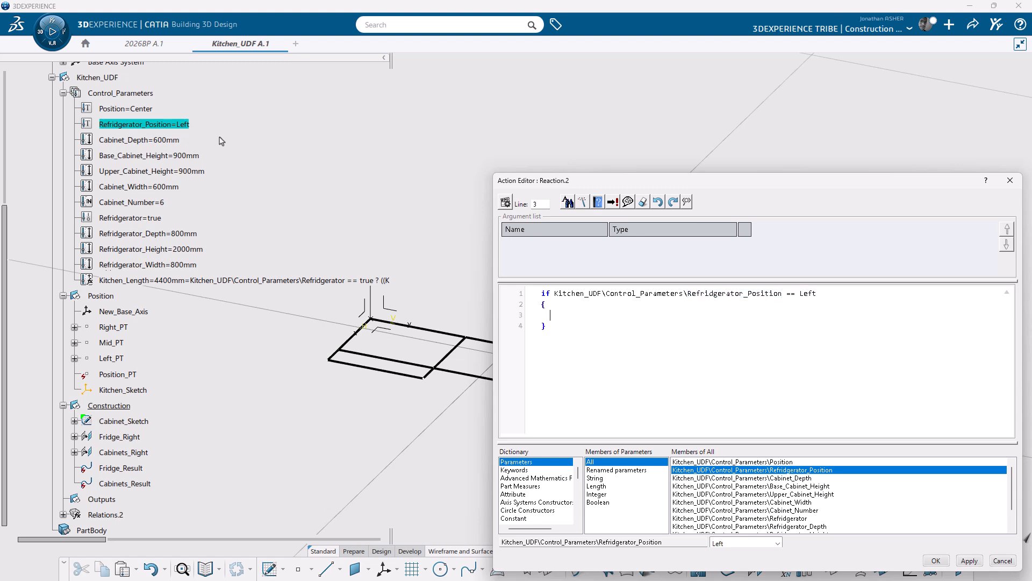
Step: Inside the if block, assign the sketch output Fridge_Left to Fridge_Result and add a new line
click(128, 468)
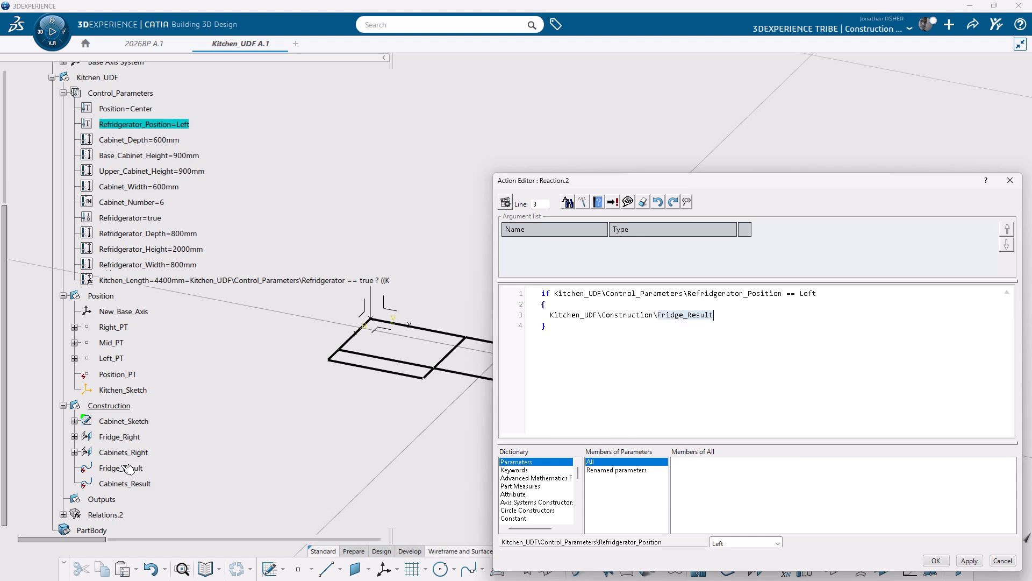
text(=)
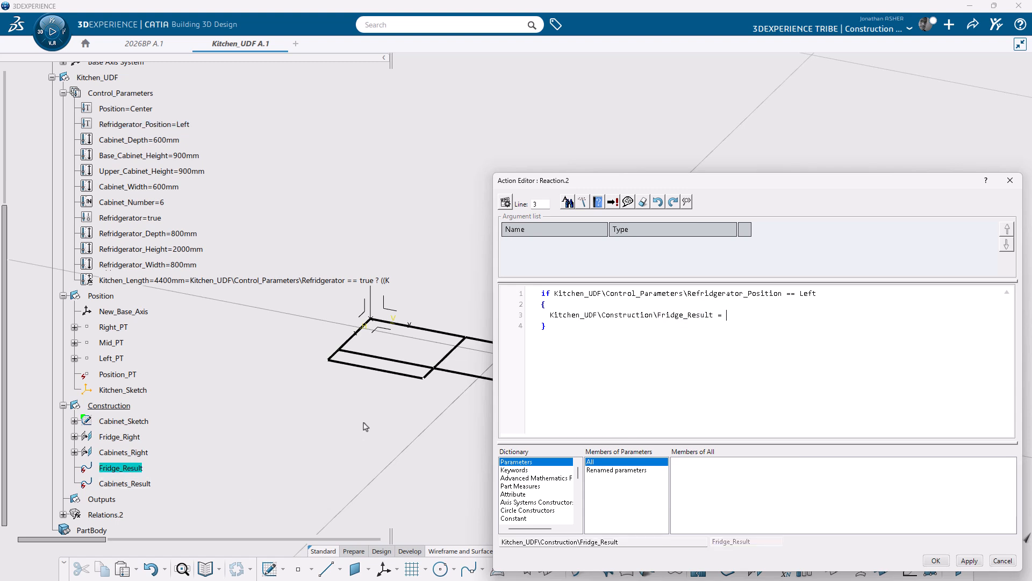
click(392, 373)
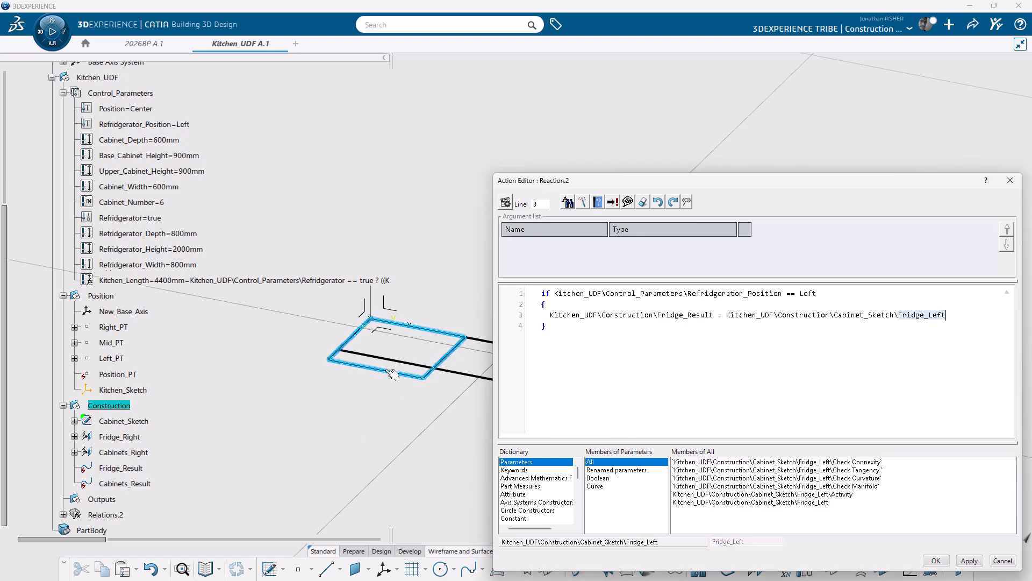
key(Return)
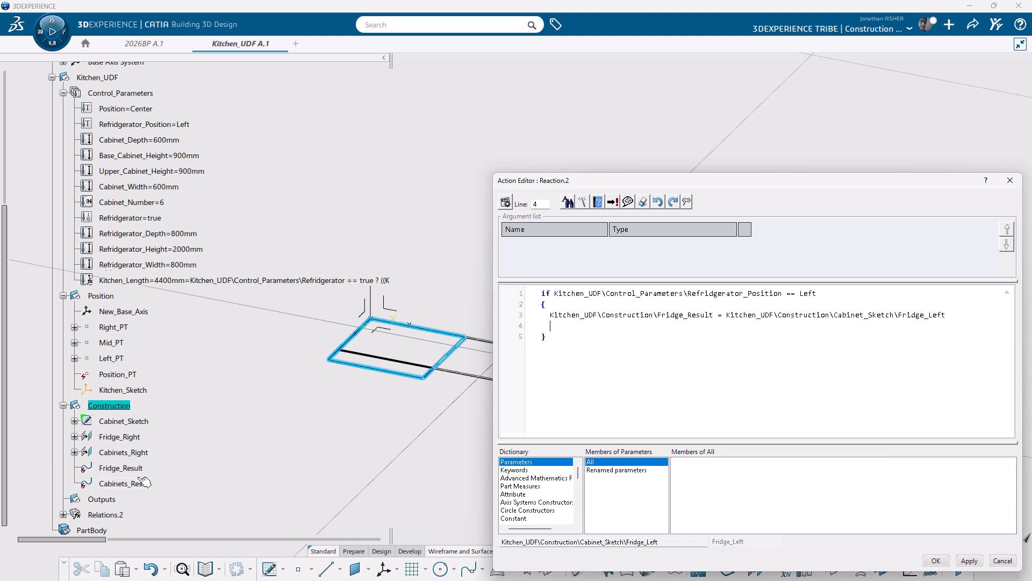
Step: Assign Cabinets_Right to Cabinets_Result inside the if block and add an empty else block below it
click(139, 482)
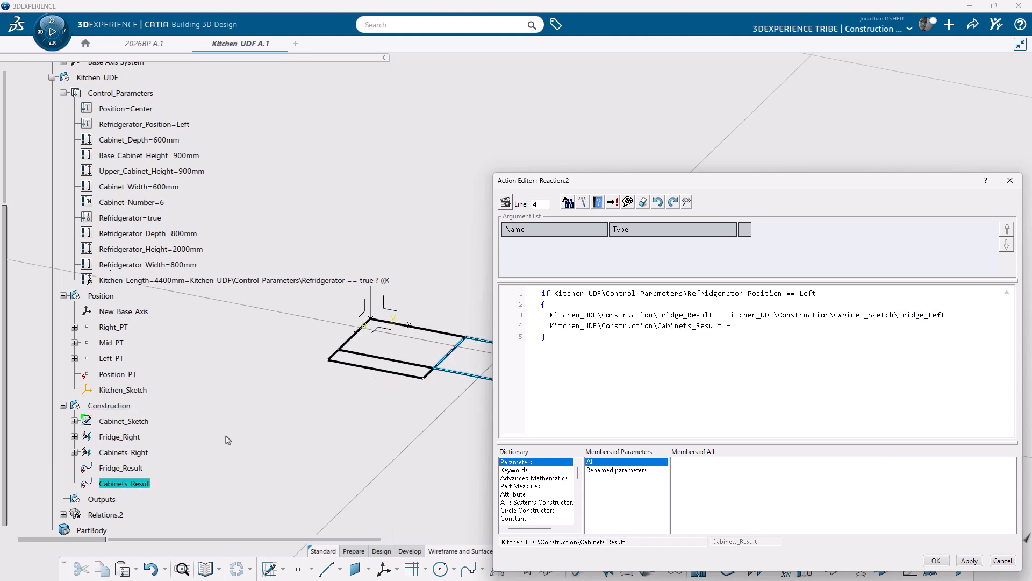
click(148, 451)
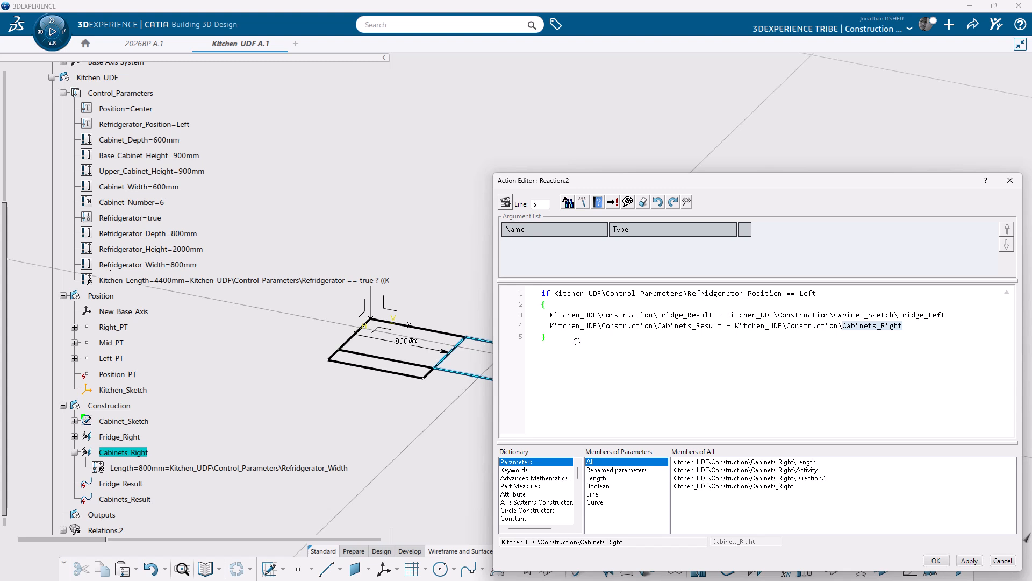
key(Return)
text(else)
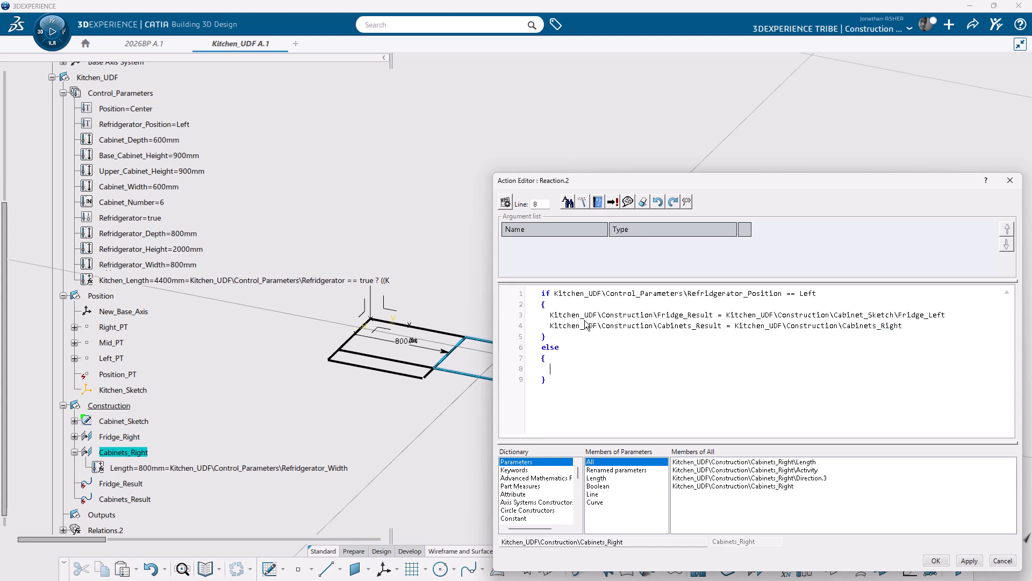
Step: Insert references to Fridge_Right and the sketch output Cabinets_Left in the else block and try to validate the action
click(558, 316)
drag(908, 326, 554, 317)
key(ctrl+c)
click(580, 369)
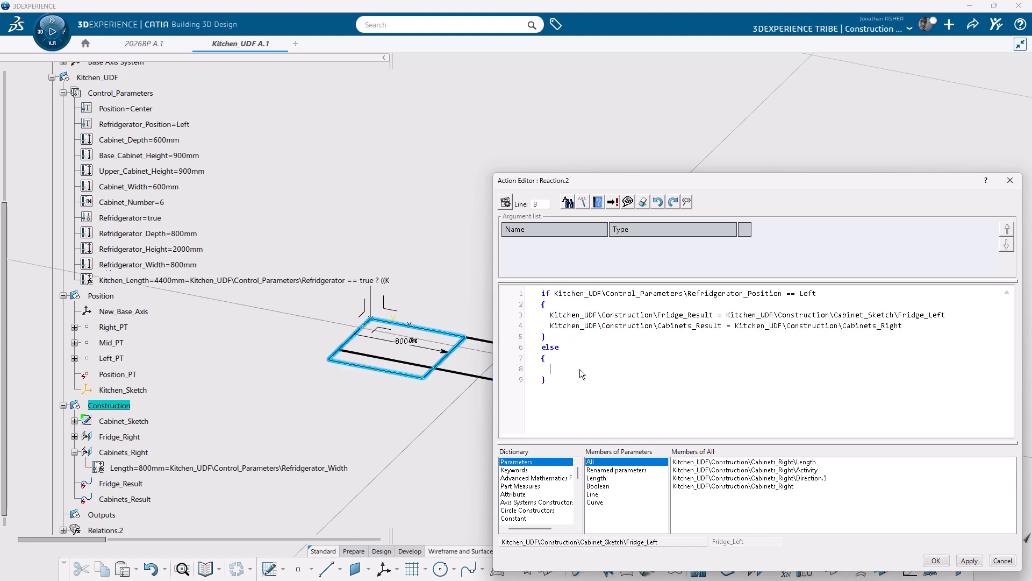
key(ctrl+v)
drag(900, 382, 549, 382)
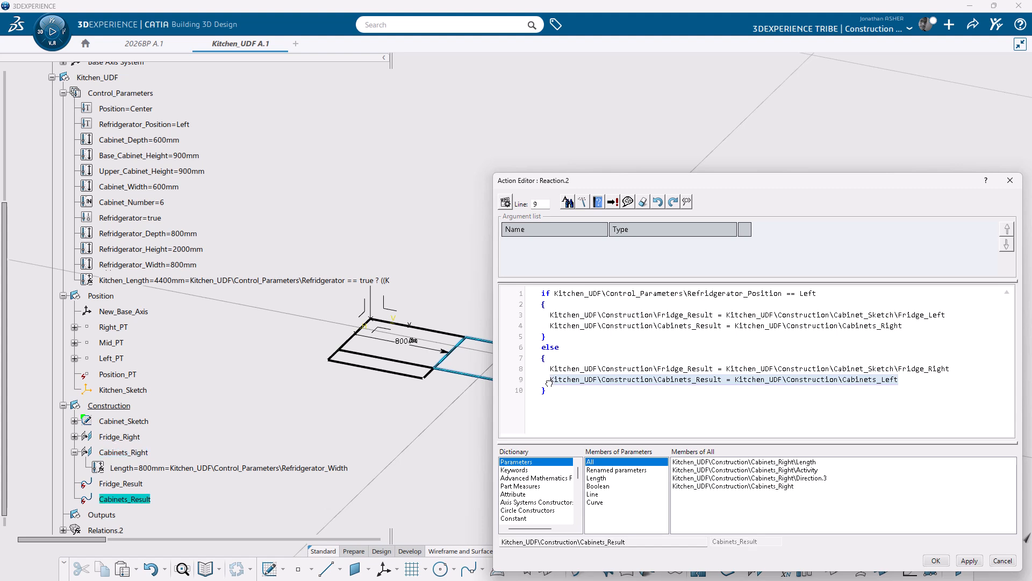
click(407, 367)
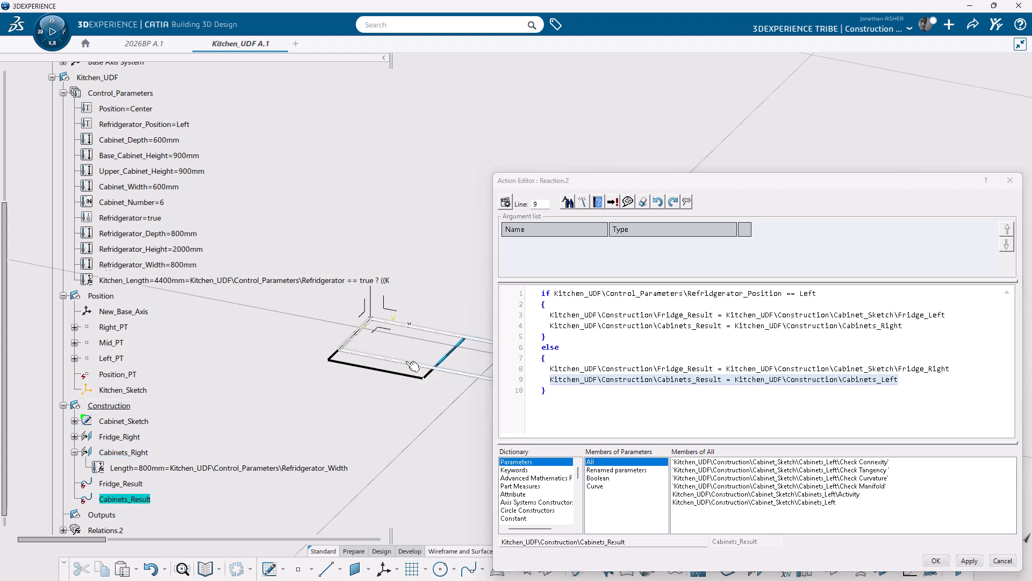
drag(950, 370, 549, 371)
click(120, 436)
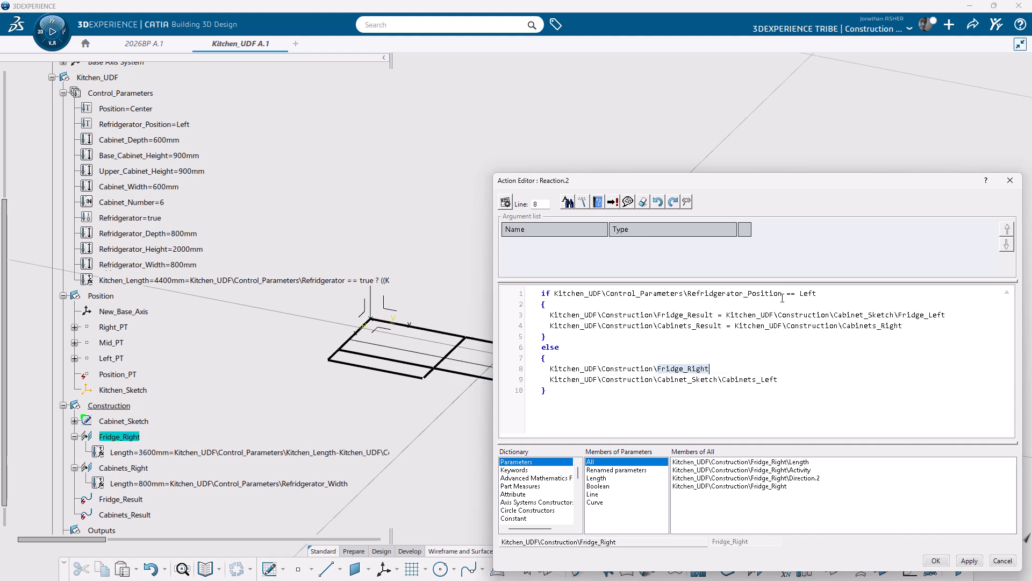
click(936, 560)
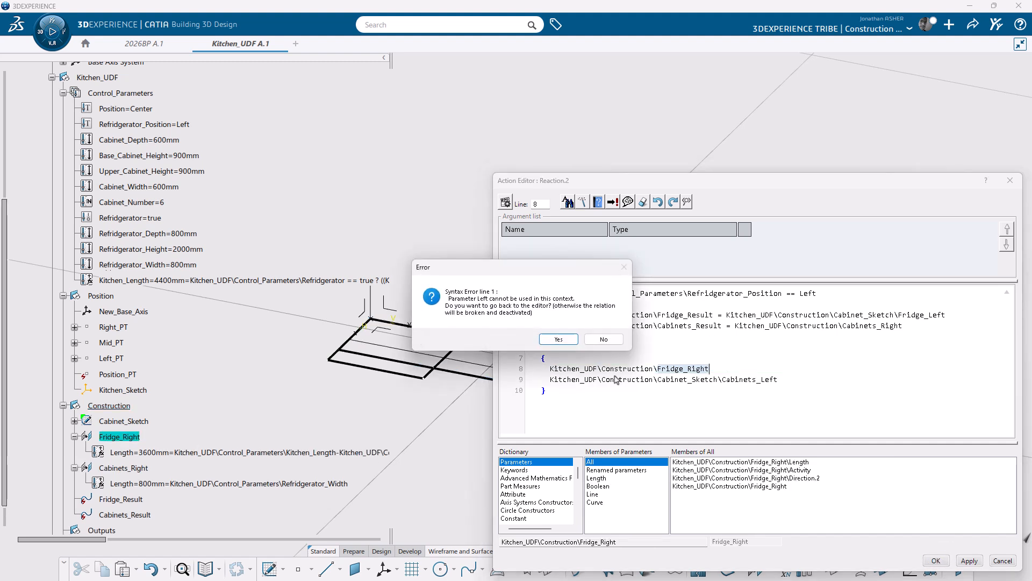
click(559, 339)
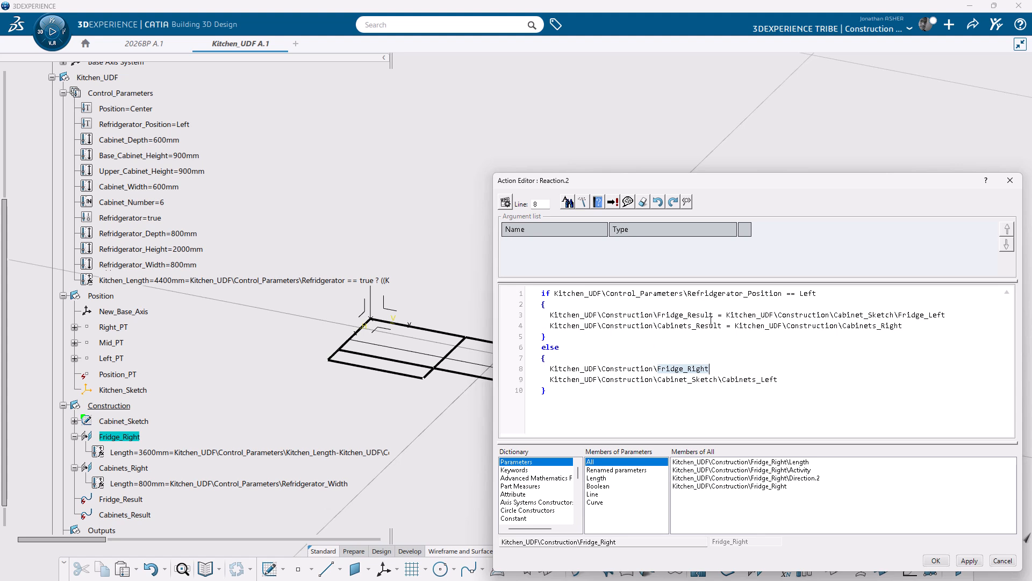
Step: Enclose the value Left in quotation marks in the if condition and try to validate the action again
double_click(721, 294)
double_click(807, 293)
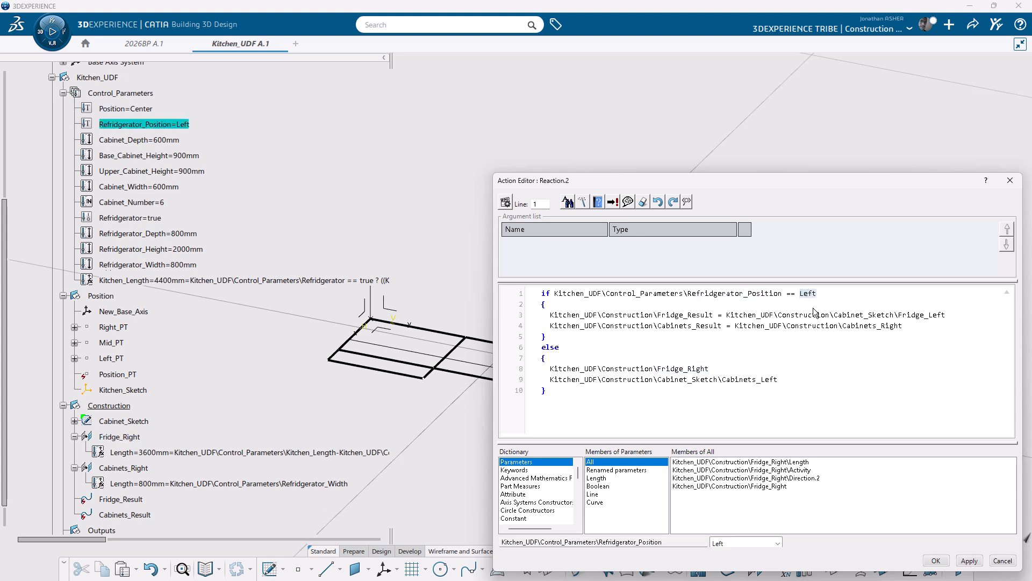
key(Left)
text(")
key(End)
text(")
click(935, 561)
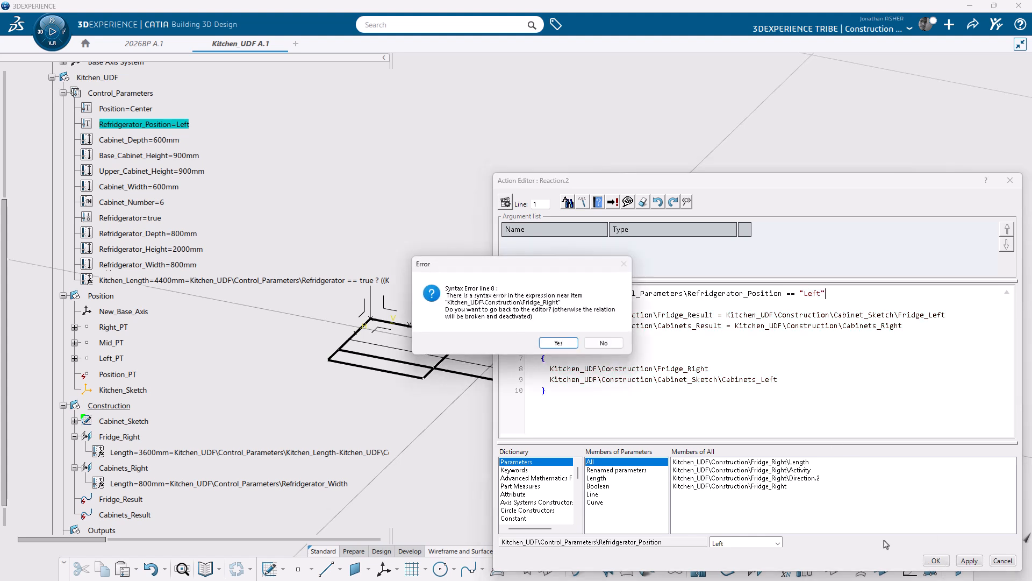
click(562, 348)
Step: Complete the else block by assigning Fridge_Right to Fridge_Result and Cabinets_Left to Cabinets_Result, and confirm the reaction
click(560, 369)
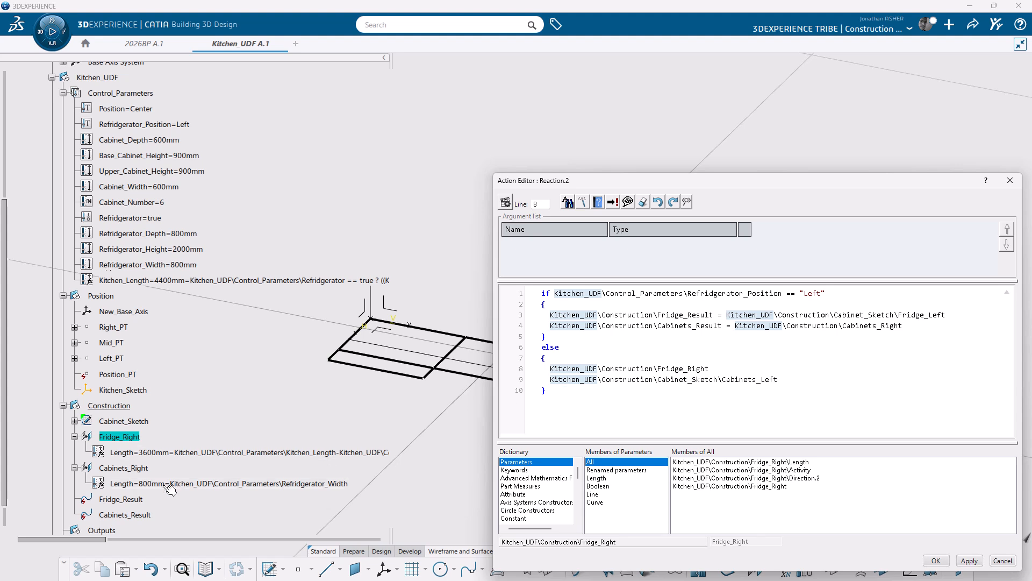
click(135, 499)
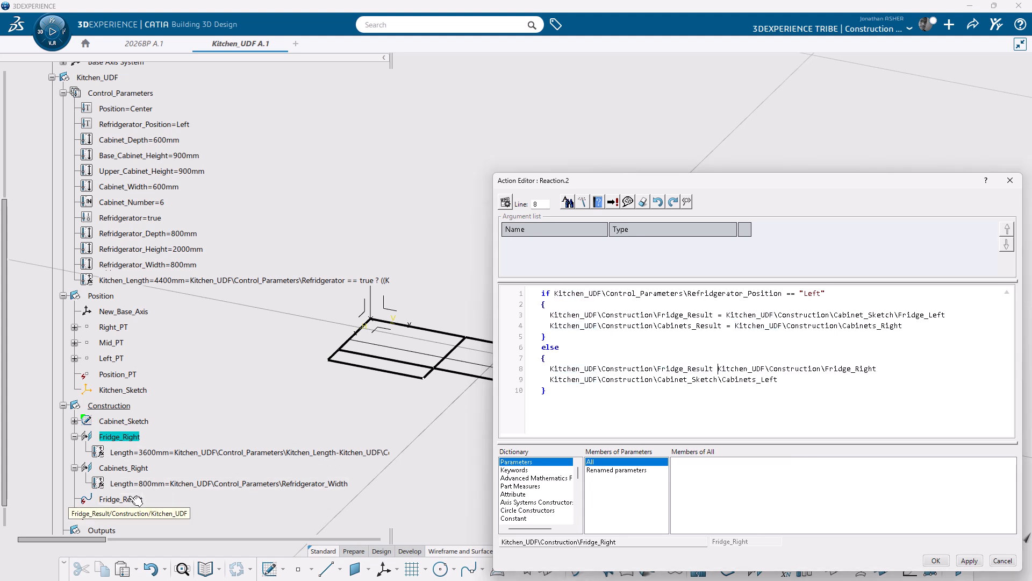
text(=)
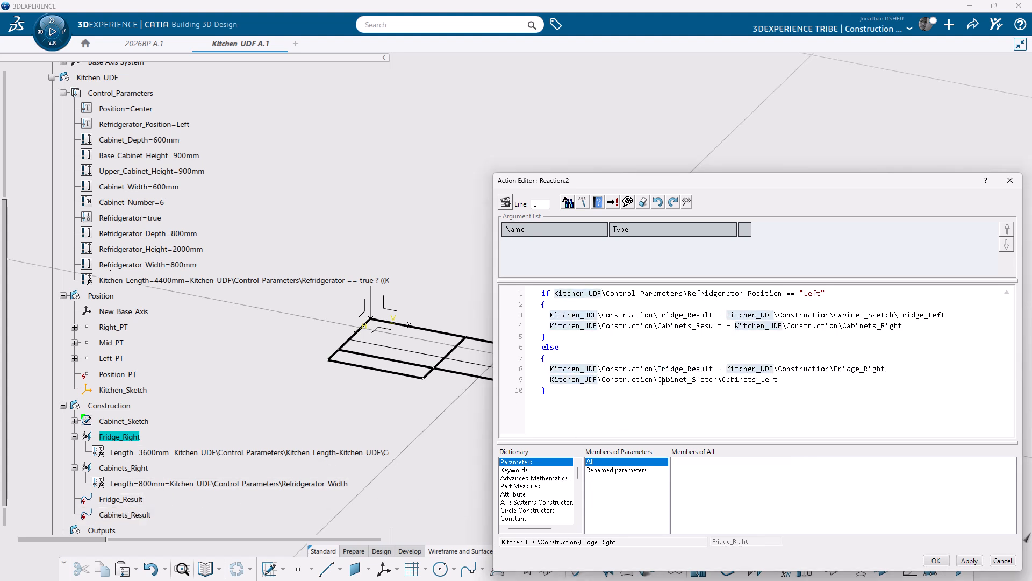
click(663, 380)
click(551, 379)
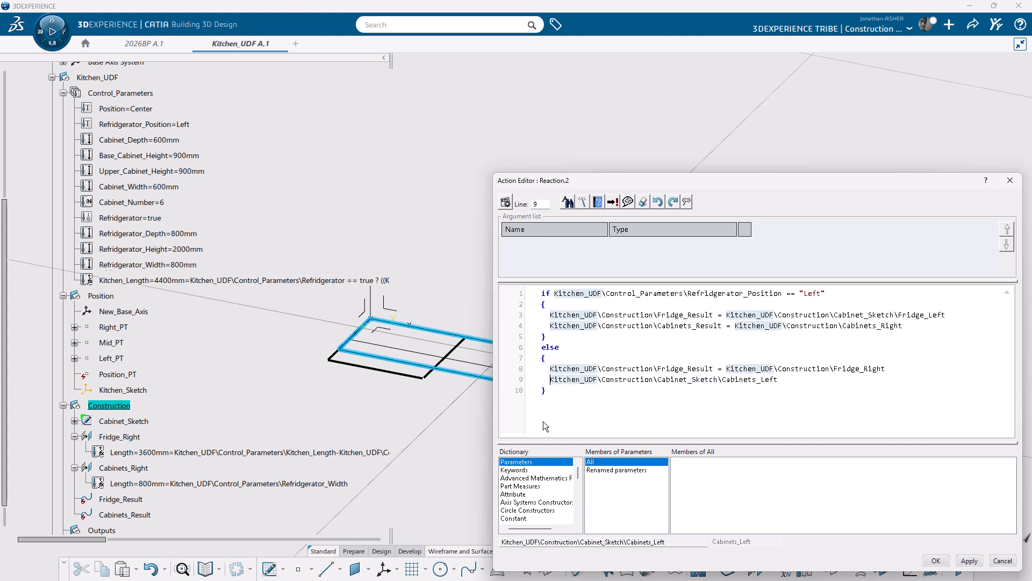
click(131, 516)
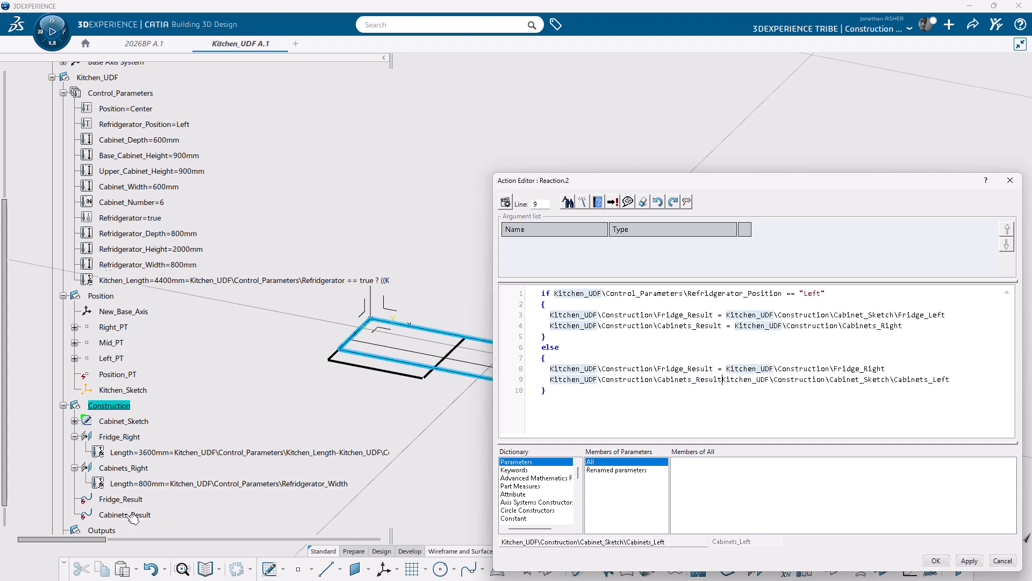
text(=)
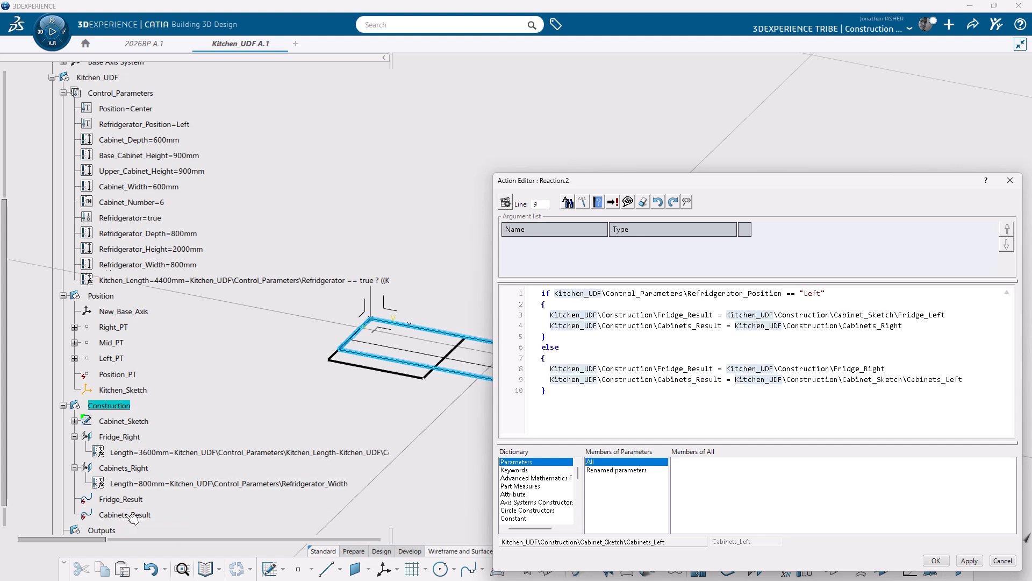
click(611, 203)
click(936, 560)
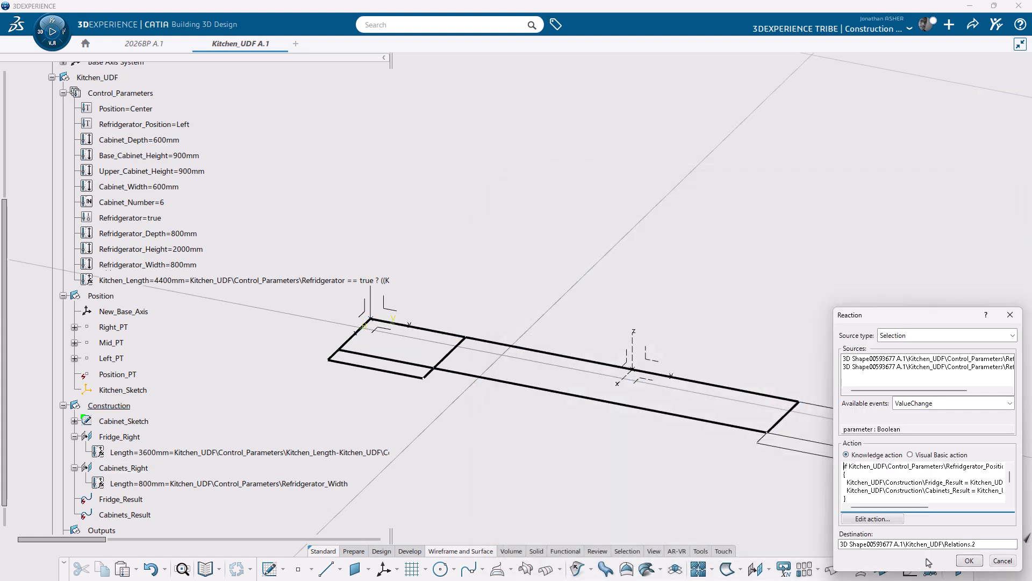
click(960, 561)
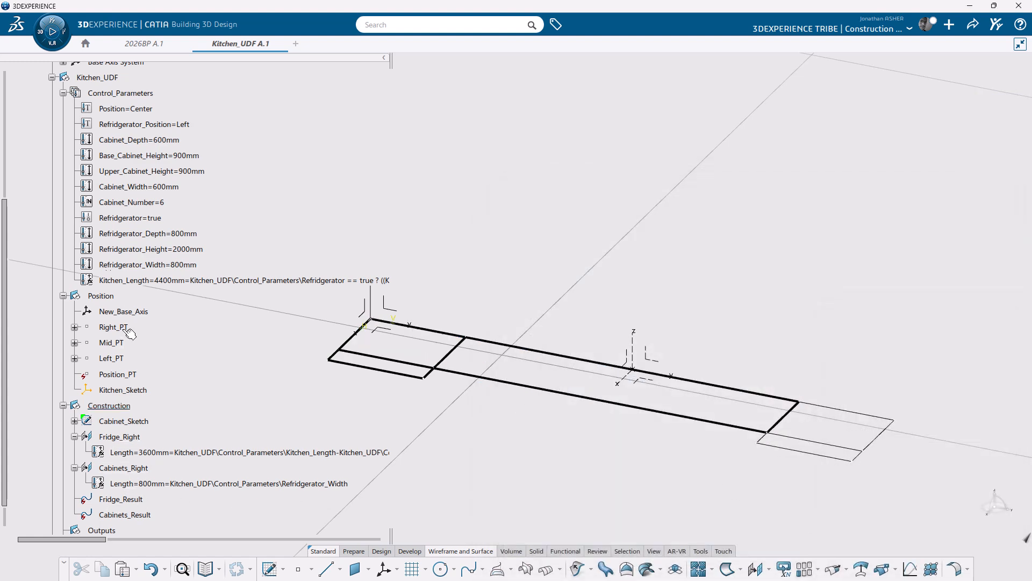
Step: Set Refridgerator_Position to Right and check where the Fridge_Result and Cabinets_Result curves lie
double_click(152, 123)
click(308, 237)
click(281, 255)
click(277, 254)
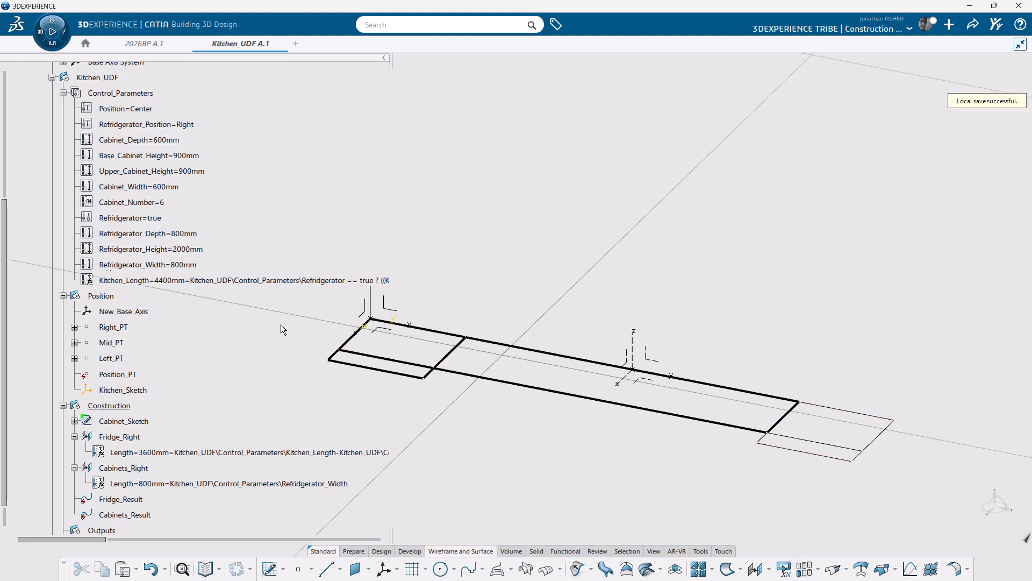
click(126, 516)
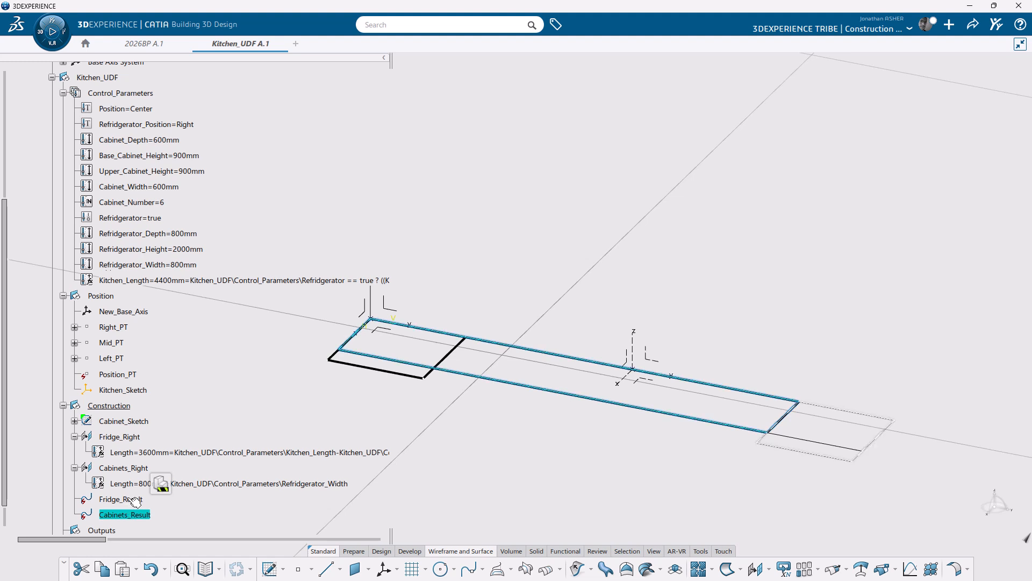
click(133, 499)
click(130, 515)
click(127, 498)
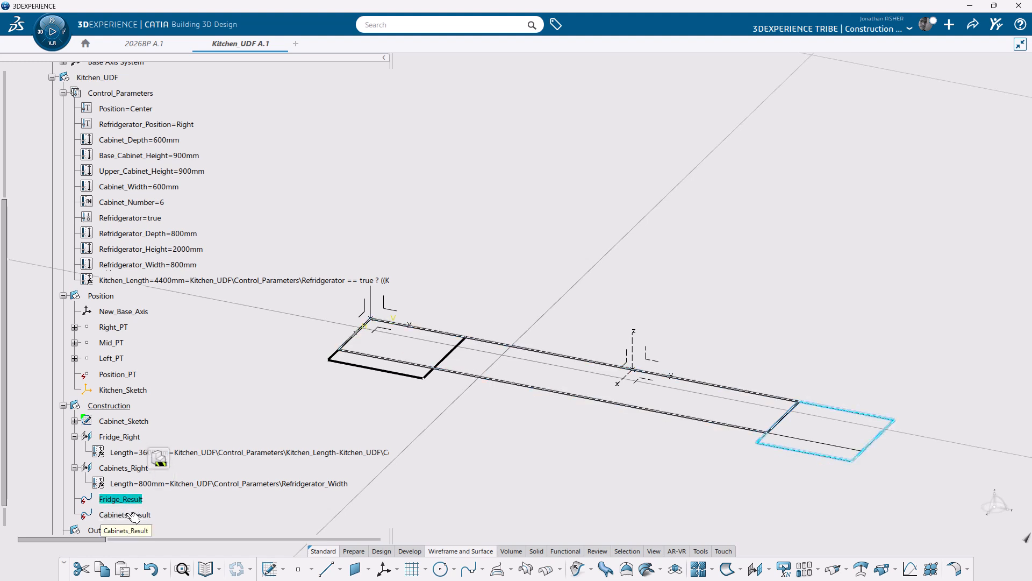
click(132, 515)
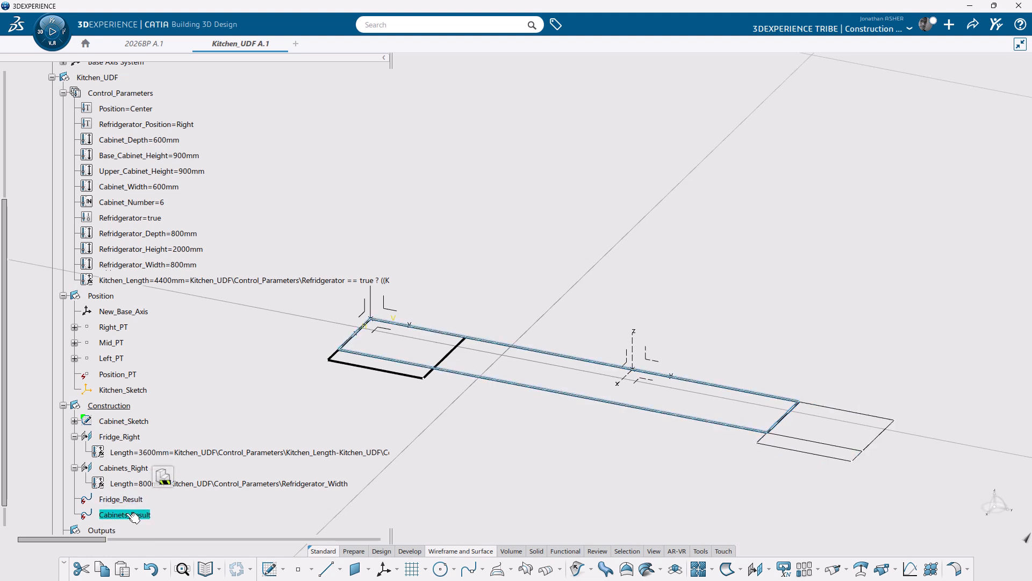
Step: Hide the Cabinets_Left and Fridge_Left outputs of Cabinet_Sketch
click(75, 436)
click(75, 452)
click(74, 421)
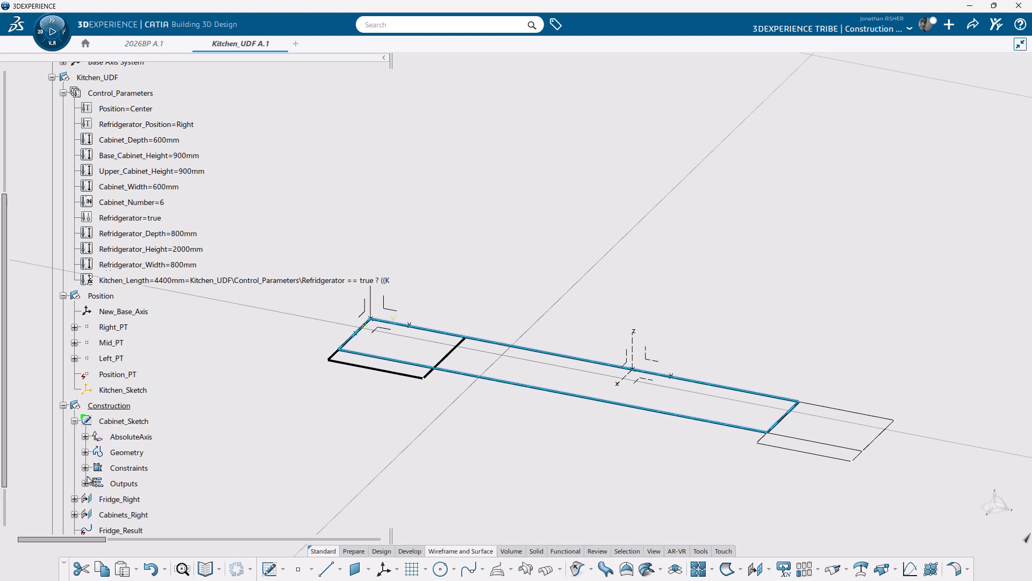
click(86, 484)
click(143, 499)
ctrl+click(140, 514)
right_click(138, 514)
key(h)
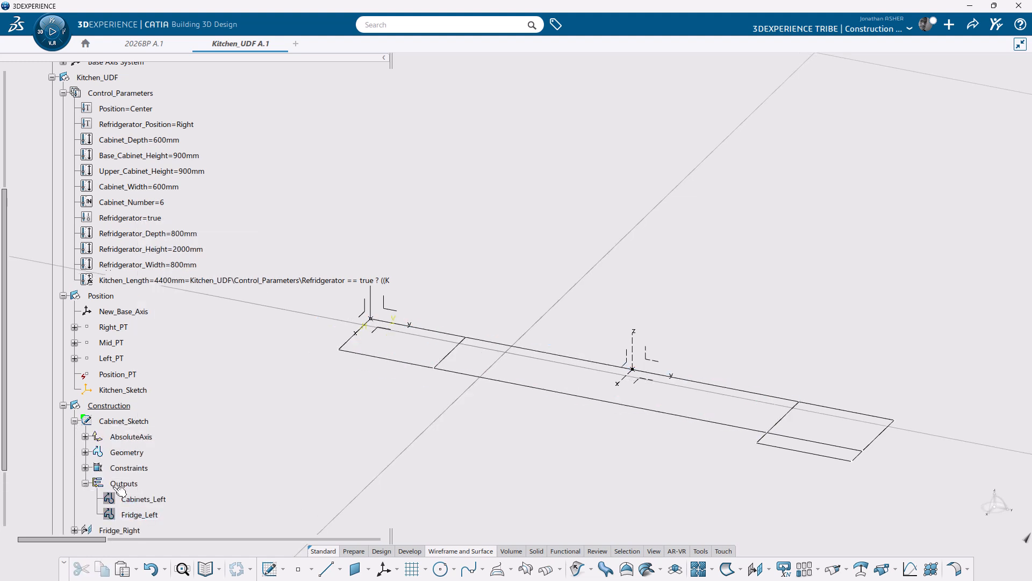
Step: Hide the Fridge_Right and Cabinets_Right translated curves in the Construction set
click(75, 421)
click(119, 438)
ctrl+click(122, 454)
right_click(123, 452)
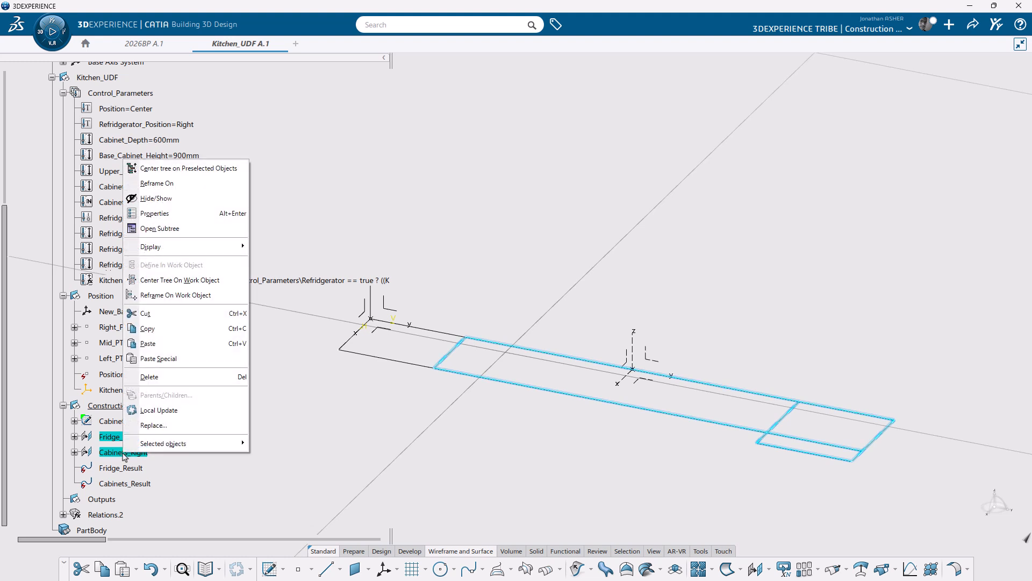
key(h)
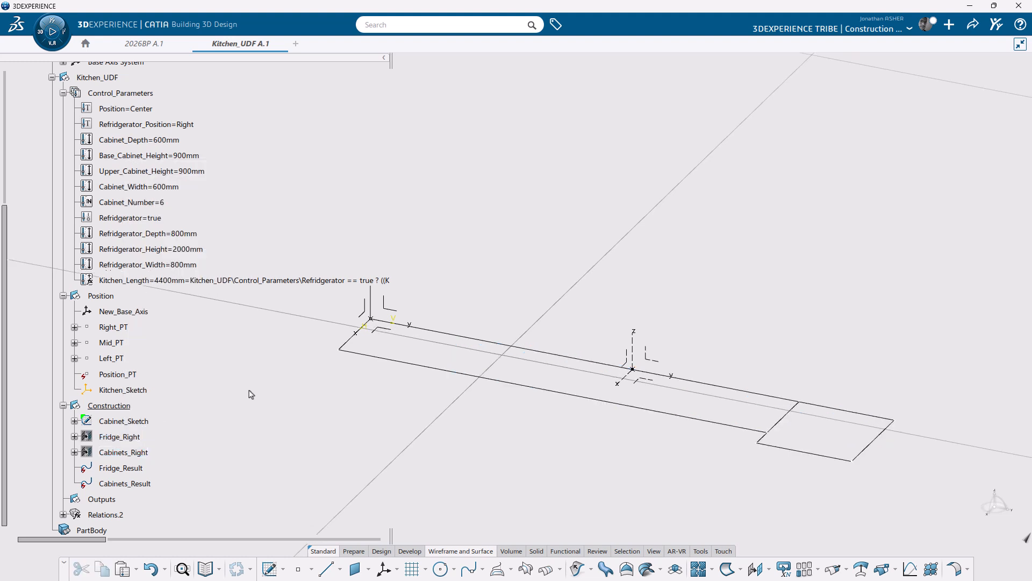
Step: Make the Outputs set the in-work object
middle_drag(236, 390, 256, 450)
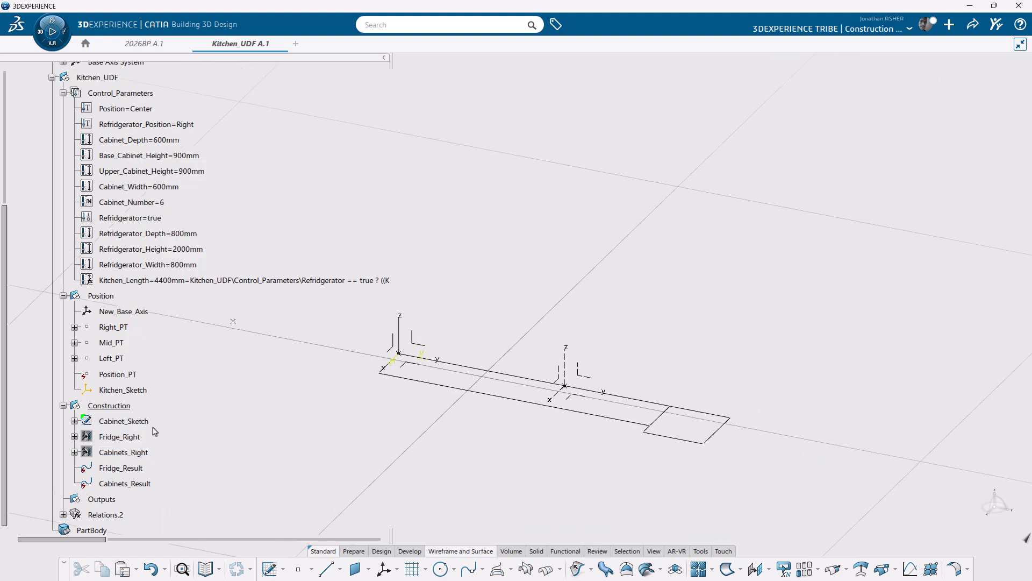
scroll(155, 431, down, 3)
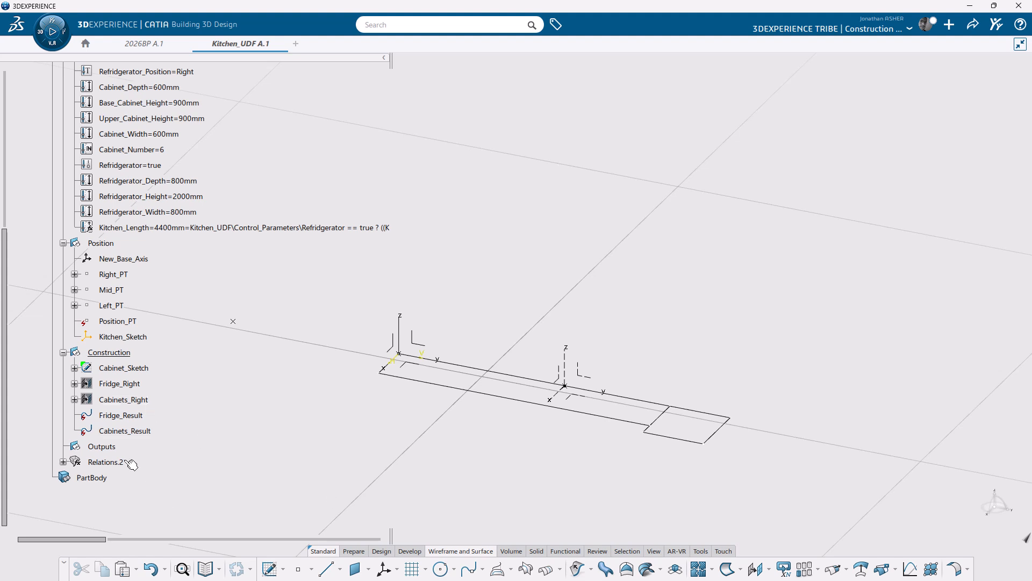
click(102, 449)
Step: Create a volume extrude of Cabinets_Result in the default normal direction, with a formula linking its first-limit length to Base_Cabinet_Height
click(135, 415)
click(449, 388)
click(512, 551)
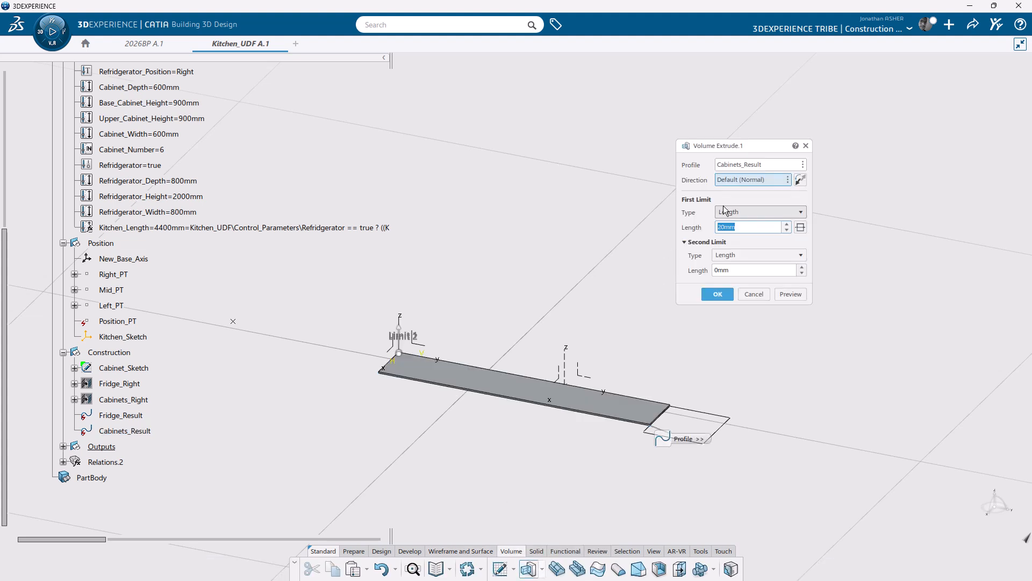
click(741, 180)
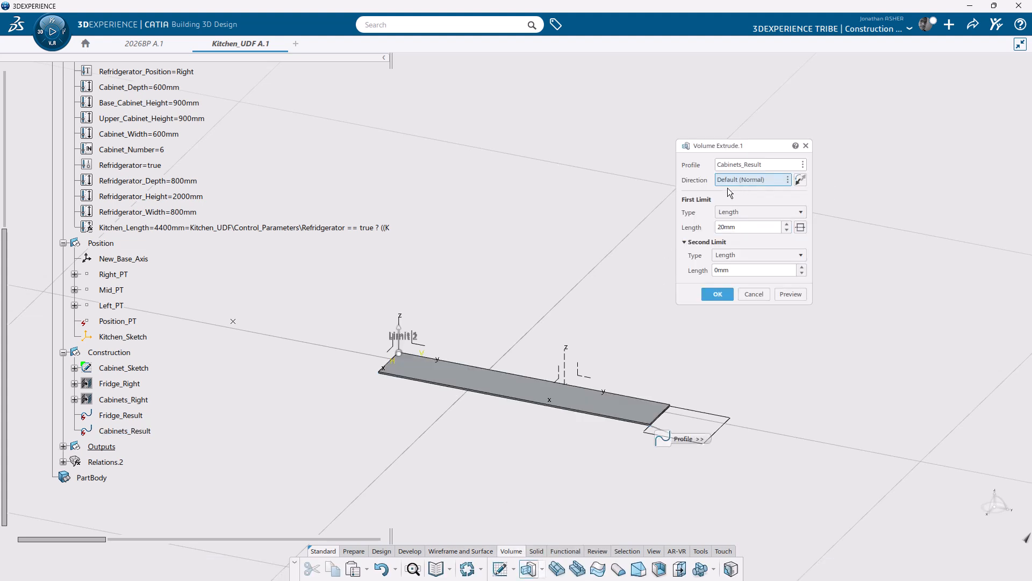
right_click(744, 226)
click(775, 234)
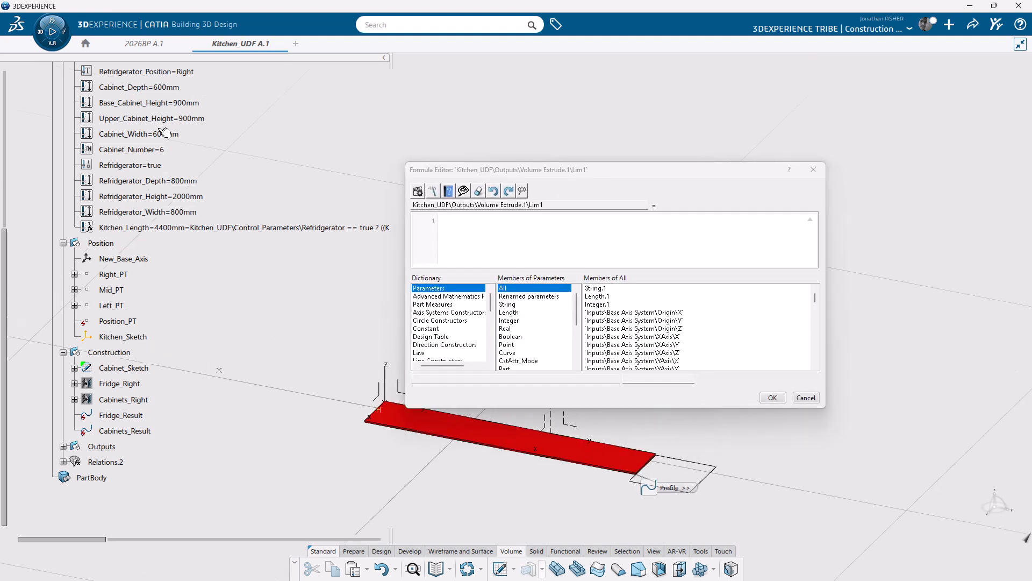
click(149, 102)
click(773, 397)
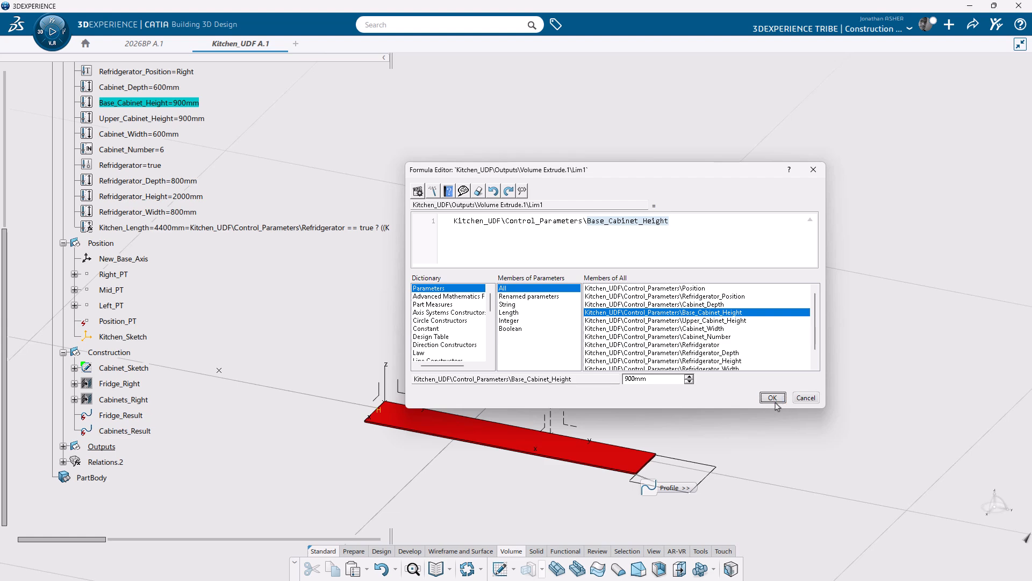
click(717, 294)
click(600, 336)
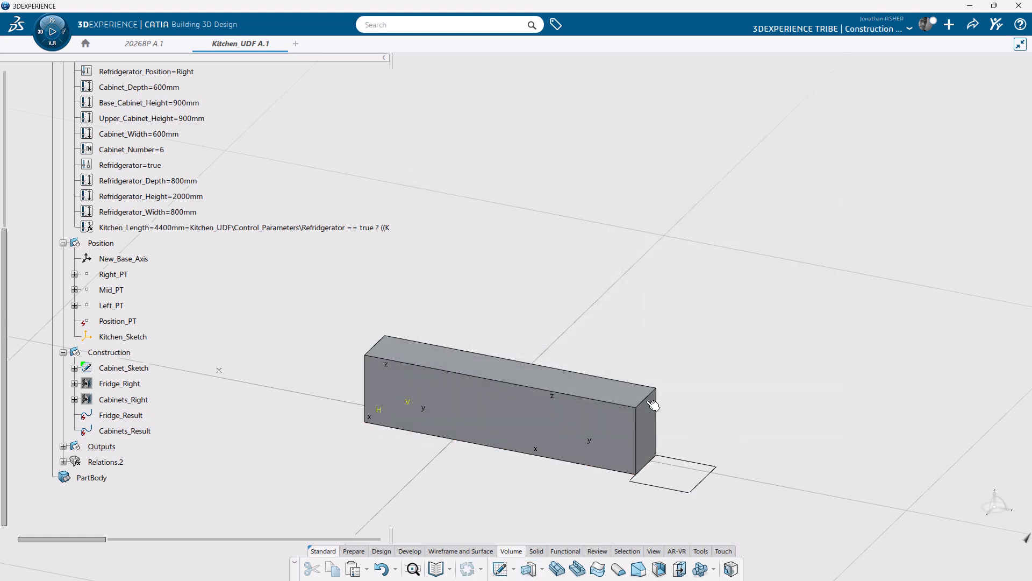
Step: Create a volume extrude of Fridge_Result in the default normal direction, with a formula linking its first-limit length to Refridgerator_Height
click(660, 487)
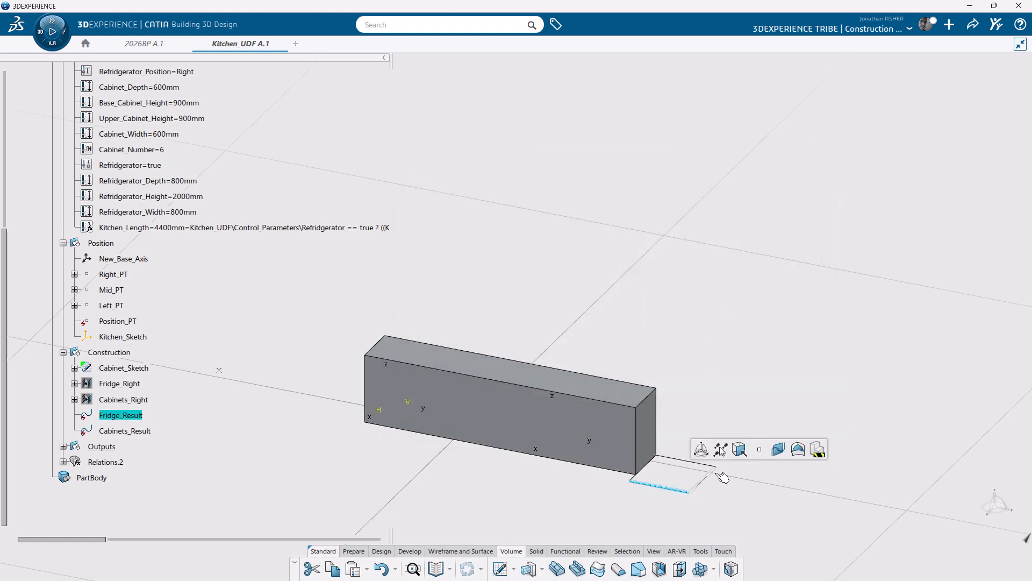
click(528, 569)
right_click(768, 225)
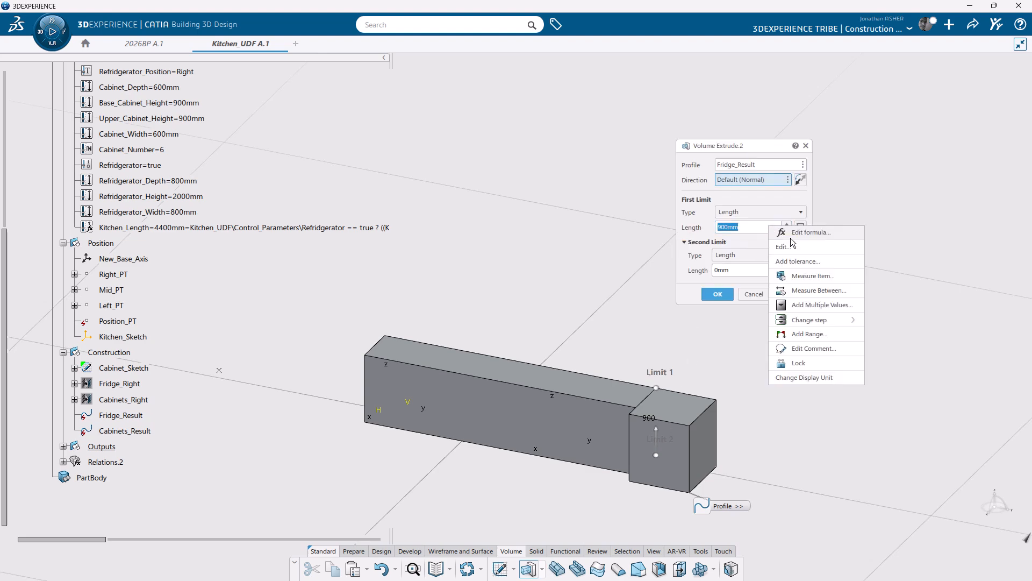
click(791, 238)
click(162, 196)
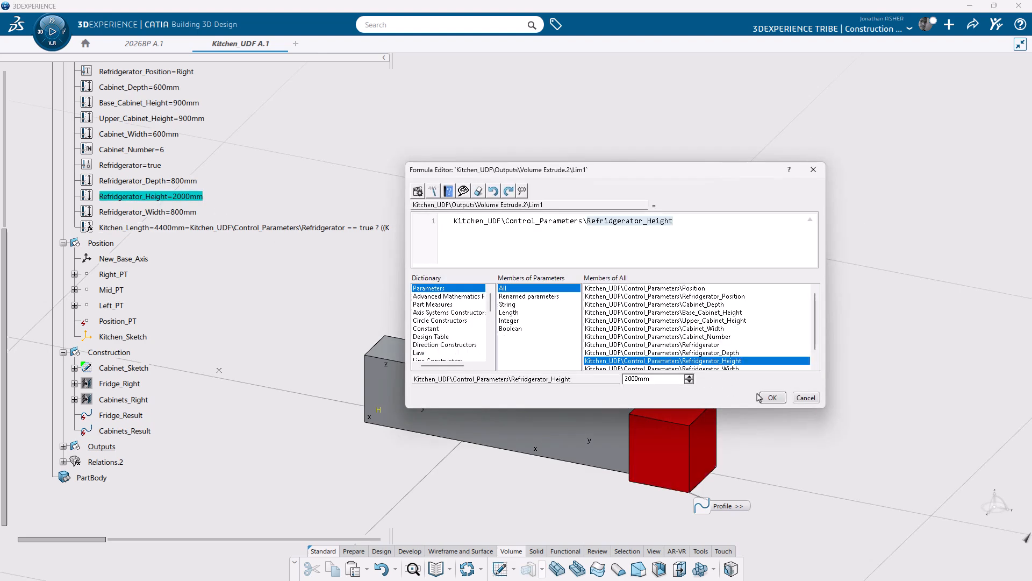
click(773, 397)
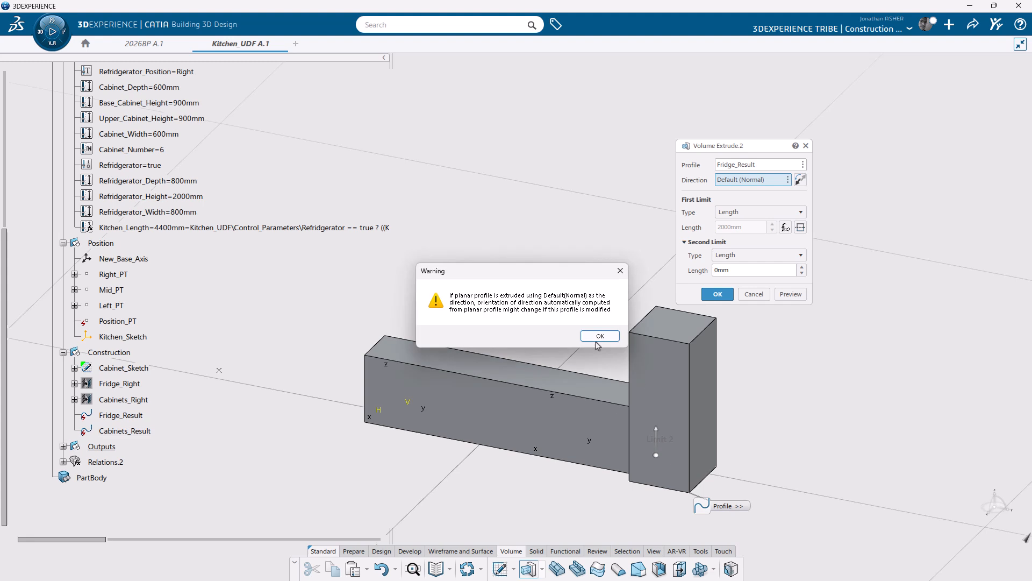
click(587, 330)
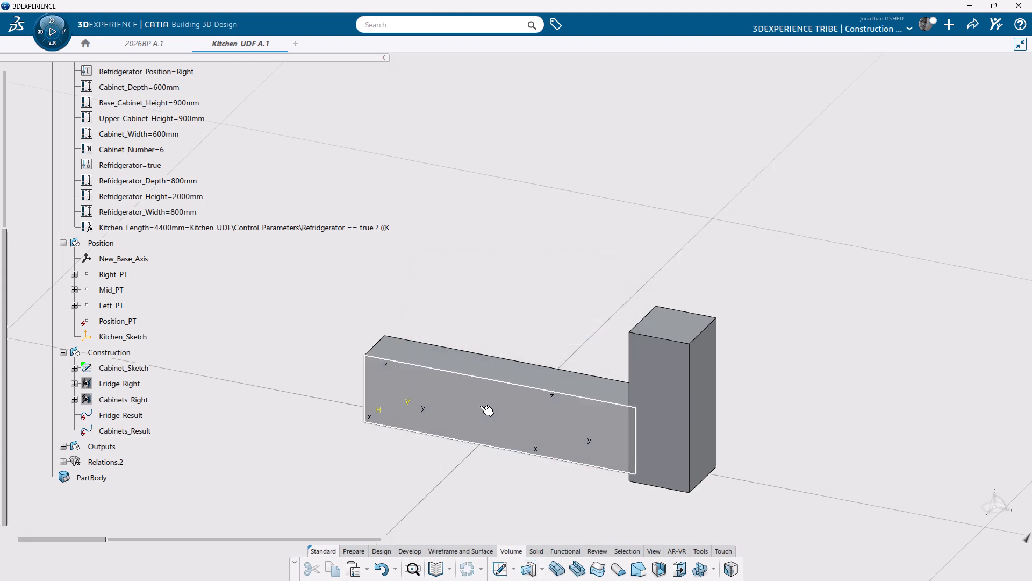
Step: Rename the cabinet volume extrude in the Outputs set as Cabinet_Base
click(63, 446)
click(127, 462)
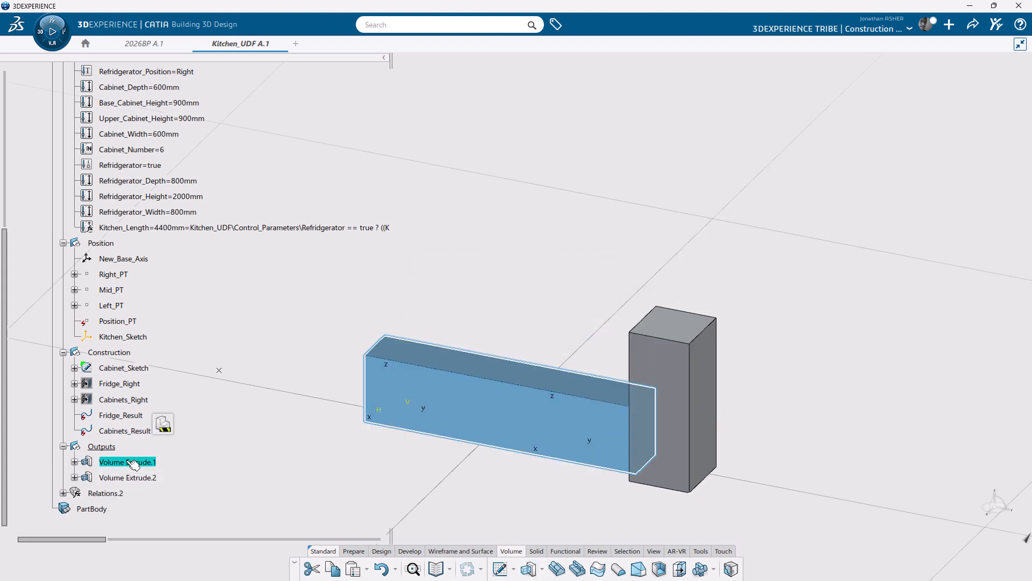
right_click(127, 461)
click(150, 215)
text(Cabinet_Base)
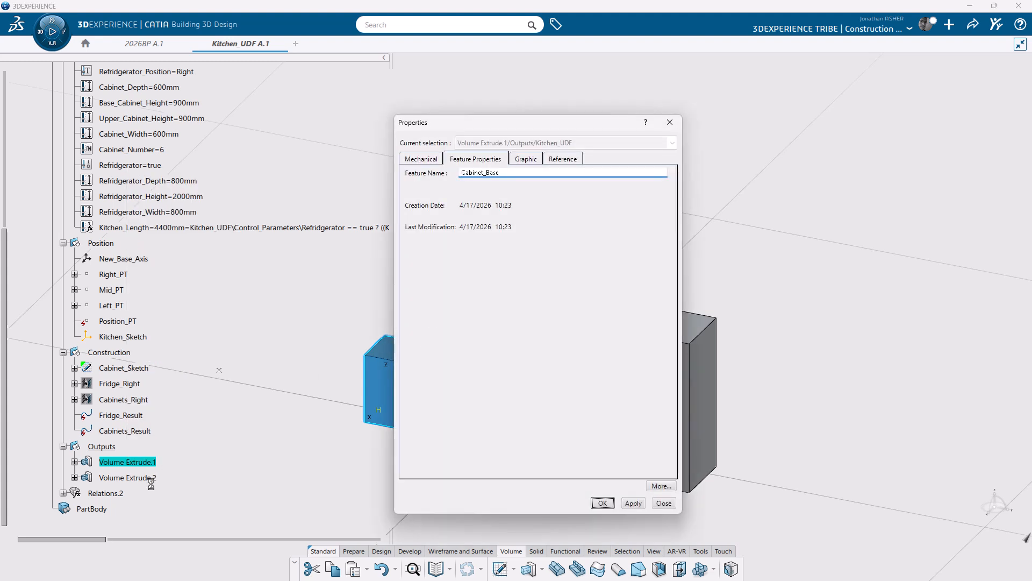
key(Return)
Step: Rename the refrigerator volume extrude in the Outputs set as Refridgerator
right_click(127, 478)
click(151, 216)
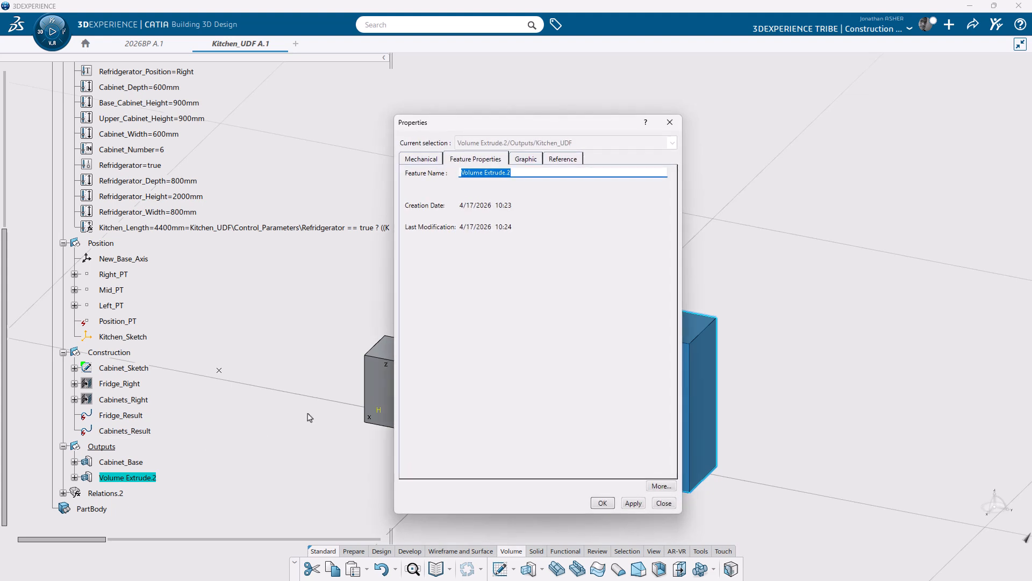
text(Refridgerator)
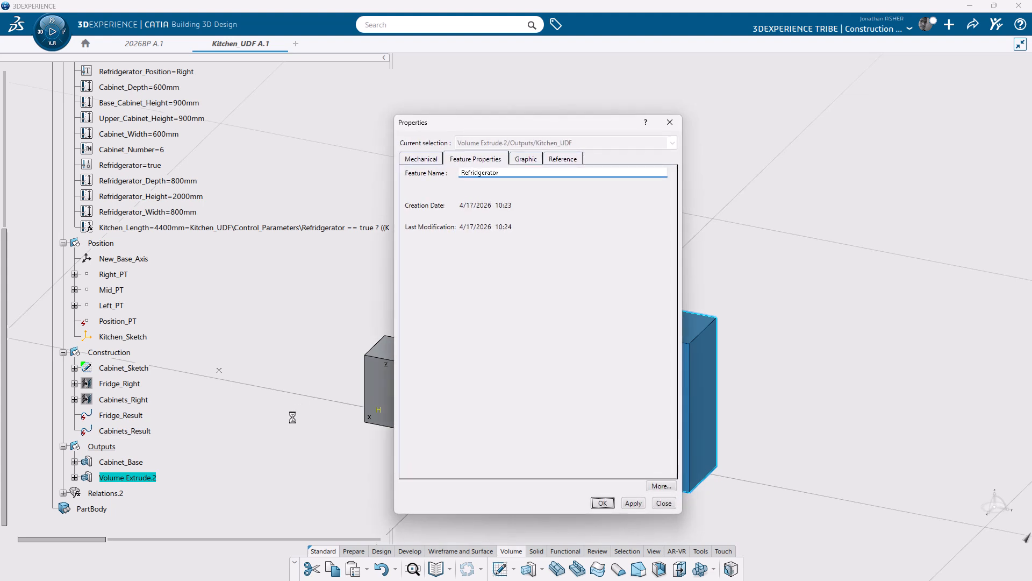
key(Return)
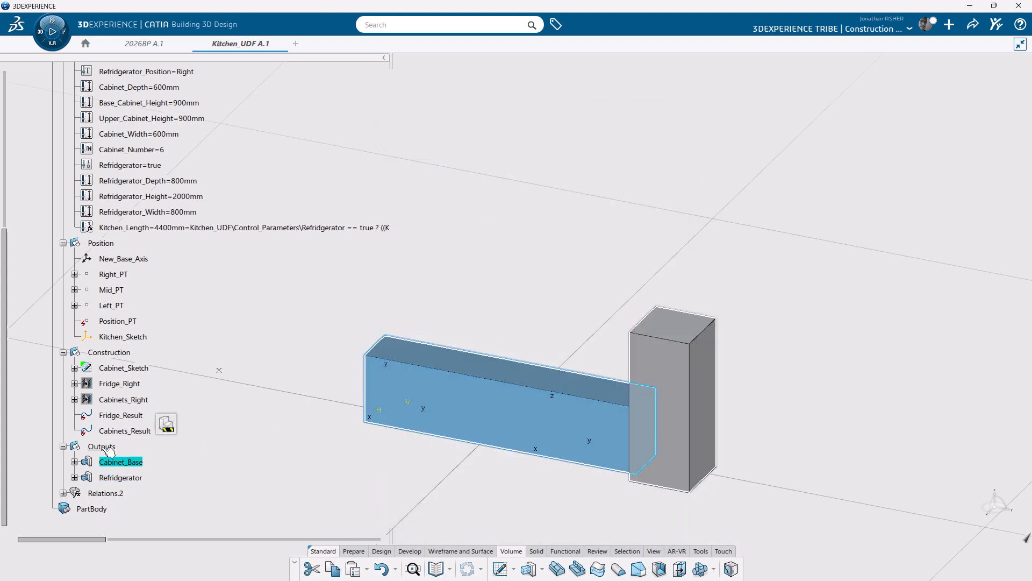
Step: Paste a copy of Cabinet_Base into the Outputs set and rename the copy as Cabinet_Top
right_click(102, 447)
click(124, 335)
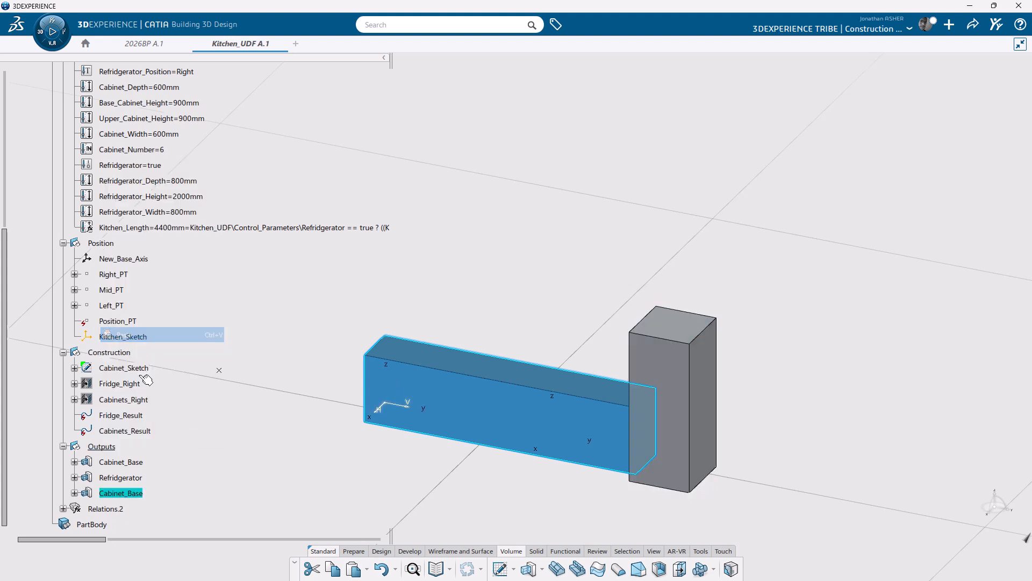
right_click(123, 493)
click(156, 253)
click(530, 170)
key(BackSpace)
key(BackSpace)
key(BackSpace)
key(BackSpace)
text(Top)
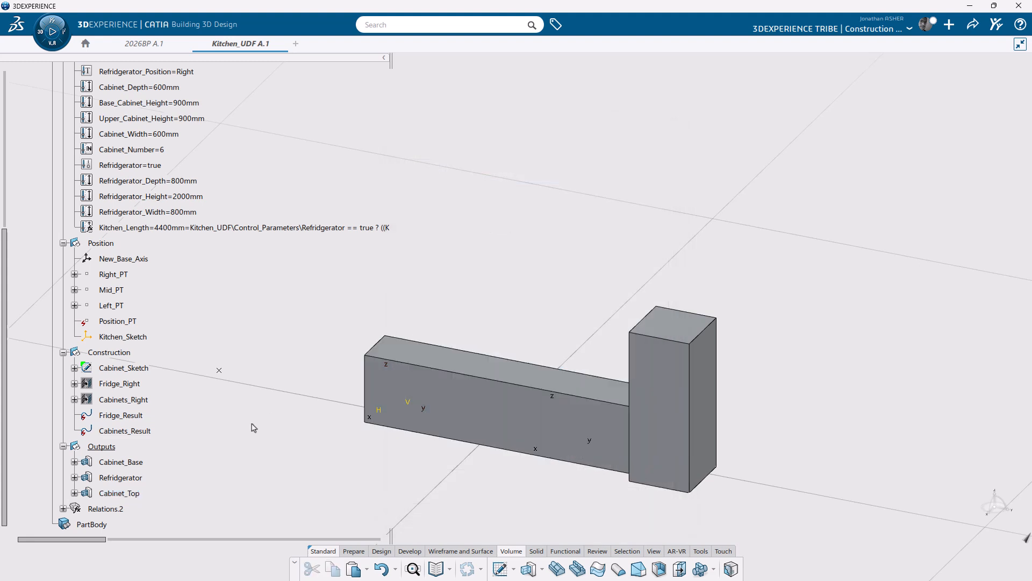
Step: Extend the first-limit length formula of Cabinet_Top by adding a plus sign after Base_Cabinet_Height
double_click(119, 493)
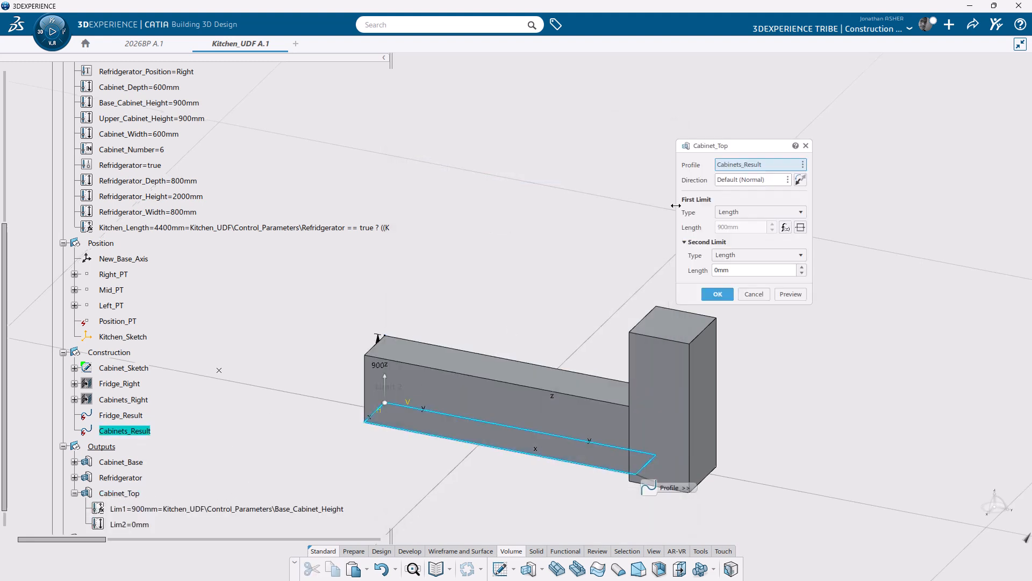
click(784, 227)
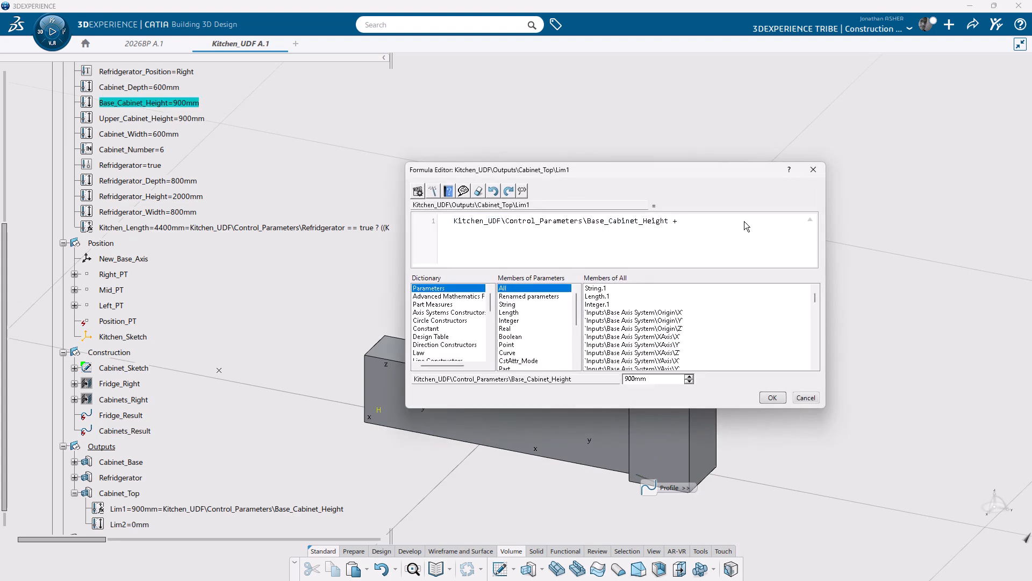
Step: Complete the first limit formula of Cabinet_Top as Base_Cabinet_Height + Upper_Cabinet_Height + 600mm
click(184, 123)
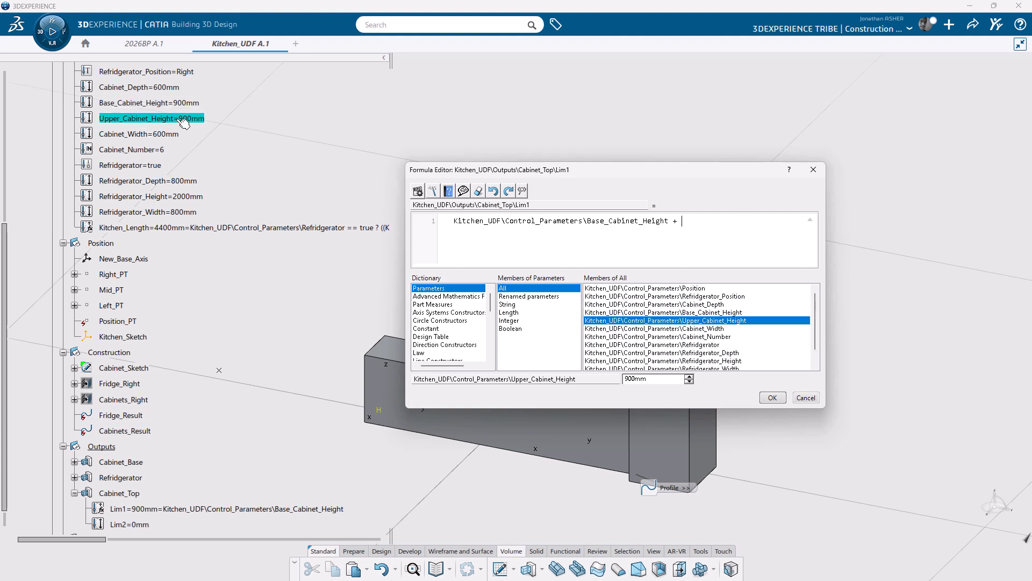
text(+ 1)
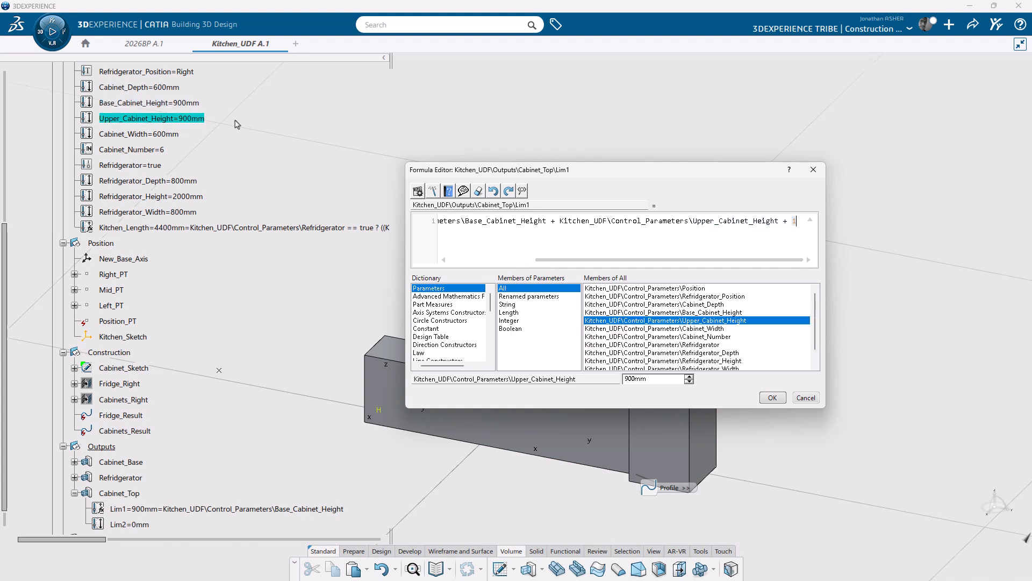
key(BackSpace)
text(600mm)
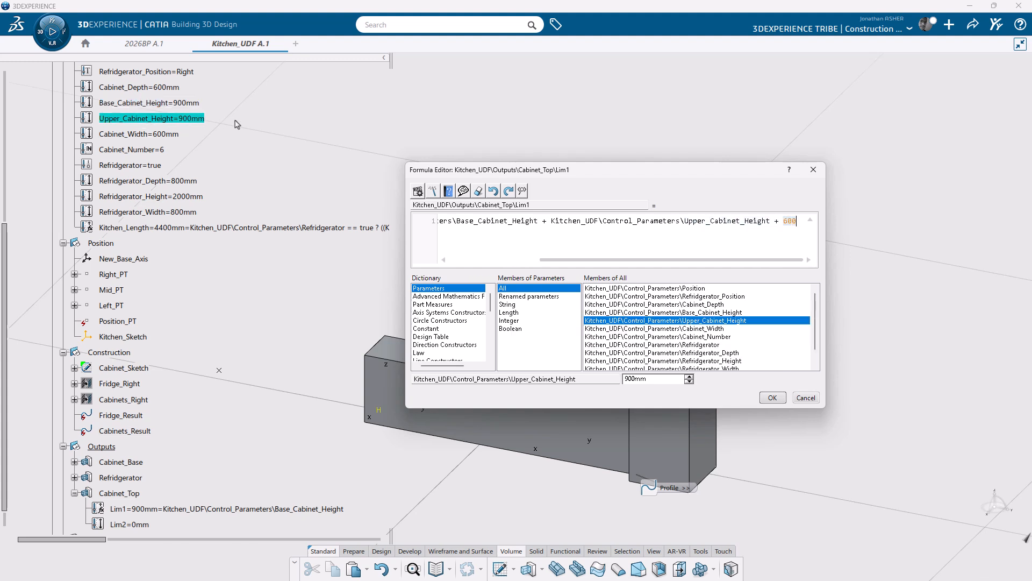
click(773, 397)
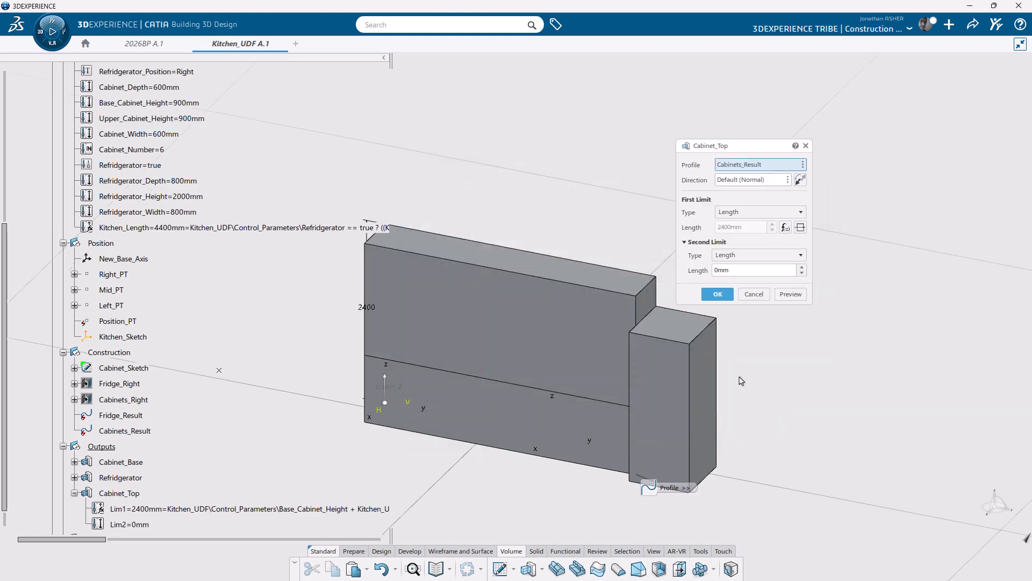
Step: Add a formula to the second limit of Cabinet_Top equal to Base_Cabinet_Height + 600mm
right_click(758, 270)
click(775, 286)
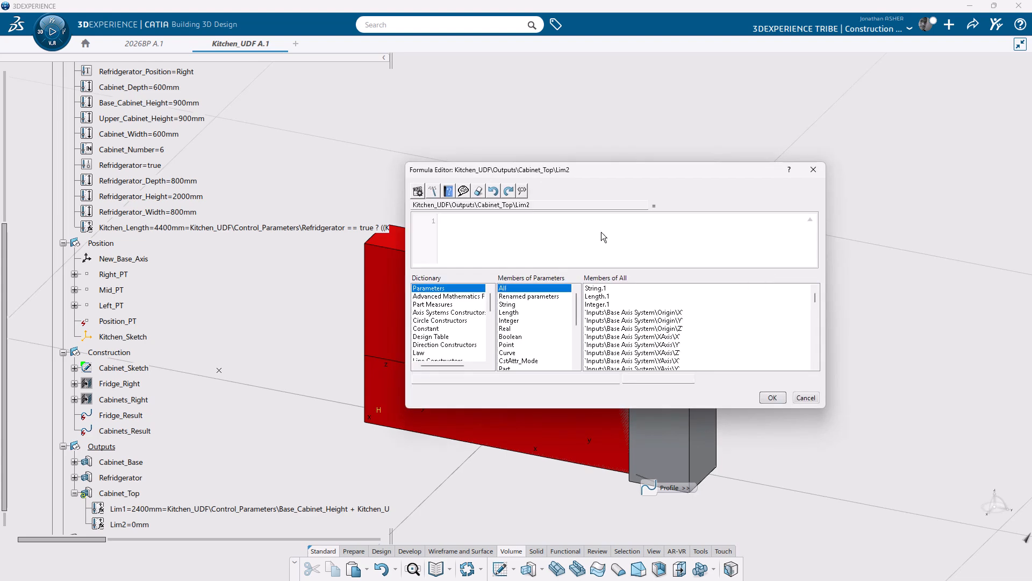
click(165, 108)
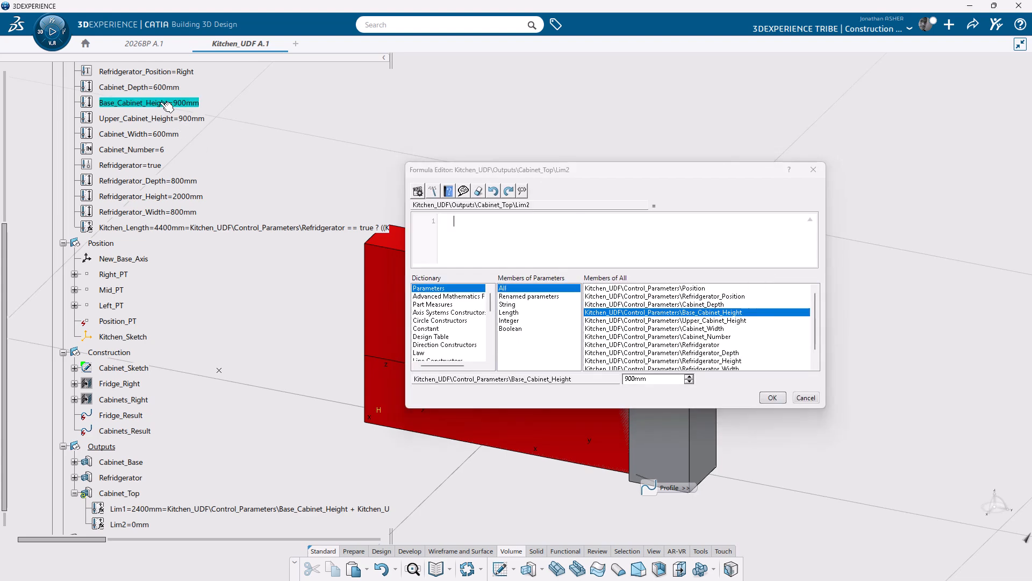
text(+ 600mm)
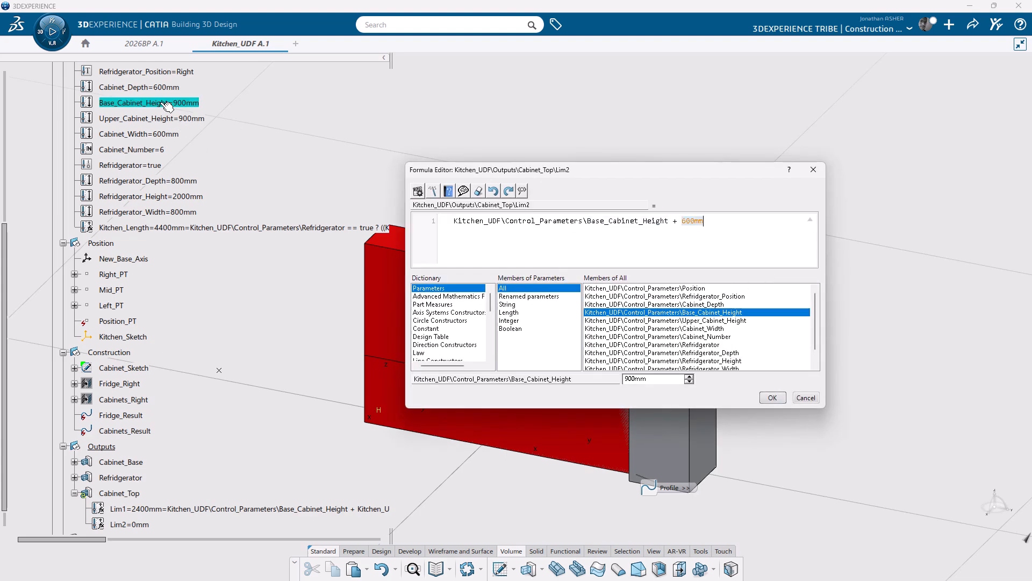
click(763, 399)
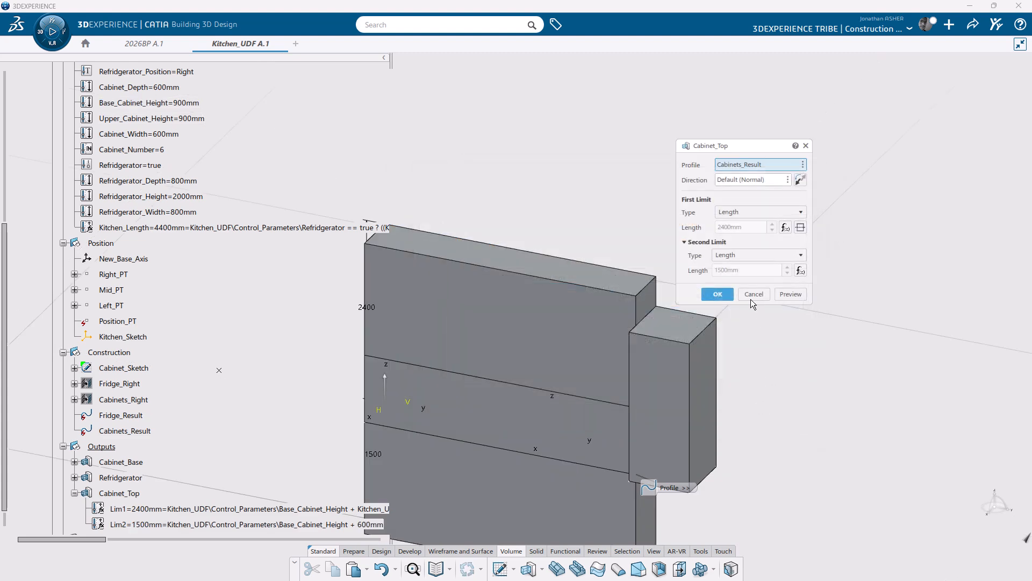
Step: Change the second limit formula to -Base_Cabinet_Height - 600mm and accept the Cabinet_Top definition
click(726, 292)
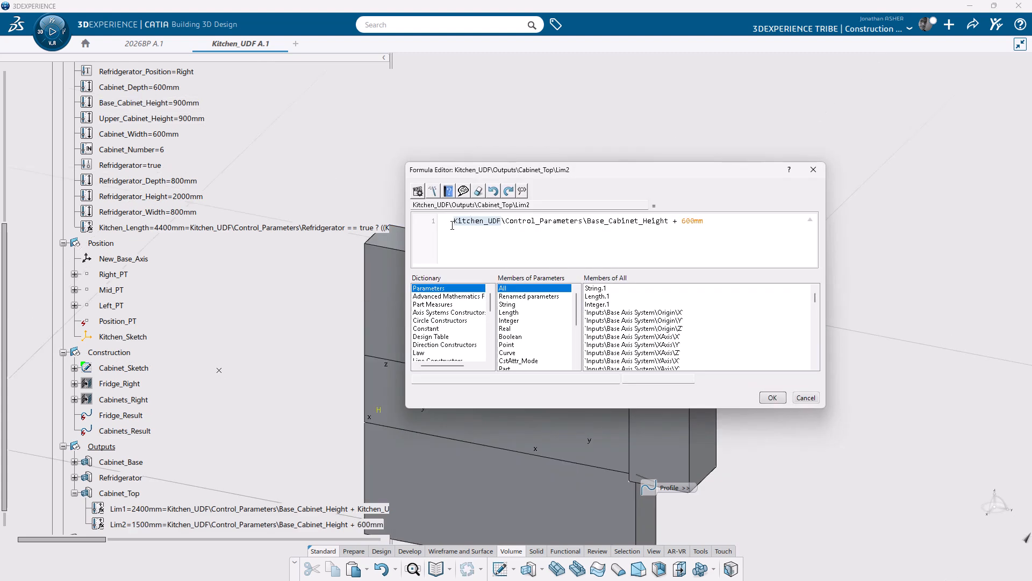
text(-)
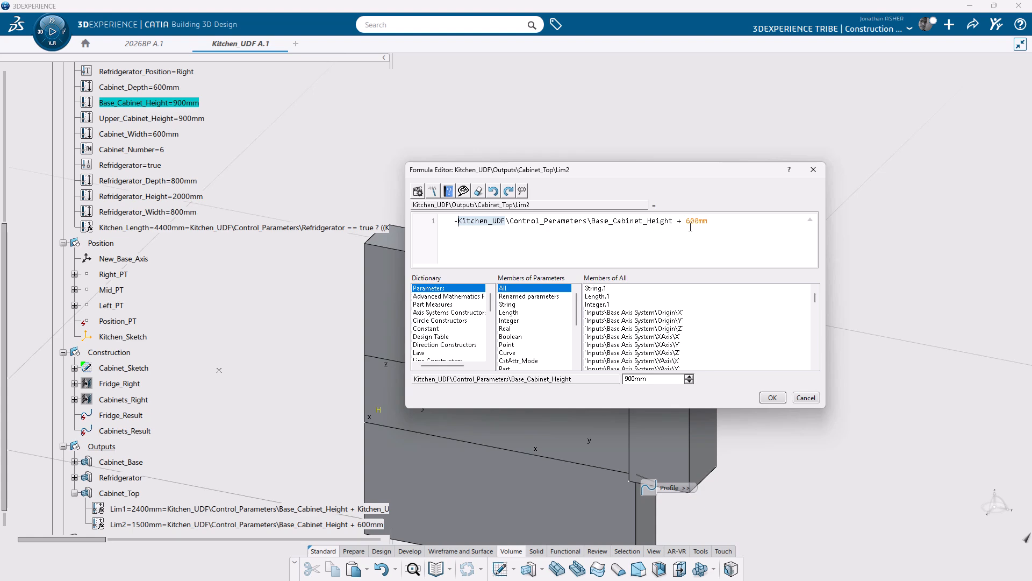
click(681, 222)
click(784, 398)
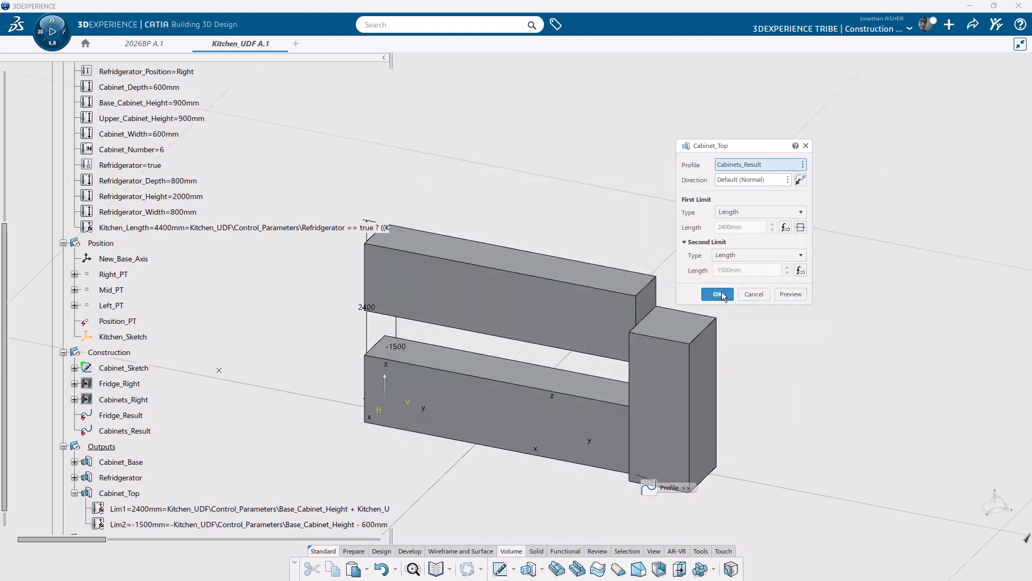
click(723, 297)
Step: Set the Refridgerator_Position control parameter to Left
click(599, 337)
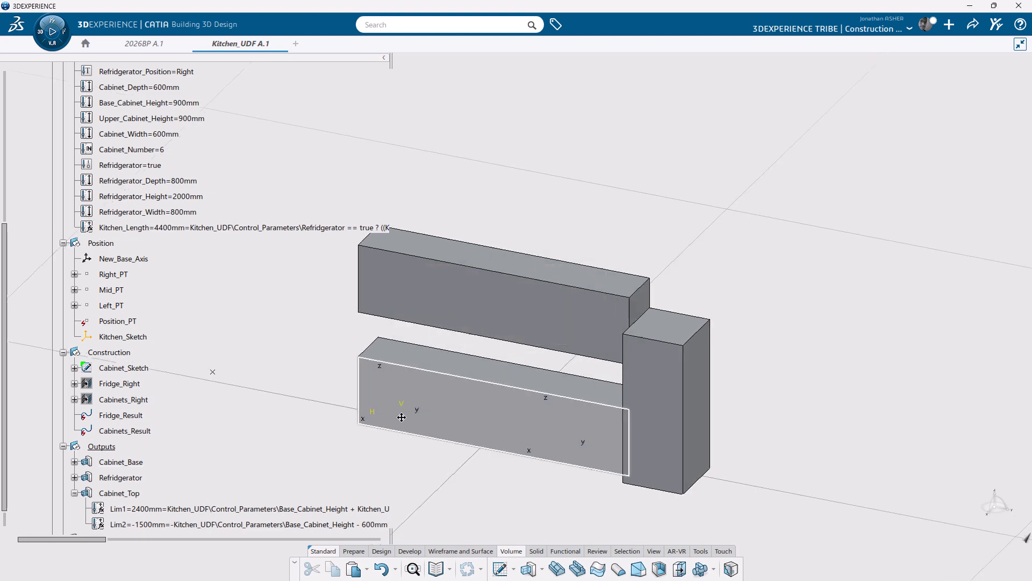
middle_drag(732, 270, 423, 360)
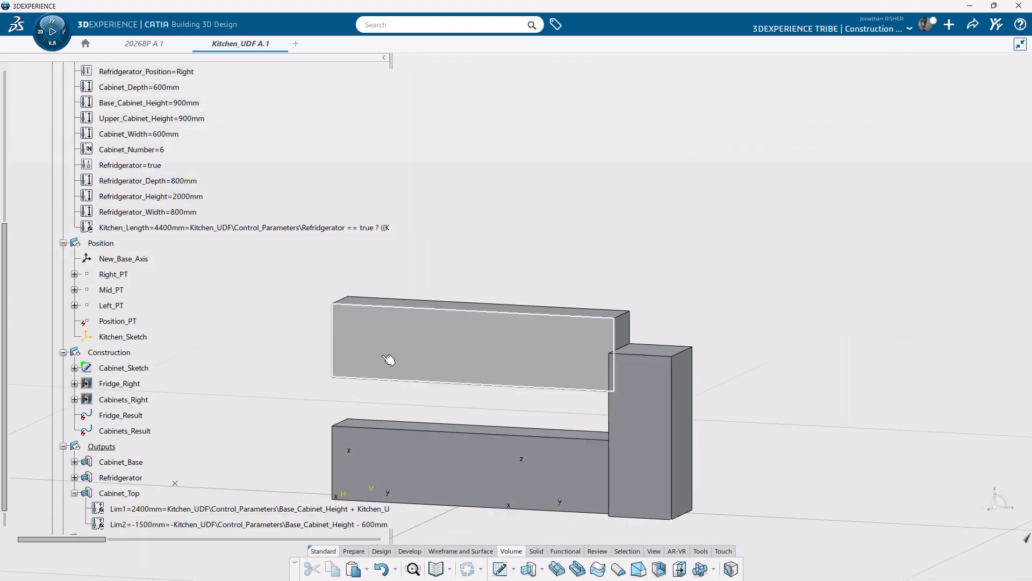
scroll(172, 323, up, 2)
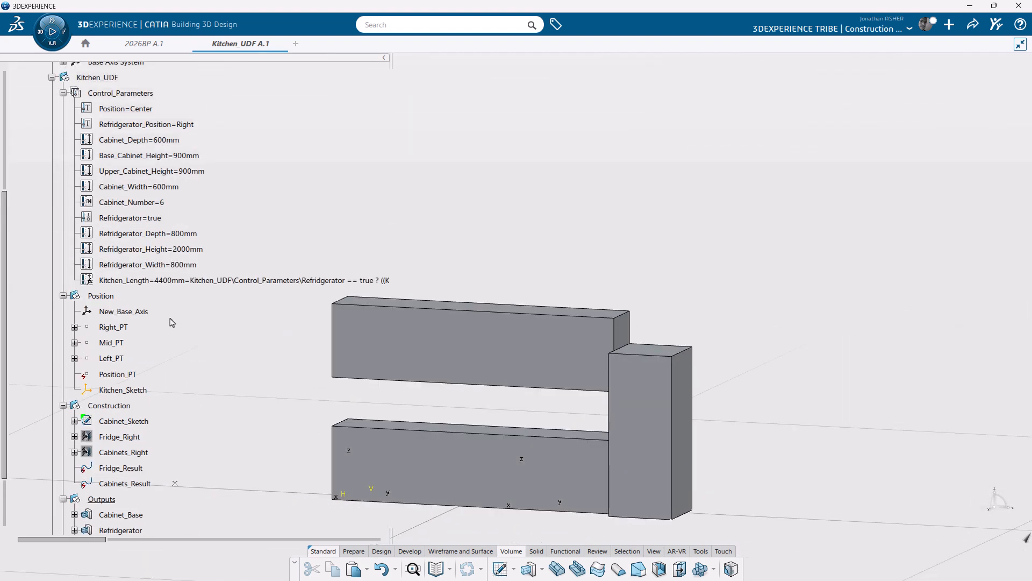
double_click(164, 124)
click(299, 236)
click(298, 248)
click(277, 251)
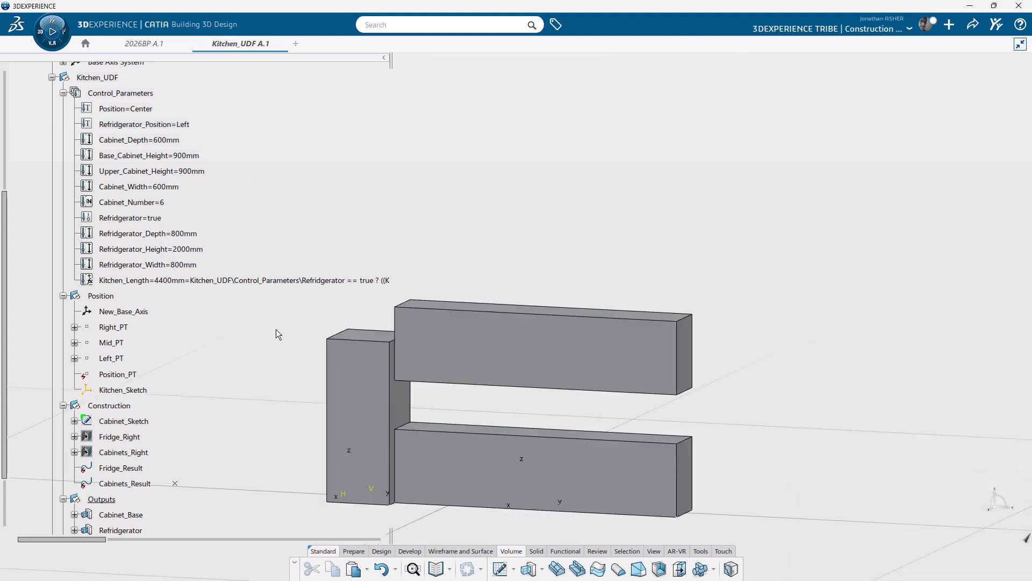
Step: Set the kitchen's Position control parameter to Left
double_click(131, 109)
click(296, 236)
click(292, 250)
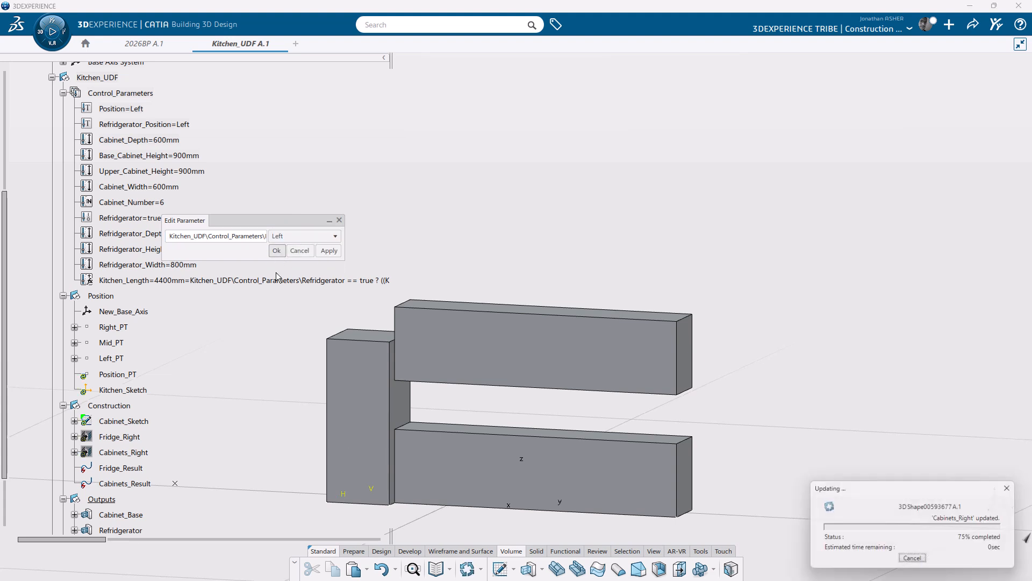
middle_drag(261, 403, 362, 288)
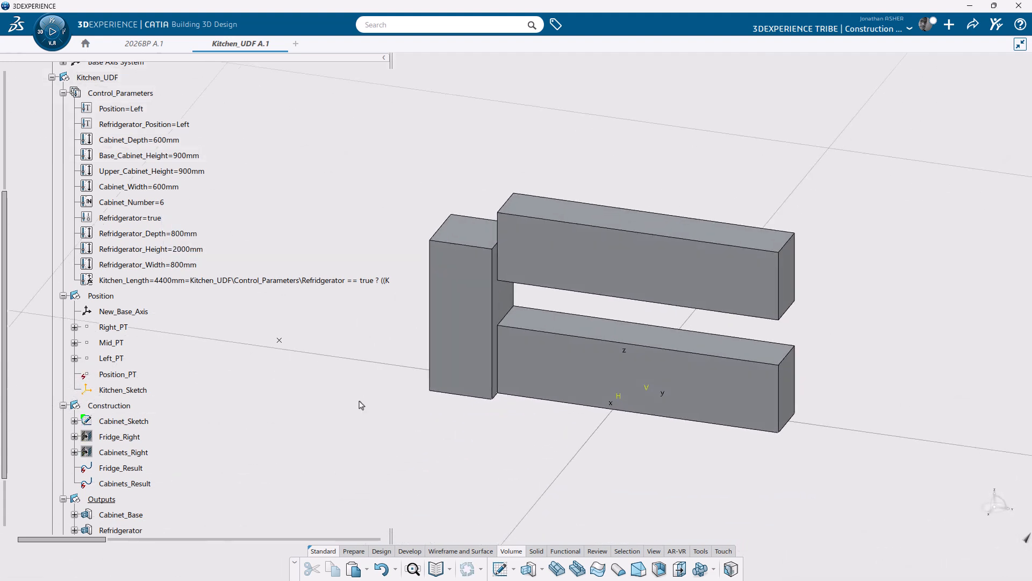
Step: Show the hidden Fridge_Right and Cabinets_Right profiles in Construction and compare them with Fridge_Result and Cabinets_Result
click(123, 390)
middle_drag(160, 354, 358, 525)
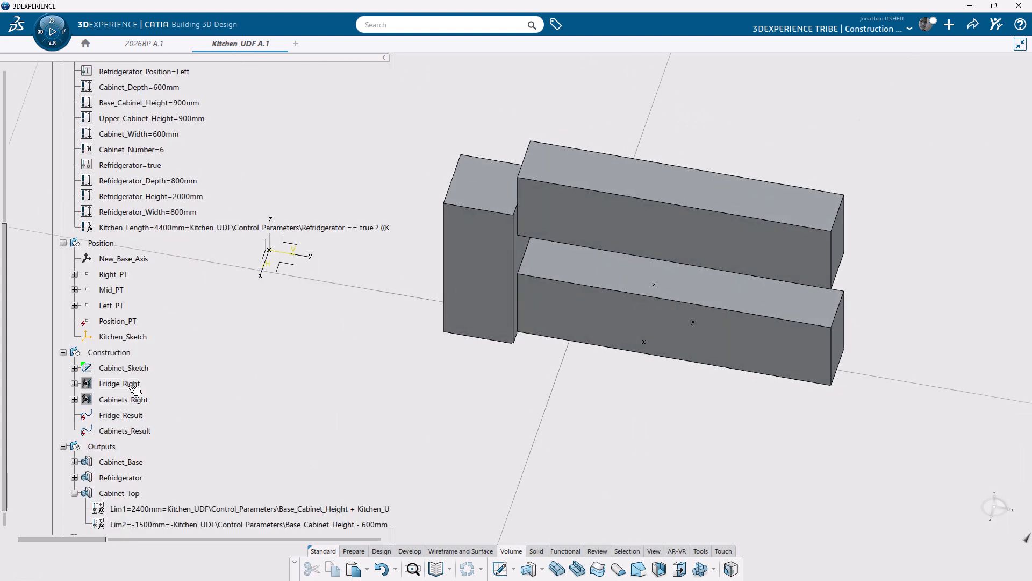
click(134, 384)
right_click(131, 383)
key(h)
right_click(125, 396)
key(h)
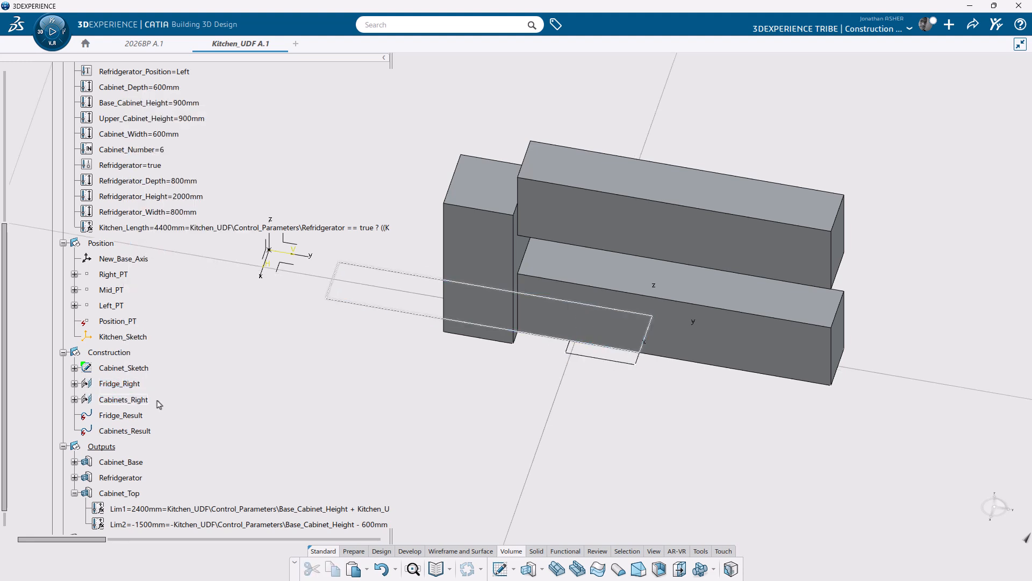
click(121, 415)
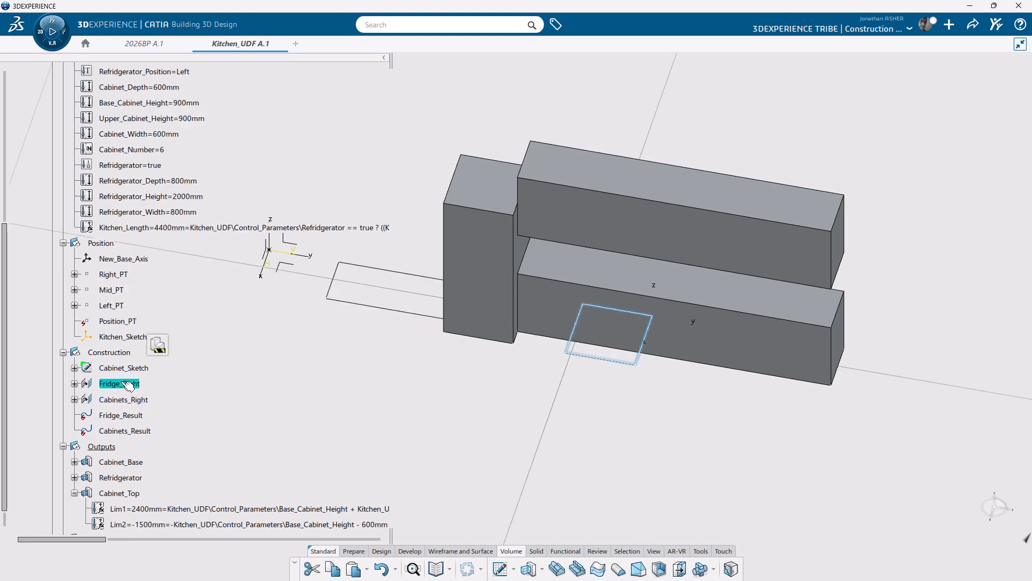
click(128, 431)
click(186, 431)
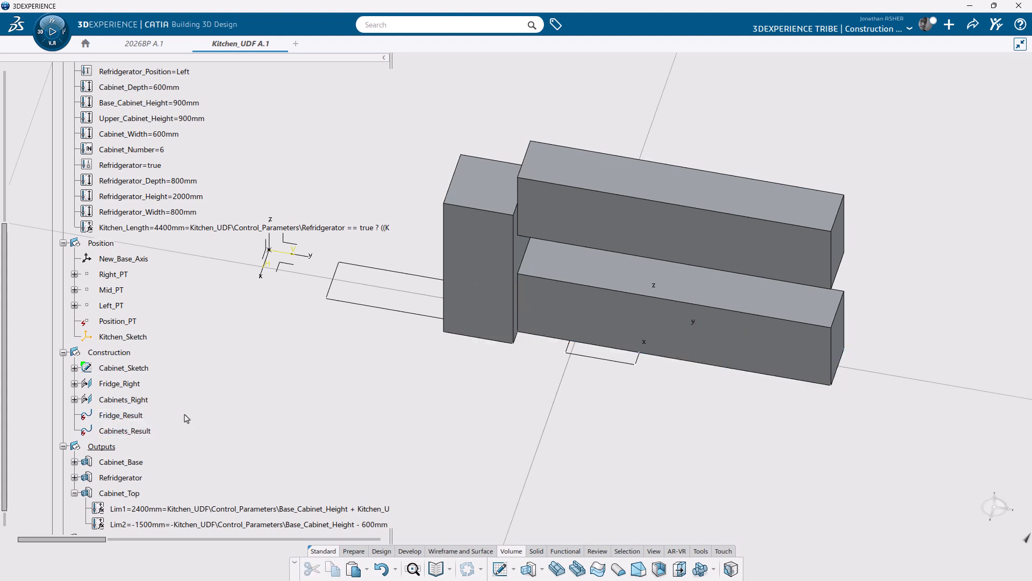
Step: Copy the entire action script of Reaction.1 in Relations.2, leave its editor and delete the reaction
click(74, 493)
scroll(116, 432, down, 3)
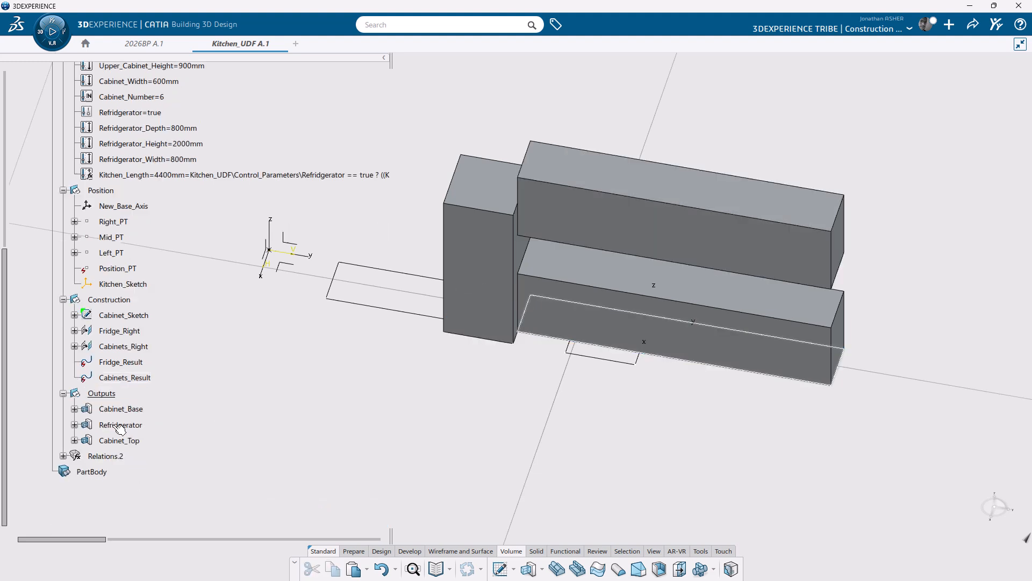
click(64, 456)
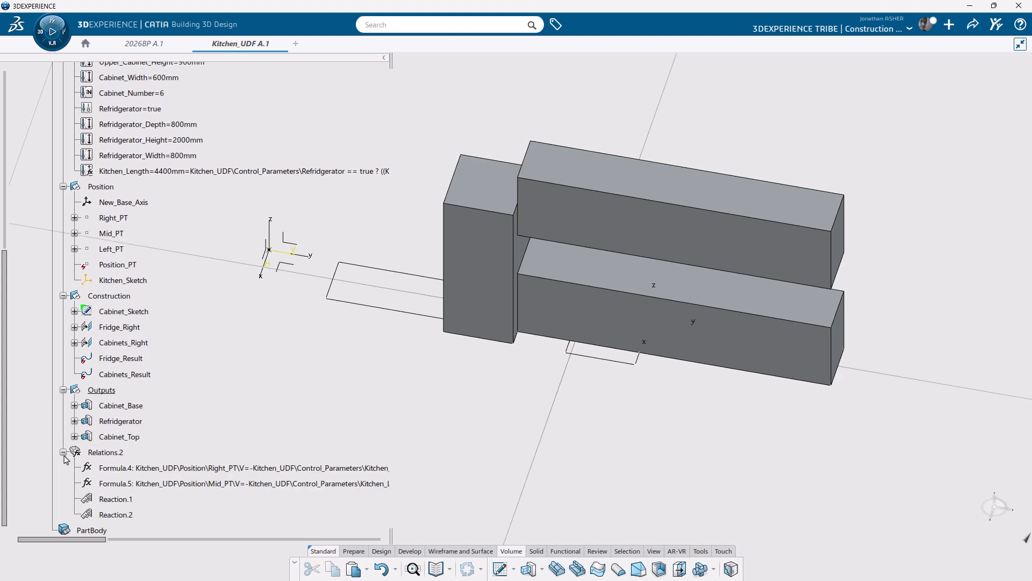
double_click(119, 500)
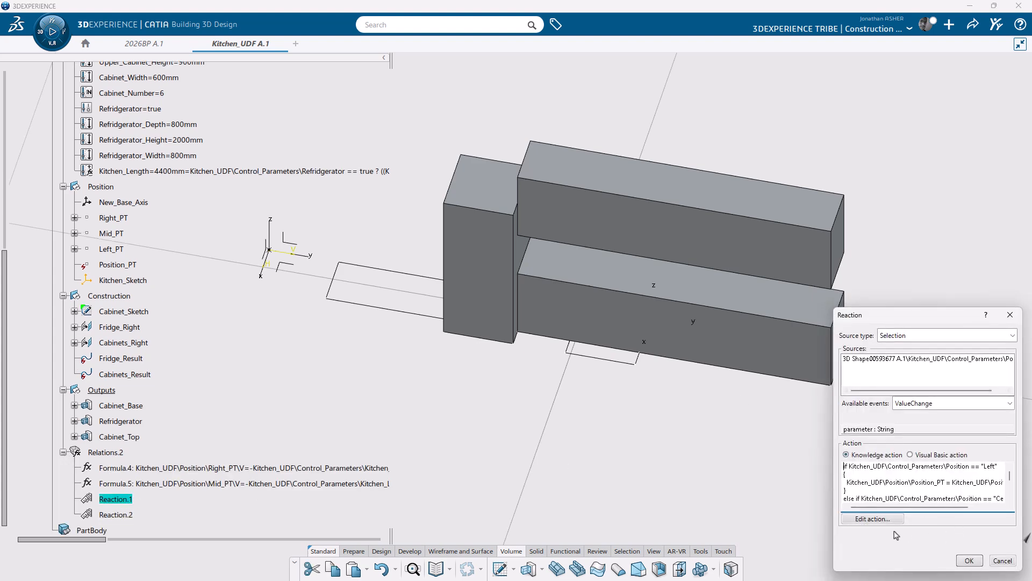
click(879, 516)
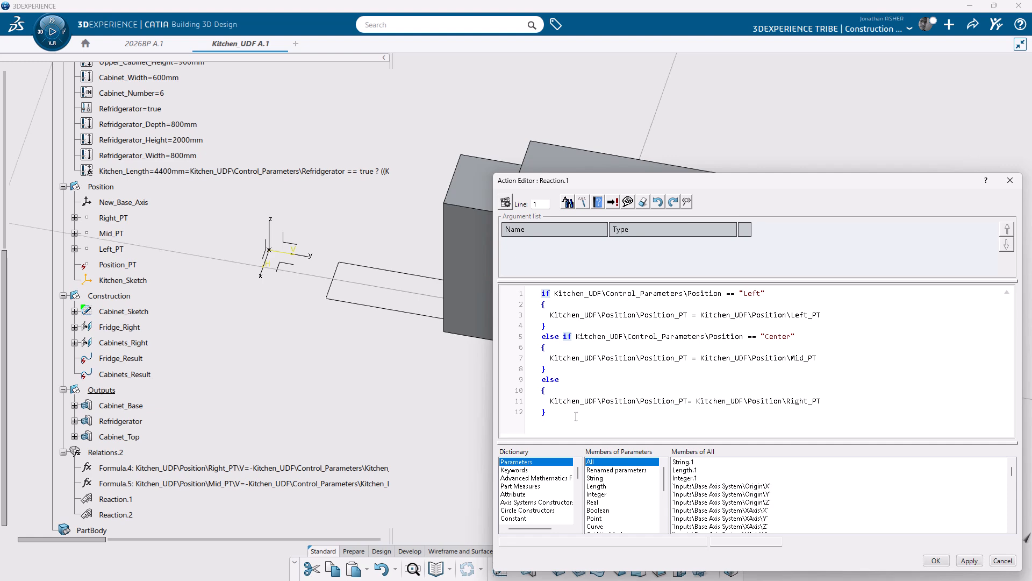
drag(576, 417, 509, 255)
key(ctrl+c)
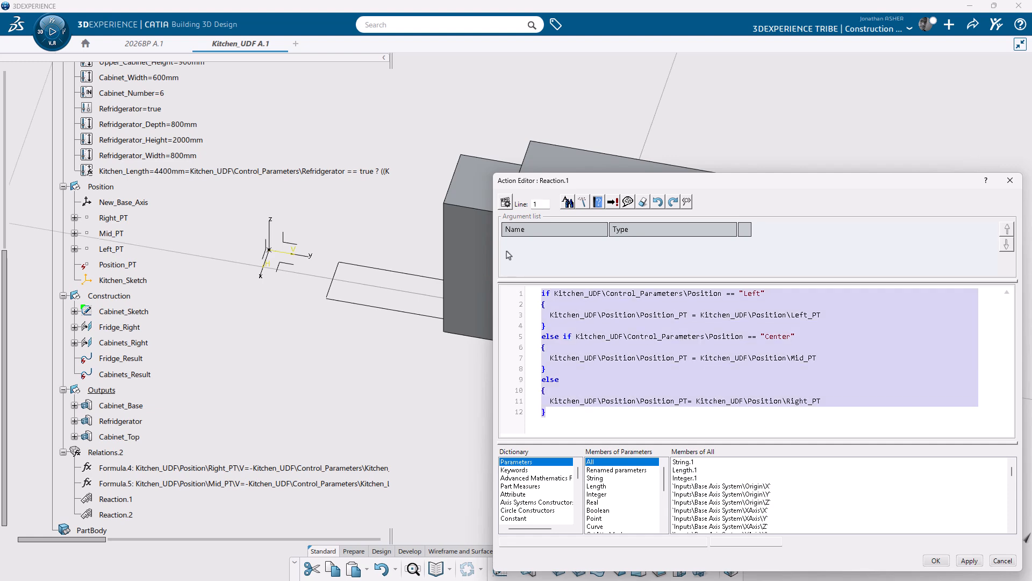
click(998, 562)
click(978, 562)
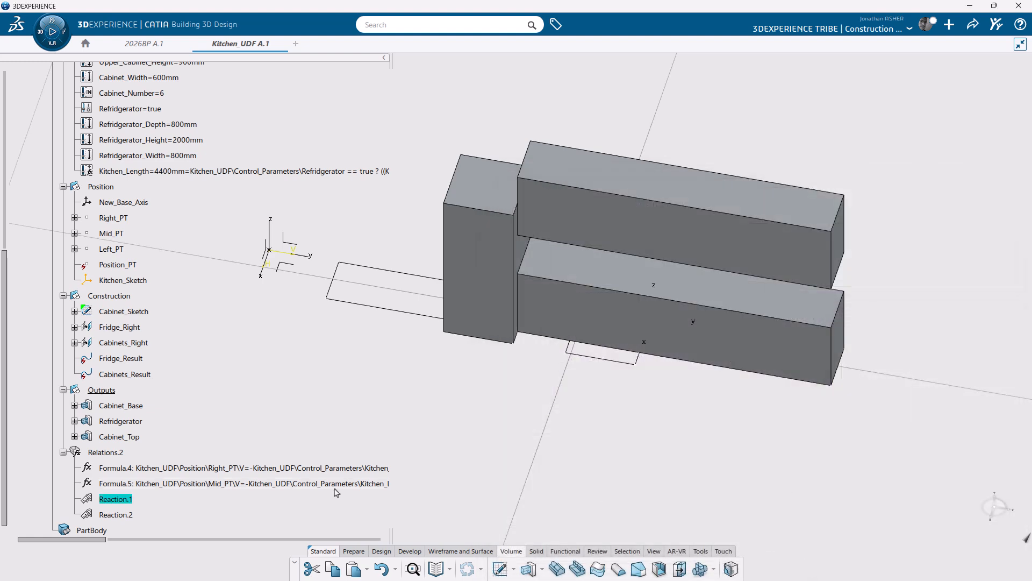
right_click(126, 499)
click(162, 422)
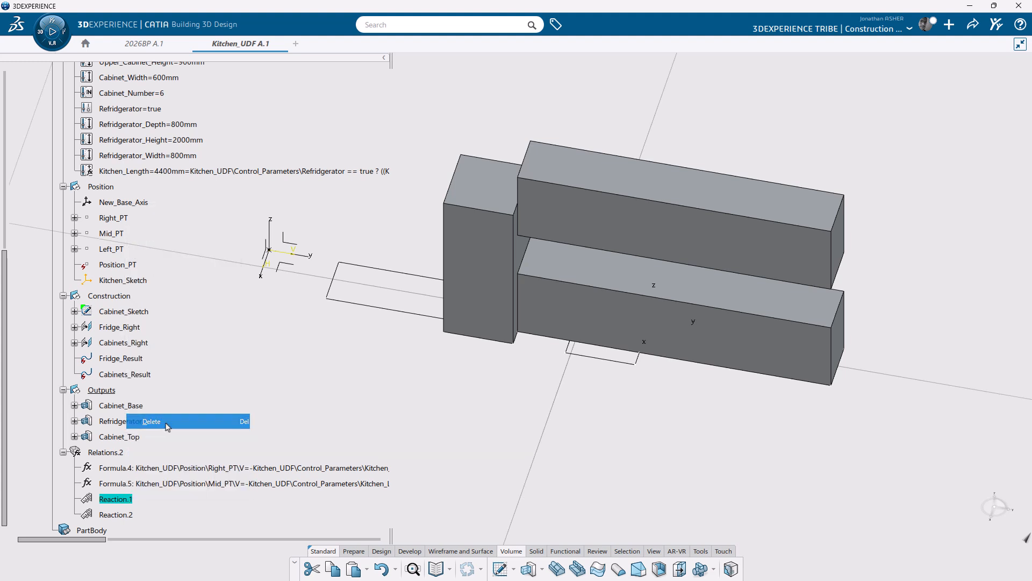
Step: Create a rule in Relations.2 from the copied position script and let it update with the global update
click(115, 452)
click(168, 415)
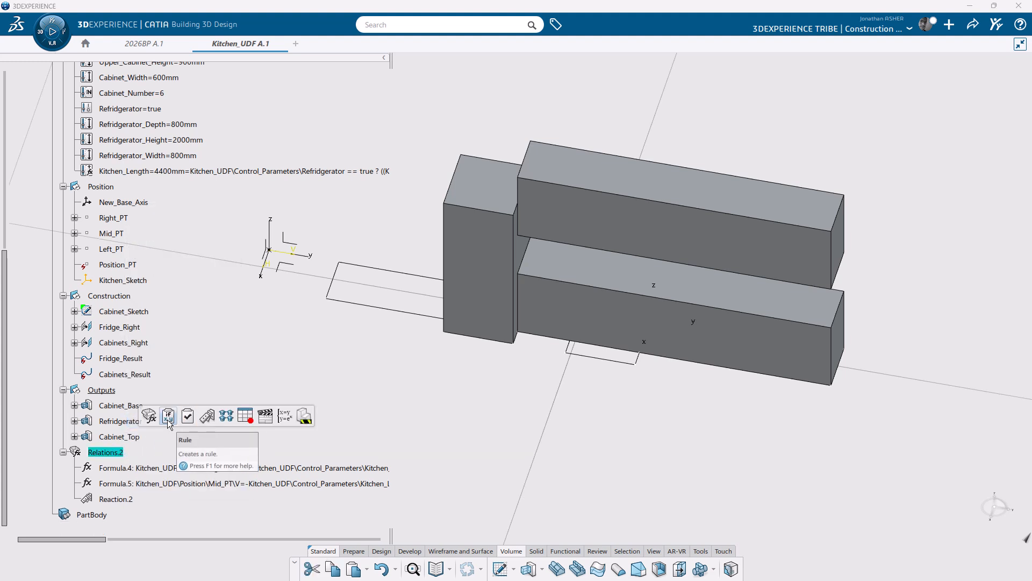
click(936, 561)
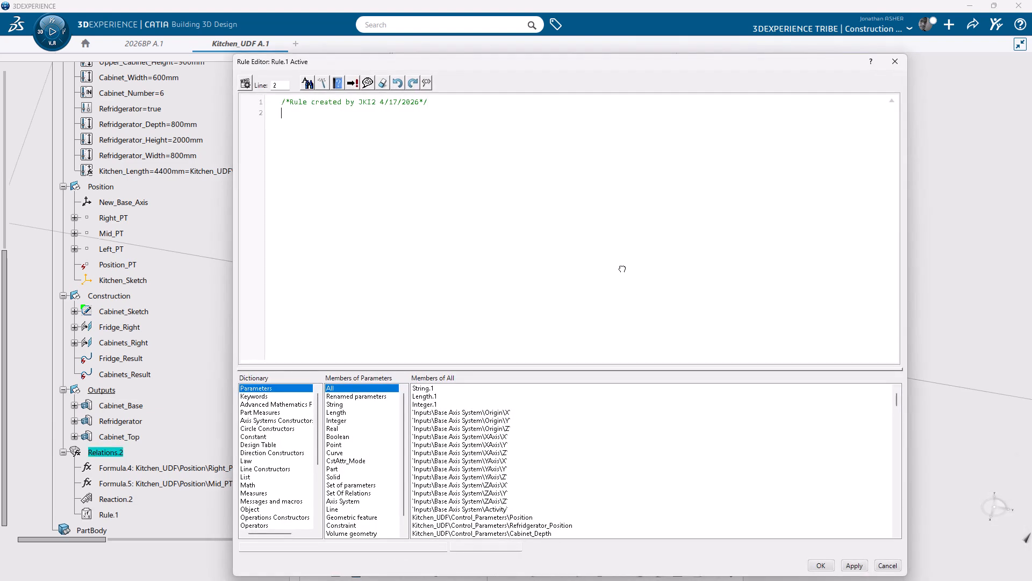
key(ctrl+v)
click(821, 565)
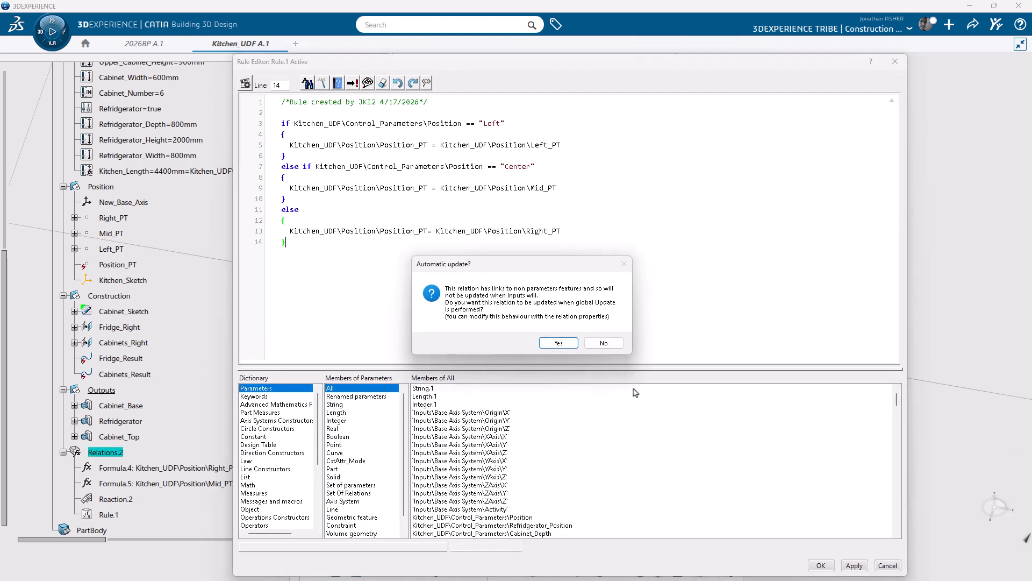
click(559, 347)
click(493, 402)
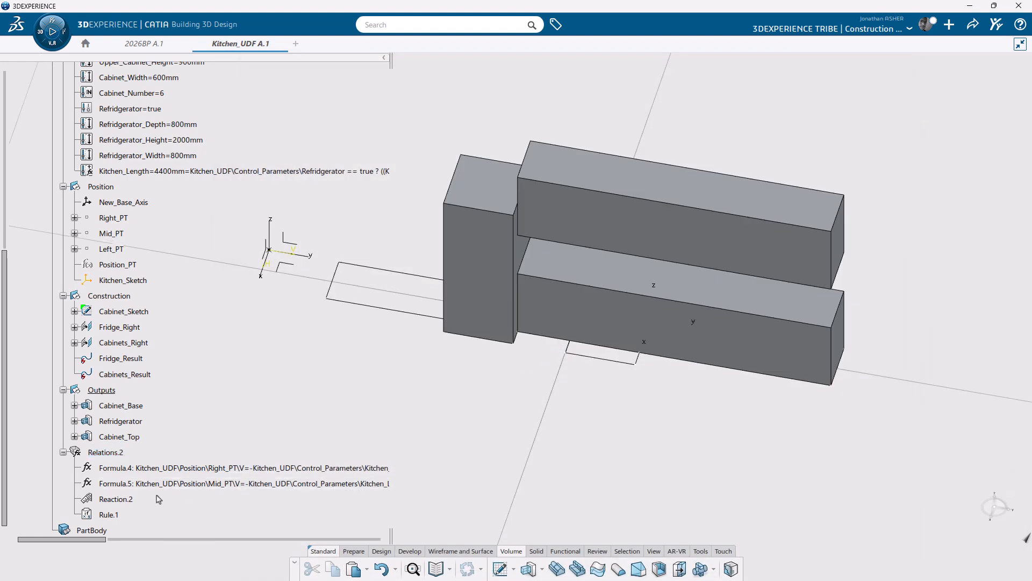
Step: Copy the entire action script of Reaction.2 in Relations.2, leave its editor and delete the reaction
double_click(124, 503)
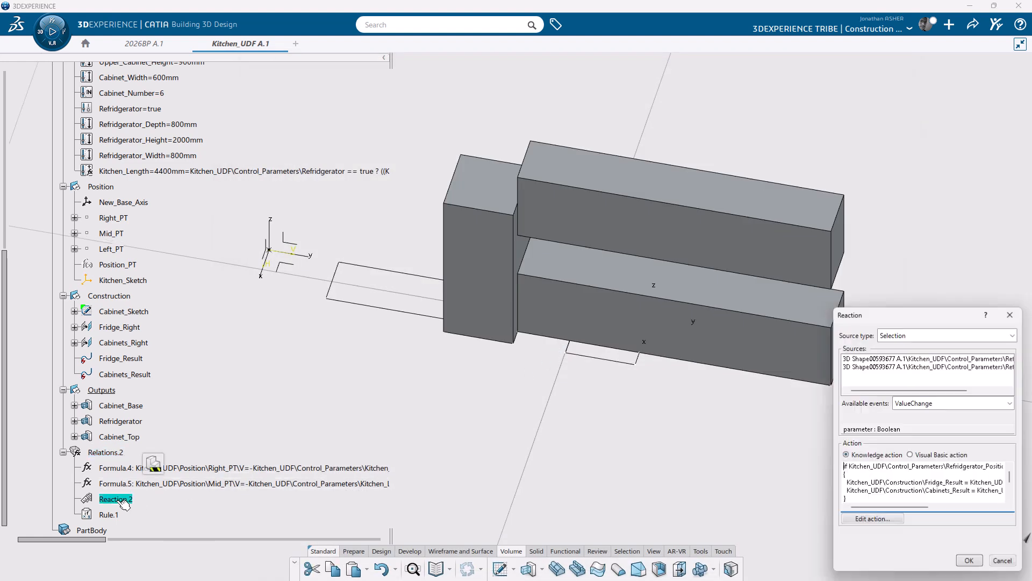
click(858, 521)
key(ctrl+a)
key(ctrl+c)
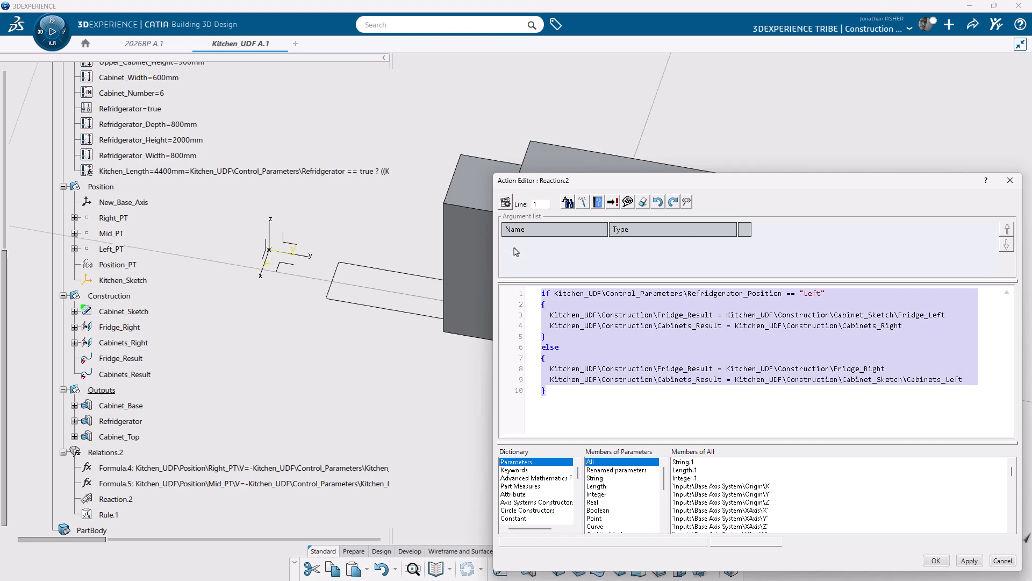
click(936, 561)
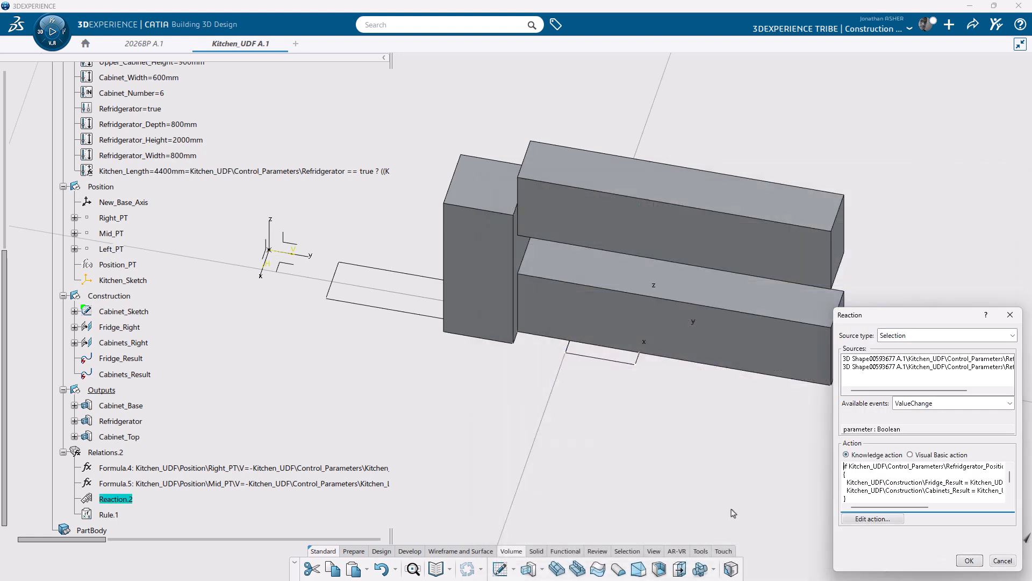
click(968, 560)
right_click(126, 502)
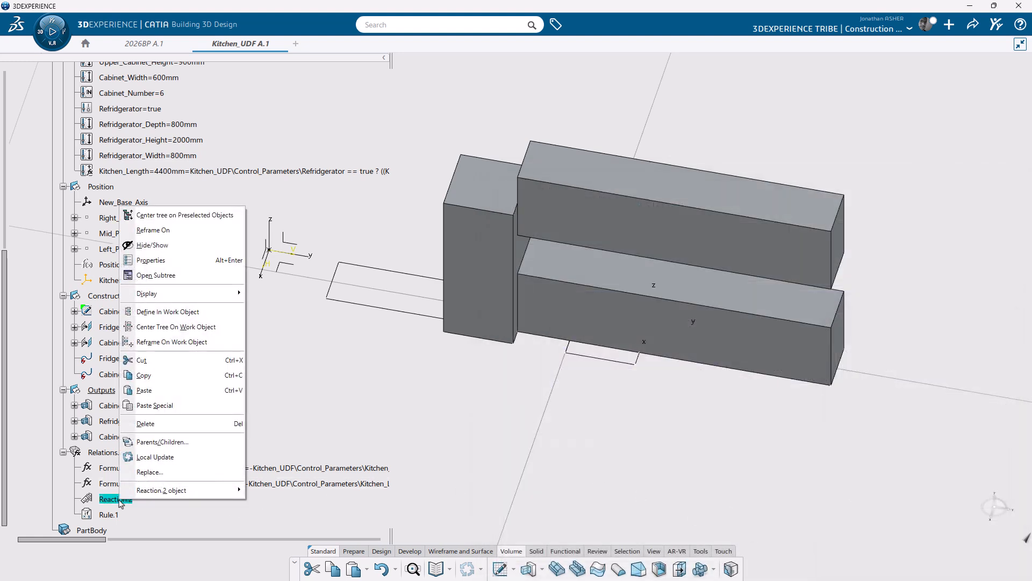
click(152, 425)
Step: Create a second rule in Relations.2 from the copied Refridgerator_Position script and let the model update
click(117, 456)
click(167, 422)
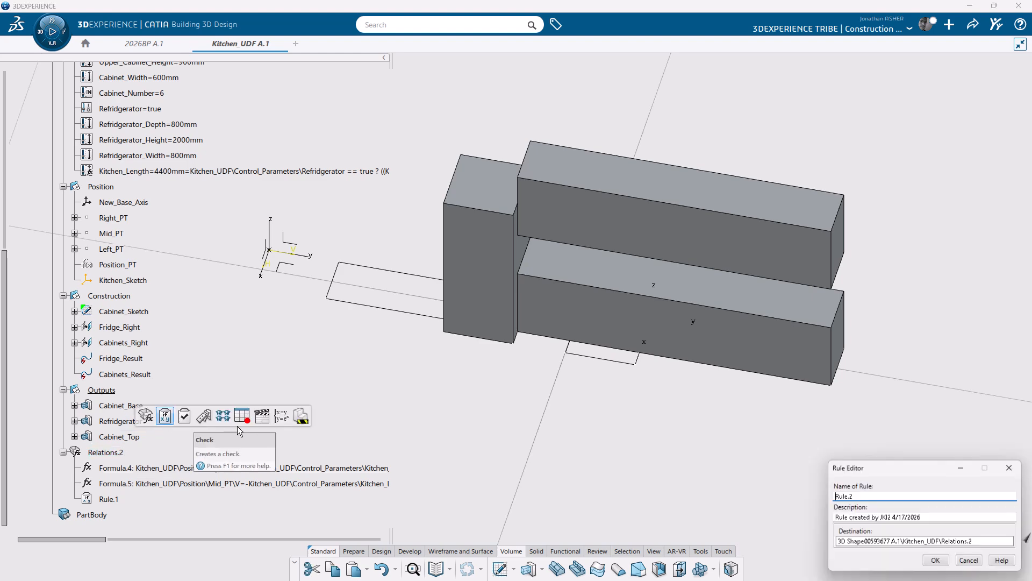
click(933, 561)
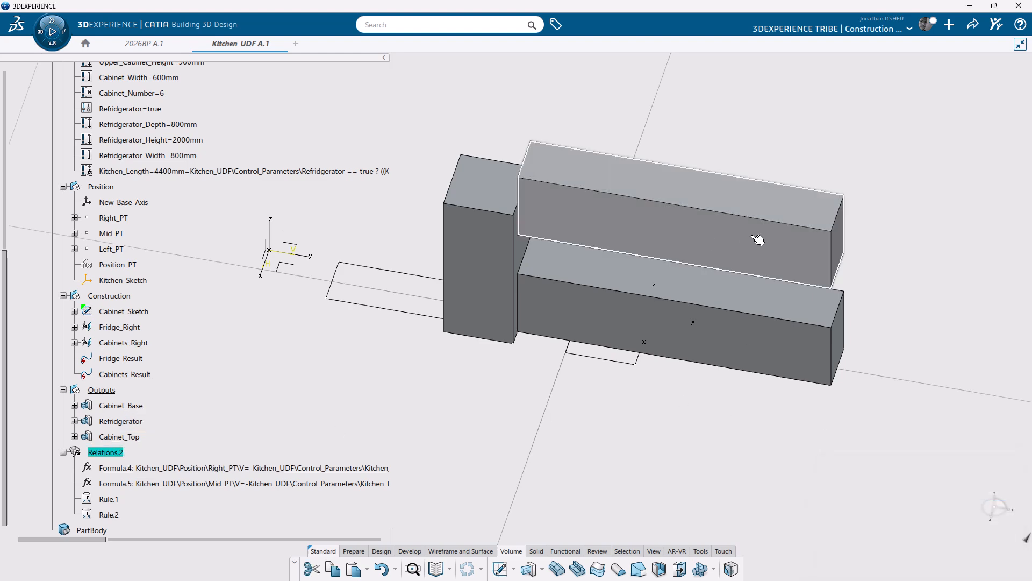
key(ctrl+v)
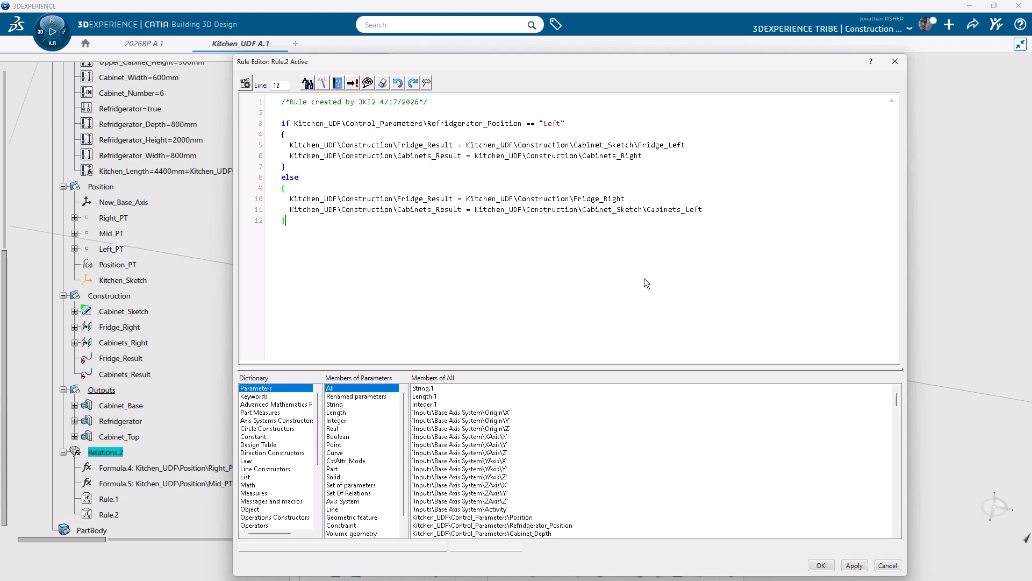
click(821, 566)
click(558, 342)
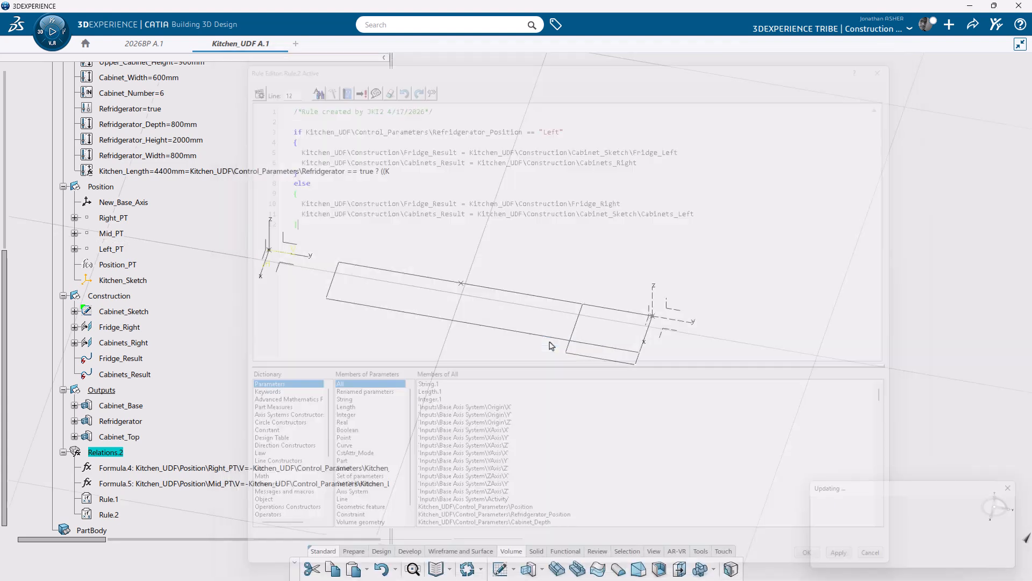
click(504, 420)
Step: Set the kitchen's Position control parameter to Left to test the new rules
scroll(58, 390, up, 1)
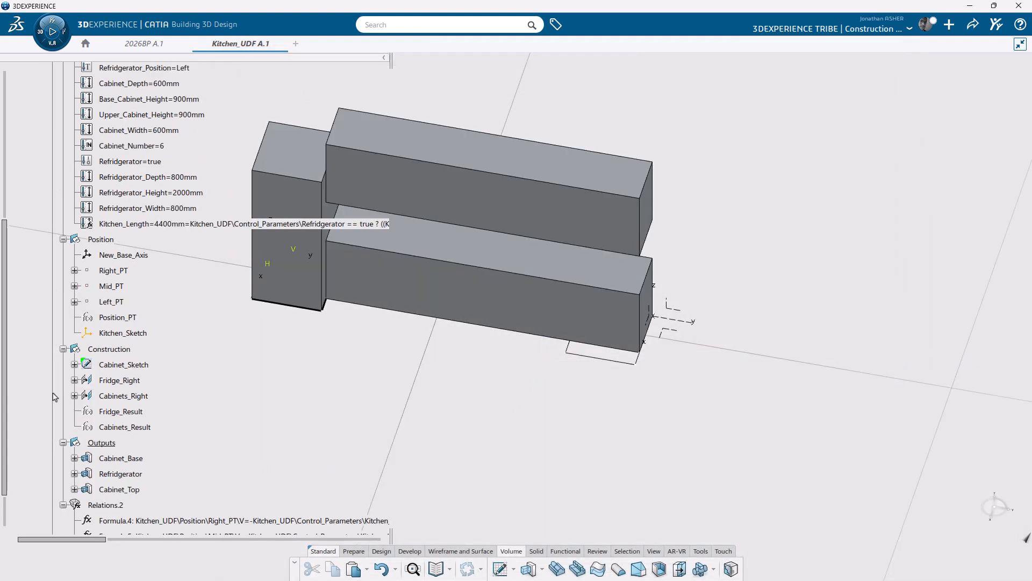
click(117, 316)
scroll(93, 300, up, 2)
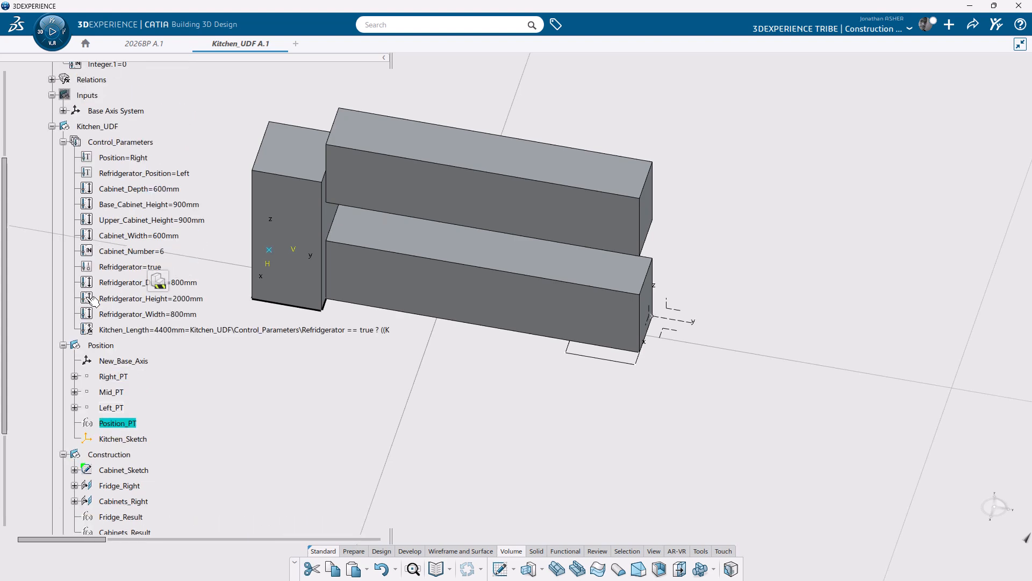
double_click(124, 157)
click(296, 237)
click(296, 247)
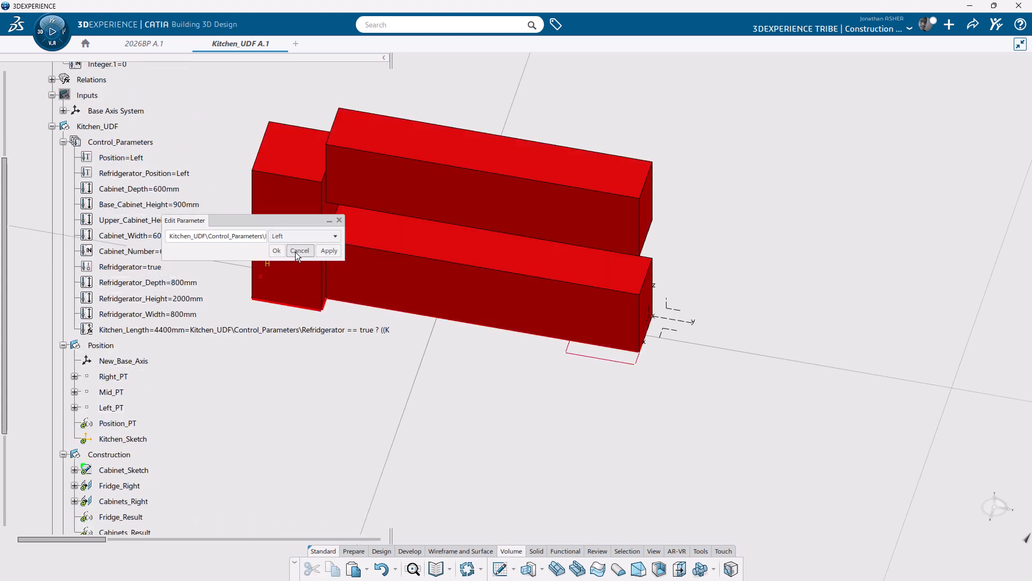
click(295, 252)
Step: Set the kitchen's Position control parameter to Center
double_click(134, 157)
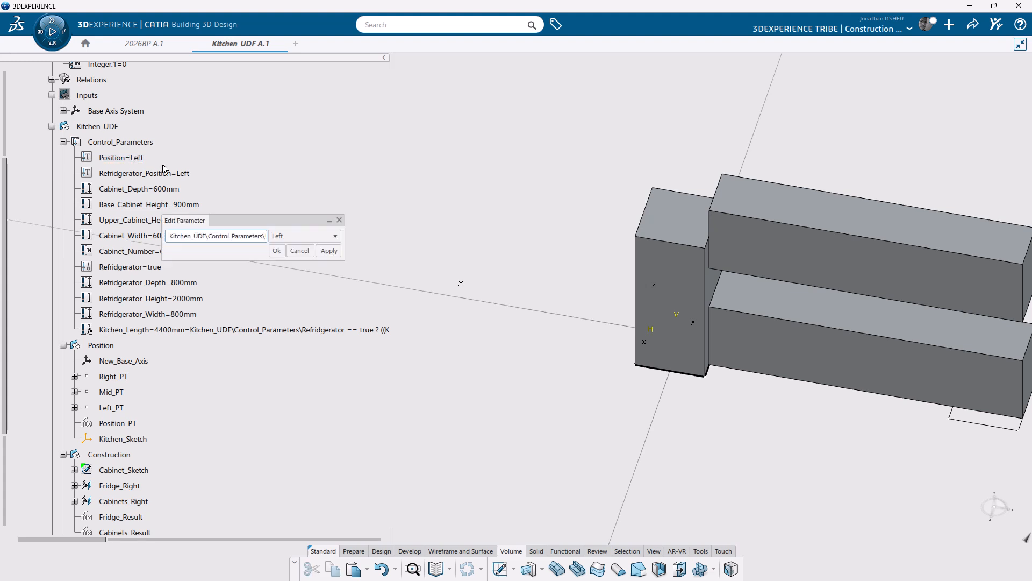
click(301, 236)
click(278, 257)
click(276, 251)
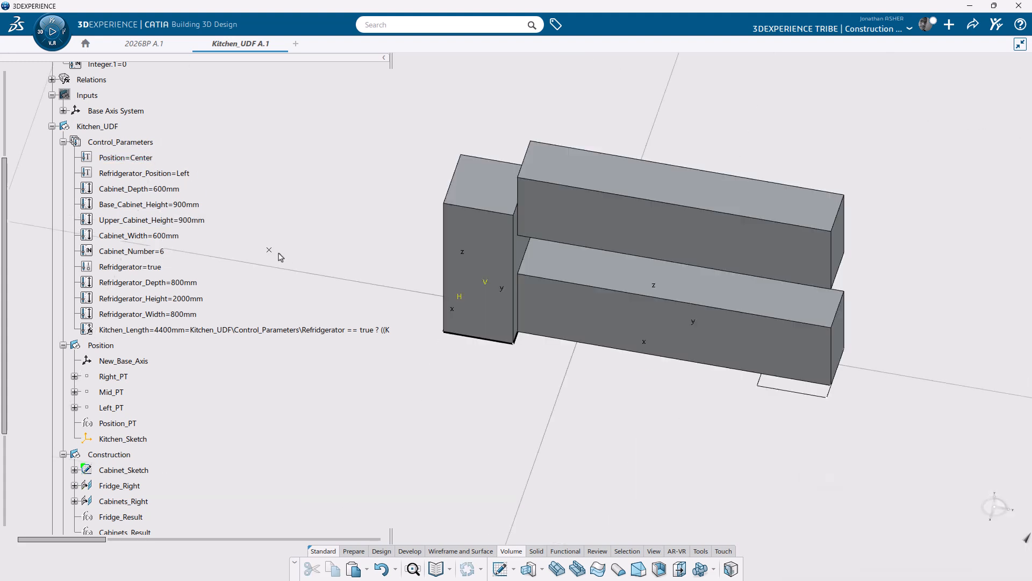
Step: Set the kitchen's Position control parameter to Right
double_click(142, 157)
click(301, 236)
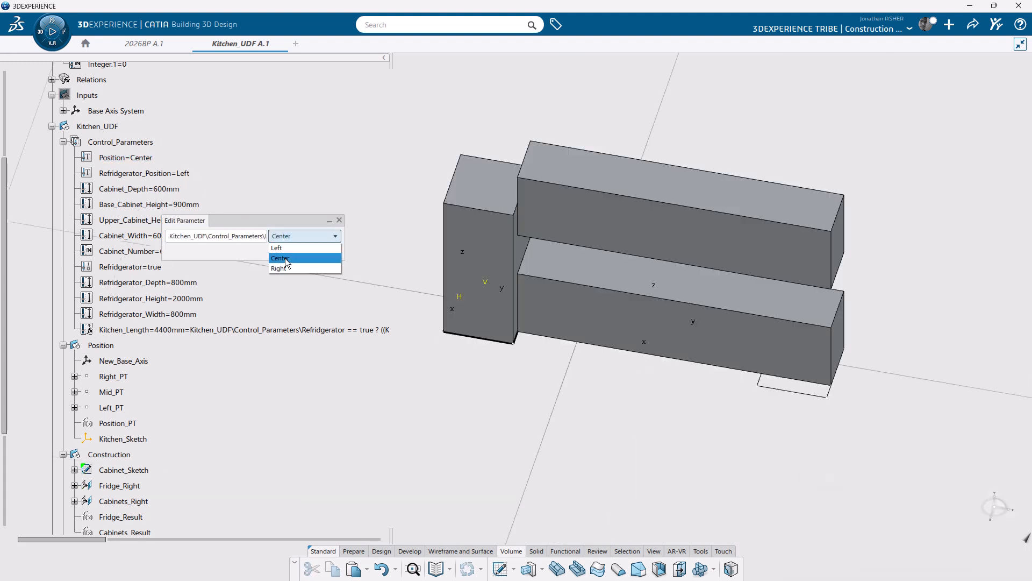
click(280, 266)
click(278, 257)
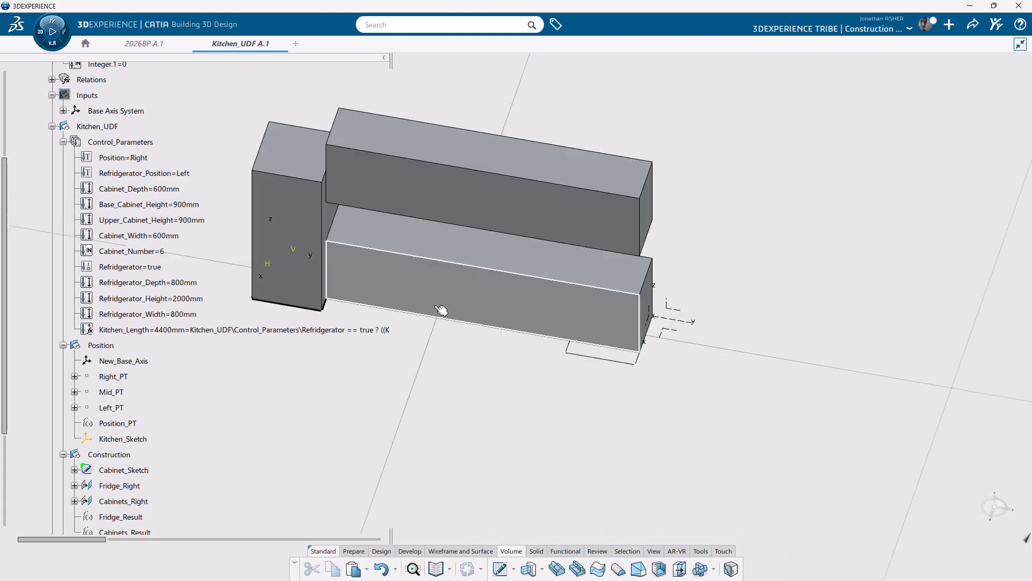
Step: Set the Refridgerator_Position control parameter to Right
middle_drag(439, 307, 424, 242)
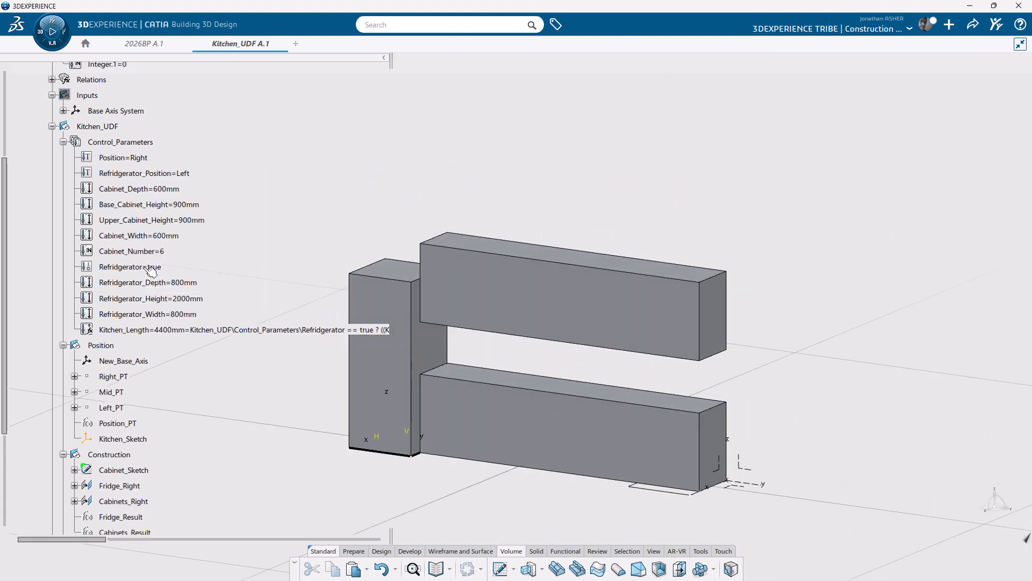
double_click(137, 173)
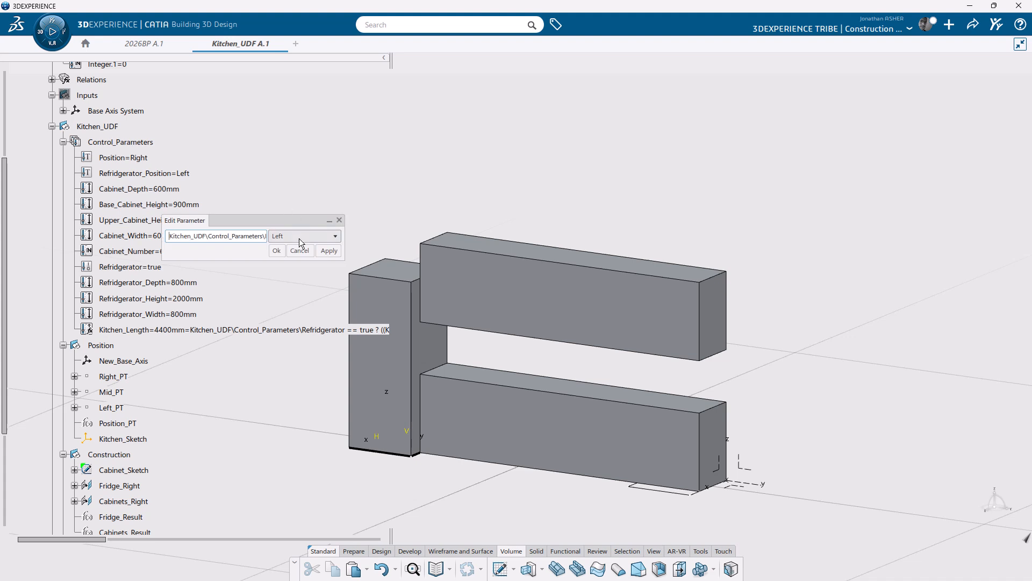
click(298, 237)
click(290, 258)
click(277, 258)
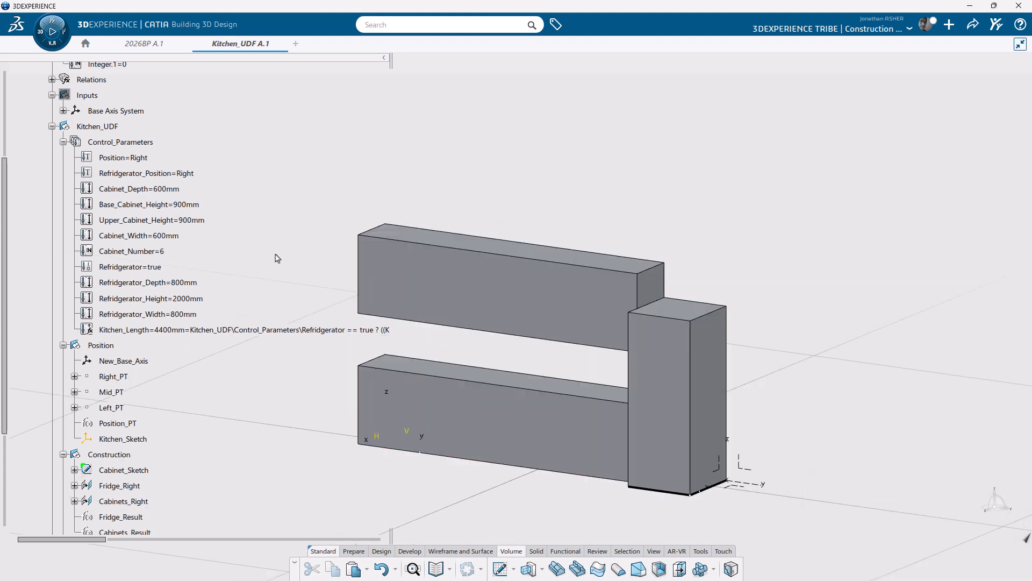
Step: Set the Refridgerator control parameter to false
double_click(129, 266)
click(335, 236)
click(295, 250)
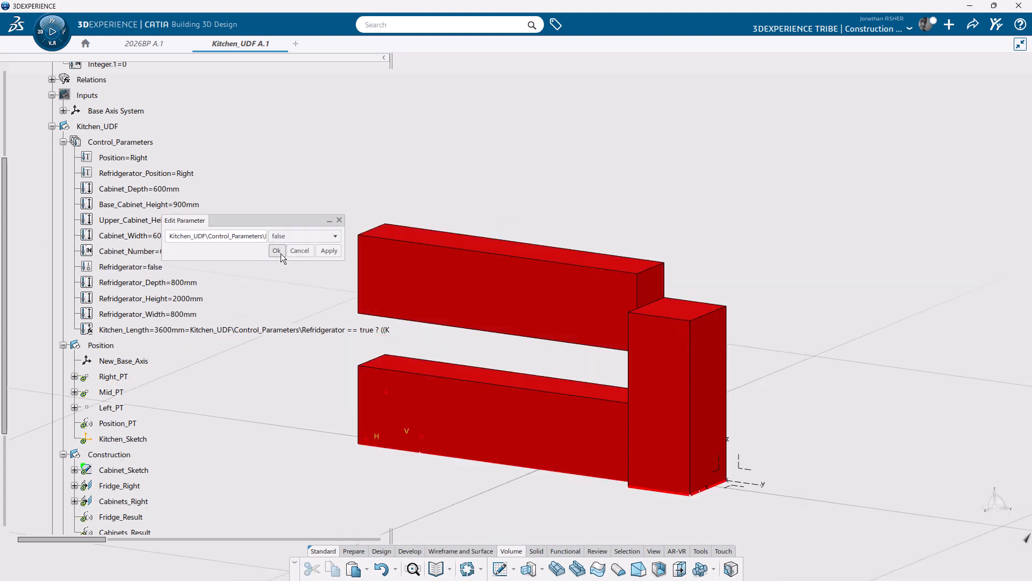
click(280, 252)
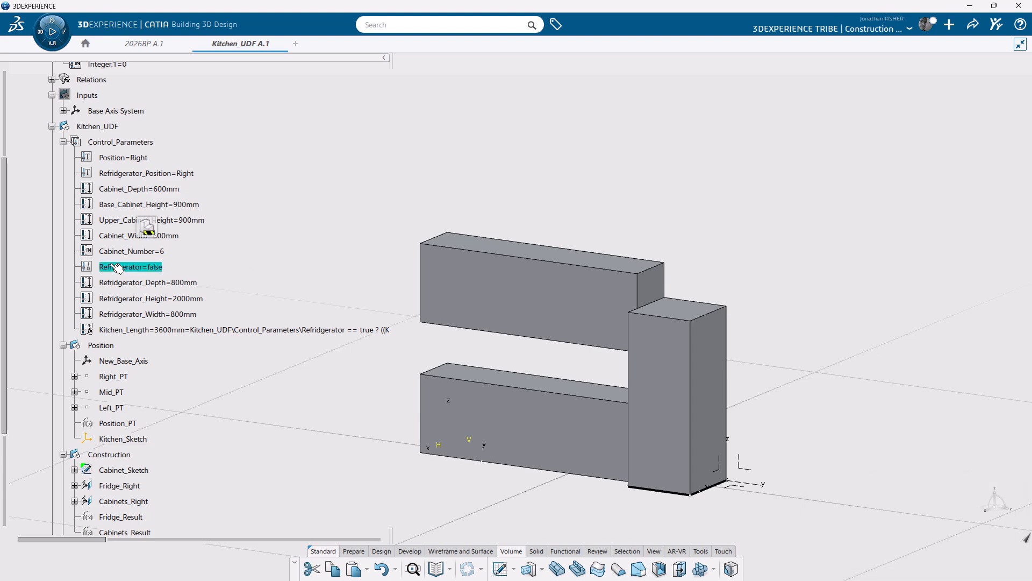
Step: Hide the Refridgerator volume in the Outputs set
scroll(180, 388, down, 3)
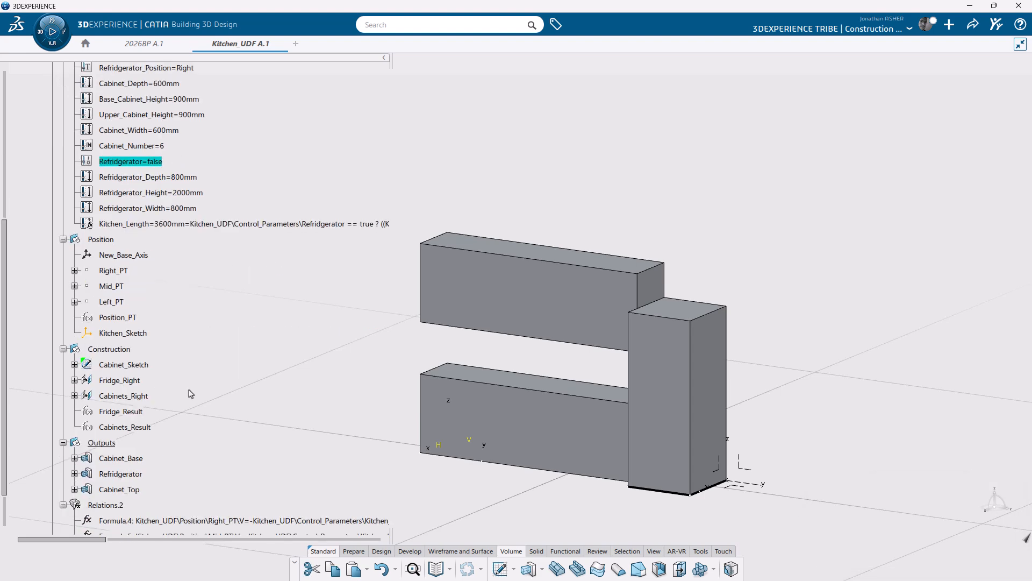
scroll(165, 380, down, 1)
right_click(109, 368)
key(h)
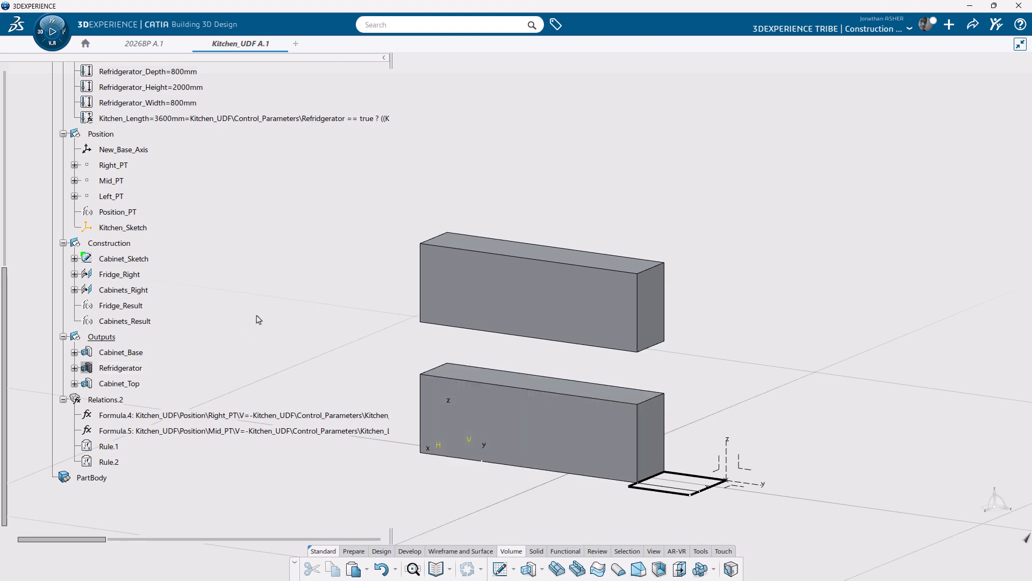
Step: Set the Cabinets_Right Length formula to Kitchen_UDF\Control_Parameters\Refridgerator == true ? Kitchen_UDF\Control_Parameters\Refridgerator_Width ; 0mm
middle_drag(280, 329, 370, 309)
scroll(191, 242, up, 2)
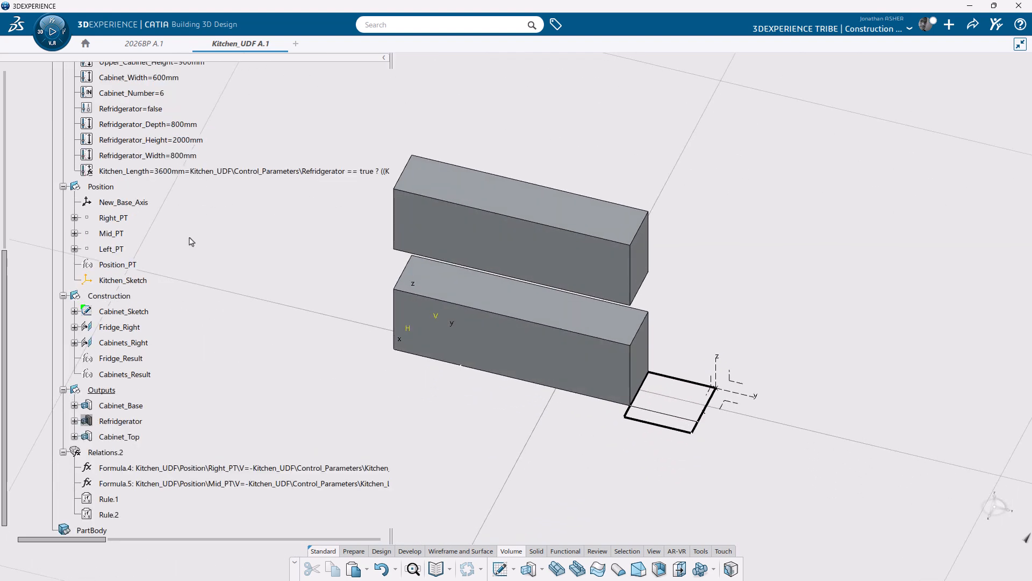
click(93, 397)
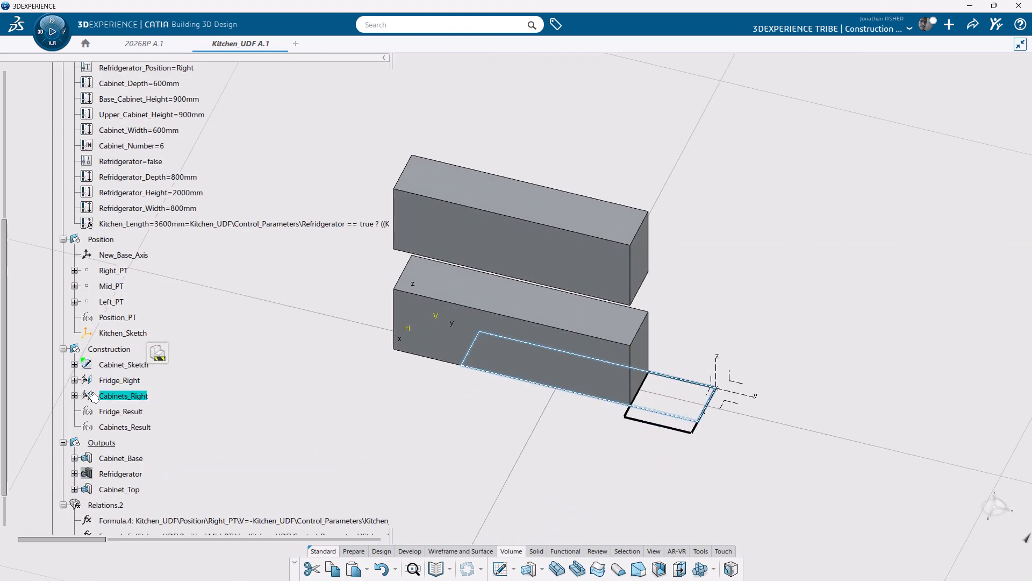
click(74, 396)
double_click(168, 411)
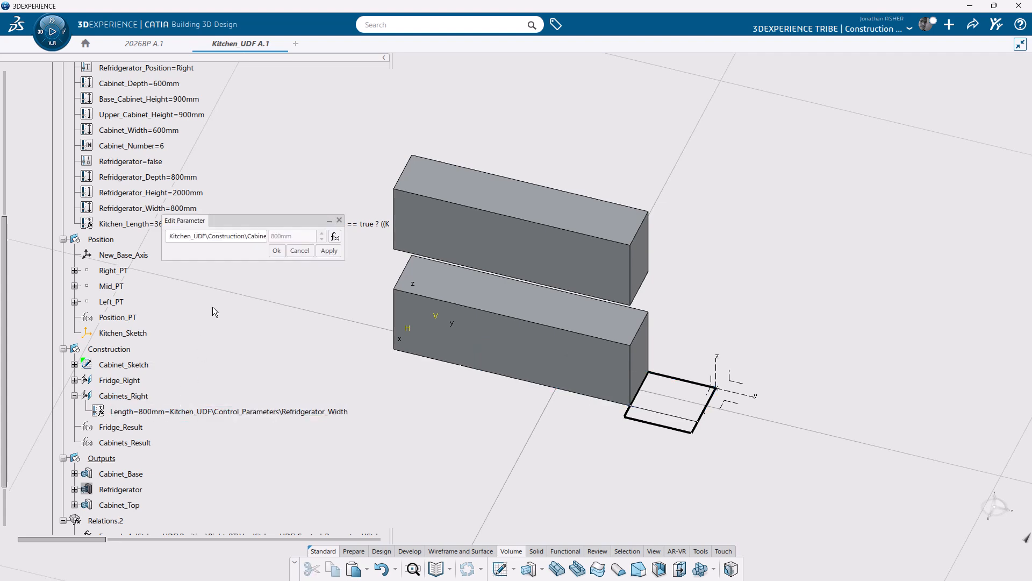
click(335, 236)
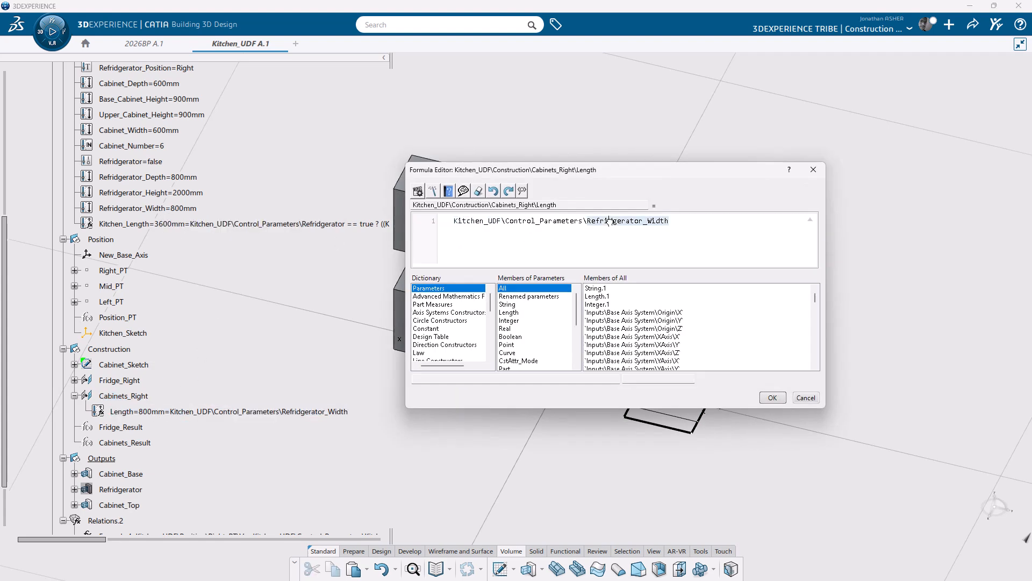
click(613, 220)
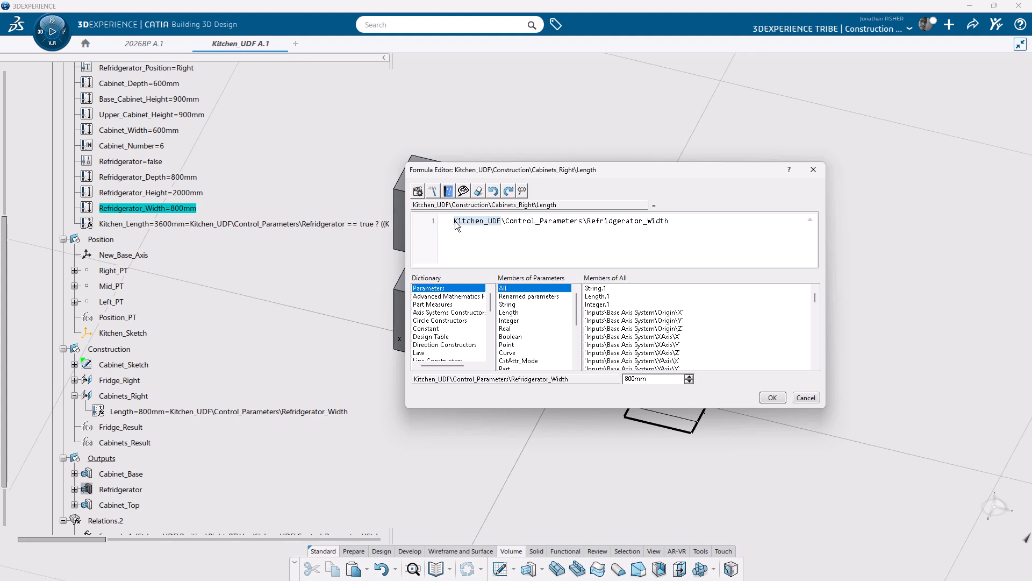
text(Kitchen_UDF\Control_Parameters\Refridgerator == true ?)
click(186, 210)
text(; )
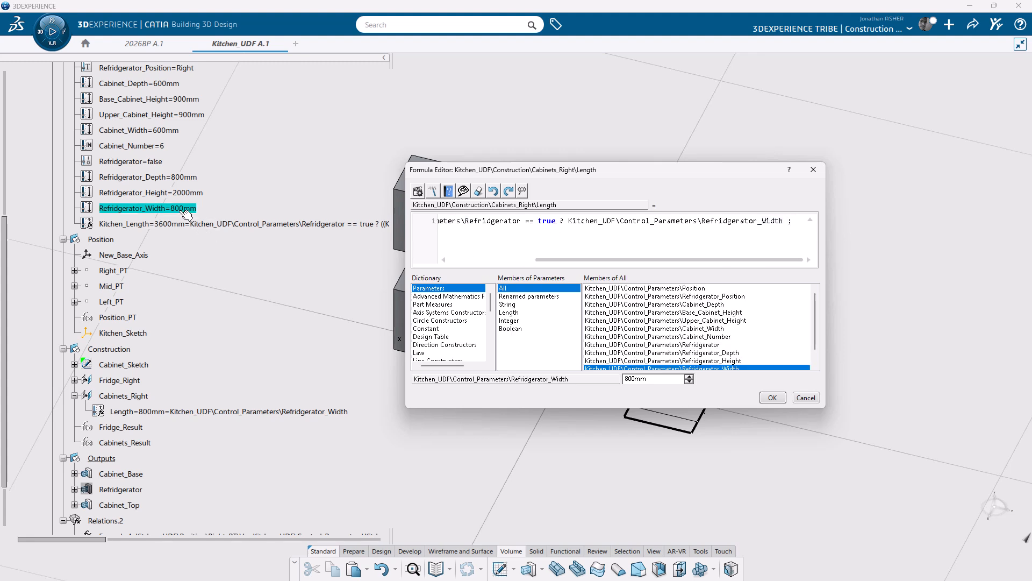
text(0mm)
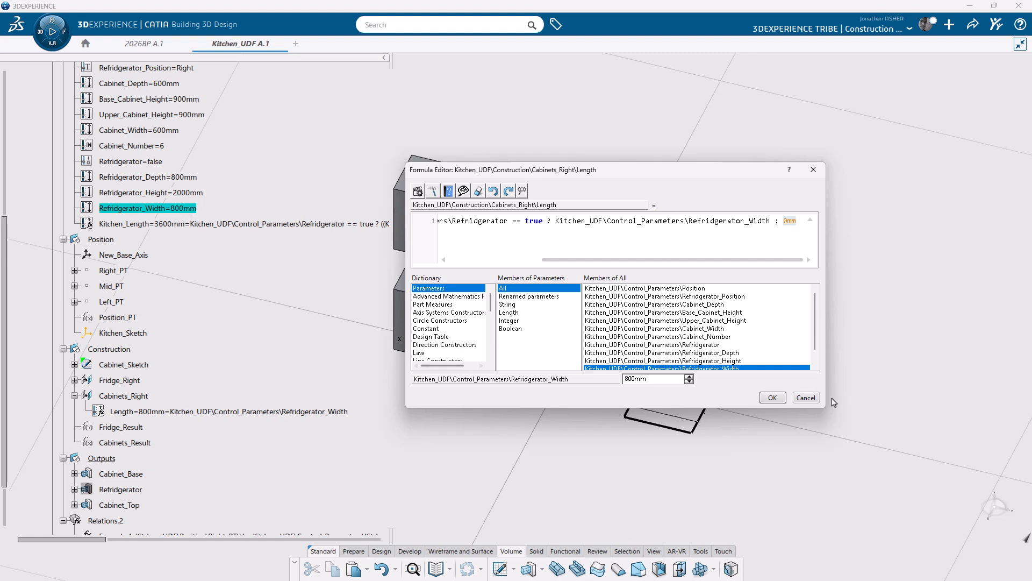
click(772, 397)
click(276, 255)
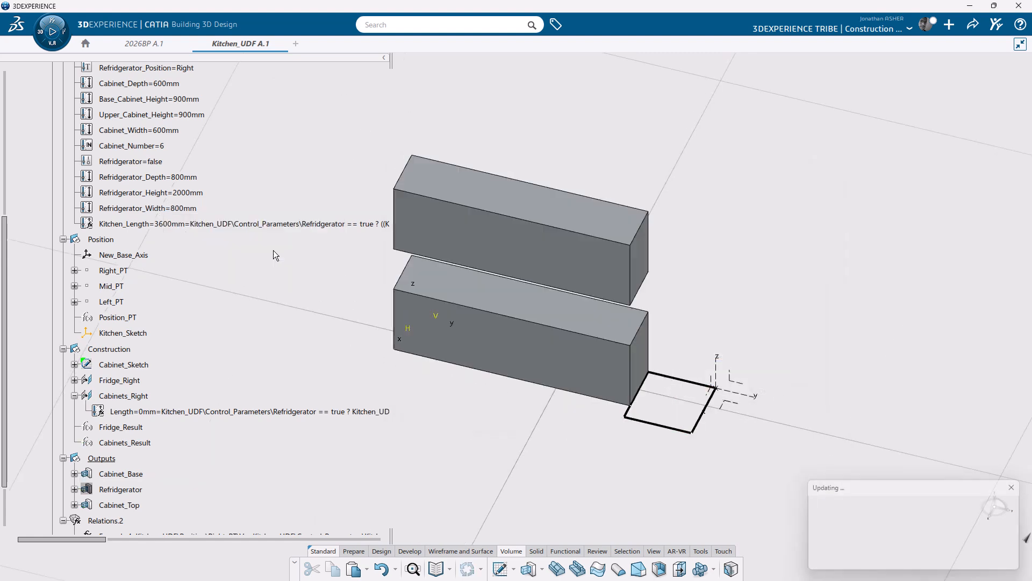
Step: Compare the Cabinets_Right profile with the Cabinets_Left output of Cabinet_Sketch
click(123, 396)
click(74, 365)
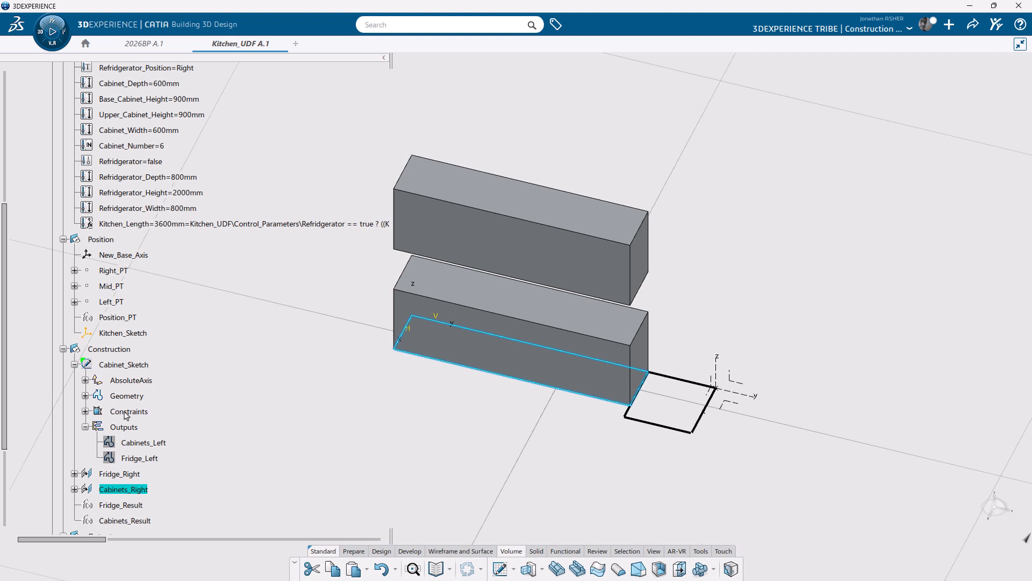
click(144, 444)
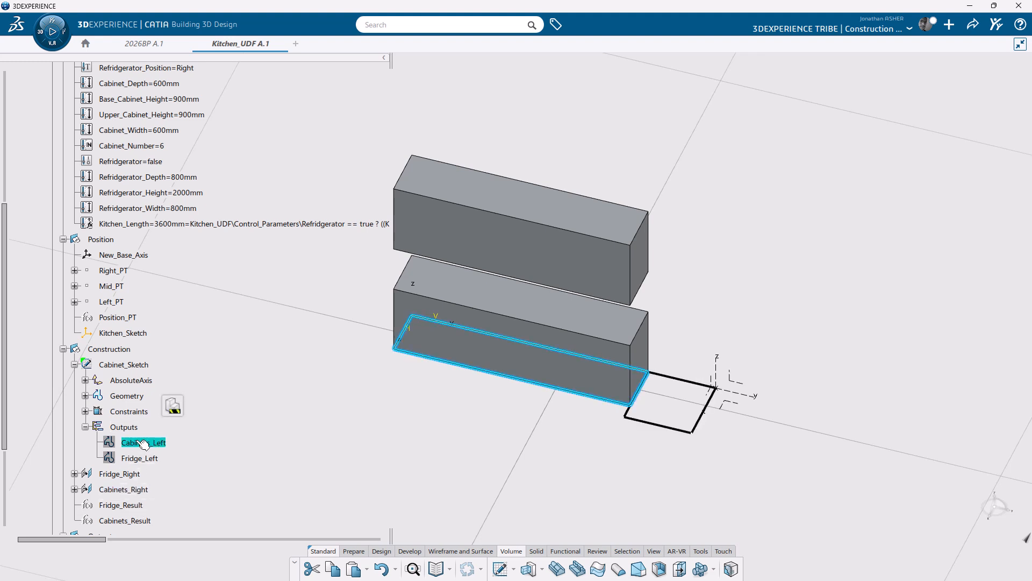
click(119, 490)
Step: Rewrite the Cabinets_Right Length formula as Kitchen_UDF\Control_Parameters\Refridgerator = false ? 0mm ; Kitchen_UDF\Control_Parameters\Refridgerator_Width
double_click(124, 490)
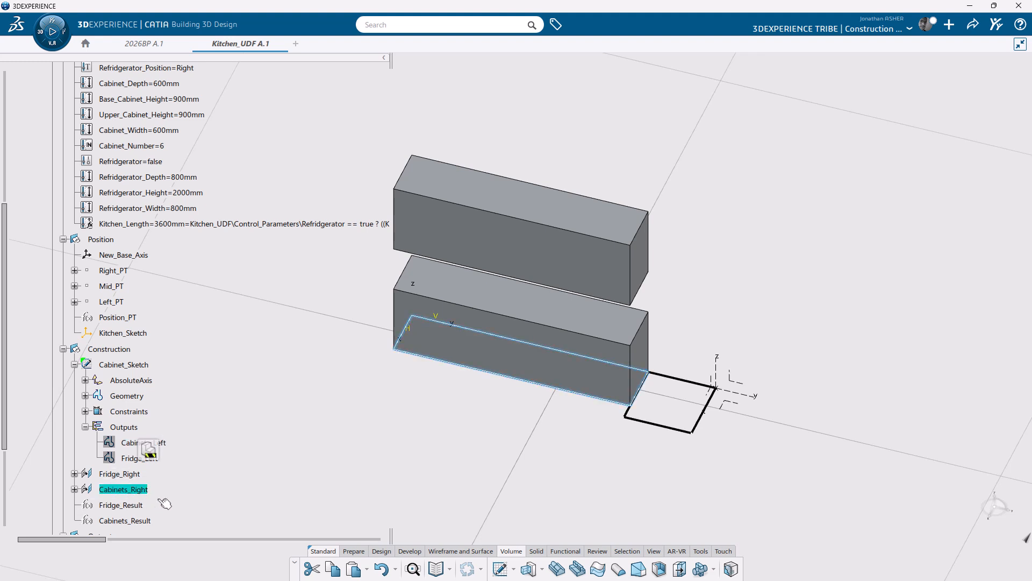
double_click(167, 505)
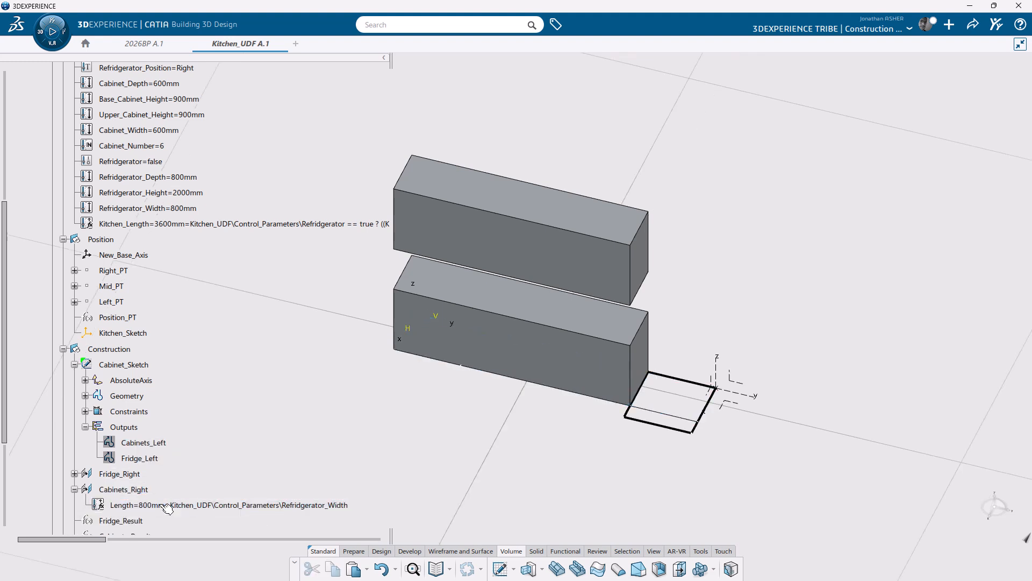
click(335, 238)
double_click(631, 222)
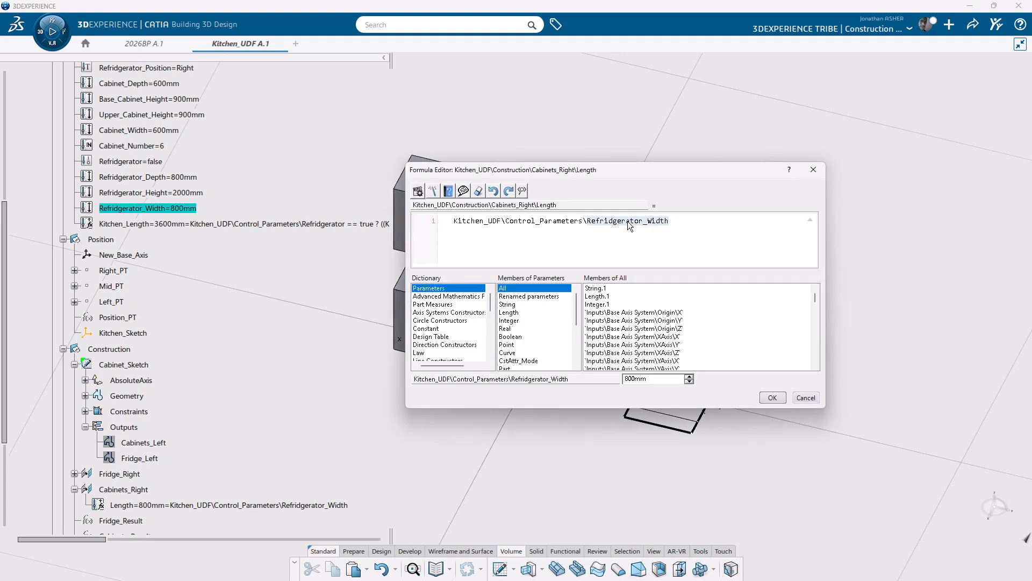
click(453, 221)
click(155, 162)
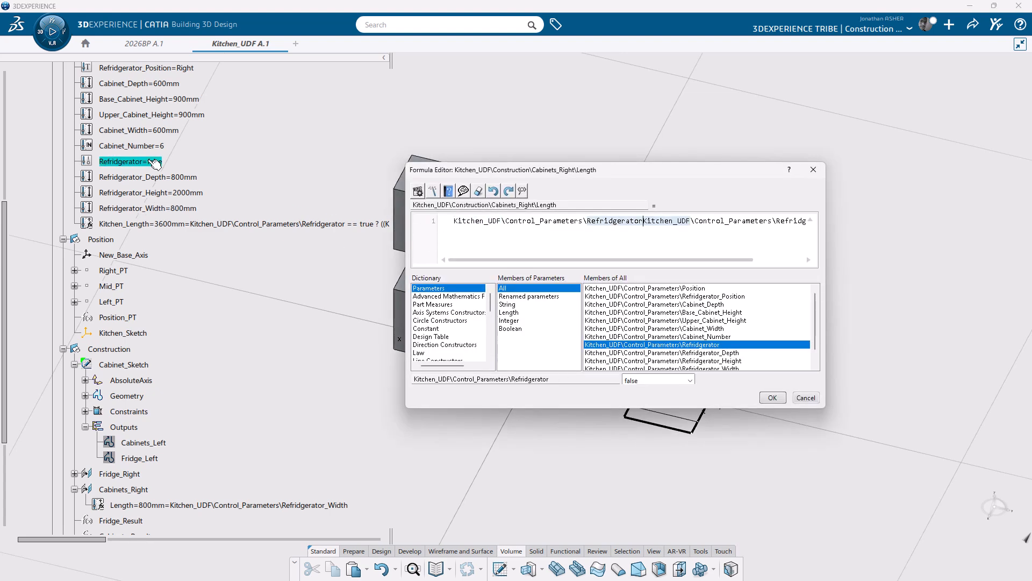
text(= false)
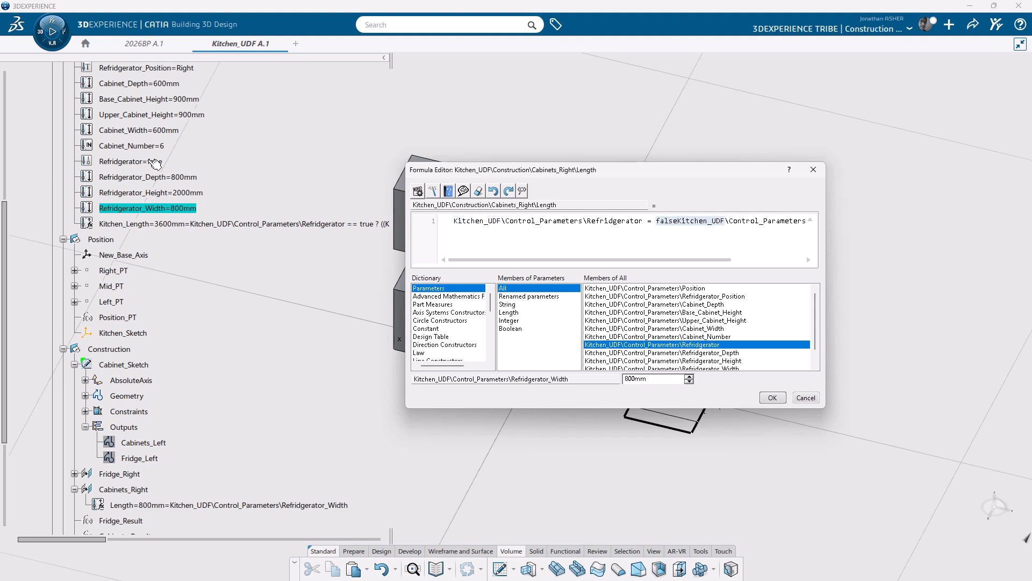
text( ; )
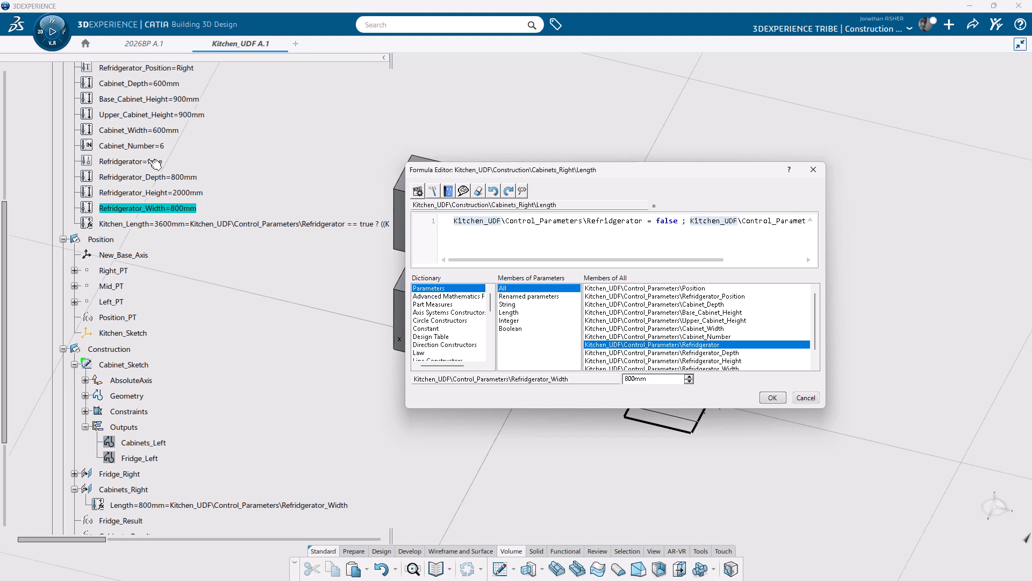
text(0mm)
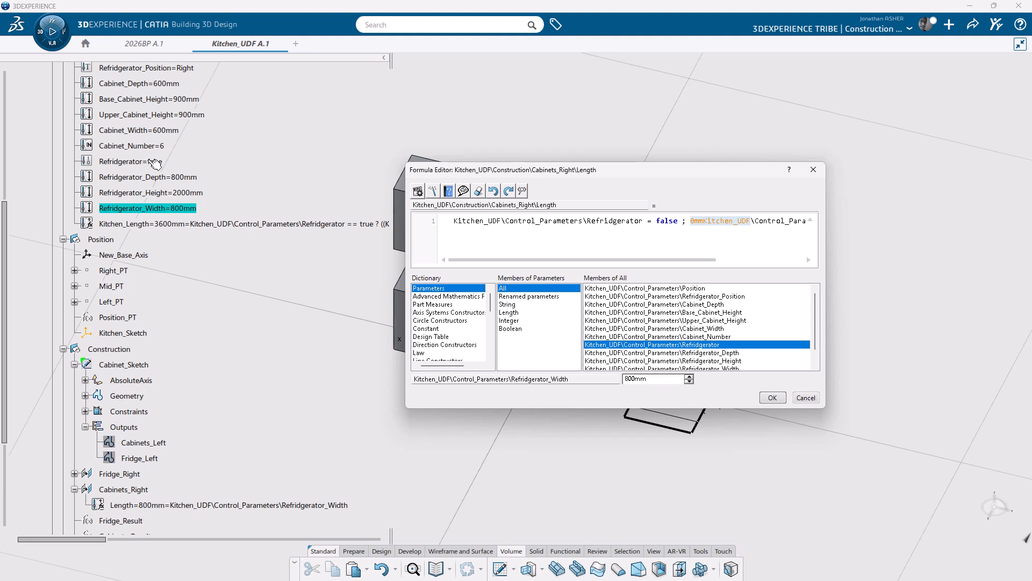
key(BackSpace)
key(BackSpace)
key(BackSpace)
key(BackSpace)
key(BackSpace)
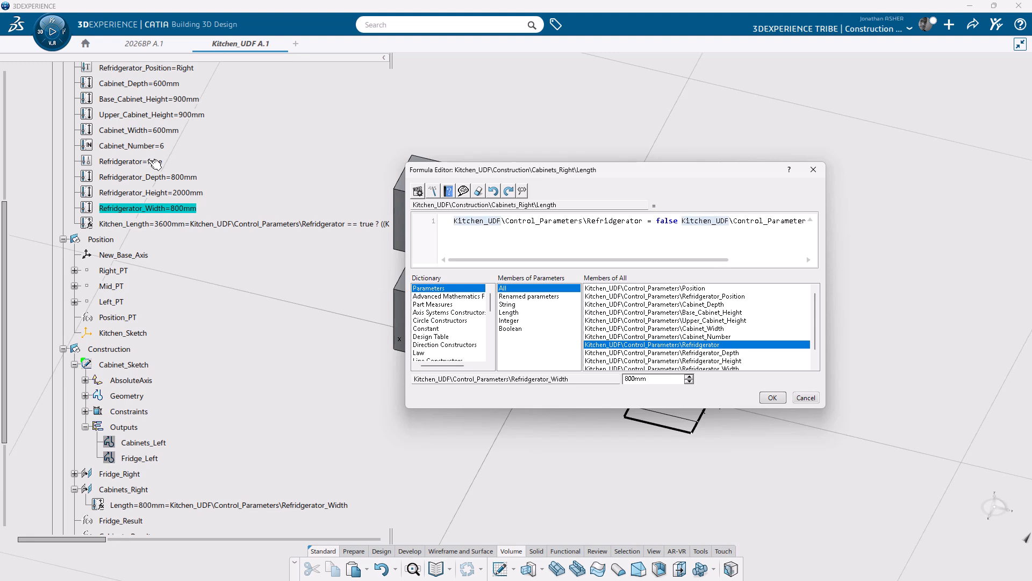
text(? 0mm )
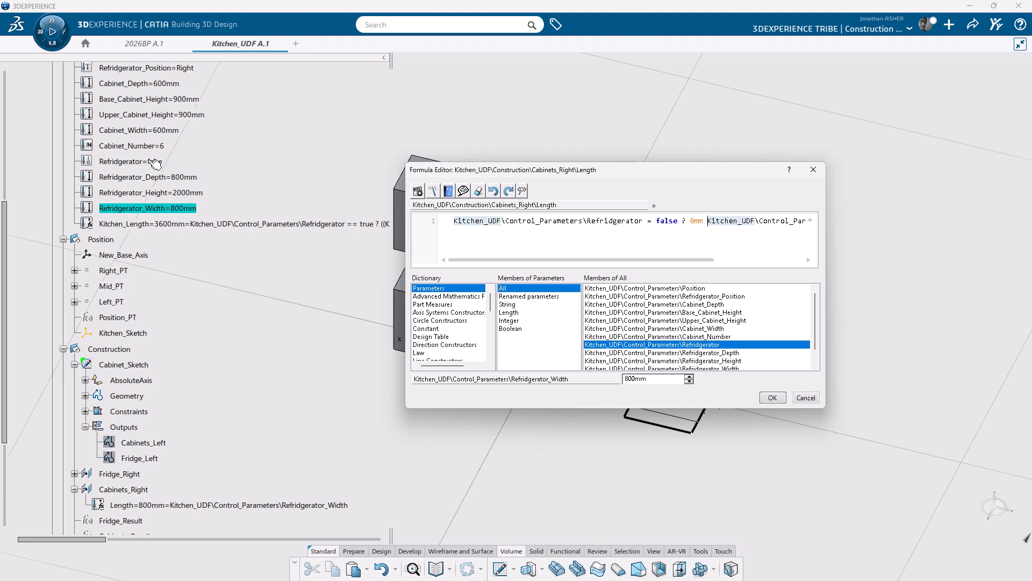
text(;)
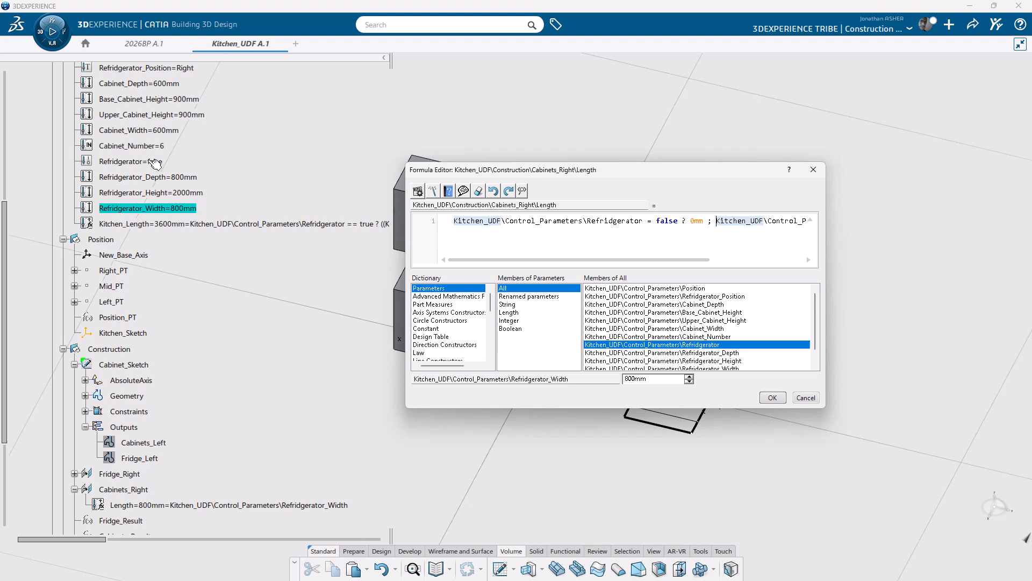
Step: Correct the comparison operator in the Cabinets_Right Length formula to == and apply the formula
click(772, 397)
click(558, 345)
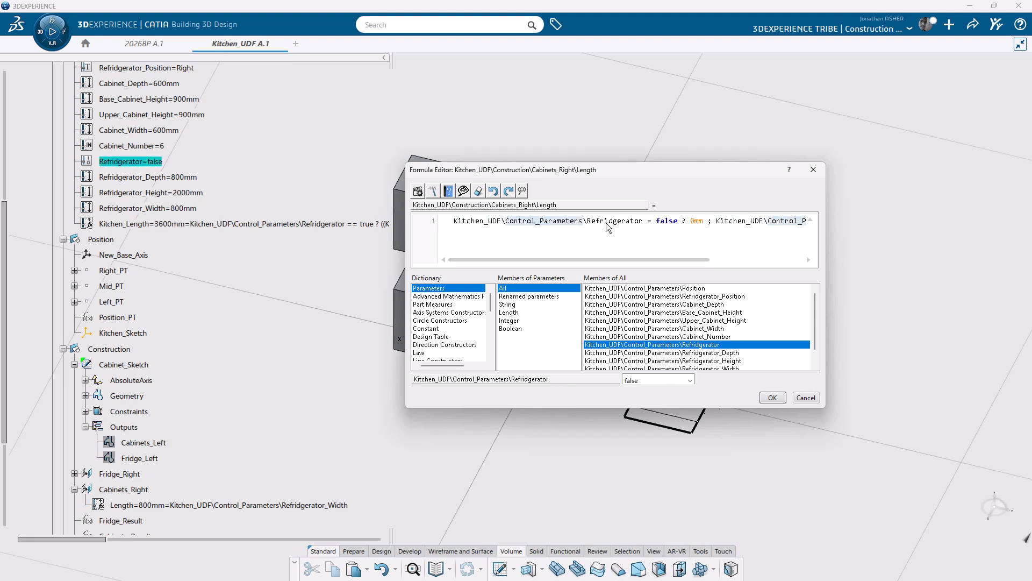
click(654, 222)
text(=)
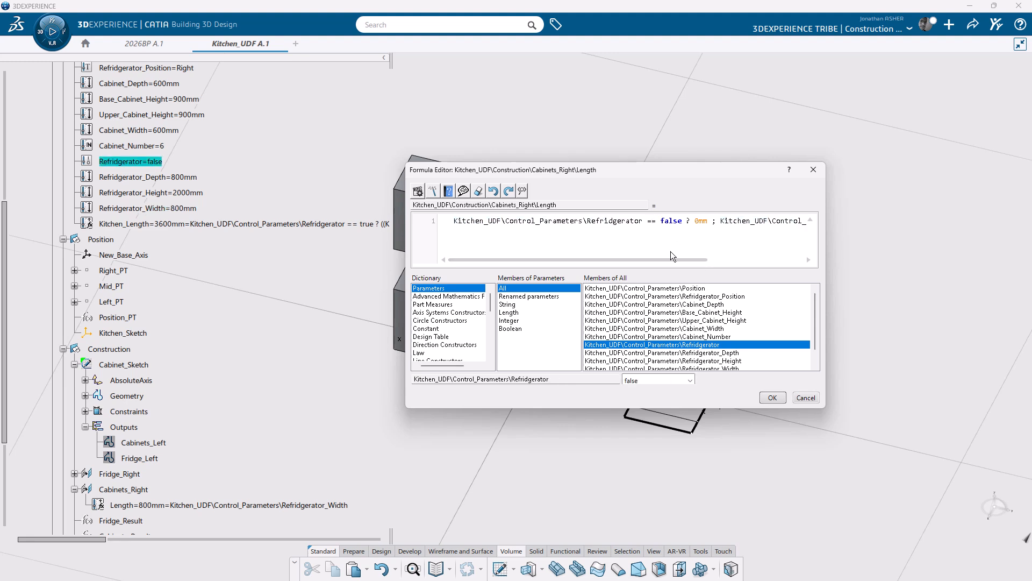
click(763, 399)
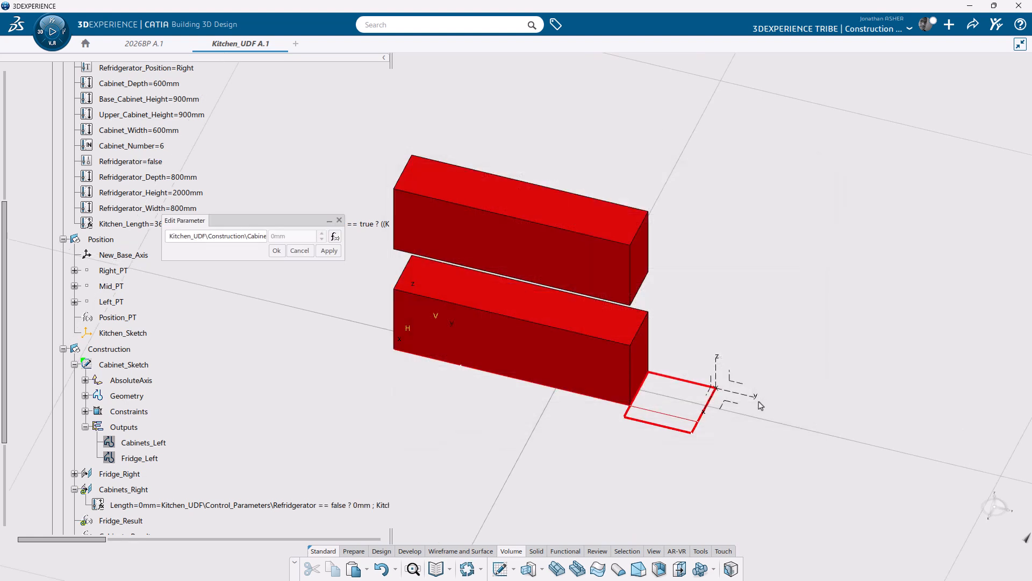
click(277, 250)
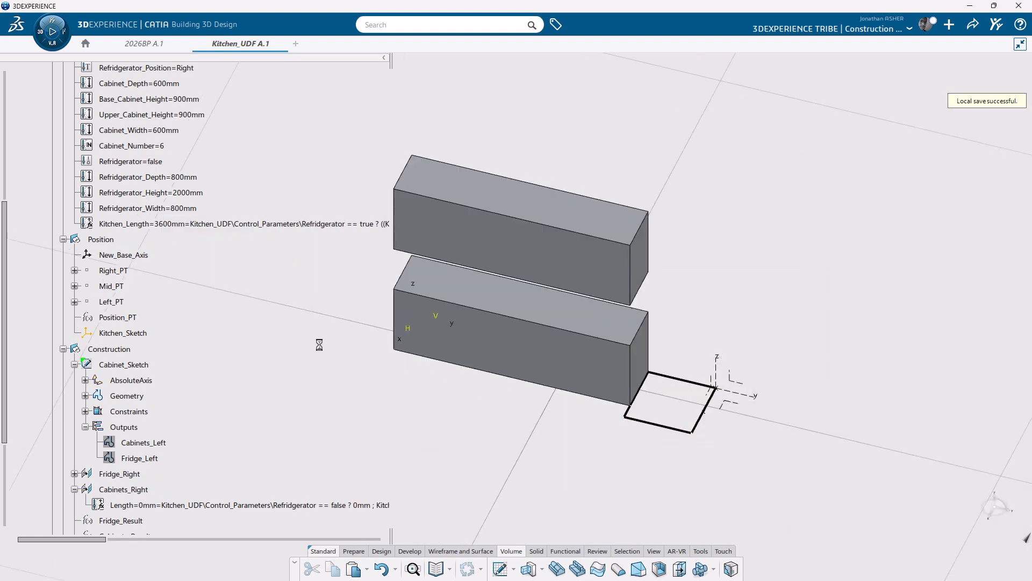
Step: Set the formula of Cabinet_Sketch's overall cabinet length dimension to Kitchen_UDF\Control_Parameters\Kitchen_Length and exit the sketch
double_click(129, 367)
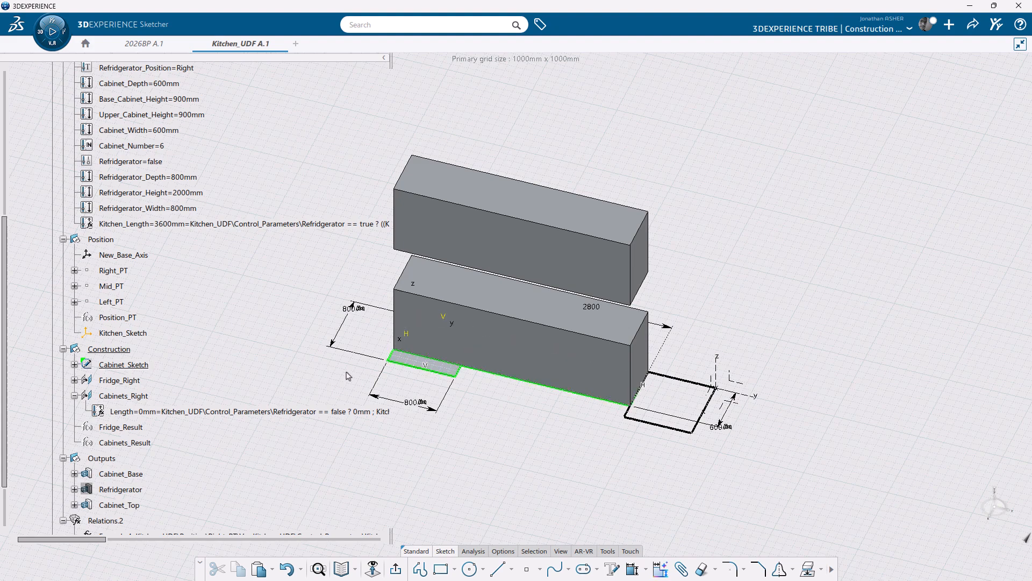
double_click(664, 328)
click(808, 355)
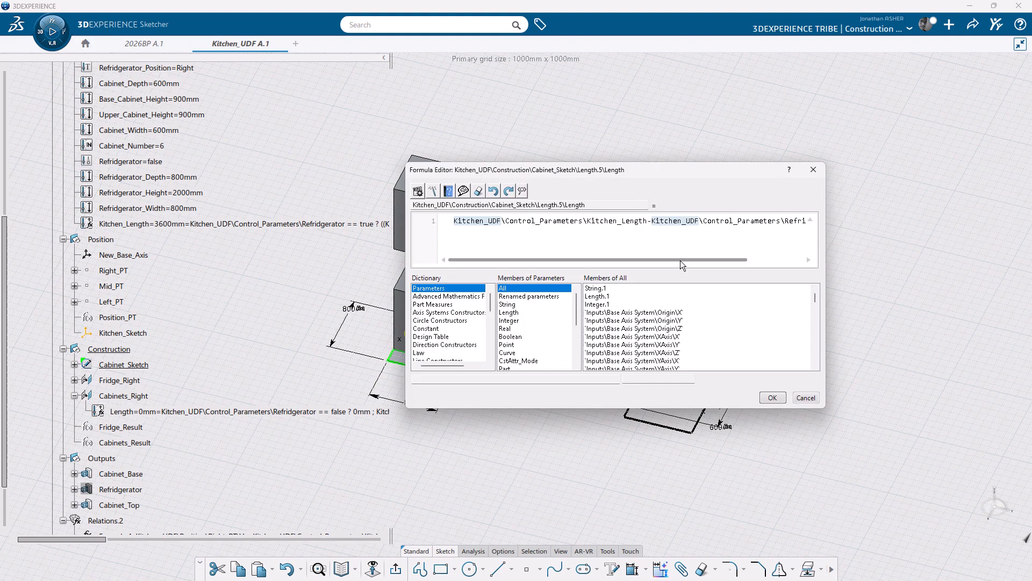
drag(679, 260, 626, 271)
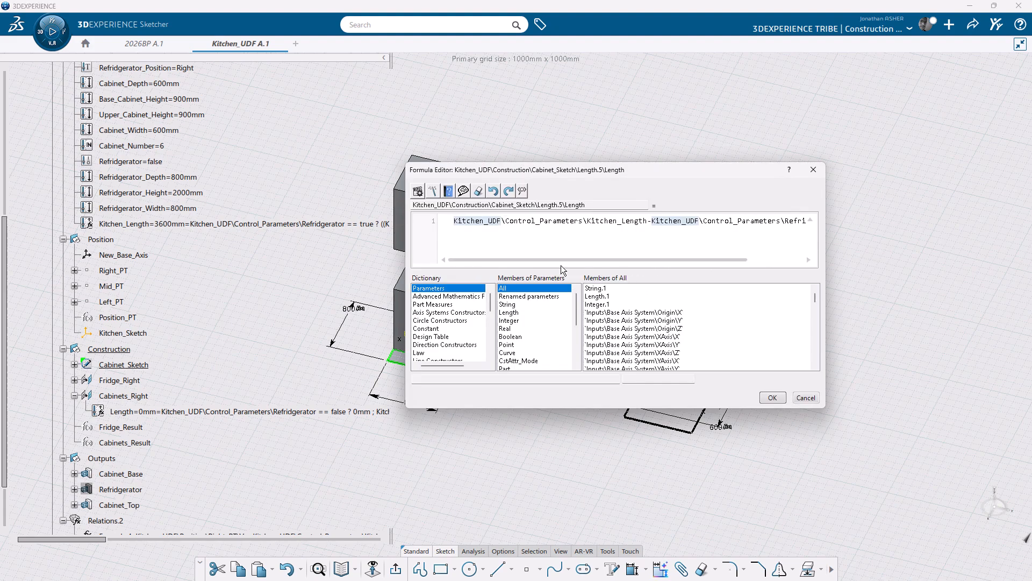
drag(827, 317, 955, 317)
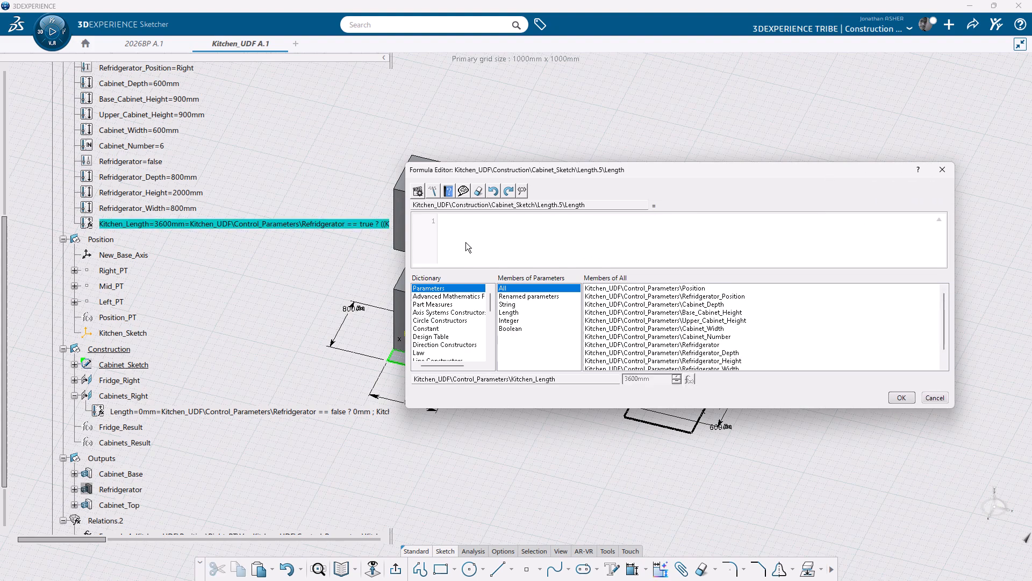
double_click(345, 226)
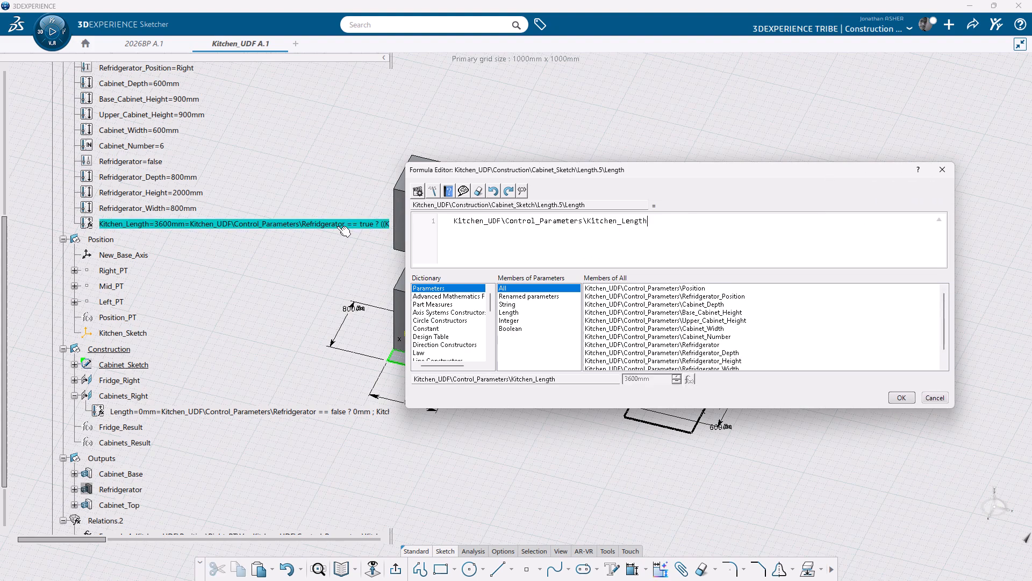
click(900, 402)
click(755, 455)
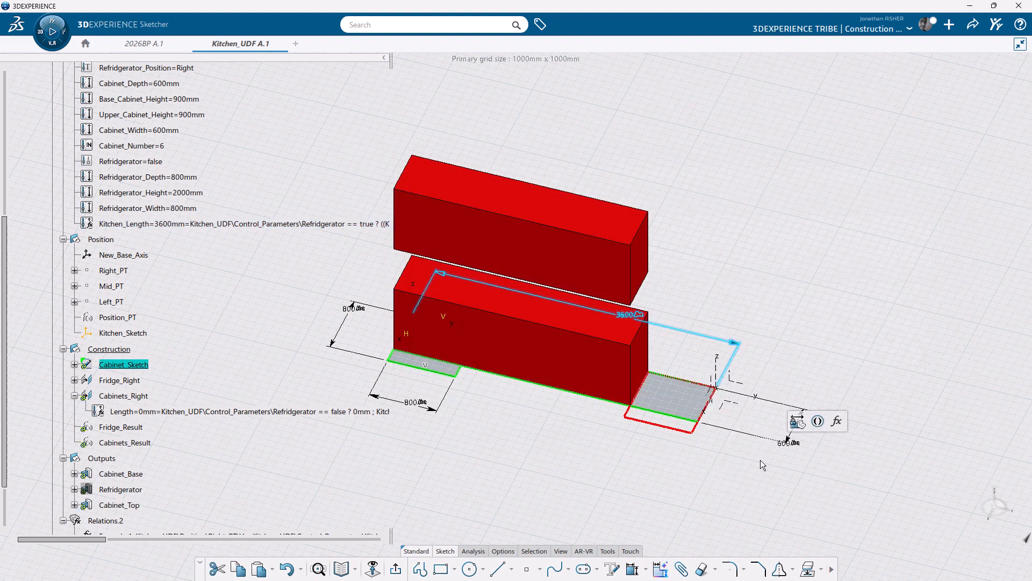
click(396, 569)
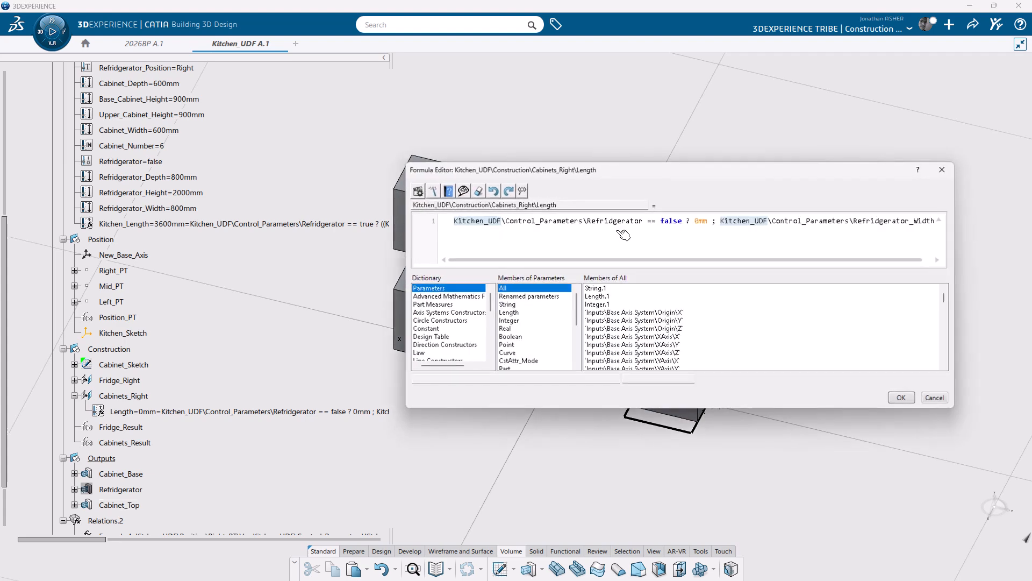
Step: Replace the Cabinets_Right Length formula with only Kitchen_UDF\Control_Parameters\Refridgerator_Width
triple_click(777, 219)
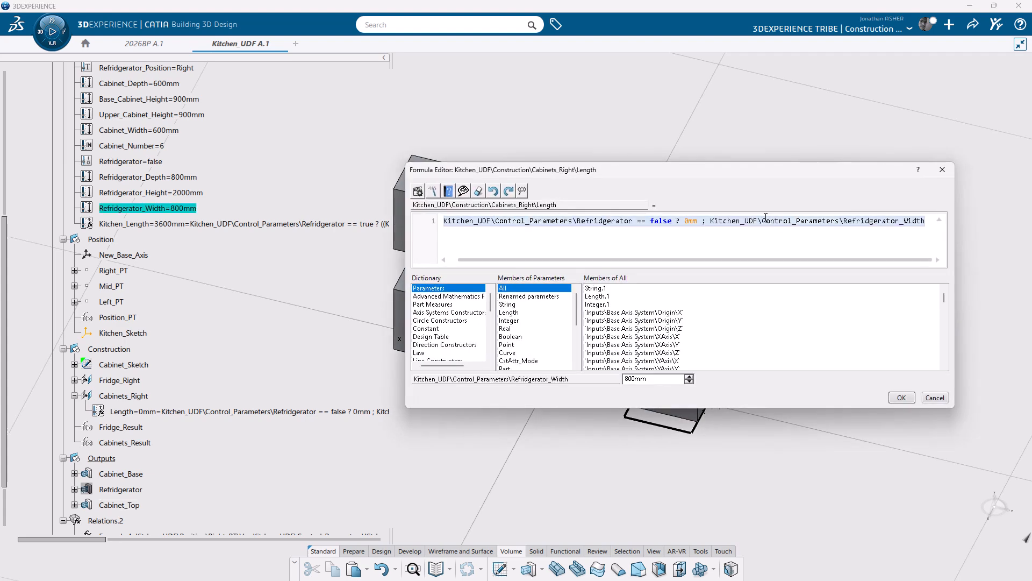
key(Delete)
click(133, 208)
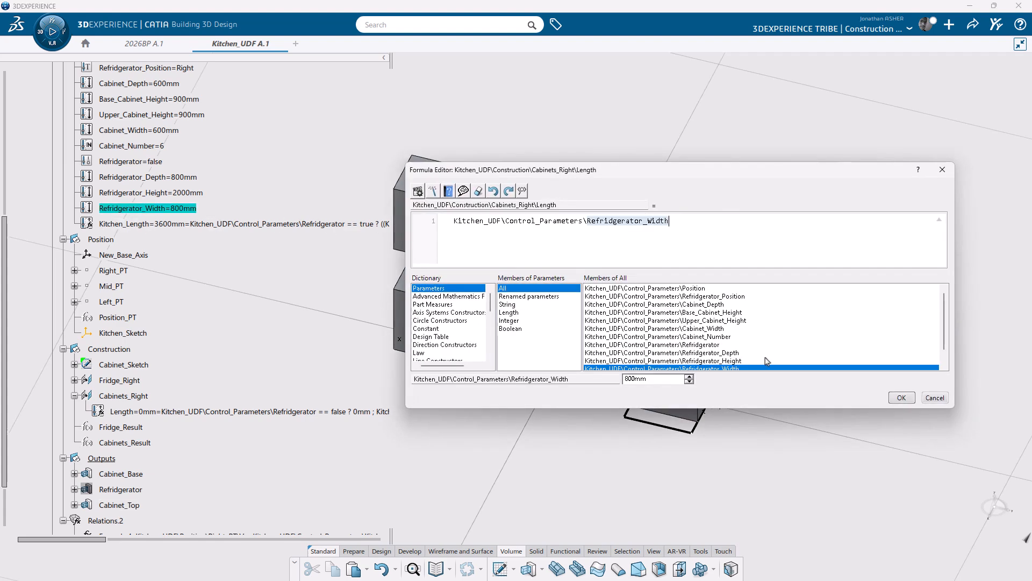
click(894, 399)
click(280, 253)
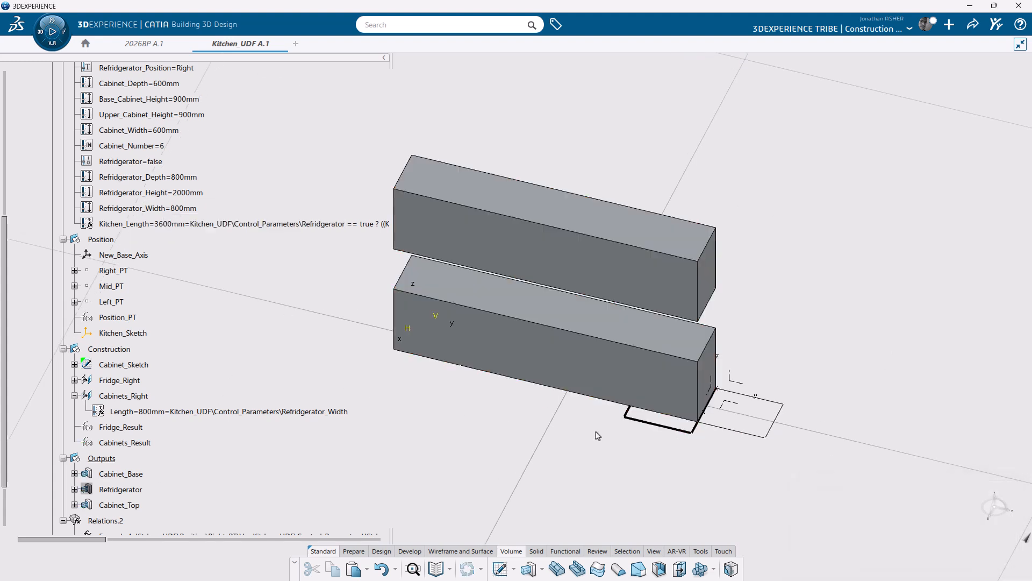
Step: Set the Refridgerator control parameter to true and show the Refridgerator volume in the Outputs set
click(74, 396)
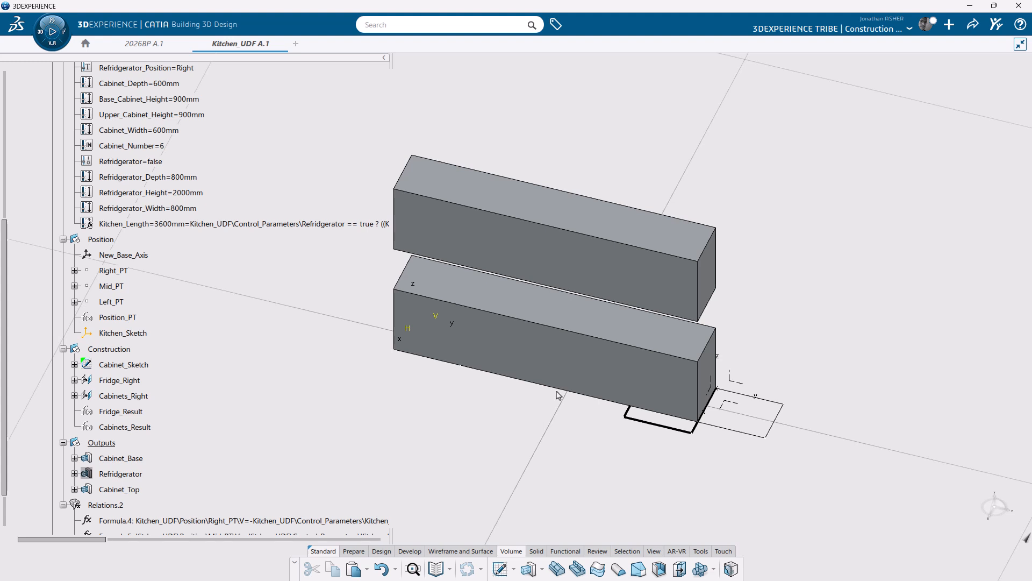
double_click(147, 163)
click(288, 236)
click(286, 258)
click(279, 249)
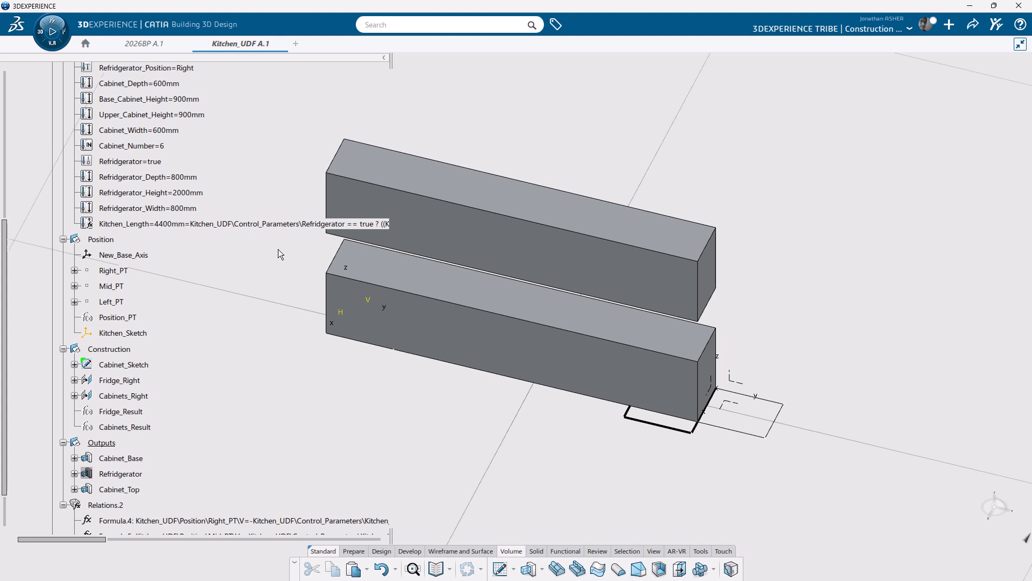
scroll(145, 422, down, 3)
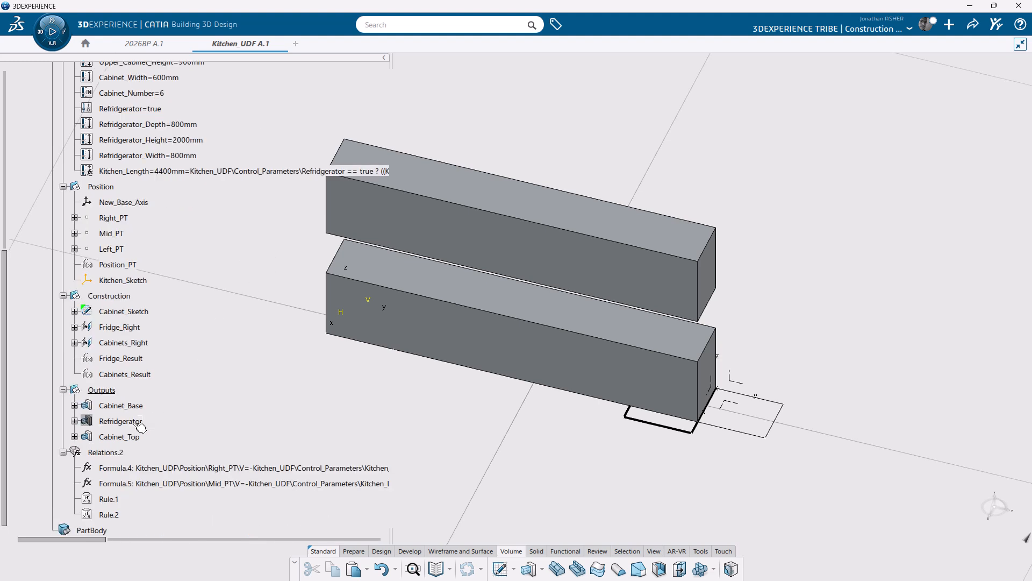
Step: Set Cabinet_Sketch's Length.5 dimension formula to Refridgerator == true? Kitchen_Length - Refridgerator_Width ; Kitchen_Length, using the Control_Parameters values
double_click(124, 311)
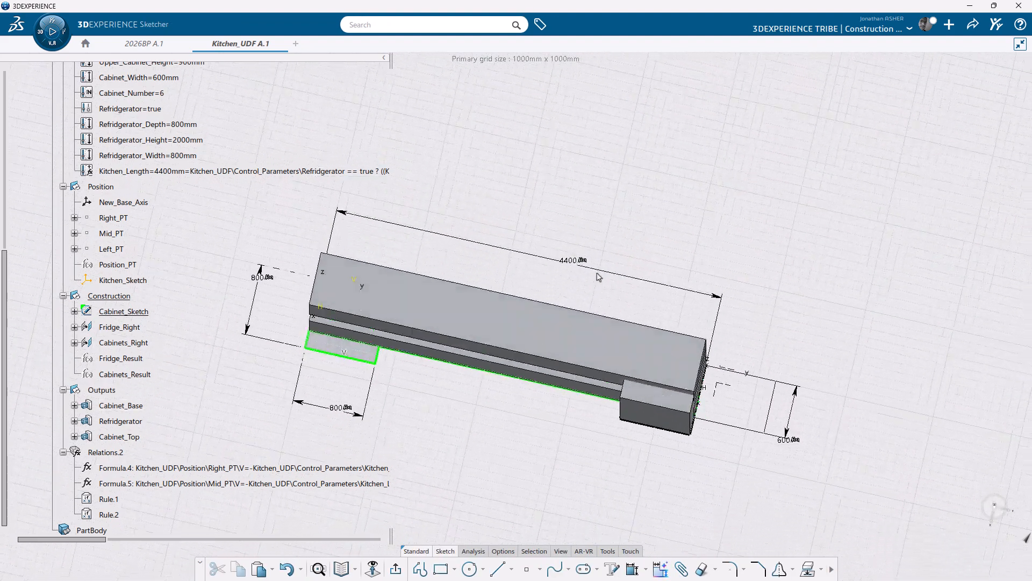
double_click(598, 277)
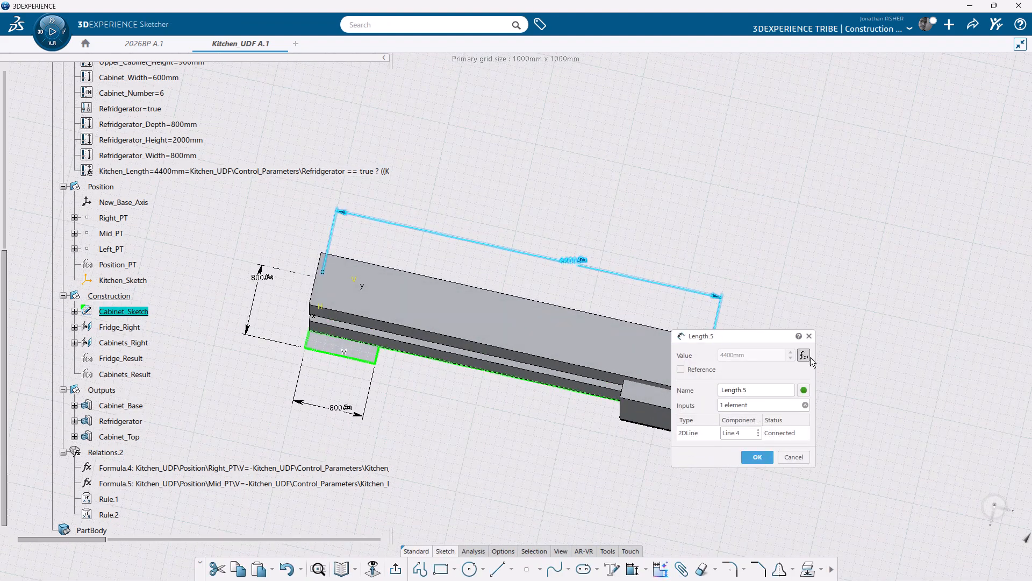
click(804, 356)
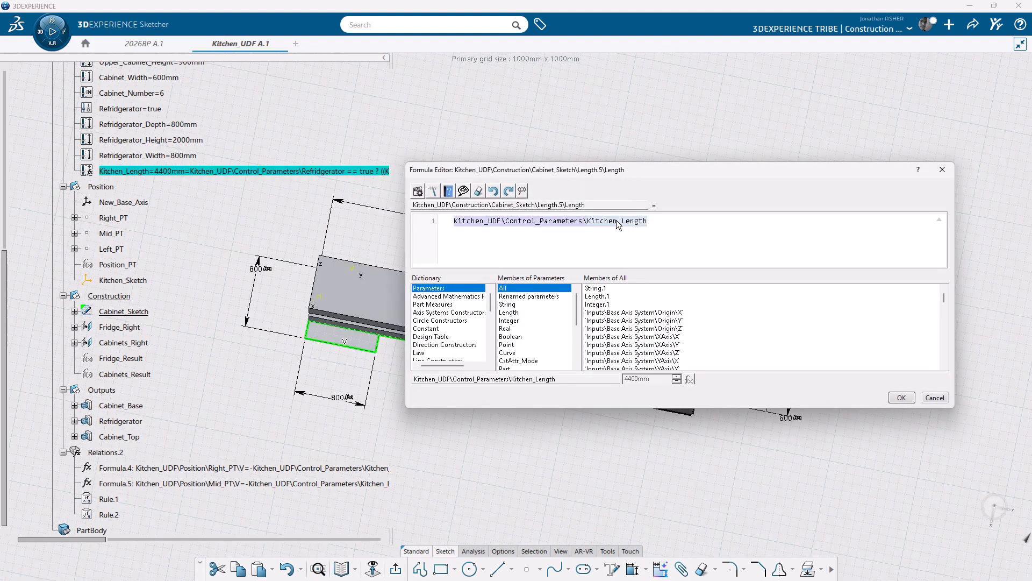
key(Delete)
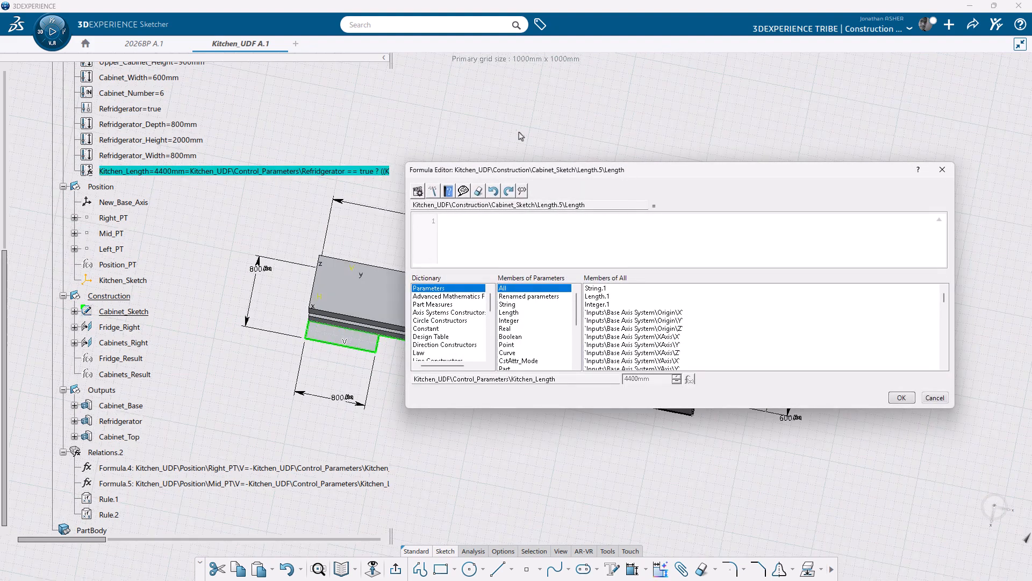
click(139, 111)
text(=)
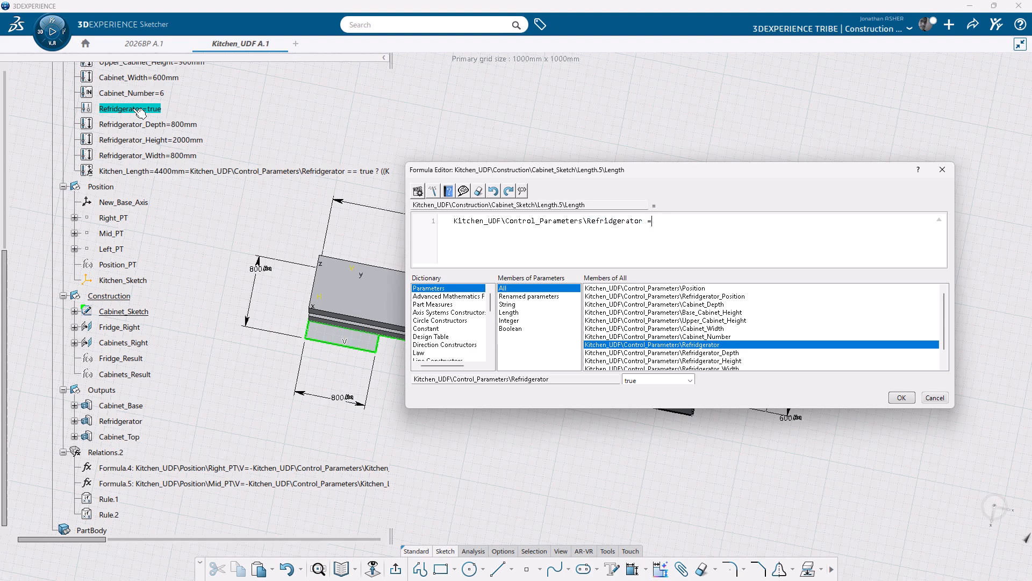
text(= true?)
click(168, 172)
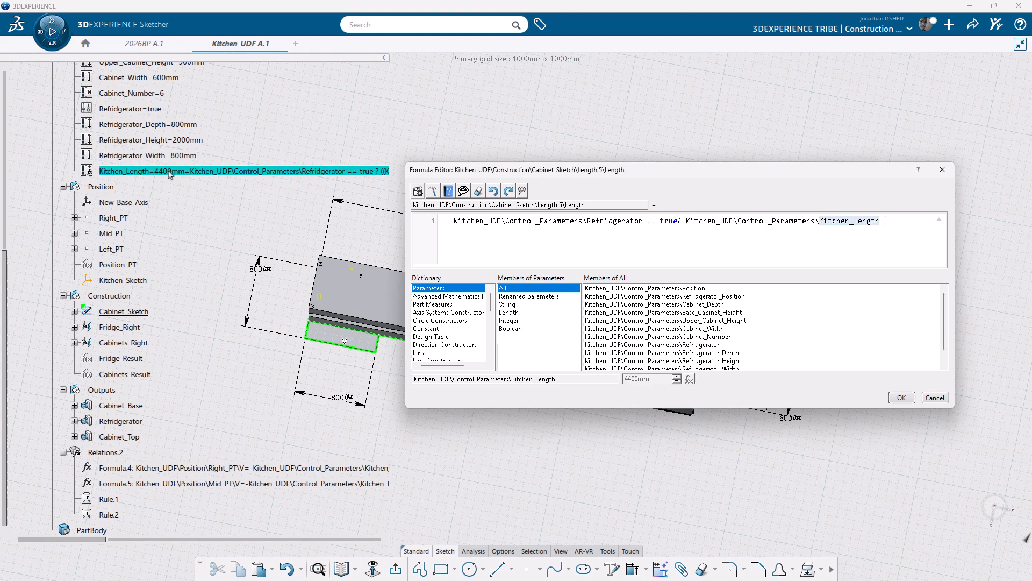
text(-)
click(177, 155)
text(;)
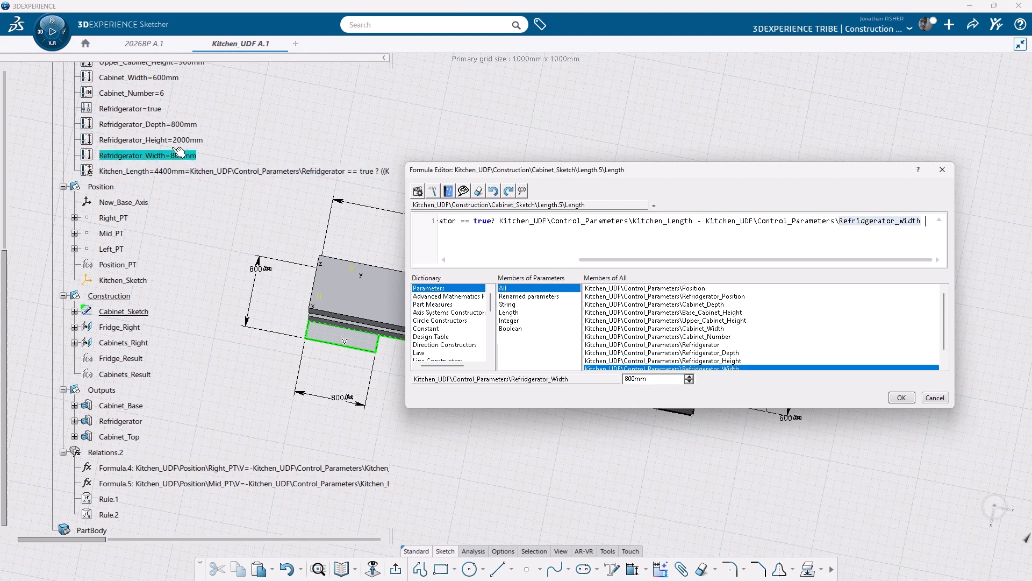
click(169, 173)
click(899, 401)
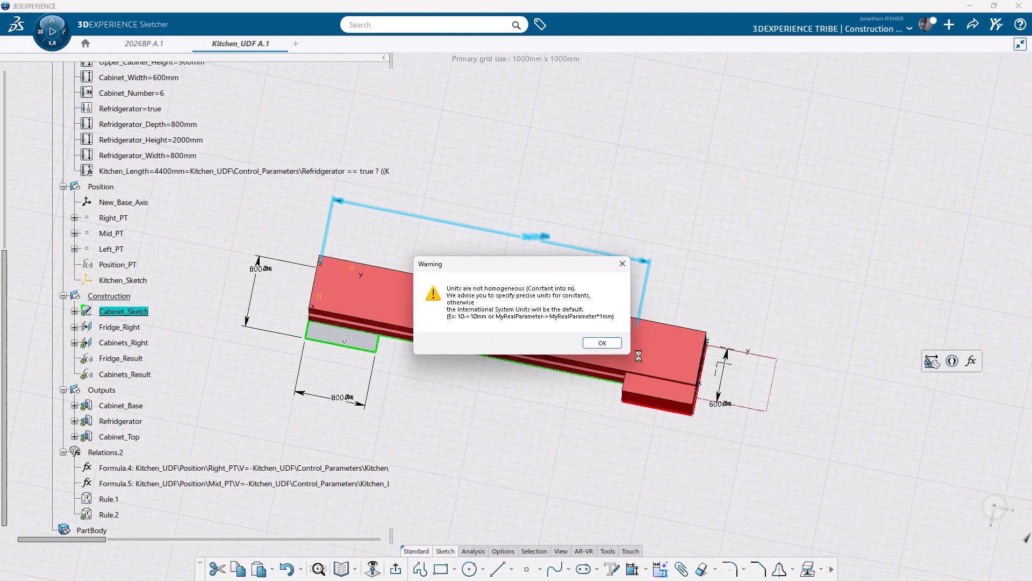
Step: Accept the conditional Length.5 formula and exit Cabinet_Sketch
click(601, 343)
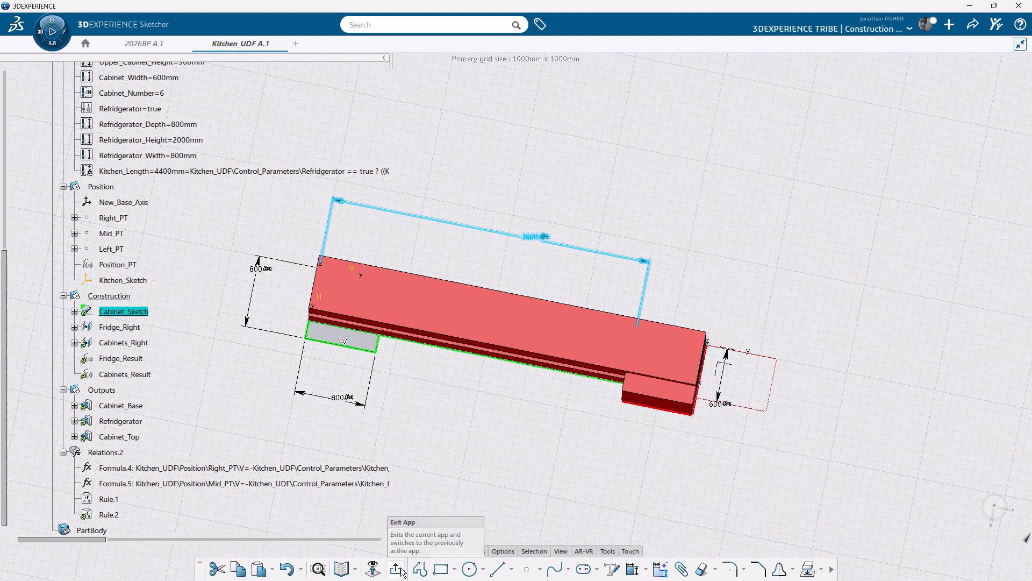
click(398, 568)
scroll(490, 278, up, 5)
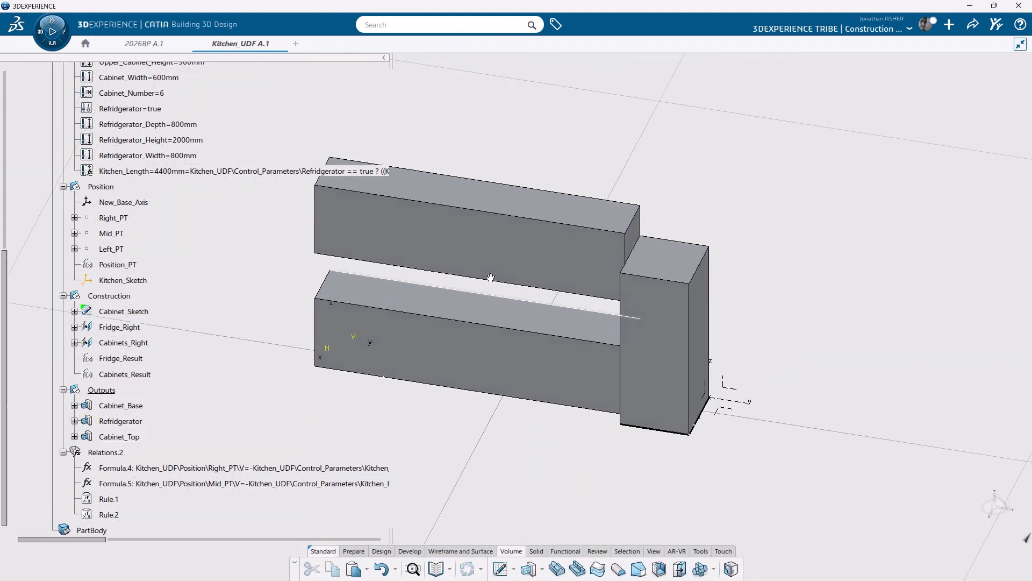
Step: Test the cabinet length formula by setting the Refridgerator control parameter to false and back to true
double_click(156, 108)
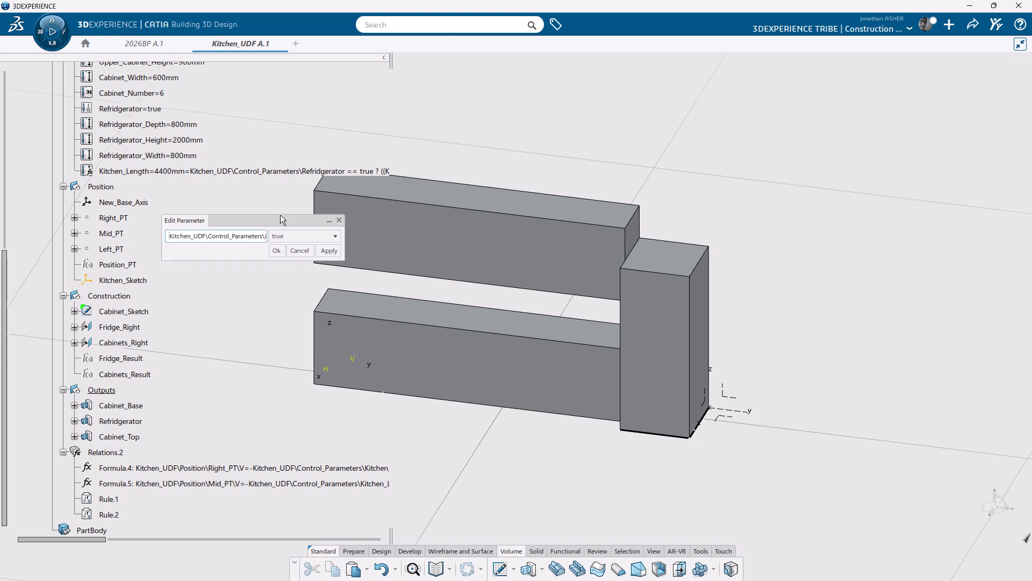
click(304, 236)
click(283, 249)
click(272, 252)
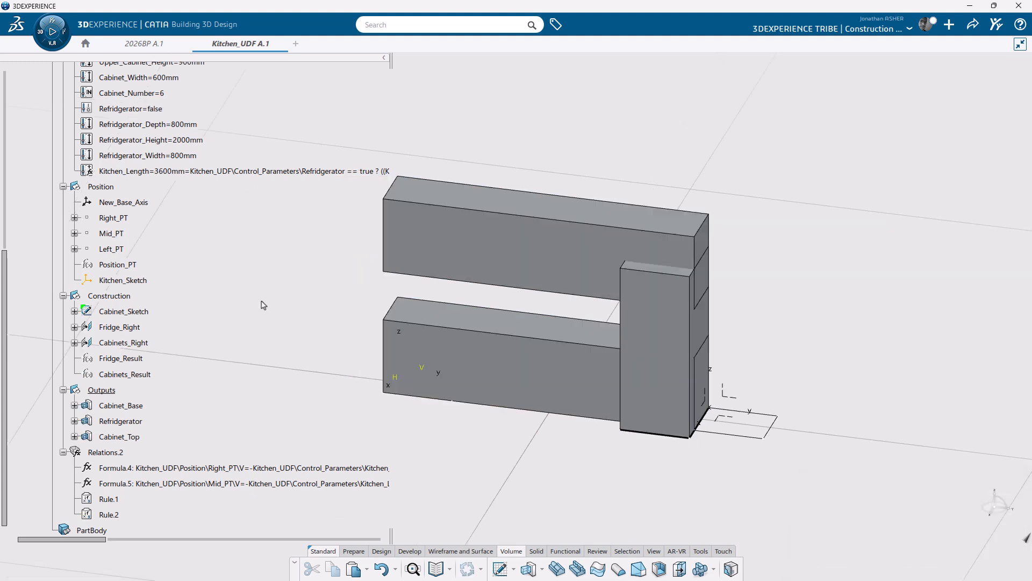
double_click(131, 109)
click(304, 236)
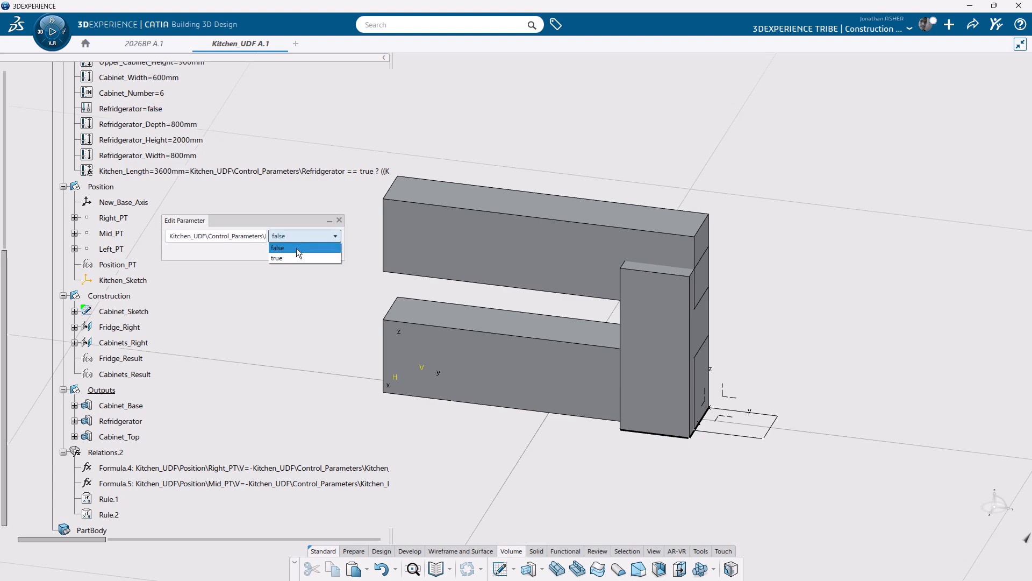
click(288, 255)
click(280, 250)
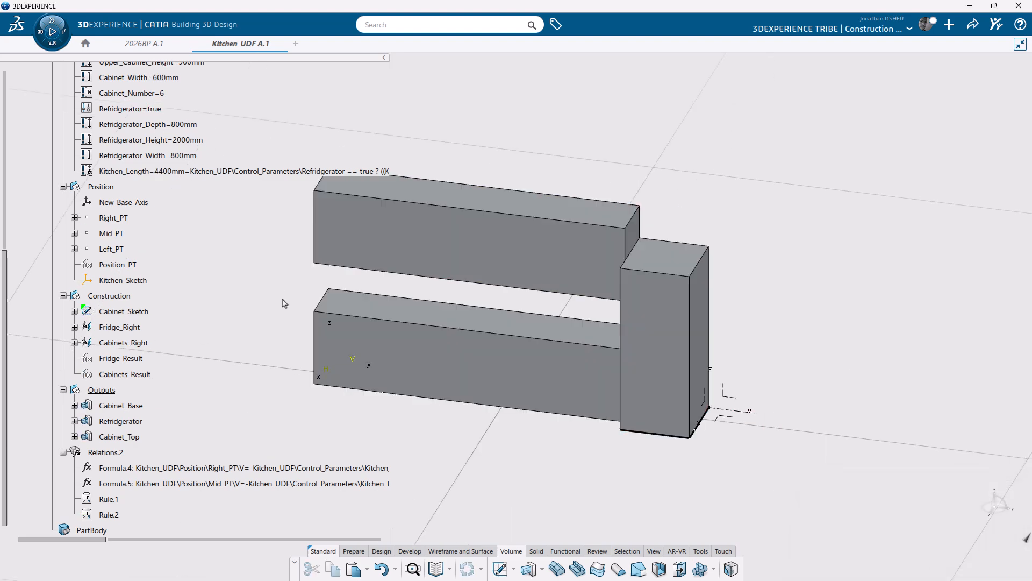
Step: Set the Refridgerator_Position control parameter to Left and the Refridgerator parameter to false
scroll(249, 292, up, 5)
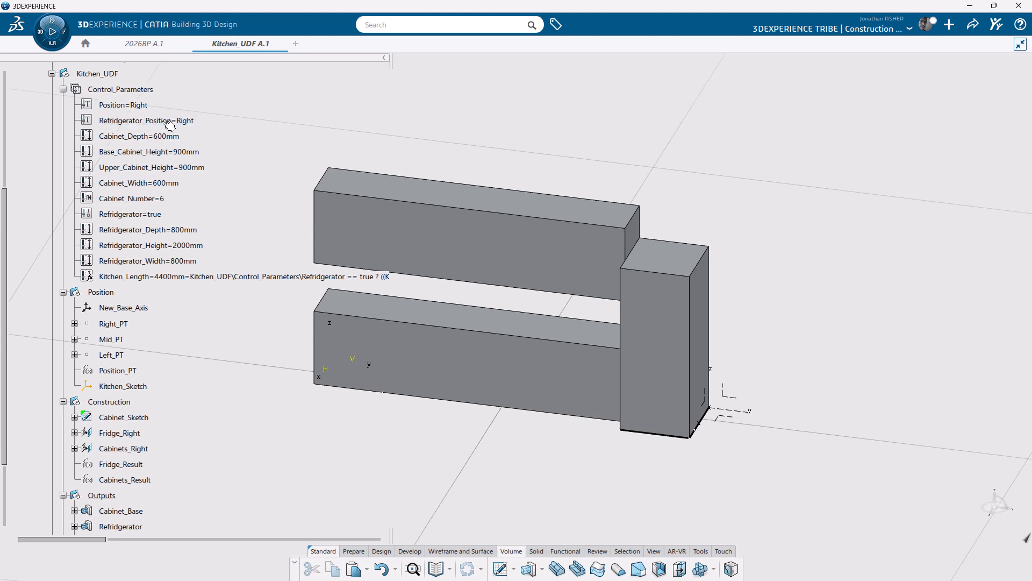
double_click(164, 121)
click(283, 235)
click(281, 256)
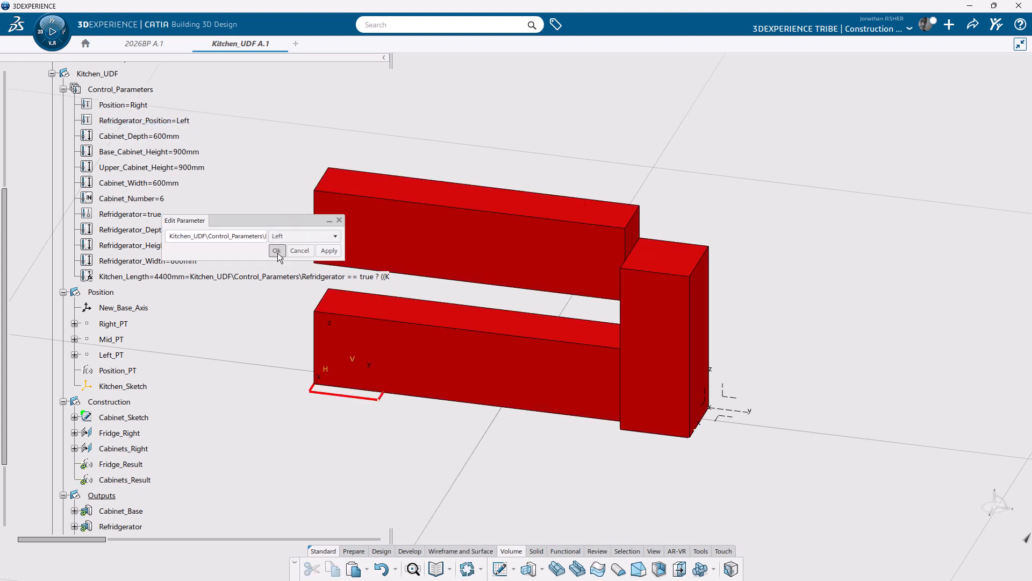
click(277, 251)
double_click(145, 215)
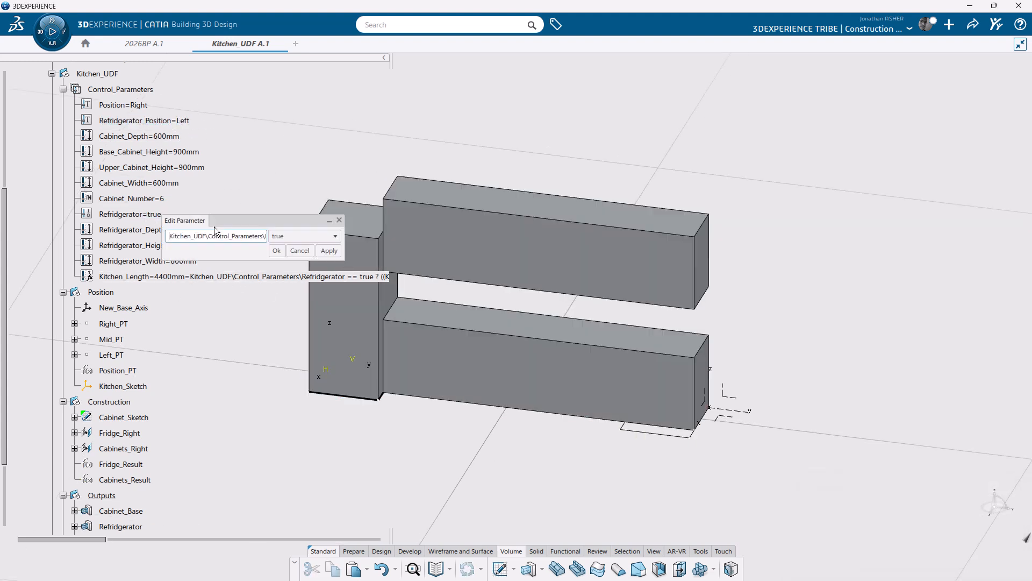
click(277, 237)
click(277, 247)
click(272, 256)
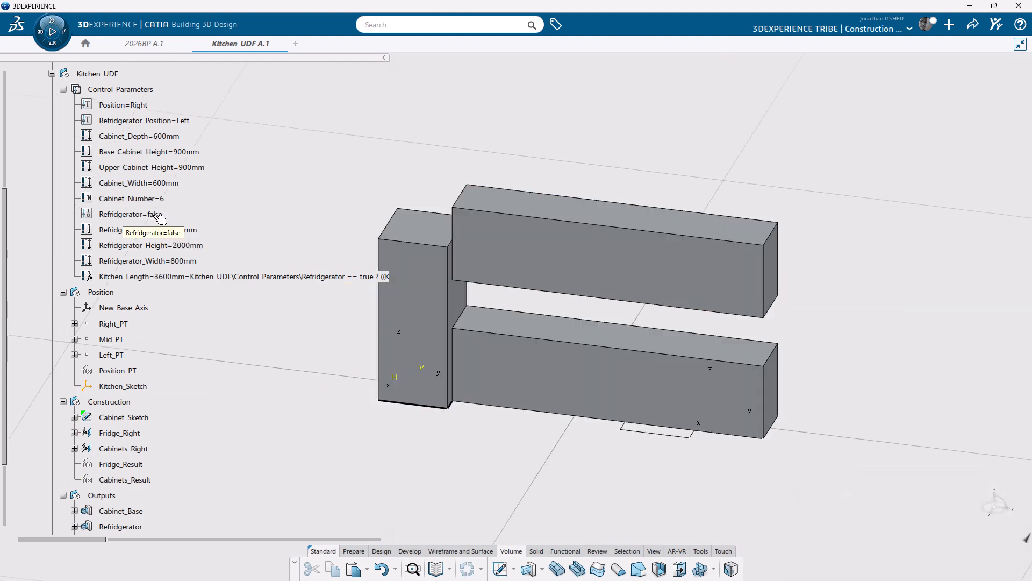
Step: Set the kitchen's Position control parameter to Left
double_click(138, 105)
click(296, 236)
click(287, 250)
click(276, 250)
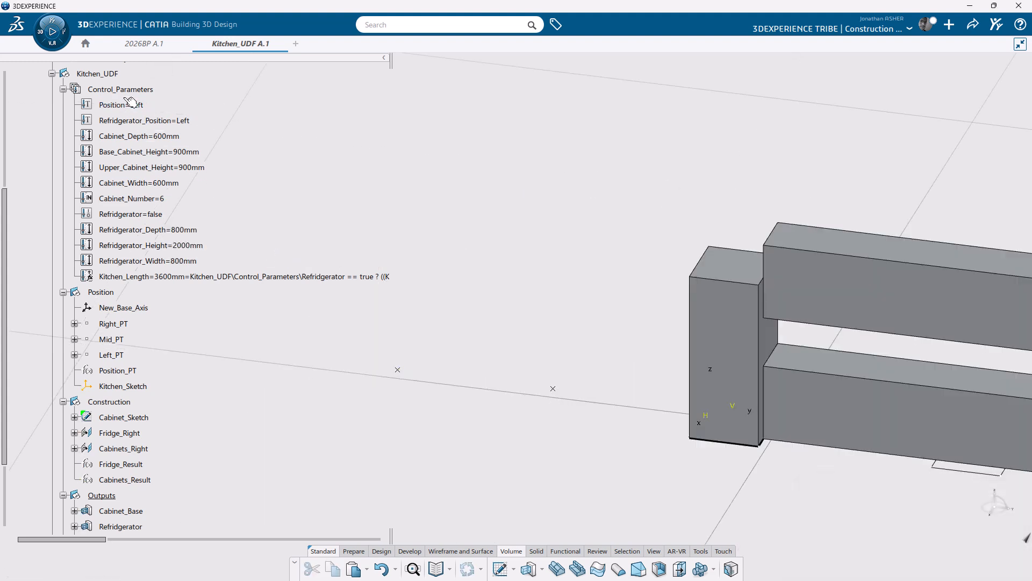
Step: Set the kitchen's Position control parameter to Center
double_click(139, 105)
click(286, 237)
click(288, 258)
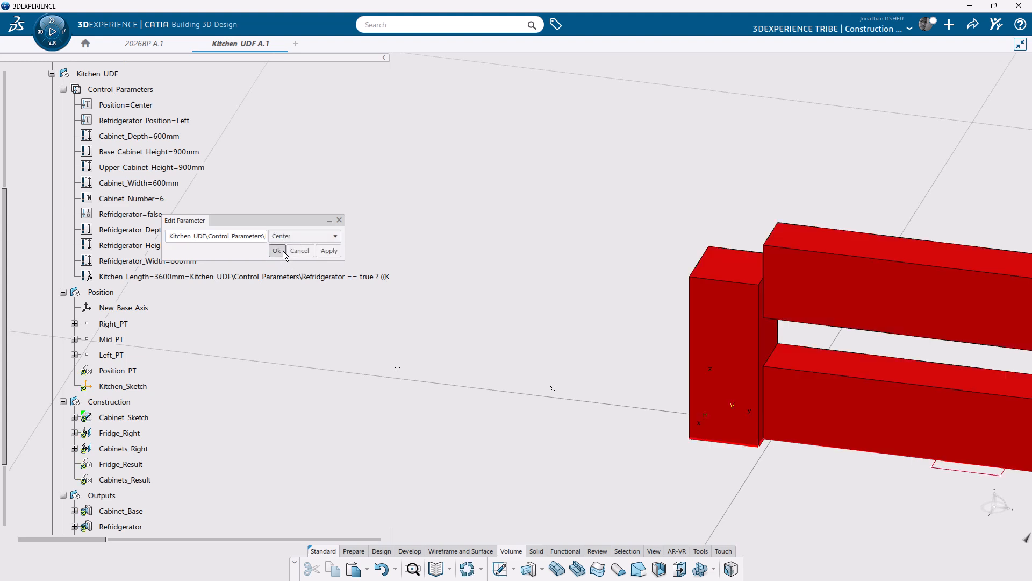
click(277, 250)
Step: Hide the Refridgerator volume in the Outputs set
click(541, 290)
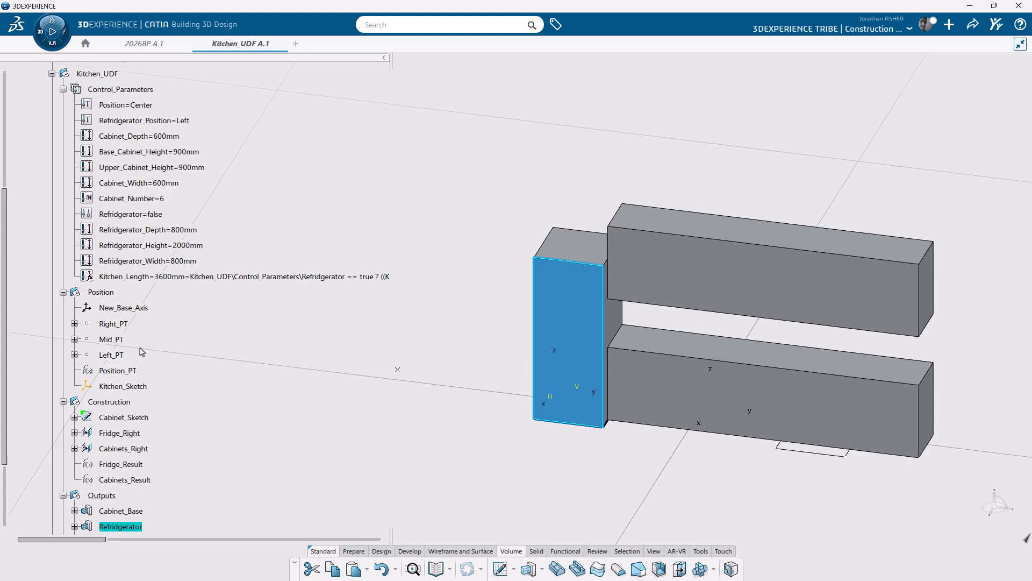
scroll(141, 352, down, 4)
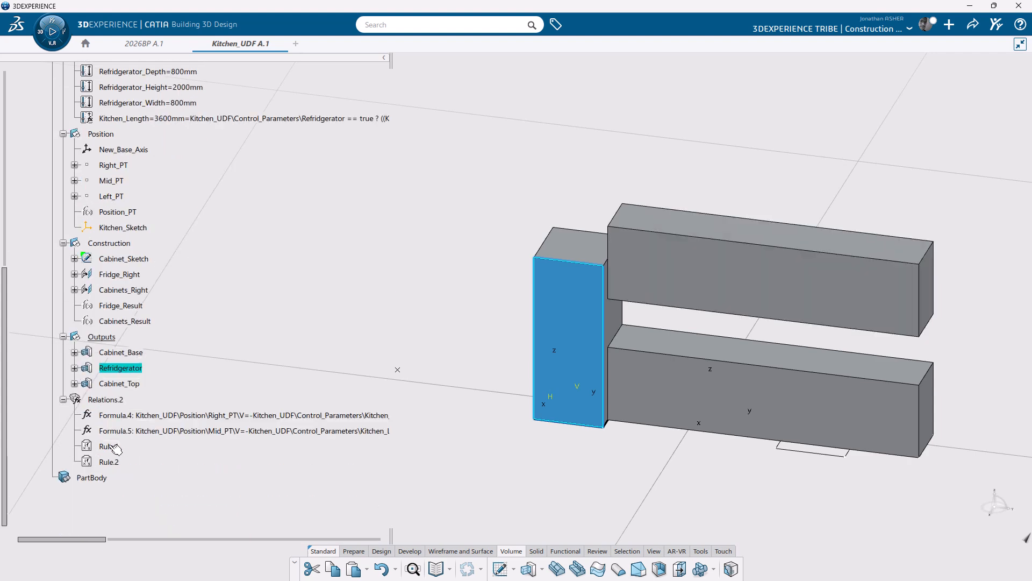
click(110, 446)
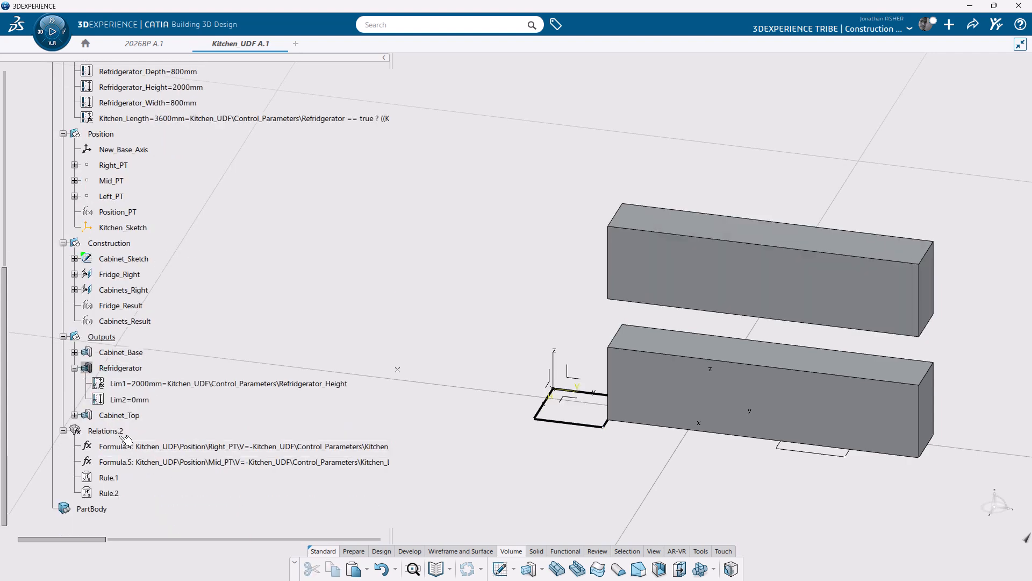
Step: Create a rule in Relations.2 that sets Outputs\Refridgerator.Show to true when Refridgerator == true, else false, and update it with global updates
click(110, 431)
click(161, 392)
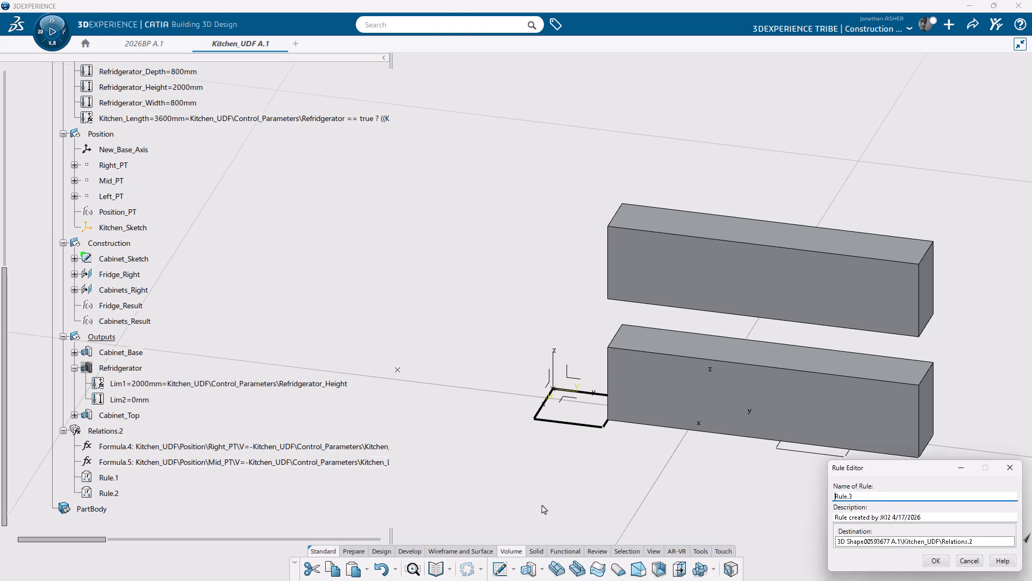
click(936, 560)
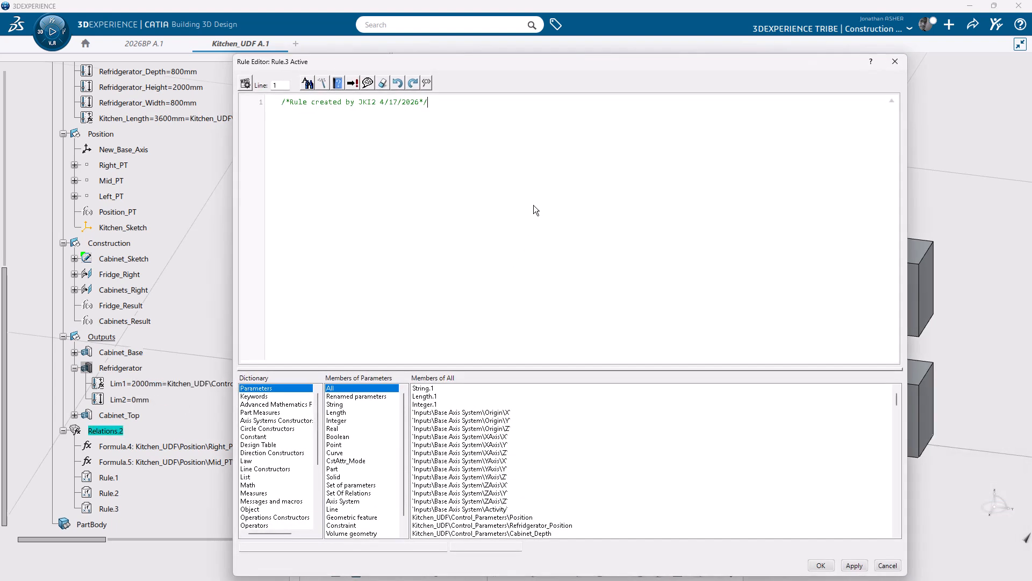
text(if Kitchen_UDF\Control_Parameters\Refridgerator == true {   Kitchen_UDF\Outputs\Refridgerator.Show = true } else {   Kitchen_UDF\Outputs\Refridgerator.Show = false })
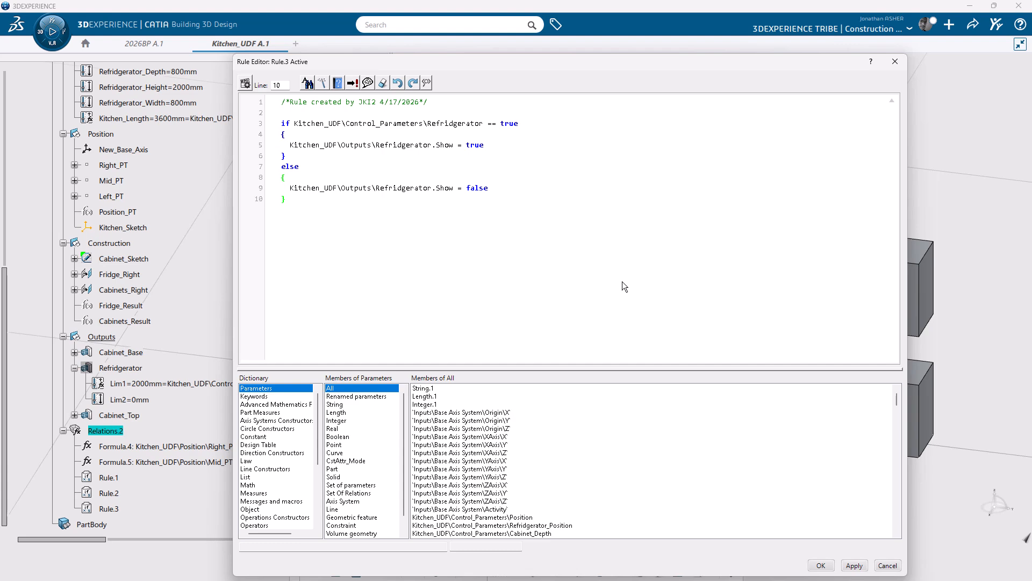
click(820, 565)
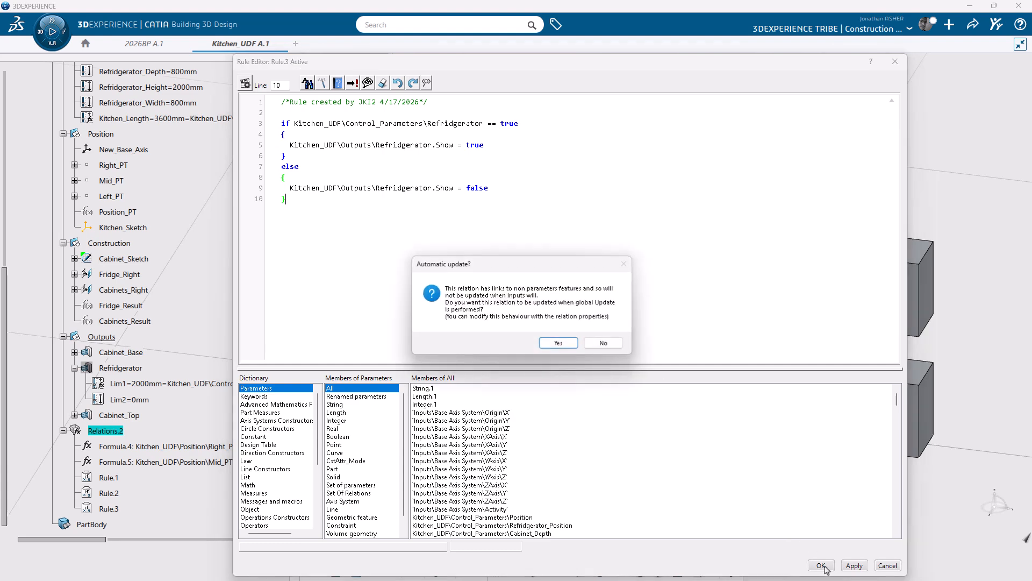
click(559, 342)
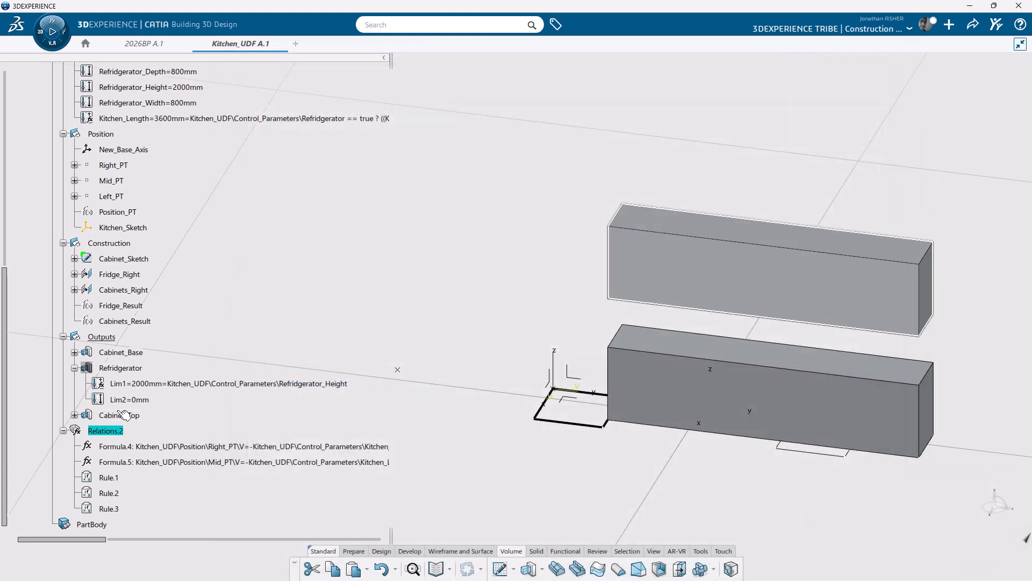
Step: Test the refrigerator visibility rule by setting the Refridgerator control parameter to true and back to false
click(63, 430)
scroll(63, 346, up, 3)
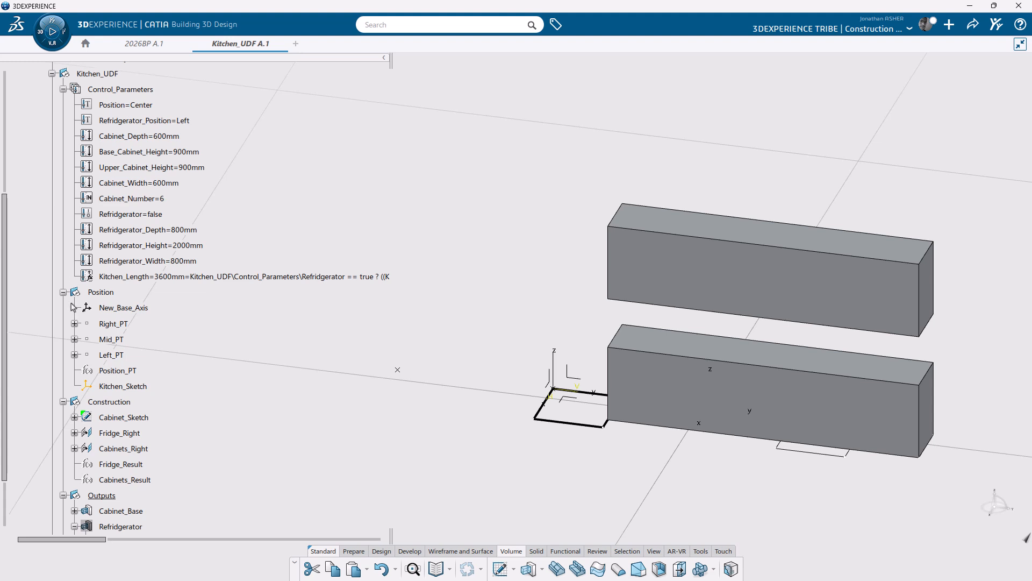
scroll(141, 266, up, 1)
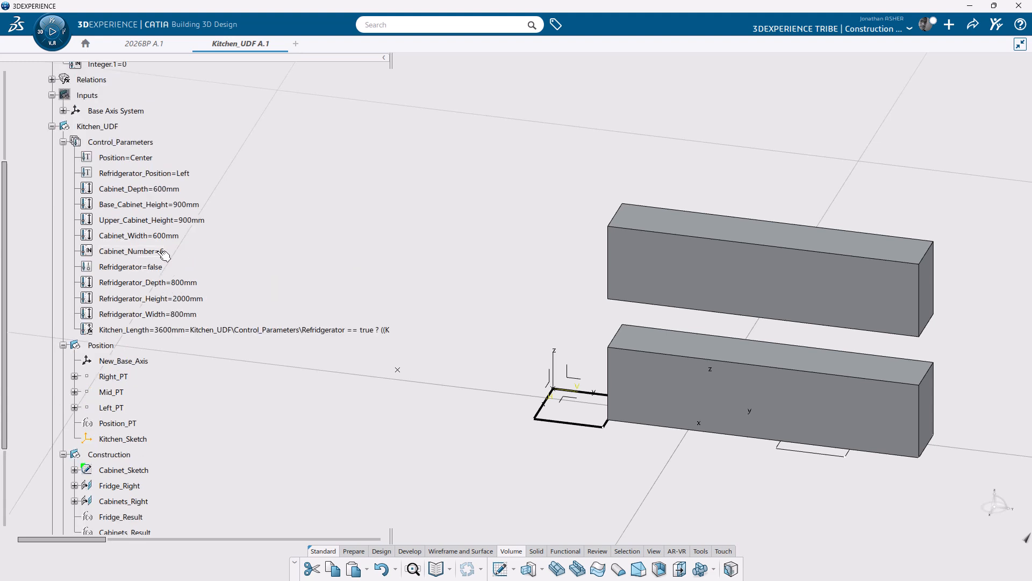
double_click(148, 267)
click(335, 236)
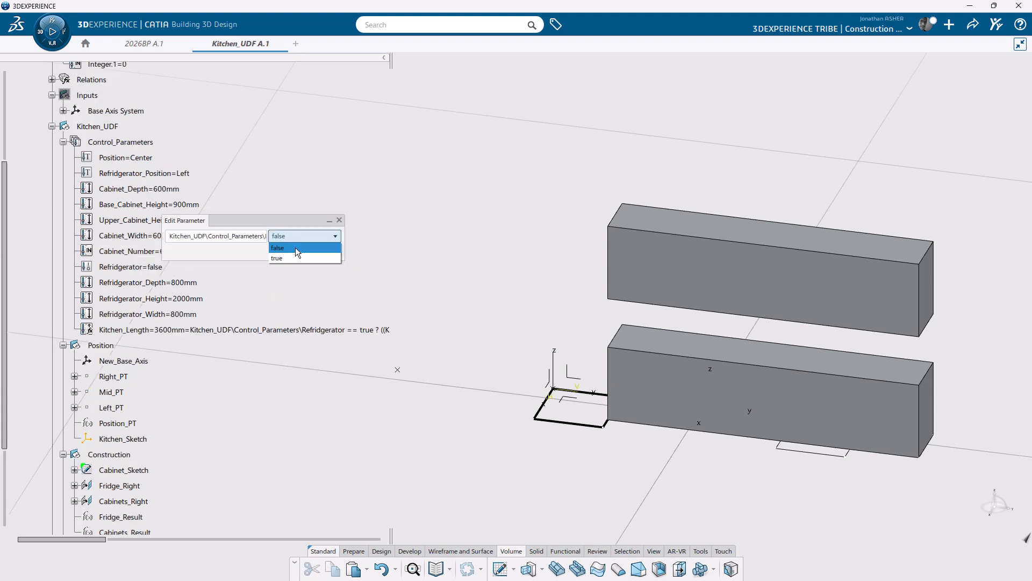
click(291, 256)
click(276, 251)
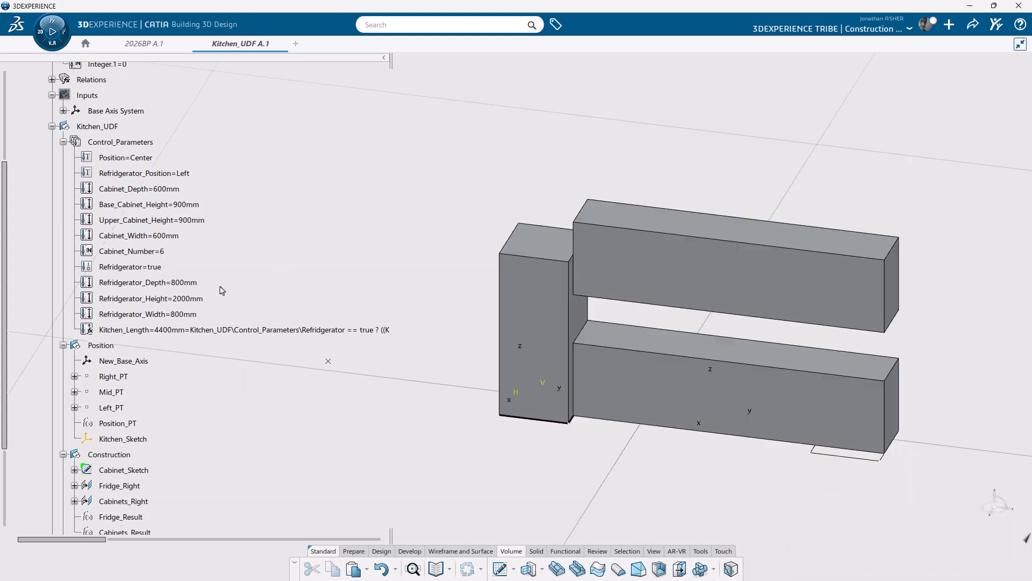
double_click(144, 267)
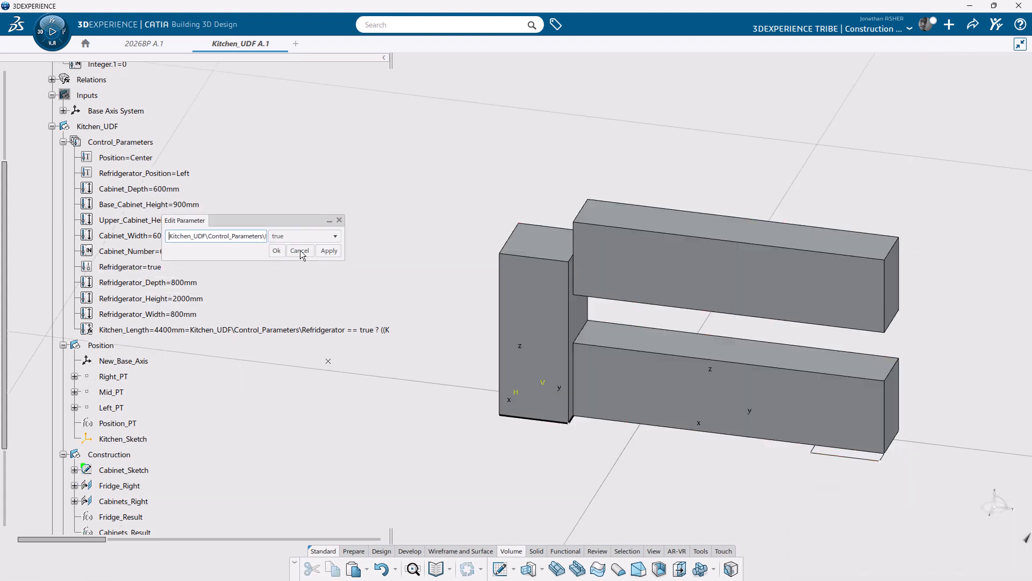
click(335, 236)
click(278, 253)
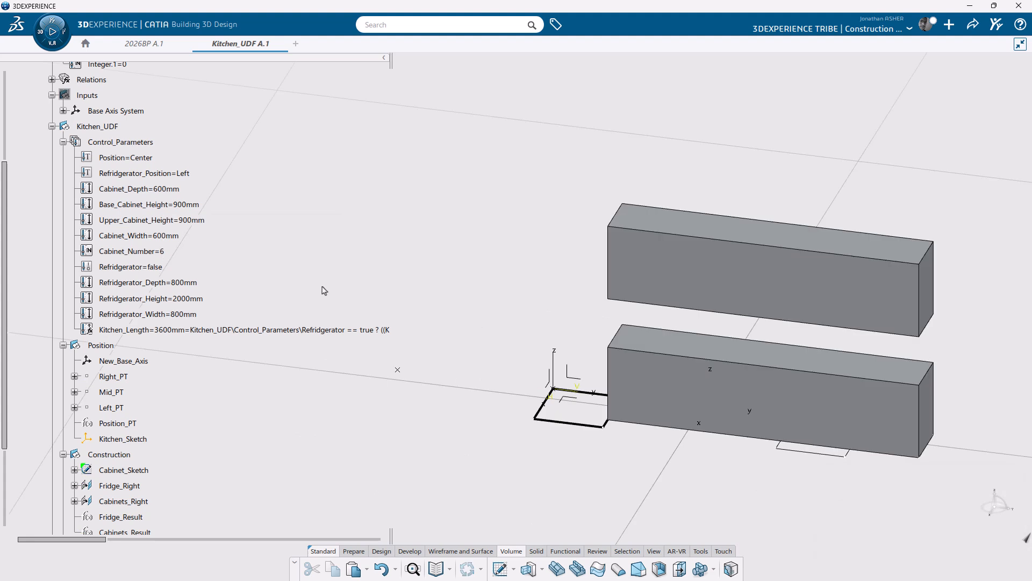
Step: Examine the kitchen's centered placement against the Base Axis System from above
click(138, 159)
middle_drag(559, 287, 615, 431)
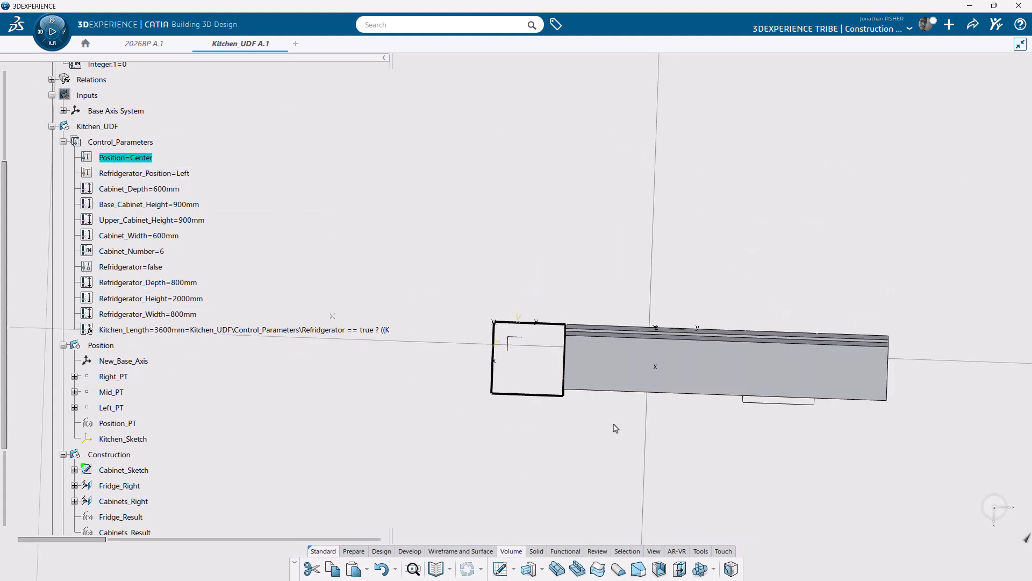
click(117, 111)
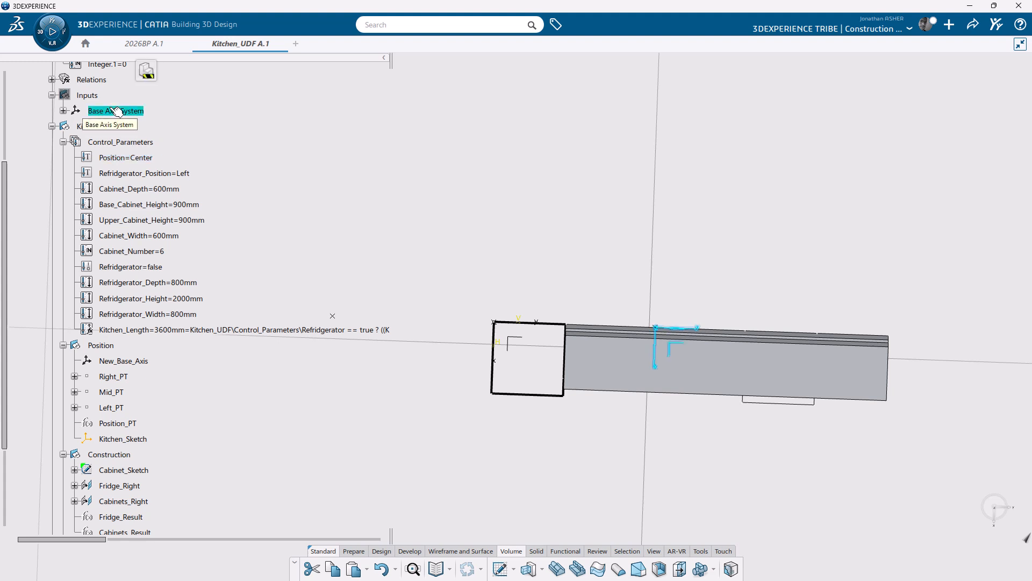
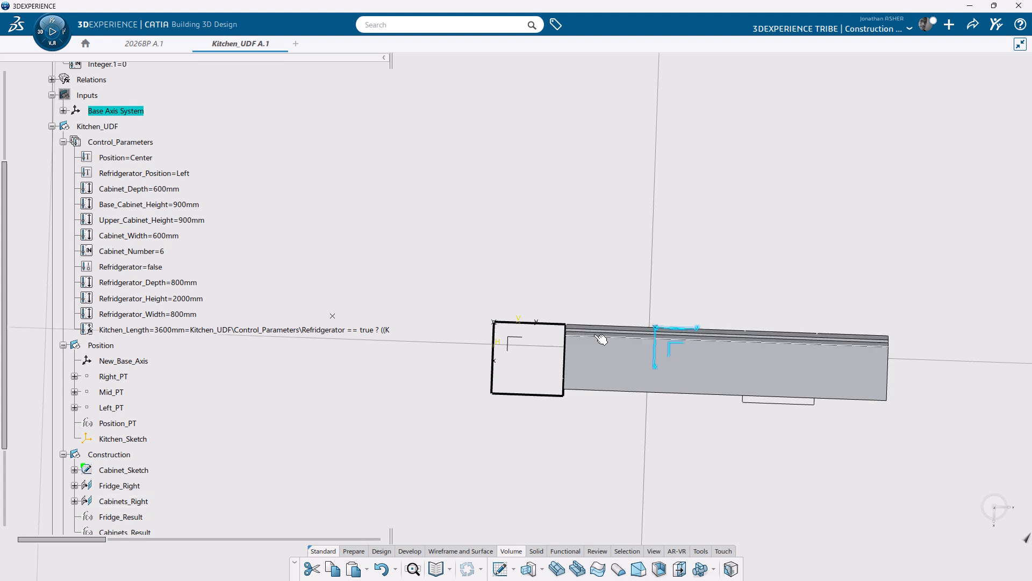
Step: Change the Cabinets_Right Length formula to Kitchen_UDF\Control_Parameters\Refridgerator == true ? Kitchen_UDF\Control_Parameters\Refridgerator_Width ; 0mm
scroll(260, 384, down, 3)
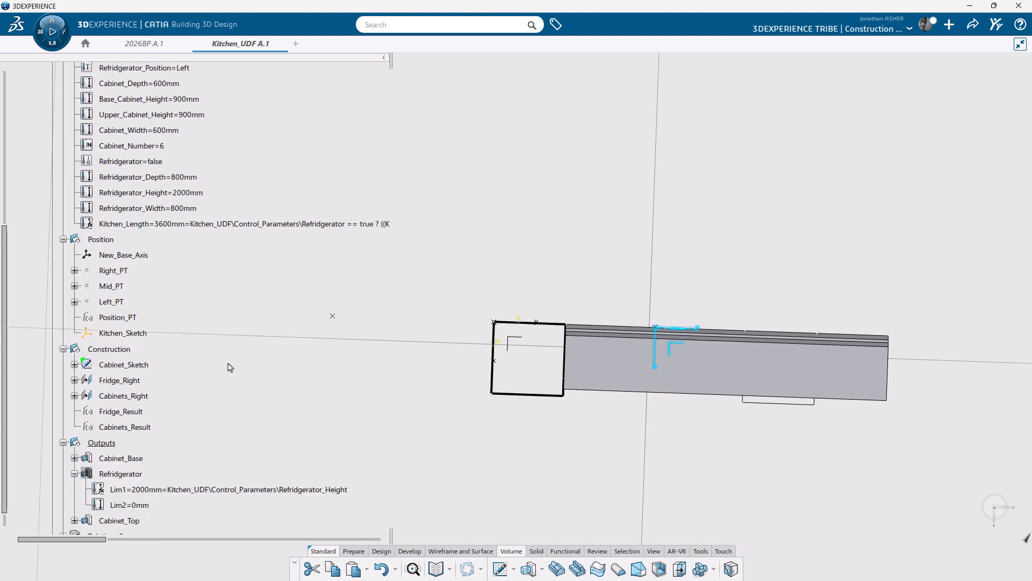
click(129, 397)
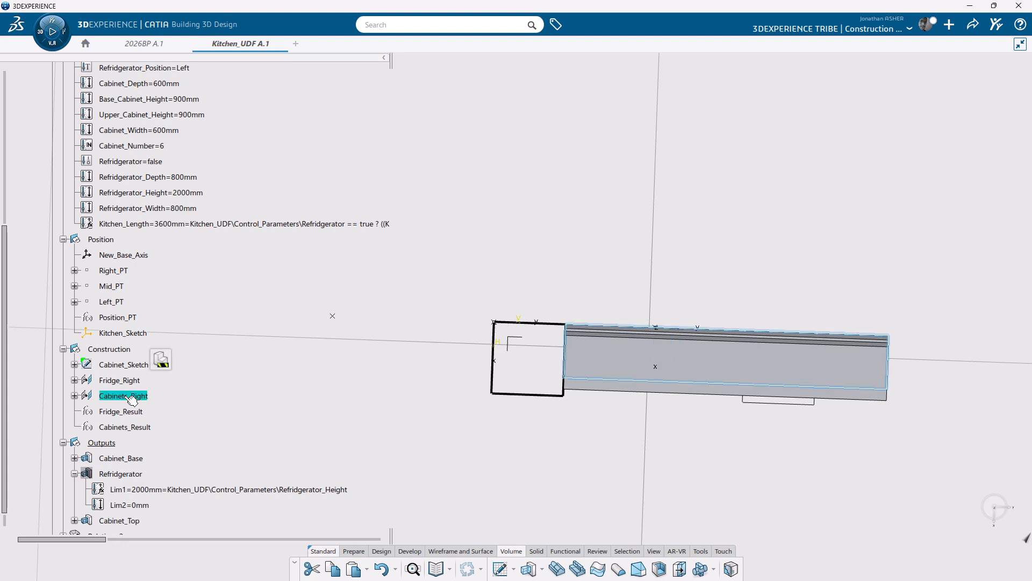
click(74, 396)
double_click(184, 413)
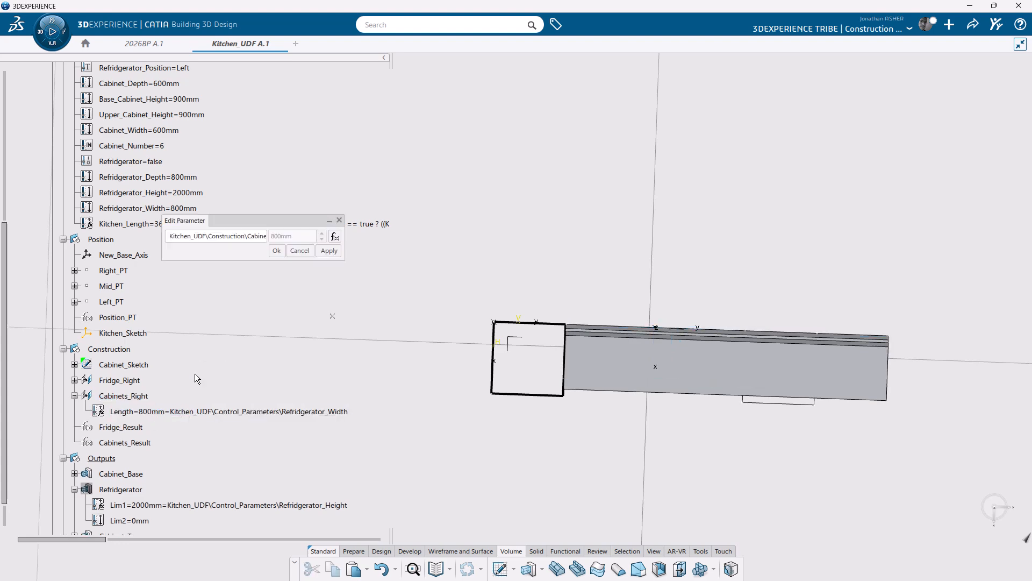
click(337, 236)
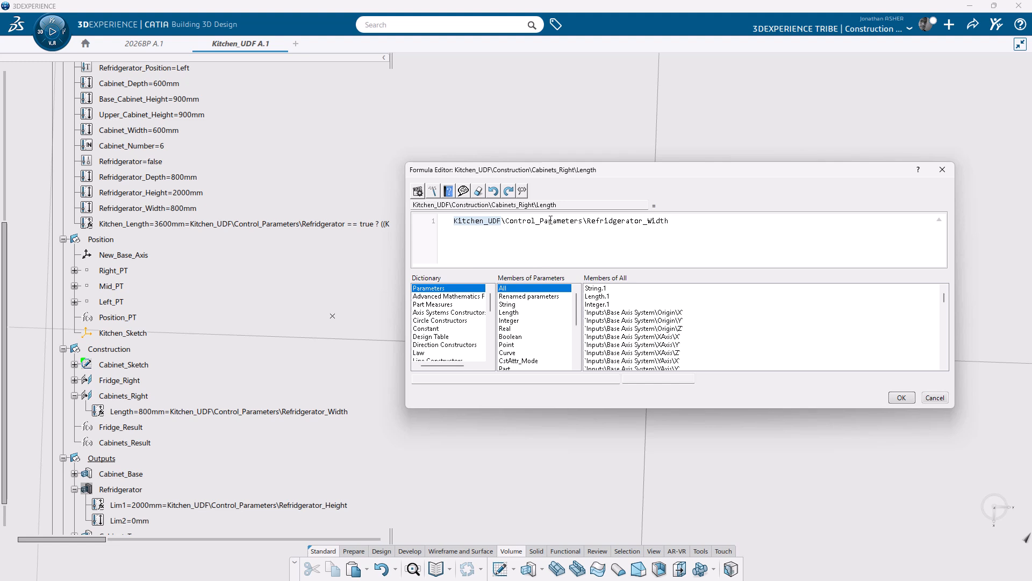
click(551, 221)
click(454, 221)
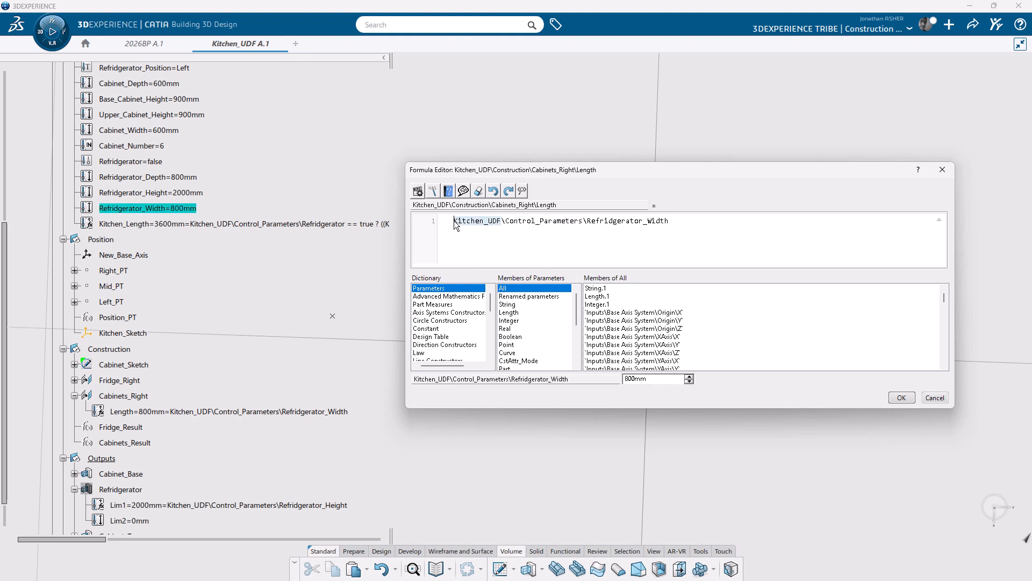
click(145, 162)
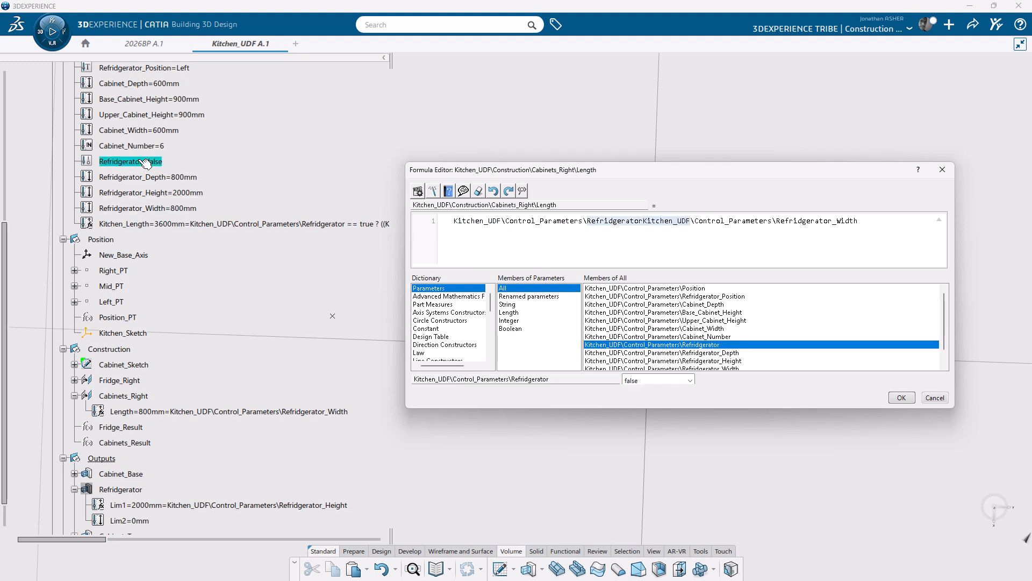
text(== true)
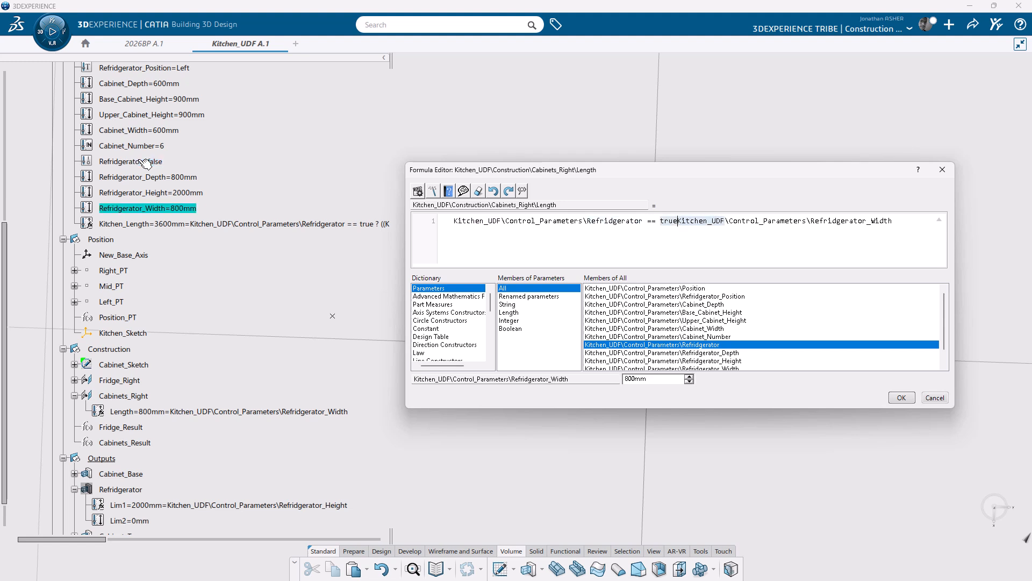
text(?)
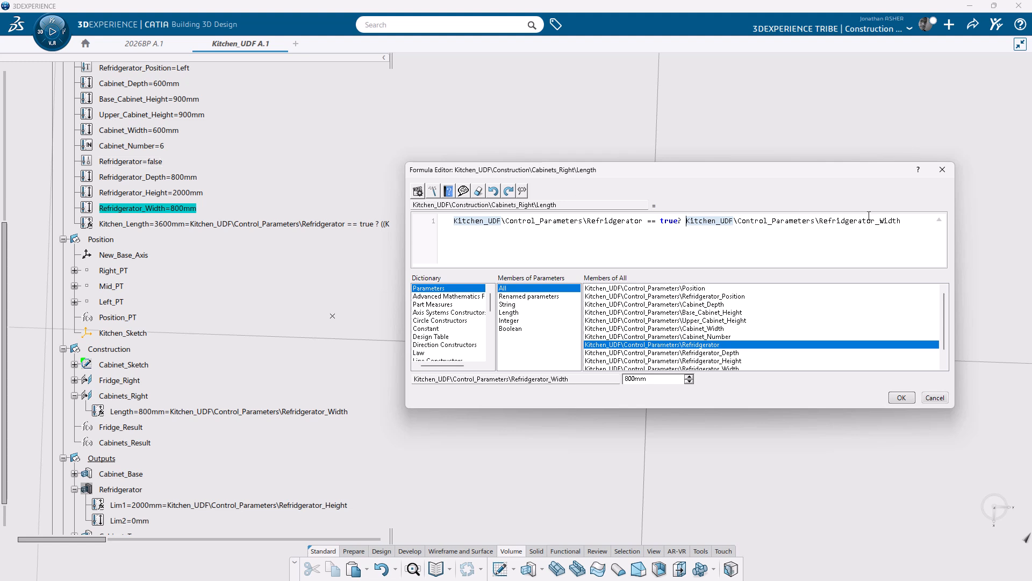
click(908, 221)
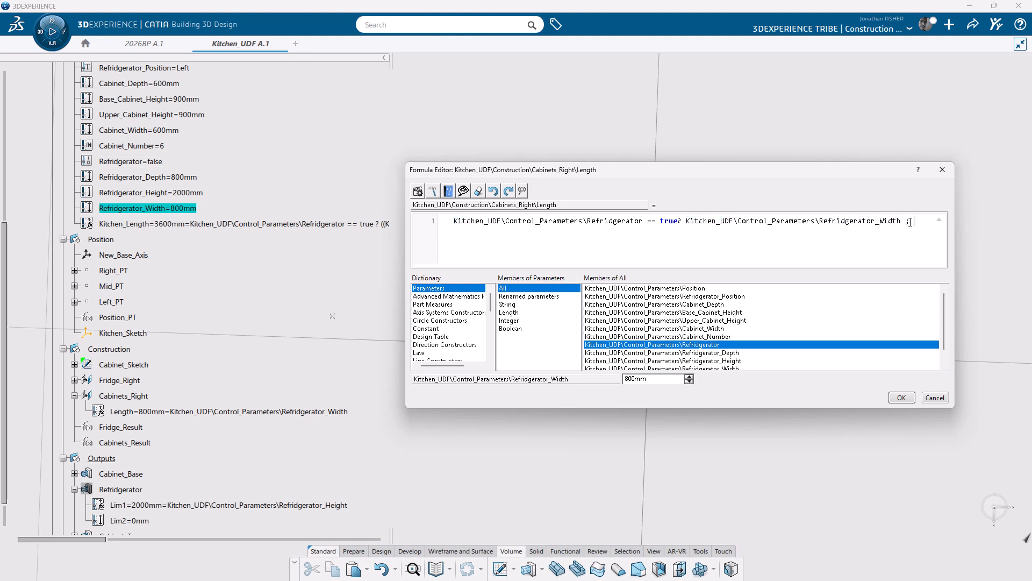
text(; 0mm)
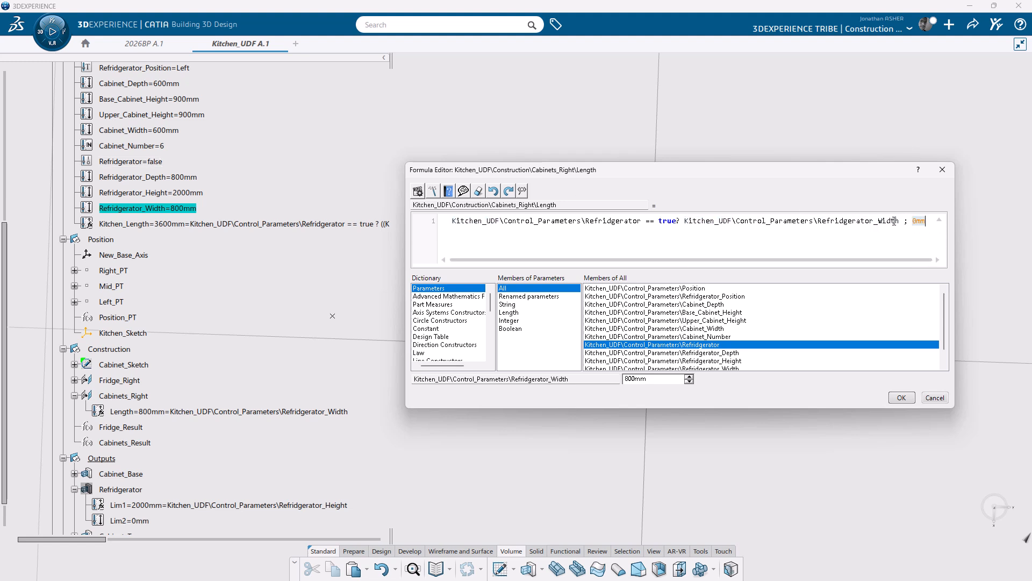
click(902, 398)
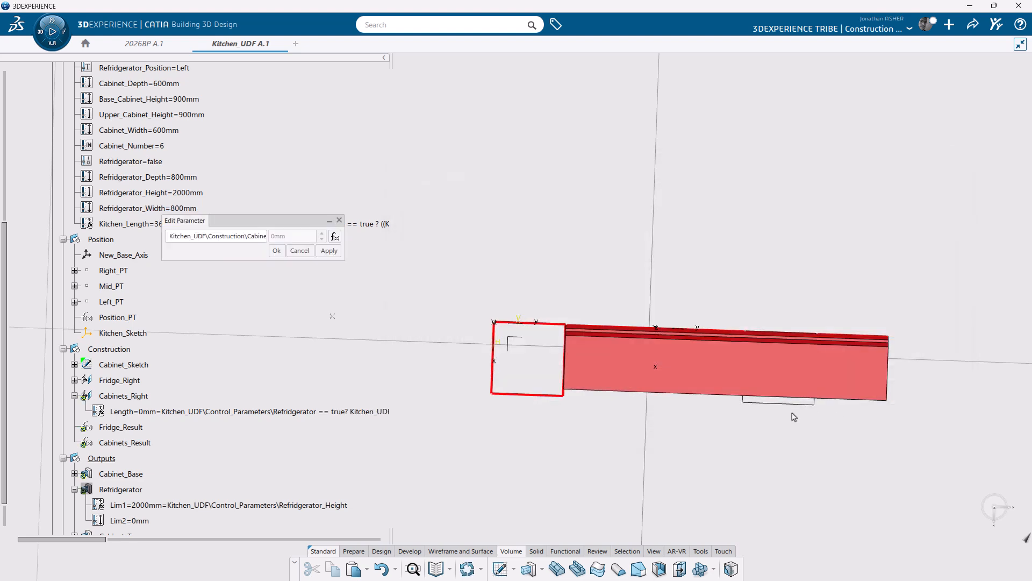
click(275, 250)
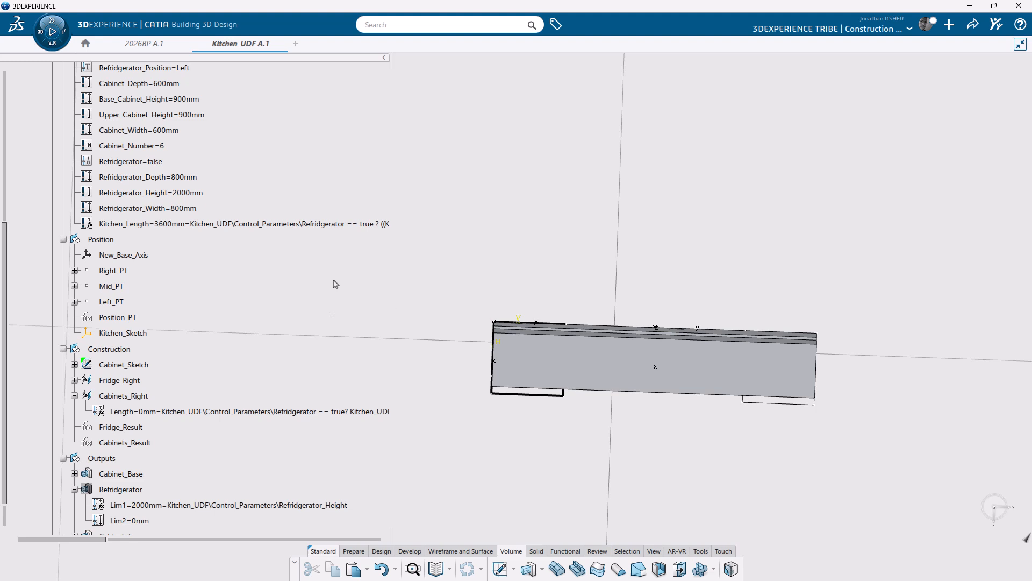
scroll(170, 225, up, 3)
double_click(160, 121)
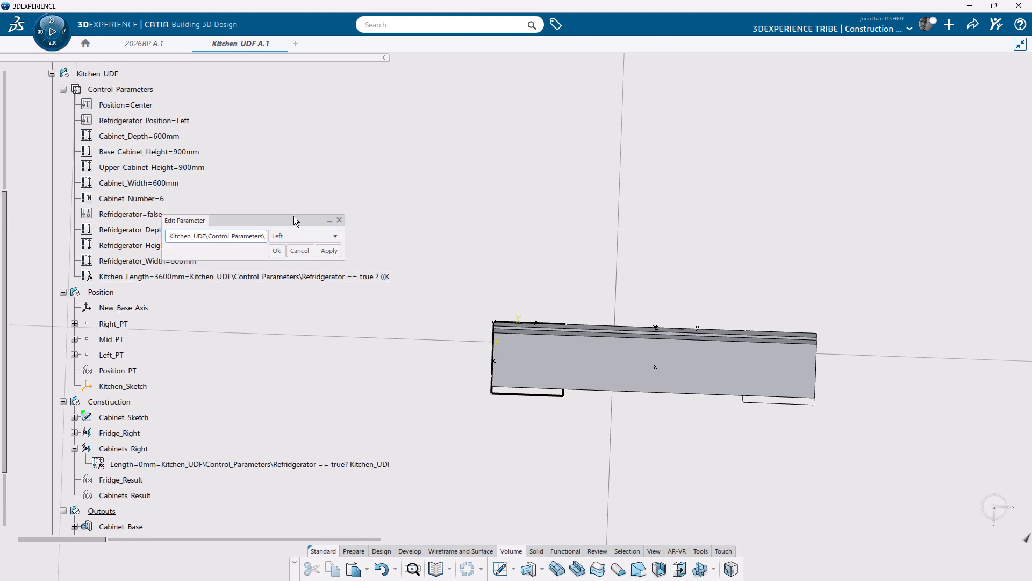
click(291, 237)
click(289, 220)
click(277, 251)
Step: Test the cabinet placement without the refrigerator by setting the Position control parameter to Left and then Right
double_click(147, 106)
click(308, 238)
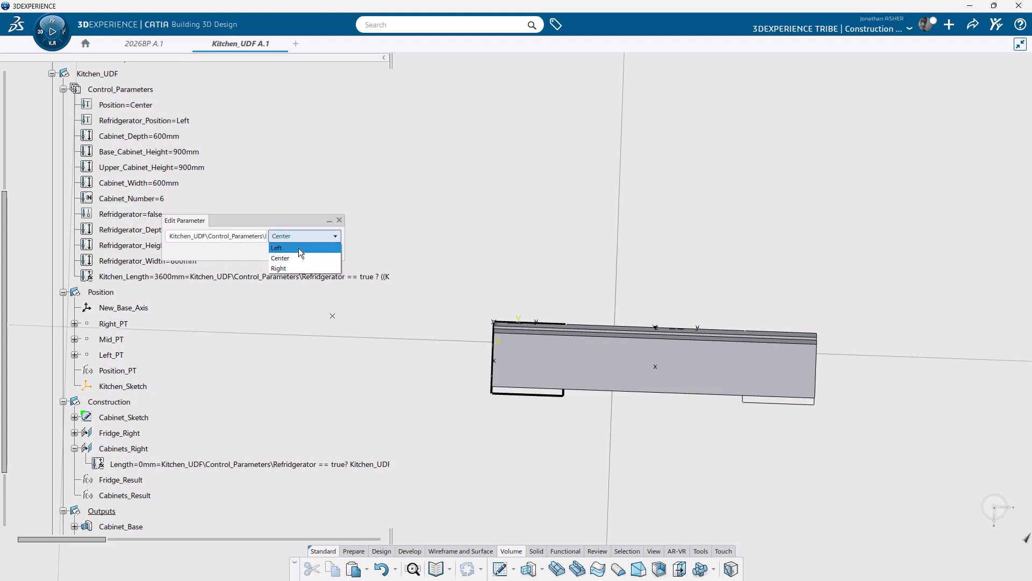
click(300, 248)
click(282, 251)
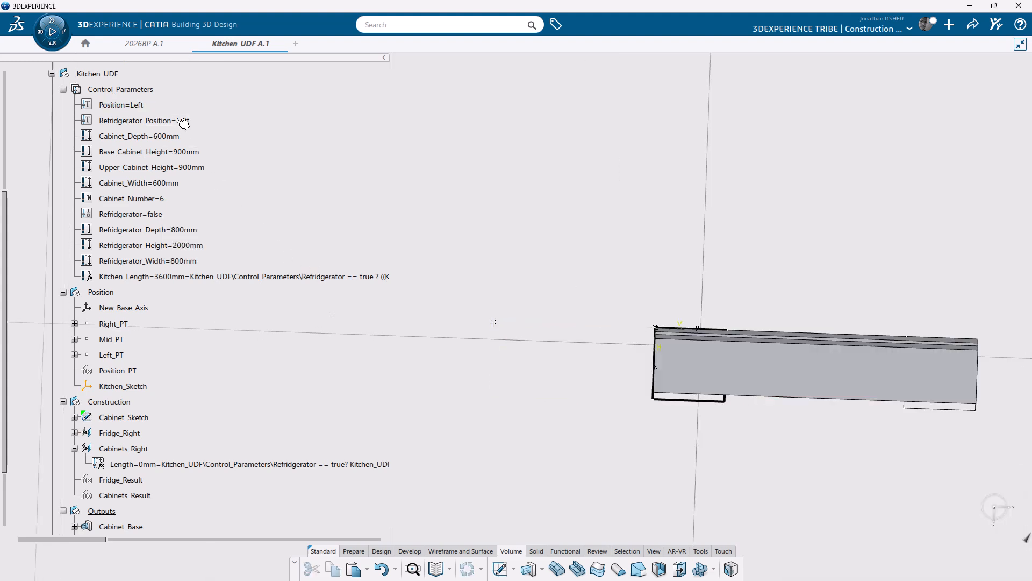
double_click(146, 105)
click(298, 236)
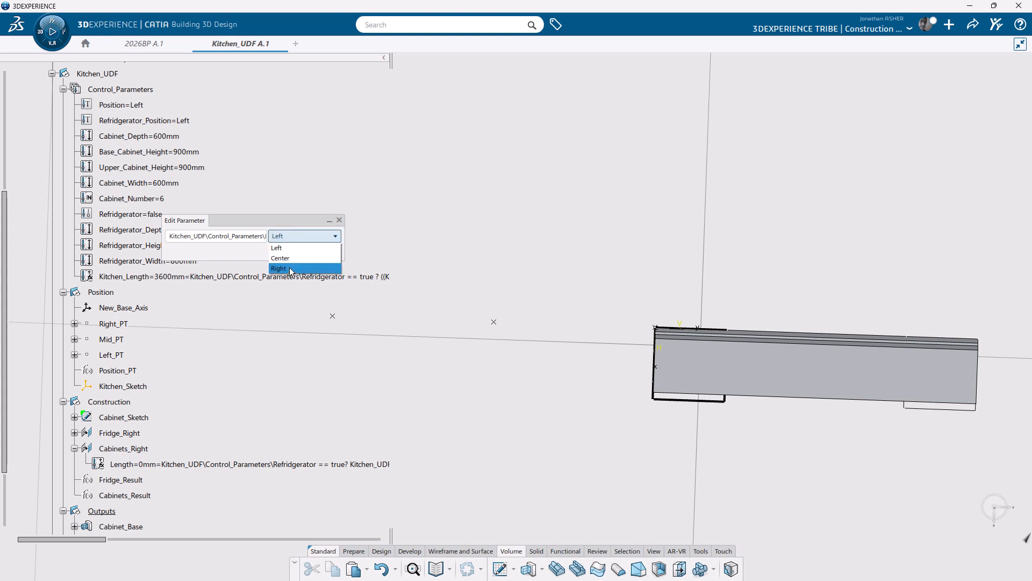
click(290, 268)
click(279, 249)
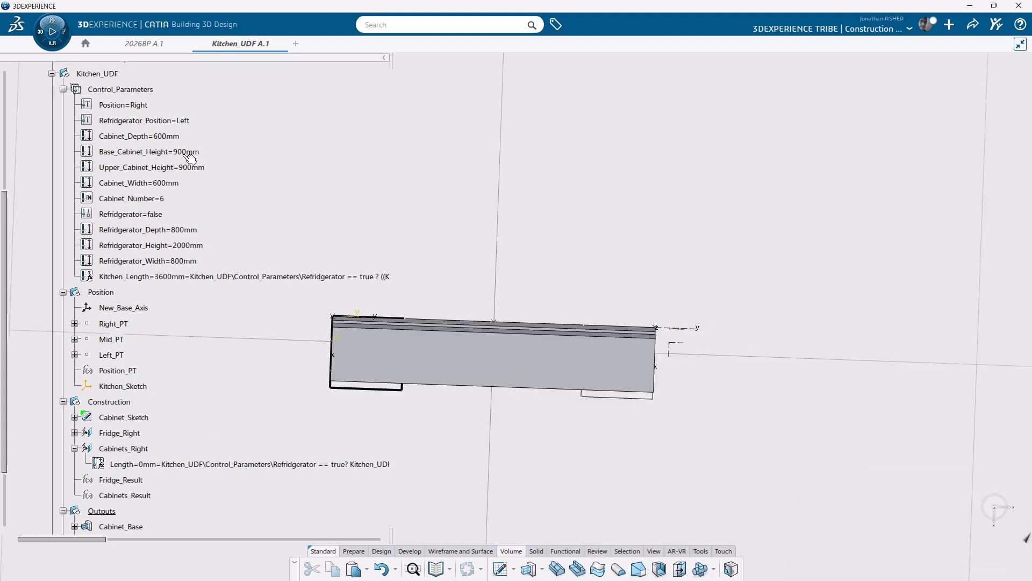
Step: Set the Refridgerator control parameter to true with the kitchen positioned Right
double_click(144, 215)
click(290, 236)
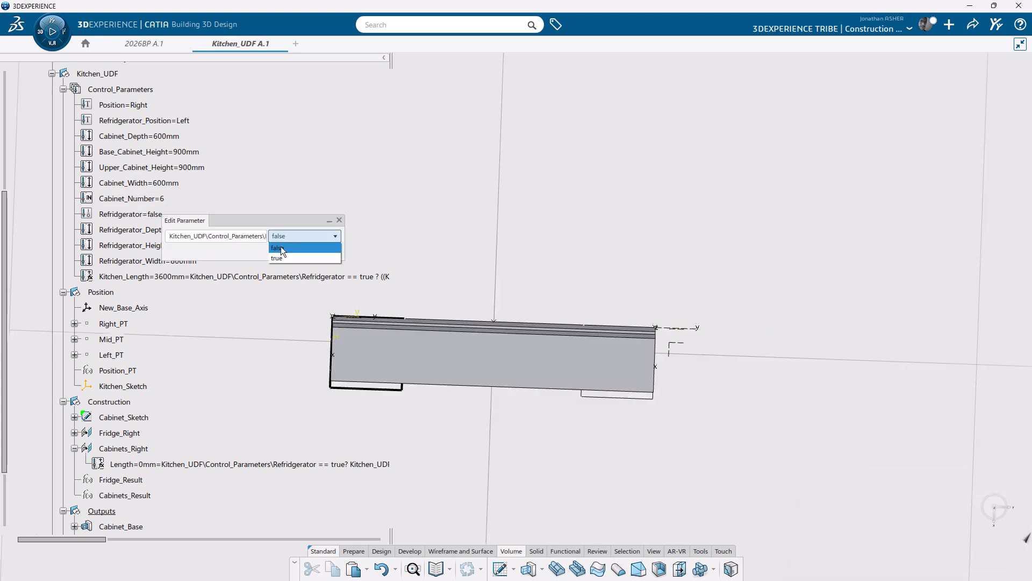
click(276, 256)
click(281, 250)
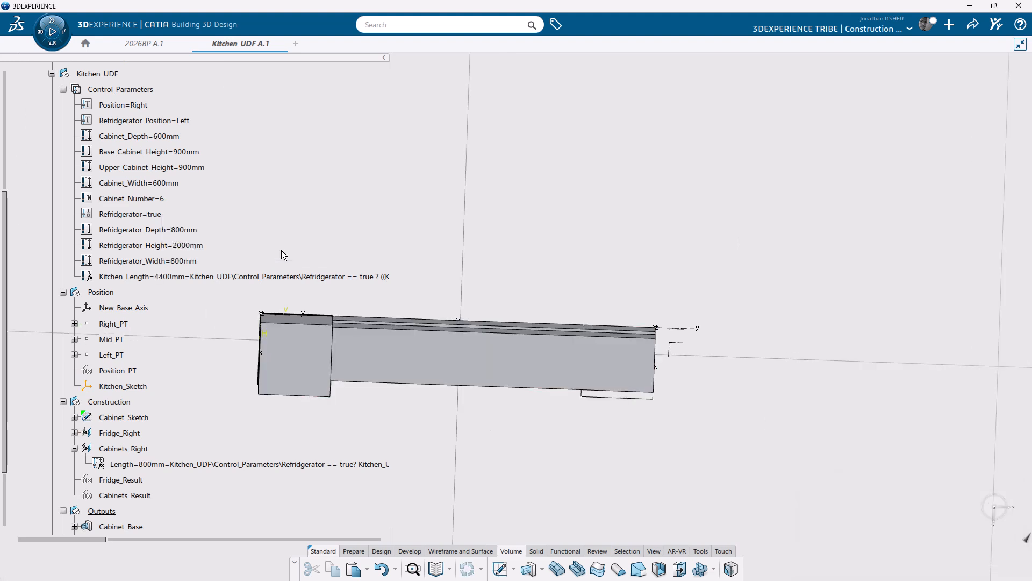
Step: Test the placement with the refrigerator by setting the Position control parameter to Left and then Center
double_click(132, 106)
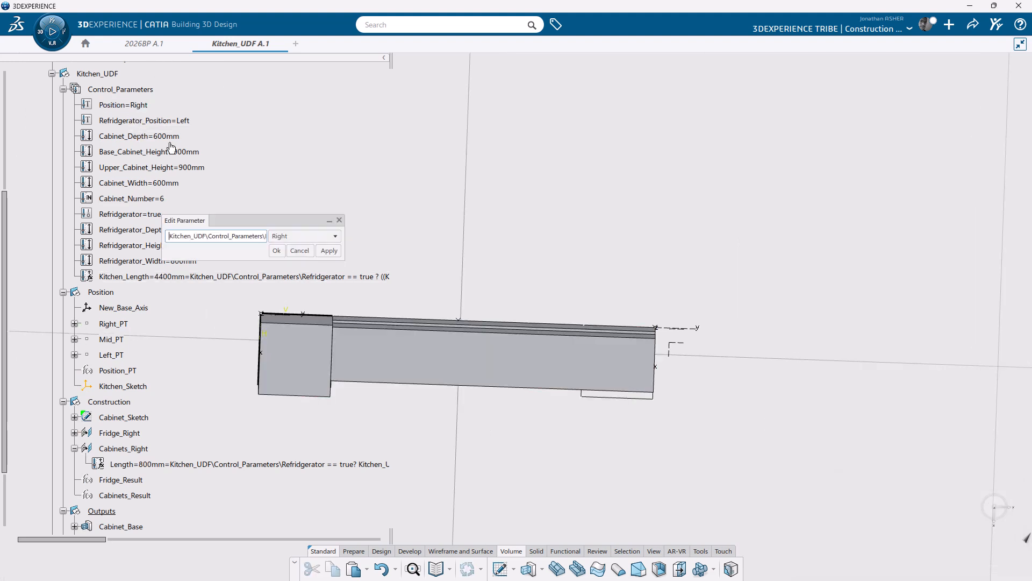
click(308, 237)
click(294, 247)
click(275, 251)
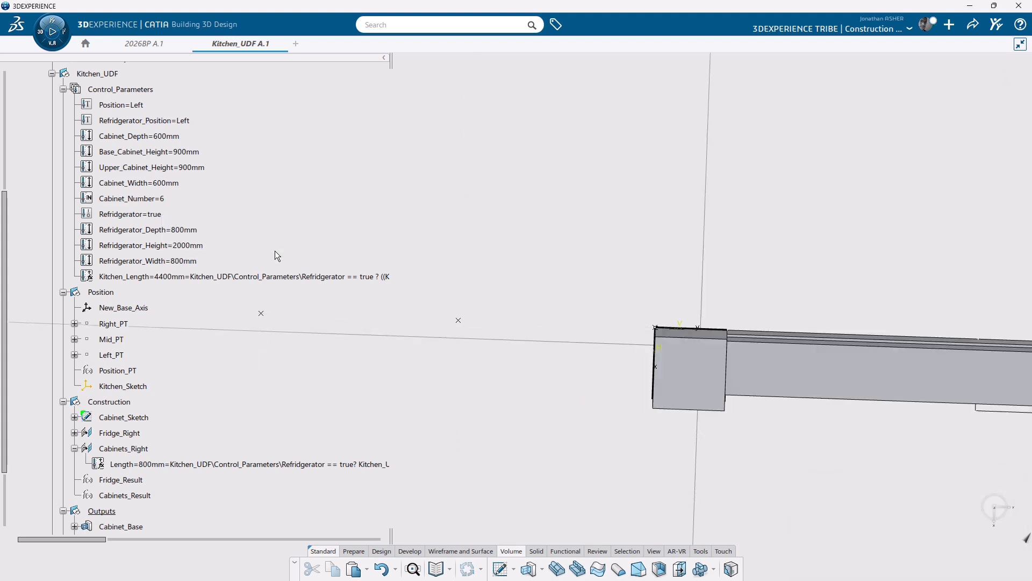
double_click(132, 105)
click(289, 237)
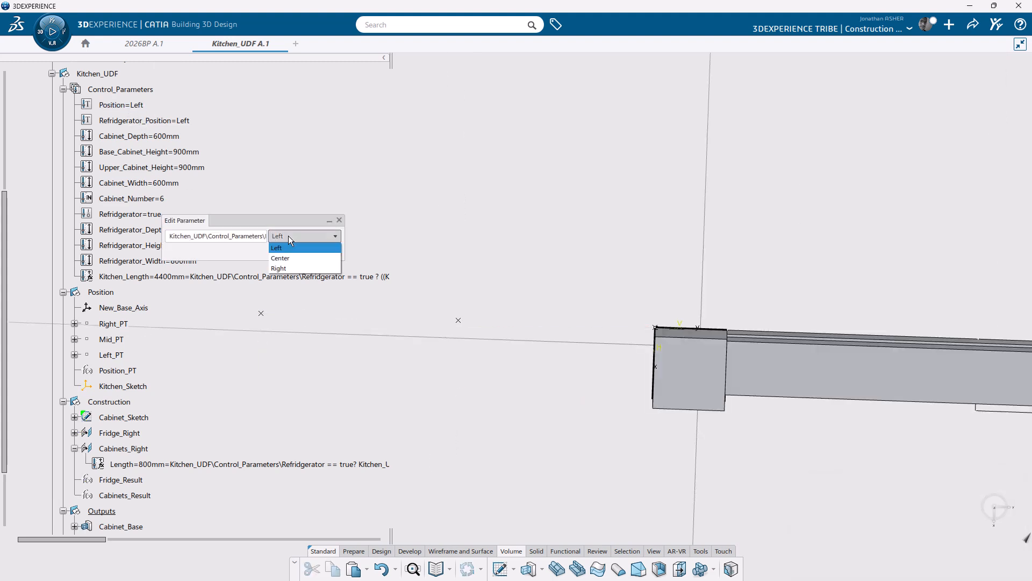
click(280, 258)
click(276, 250)
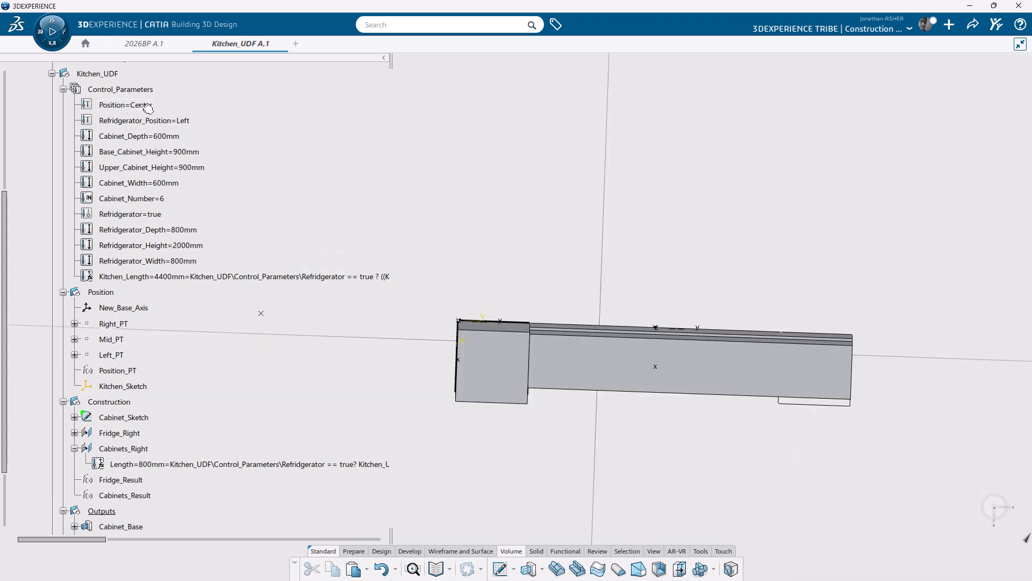
Step: Set the Refridgerator control parameter to false with the kitchen positioned Center
double_click(144, 215)
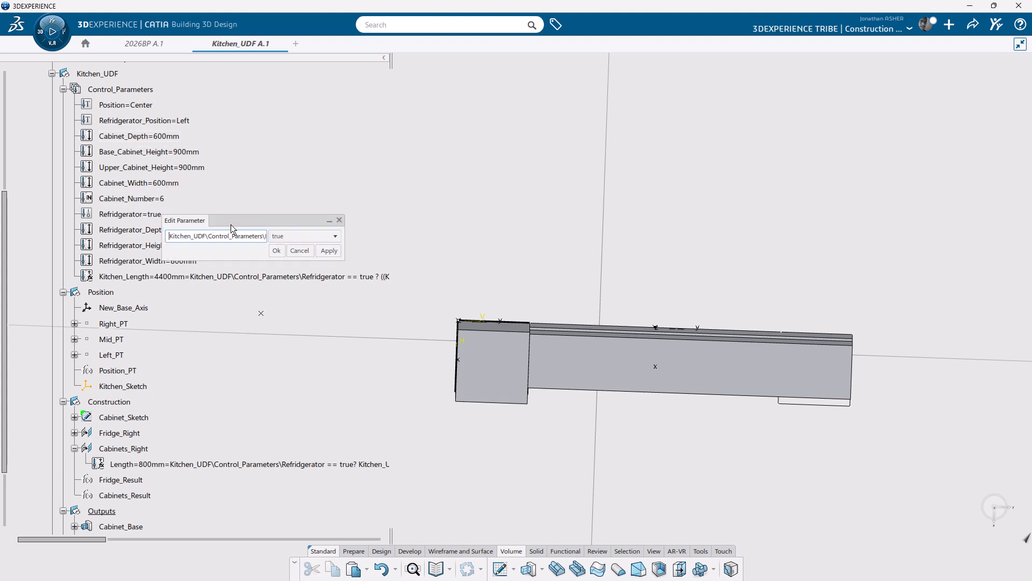
click(293, 240)
click(286, 257)
click(276, 250)
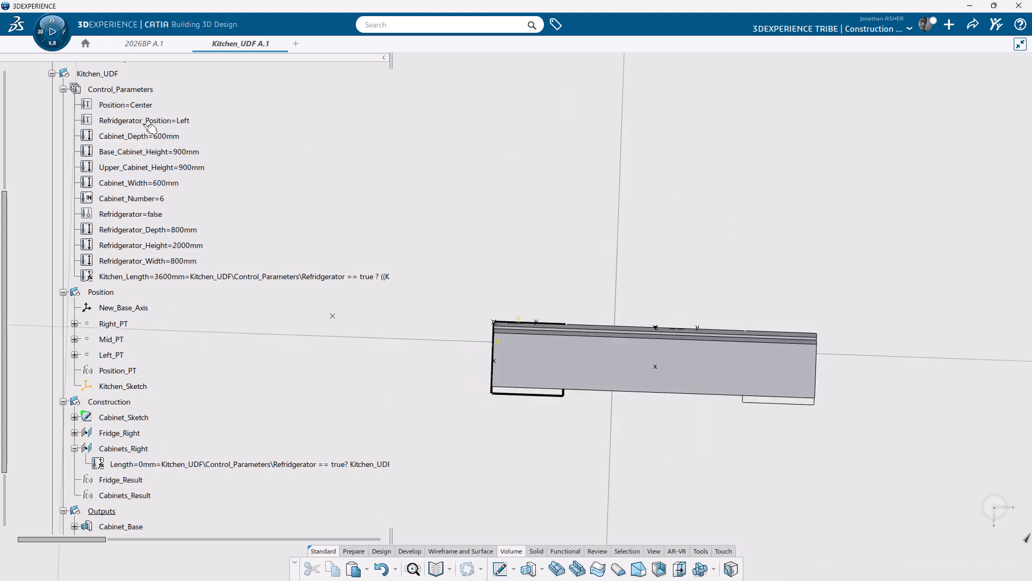
Step: Recheck the refrigerator-free layout by switching the Position control parameter to Left, then set it to Right
double_click(125, 105)
click(279, 237)
click(290, 252)
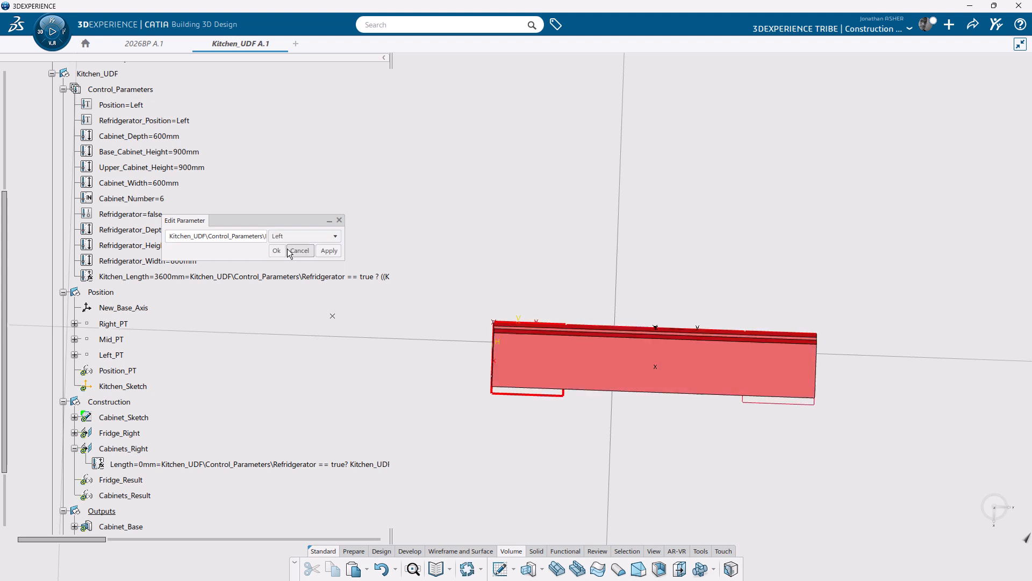
click(276, 251)
double_click(126, 107)
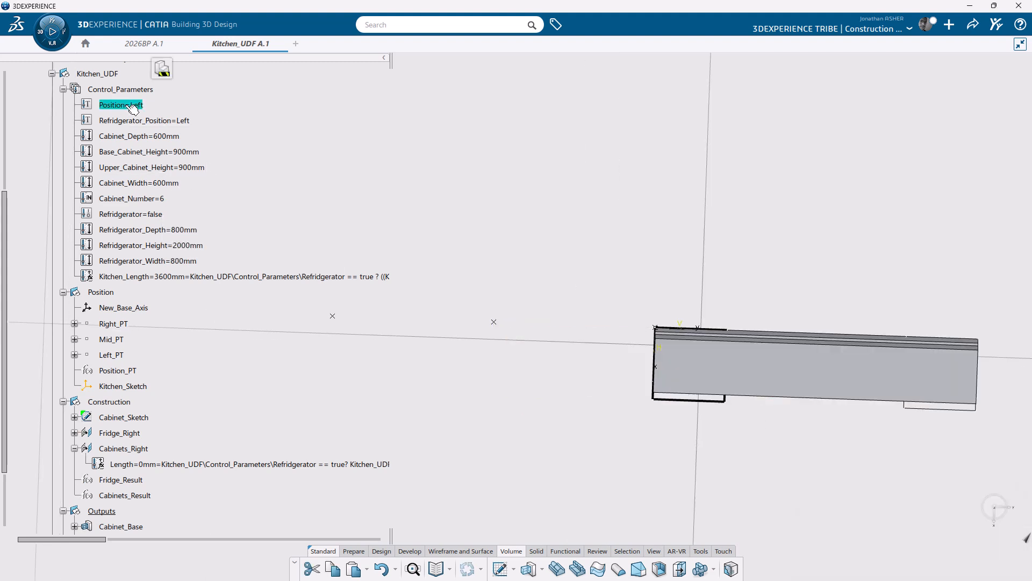
click(289, 237)
click(288, 268)
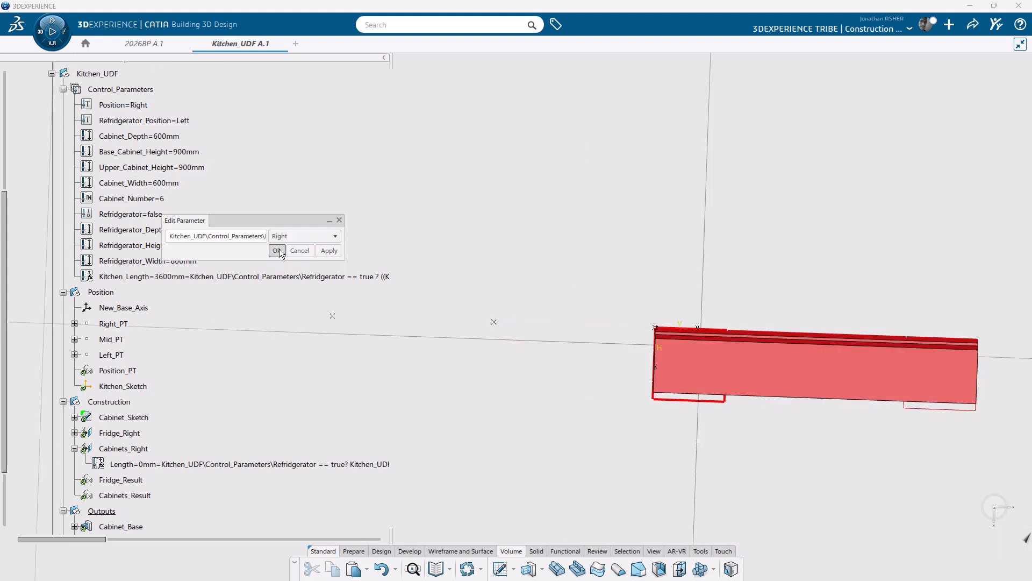
click(279, 248)
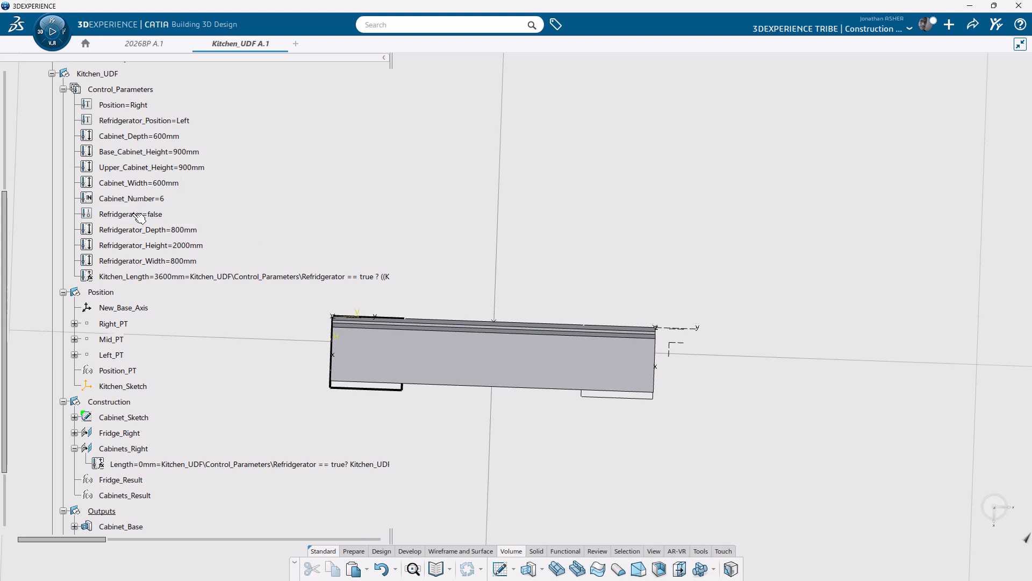
Step: Set the Refridgerator control parameter back to true
double_click(139, 216)
click(290, 236)
click(283, 257)
click(277, 251)
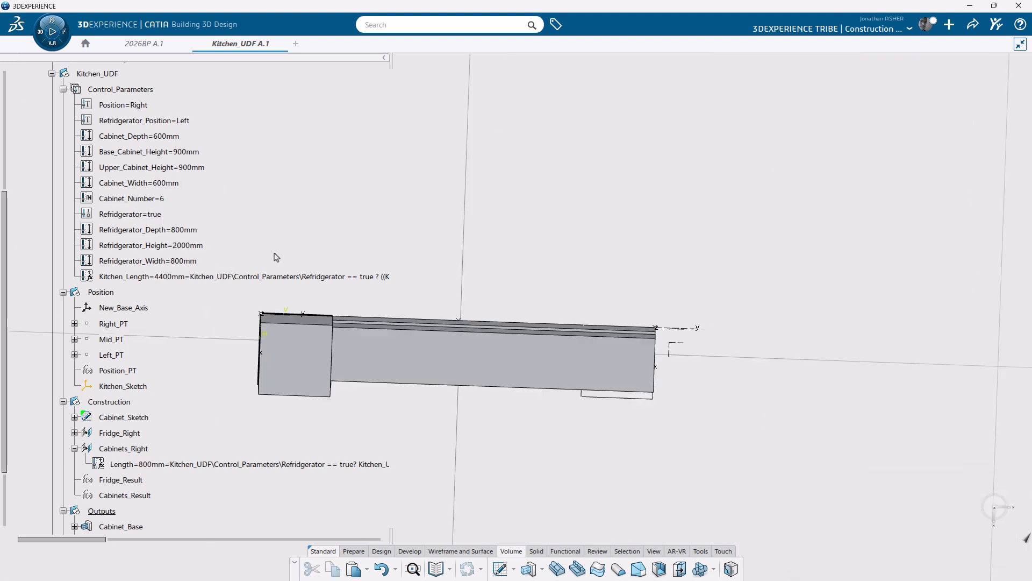
Step: Set the Refridgerator_Position control parameter to Right
double_click(160, 121)
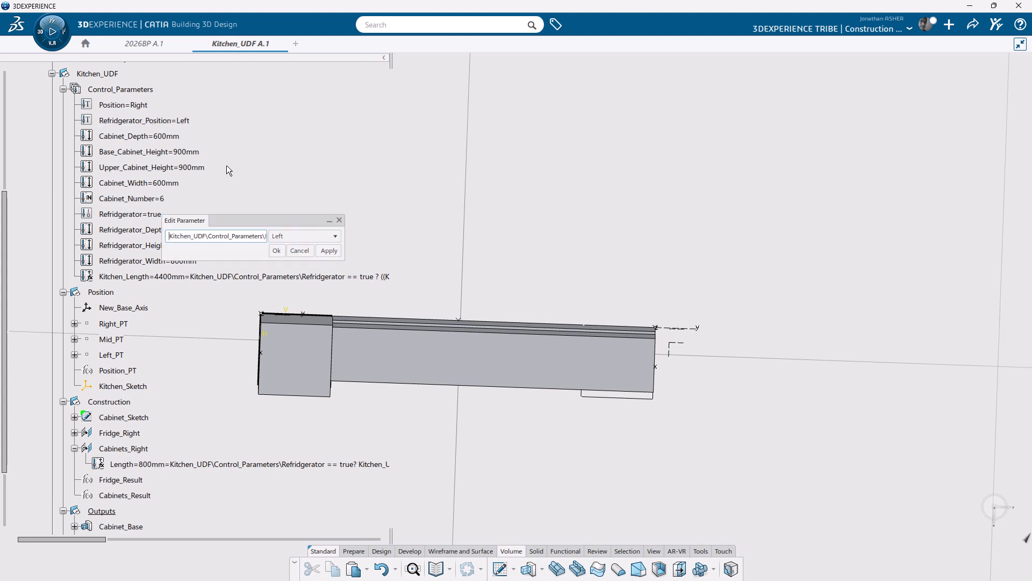
click(295, 237)
click(287, 254)
click(278, 251)
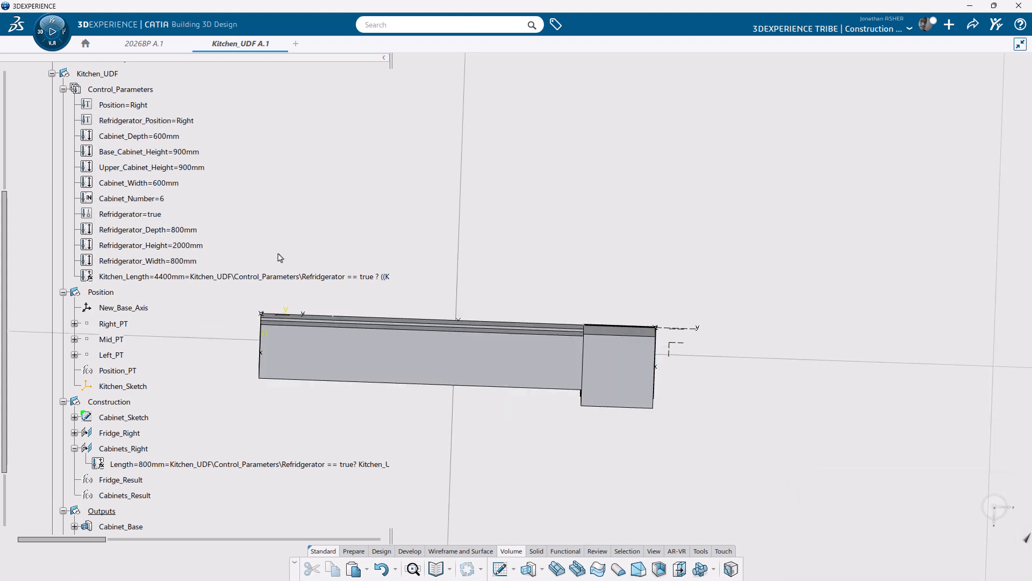
Step: Test the layout with the refrigerator by switching the Position control parameter to Center, then back to Right
double_click(129, 105)
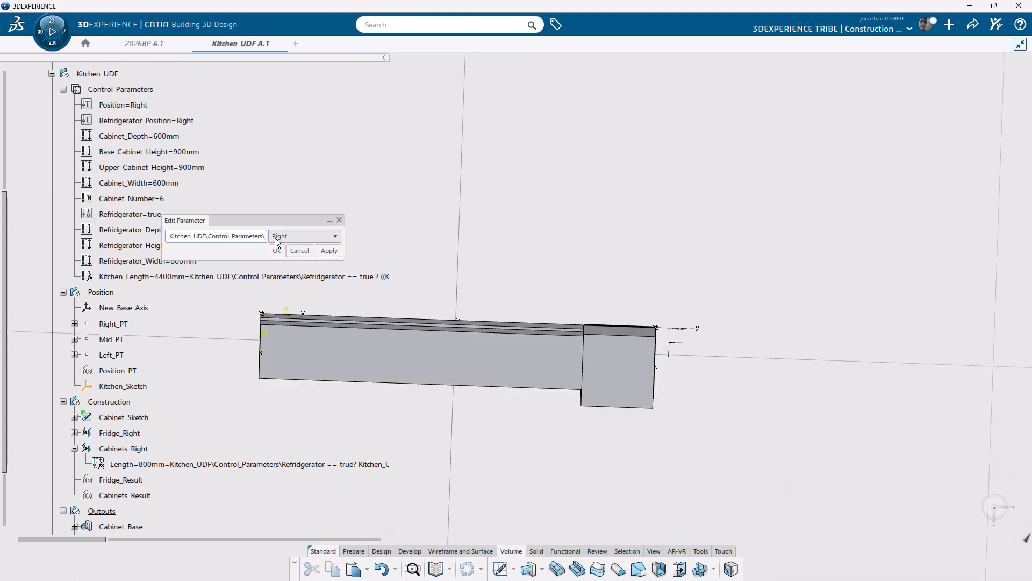
click(296, 236)
click(283, 253)
click(278, 253)
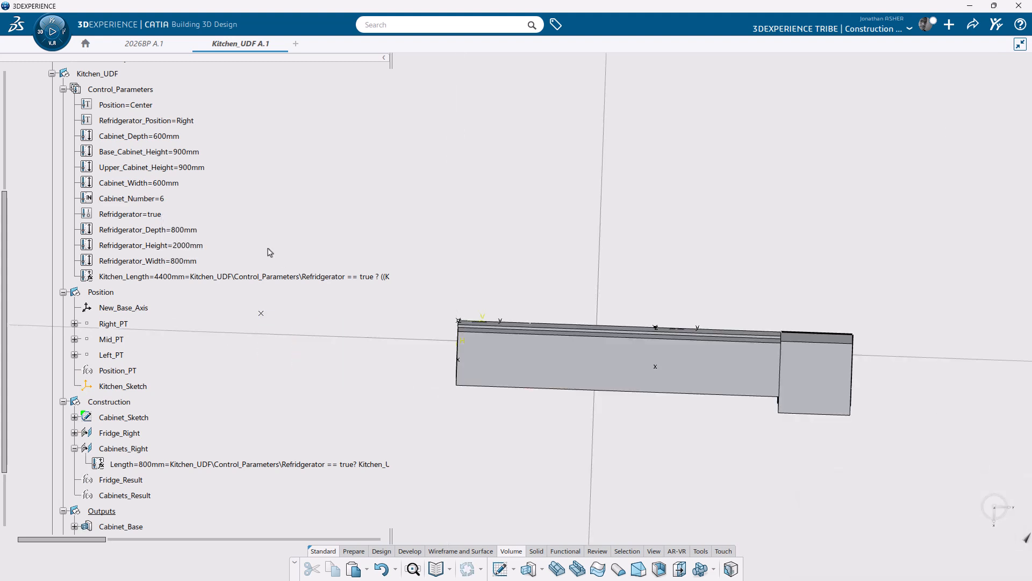
double_click(129, 105)
click(295, 237)
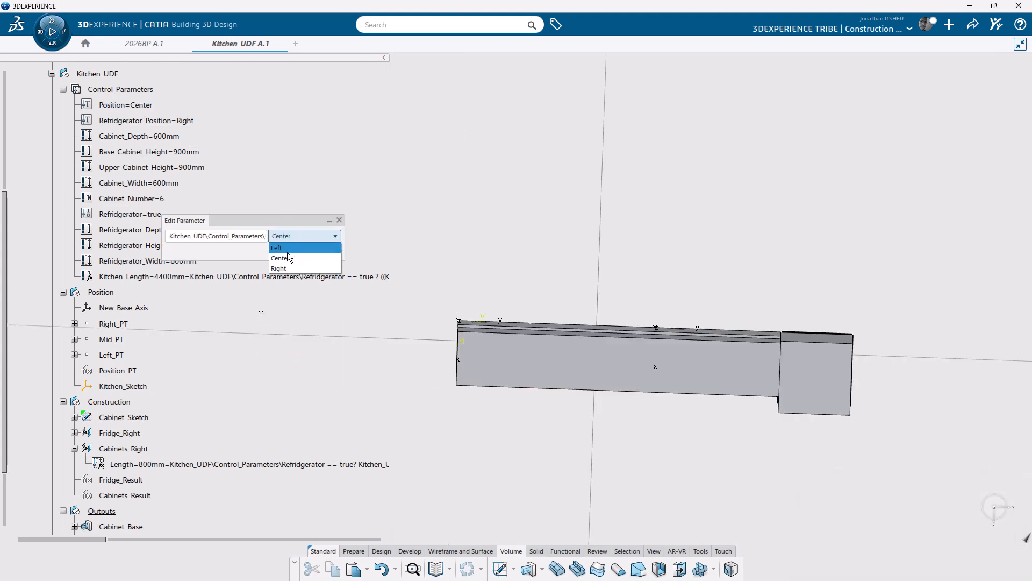
click(285, 267)
click(276, 251)
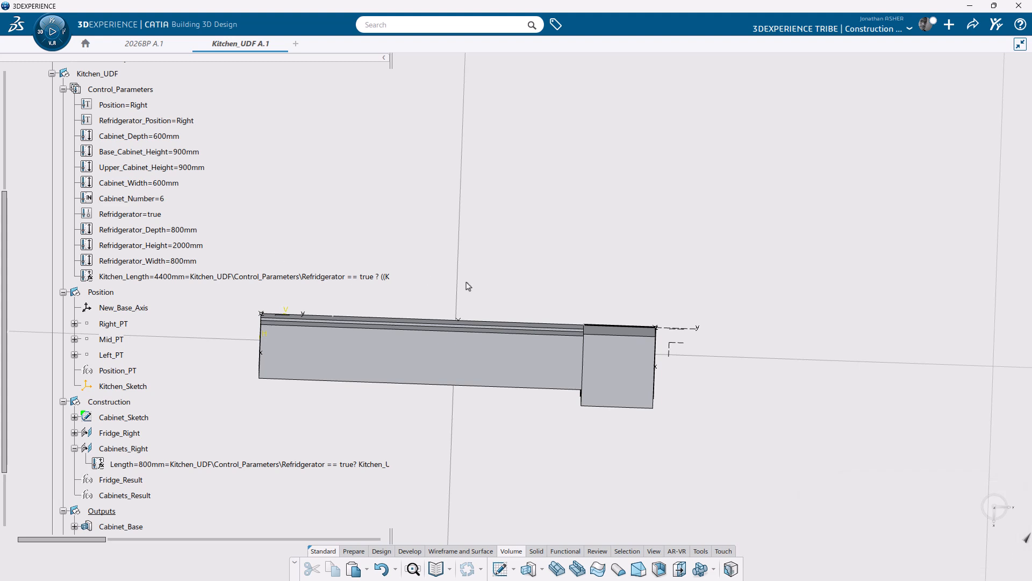
middle_drag(567, 361, 566, 143)
middle_drag(560, 419, 452, 261)
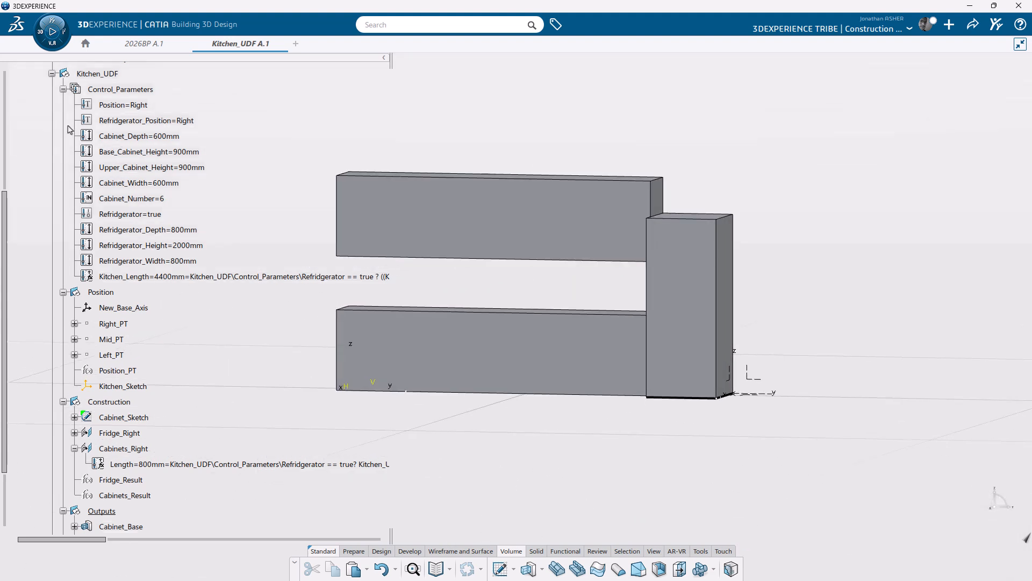
Step: Reorder Formula.6 through Formula.16 from the top-level Relations set into Relations.2 inside Kitchen_UDF
click(63, 90)
click(63, 104)
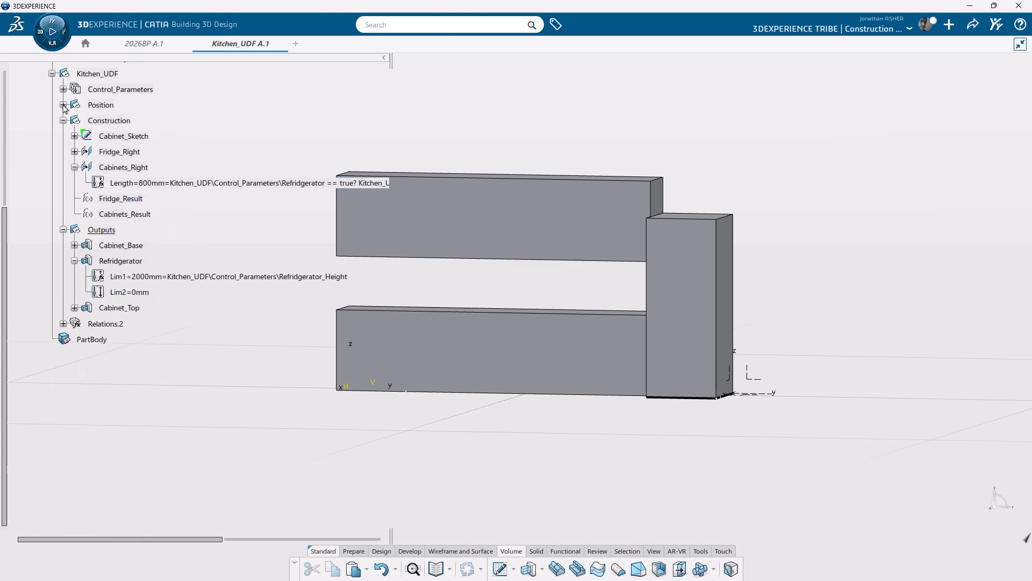
click(63, 120)
scroll(106, 164, up, 3)
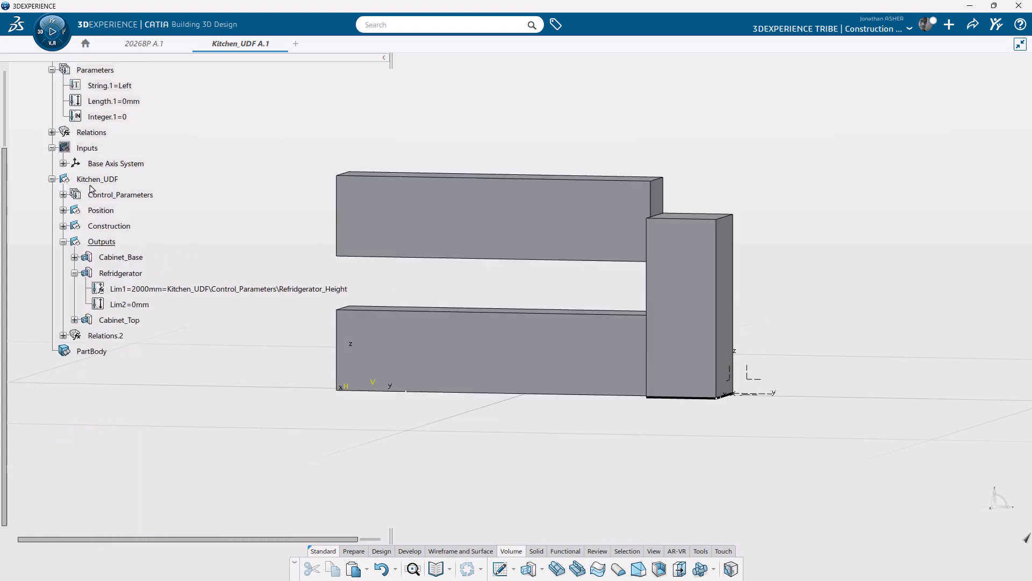
click(52, 132)
click(127, 148)
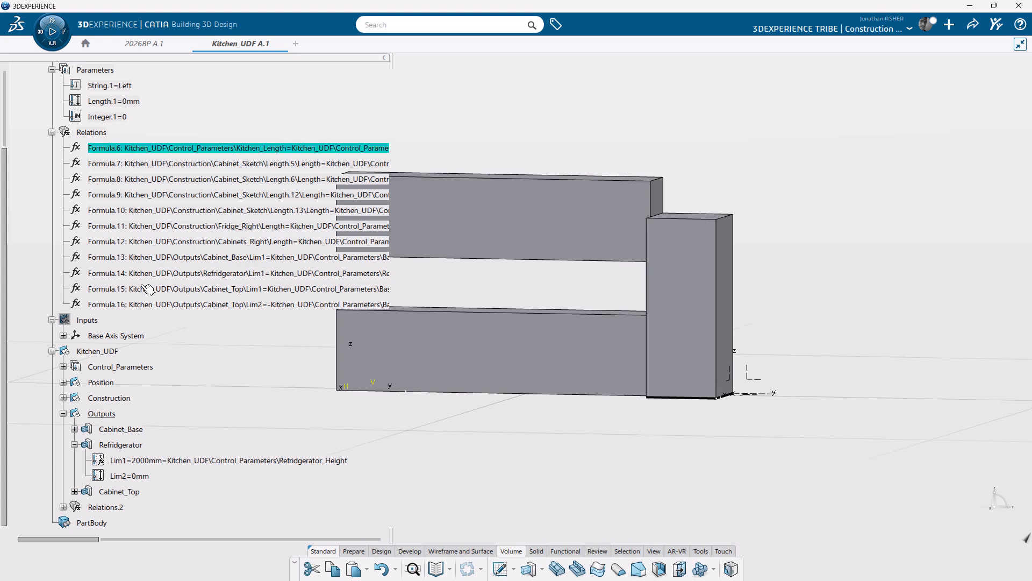
shift+click(163, 306)
right_click(163, 305)
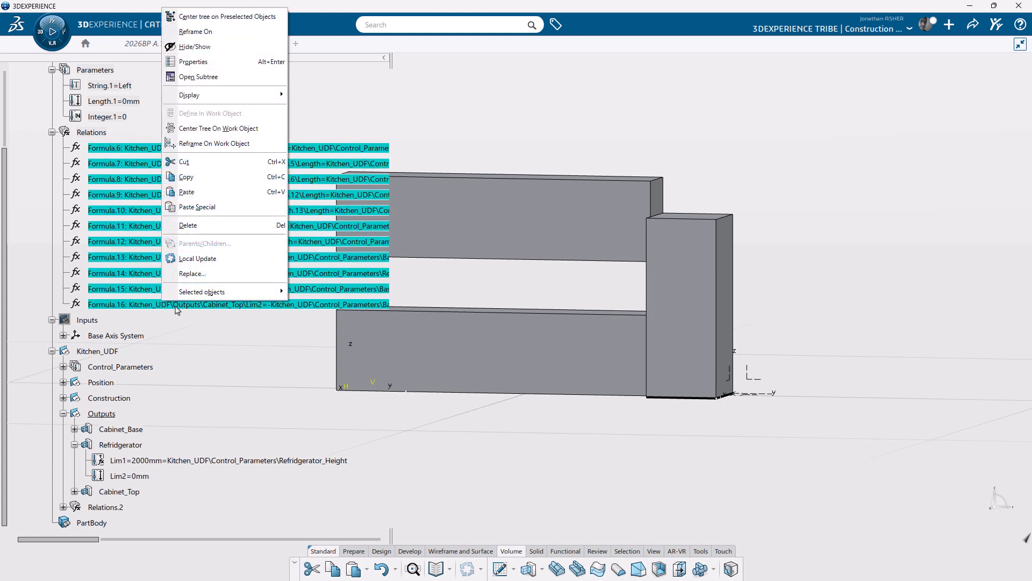
mouse_move(236, 291)
click(332, 323)
scroll(218, 425, down, 1)
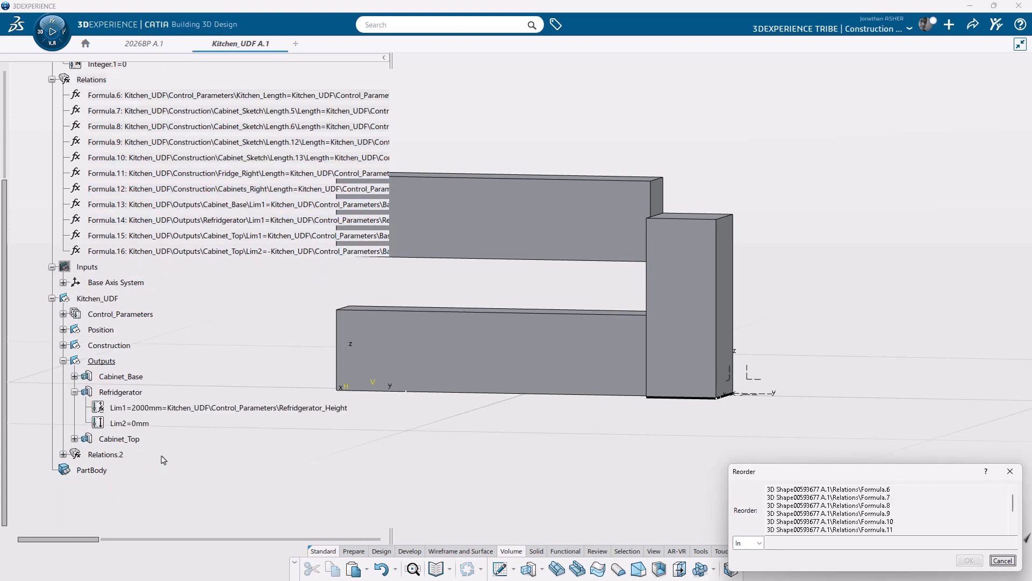
click(969, 559)
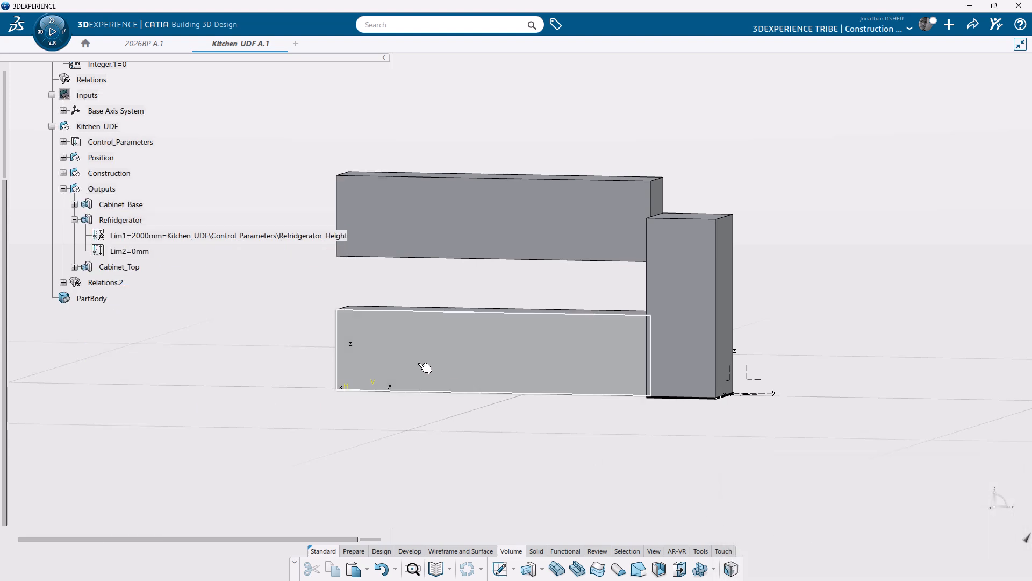
Step: Start a User Feature definition with the Kitchen_UDF geometrical set as its component and name it Kitchen_UDF
click(700, 551)
click(879, 560)
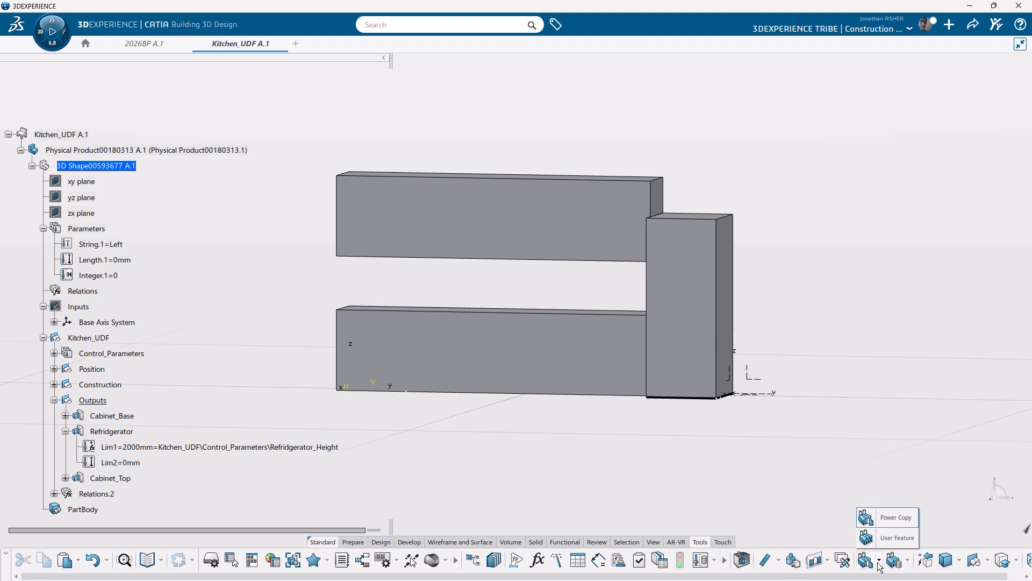
click(891, 538)
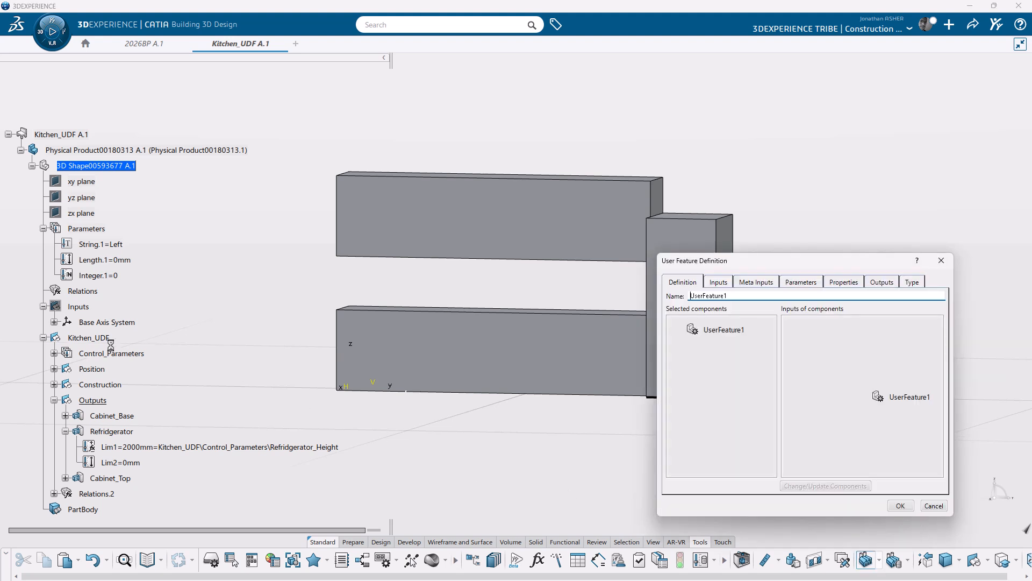
click(89, 338)
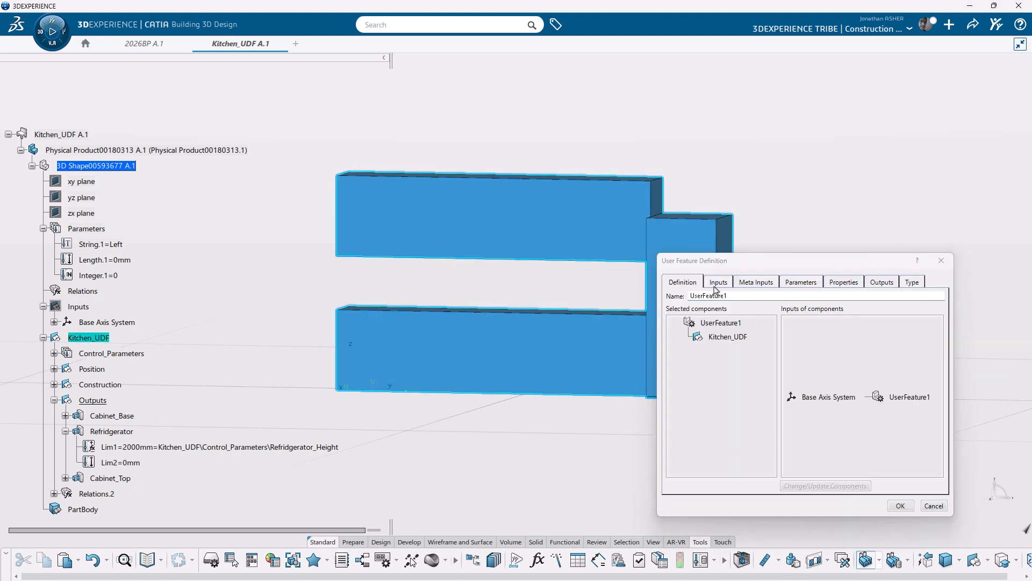
double_click(741, 297)
text(Kitchen_UDF)
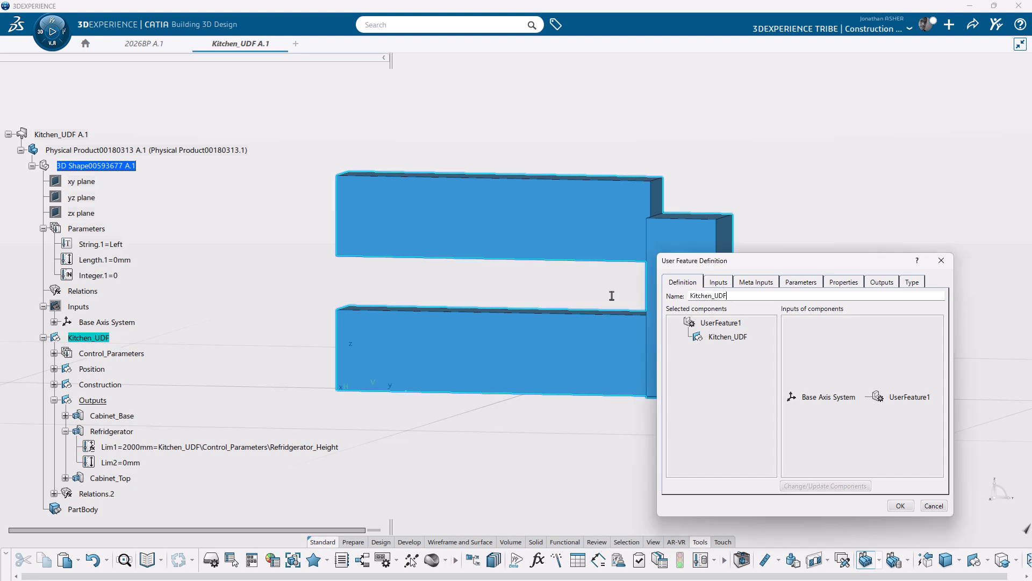
Step: Publish all Control_Parameters of the user feature, from Position through Kitchen_Length
click(718, 282)
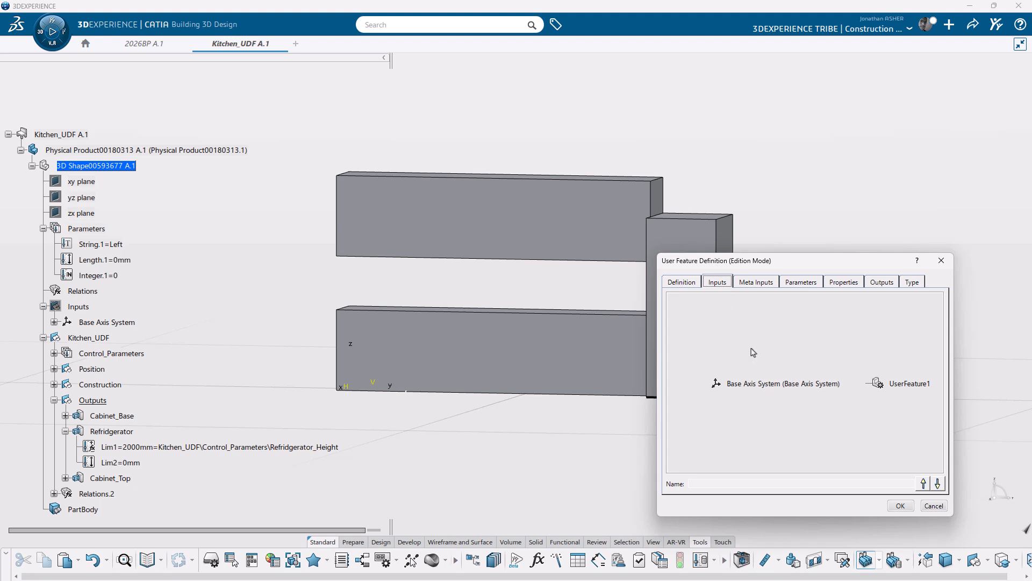
click(763, 287)
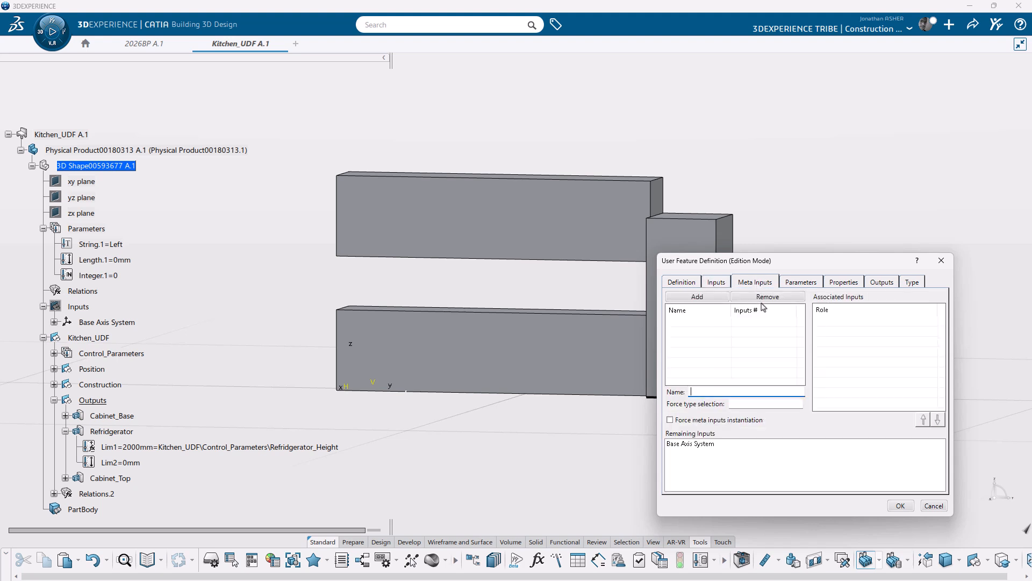
click(793, 284)
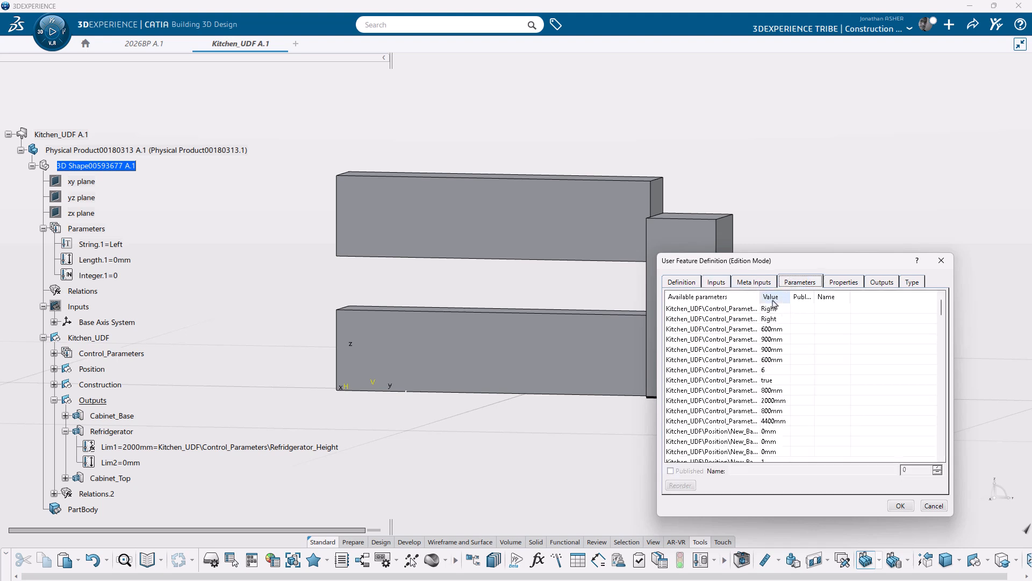
drag(761, 297, 847, 297)
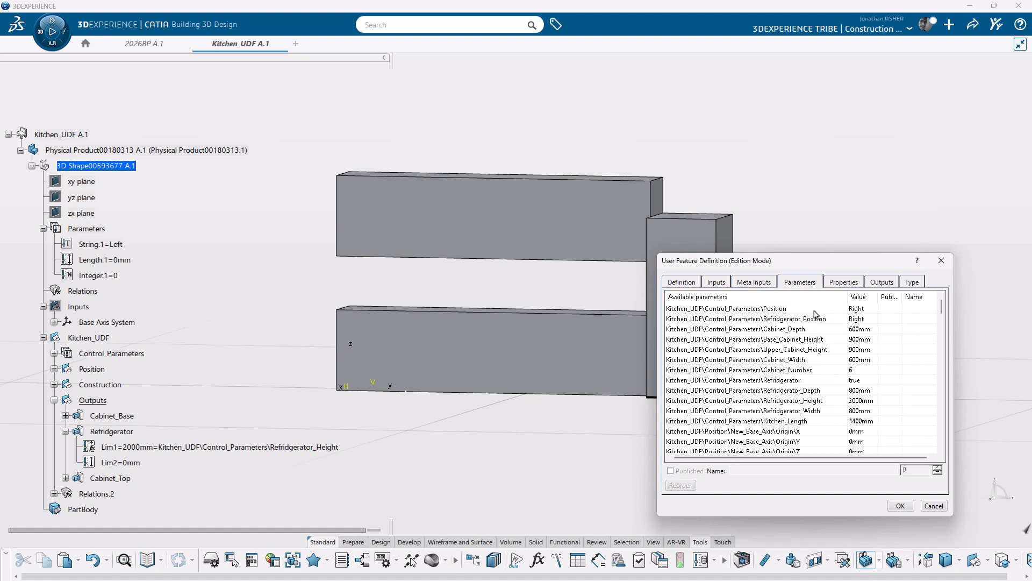
drag(782, 314, 785, 424)
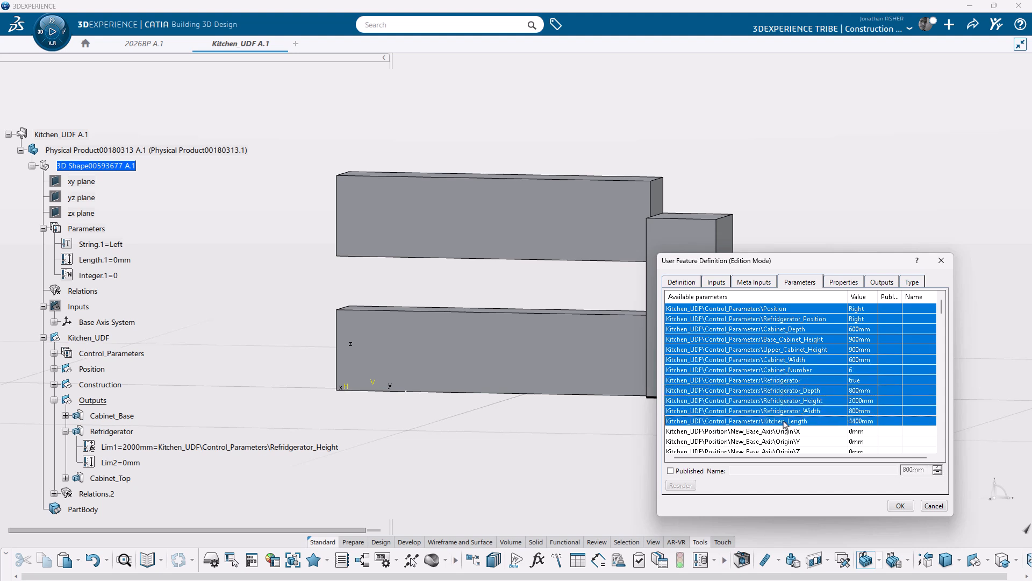
click(670, 472)
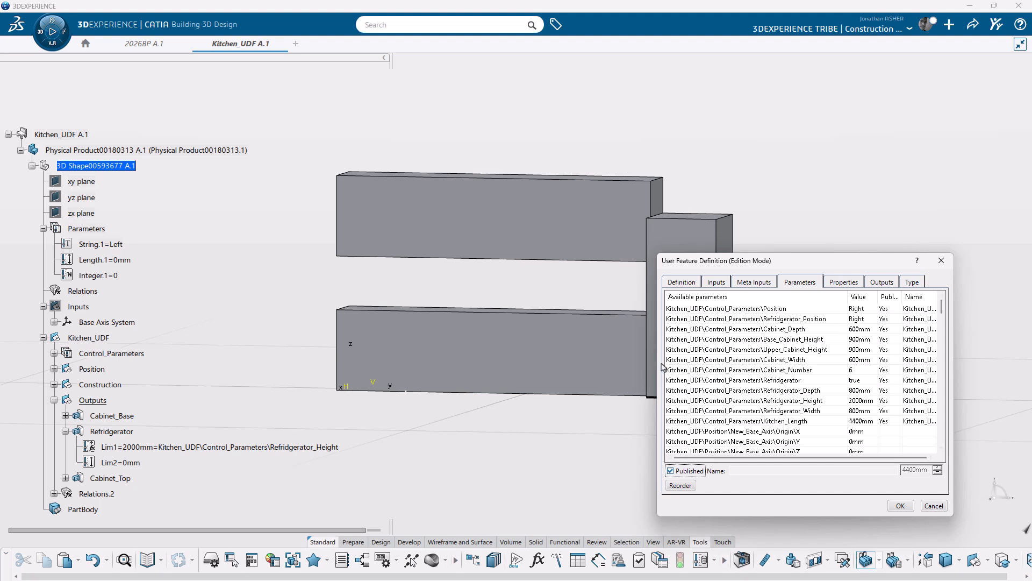
Step: Strip the path prefix from the first two published parameter names, leaving Position and Refridgerator_Position
drag(717, 262, 589, 252)
click(787, 301)
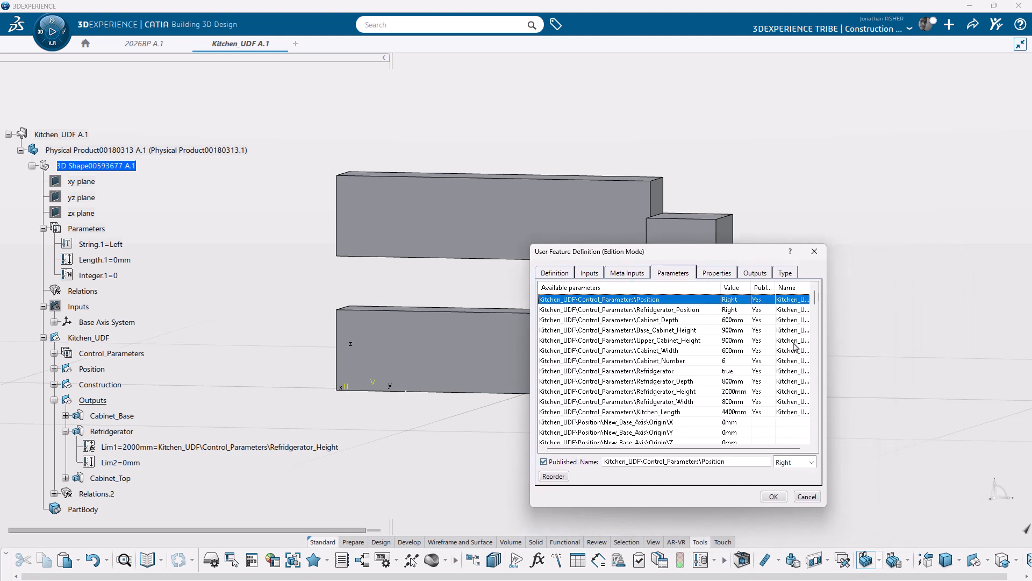
drag(701, 461, 560, 455)
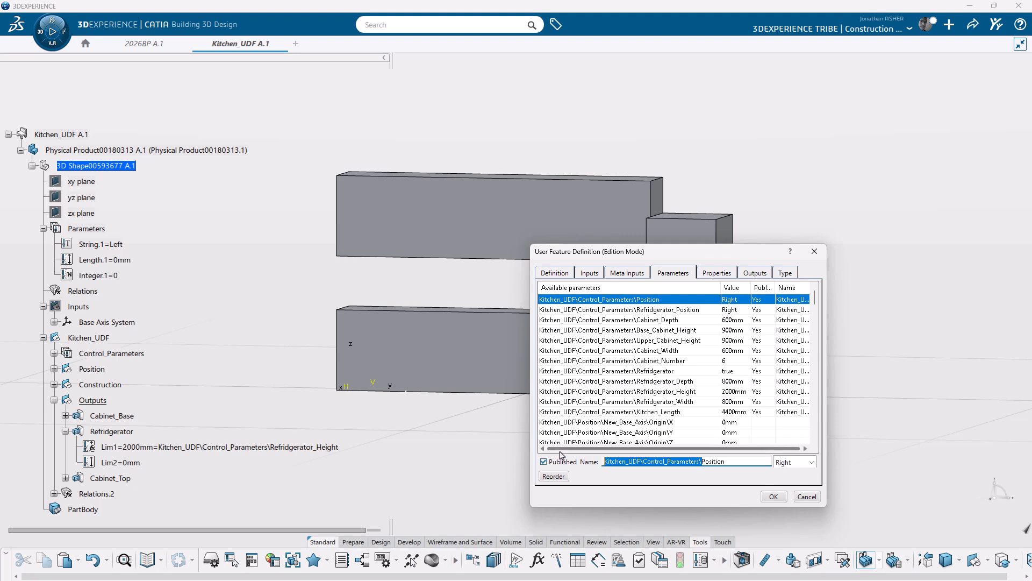
key(BackSpace)
click(667, 309)
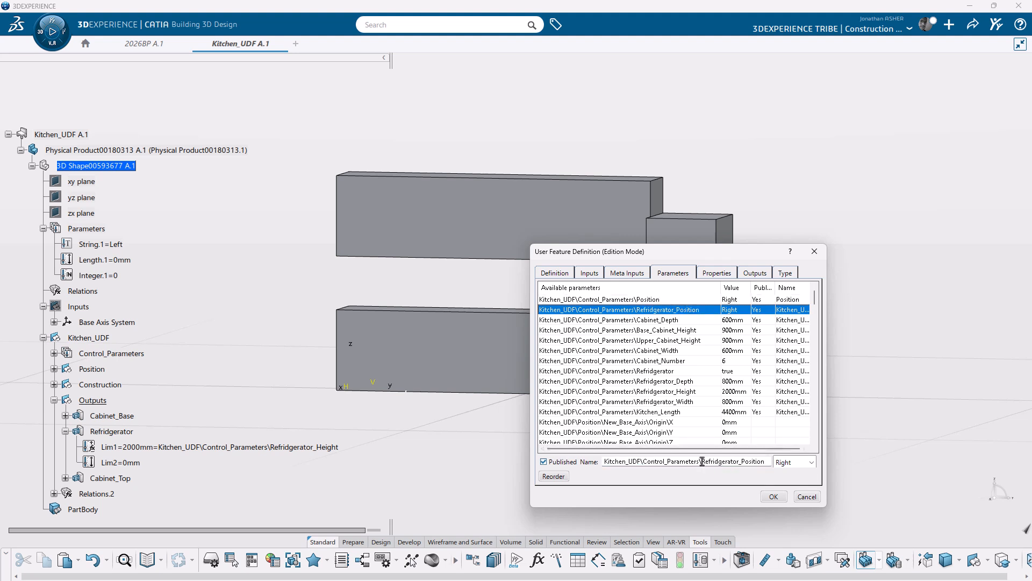
drag(702, 461, 578, 457)
key(BackSpace)
Step: Shorten the published cabinet parameter names to Cabinet_Depth, Base_Cabinet_Height, Upper_Cabinet_Height, Cabinet_Width and Cabinet_Number
click(659, 320)
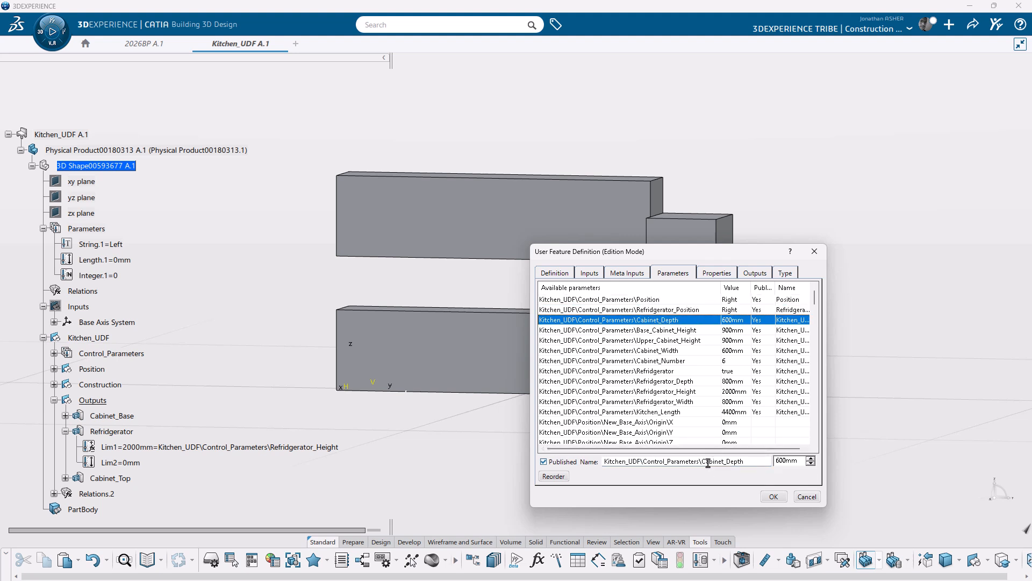
drag(701, 461, 606, 365)
click(622, 329)
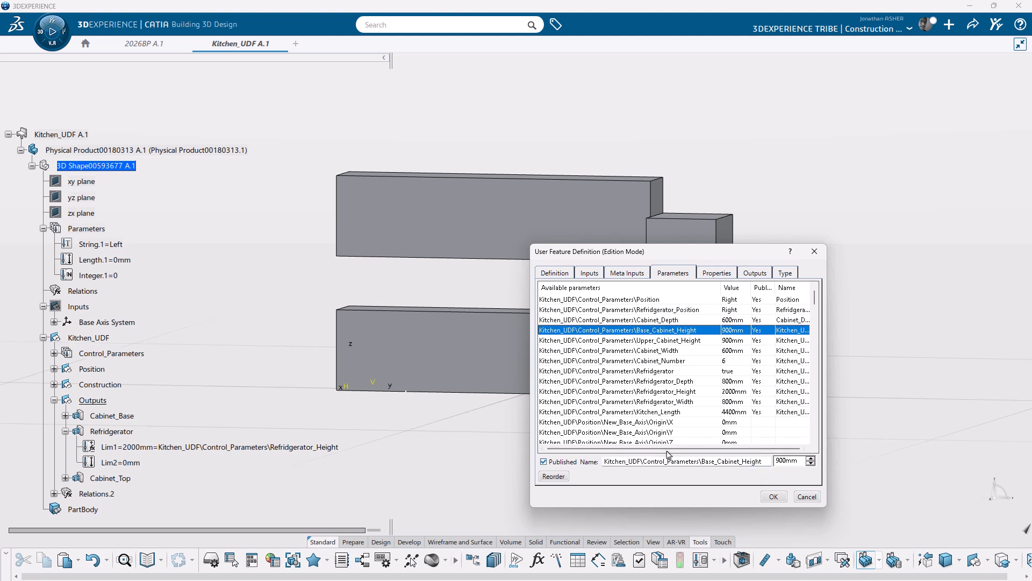
key(BackSpace)
click(657, 340)
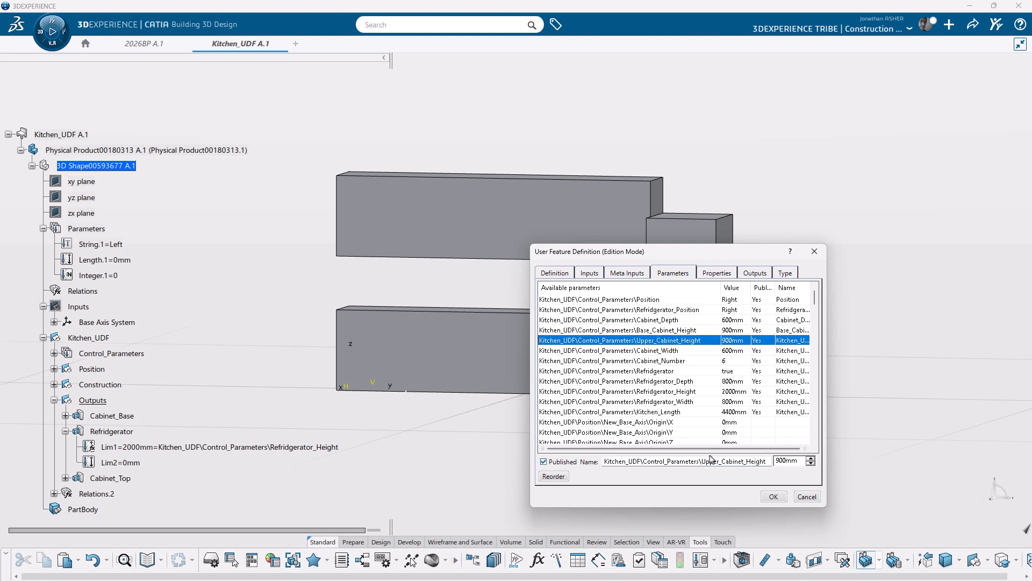
click(657, 350)
drag(700, 462, 551, 456)
key(BackSpace)
click(645, 361)
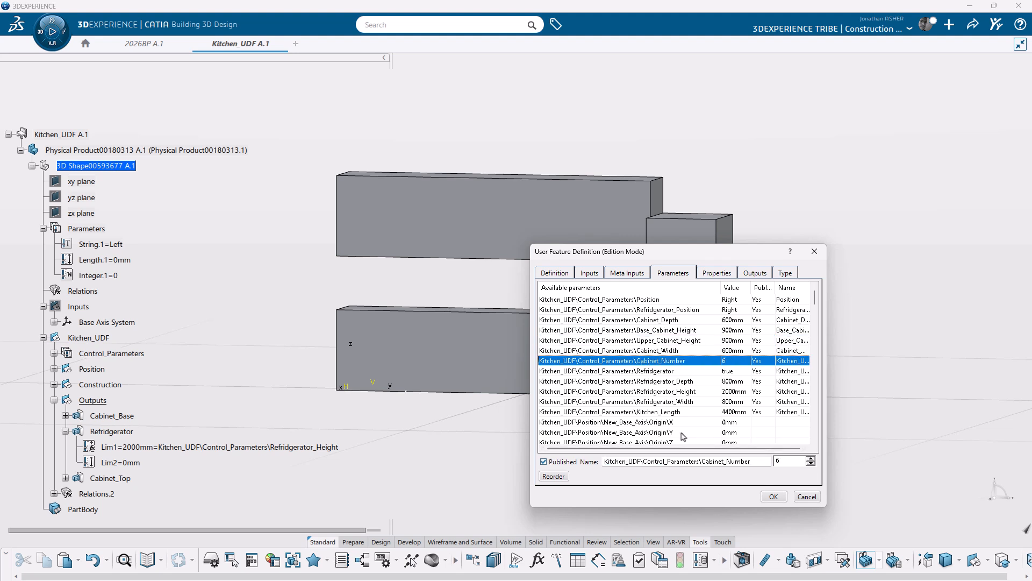
Step: Shorten the published refrigerator parameter names to Refridgerator, Refridgerator_Depth, Refridgerator_Height and Refridgerator_Width
click(665, 371)
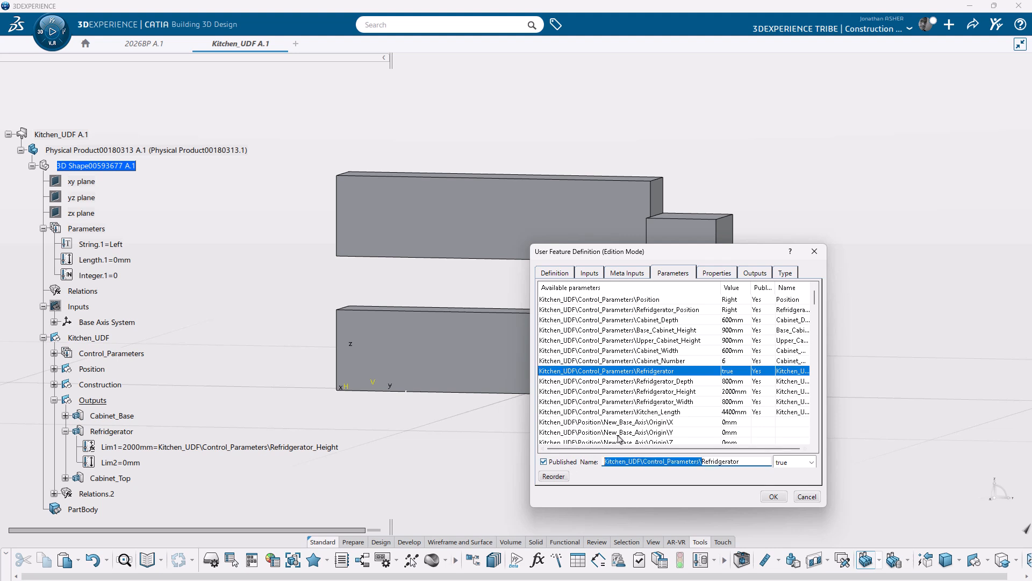
click(661, 382)
drag(701, 462, 596, 465)
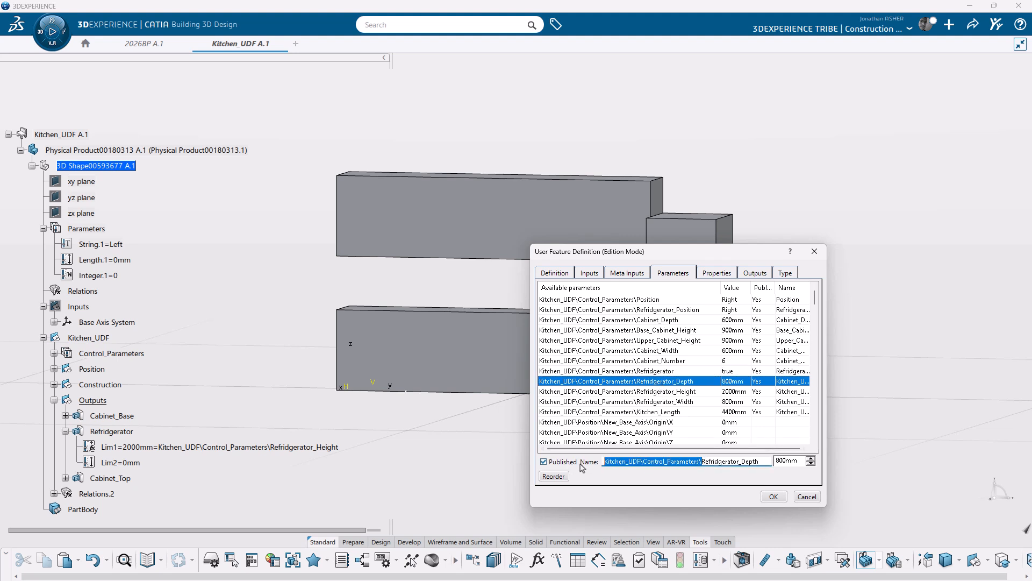
key(BackSpace)
click(651, 392)
drag(701, 461, 602, 462)
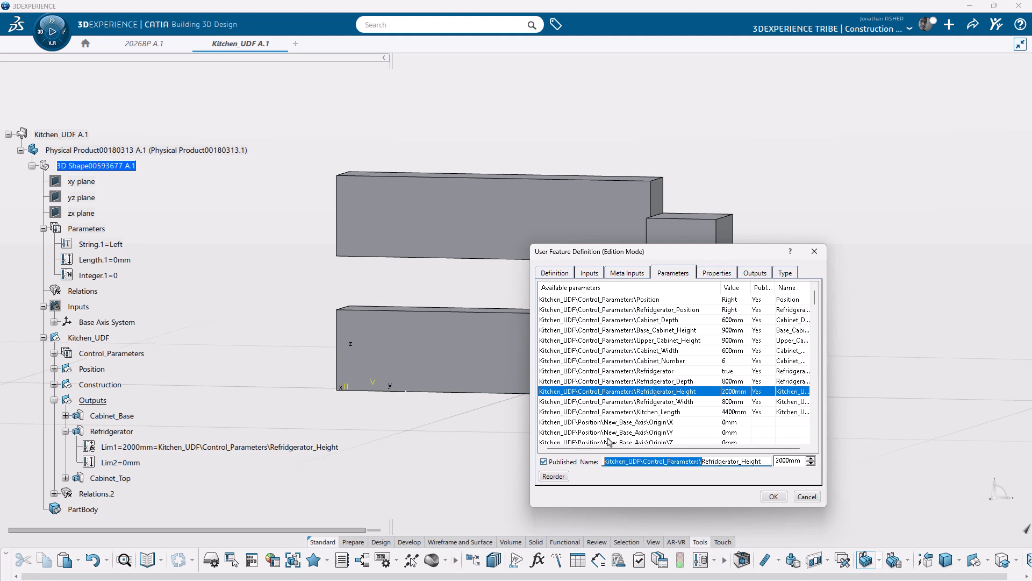
key(BackSpace)
click(651, 401)
drag(701, 461, 602, 463)
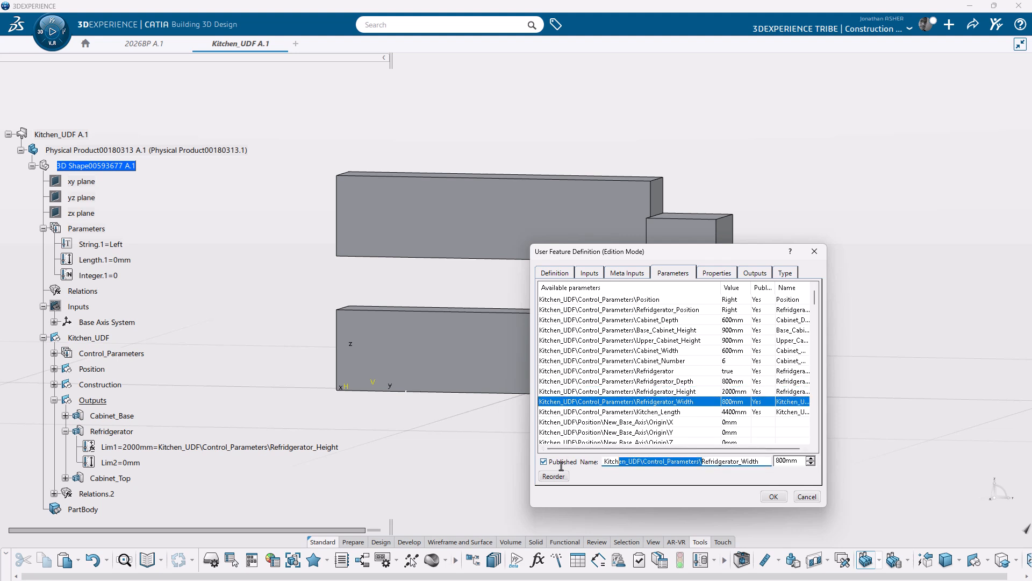
key(BackSpace)
Step: Shorten the published name of the kitchen length parameter to Kitchen_Length
click(651, 412)
drag(701, 462, 602, 462)
key(BackSpace)
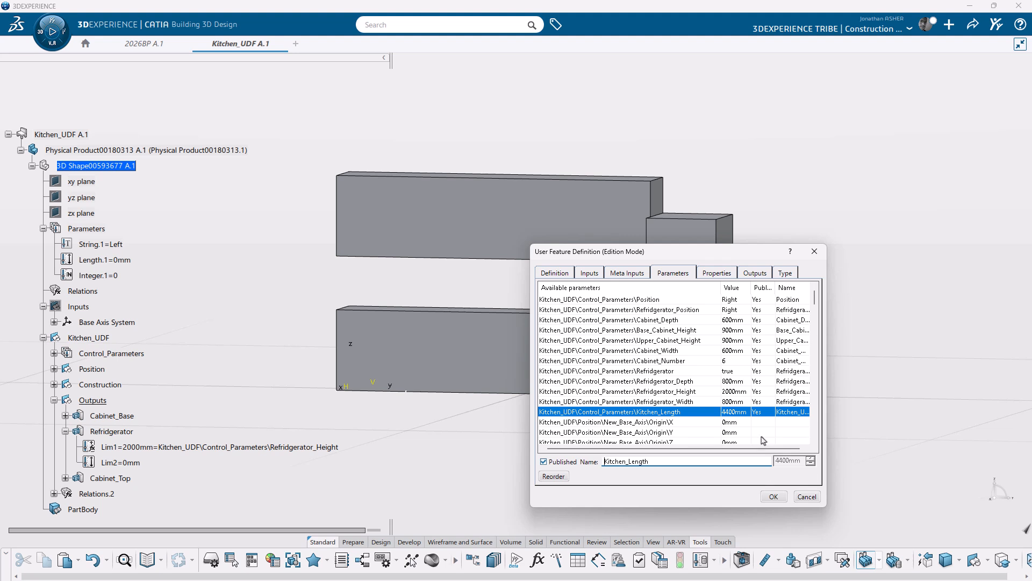
Step: Check the user feature's output list and its main result against the Cabinet_Base solid
click(709, 273)
click(742, 273)
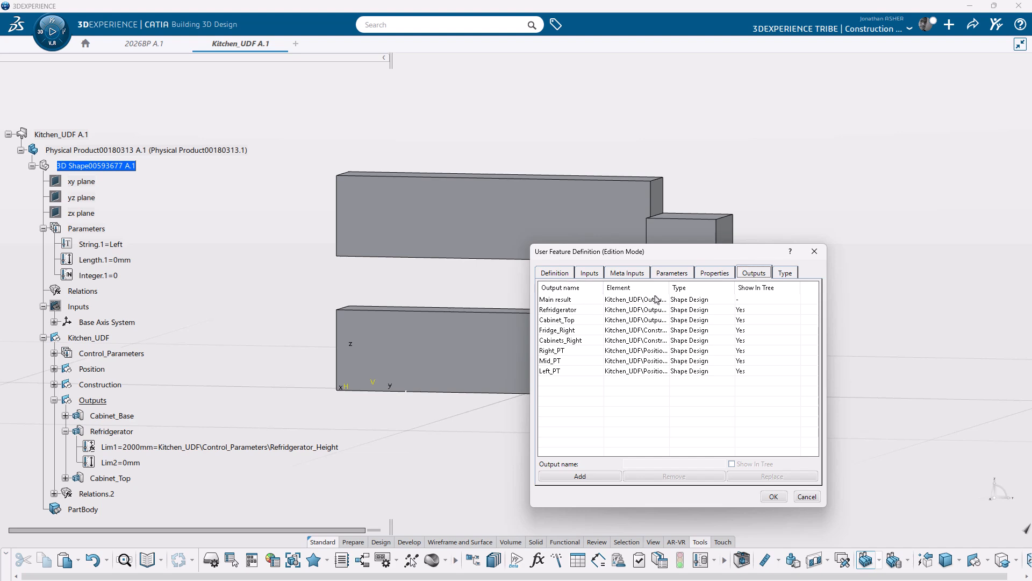
click(573, 304)
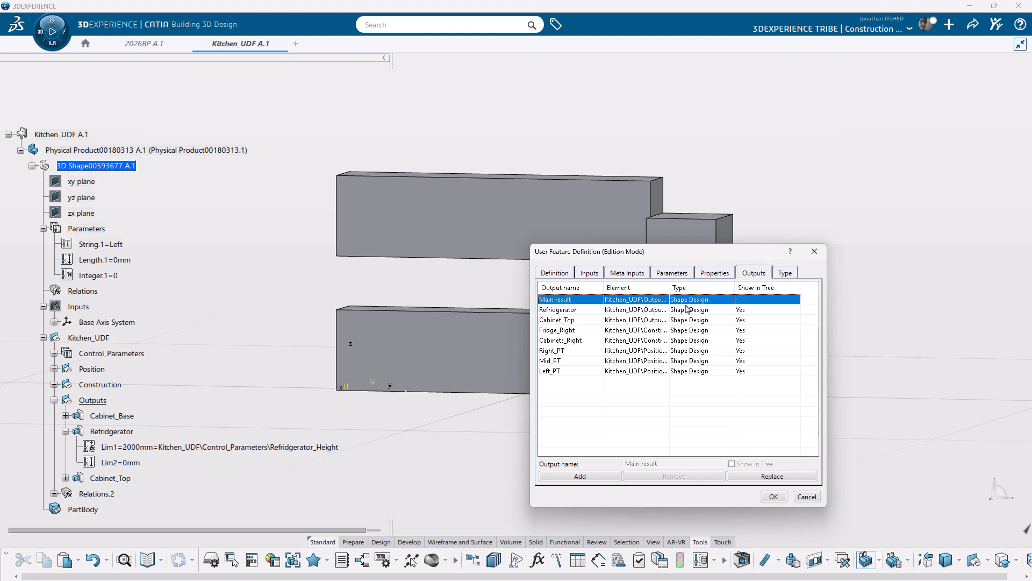
scroll(122, 477, down, 3)
scroll(110, 357, up, 1)
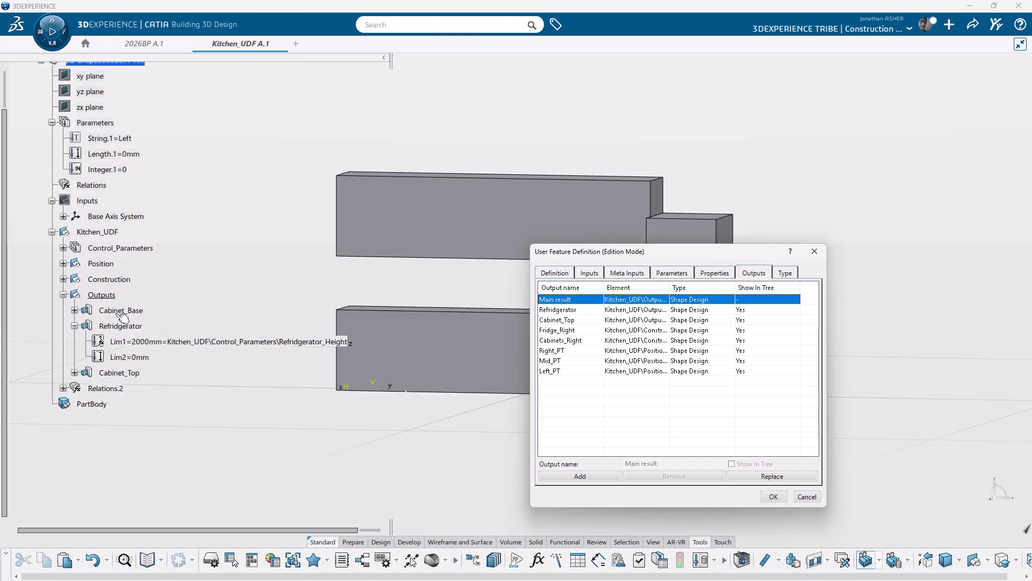
click(120, 311)
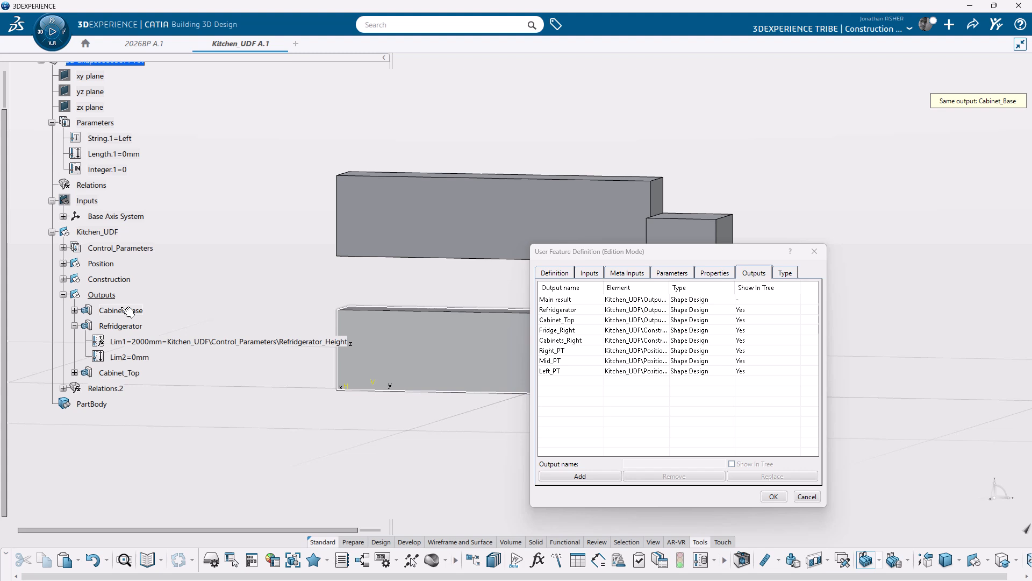
Step: Remove the Fridge_Right, Cabinets_Right, Right_PT, Mid_PT and Left_PT outputs and confirm the user feature definition
double_click(669, 288)
click(705, 310)
click(702, 320)
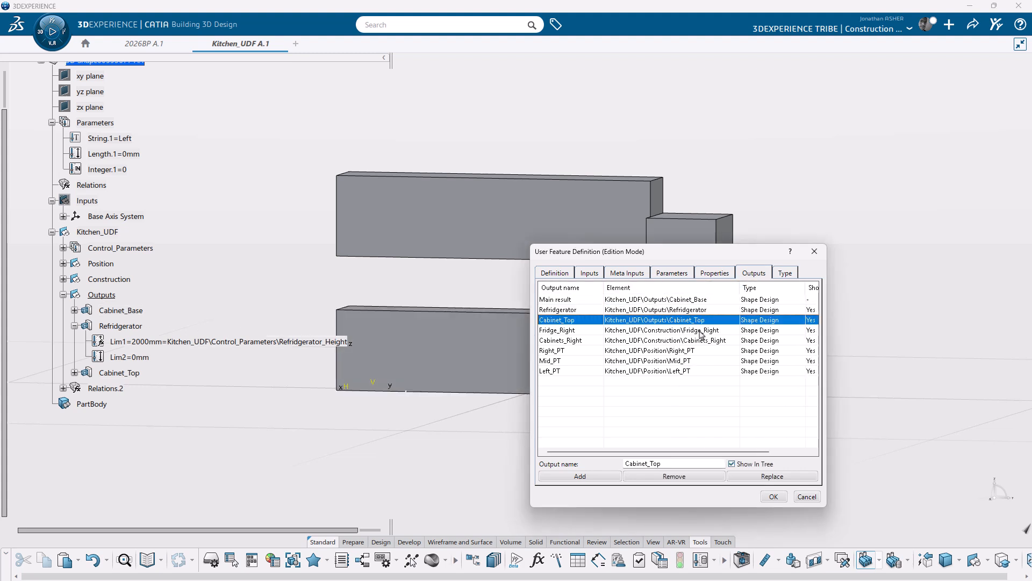
click(695, 330)
shift+click(689, 371)
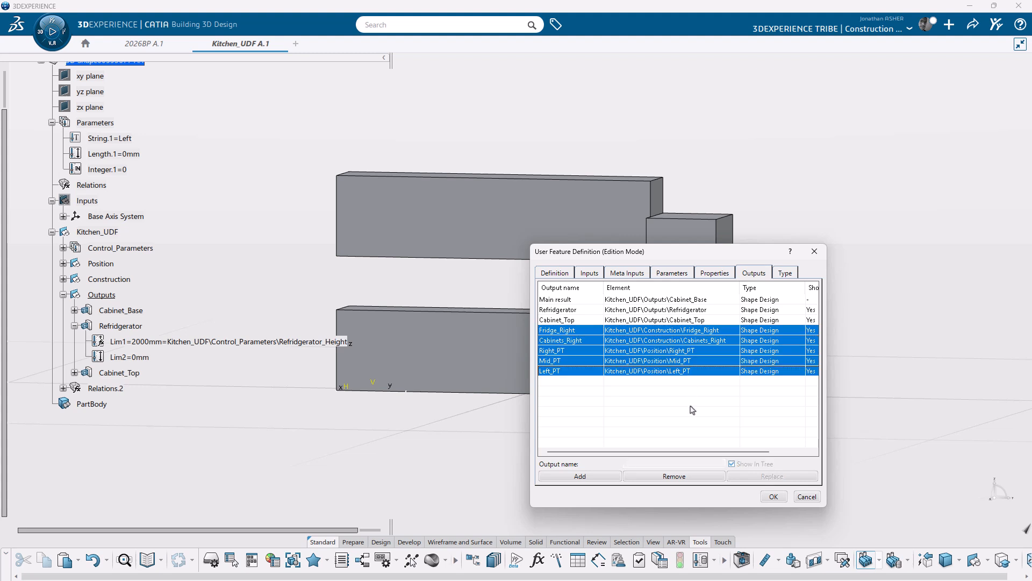
click(660, 478)
click(630, 300)
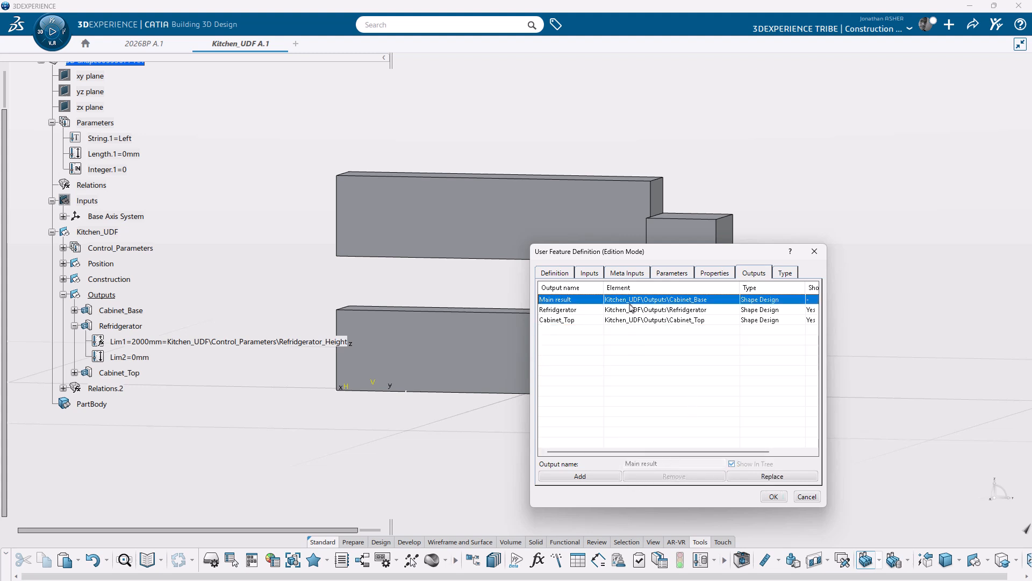
click(632, 309)
click(634, 320)
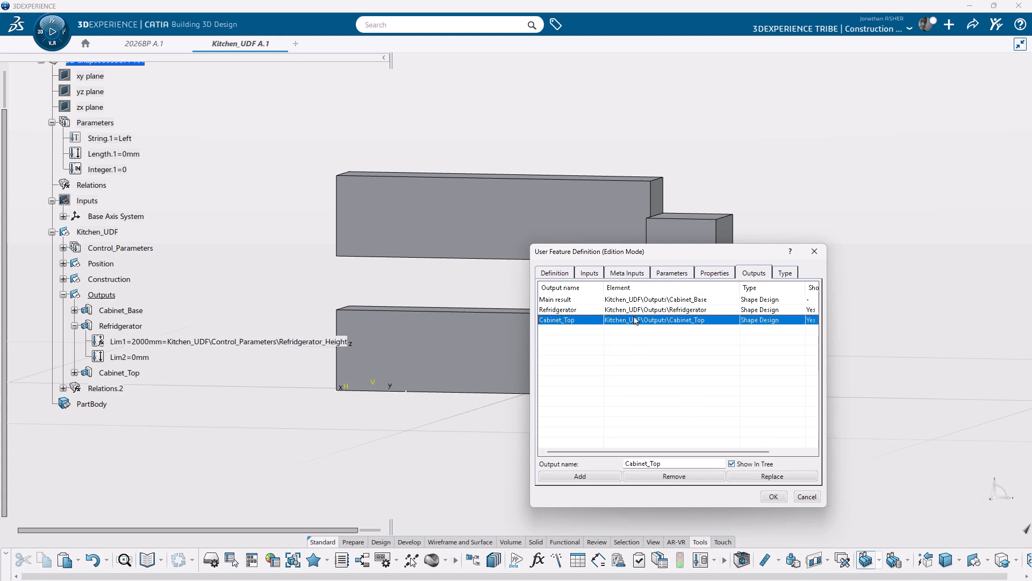
click(773, 497)
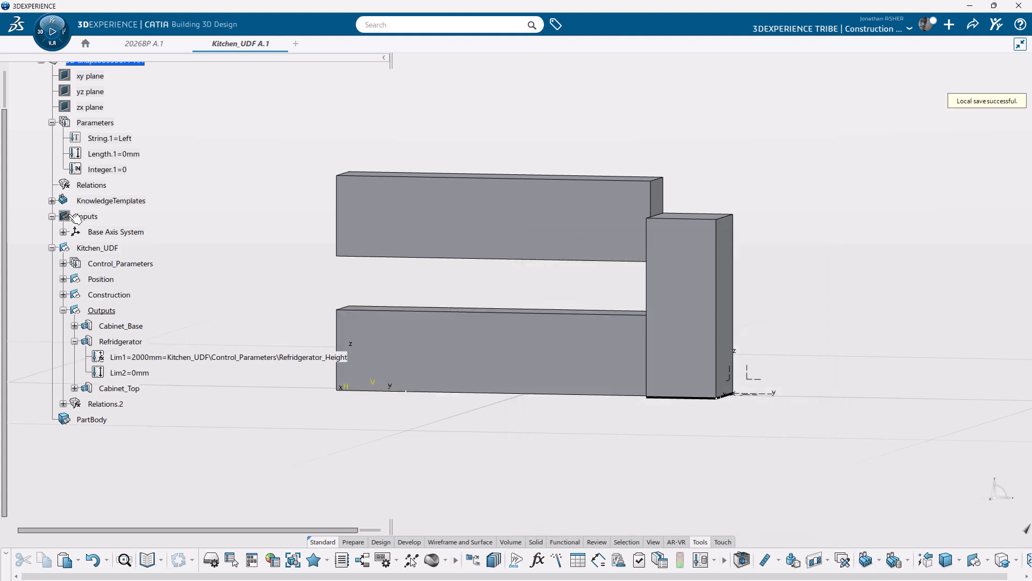
Step: Expand the knowledge templates to show the Kitchen_UDF template, and collapse the Inputs and Kitchen_UDF geometry branches
click(51, 200)
click(113, 217)
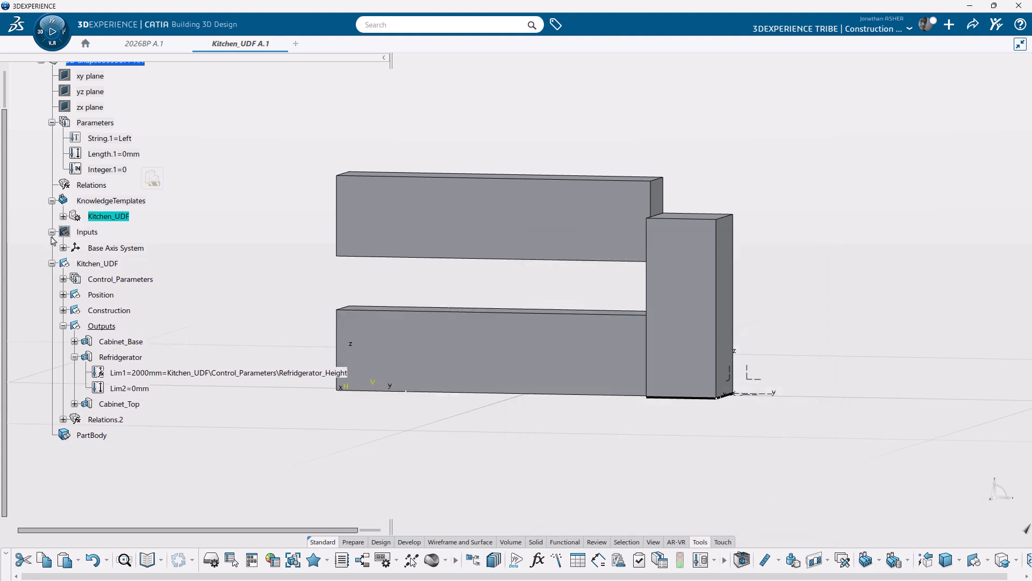
click(52, 232)
click(51, 247)
click(76, 310)
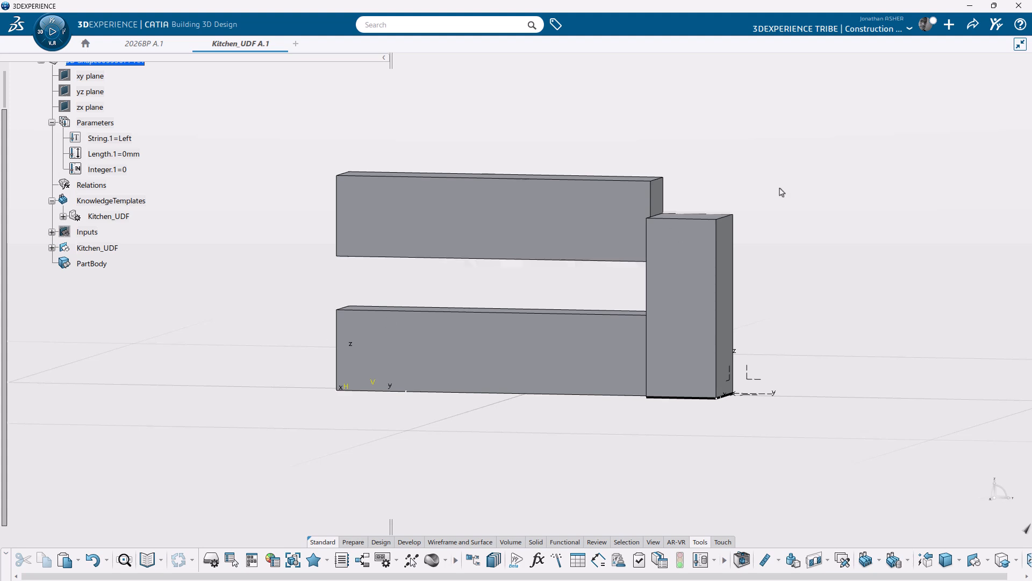
Step: Create a furnishing element type titled OT_Kitchen_DEMO with the Adaptive product instantiation method
click(949, 25)
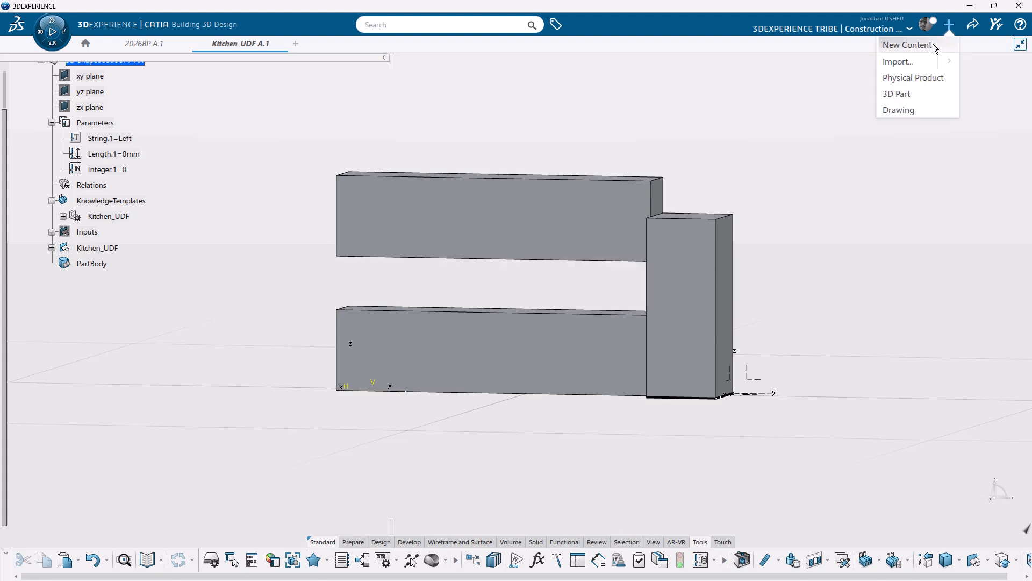
click(938, 45)
click(923, 202)
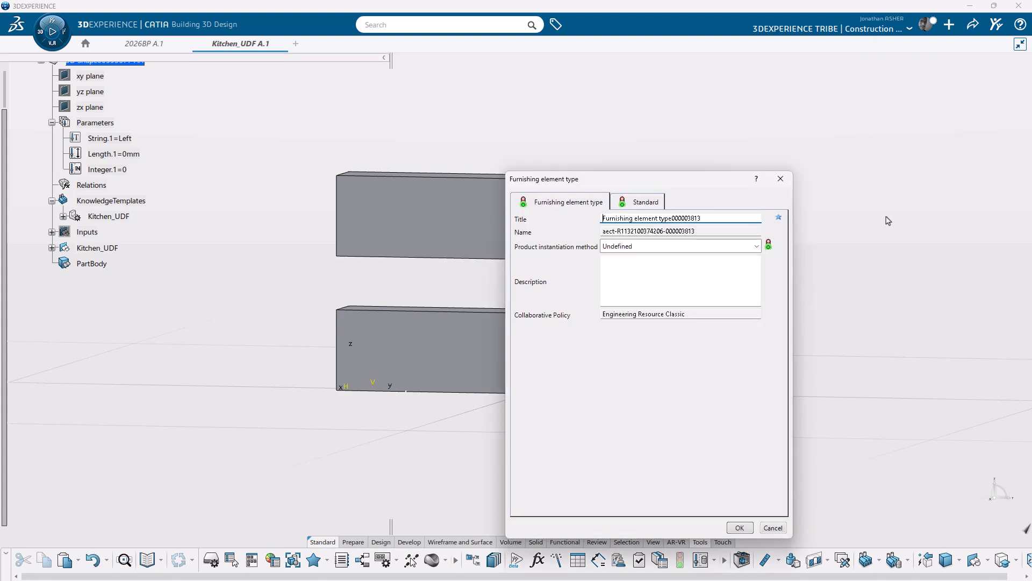
click(653, 247)
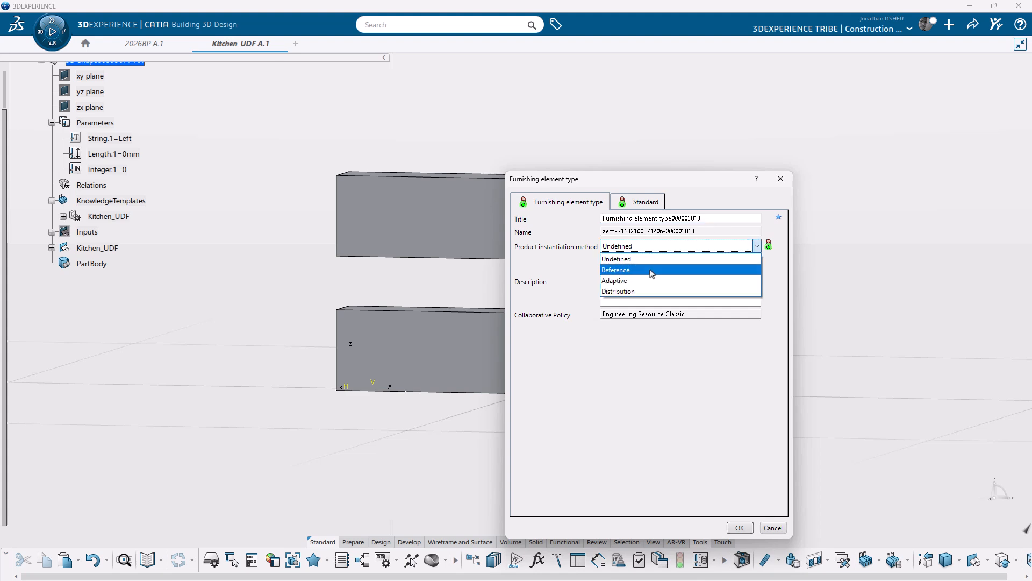
click(653, 279)
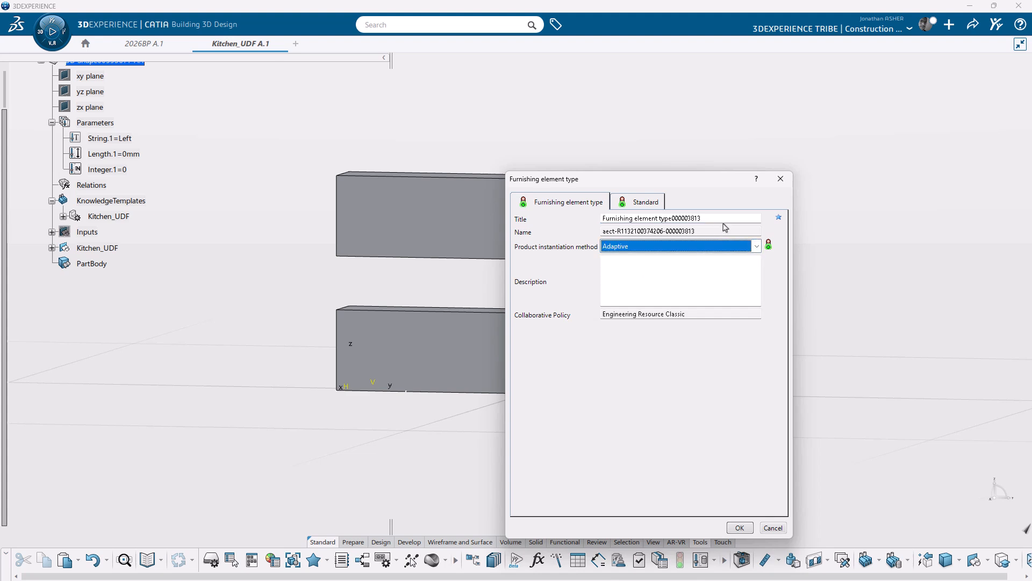
drag(726, 218, 602, 219)
text(OT_Kitchen_DEMO)
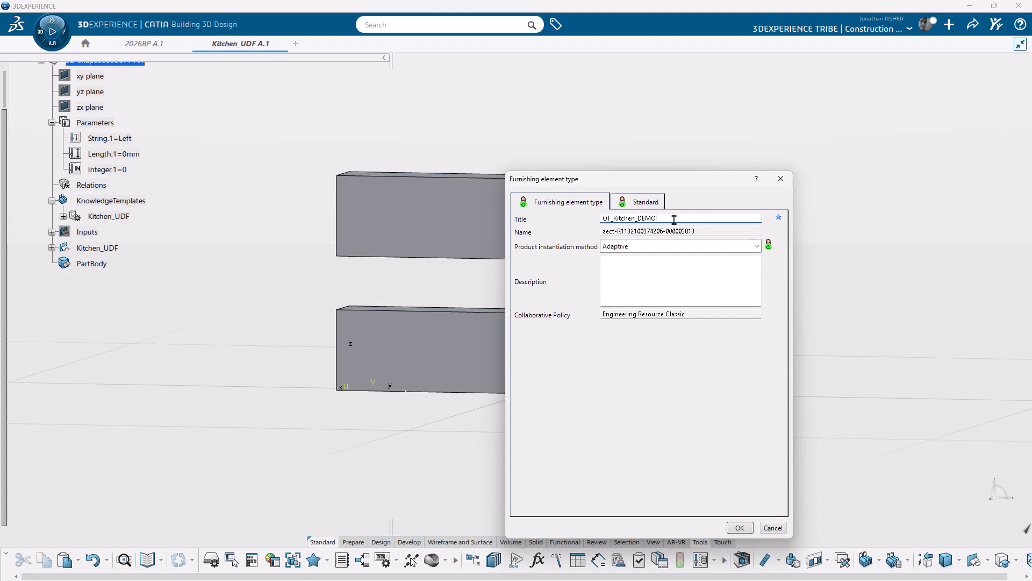
key(Return)
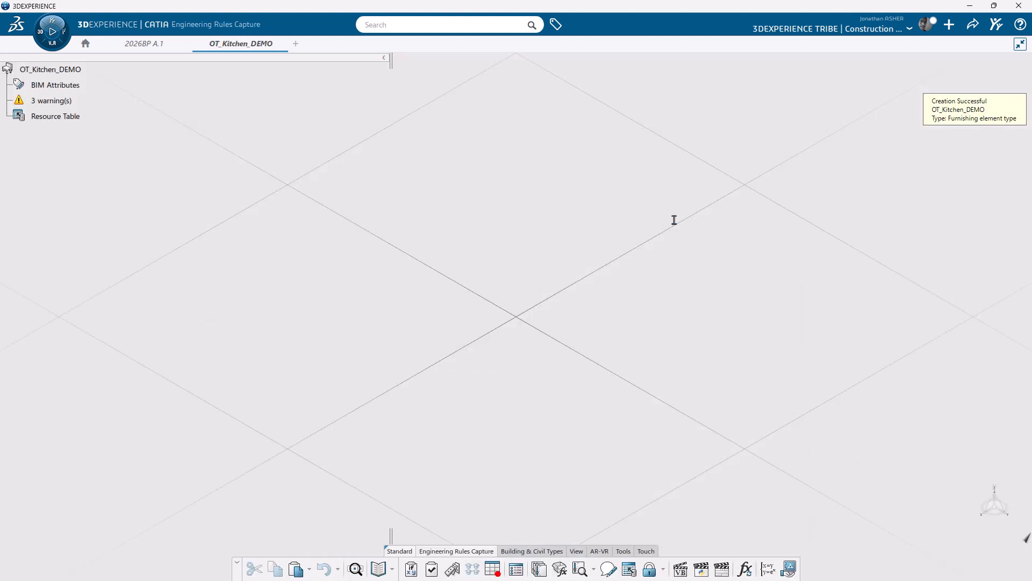
Step: Assign the Kitchen_UDF template as the user-defined feature resource for feature-based design in OT_Kitchen_DEMO's resource table
double_click(54, 117)
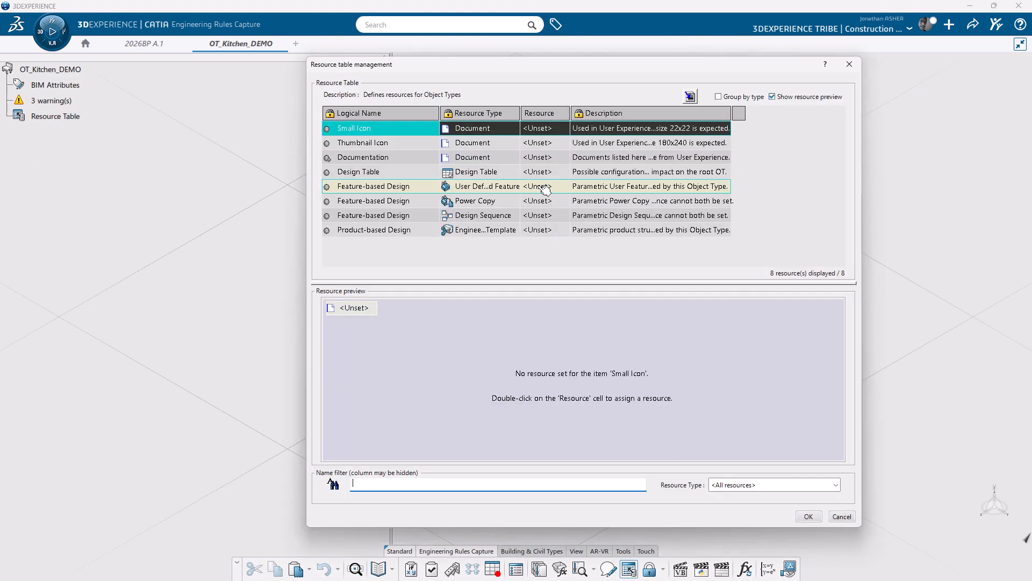
click(539, 186)
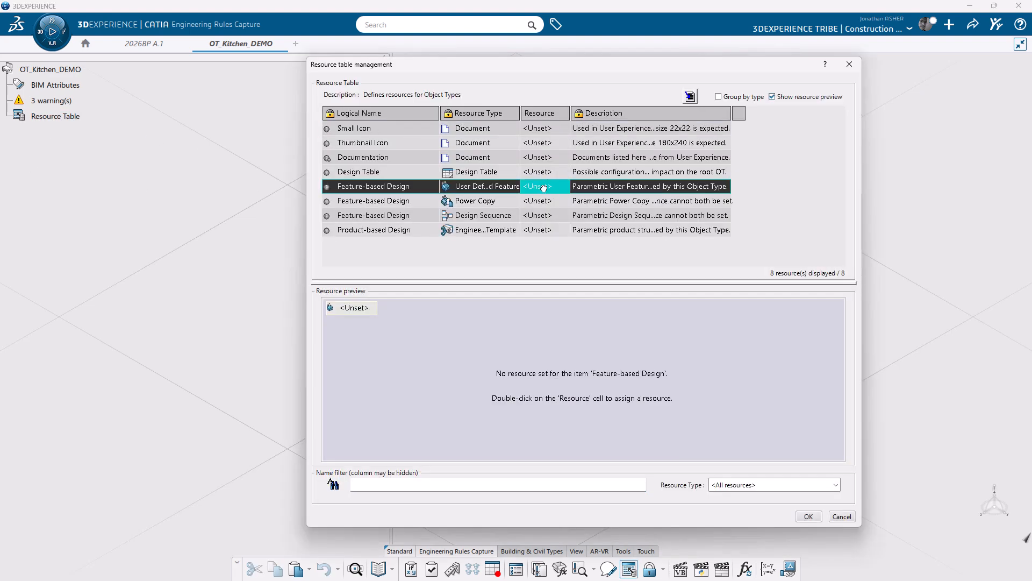
double_click(543, 188)
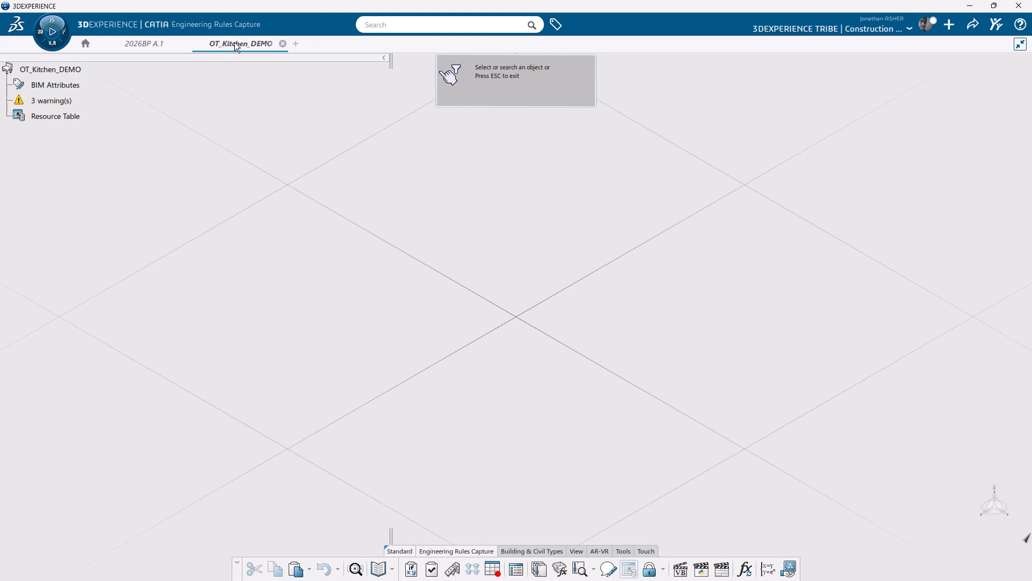
mouse_move(234, 42)
click(194, 98)
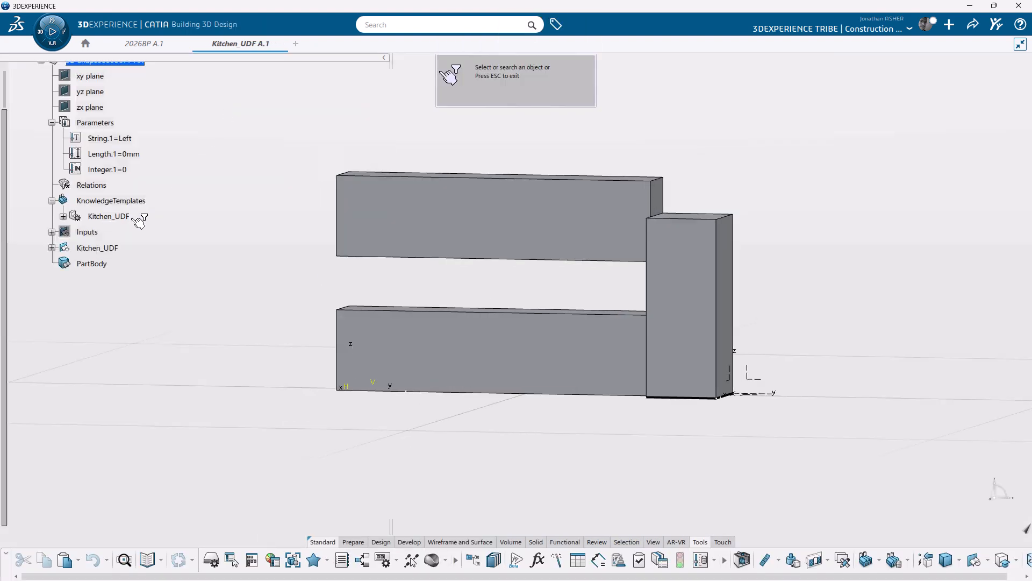
click(135, 215)
click(484, 185)
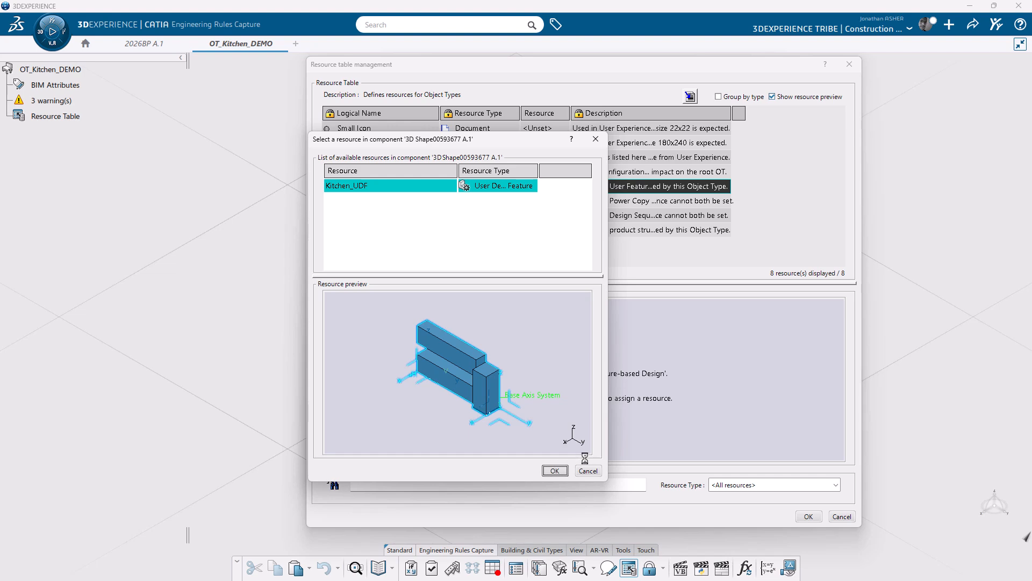
click(809, 517)
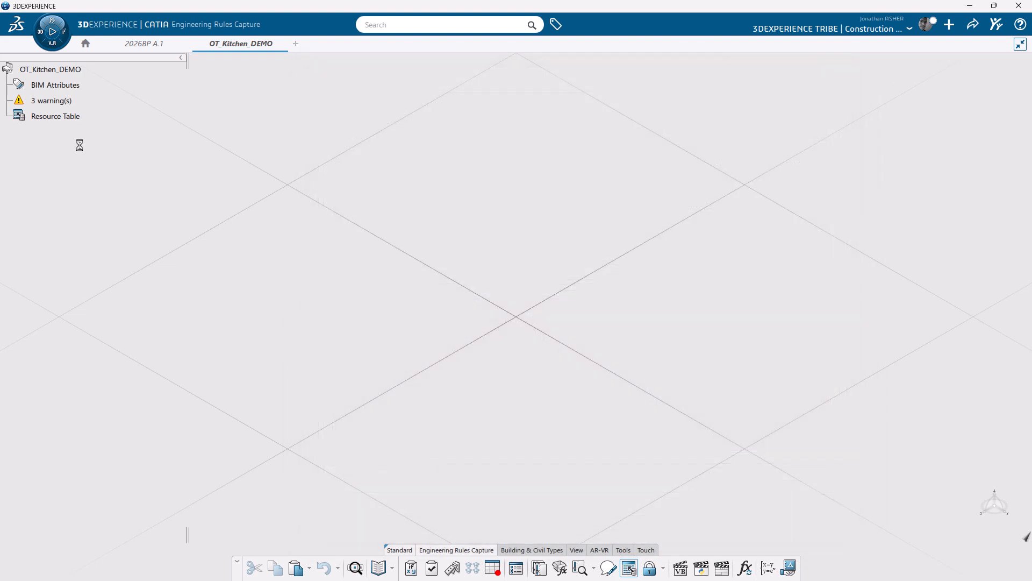
Step: Define the physical product inside Kitchen_UDF as a component, using Kitchen_Sketch as its base axis
mouse_move(227, 39)
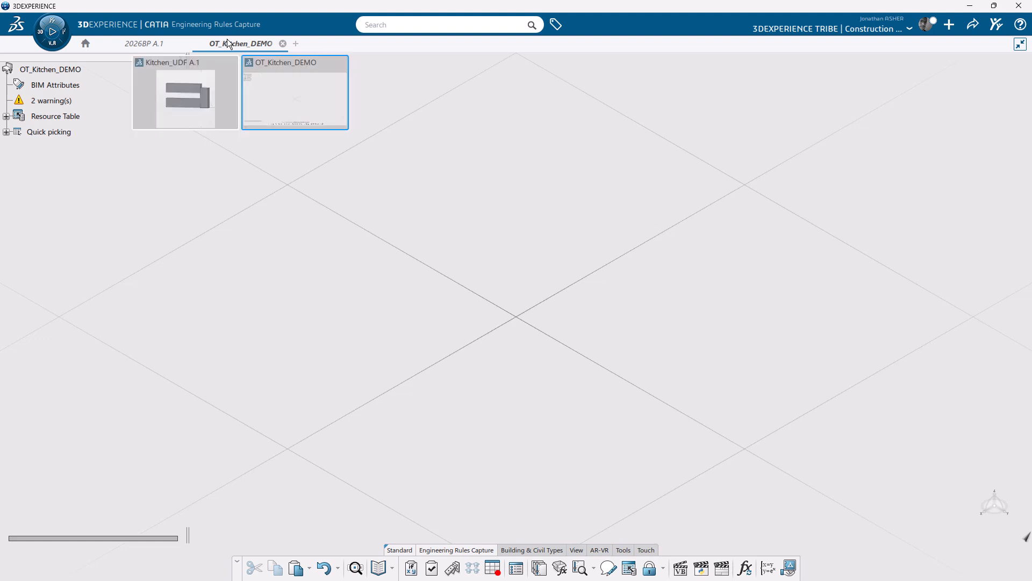
click(202, 82)
double_click(92, 152)
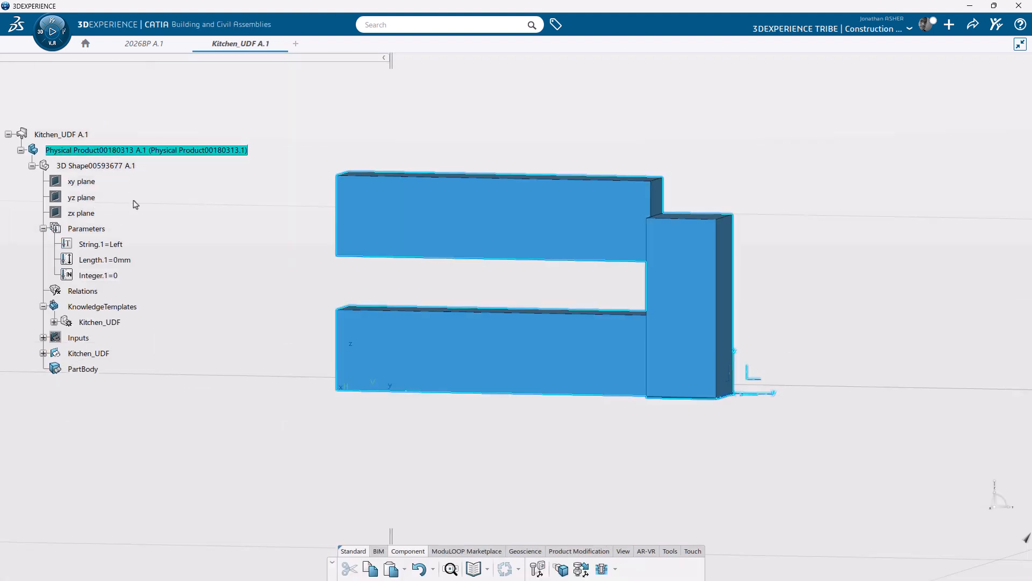
click(537, 569)
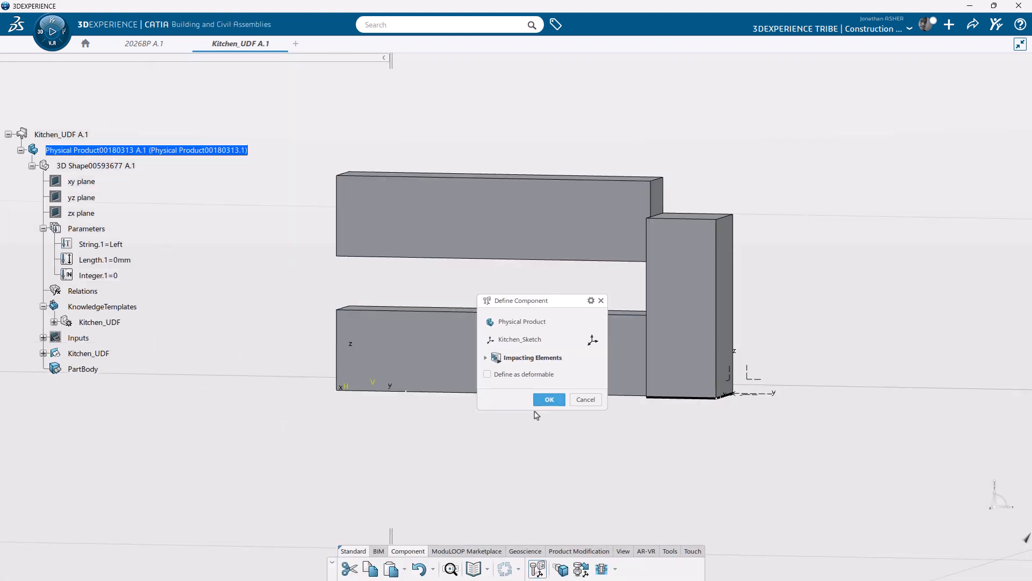
click(549, 399)
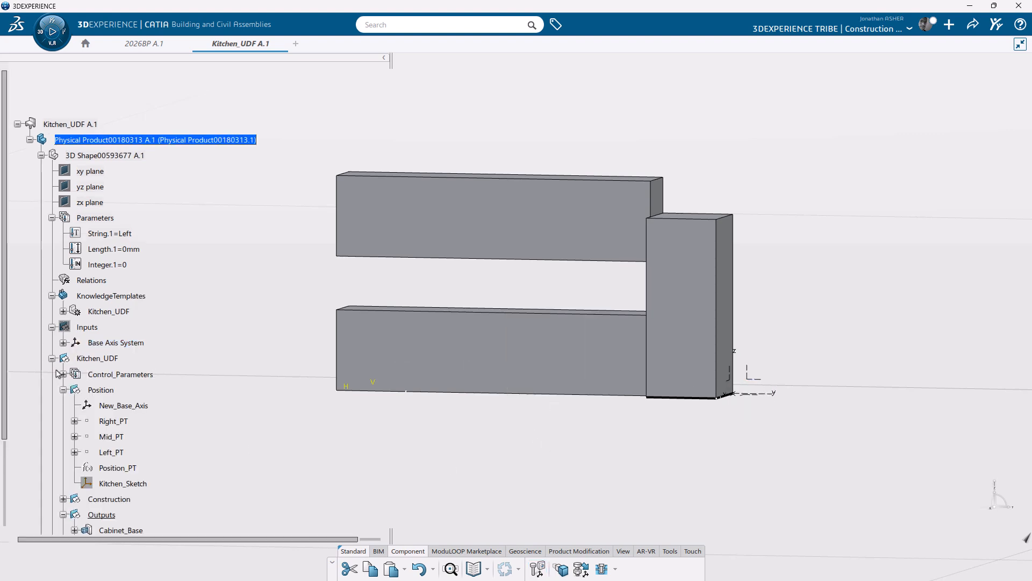
Step: Redirect the published Base Axis System from Kitchen_Sketch to the Base Axis System under Inputs
scroll(88, 375, down, 3)
click(41, 481)
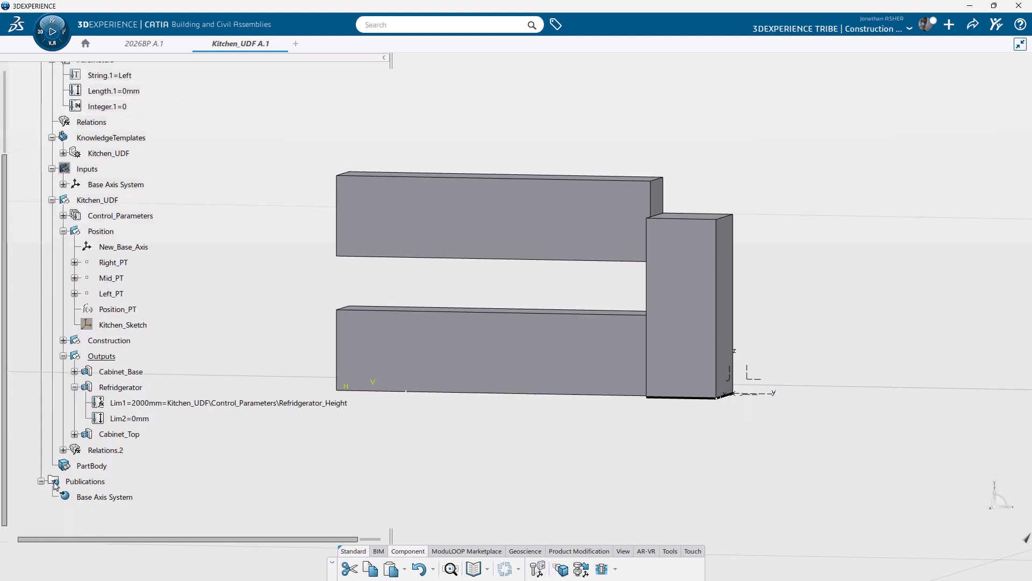
double_click(104, 496)
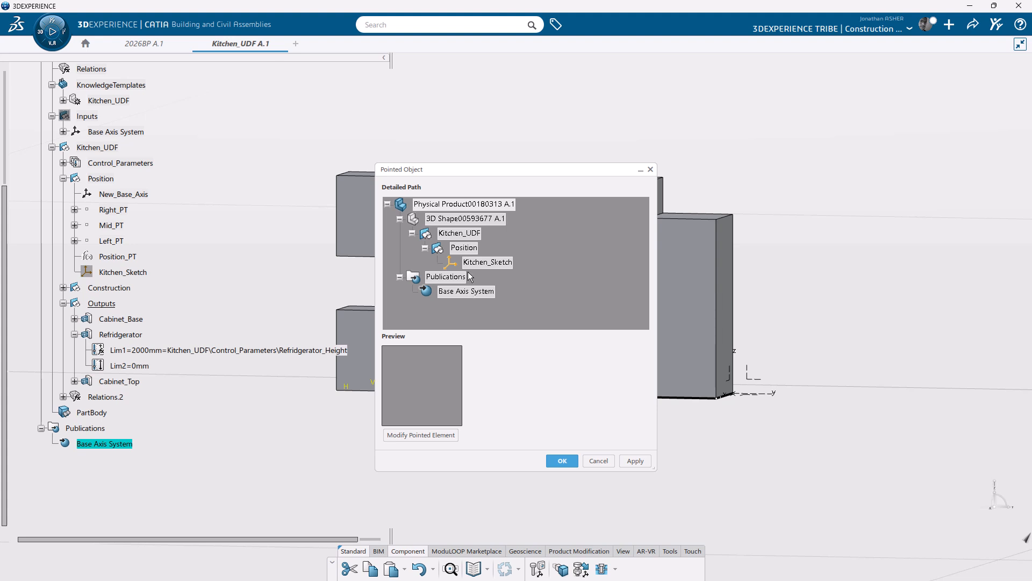
click(421, 435)
click(116, 132)
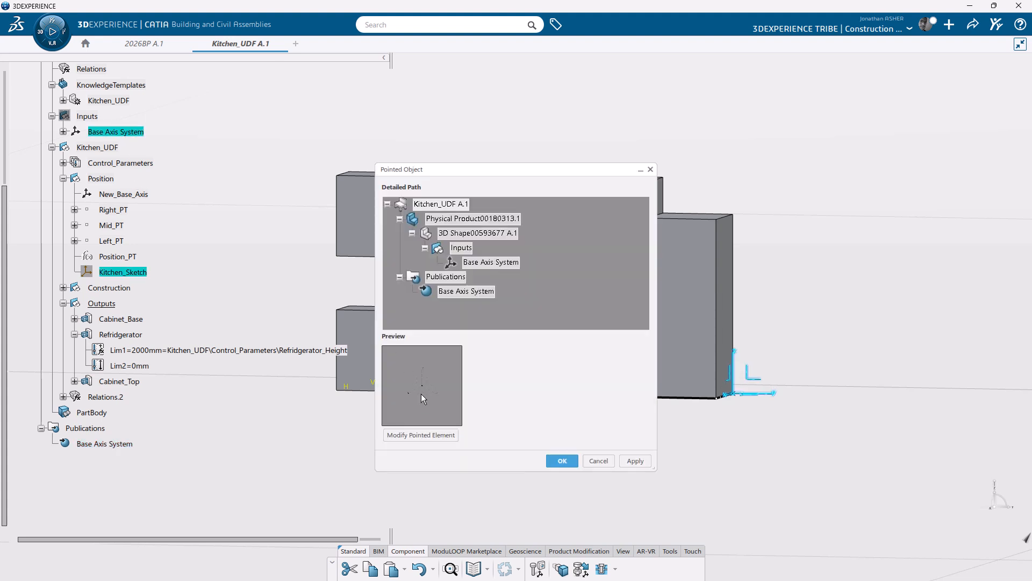
click(561, 460)
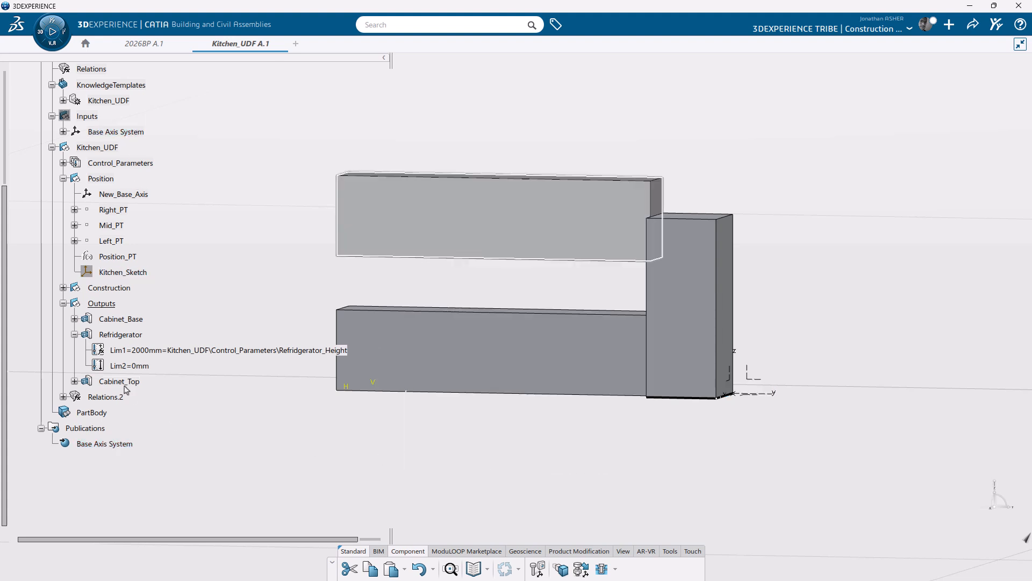
Step: Save the Kitchen_UDF root and the OT_Kitchen_DEMO object type
scroll(126, 389, up, 6)
click(70, 177)
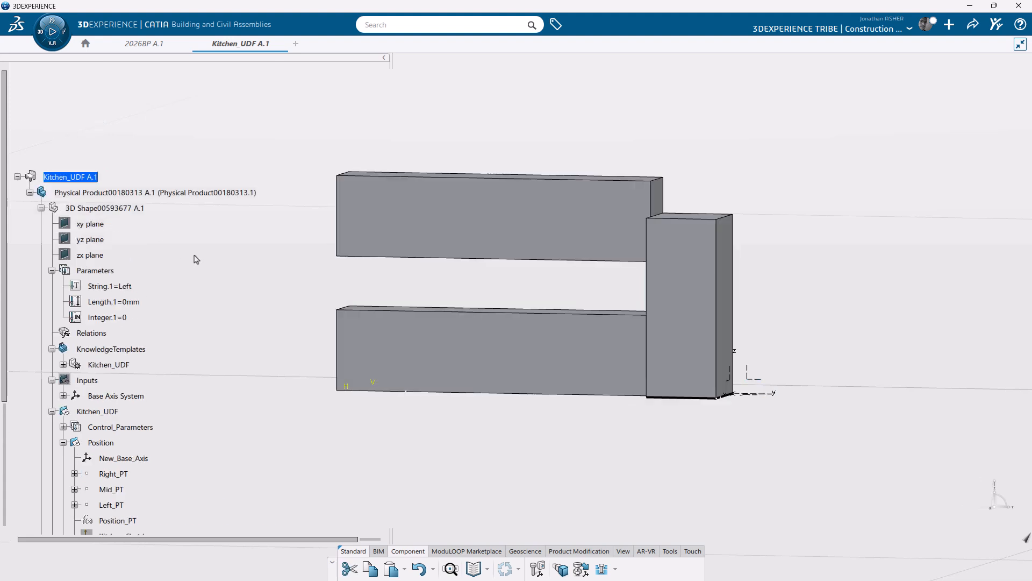
key(ctrl+s)
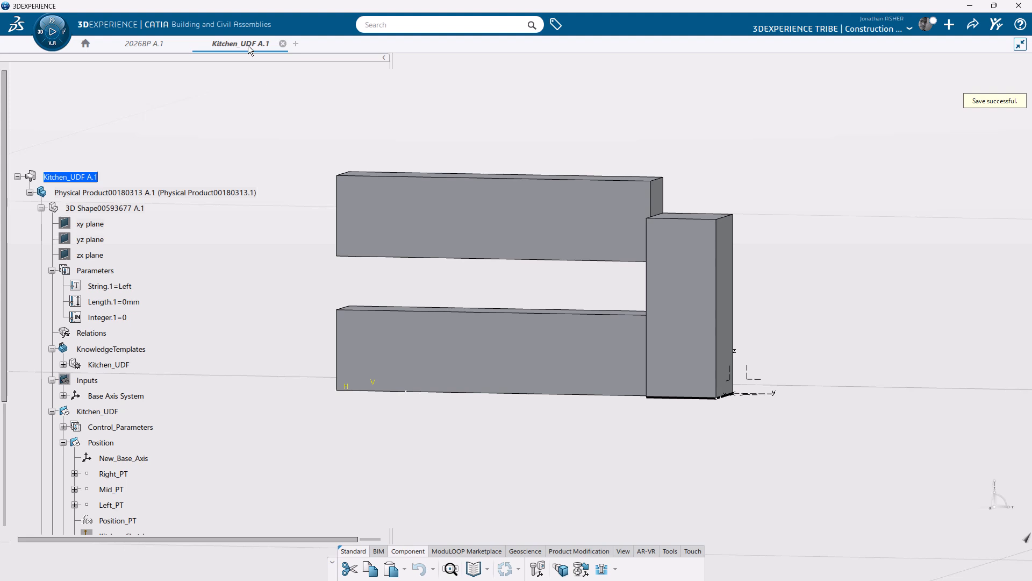
mouse_move(248, 45)
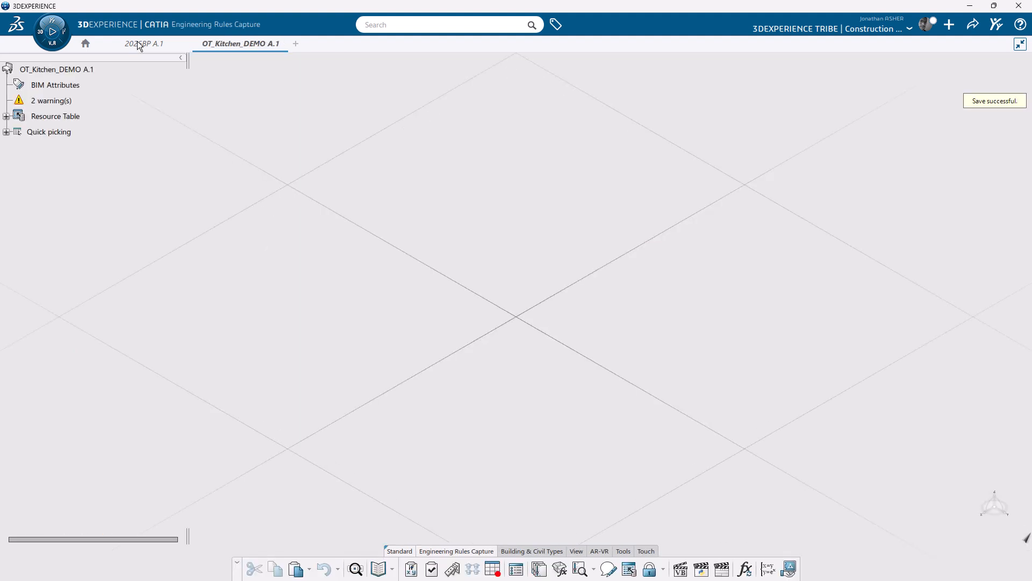
Step: In the 2026BP building, open Typical_Floor_Layouts under Interiors_DRV_2026BP and activate its 3D shape for editing
click(135, 86)
click(21, 106)
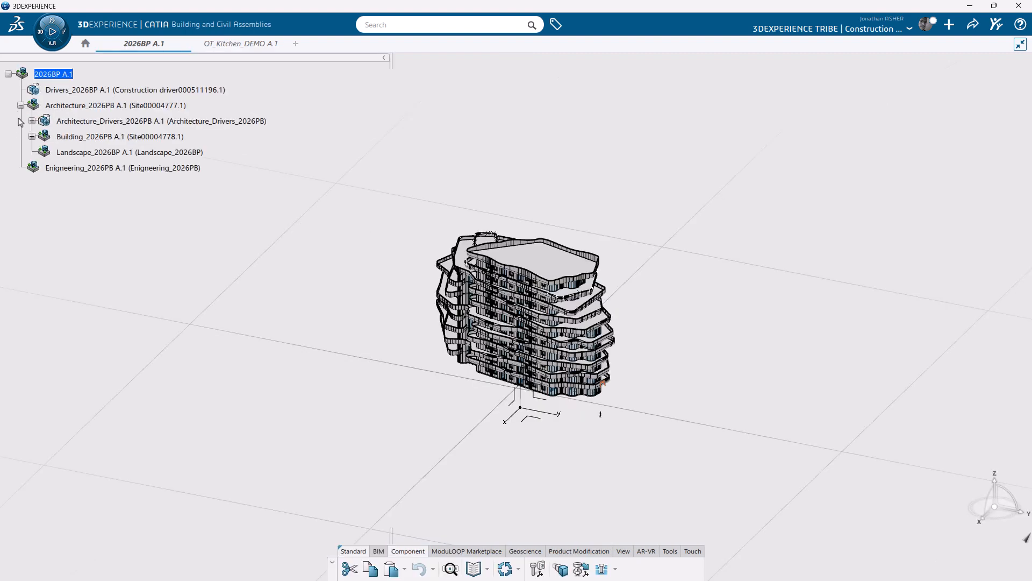
click(31, 121)
click(43, 215)
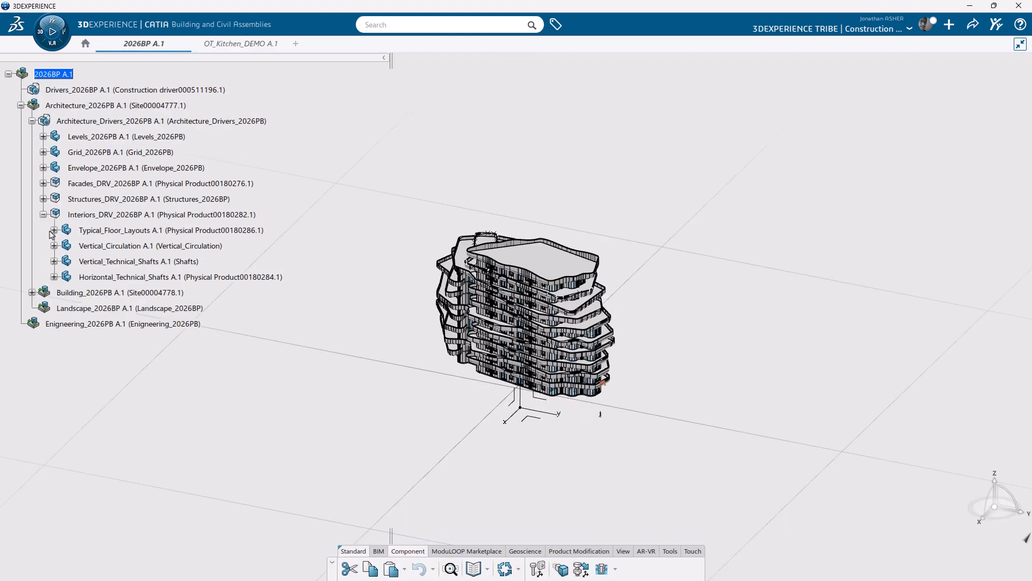
click(54, 230)
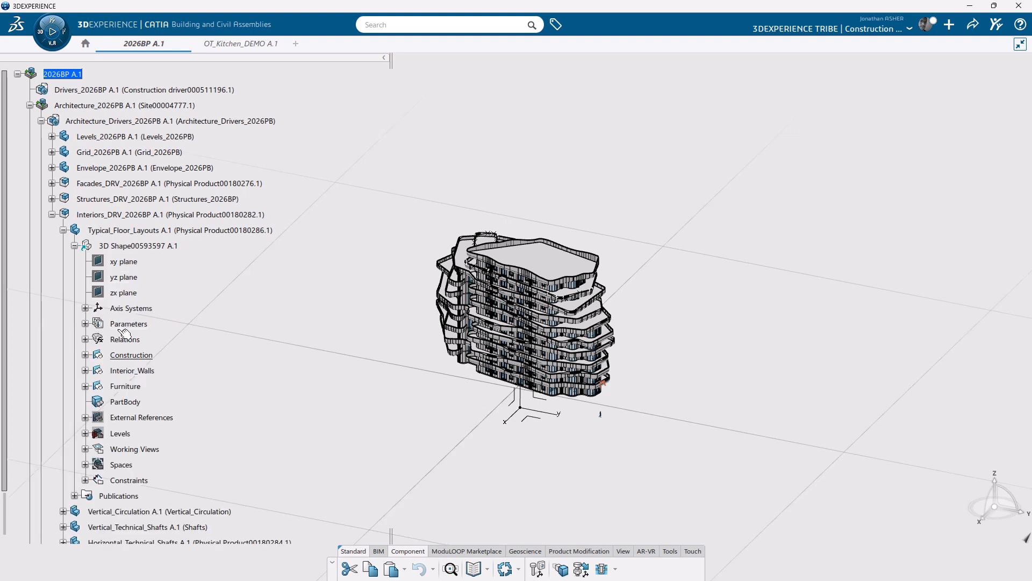
double_click(137, 451)
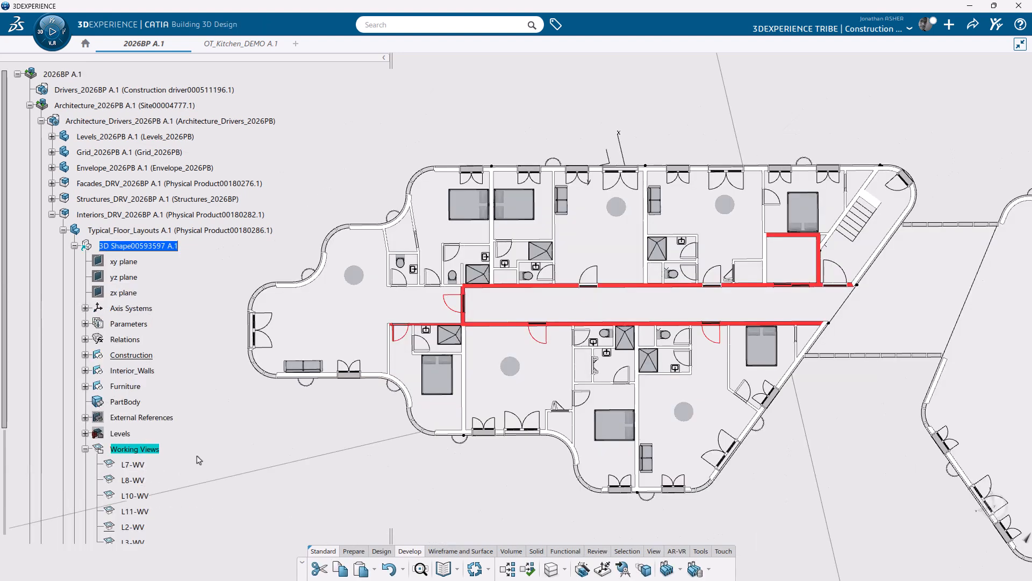
Step: Run a local update of the Typical_Floor_Layouts 3D shape and dismiss the warnings
right_click(157, 248)
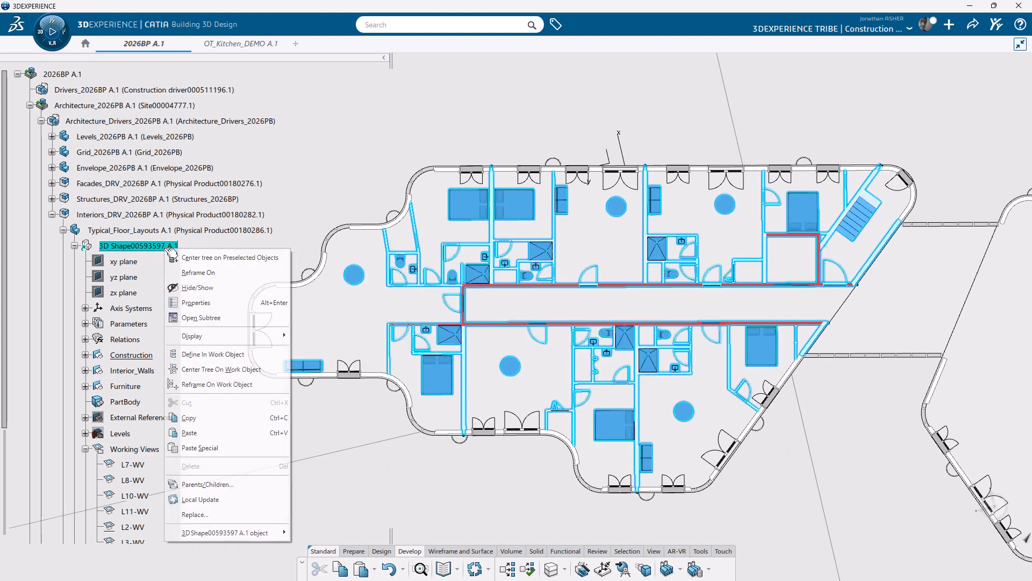
click(263, 491)
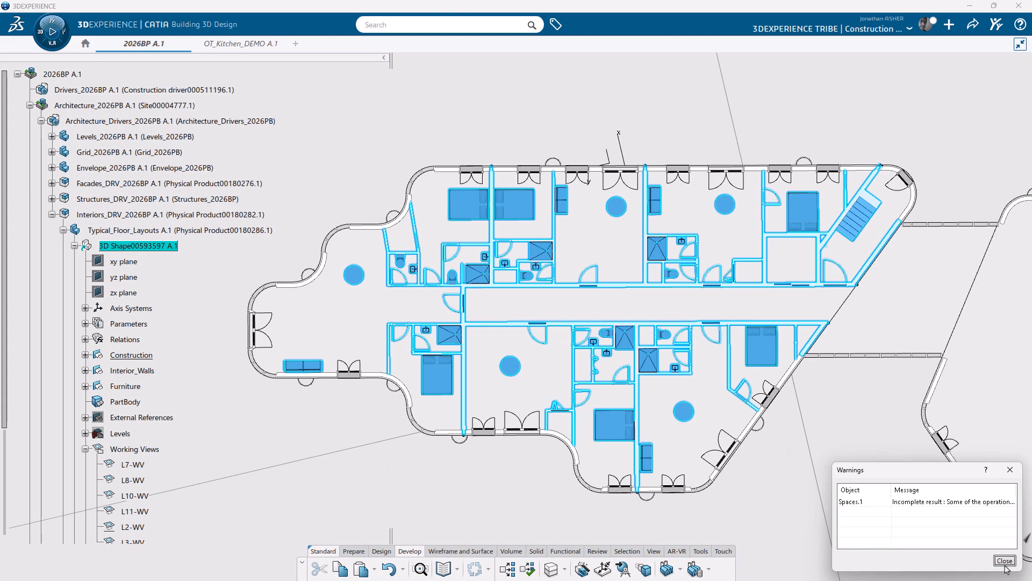
click(1004, 560)
Step: Start placing a furnishing element in the floor layout using the OT_Kitchen_DEMO object type
scroll(484, 318, up, 2)
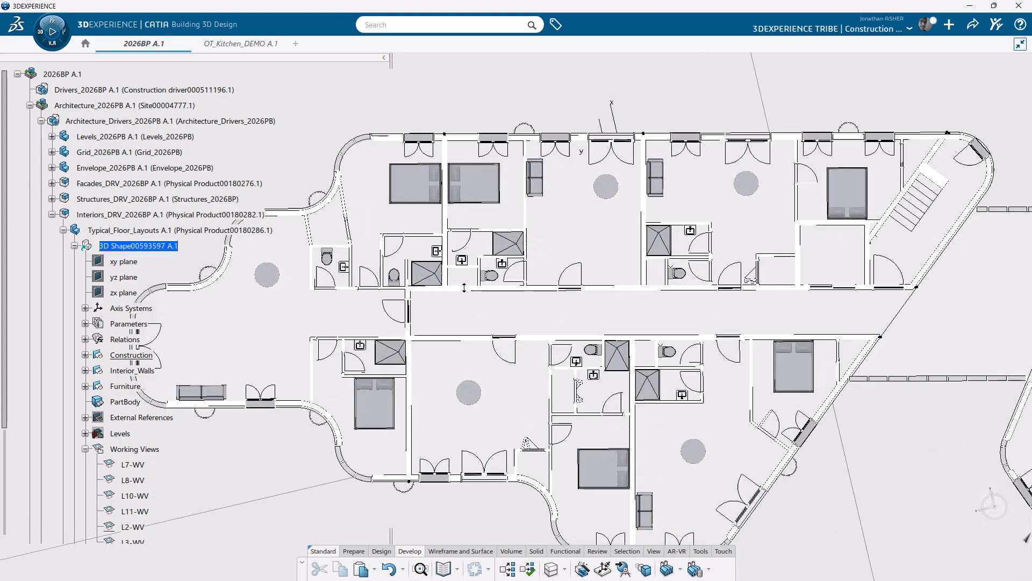
scroll(464, 288, up, 3)
click(390, 553)
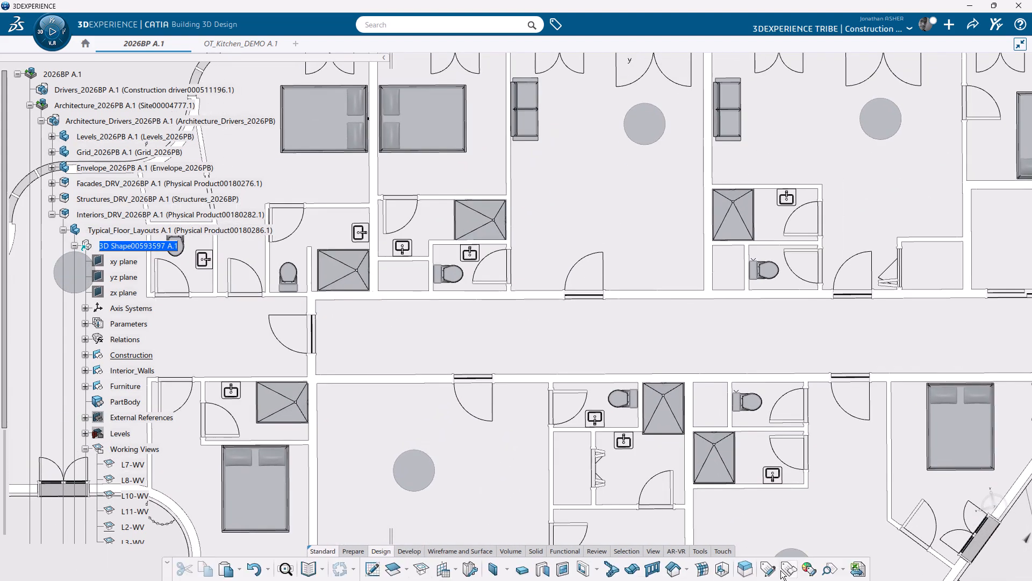
click(722, 568)
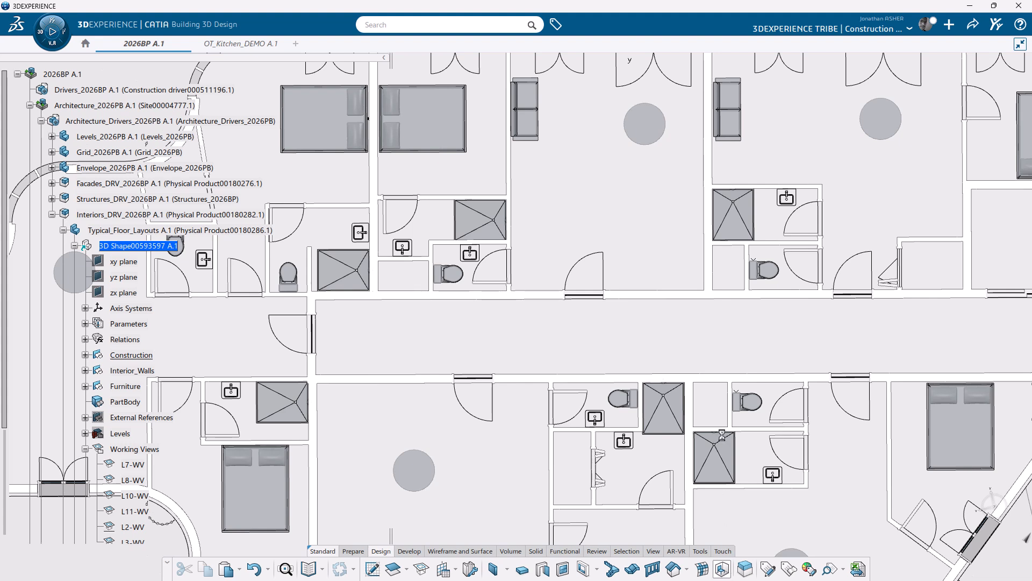
click(949, 208)
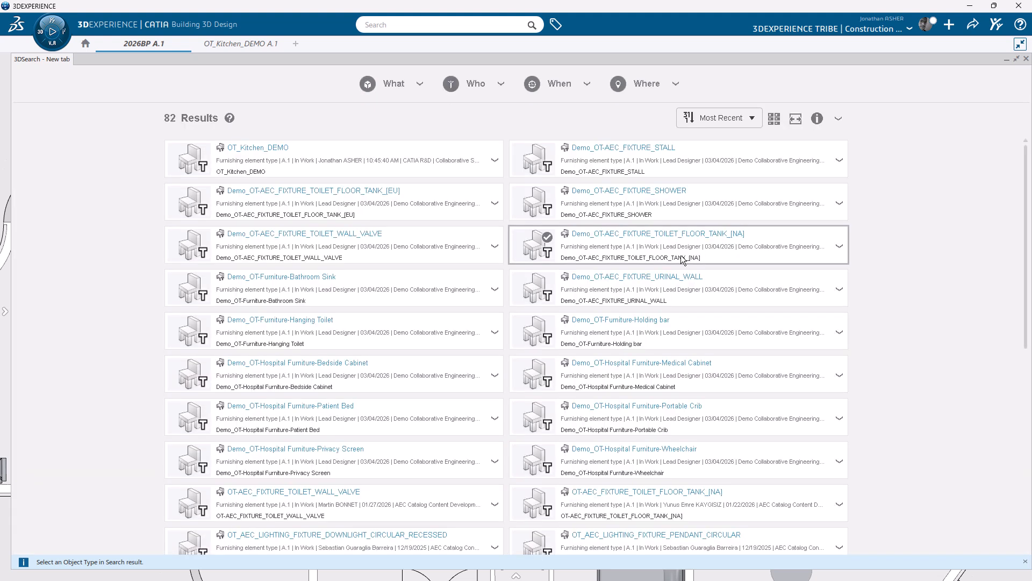
click(196, 166)
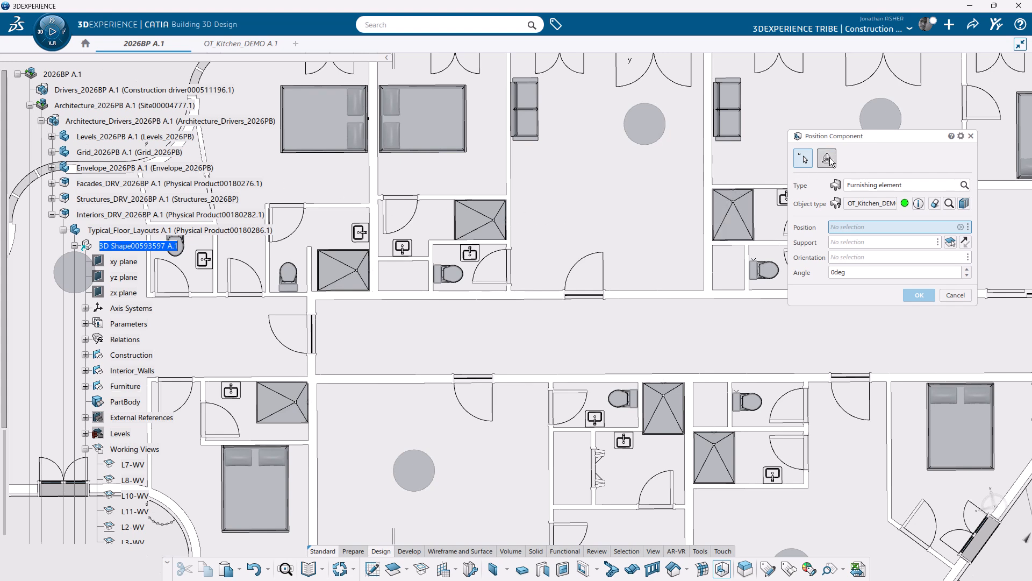
Step: Position the kitchen by axis system on Finished Floor (L2), in the living-room corner where the party wall meets the corridor wall
click(829, 158)
scroll(87, 334, down, 6)
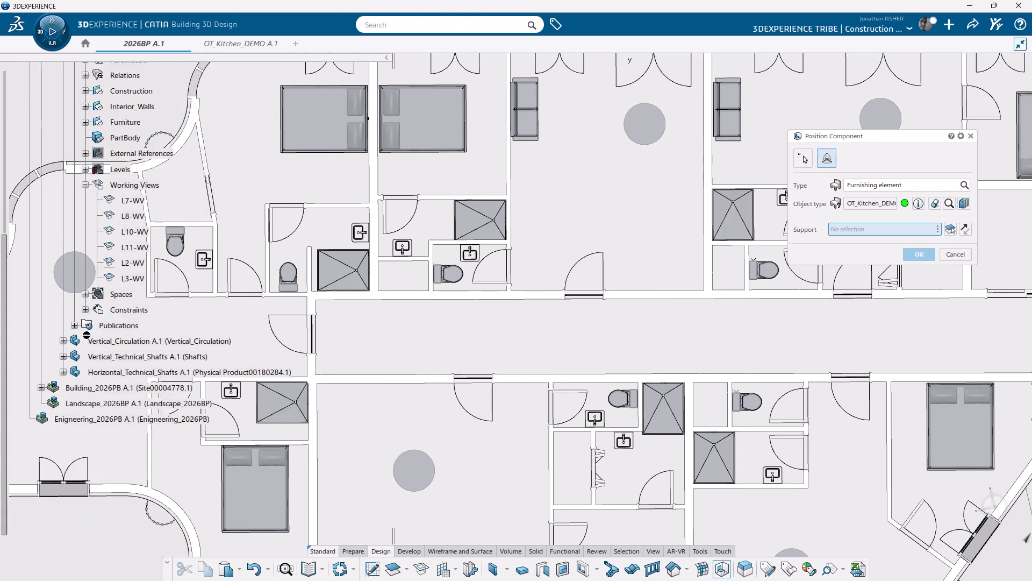
scroll(86, 335, up, 2)
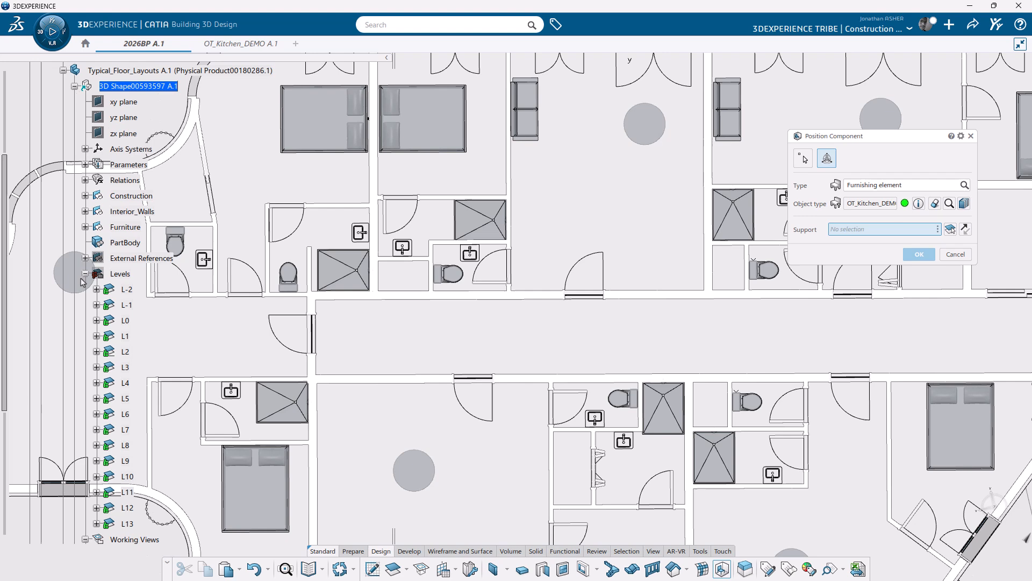
click(97, 352)
click(156, 450)
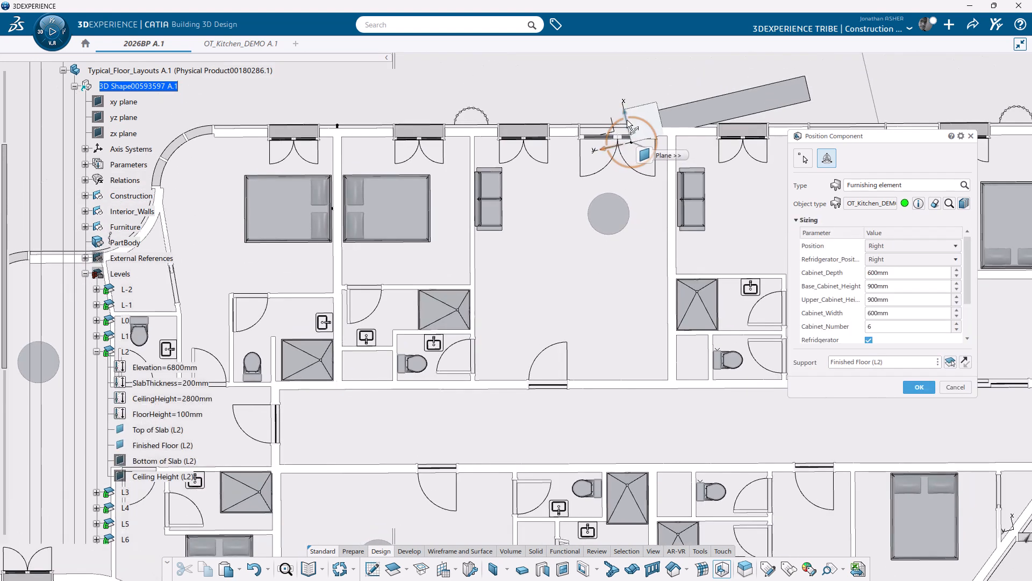
drag(642, 262, 692, 390)
Step: Set the kitchen's Cabinet_Number to 4
click(879, 327)
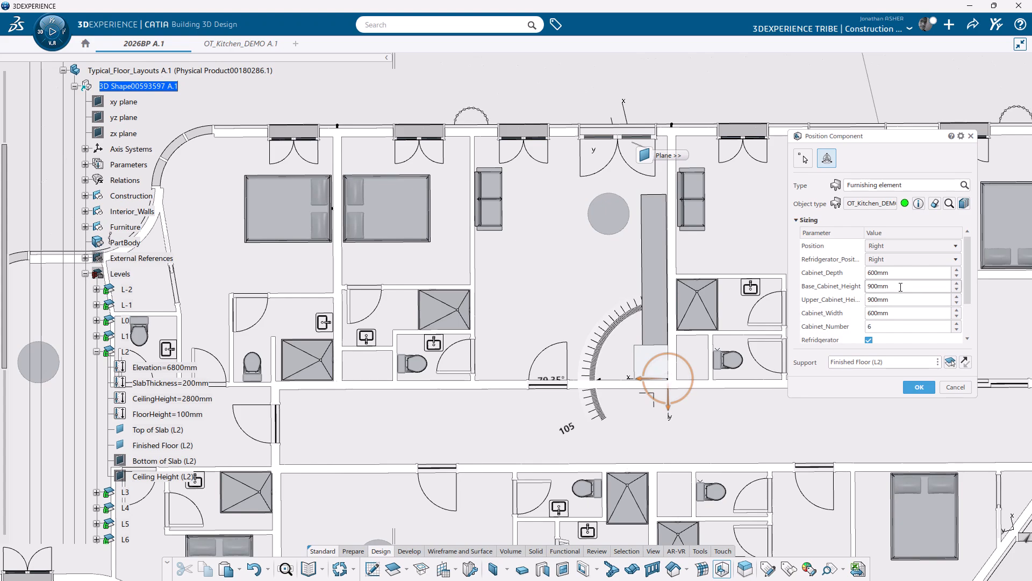
text(6)
click(956, 330)
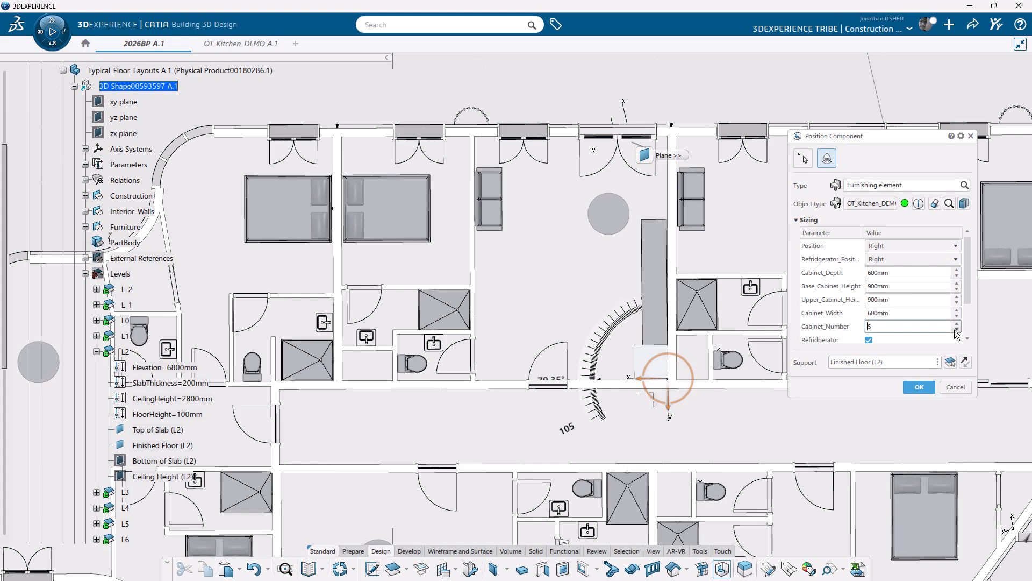
click(957, 330)
middle_drag(576, 344, 751, 326)
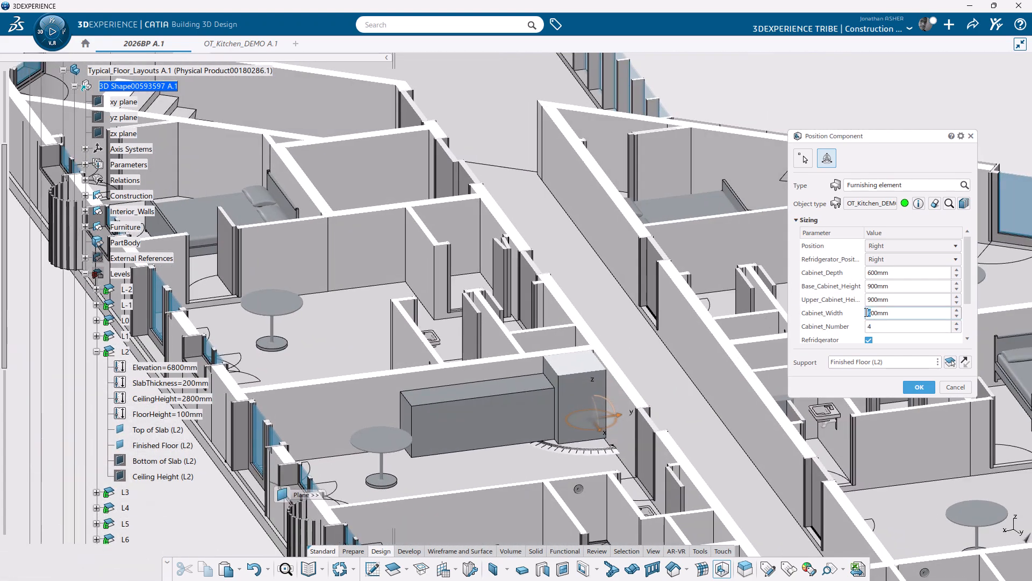
Step: Set the kitchen's Cabinet_Width to 500 mm and confirm the component placement
click(910, 299)
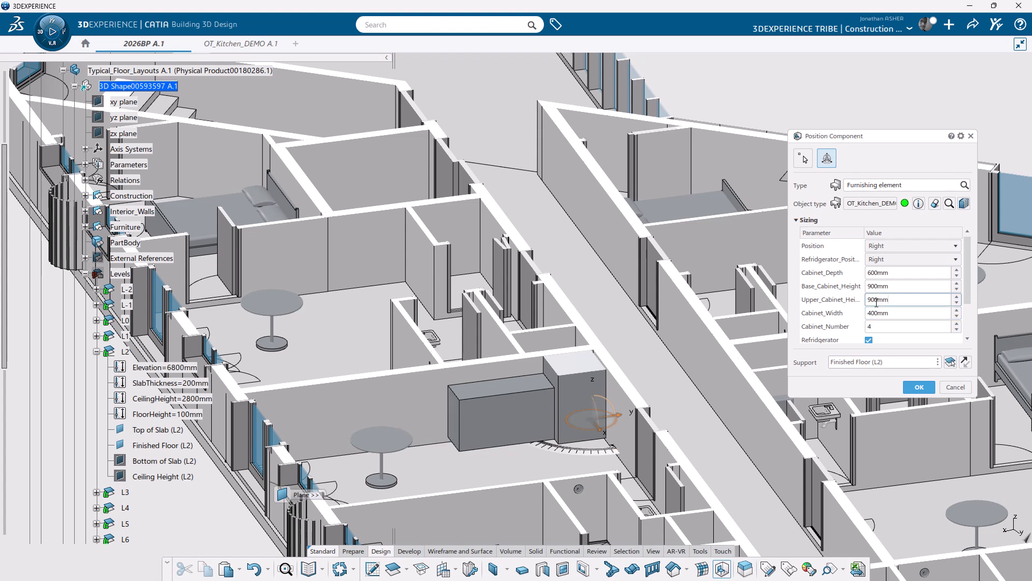
drag(872, 313, 866, 314)
text(5)
click(907, 299)
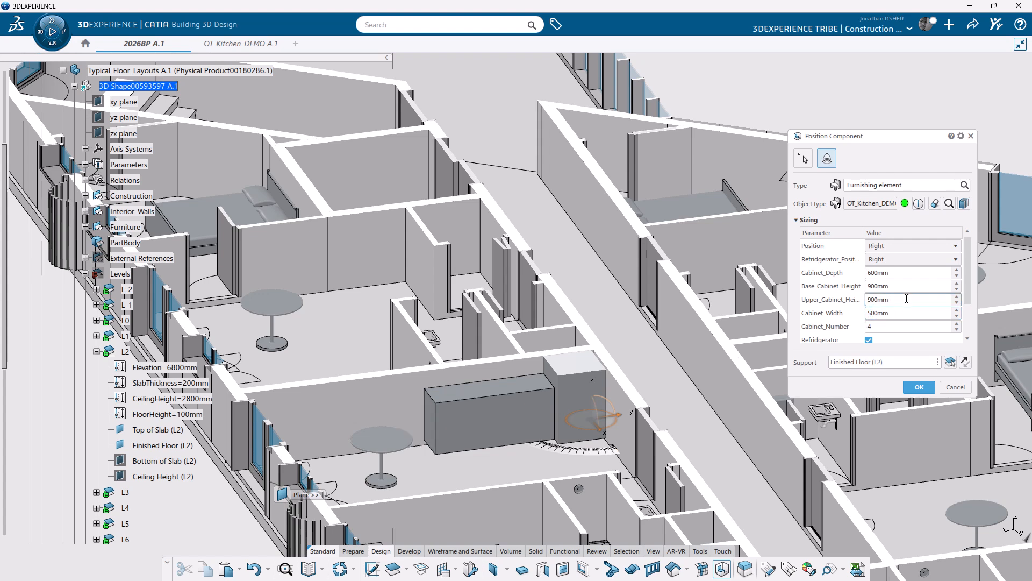
click(919, 387)
Step: Switch the view to perspective, set the focal length to about 26.6, and look at the placed kitchen up close
click(476, 570)
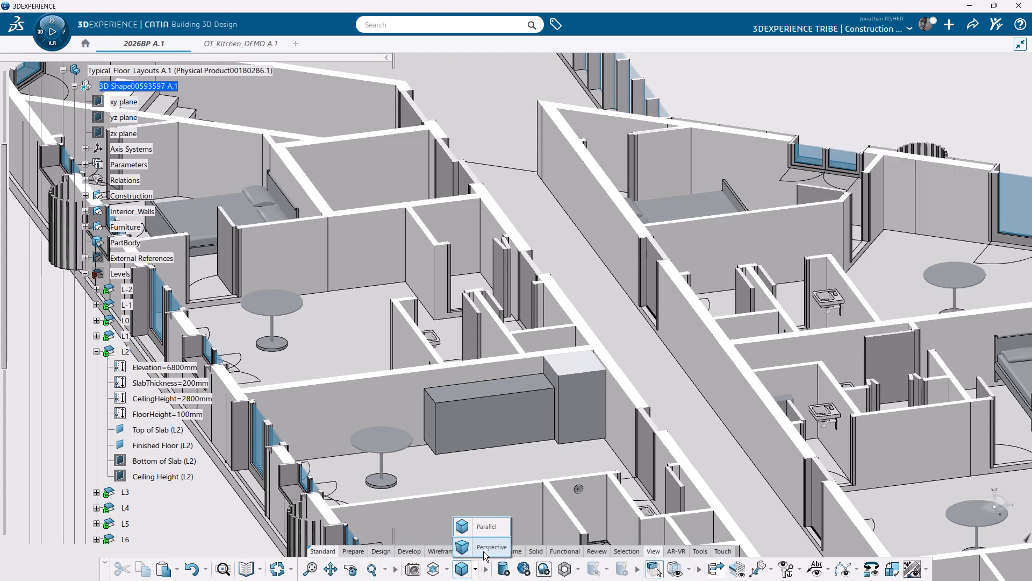
click(483, 551)
click(412, 570)
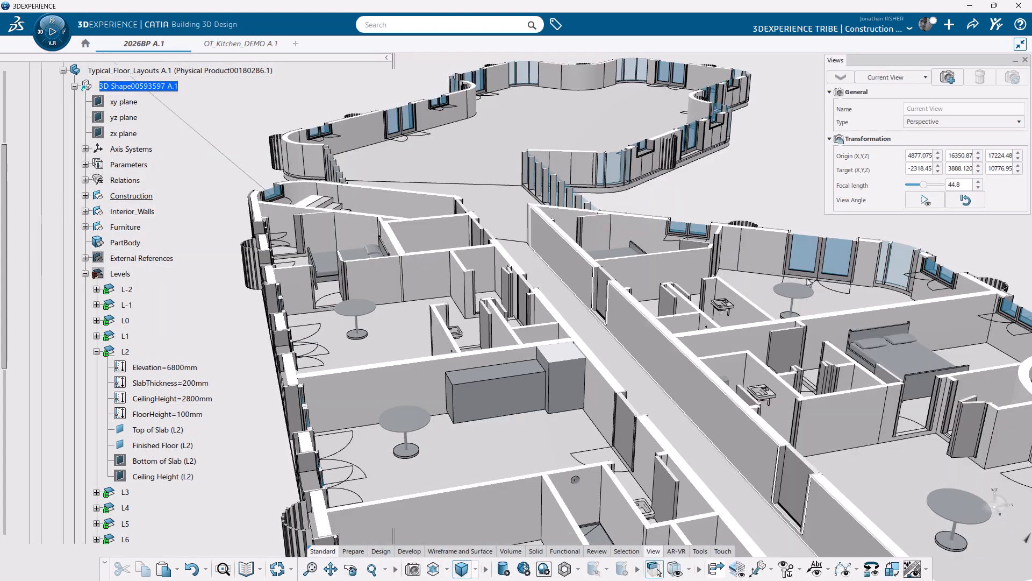
drag(923, 184, 920, 185)
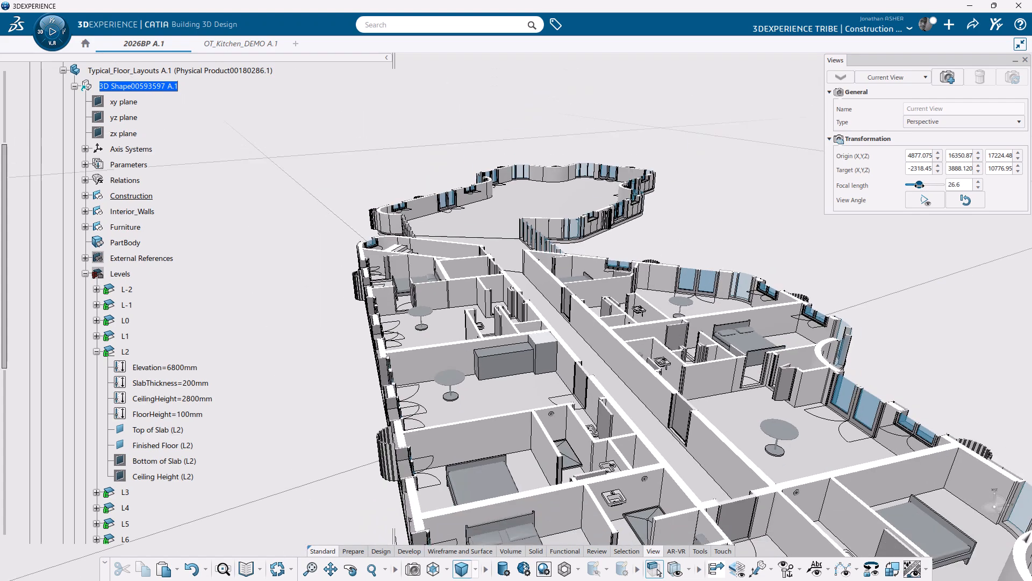
click(1024, 60)
middle_drag(462, 414, 542, 340)
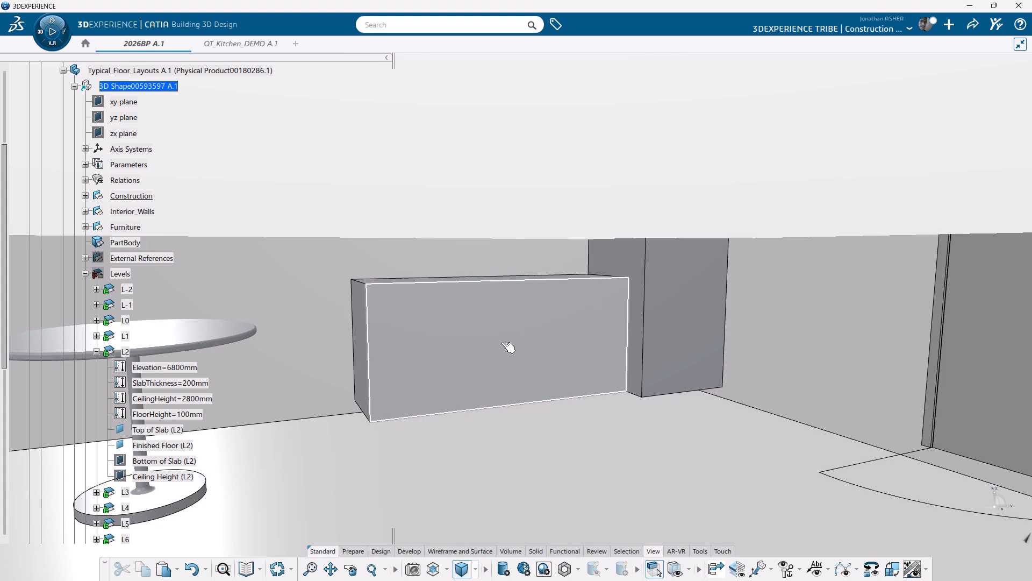
Step: Deactivate the L2-WV working view and examine the kitchen from inside the room
click(85, 274)
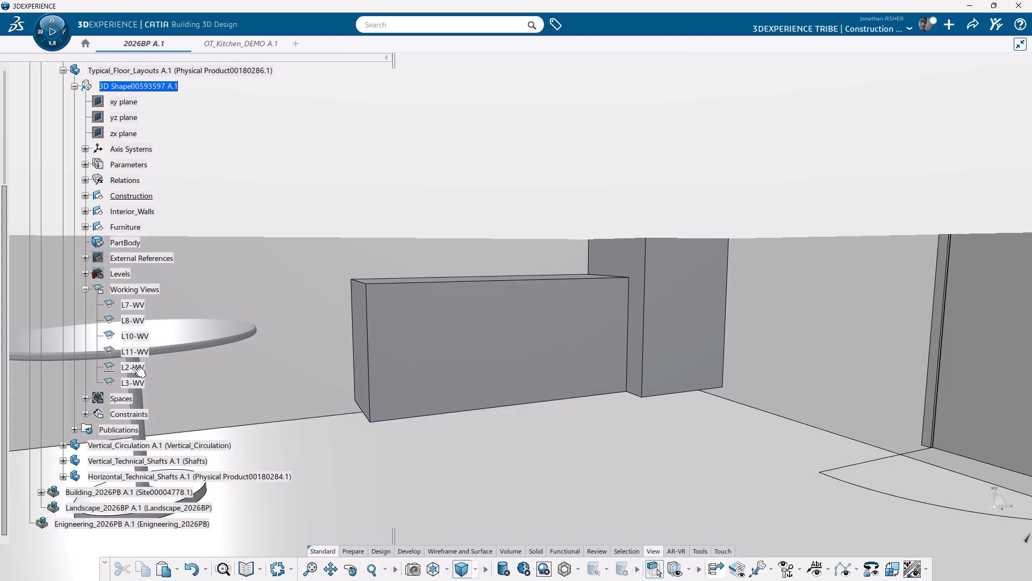
click(141, 368)
click(188, 332)
middle_drag(662, 207, 624, 314)
mouse_move(538, 421)
middle_down()
mouse_move(458, 434)
mouse_move(587, 424)
mouse_move(597, 414)
mouse_move(592, 428)
mouse_move(549, 426)
middle_up()
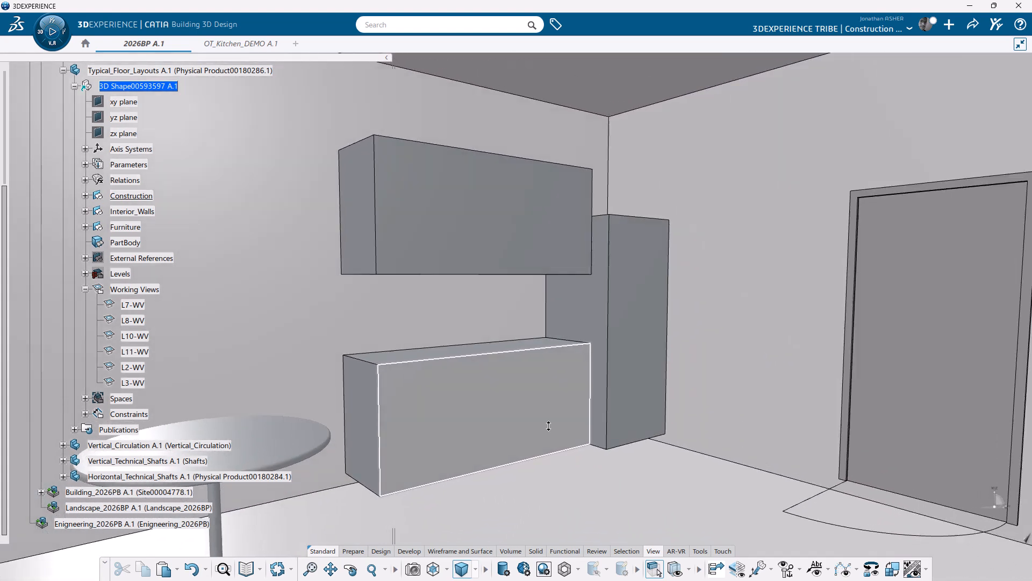
Step: Try the placed kitchen with Refridgerator_Position set to Left, and return it to Right before confirming
double_click(519, 413)
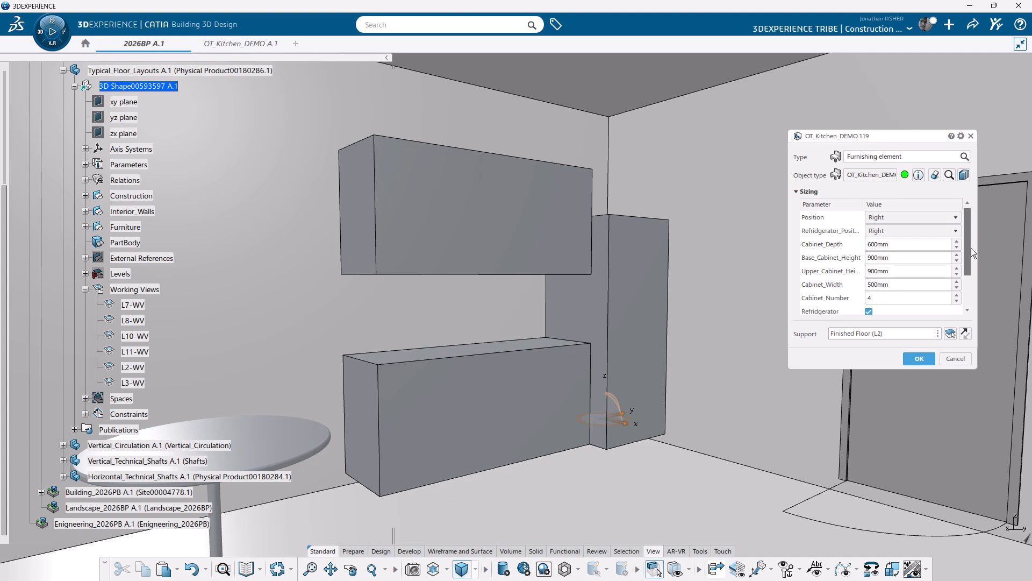
click(935, 230)
click(914, 244)
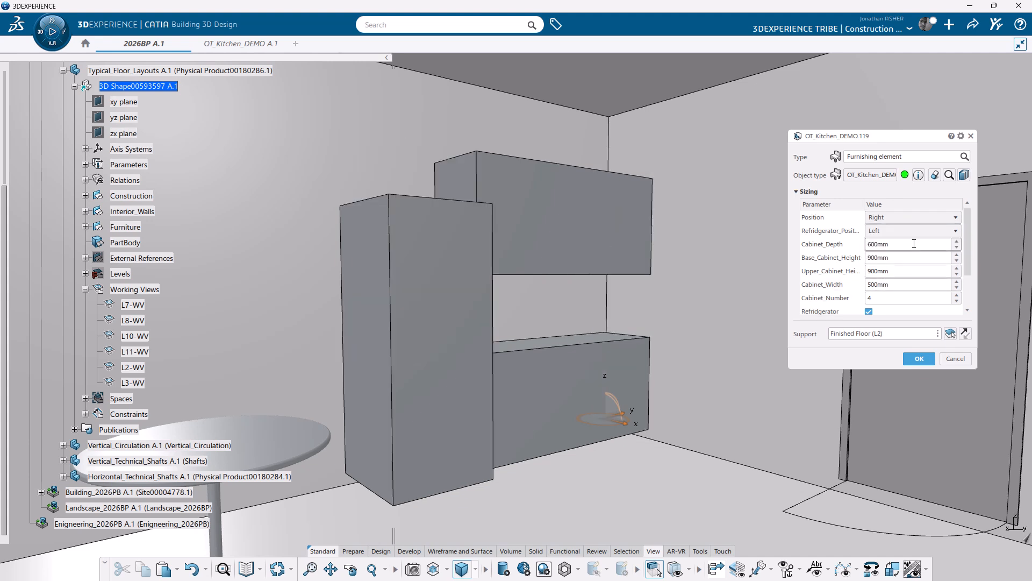
click(918, 218)
click(917, 218)
click(913, 230)
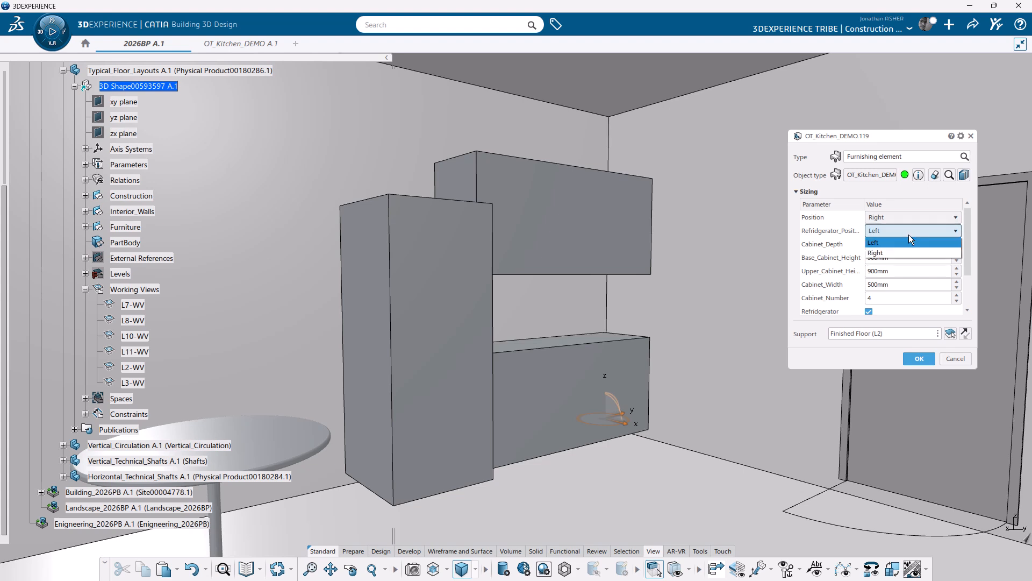
click(898, 253)
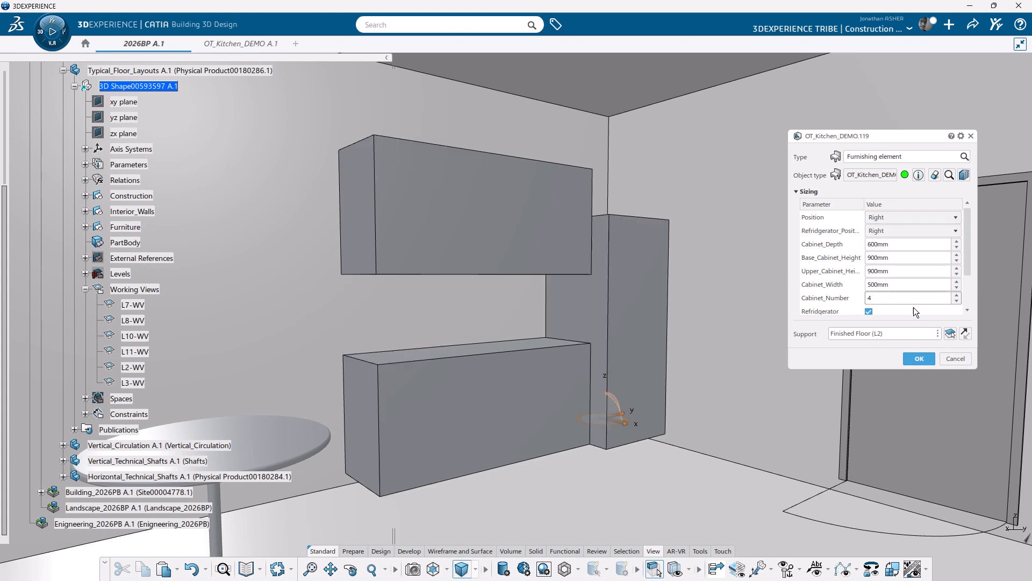
click(918, 359)
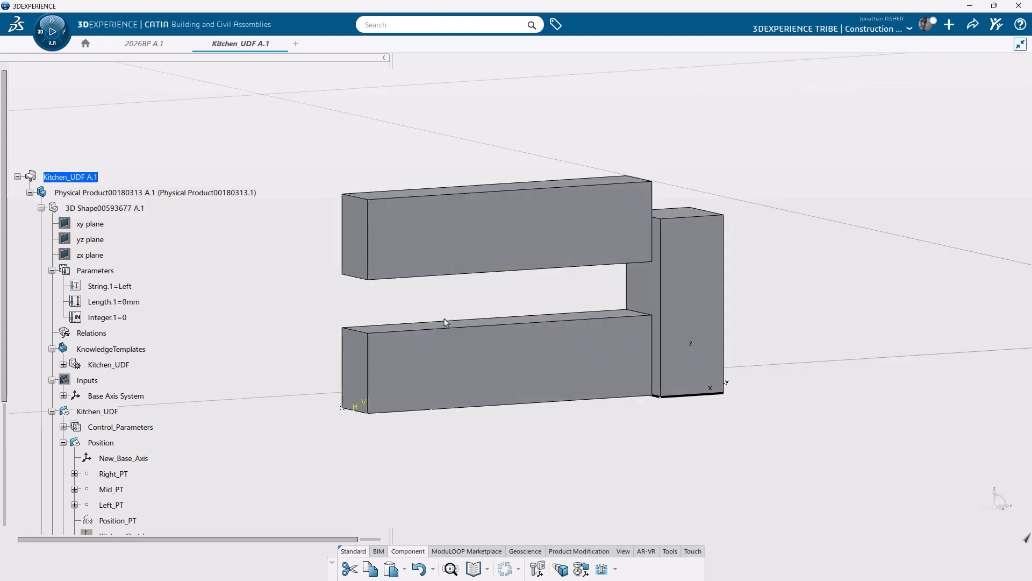
Step: In Kitchen_UDF, duplicate the Refridgerator parameter within Control_Parameters, placing the copy above Cabinet_Number
scroll(160, 399, down, 3)
click(63, 268)
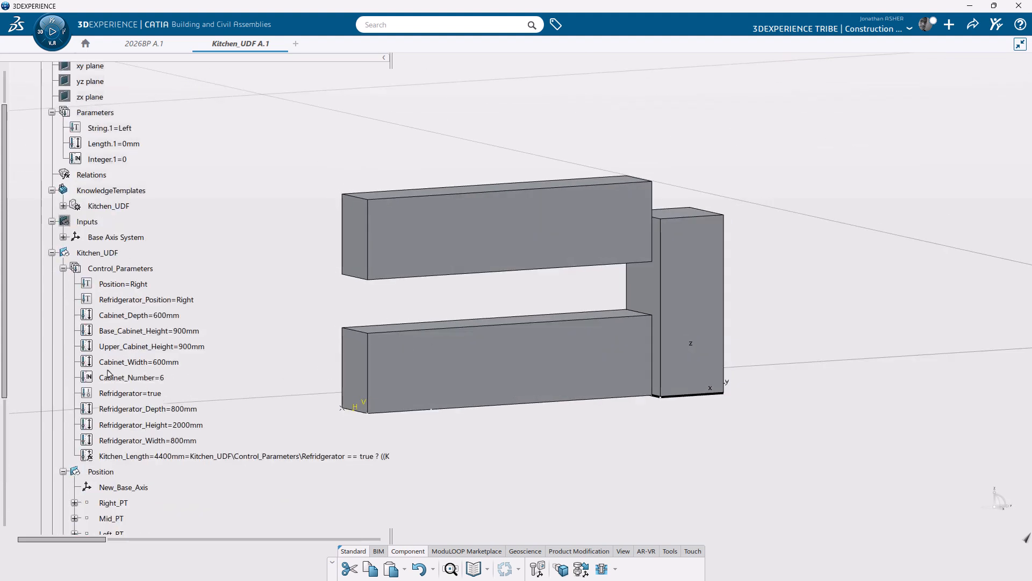
click(128, 393)
key(ctrl+v)
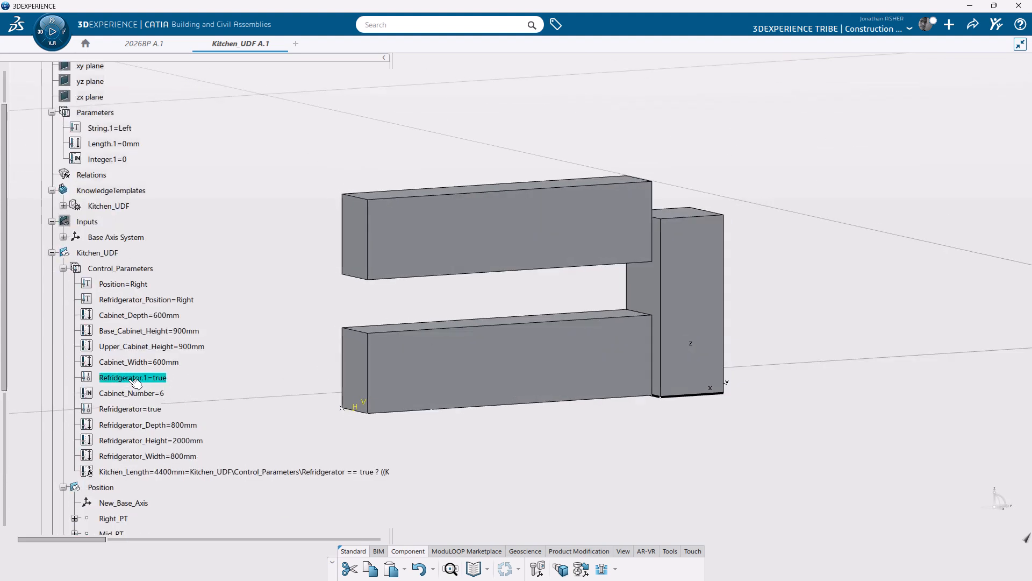
Step: Rename the duplicated Refridgerator parameter as Upper_Cabinets
right_click(135, 381)
click(151, 430)
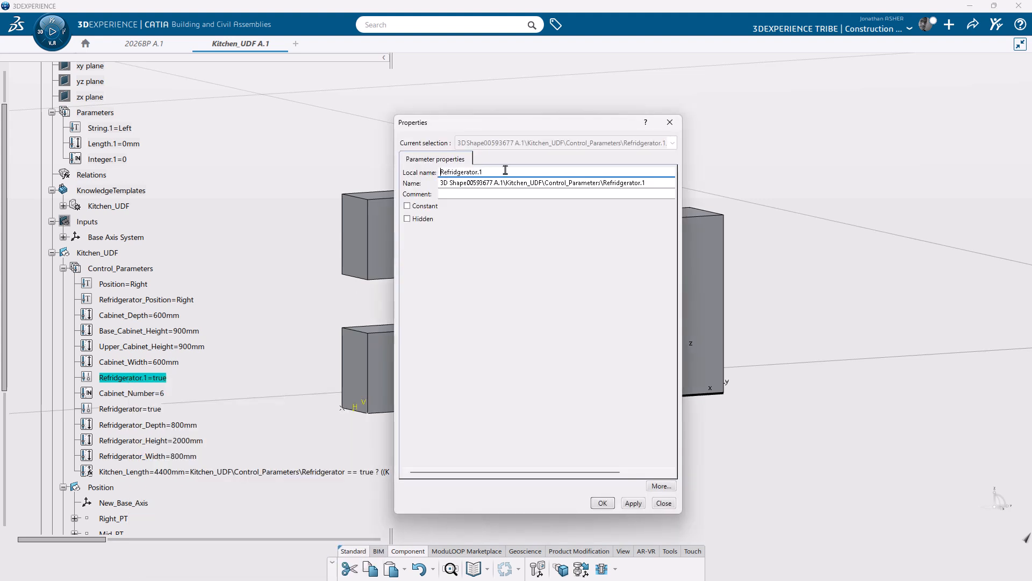
drag(505, 170, 334, 160)
text(Upper_Cabinets)
key(Return)
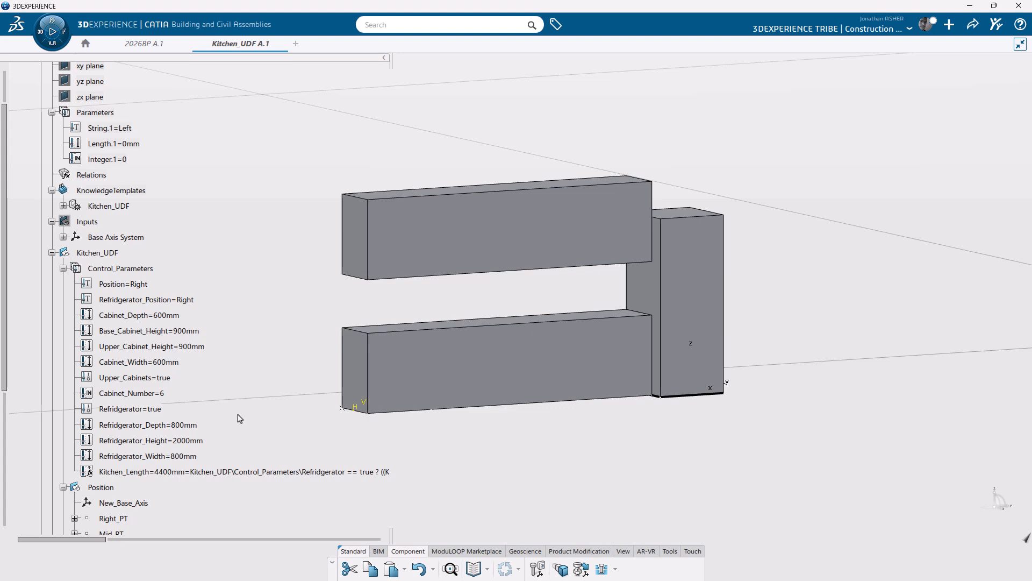
middle_drag(240, 418, 259, 381)
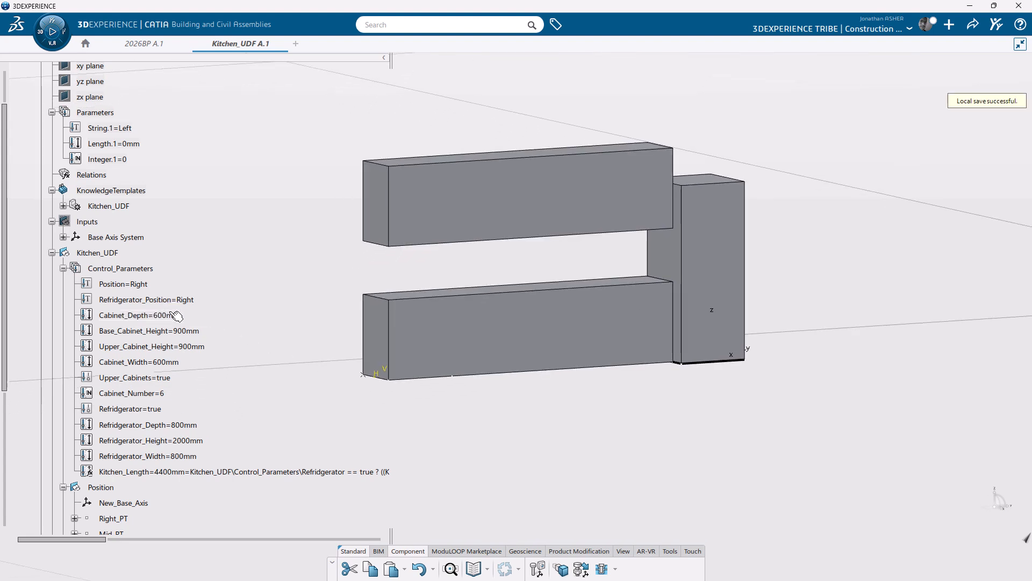
Step: Move the Cabinet_Base, Refridgerator and Cabinet_Top volumes from Outputs into the Construction geometrical set
scroll(177, 333, down, 5)
scroll(177, 350, down, 1)
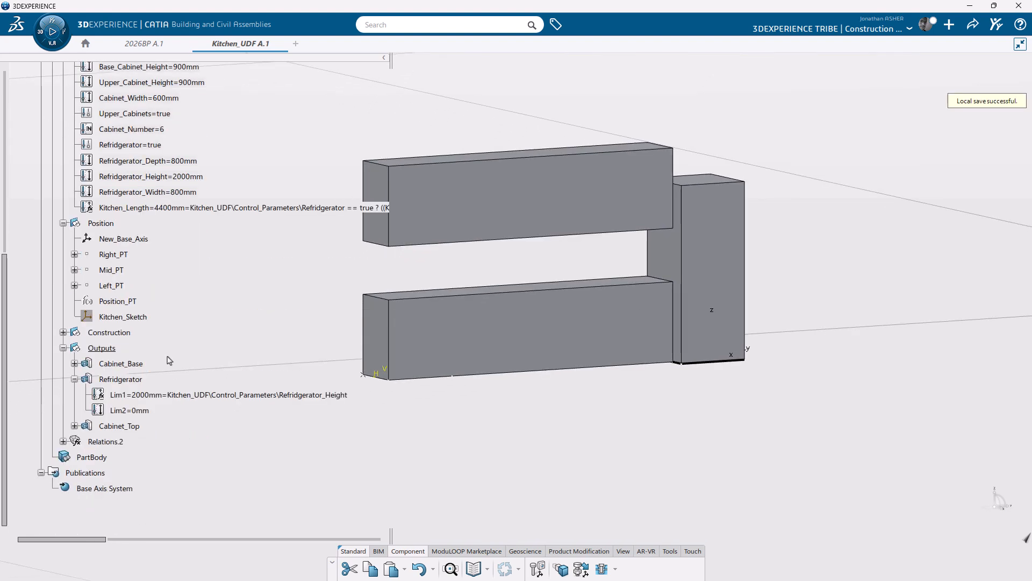
click(75, 379)
click(116, 365)
shift+click(116, 397)
right_click(119, 402)
mouse_move(177, 391)
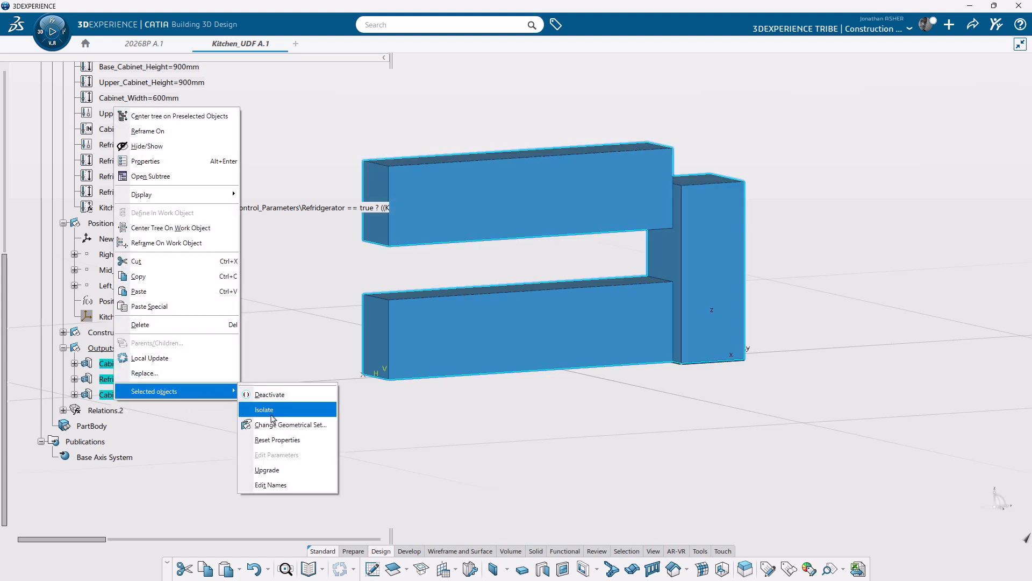
click(275, 425)
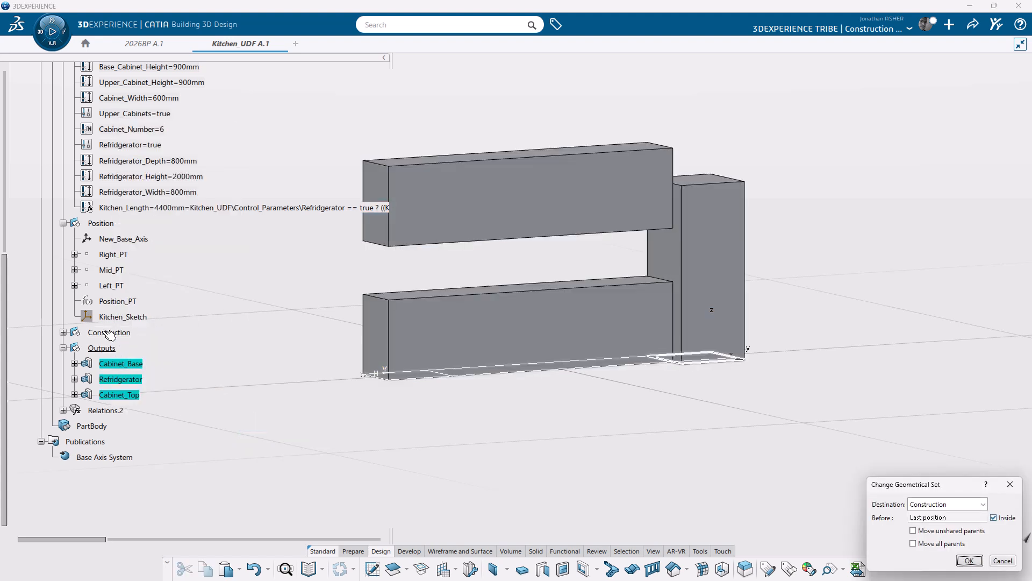
click(970, 561)
click(63, 333)
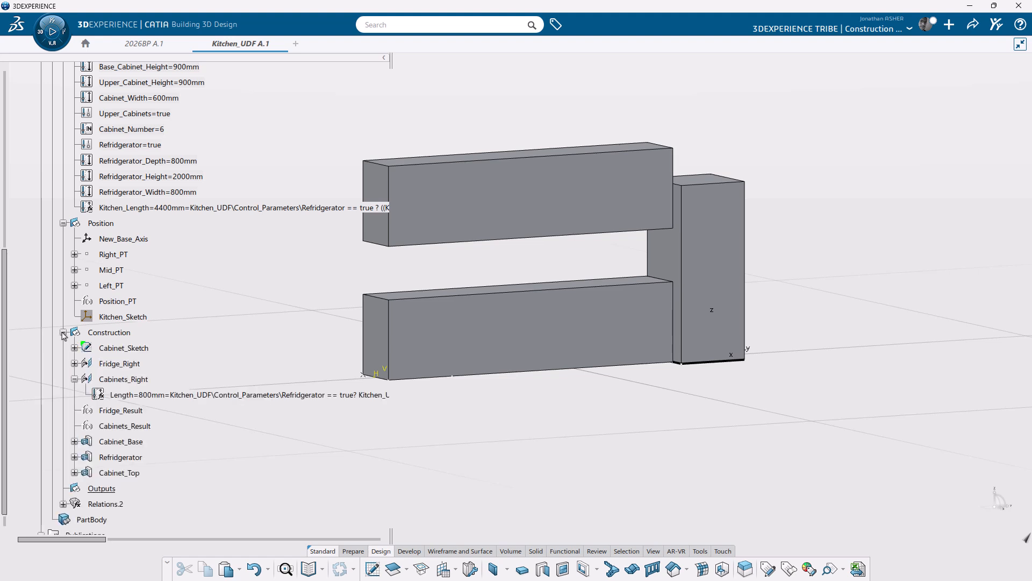
click(74, 379)
Step: Check the three moved volumes and make the Construction geometrical set the work object
click(120, 426)
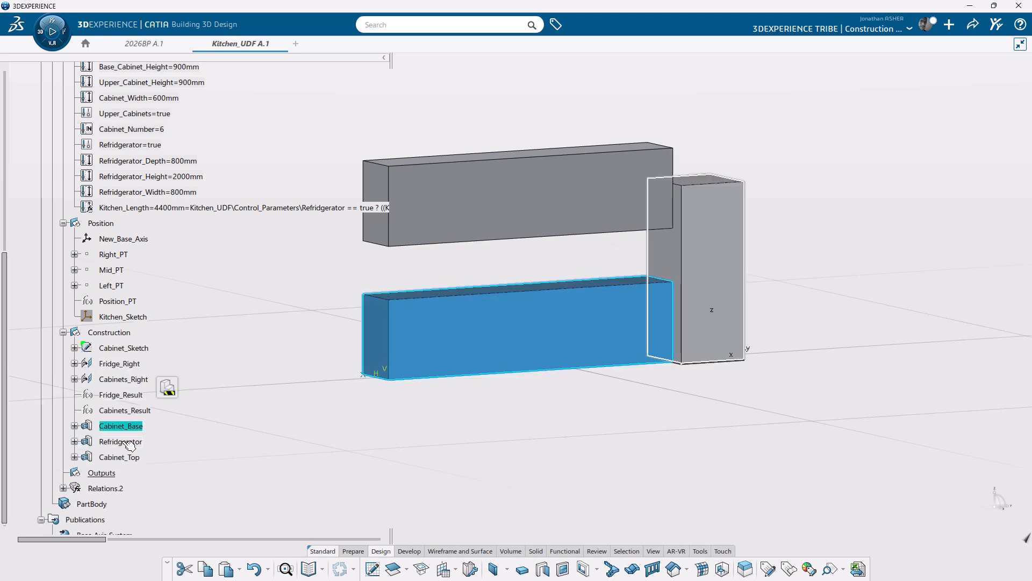
click(120, 441)
click(130, 458)
click(216, 473)
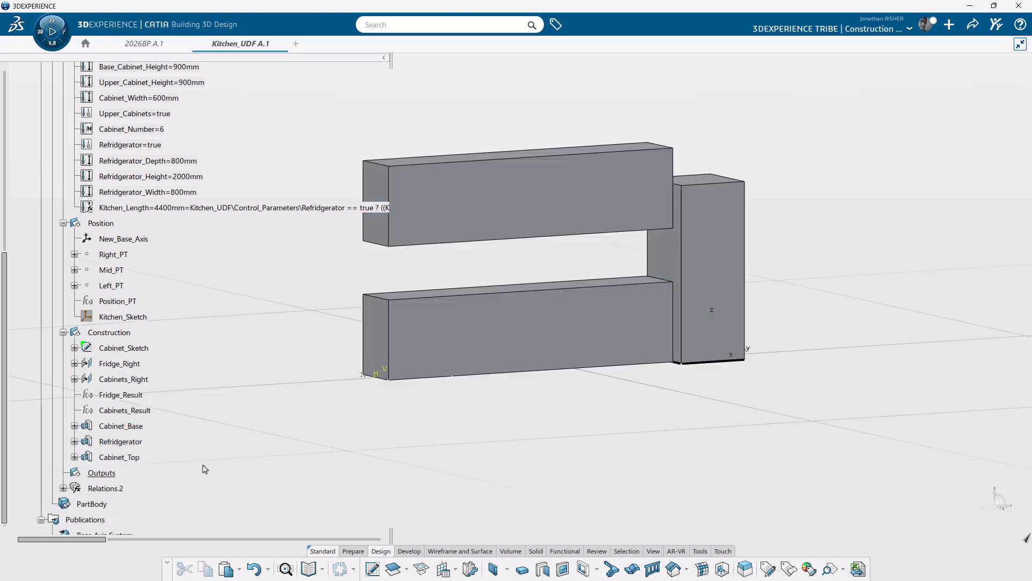
click(109, 332)
click(201, 387)
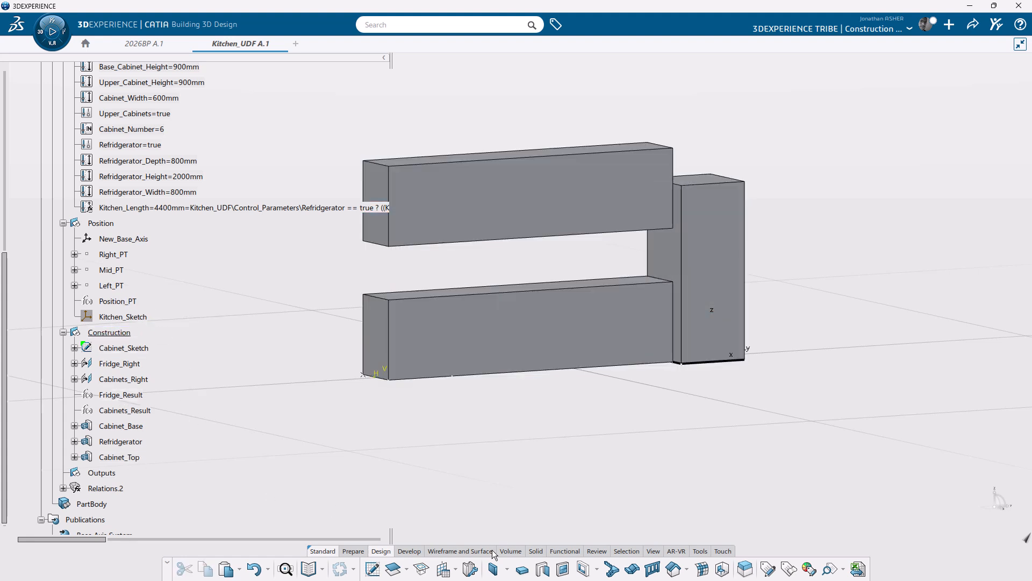
Step: Combine volumes with Add, using Cabinet_Base as the base object and Refridgerator as the added operand
click(510, 551)
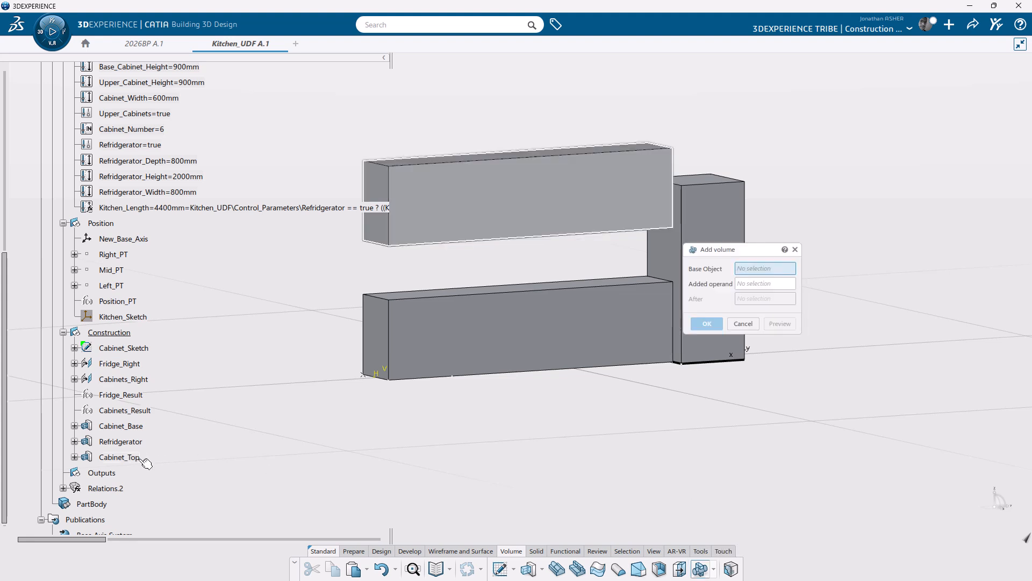
click(122, 427)
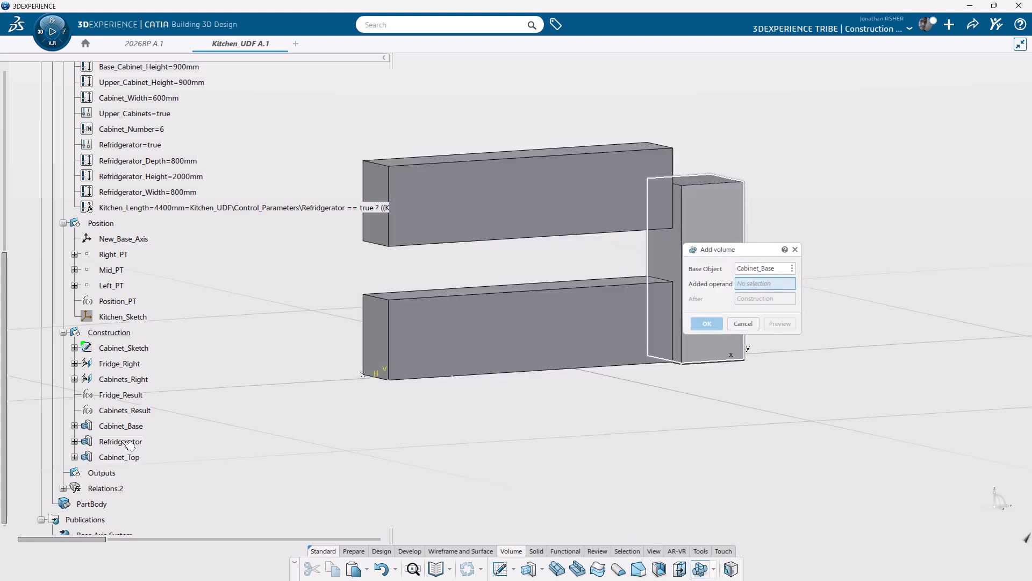
click(125, 442)
click(706, 324)
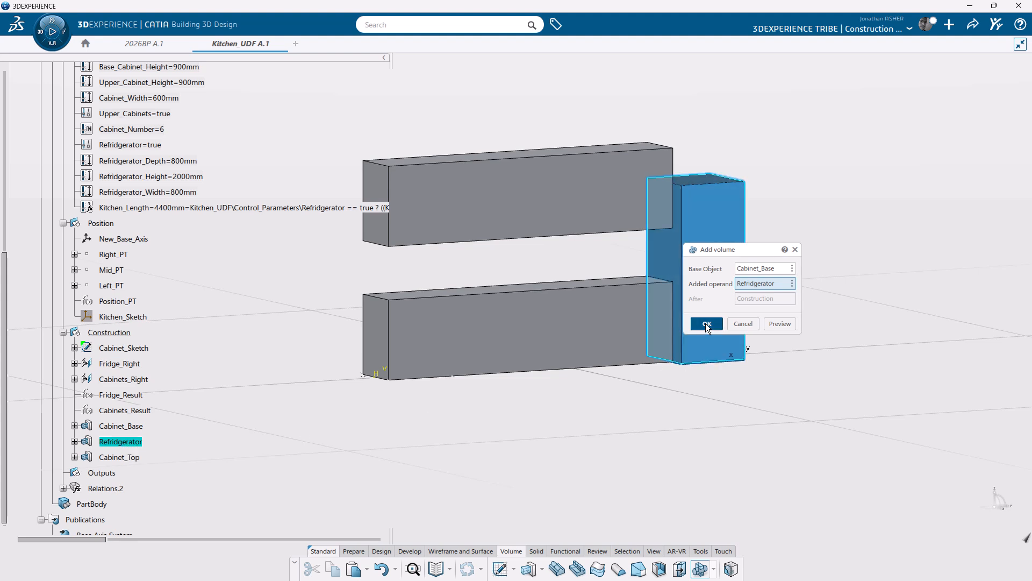
click(659, 483)
Step: Add the Cabinet_Top volume to the combined base and refrigerator volume
click(702, 570)
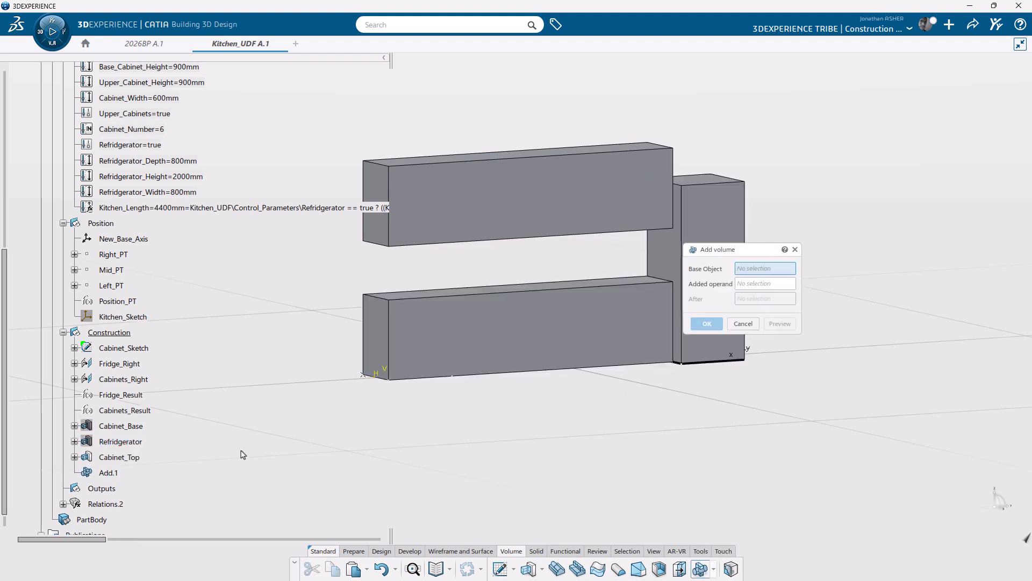
click(110, 473)
click(117, 457)
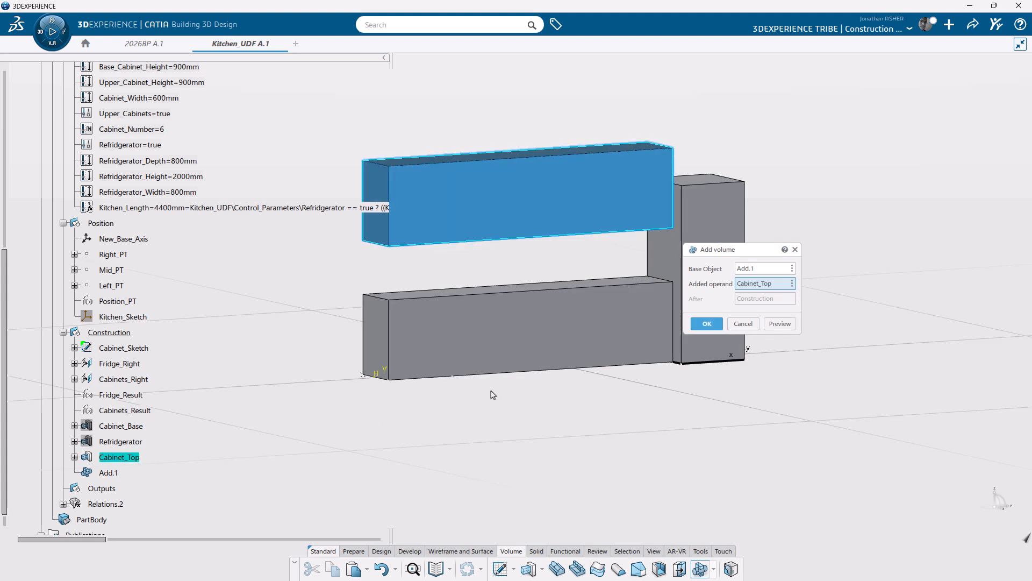
click(706, 325)
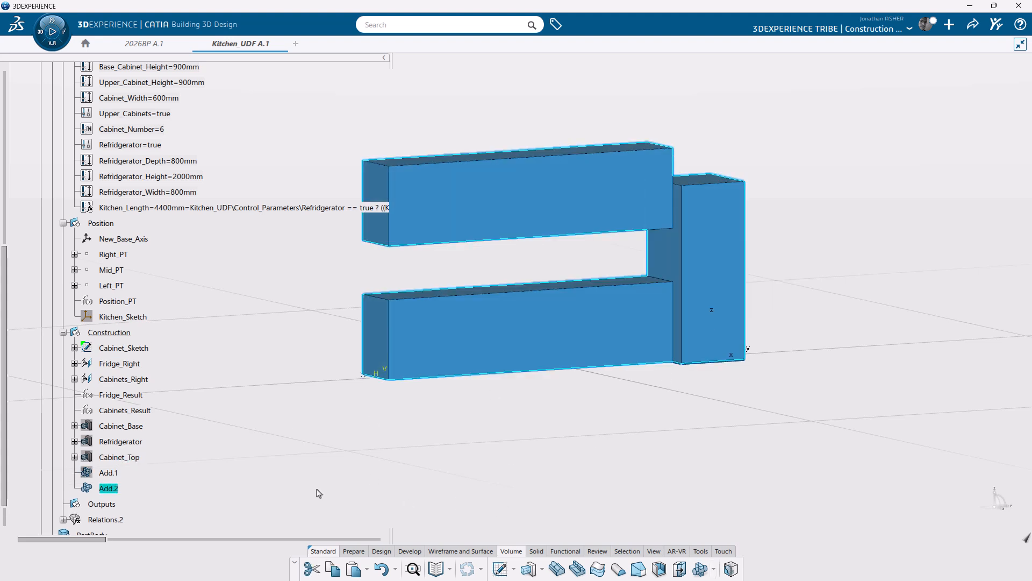
Step: Rename the first added volume, combining the base cabinets and refrigerator, as Base_and_Fridge
right_click(115, 475)
click(137, 223)
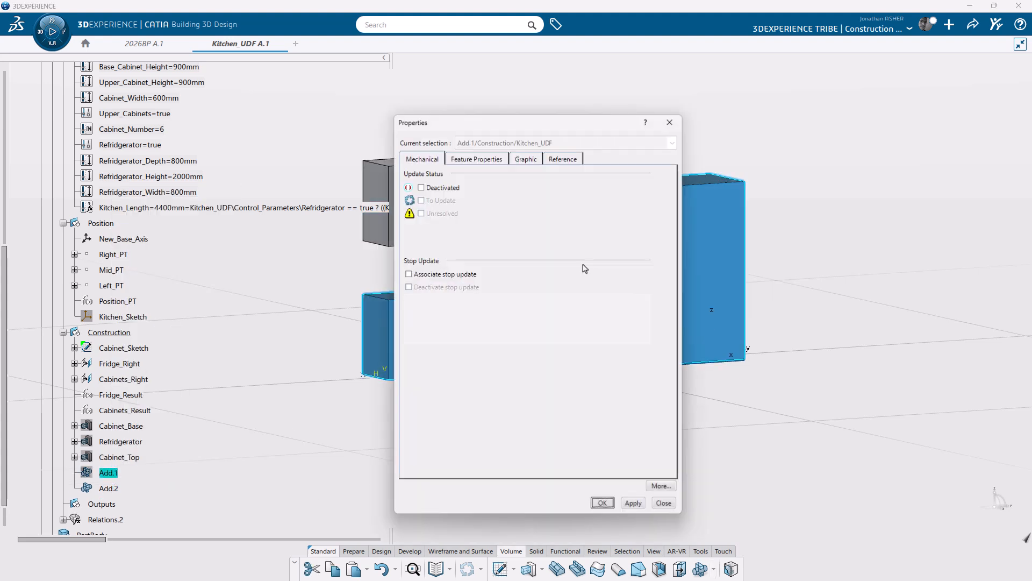
click(476, 159)
text(Base_and_Fridge)
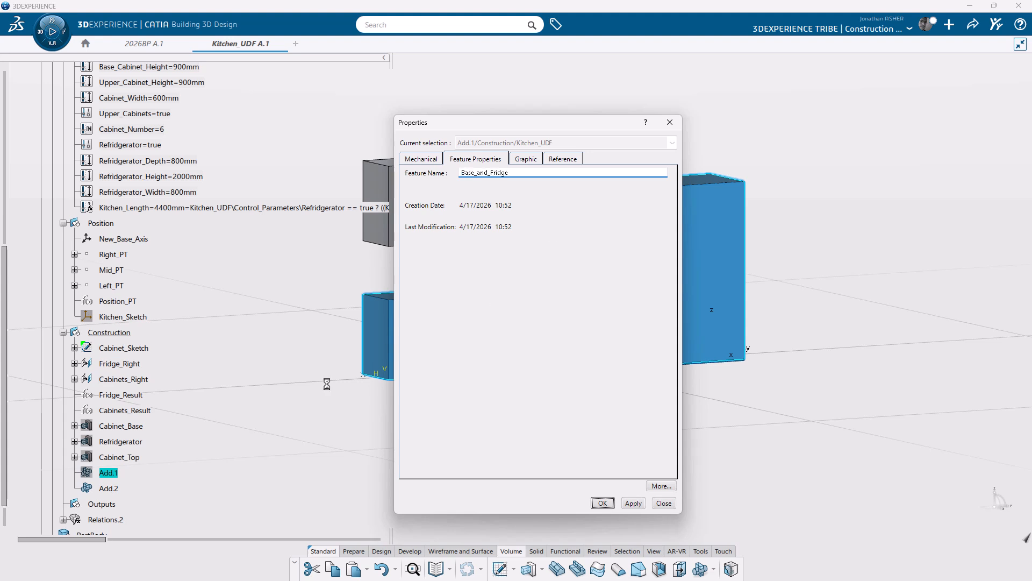
click(602, 503)
Step: Rename the second added volume, combining all three kitchen volumes, as All
right_click(110, 488)
click(137, 223)
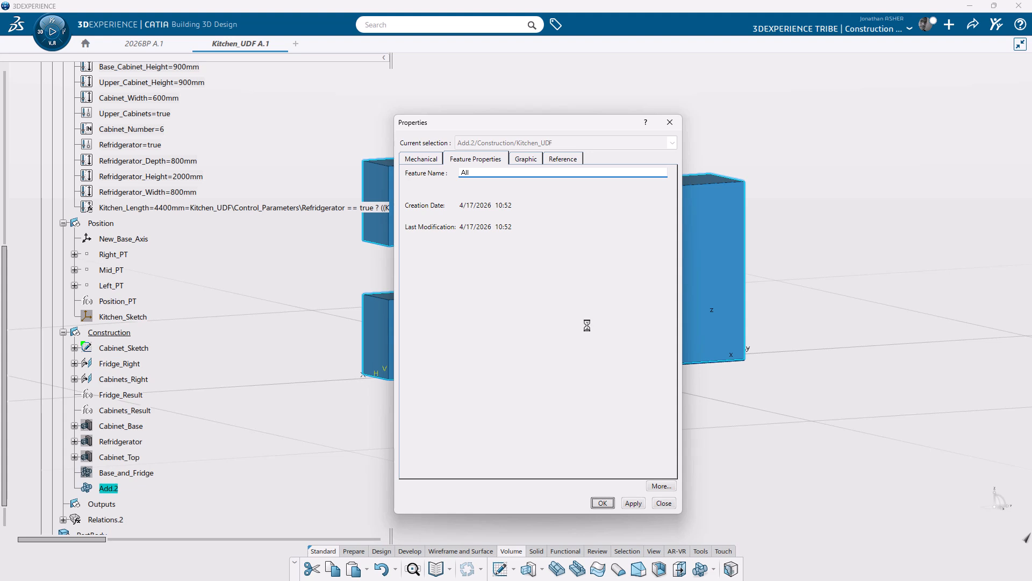
click(304, 445)
Step: Create a Volume Assemble from Cabinet_Base and Cabinet_Top
click(731, 568)
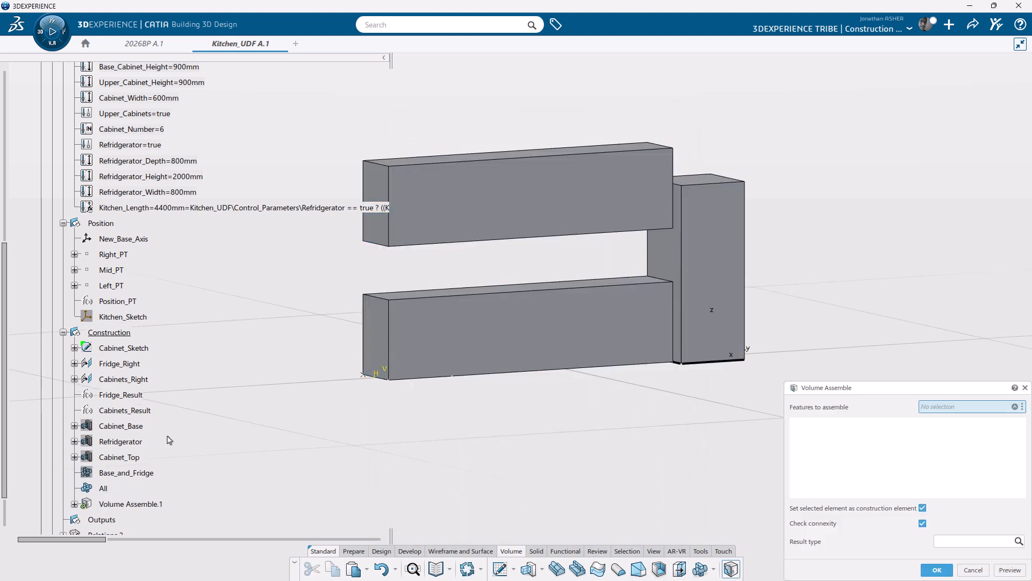
click(121, 426)
click(120, 457)
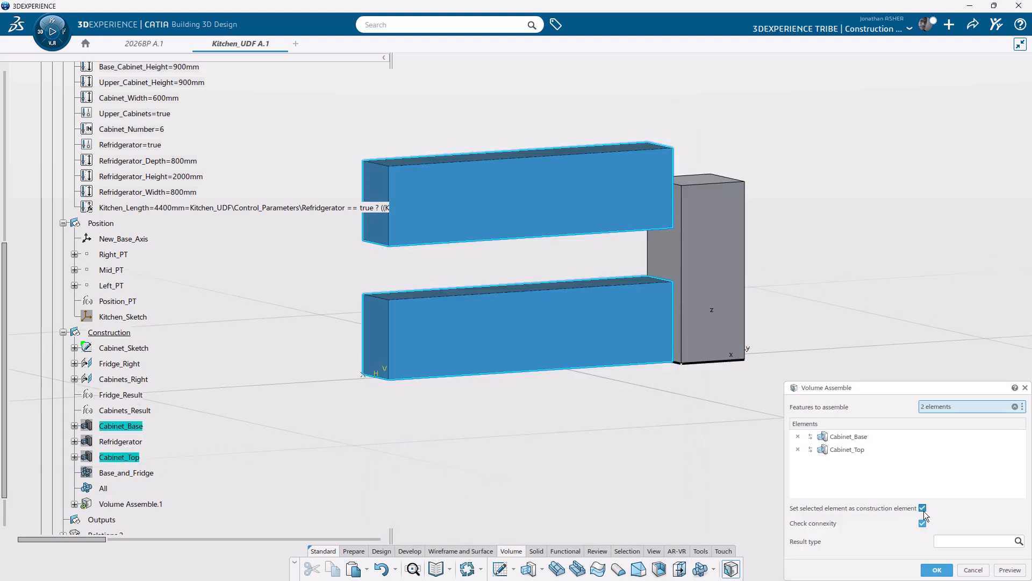
click(937, 570)
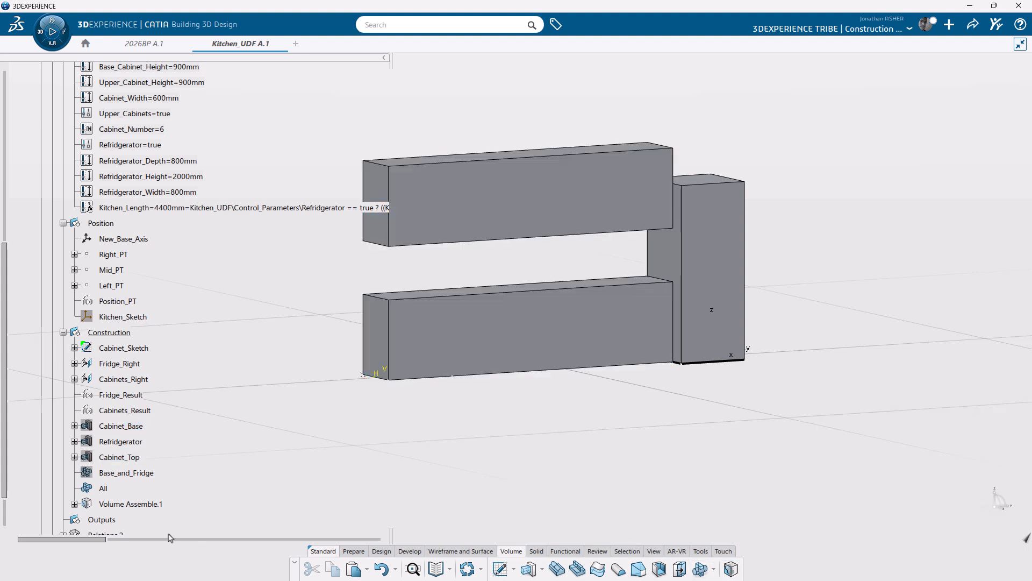
Step: Rename the assembled volume as Base_and_Top and check the three combined volumes in the model
click(130, 504)
key(alt+Return)
text(Base_and_Top)
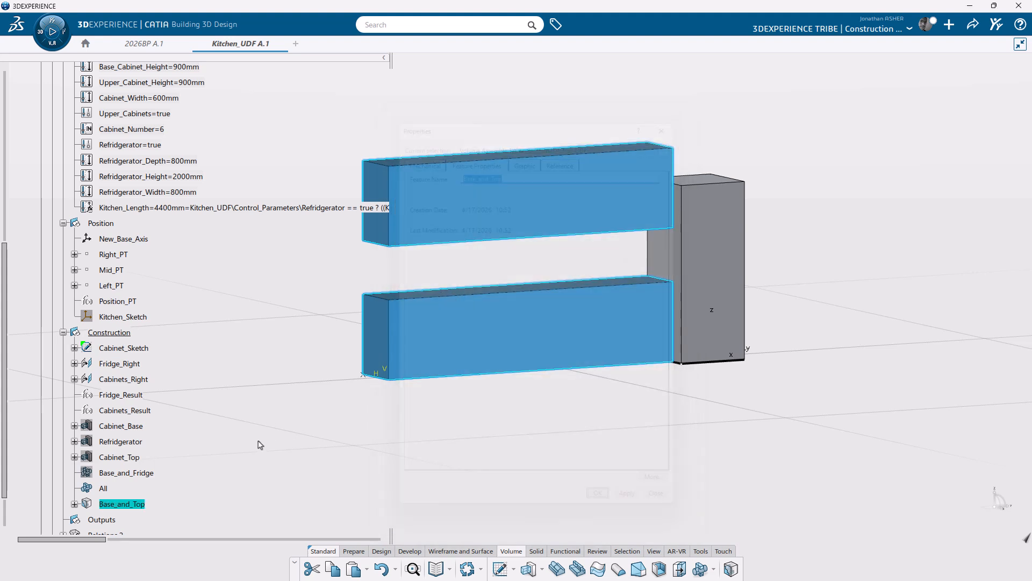
key(Return)
click(126, 473)
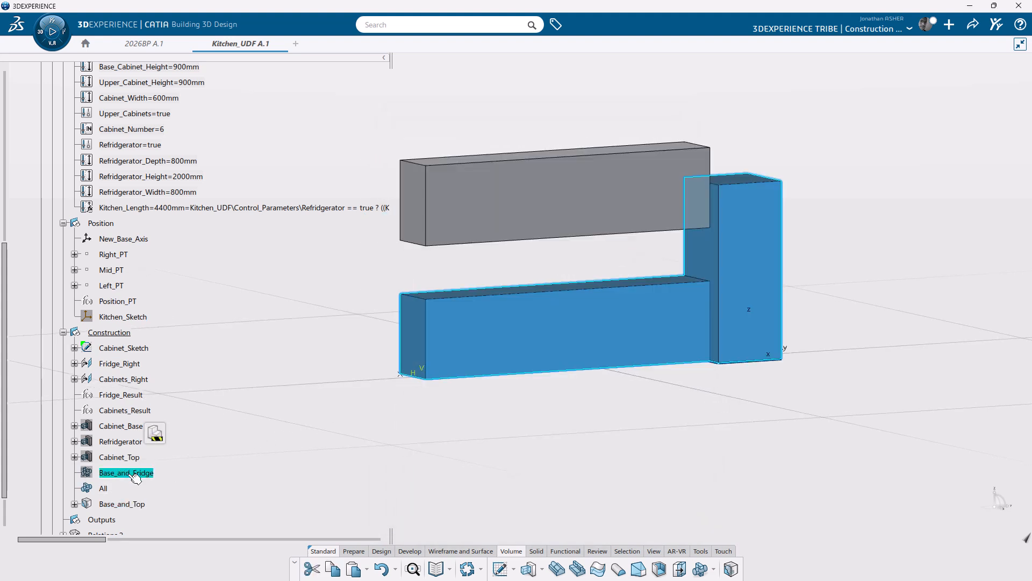
click(108, 489)
click(118, 505)
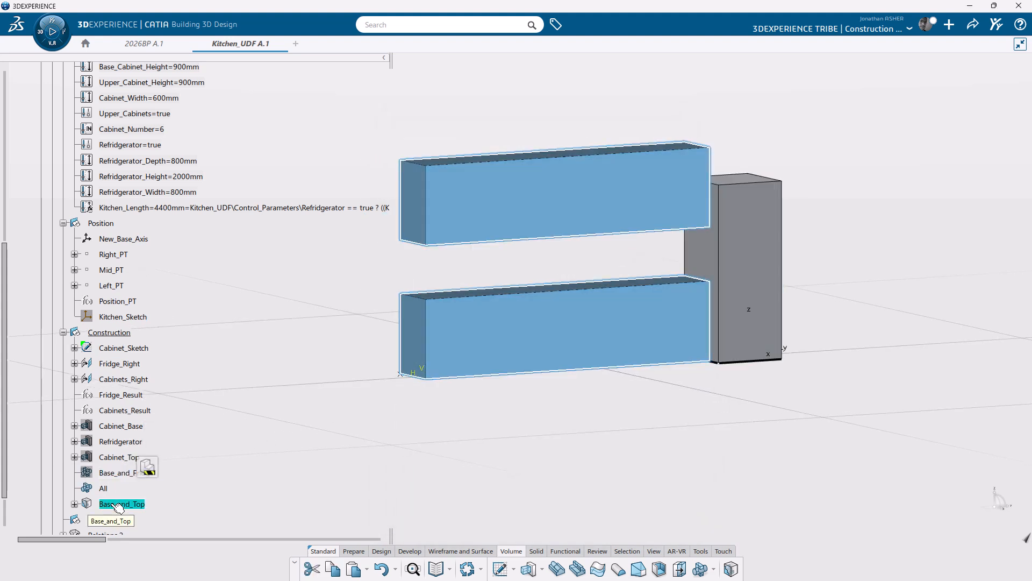
click(175, 500)
Step: Copy Cabinet_Base into the Outputs geometrical set with Paste Special, using As Result
scroll(179, 492, down, 3)
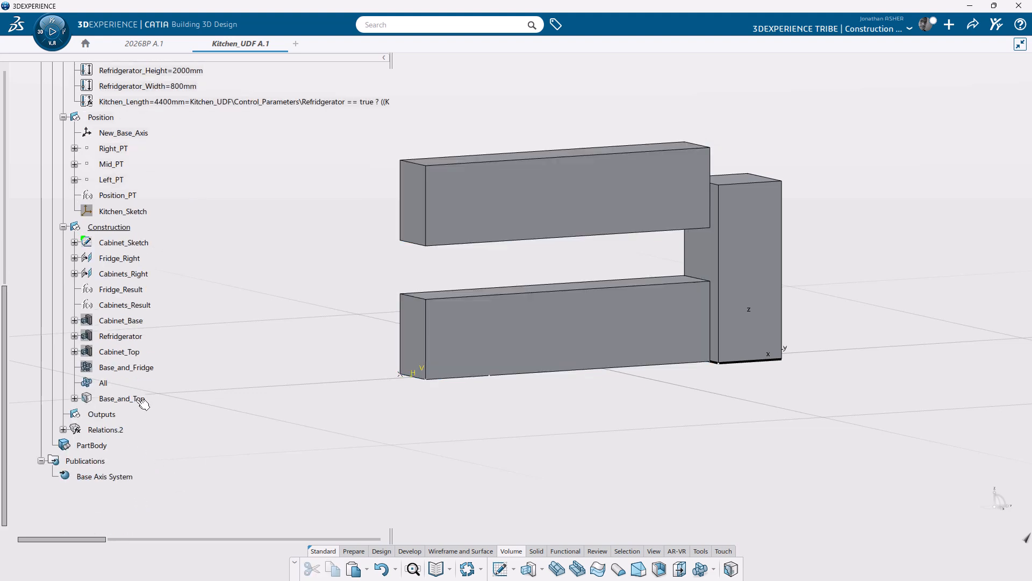
click(134, 323)
key(ctrl+c)
right_click(103, 420)
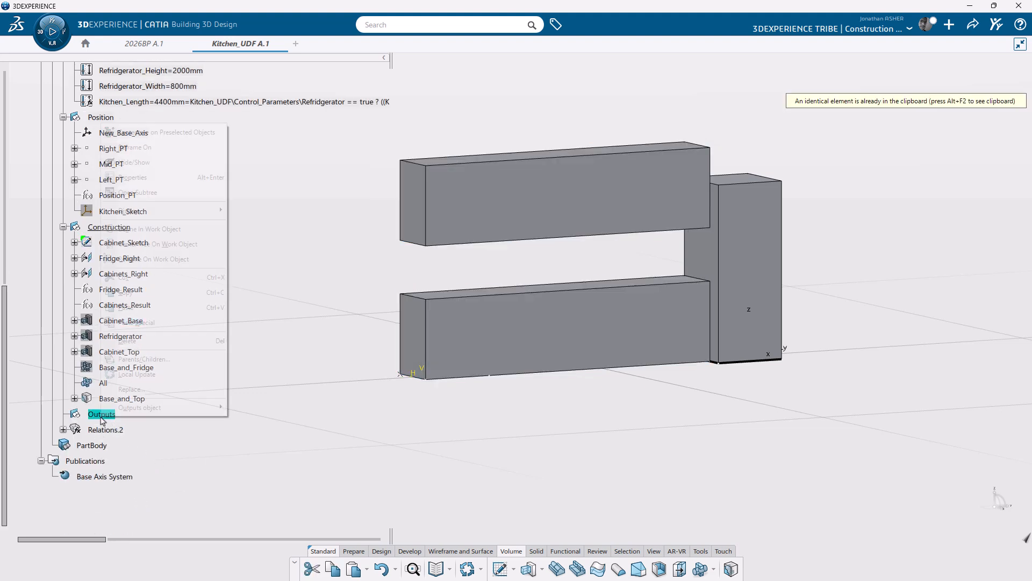
click(136, 322)
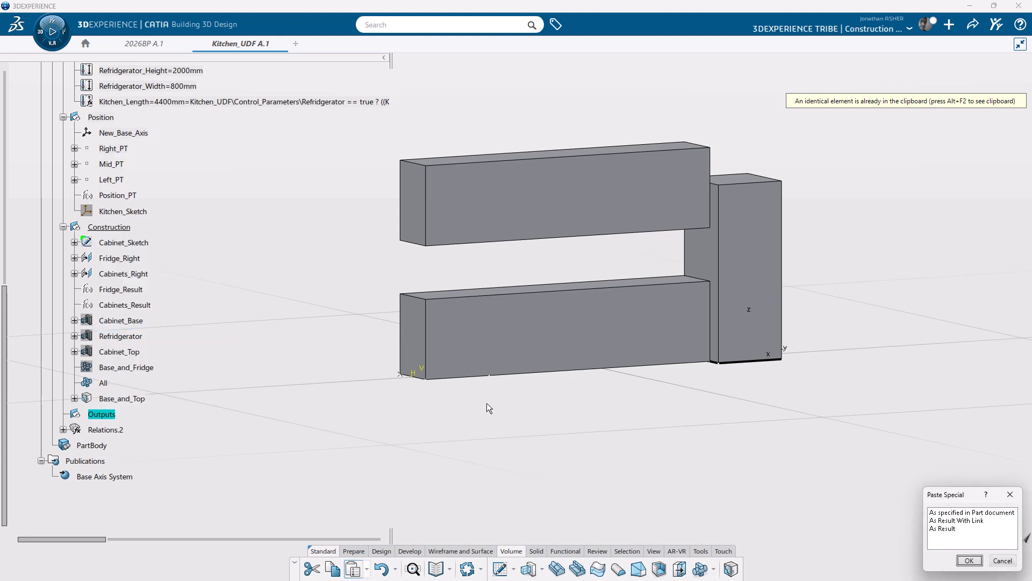
click(942, 528)
click(969, 561)
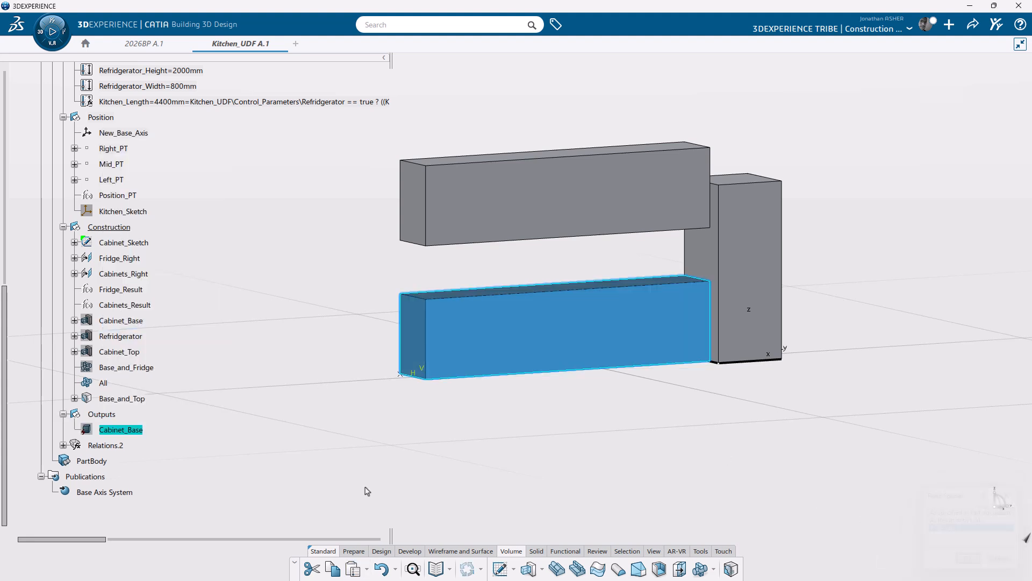
Step: Rename the Cabinet_Base copy in Outputs as Cabinet_Output and unhide it
right_click(129, 434)
click(161, 184)
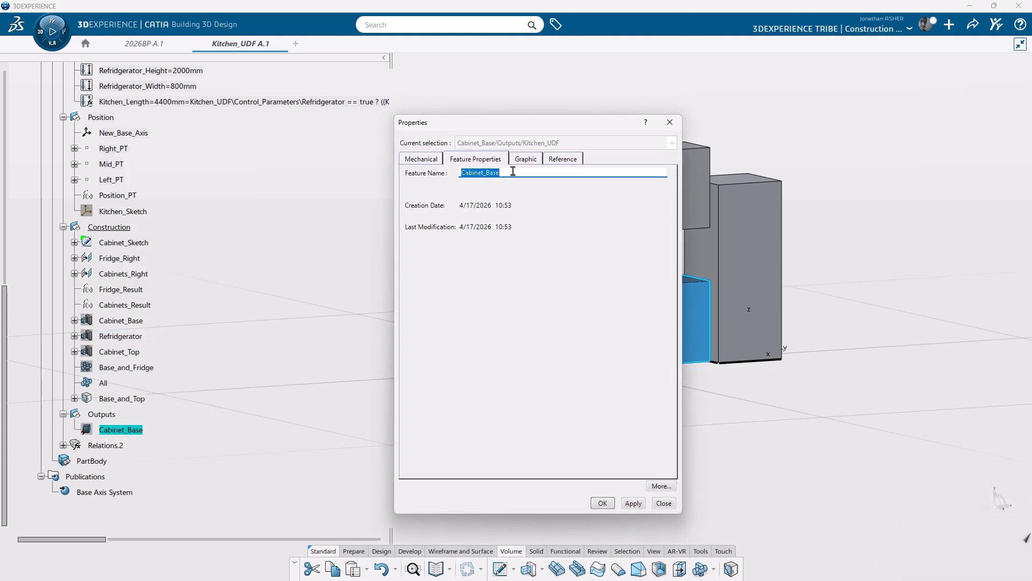
text(Cabinet_Output)
key(Return)
right_click(131, 432)
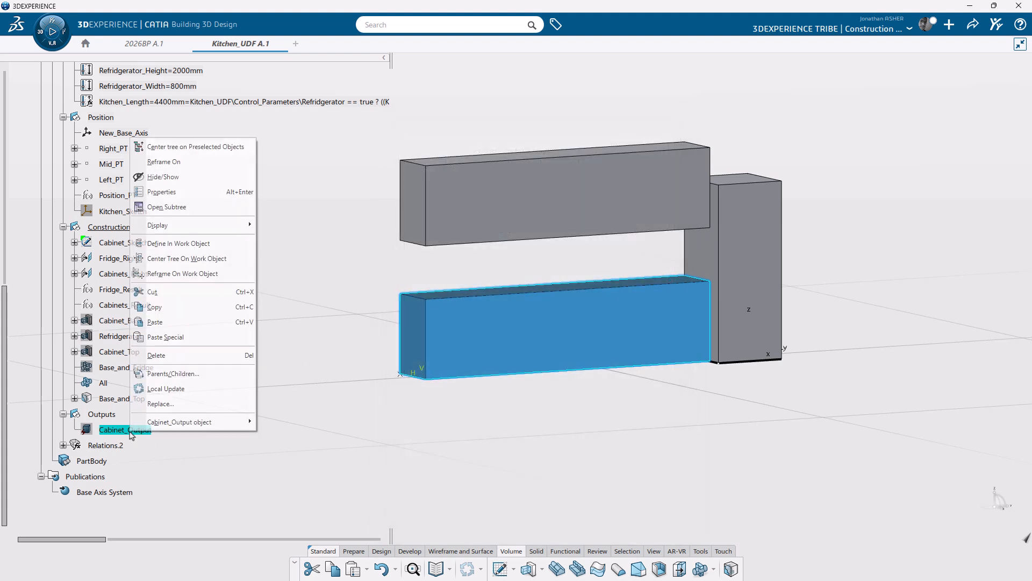
key(h)
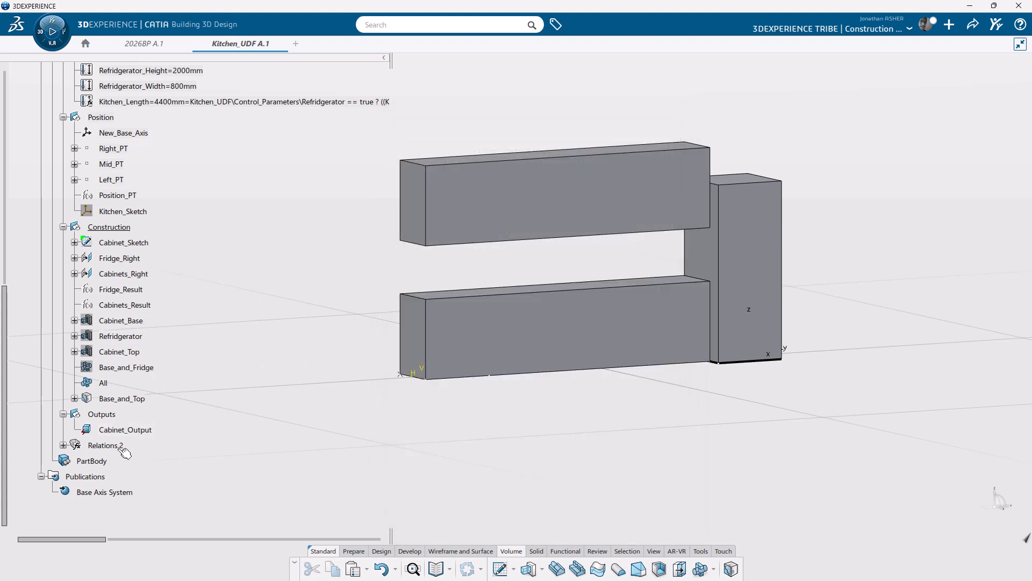
Step: Create a new rule in Relations.2 with the default name and description
click(123, 449)
click(170, 413)
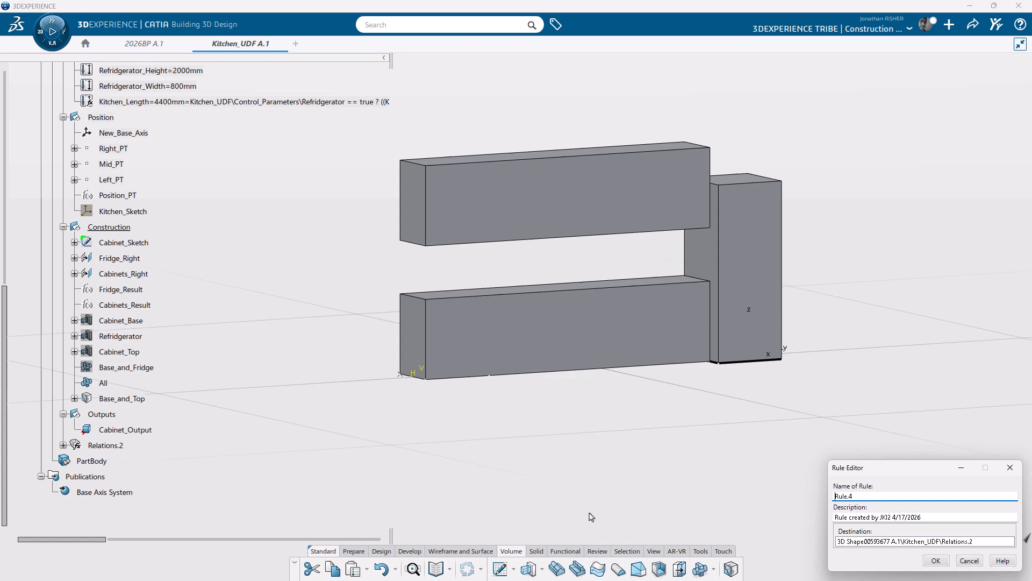
click(936, 560)
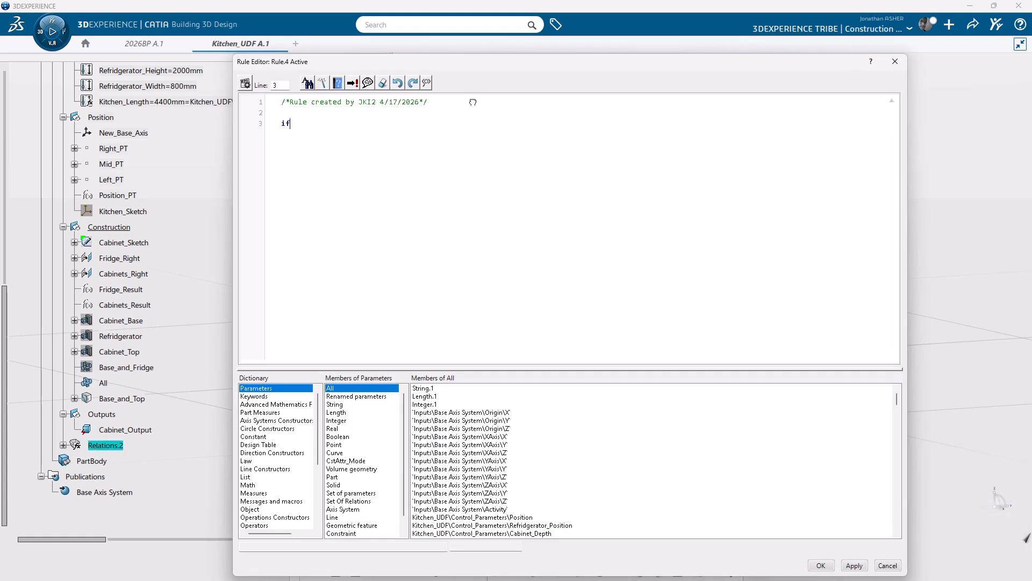
Step: Write the rule's first condition, requiring Control_Parameters Upper_Cabinets == true and Refridgerator == true
scroll(199, 226, up, 5)
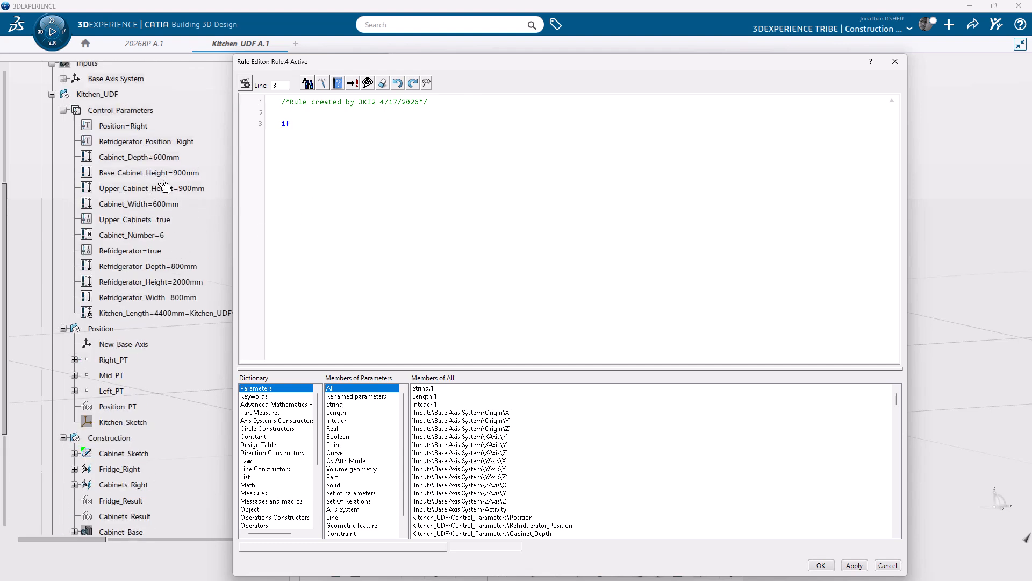
click(161, 220)
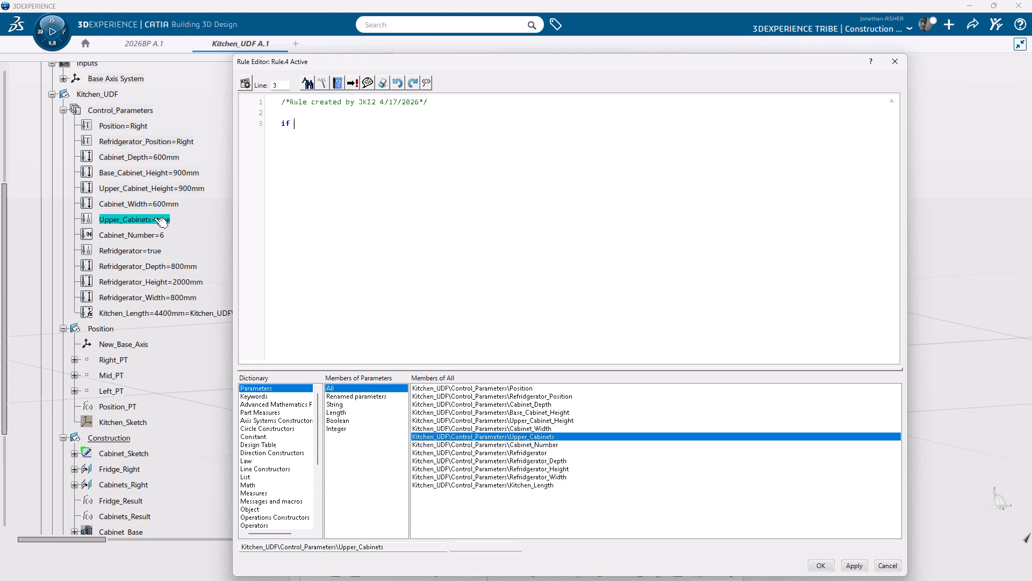
text(== true)
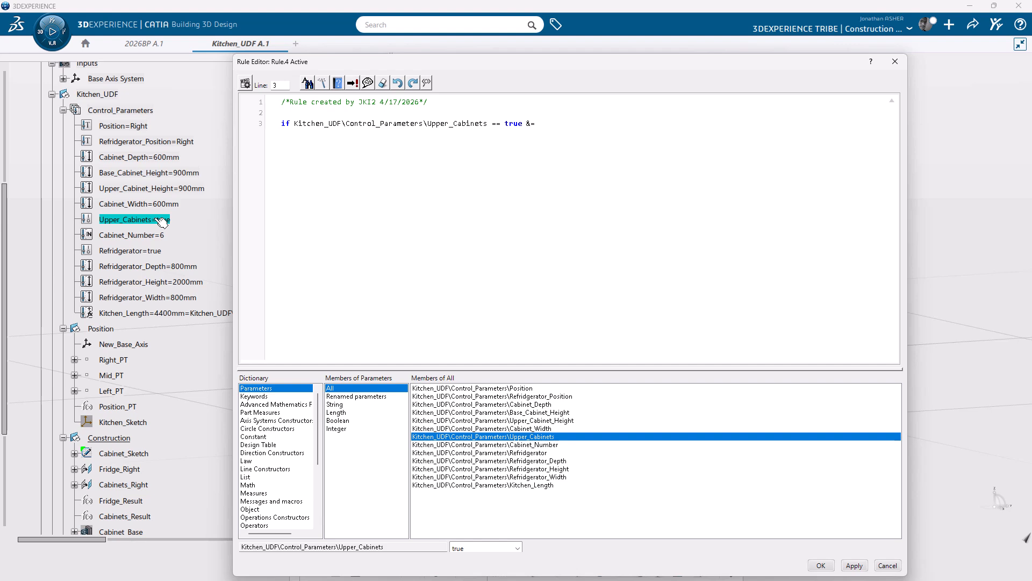
text( &)
key(BackSpace)
text(and)
click(141, 252)
text(== true)
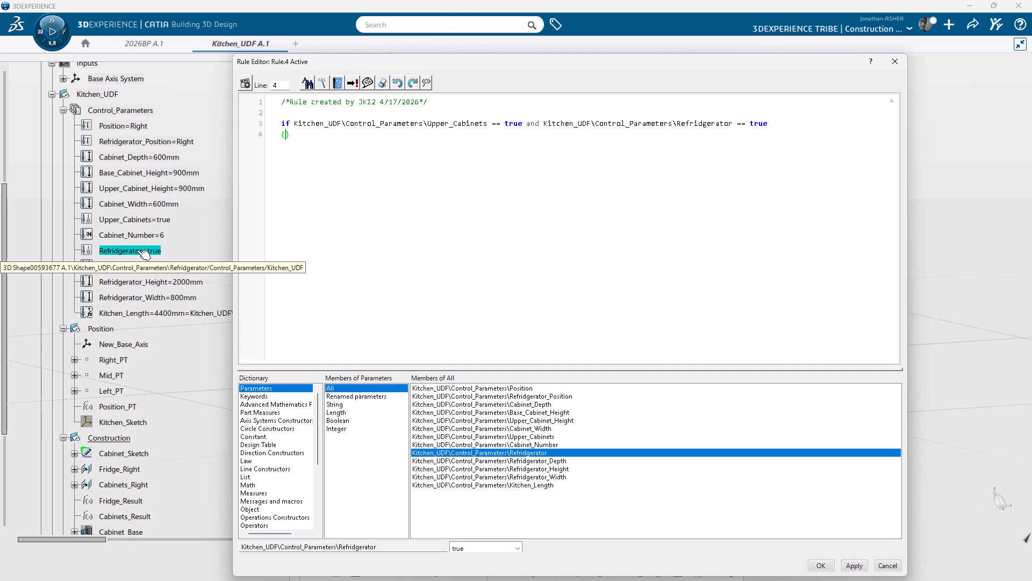
Step: Set Outputs\Cabinet_Output = Construction\All in the body of the rule's first if branch
scroll(75, 377, down, 5)
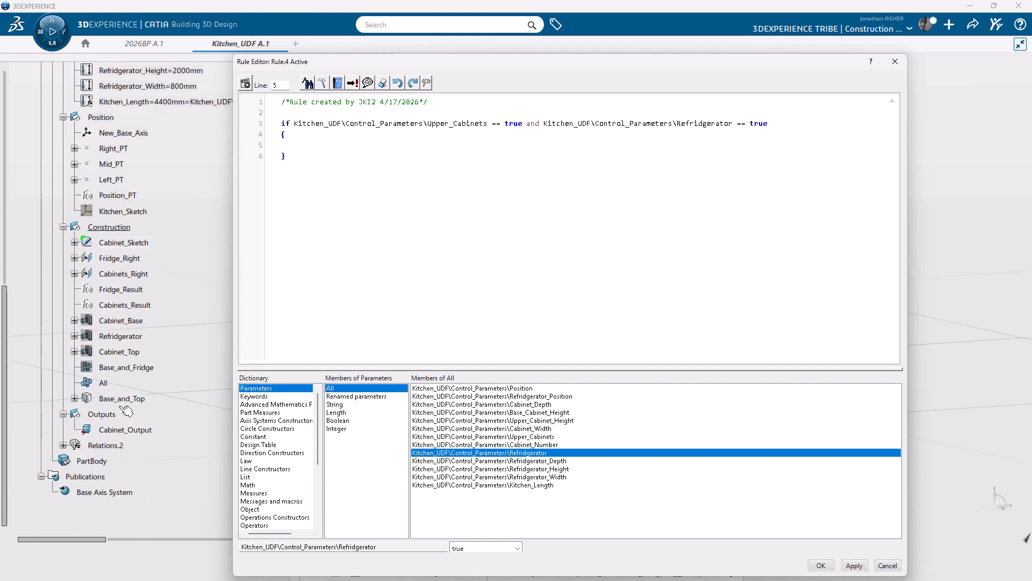
click(128, 431)
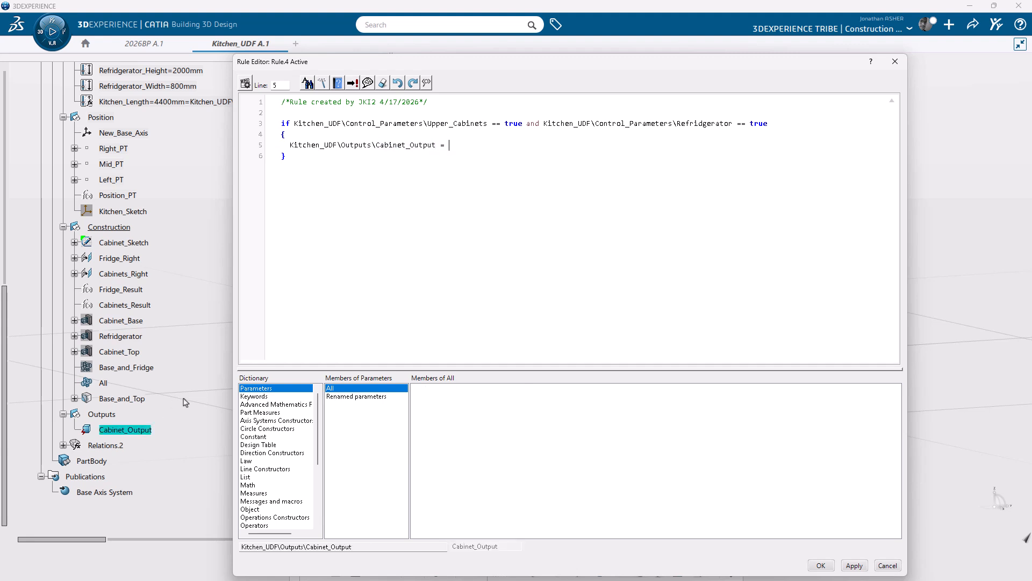
text(=)
click(110, 384)
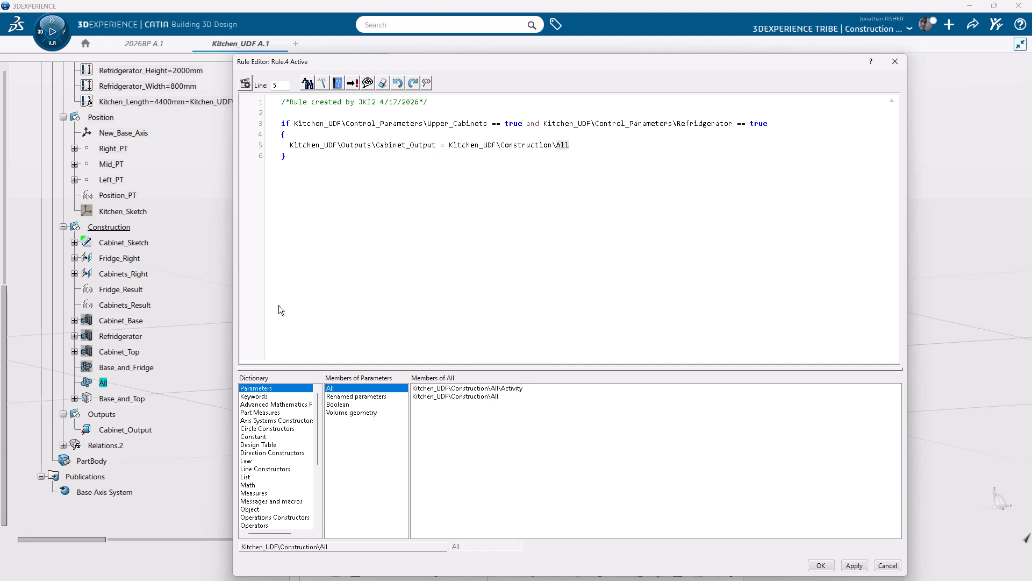
Step: Add an else if condition requiring Control_Parameters Upper_Cabinets == false and Refridgerator == true, based on the first condition
text(else if)
drag(783, 125, 296, 126)
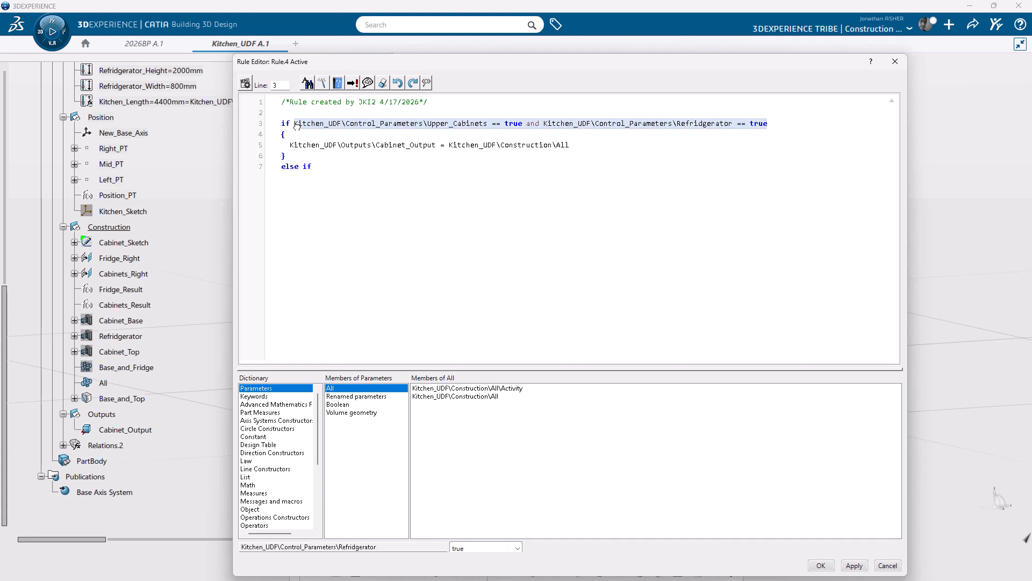
key(ctrl+c)
click(344, 165)
key(ctrl+v)
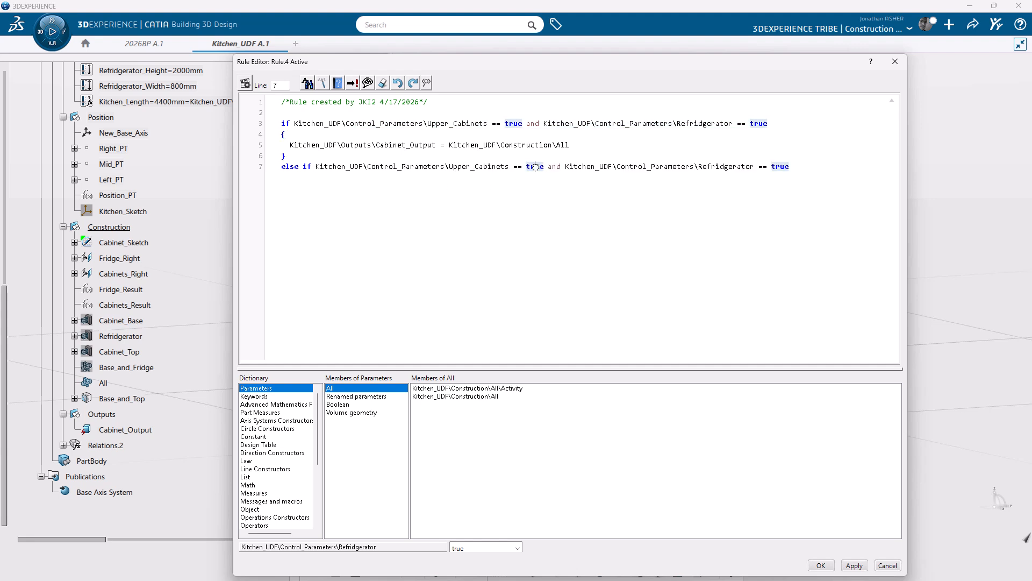
text(false)
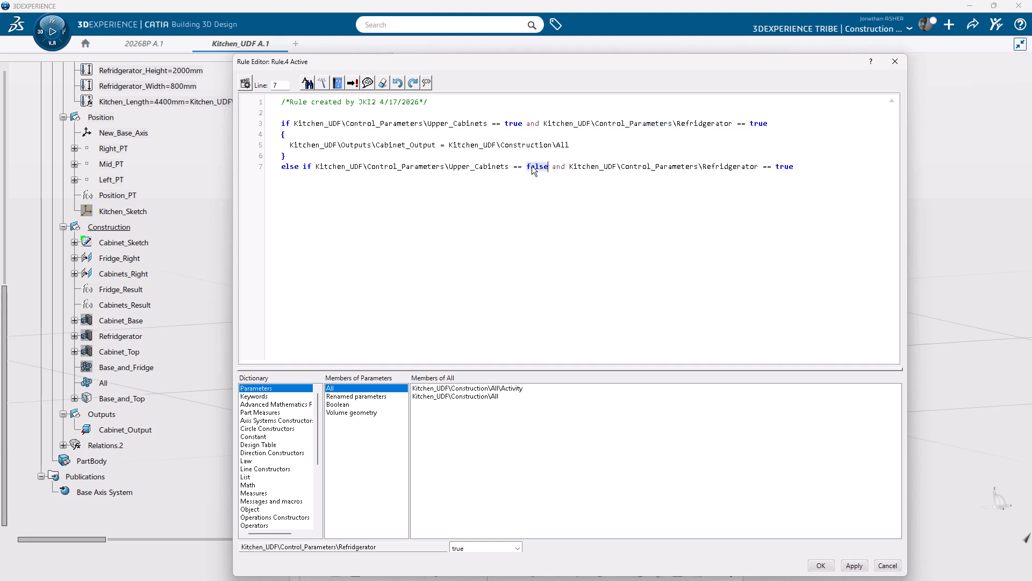
Step: Give the else if branch a body that sets Outputs\Cabinet_Output = Construction\Base_and_Fridge
click(794, 167)
key(Return)
click(134, 430)
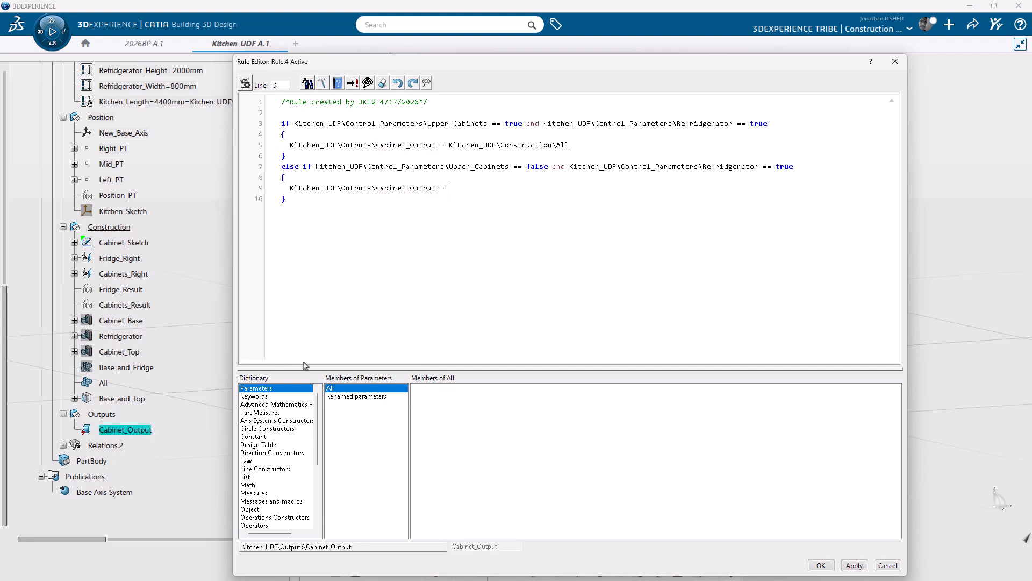
click(150, 369)
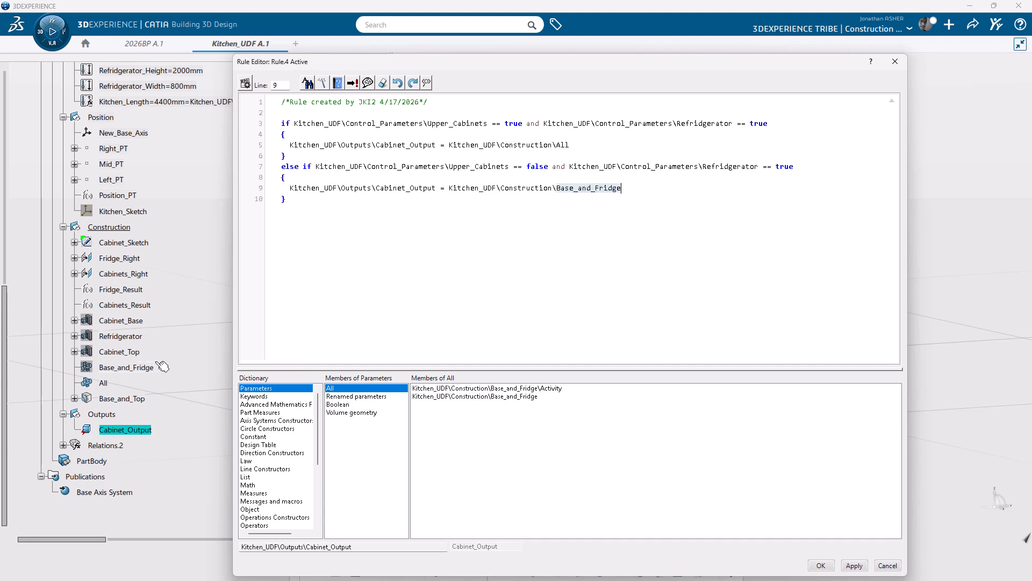
Step: Add a closing else branch that sets Outputs\Cabinet_Output = Construction\Base_and_Top
click(331, 204)
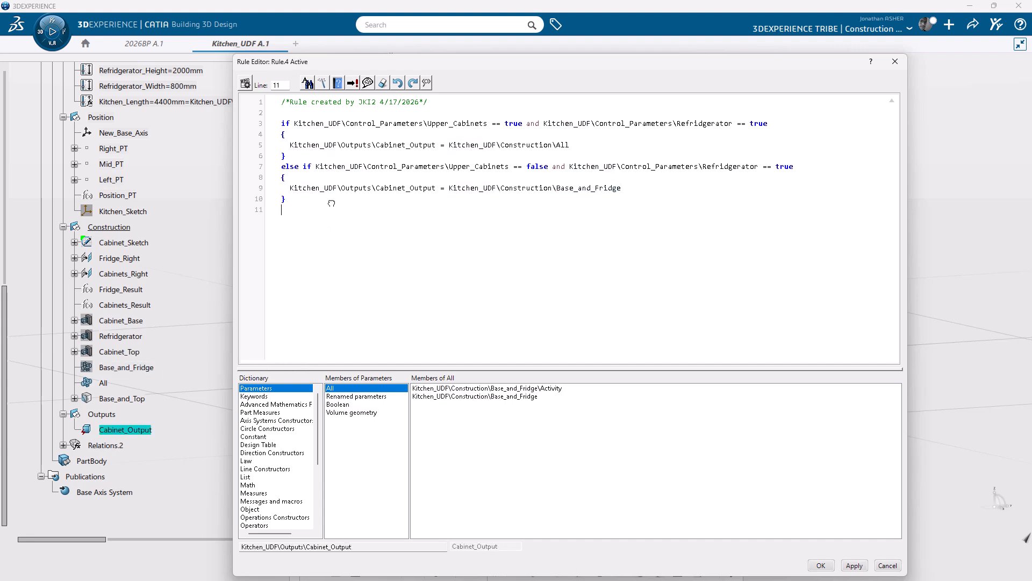
text(else)
key(Return)
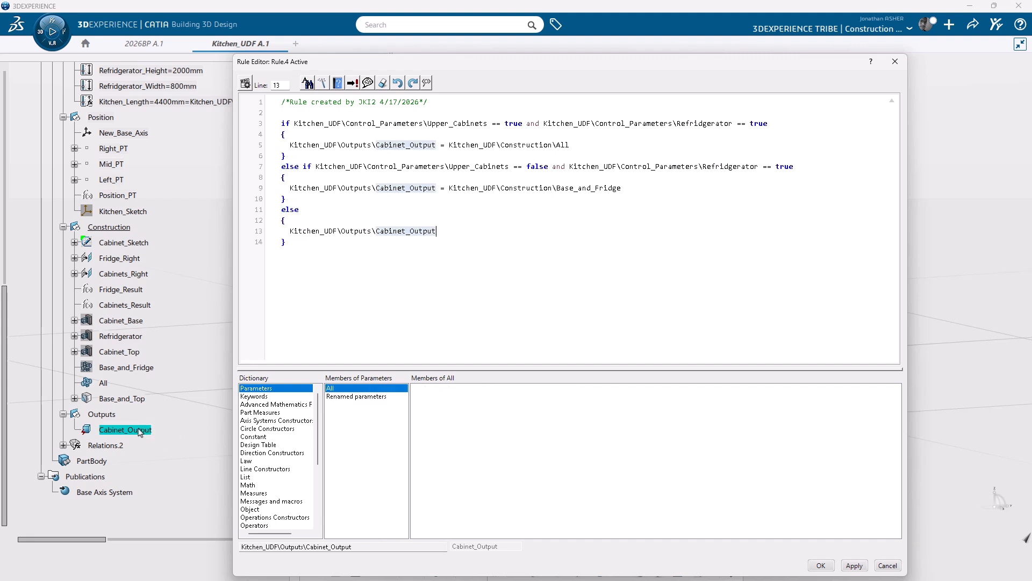
text(=)
click(136, 400)
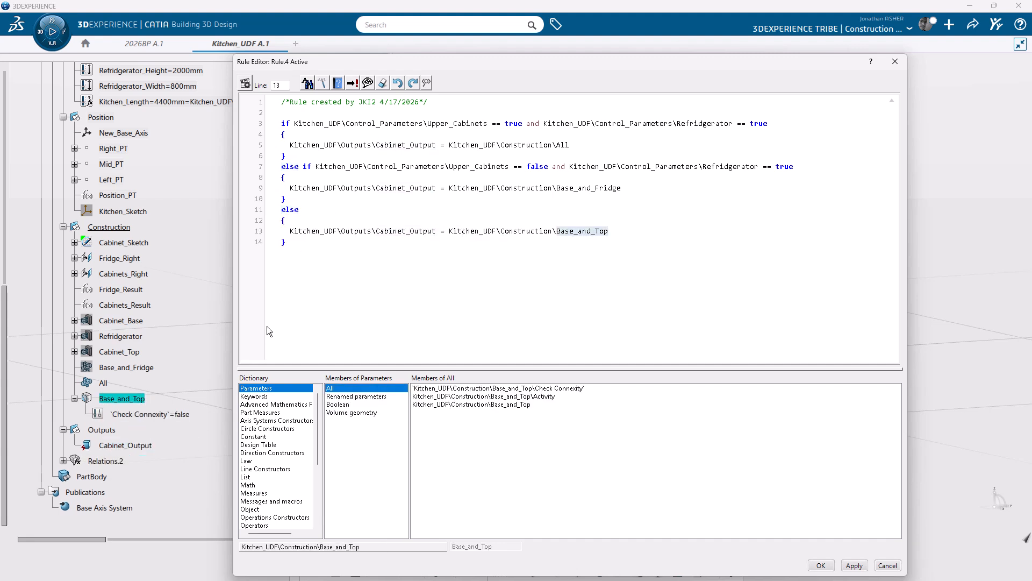
Step: Confirm the rule and accept that it is updated whenever a global Update is performed
click(353, 86)
click(819, 565)
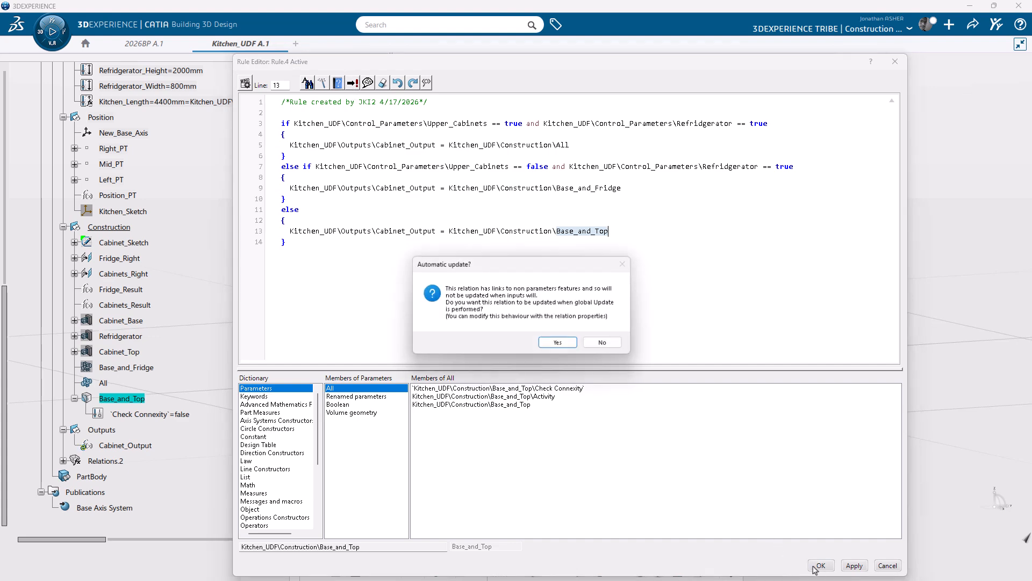
click(559, 347)
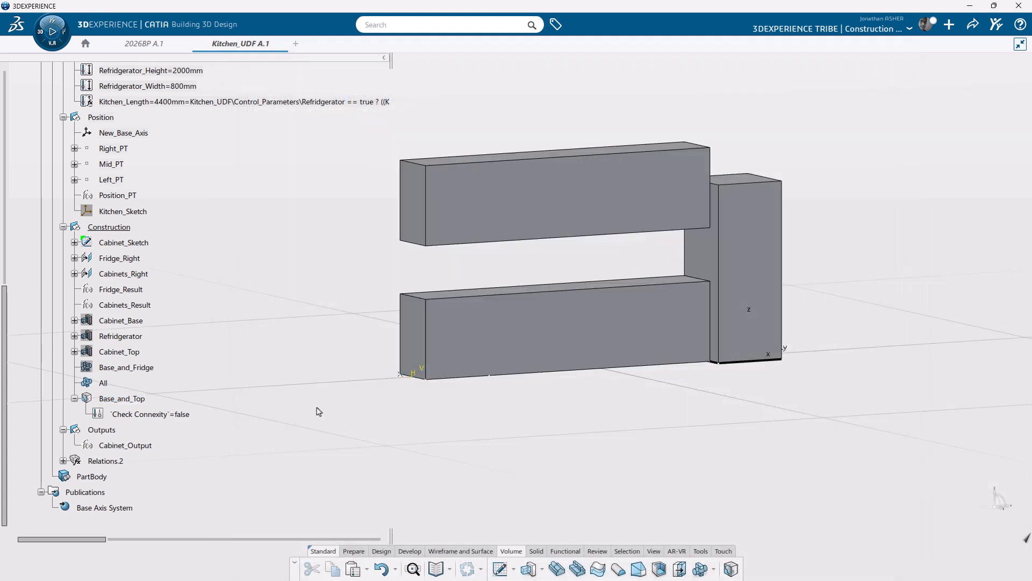
Step: Hide the Construction geometrical set
click(139, 442)
right_click(115, 236)
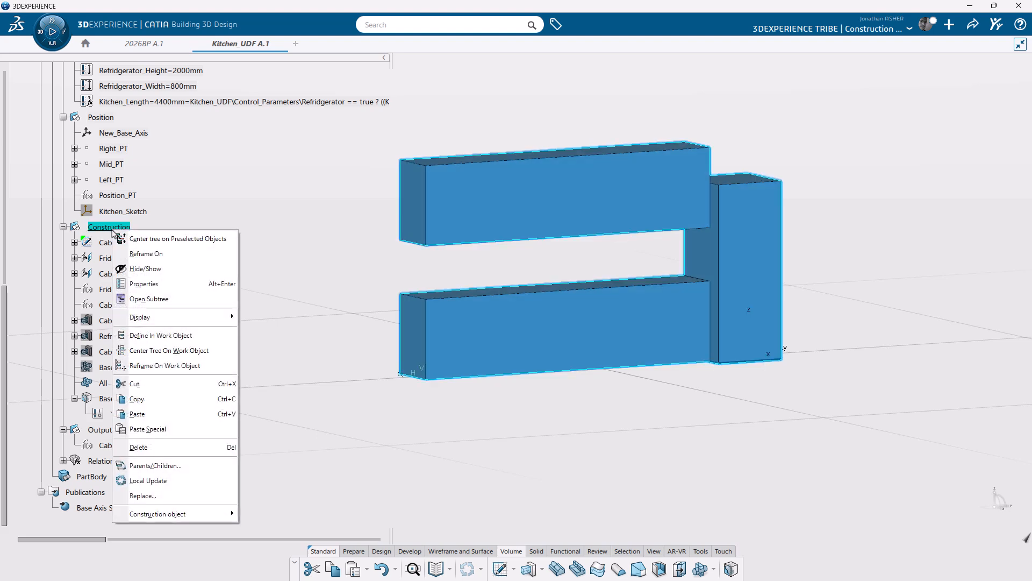
key(Escape)
Step: Set the Refridgerator and Upper_Cabinets control parameters to false
scroll(215, 301, up, 5)
scroll(210, 312, up, 1)
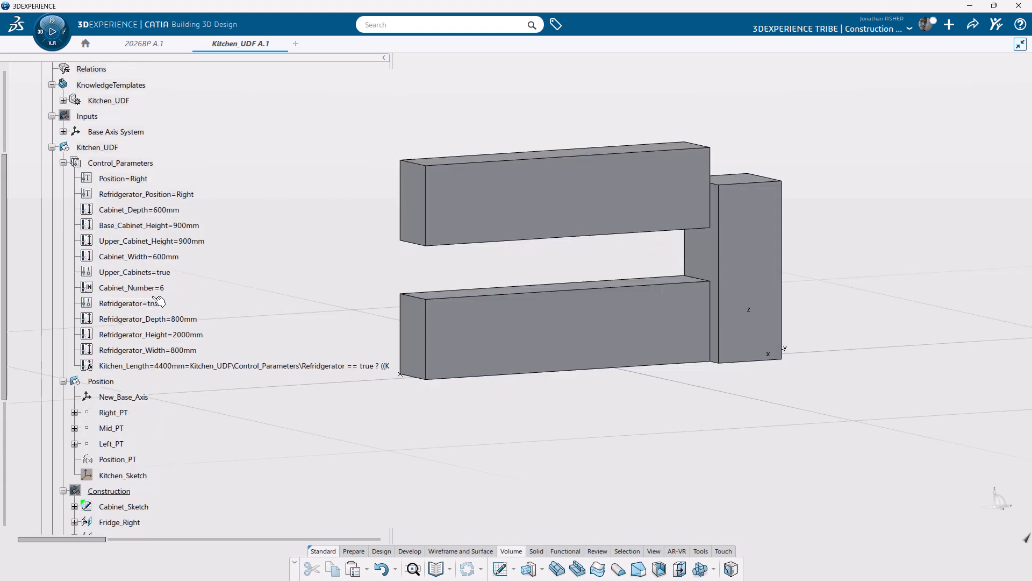
double_click(155, 303)
click(297, 237)
click(278, 248)
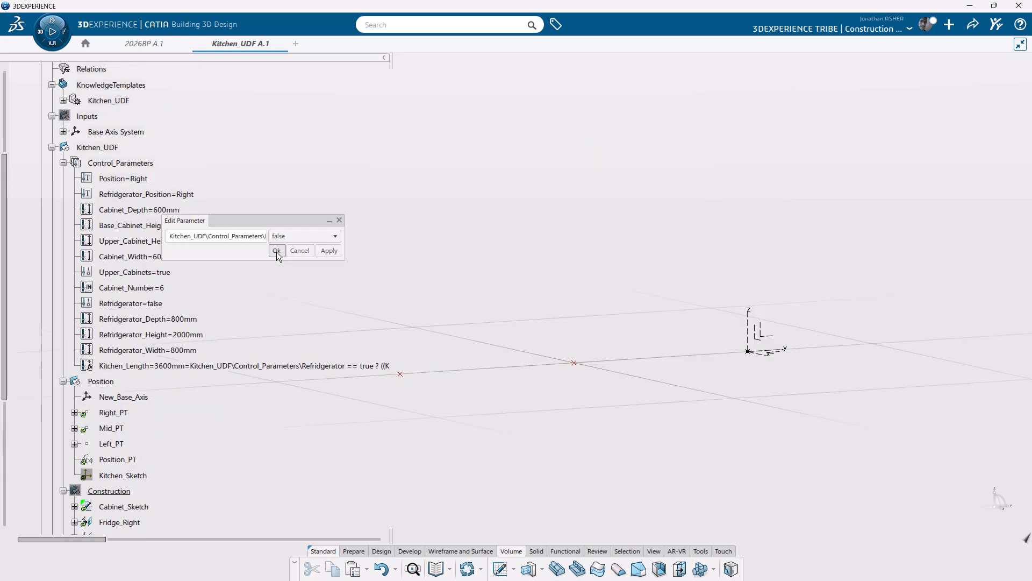
click(299, 252)
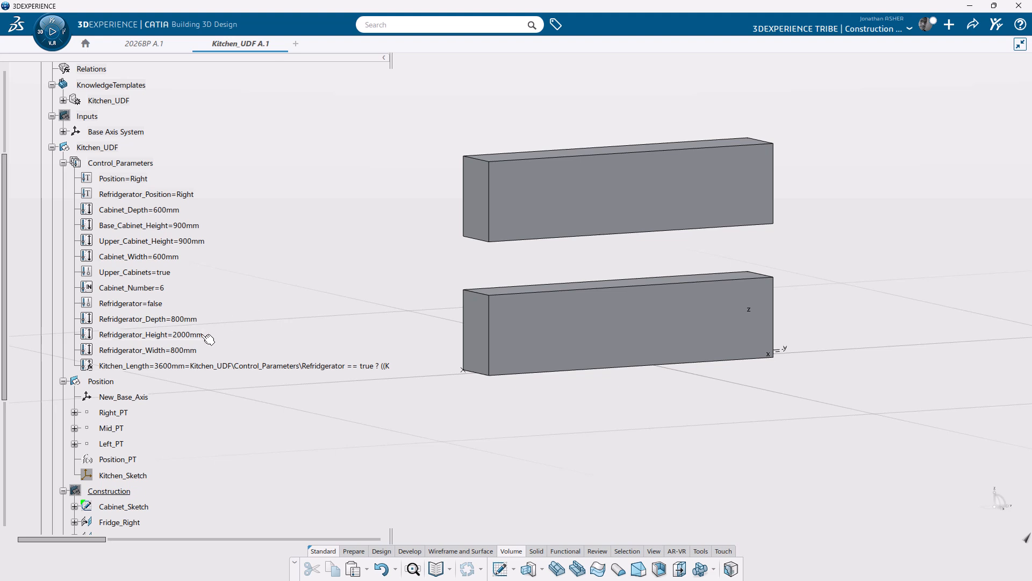
double_click(165, 273)
click(304, 233)
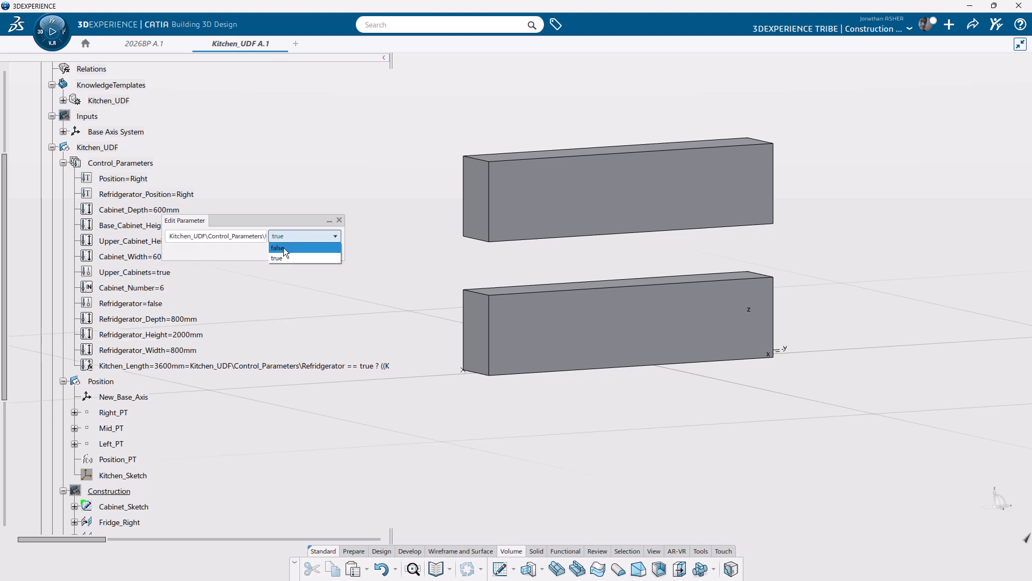
click(278, 244)
click(294, 251)
Step: Reopen Cabinet_Output's rule and insert a second else if branch before the else, duplicating the Base_and_Fridge branch
scroll(204, 318, down, 6)
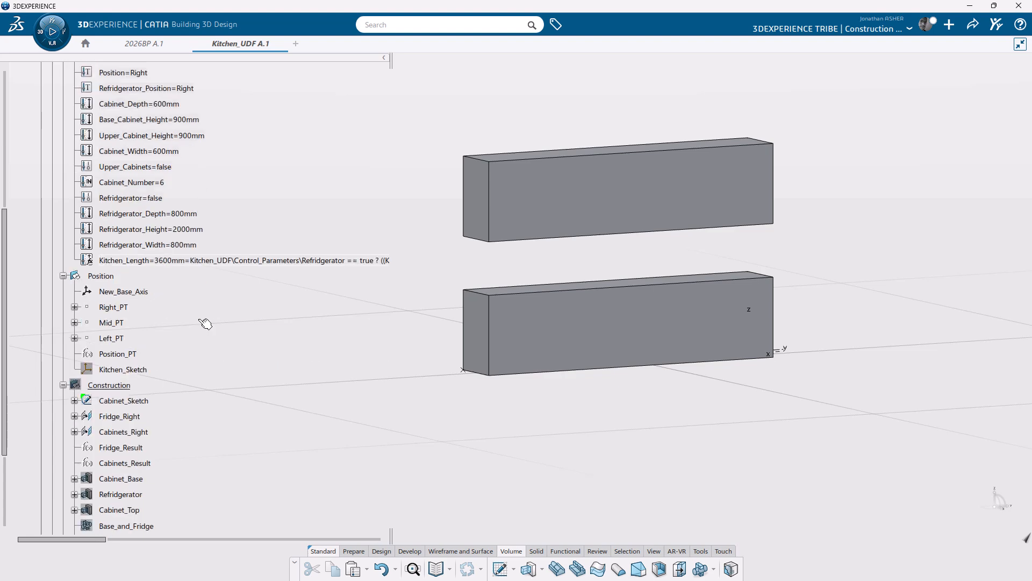
click(129, 446)
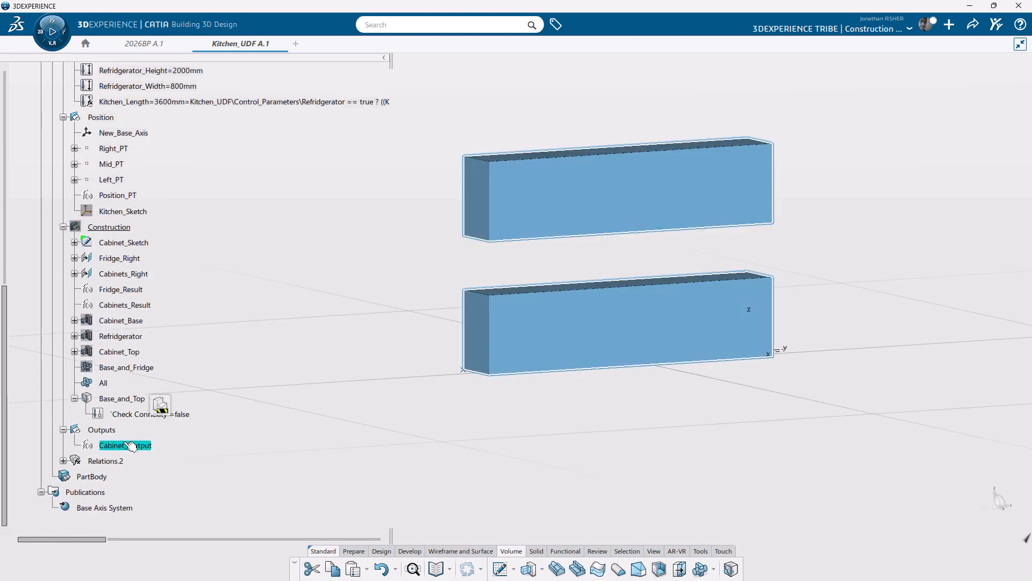
double_click(128, 446)
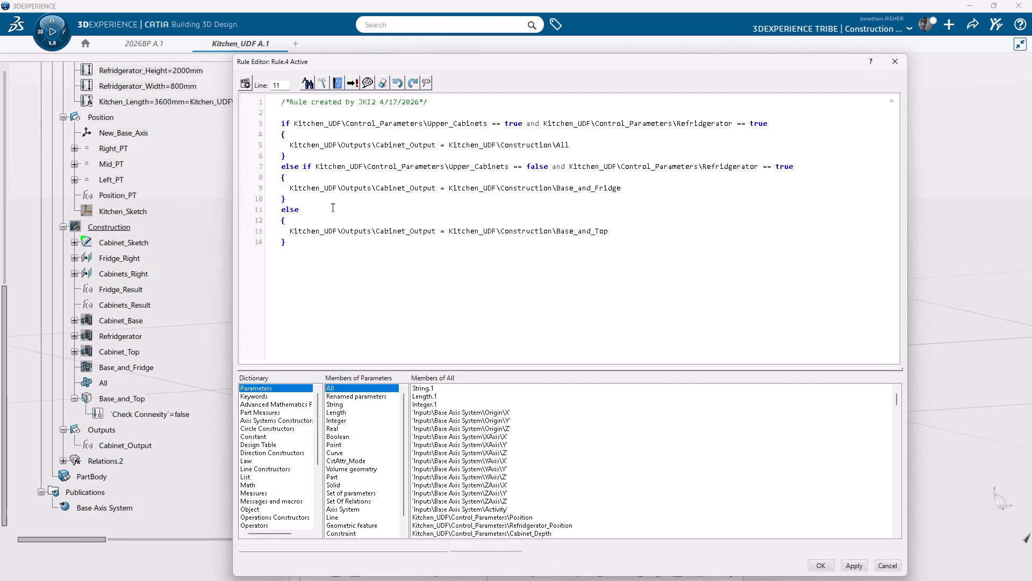
key(Return)
text(else if)
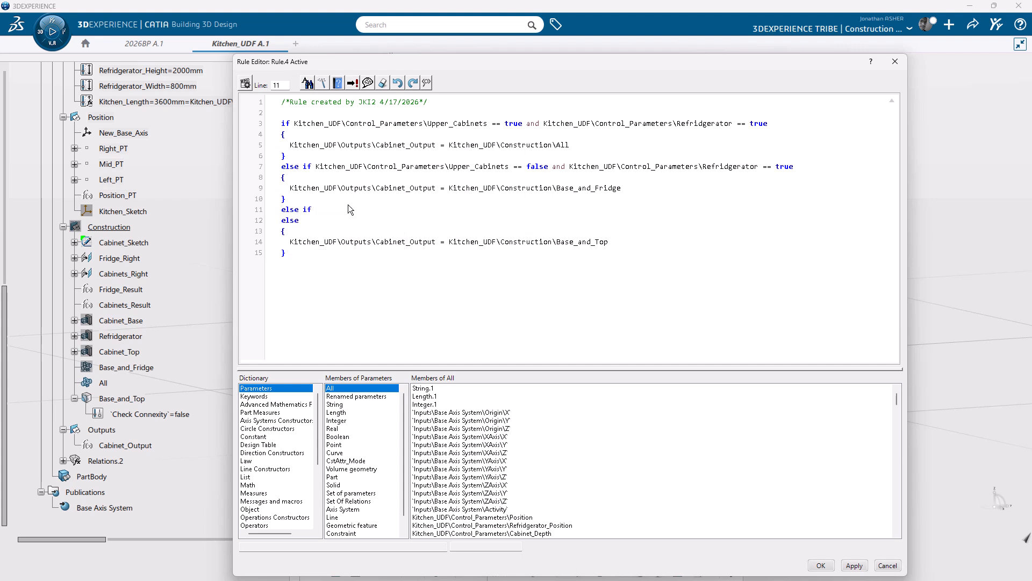
drag(293, 203, 317, 167)
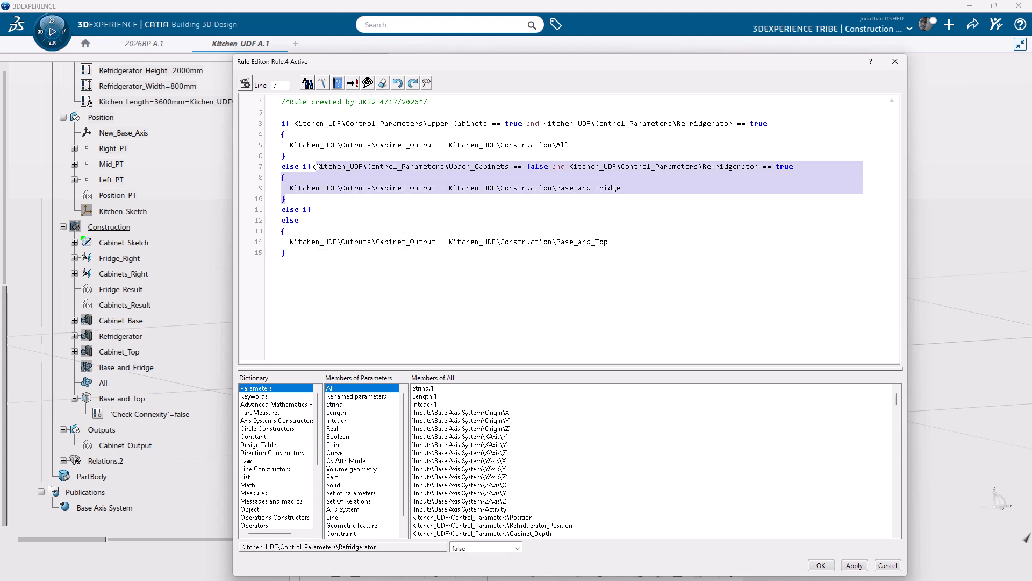
click(354, 209)
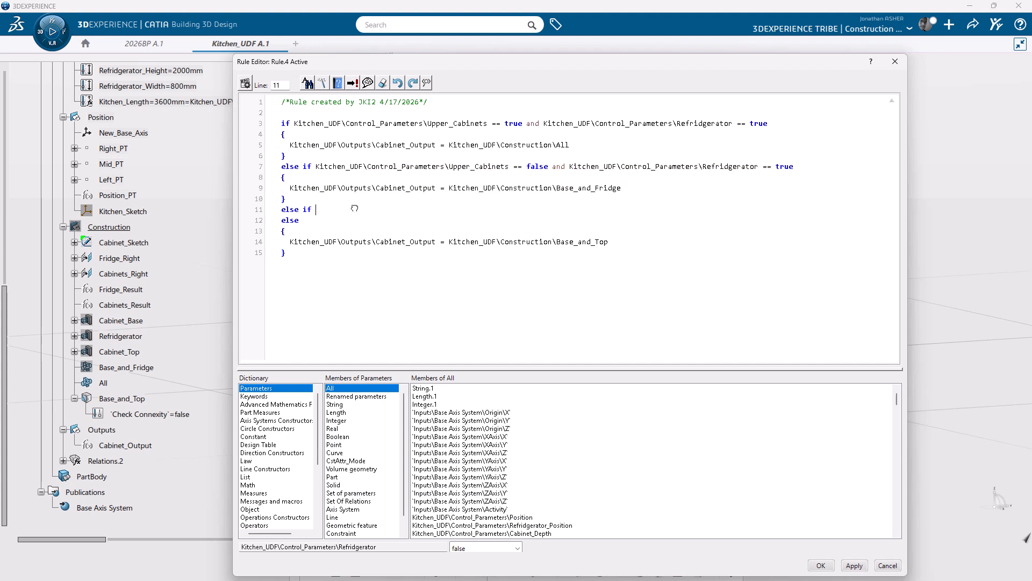
text(Kitchen_UDF\Control_Parameters\Upper_Cabinets == false and Kitchen_UDF\Control_Parameters\Refridgerator == true {   Kitchen_UDF\Outputs\Cabinet_Output = Kitchen_UDF\Construction\Base_and_Fridge })
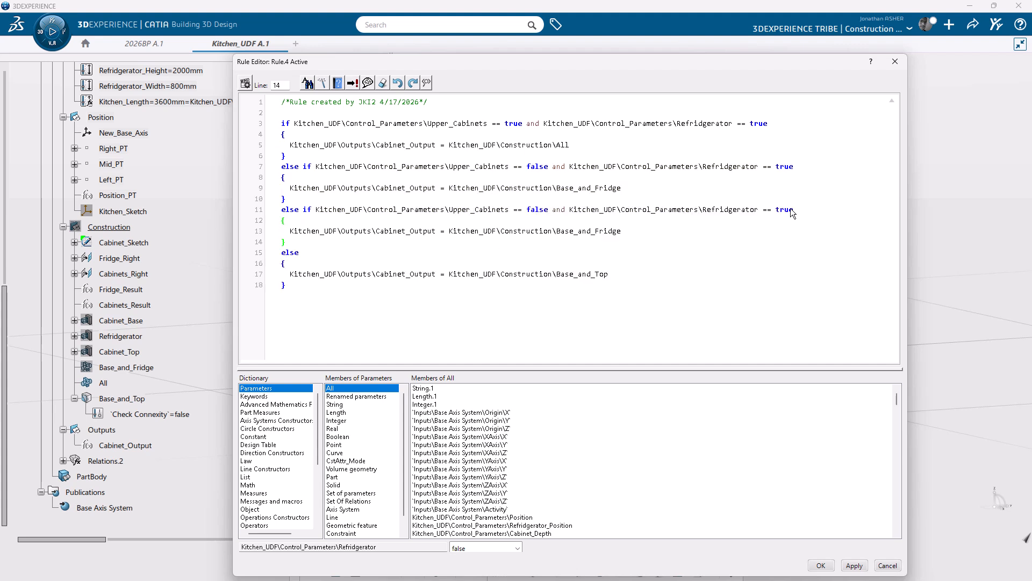
Step: Change the second else if branch to Refridgerator == false with Cabinet_Output = Construction\Cabinet_Base, and confirm the rule
double_click(636, 236)
drag(635, 236, 449, 232)
key(BackSpace)
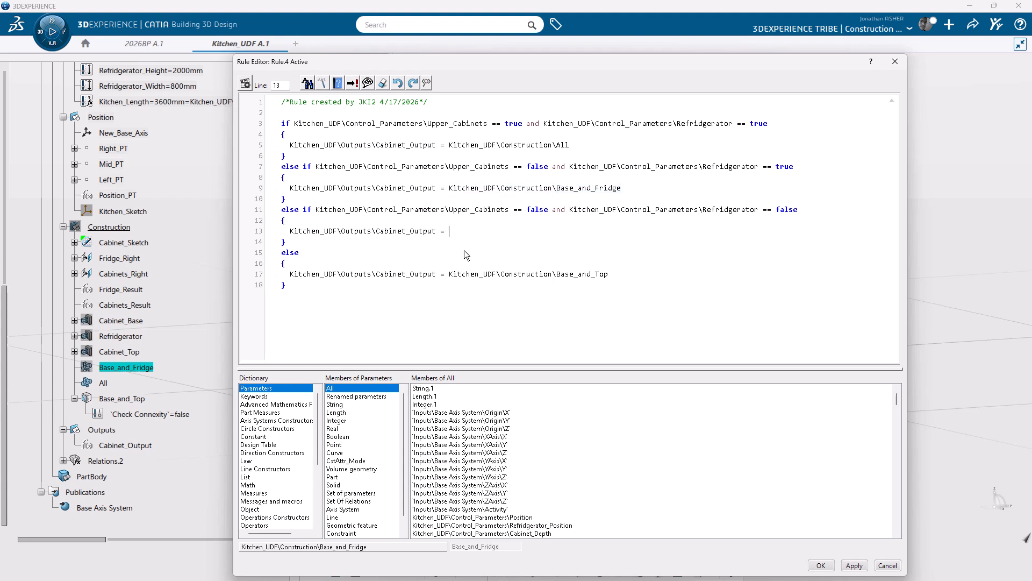
click(140, 321)
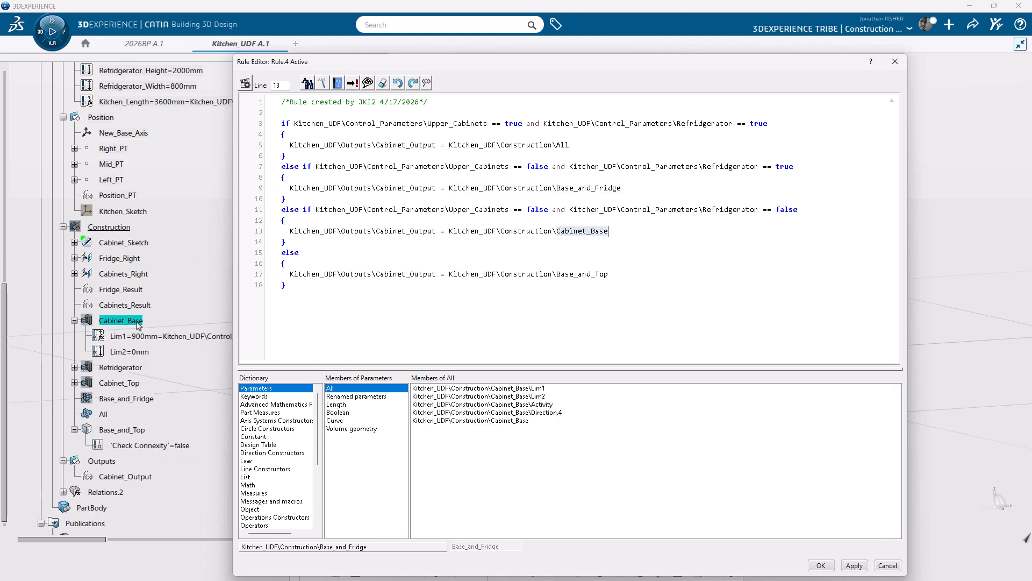
click(821, 566)
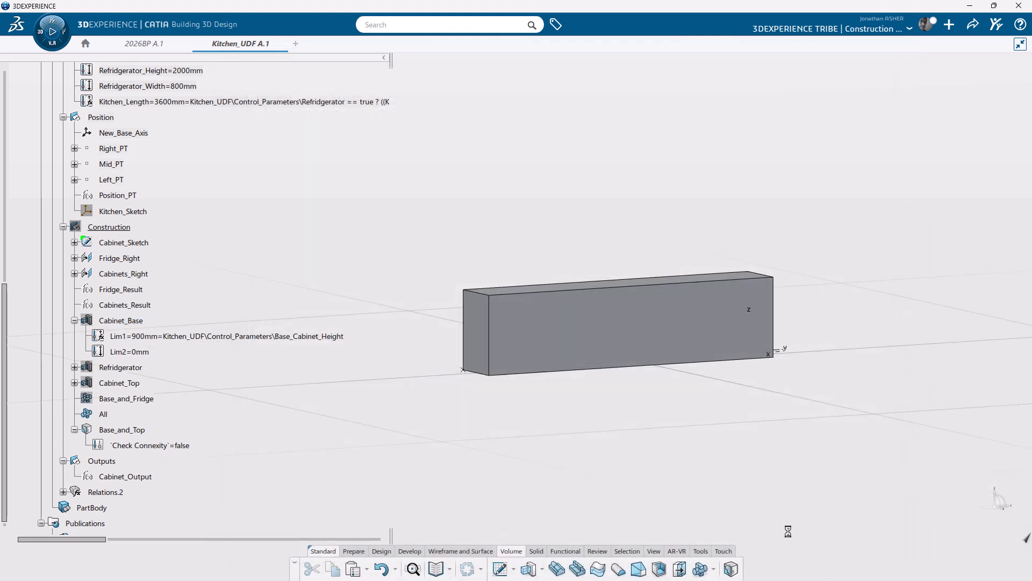
Step: Collapse Cabinet_Base and the Construction geometrical set in the tree
click(74, 320)
click(64, 227)
scroll(153, 296, up, 6)
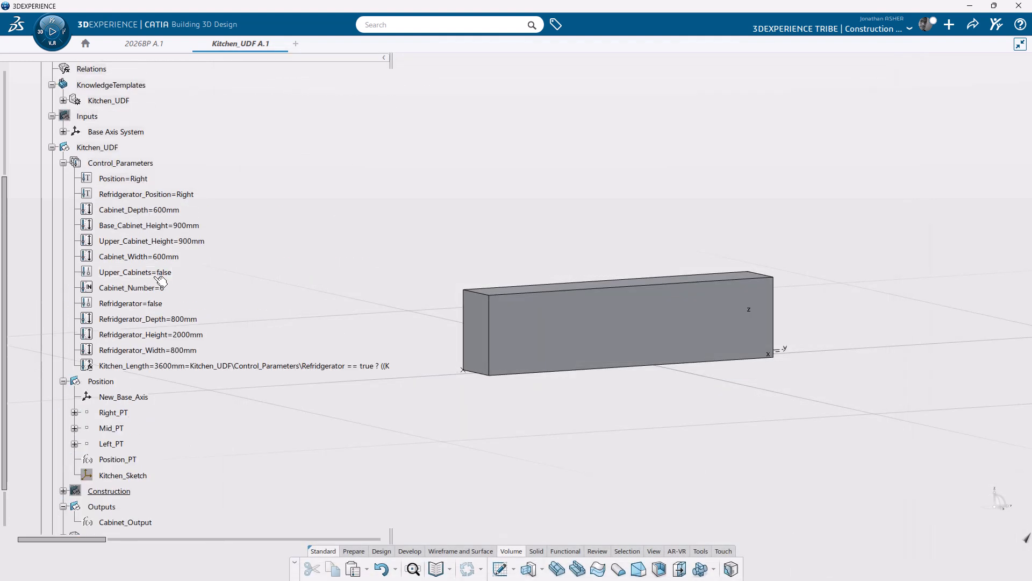
Step: Test the rule by switching Upper_Cabinets to true and back to false
double_click(189, 272)
click(336, 237)
click(276, 257)
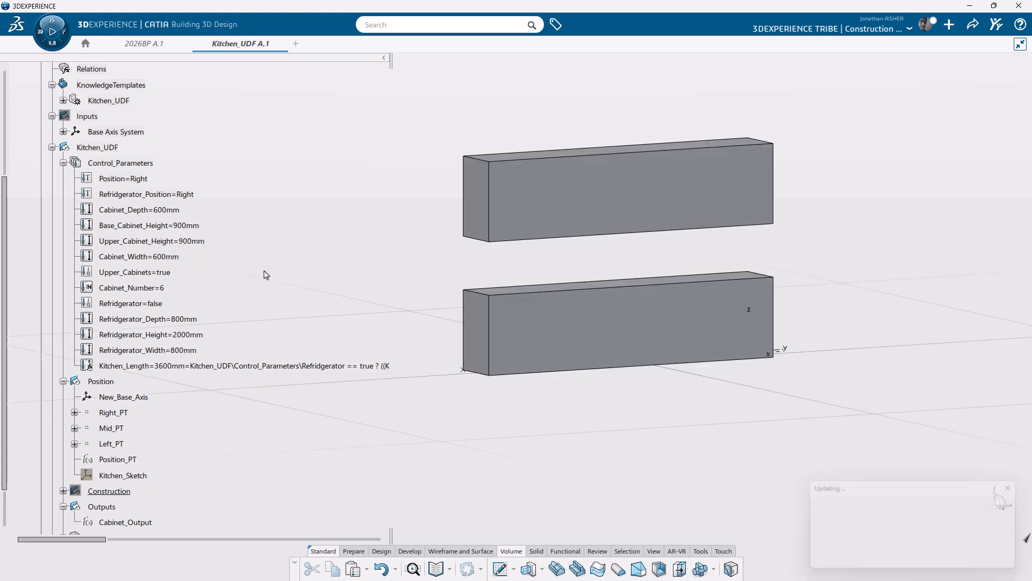
double_click(173, 273)
click(335, 236)
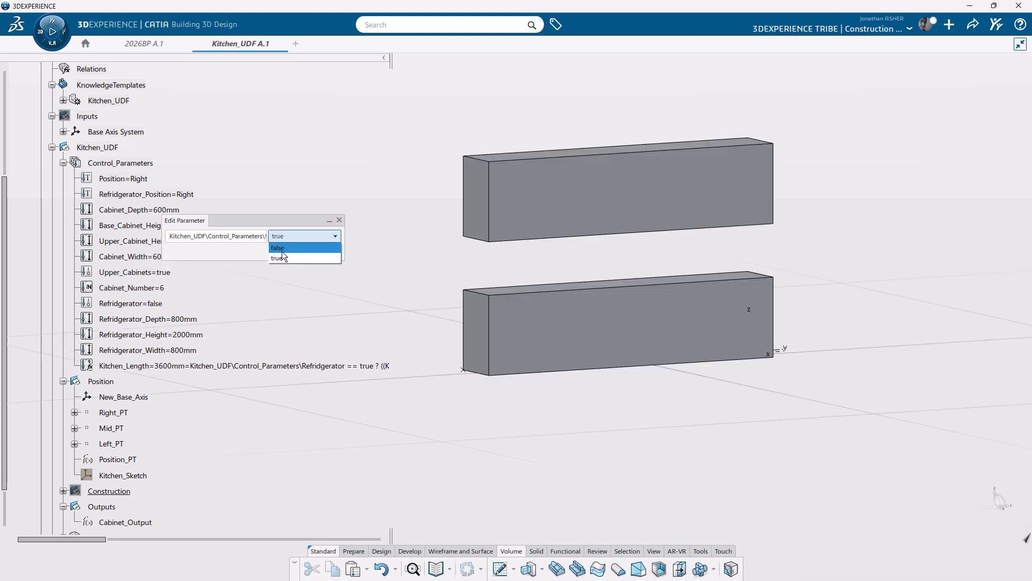
click(281, 256)
Step: Set the Refridgerator control parameter to true
double_click(141, 303)
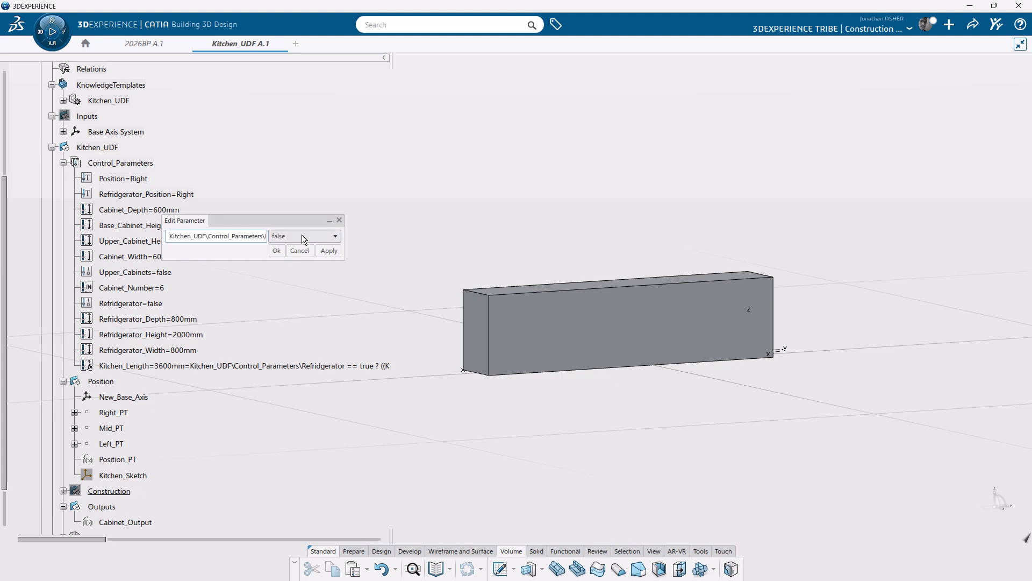
click(281, 258)
click(277, 251)
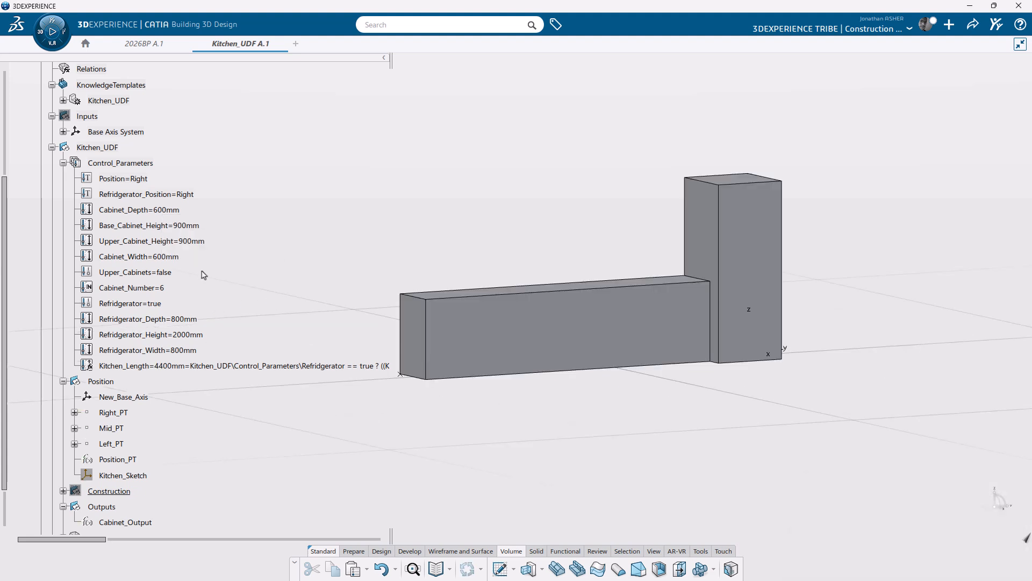
Step: Set the Refridgerator_Position control parameter to Left
double_click(181, 195)
click(333, 236)
click(282, 257)
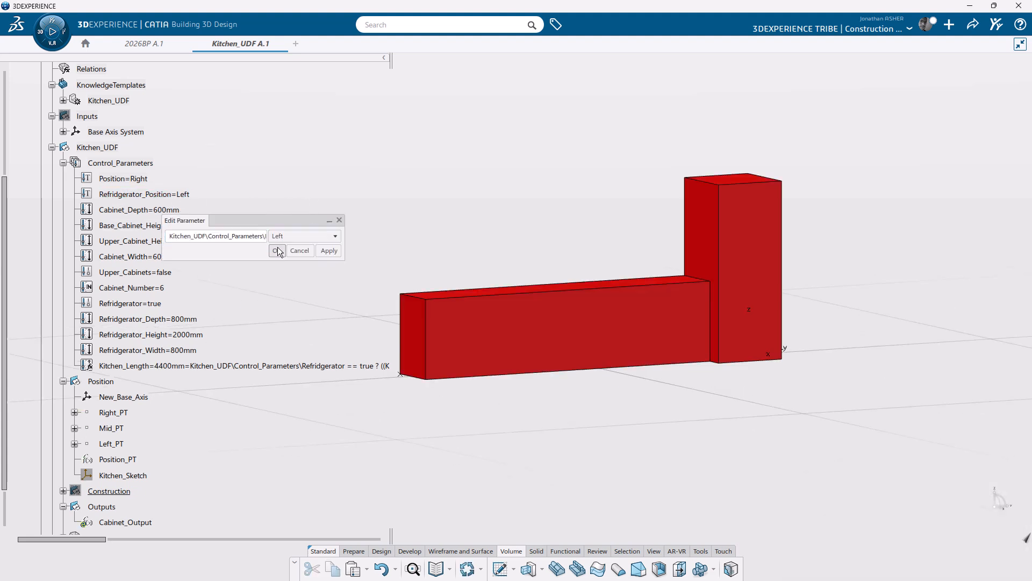
click(278, 250)
Step: Set the control parameters Cabinet_Number to 5 and Upper_Cabinets to true
double_click(160, 288)
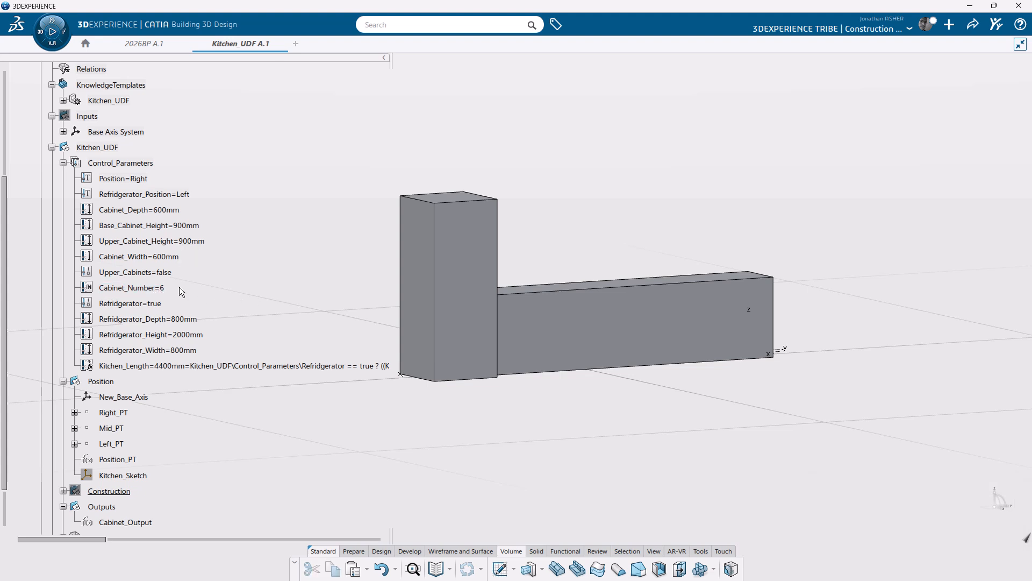
click(336, 238)
click(277, 251)
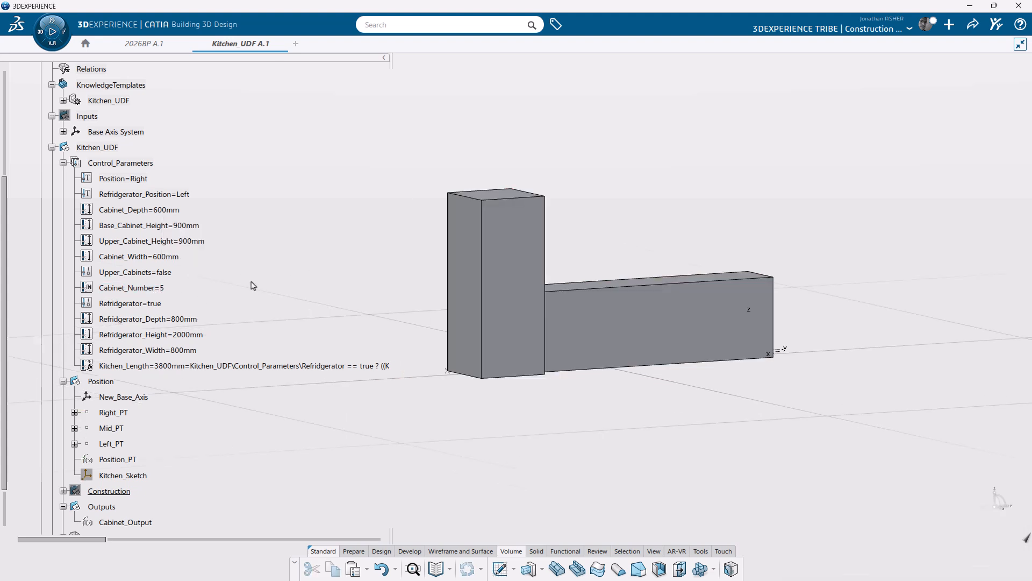
double_click(156, 274)
click(322, 239)
click(280, 255)
click(277, 251)
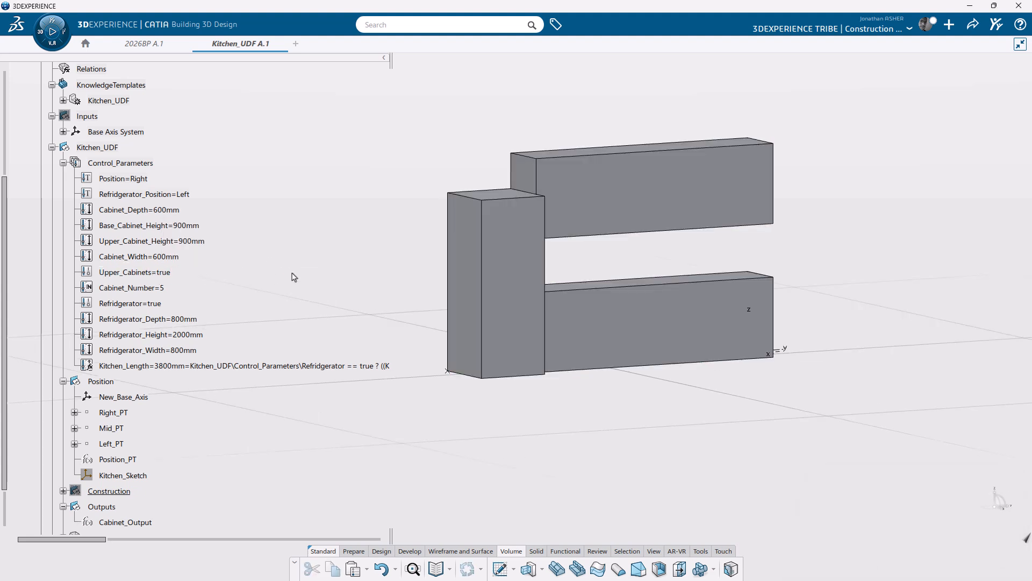
Step: Update the components of the Kitchen_UDF knowledge template and remove its Refridgerator and Cabinet_Top outputs
double_click(109, 101)
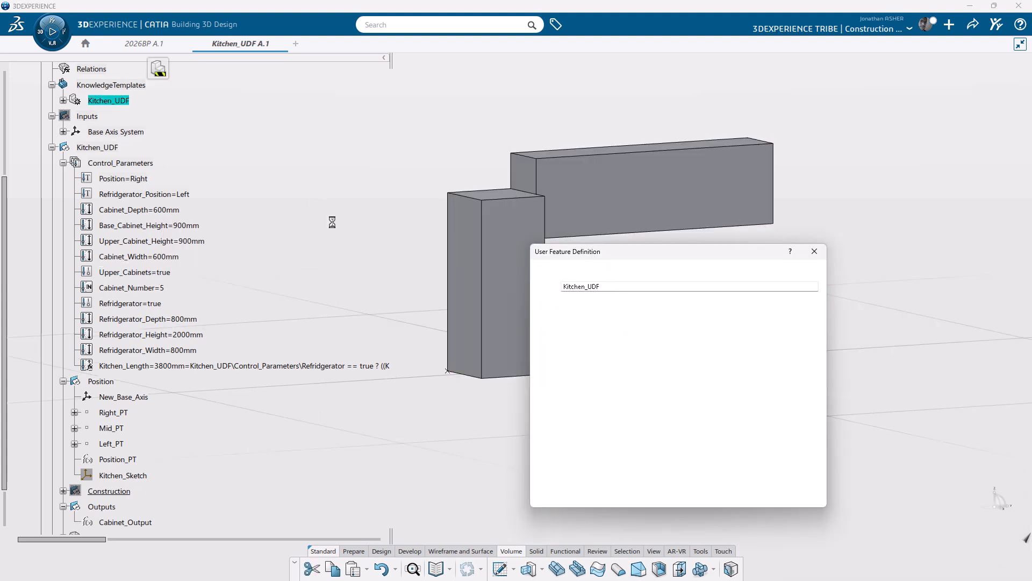
click(707, 478)
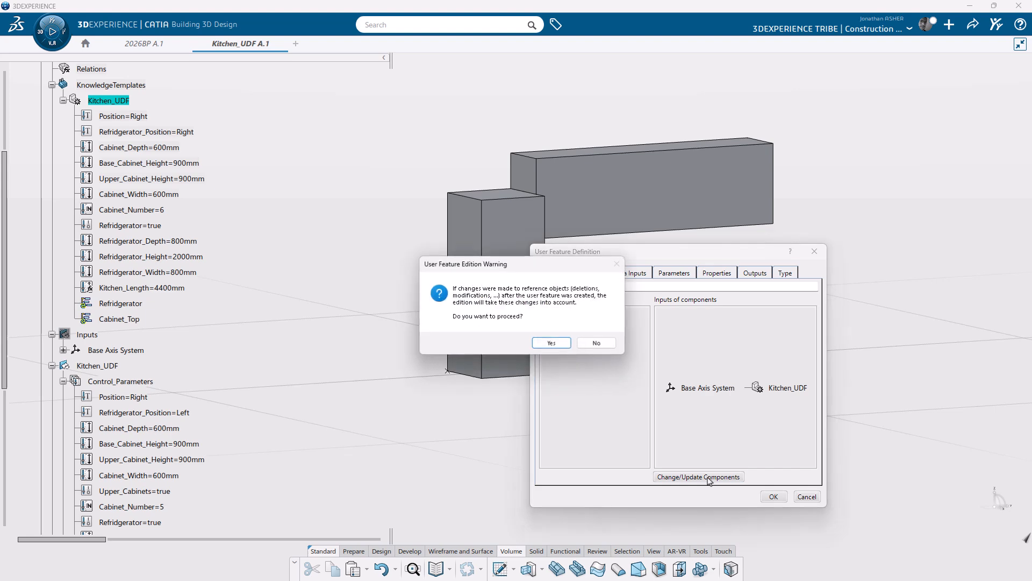
click(553, 343)
click(754, 274)
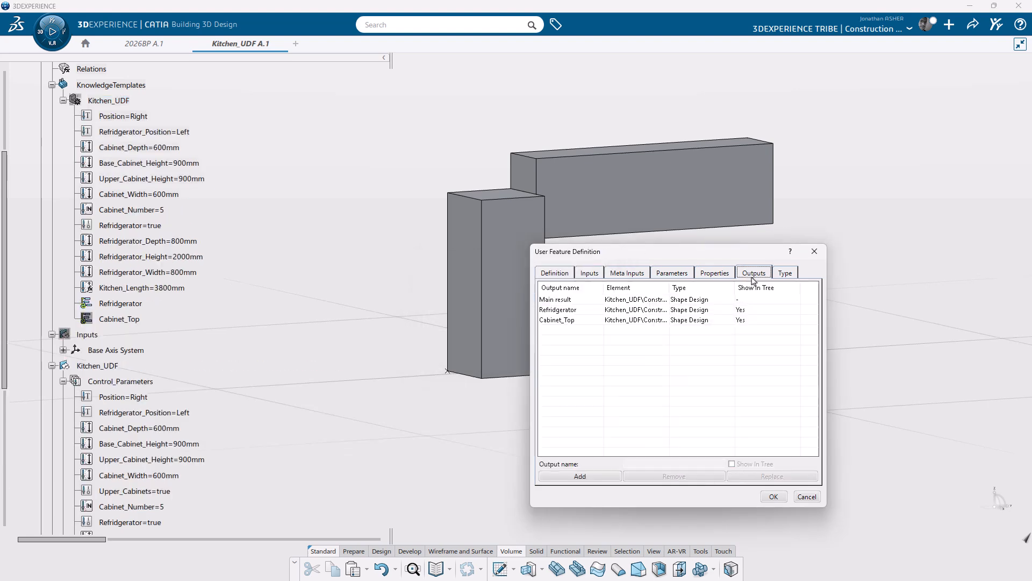
click(580, 314)
click(670, 477)
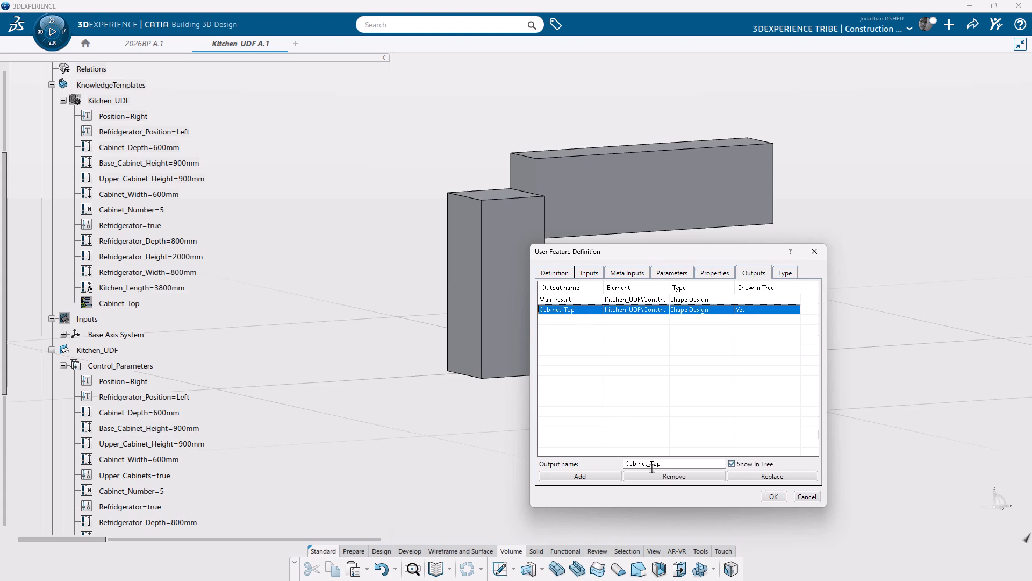
click(676, 476)
Step: Try to assign Cabinet_Output to the template's main result, and remove the extra Cabinet_Output entry
click(674, 300)
scroll(189, 342, down, 6)
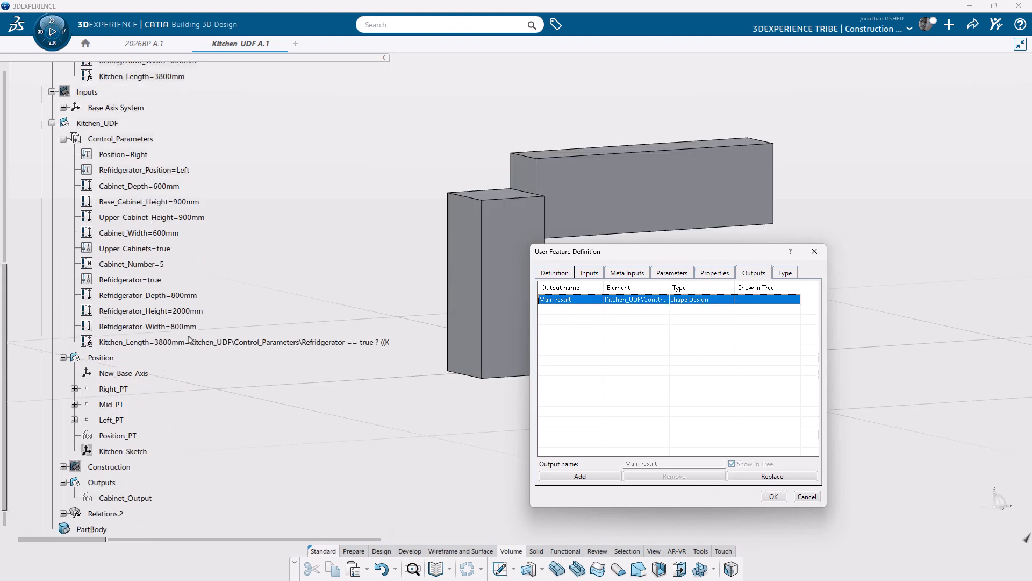
click(137, 447)
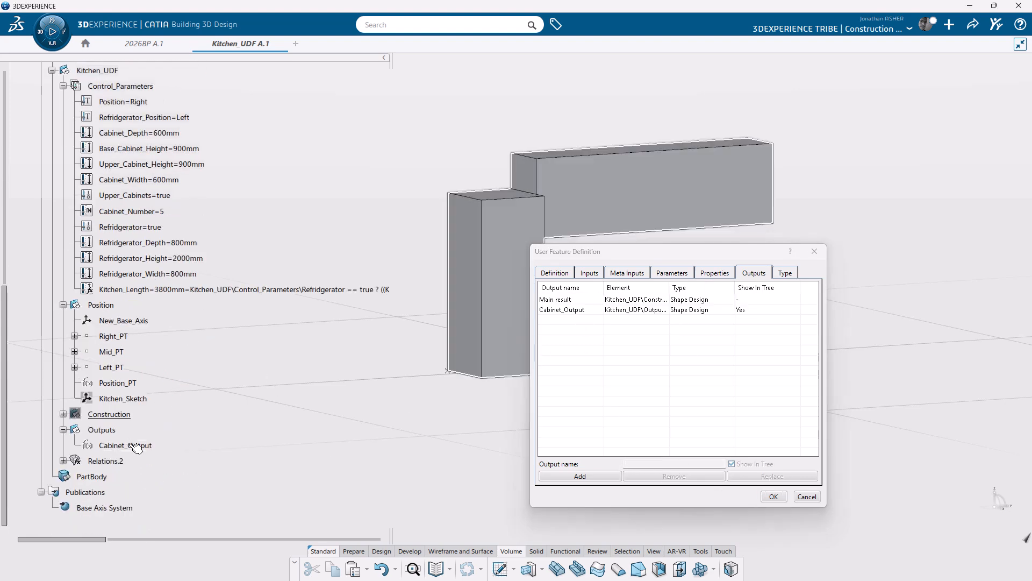
click(584, 300)
drag(669, 288, 745, 294)
click(144, 446)
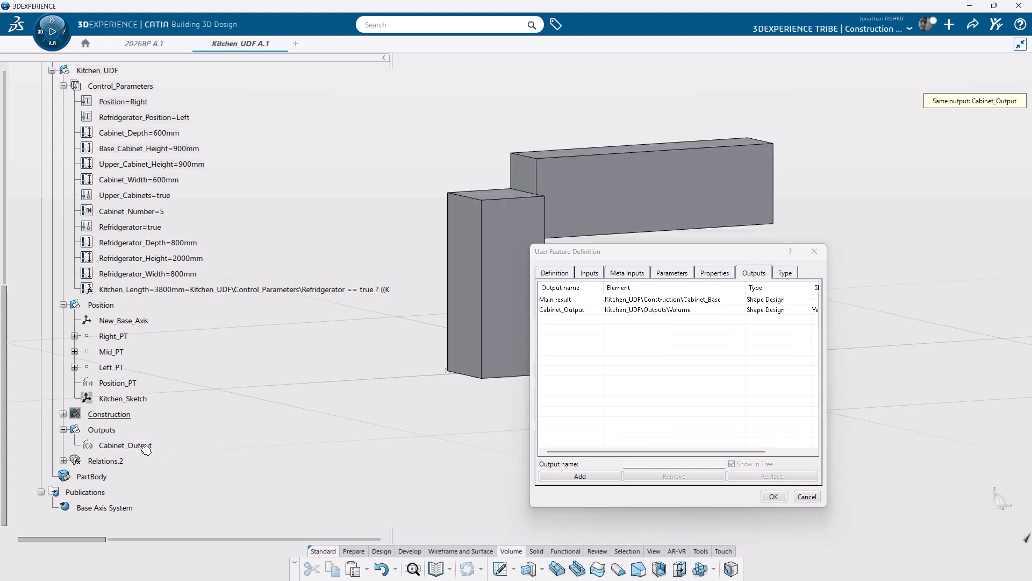
click(669, 311)
click(675, 479)
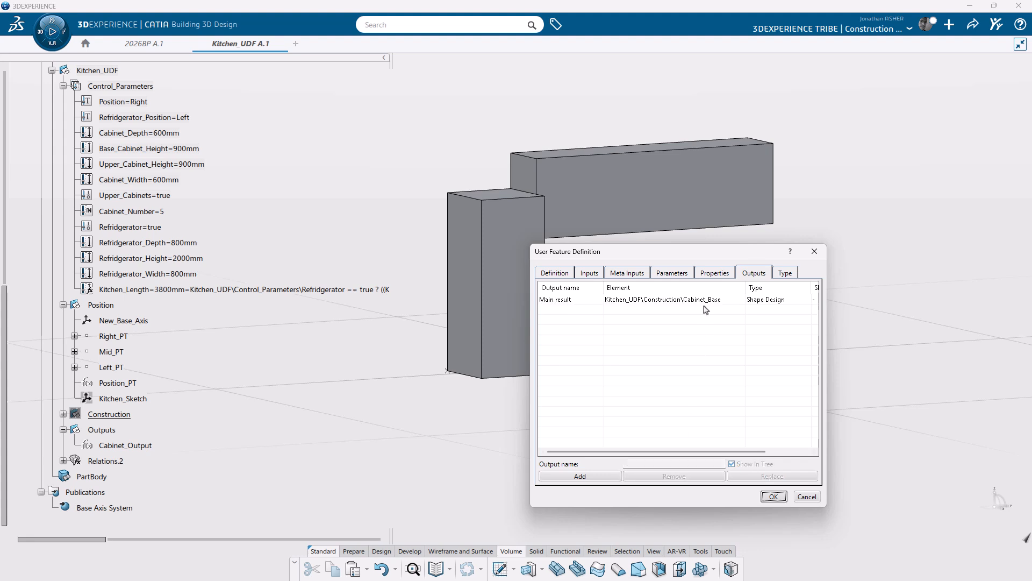
Step: Replace the element of the template's main result with Cabinet_Output
click(708, 301)
click(772, 477)
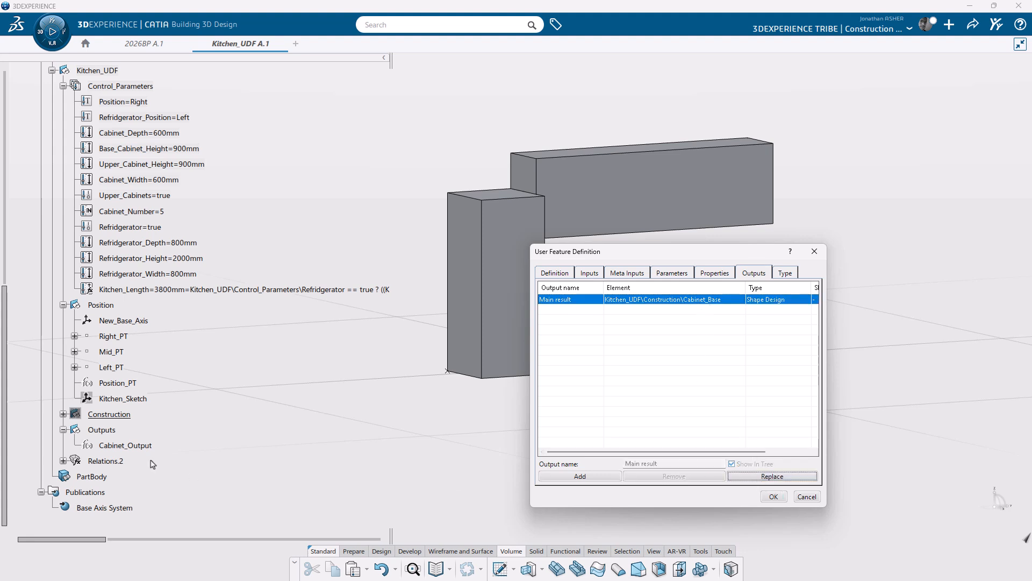
click(126, 445)
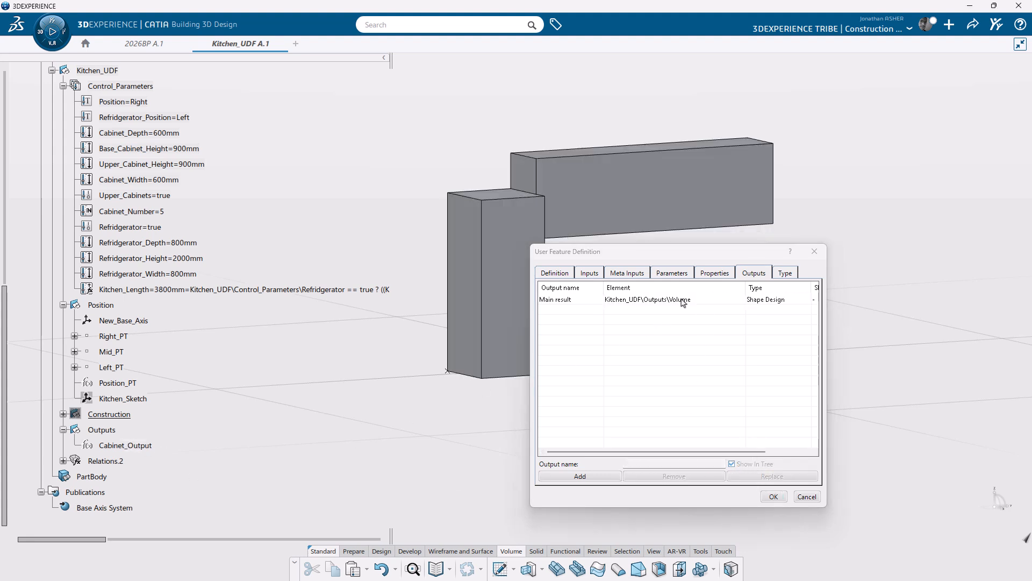
Step: Publish the Upper_Cabinets parameter in the template under the name Upper_Cabinets, and save the updated template
click(672, 273)
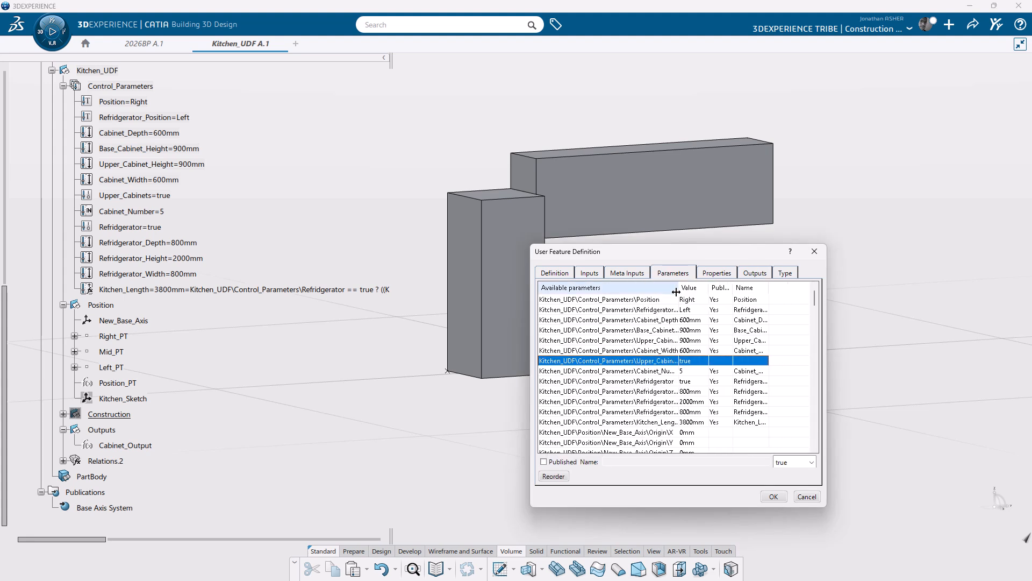
click(544, 461)
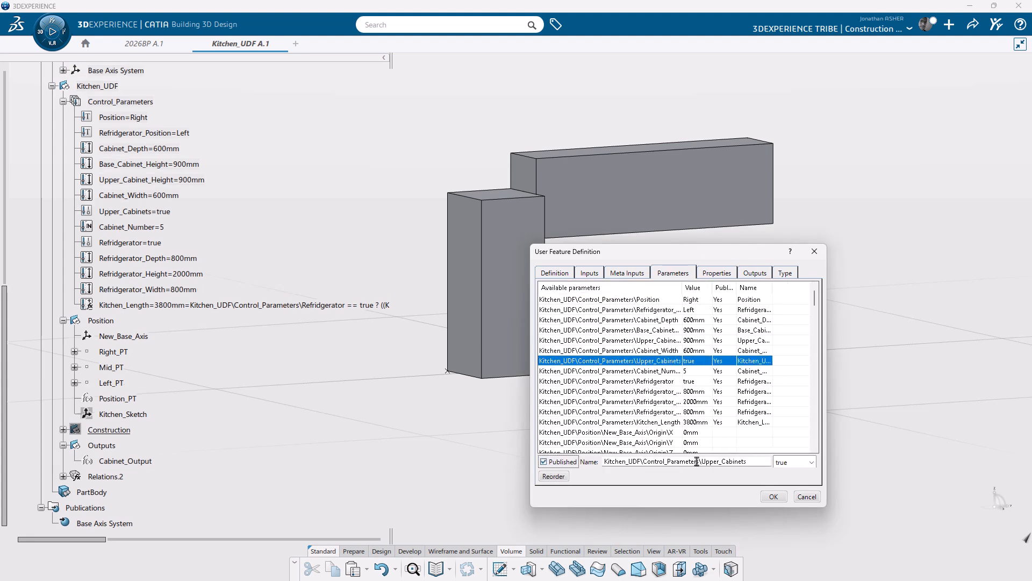
drag(701, 461, 603, 461)
key(BackSpace)
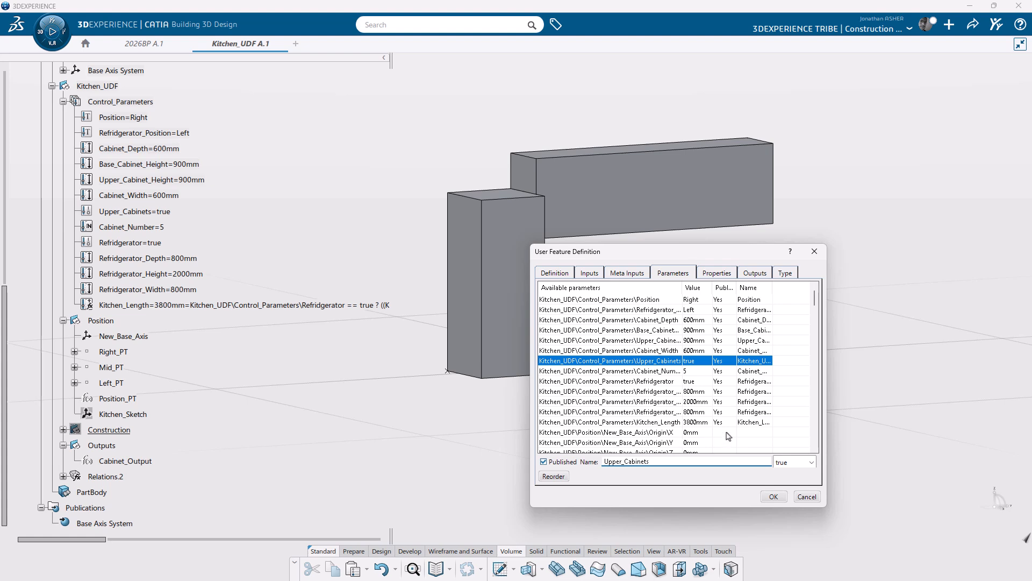
click(720, 382)
click(774, 497)
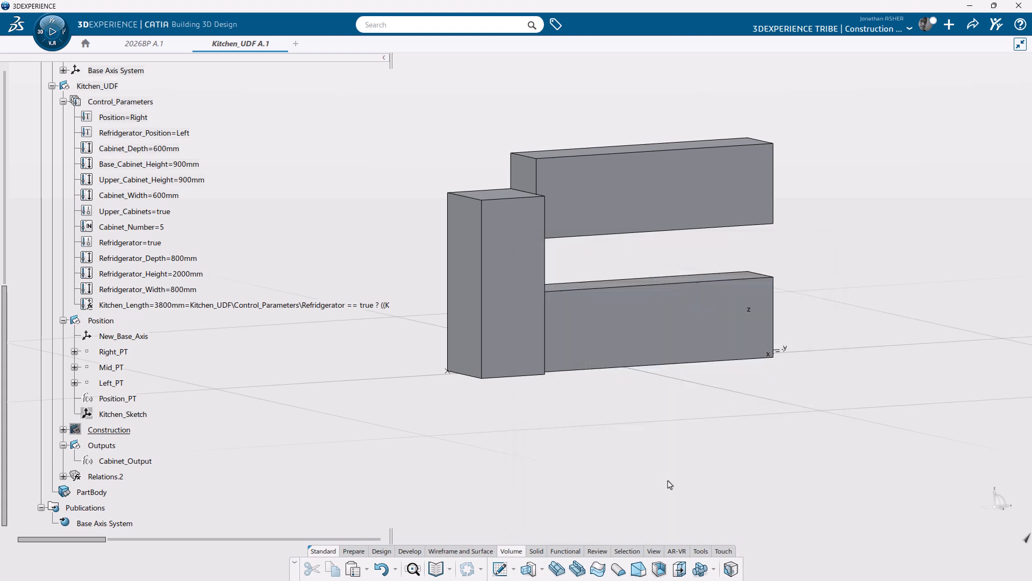
key(ctrl+s)
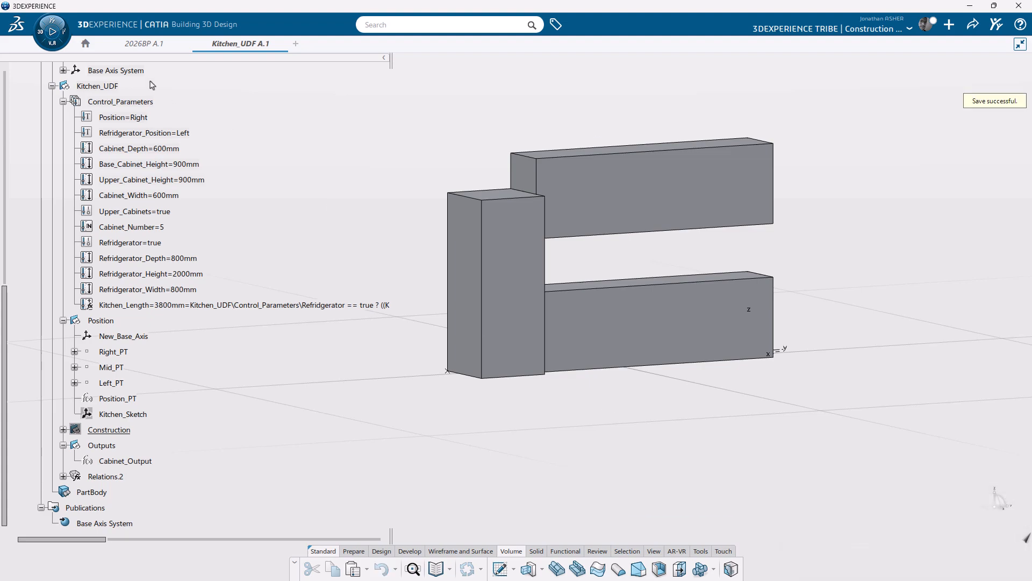
Step: In the 2026BP model, start positioning an OT_Kitchen_DEMO furnishing component with Finished Floor (L2) as support
click(145, 44)
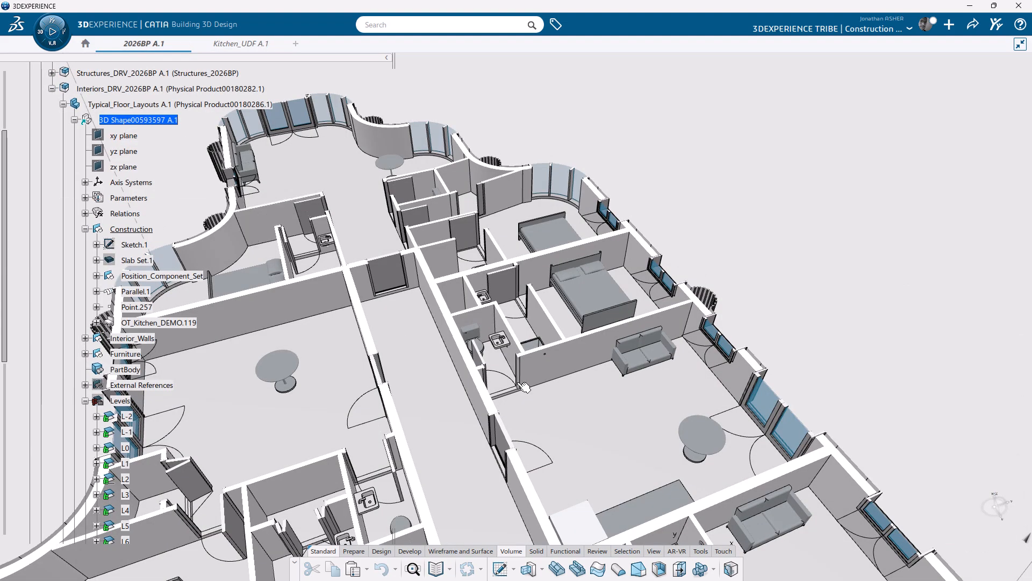
middle_drag(641, 517, 301, 340)
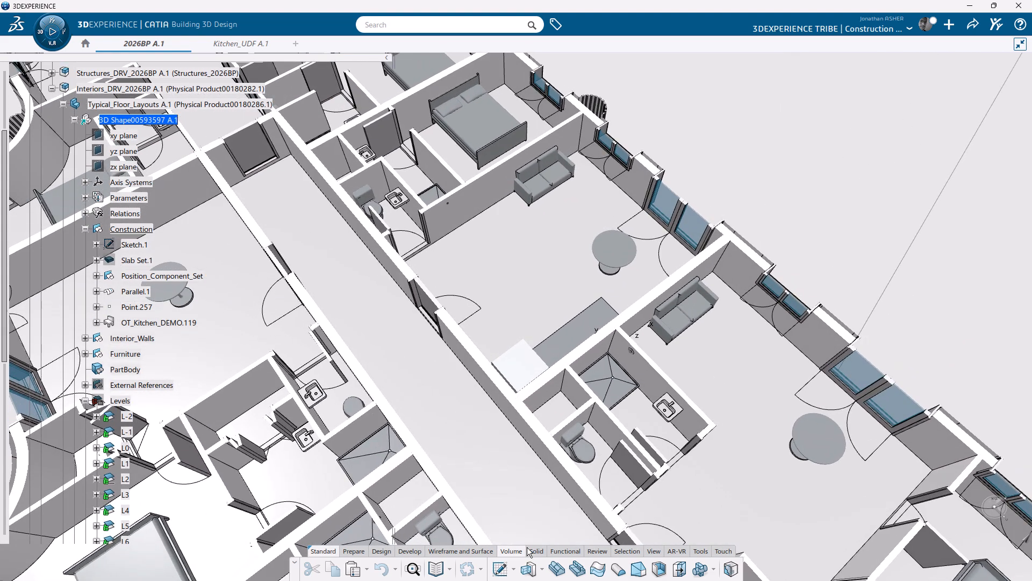
click(382, 552)
click(723, 569)
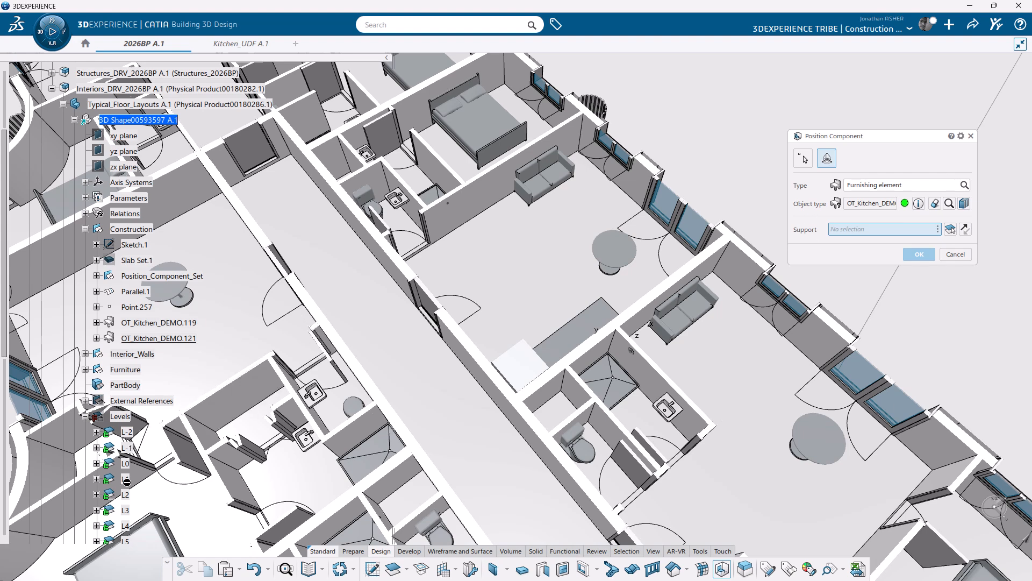
scroll(126, 481, down, 3)
click(96, 389)
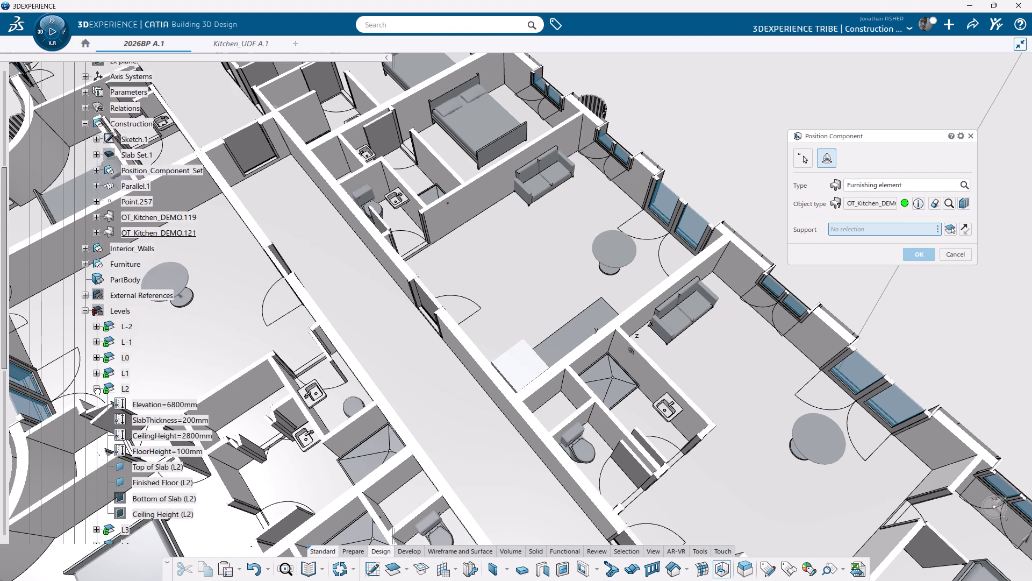
click(160, 483)
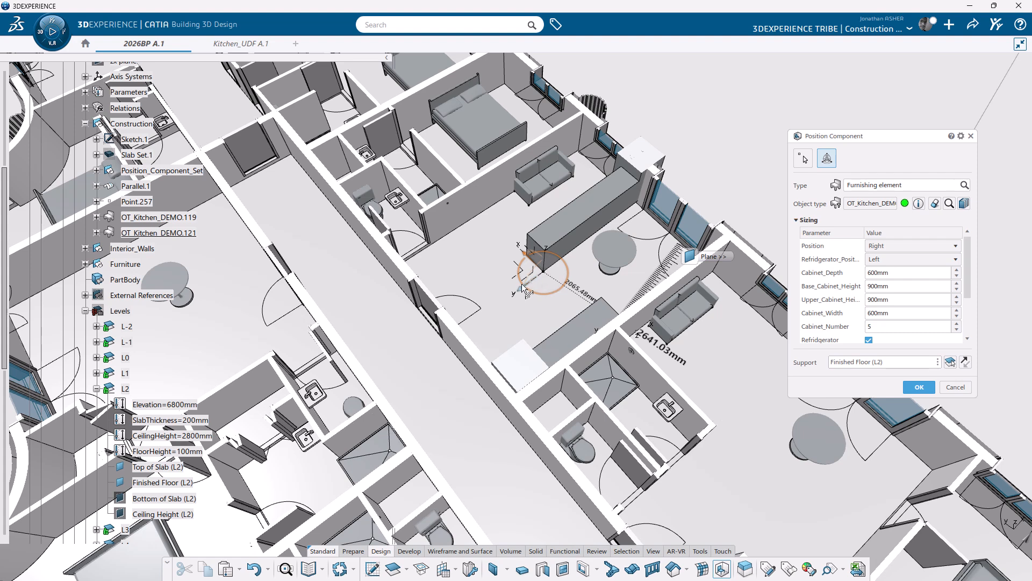
Step: Rotate the new kitchen component to point towards the corridor wall and set its Position parameter to Left
click(520, 275)
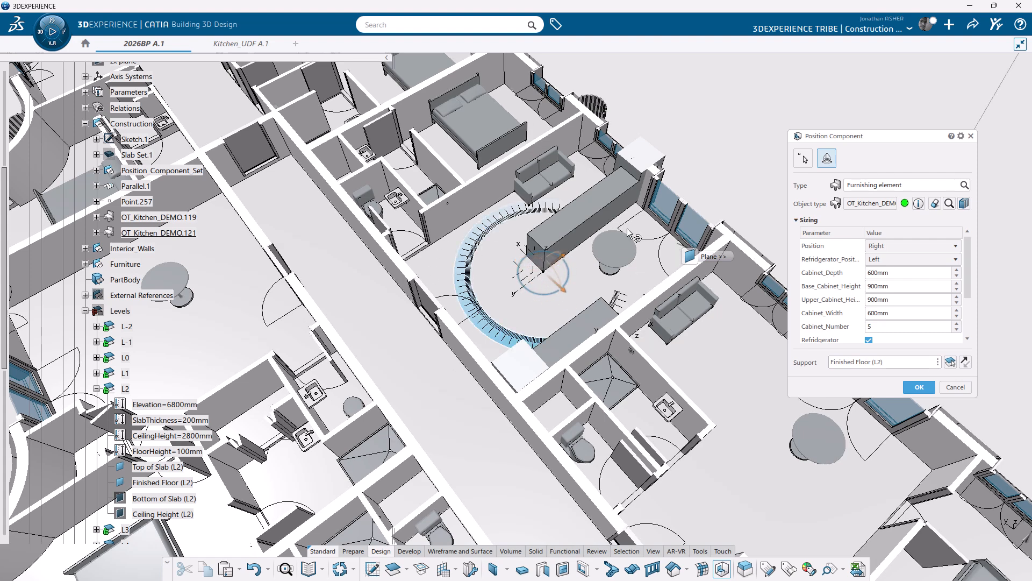
click(916, 246)
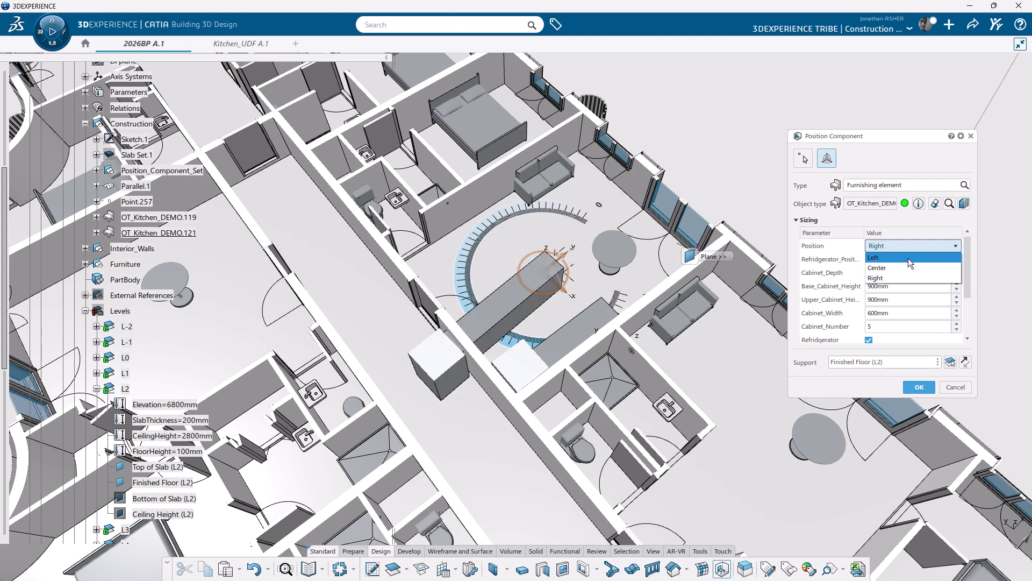
click(909, 258)
Step: Move the new kitchen against the corridor wall near the apartment door and rotate it parallel to the existing kitchen
drag(561, 254, 473, 317)
middle_drag(514, 349, 388, 443)
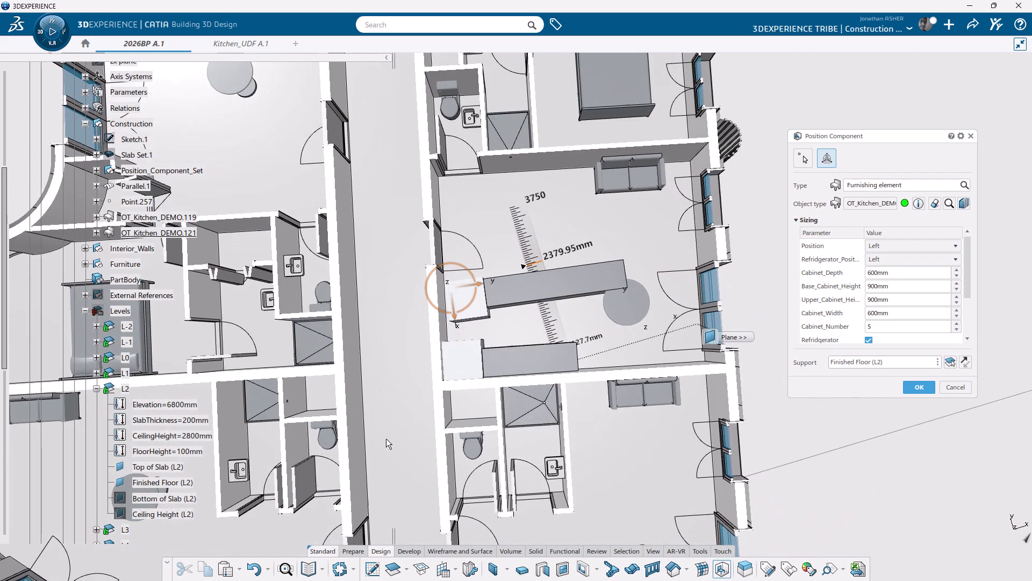
drag(453, 320, 452, 308)
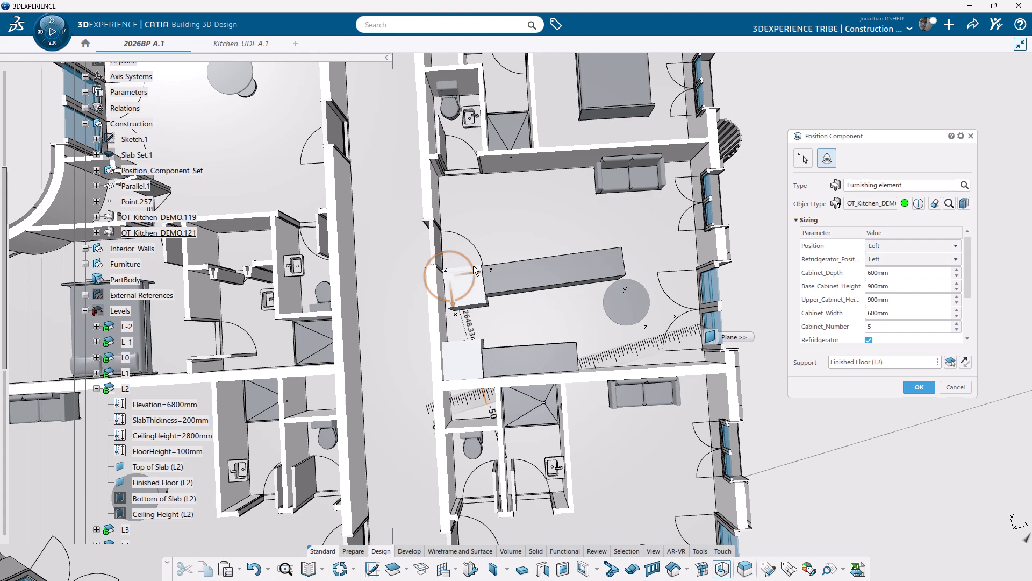
middle_drag(535, 273, 545, 293)
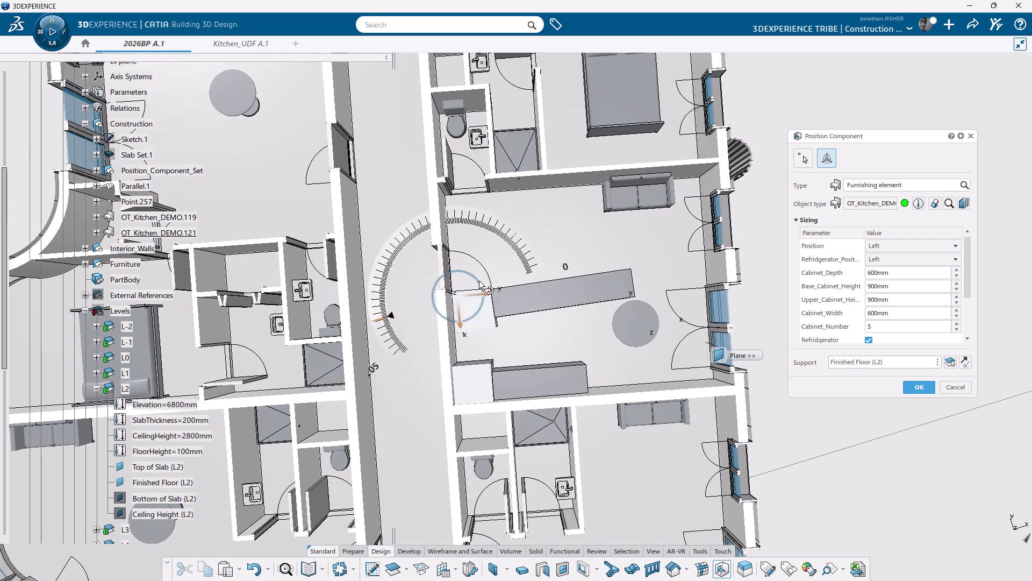
drag(482, 289, 478, 302)
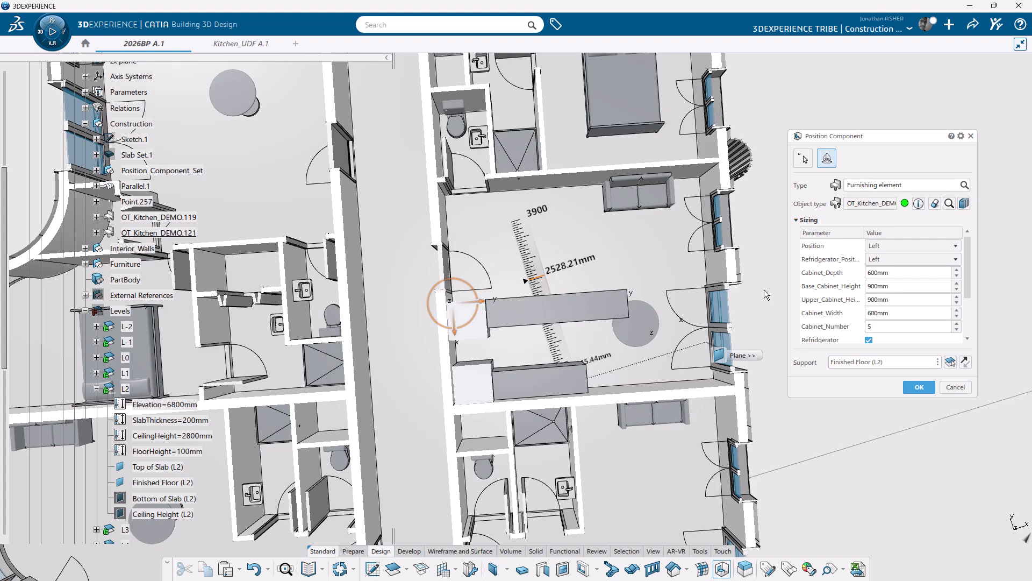
Step: Turn off Refridgerator and Upper_Cabinets for the new kitchen, set Cabinet_Number to 3, and complete its placement
scroll(973, 285, down, 3)
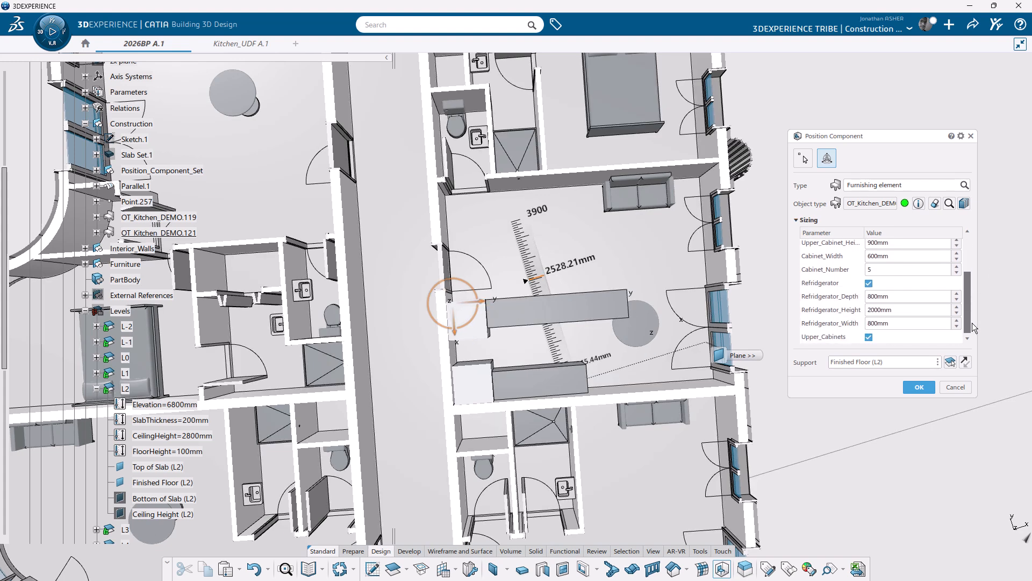
click(869, 284)
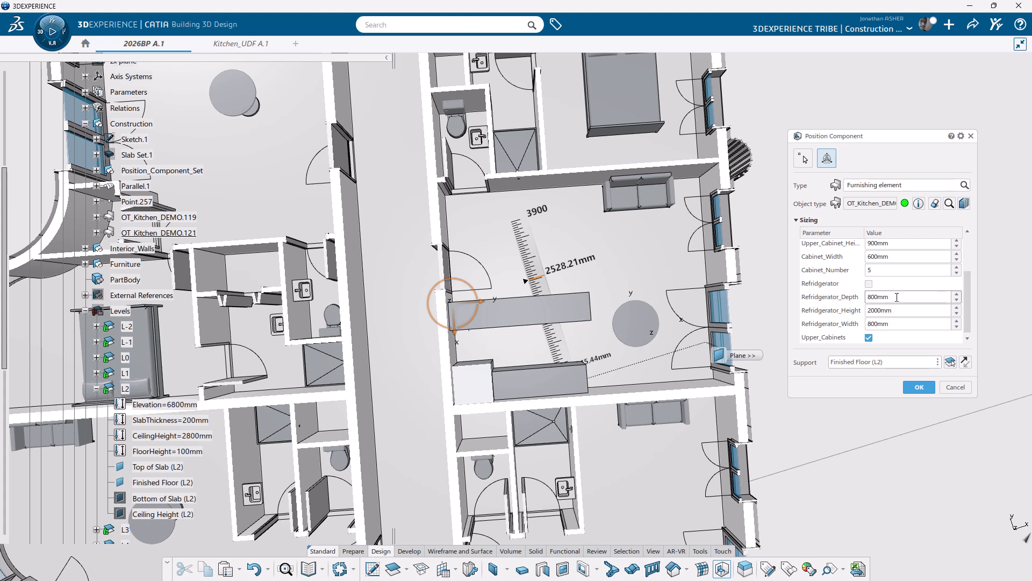
click(869, 338)
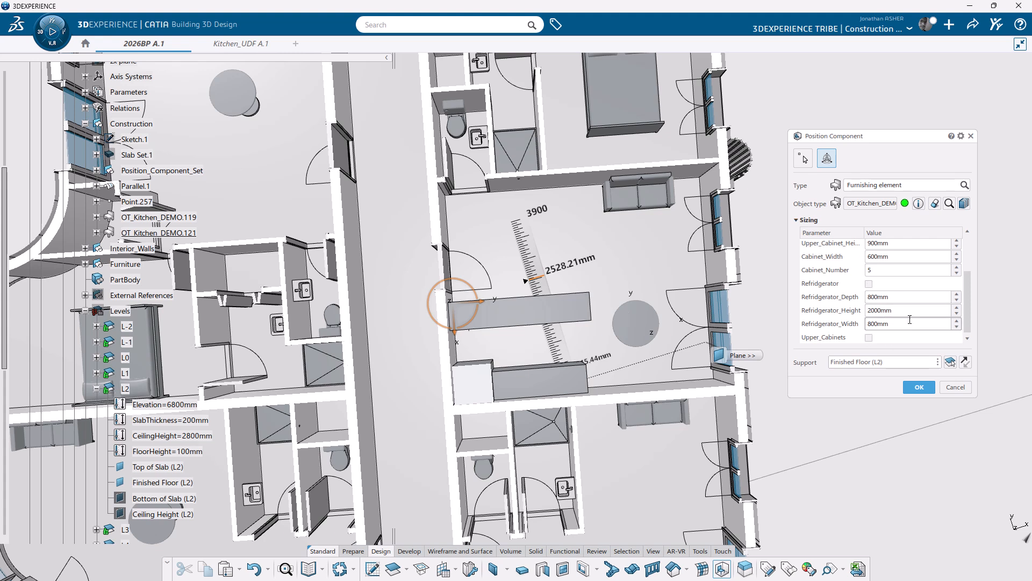
click(956, 273)
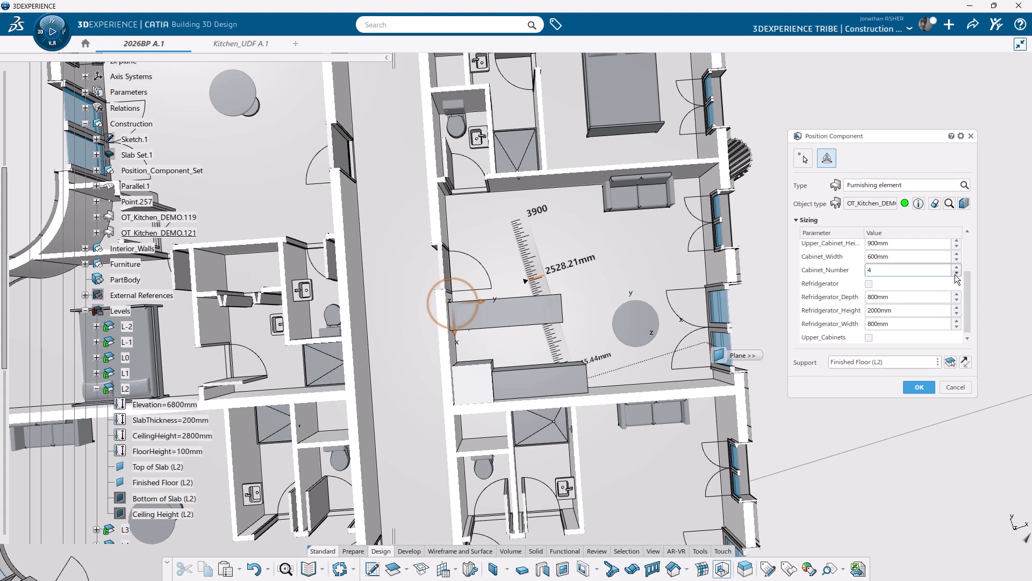
click(956, 273)
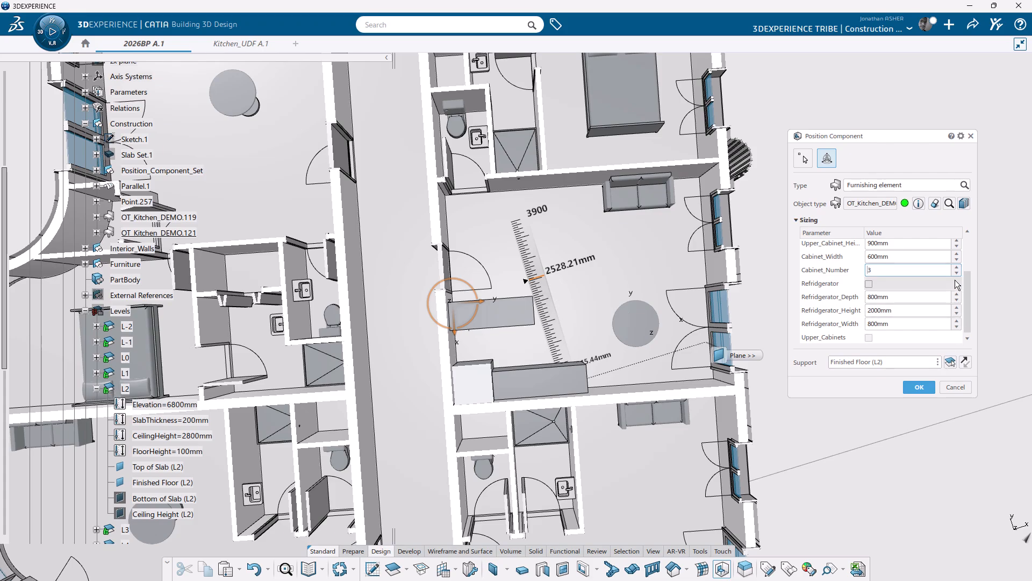
click(921, 387)
middle_drag(683, 302, 613, 216)
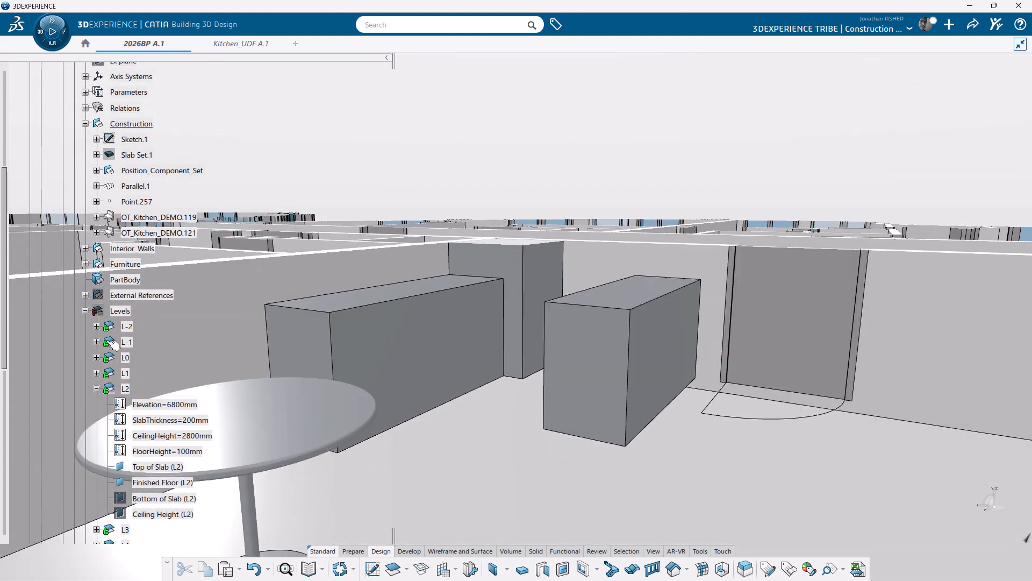
Step: Deactivate the L2-WV working view and shift the three-cabinet kitchen along its X axis towards the door
click(133, 407)
click(187, 367)
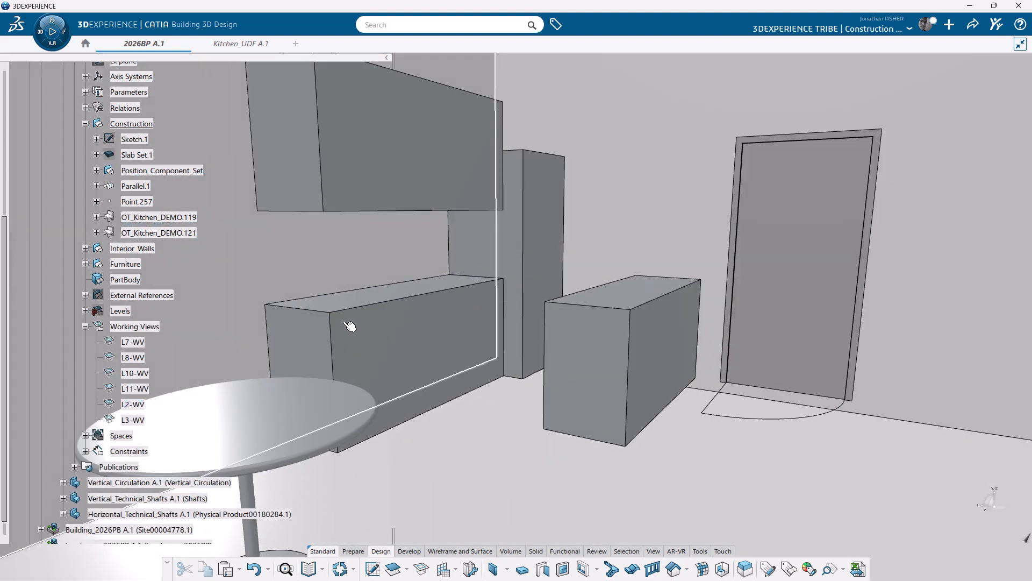
middle_drag(464, 332, 602, 377)
click(600, 379)
double_click(601, 379)
drag(634, 386, 663, 390)
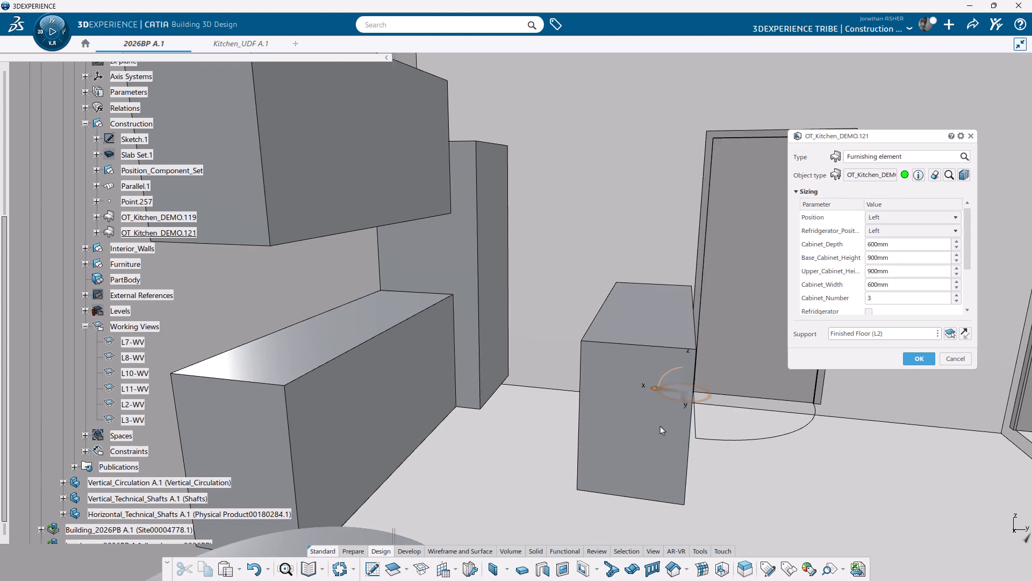
middle_drag(726, 450, 602, 427)
click(911, 359)
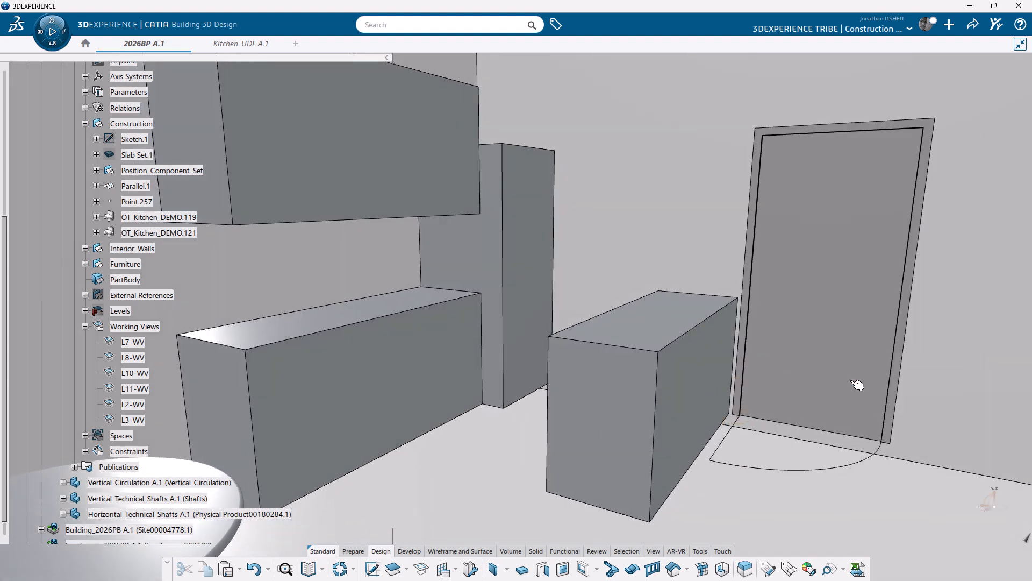
Step: Switch Refridgerator on and off again for the three-cabinet kitchen, and turn on its Upper_Cabinets
middle_drag(766, 387, 672, 384)
double_click(671, 378)
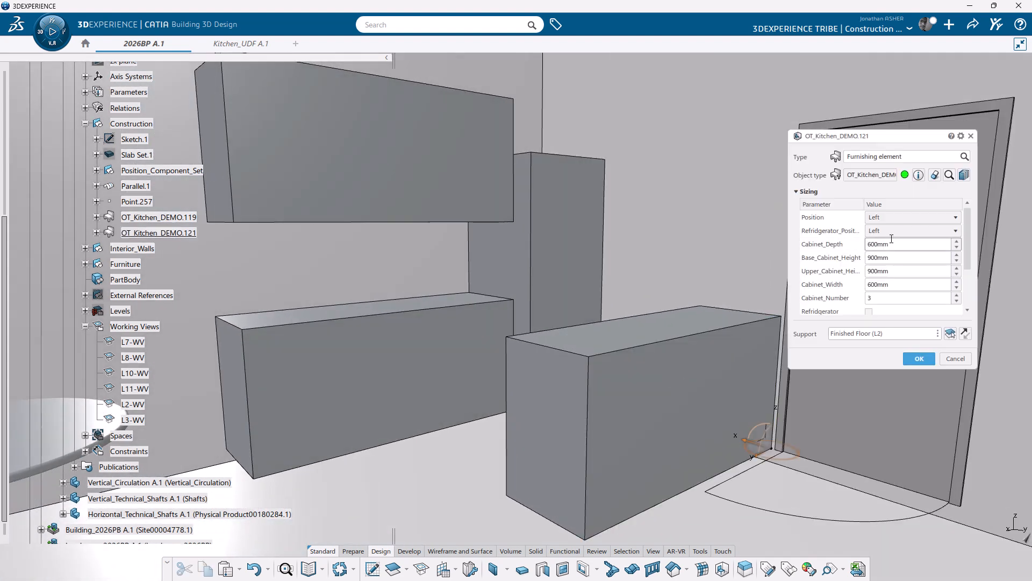
click(869, 312)
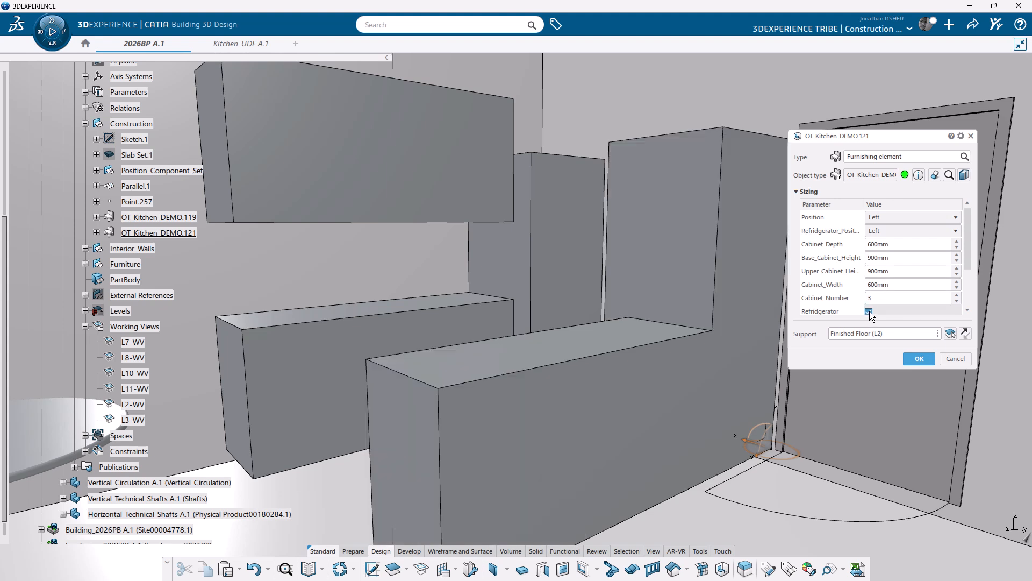
click(869, 311)
scroll(870, 315, down, 2)
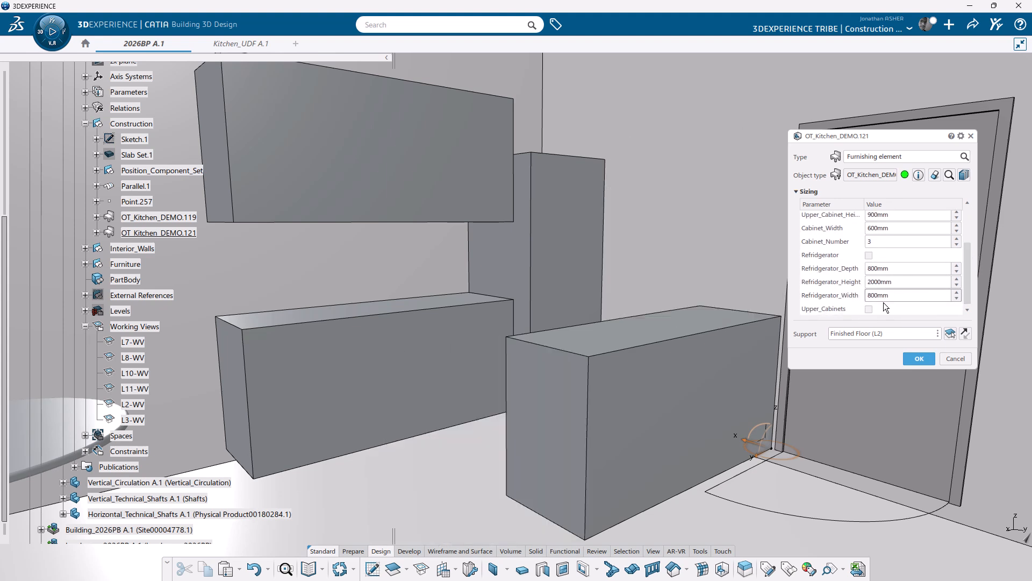
click(869, 310)
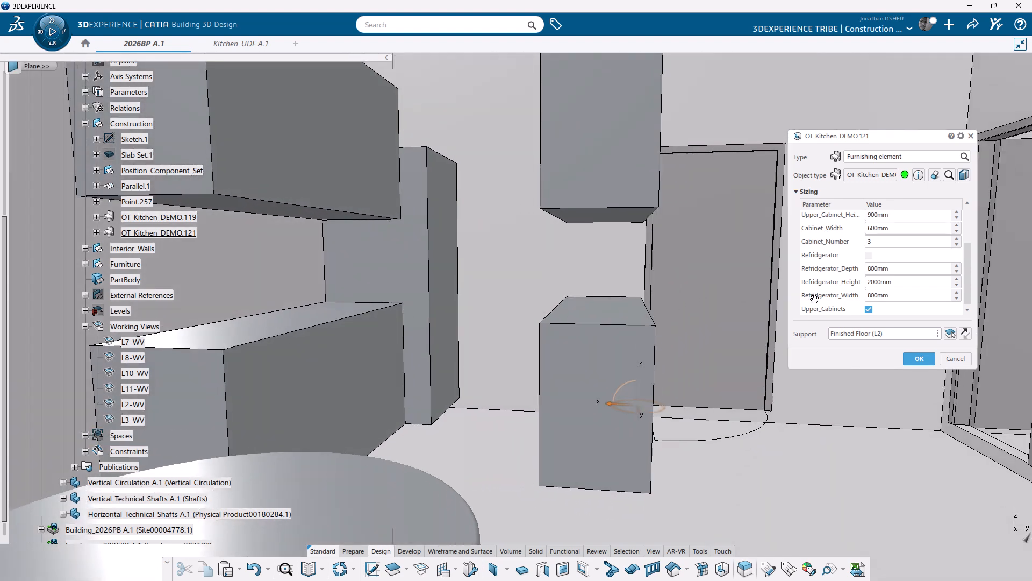
mouse_move(815, 299)
middle_down()
mouse_move(833, 296)
mouse_move(804, 304)
middle_up()
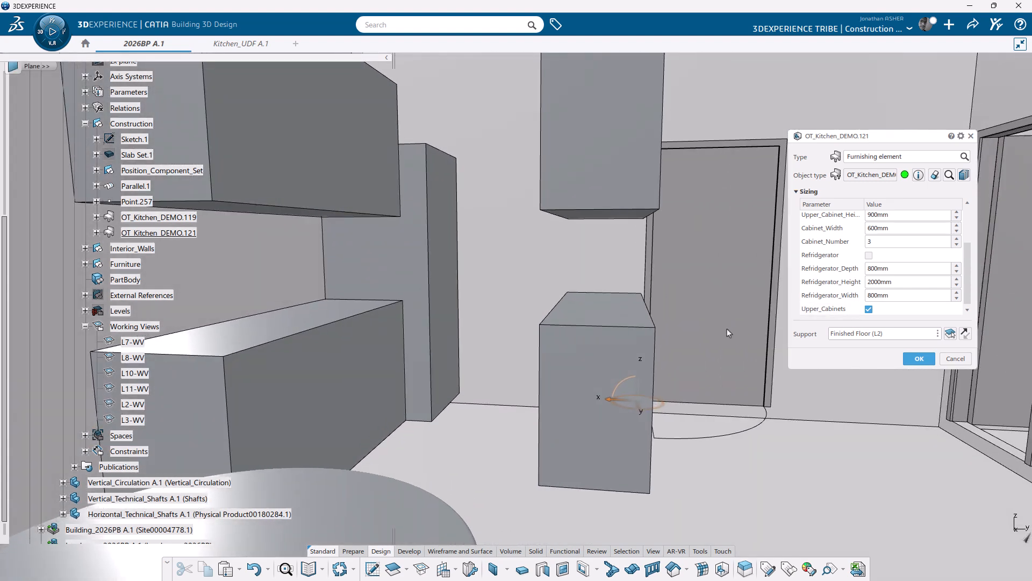
middle_drag(729, 333, 584, 332)
click(915, 359)
Step: Slide the apartment door along the Envelope wall away from the kitchen, to a distance of 5360 mm
middle_drag(869, 394, 662, 337)
double_click(574, 338)
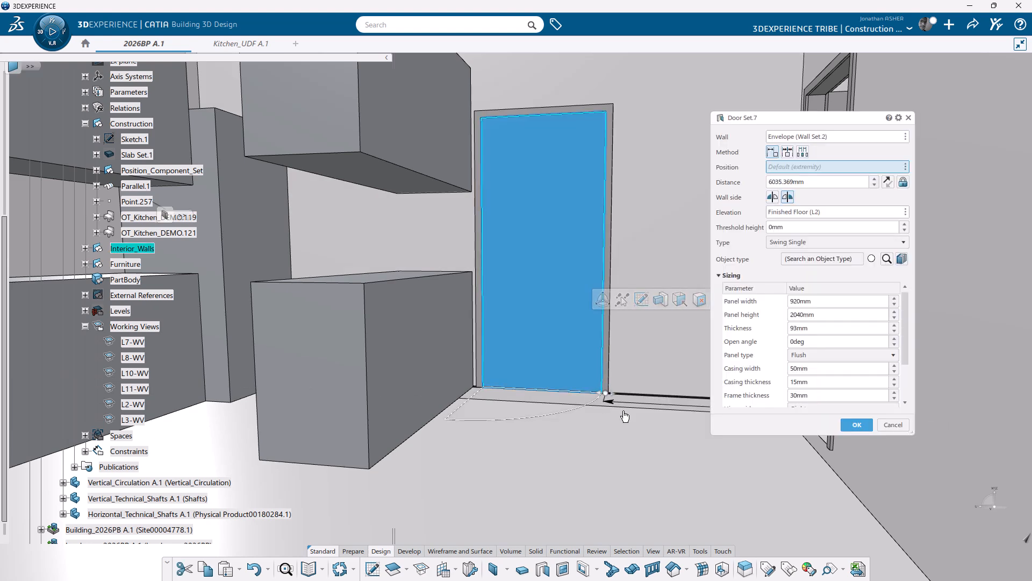
middle_drag(624, 418, 514, 392)
drag(514, 380, 592, 382)
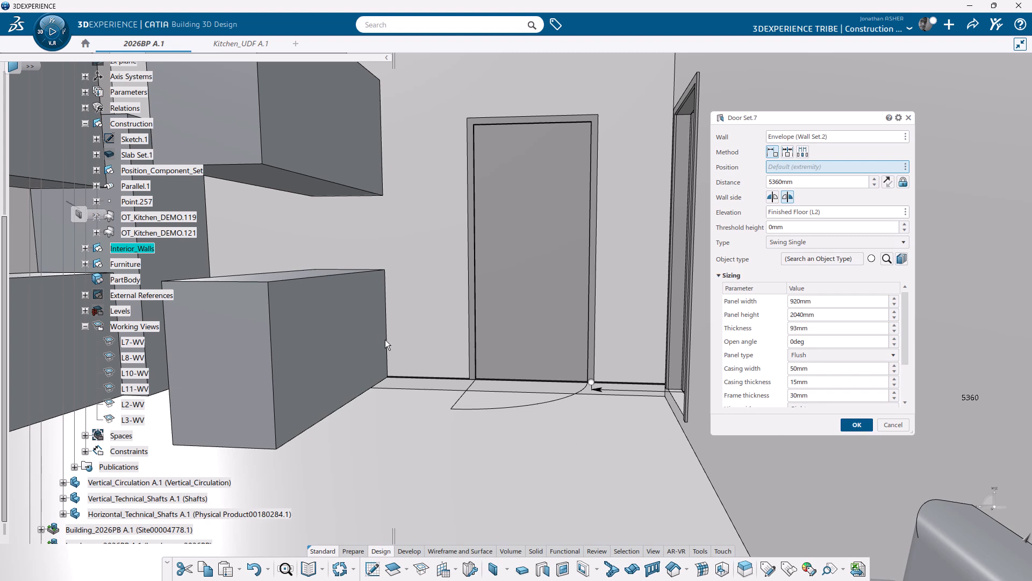
middle_drag(408, 338, 719, 355)
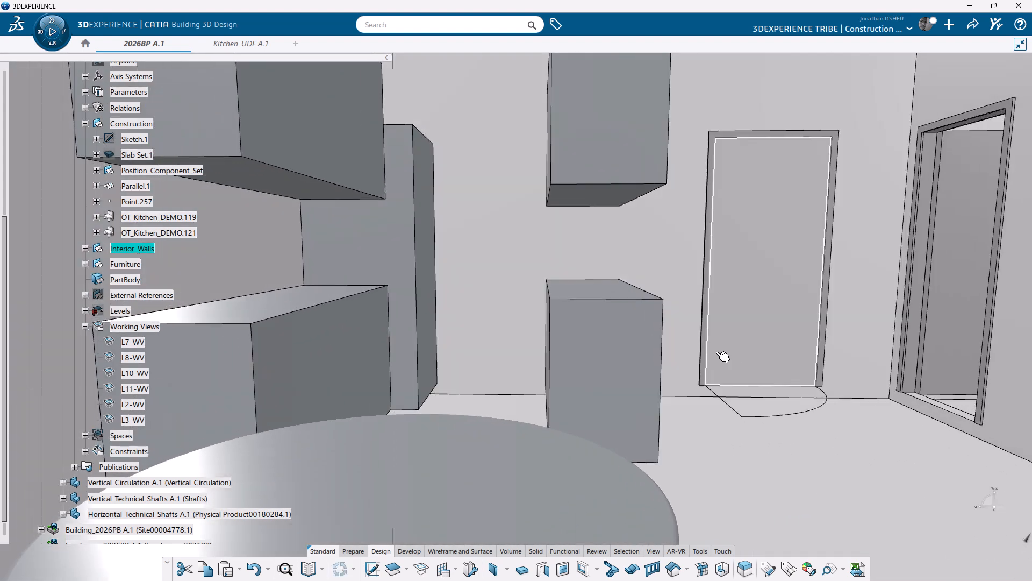
Step: Move the three-cabinet kitchen farther along the corridor wall towards the apartment door
click(607, 355)
double_click(613, 359)
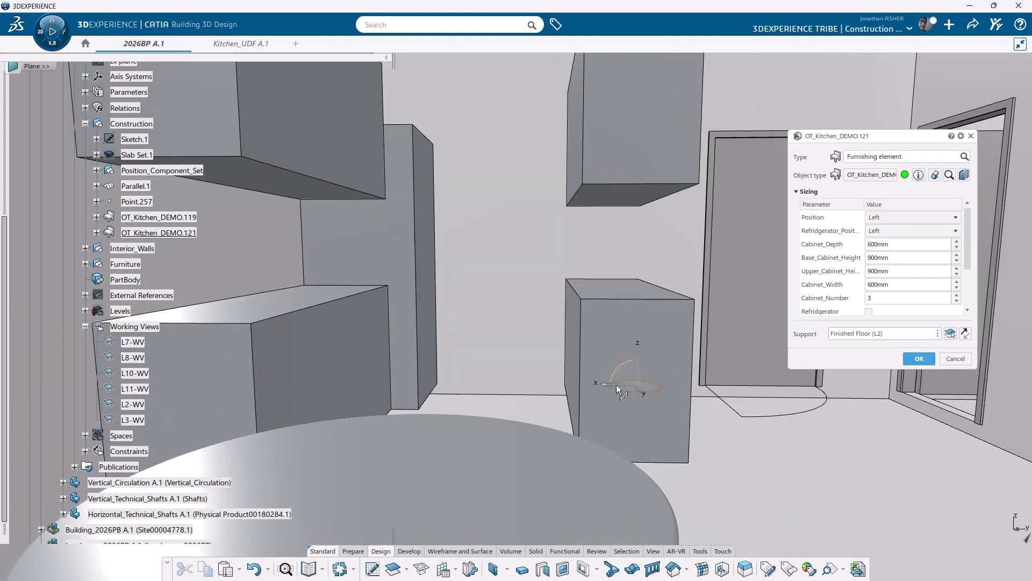
click(930, 363)
Step: Toggle Upper_Cabinets on the three-cabinet kitchen, leave the option turned off, and apply the change
middle_drag(758, 362, 426, 191)
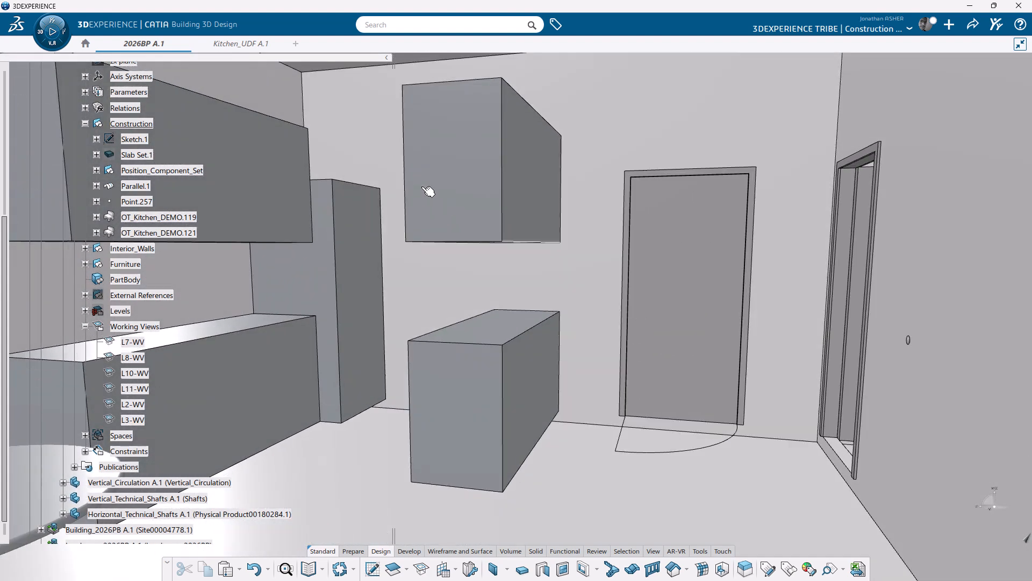
double_click(427, 172)
scroll(908, 258, down, 3)
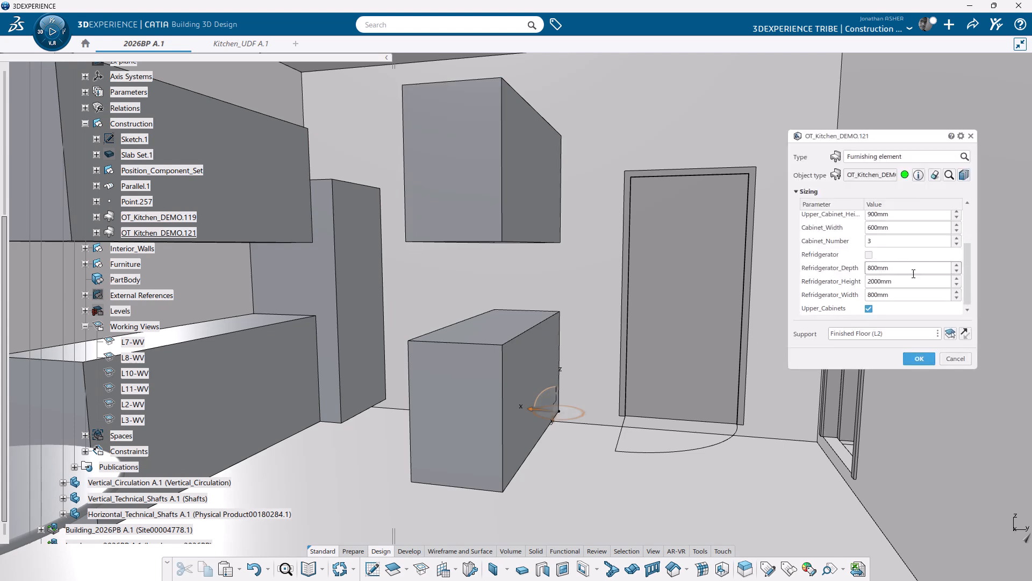
click(869, 308)
middle_drag(633, 350, 672, 344)
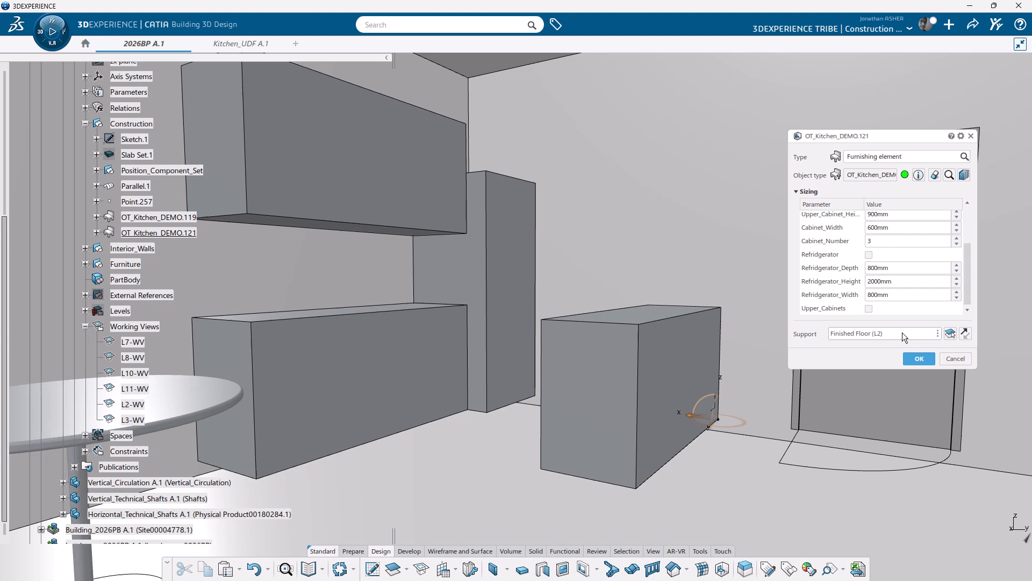
click(869, 309)
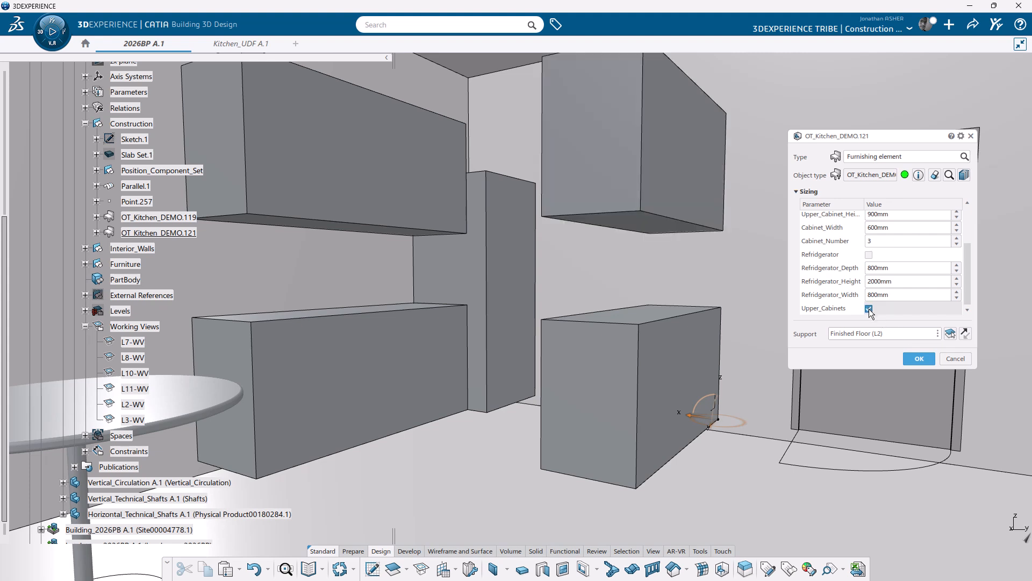
click(869, 309)
click(908, 357)
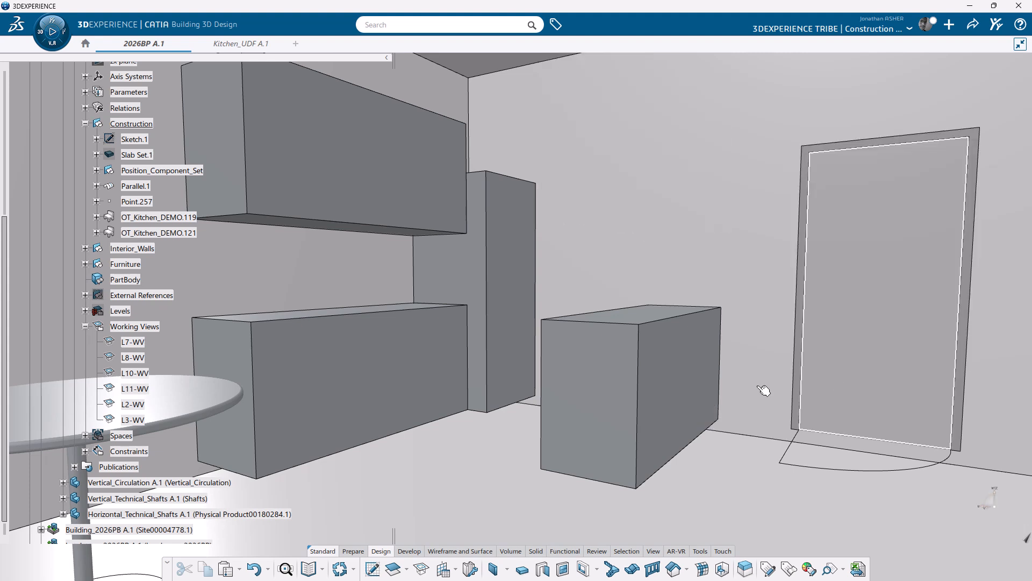
middle_drag(551, 356, 697, 403)
middle_drag(700, 419, 825, 388)
middle_drag(720, 396, 735, 357)
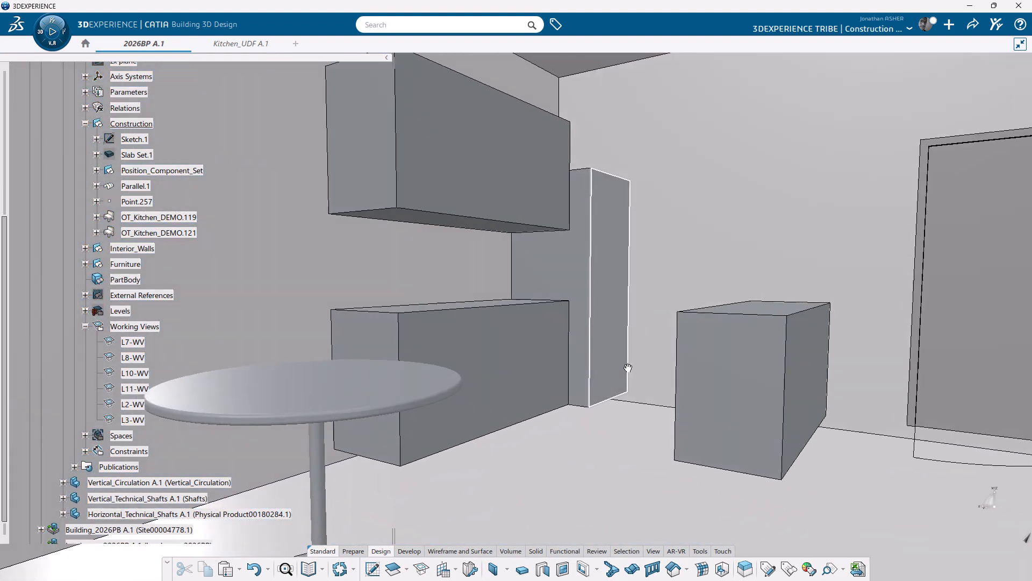
middle_drag(628, 368, 579, 376)
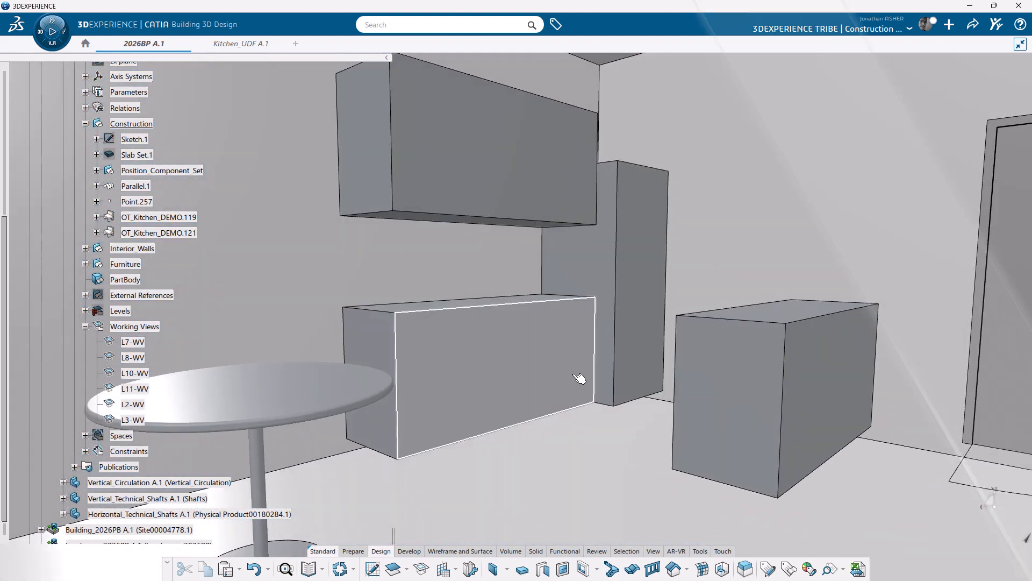